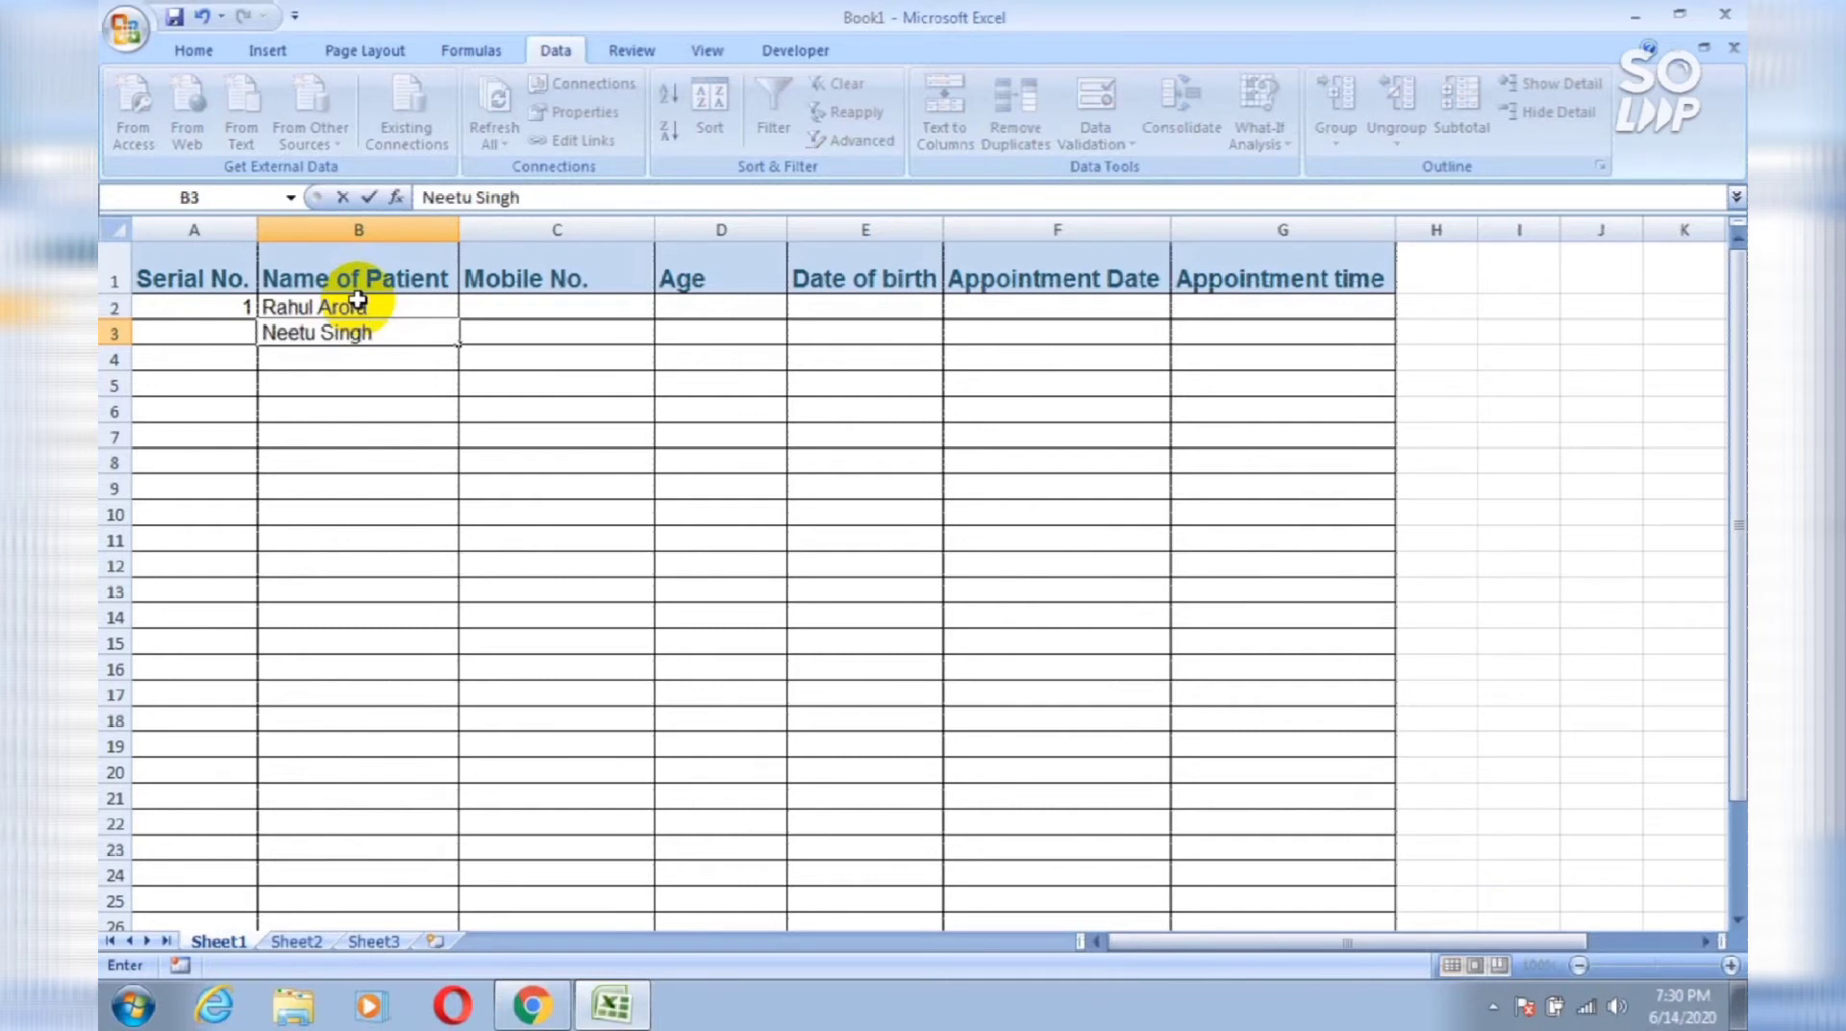
Step: Enter 23 in B4, reject it at the text-only warning, and replace it with a patient name
type("23")
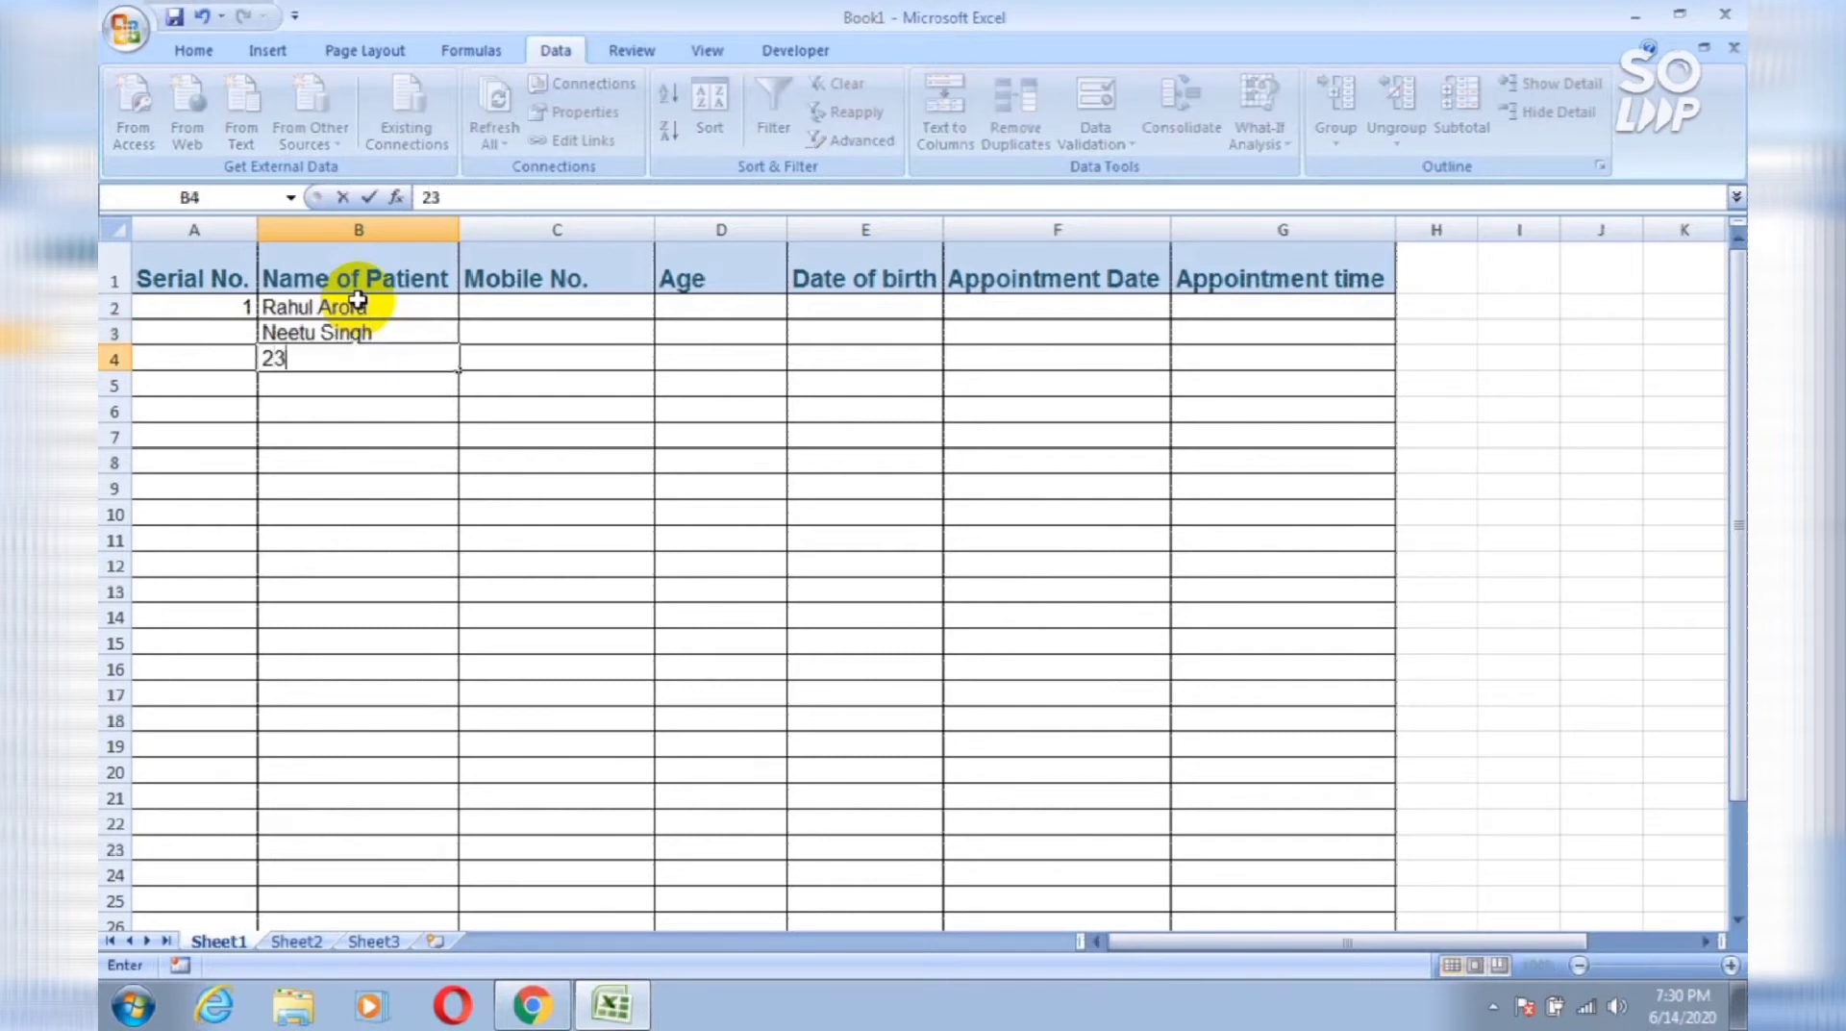
key("Return")
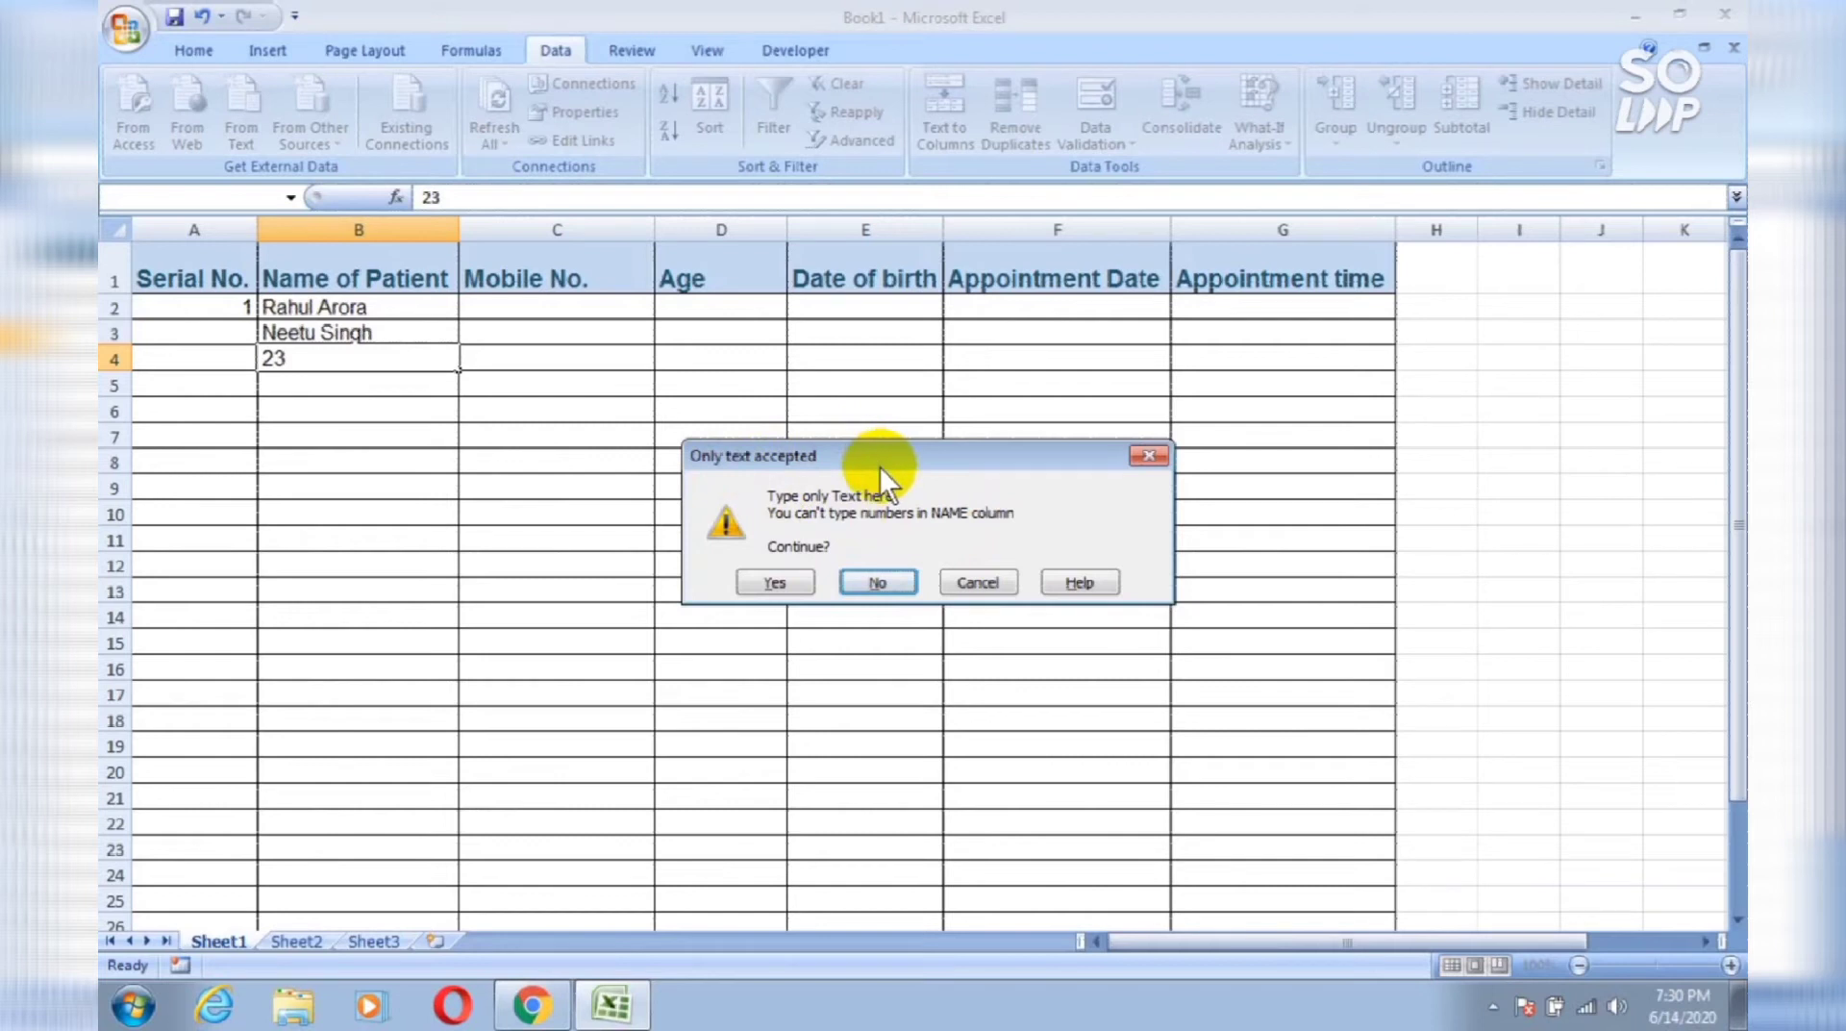
left_click(875, 581)
type("Ajay")
key("Return")
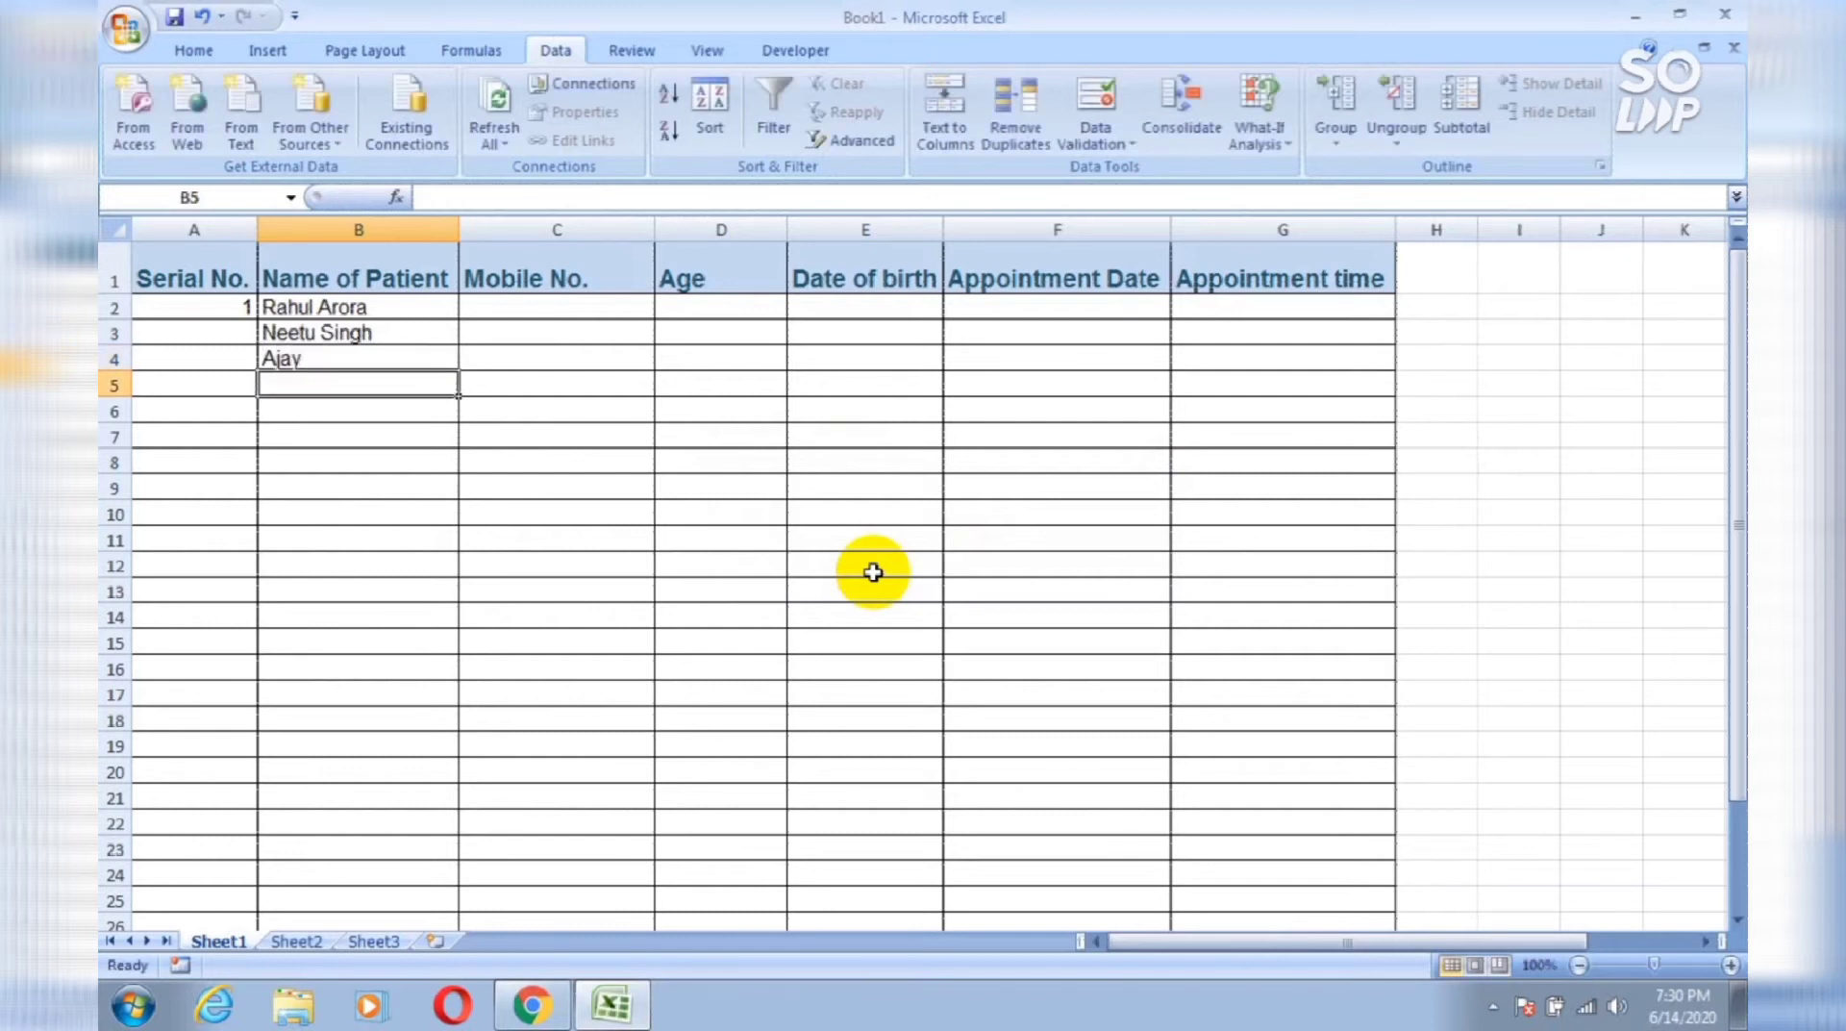
key("Up")
key("Up")
key("Up")
key("Up")
key("Down")
key("Down")
key("Down")
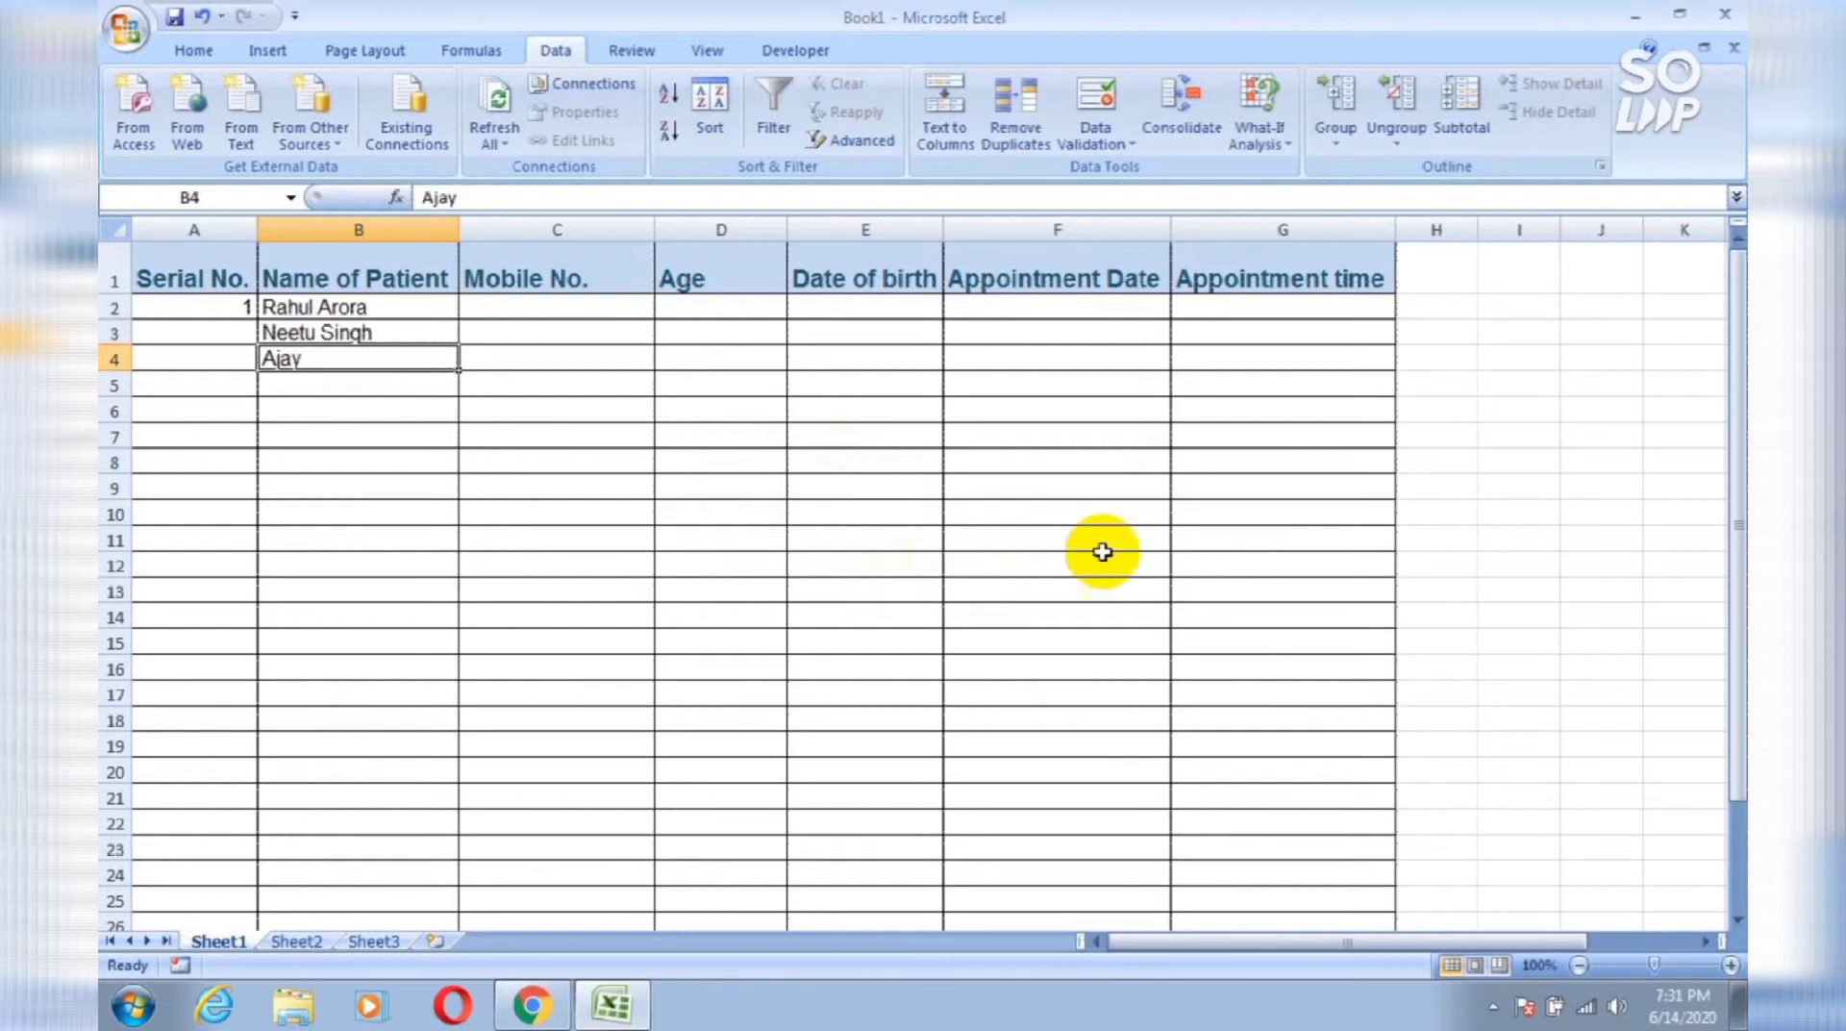
left_click(1537, 408)
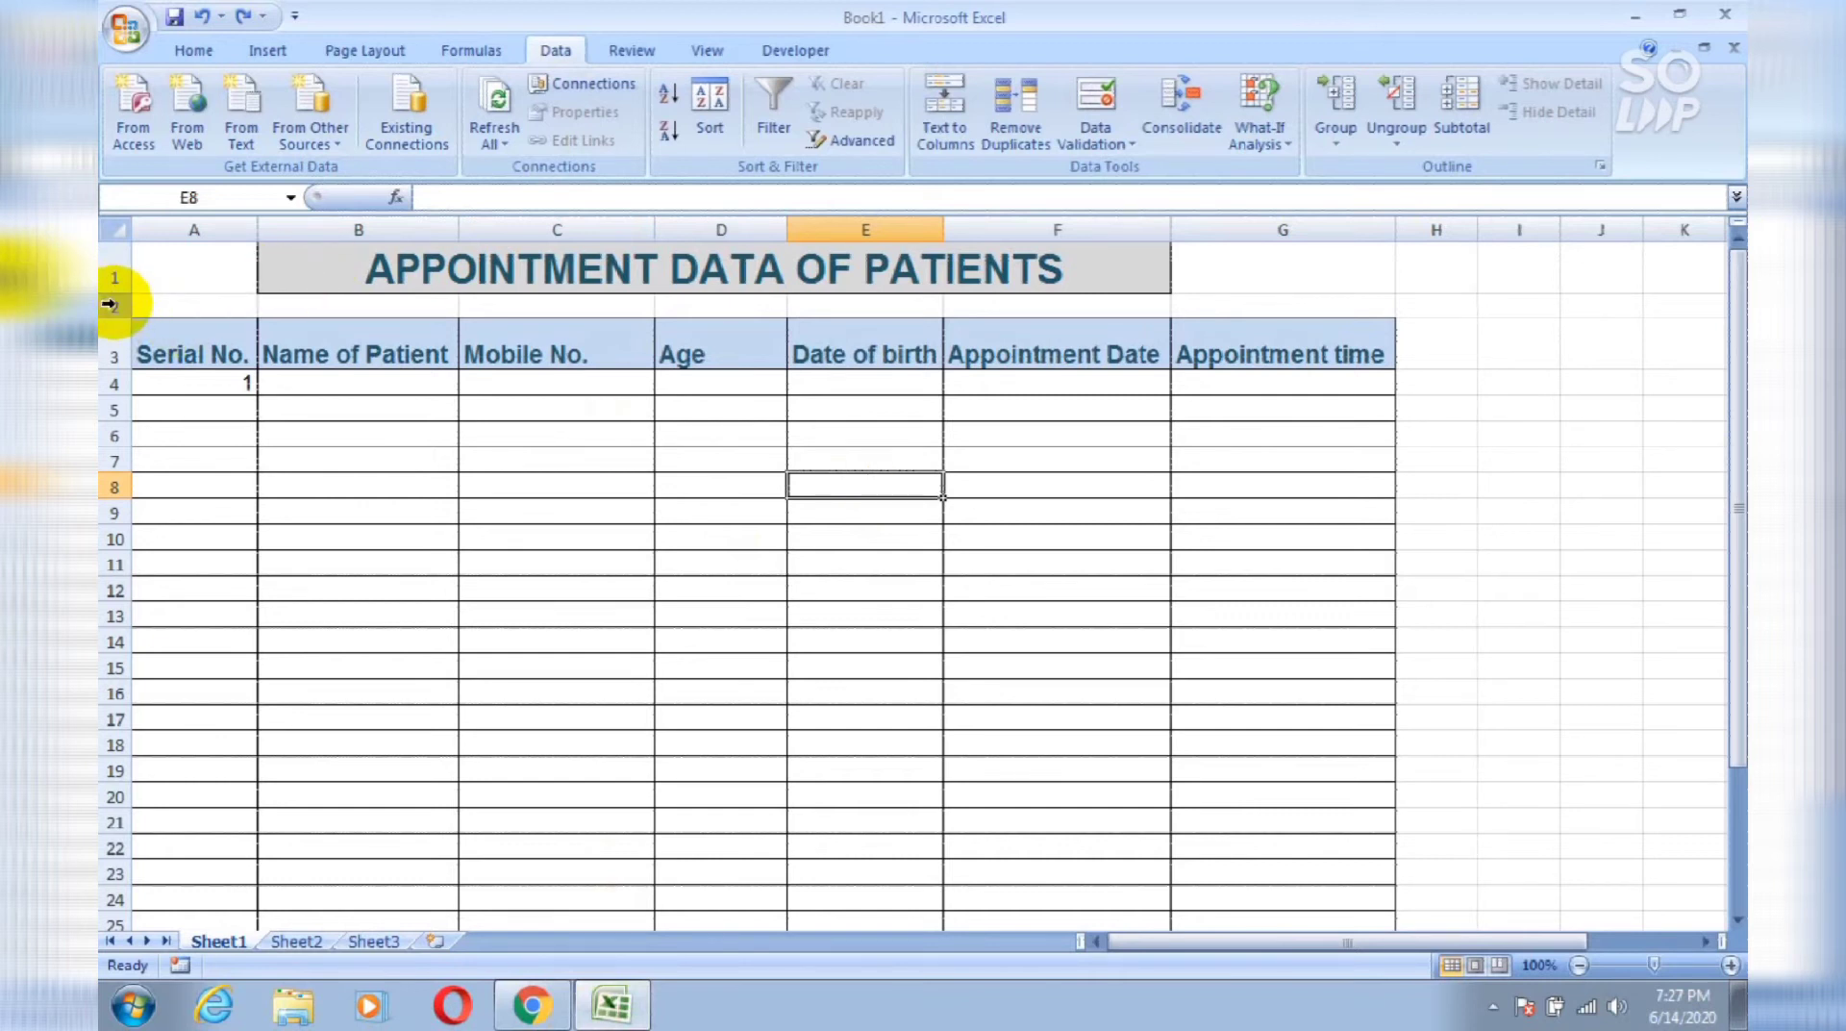
Step: Select the empty row below the title, then move to cell B3 in the name column
left_click(109, 304)
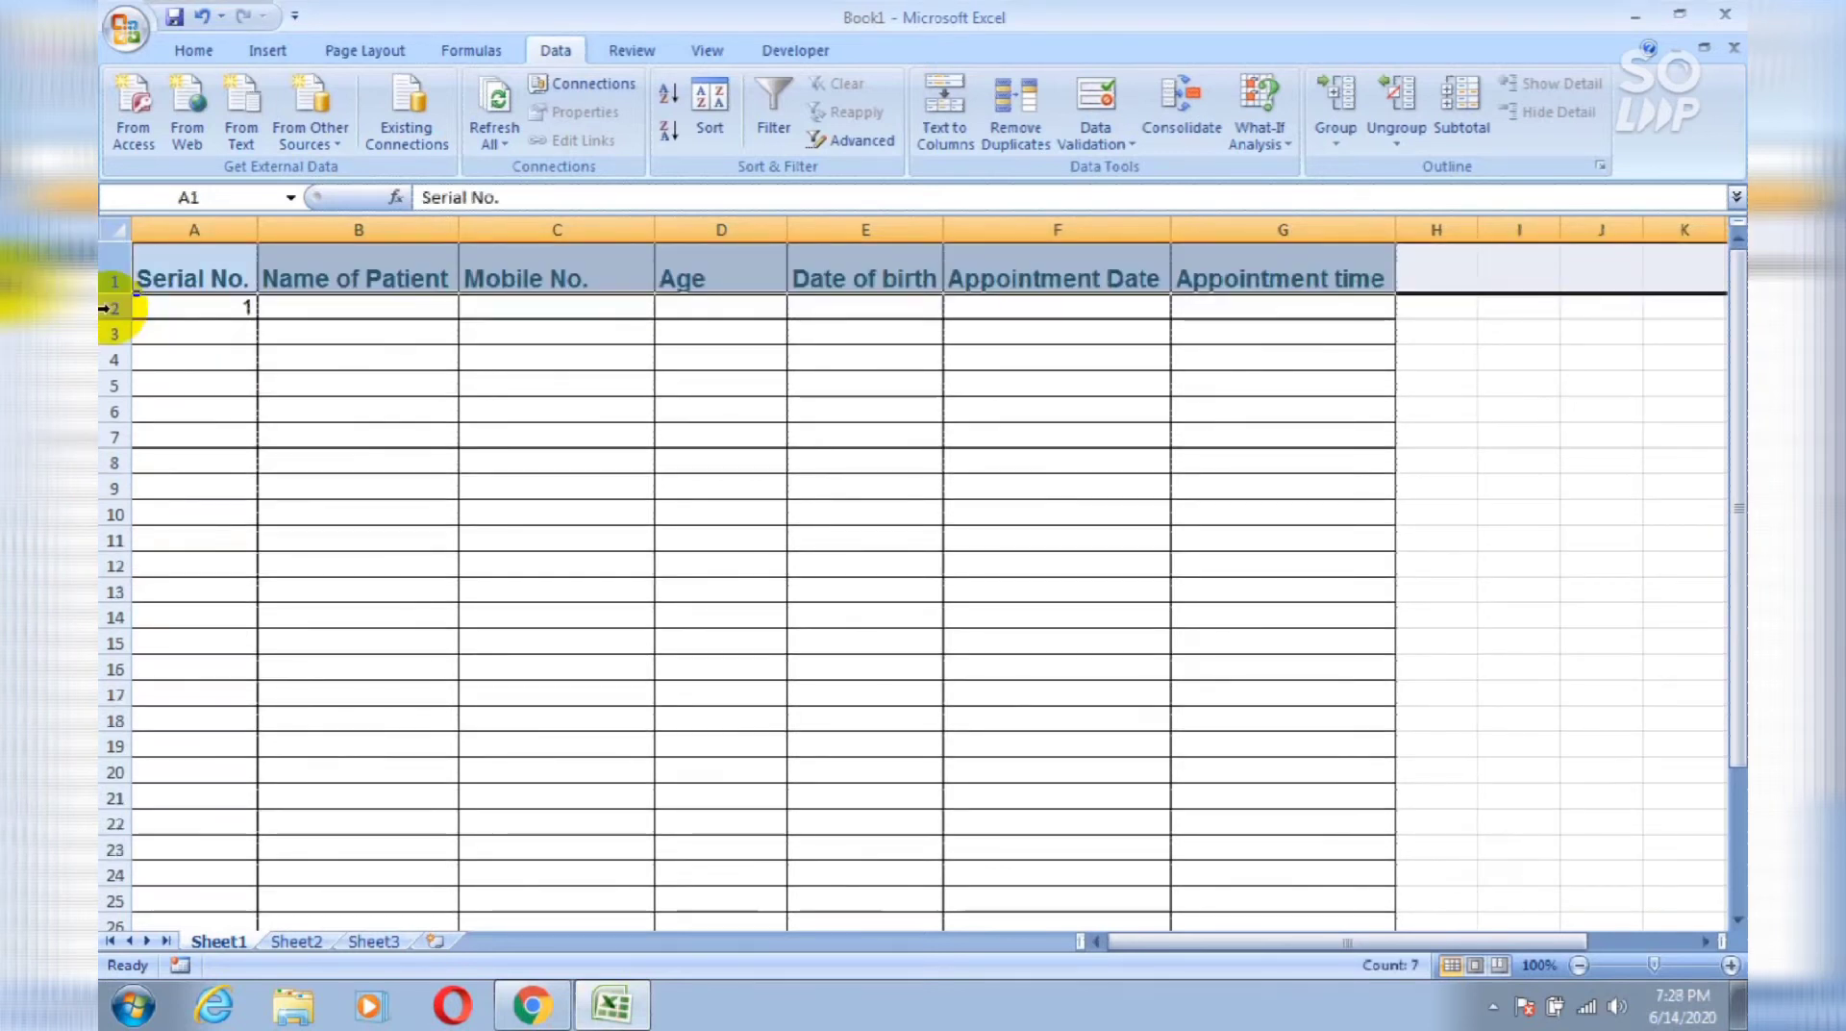
left_click(274, 341)
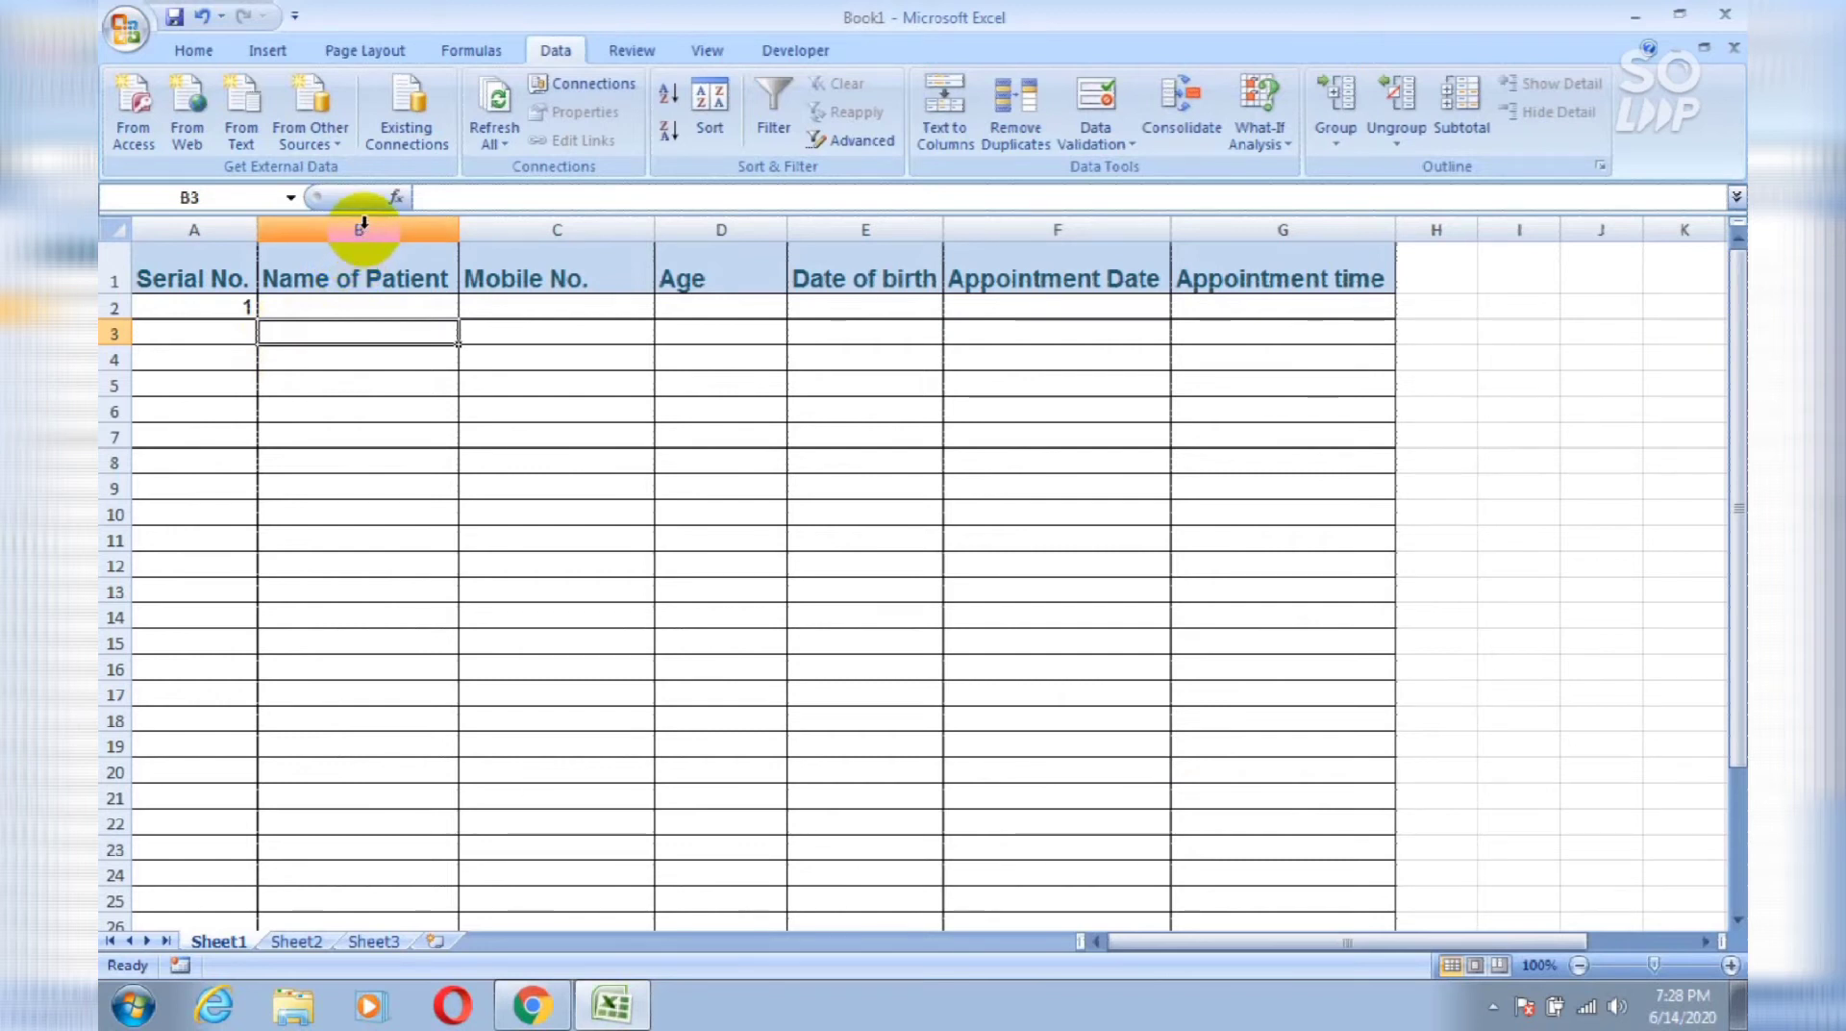
Step: Give column B a Custom validation rule with the formula =ISTEXT(B1)=TRUE
left_click(363, 223)
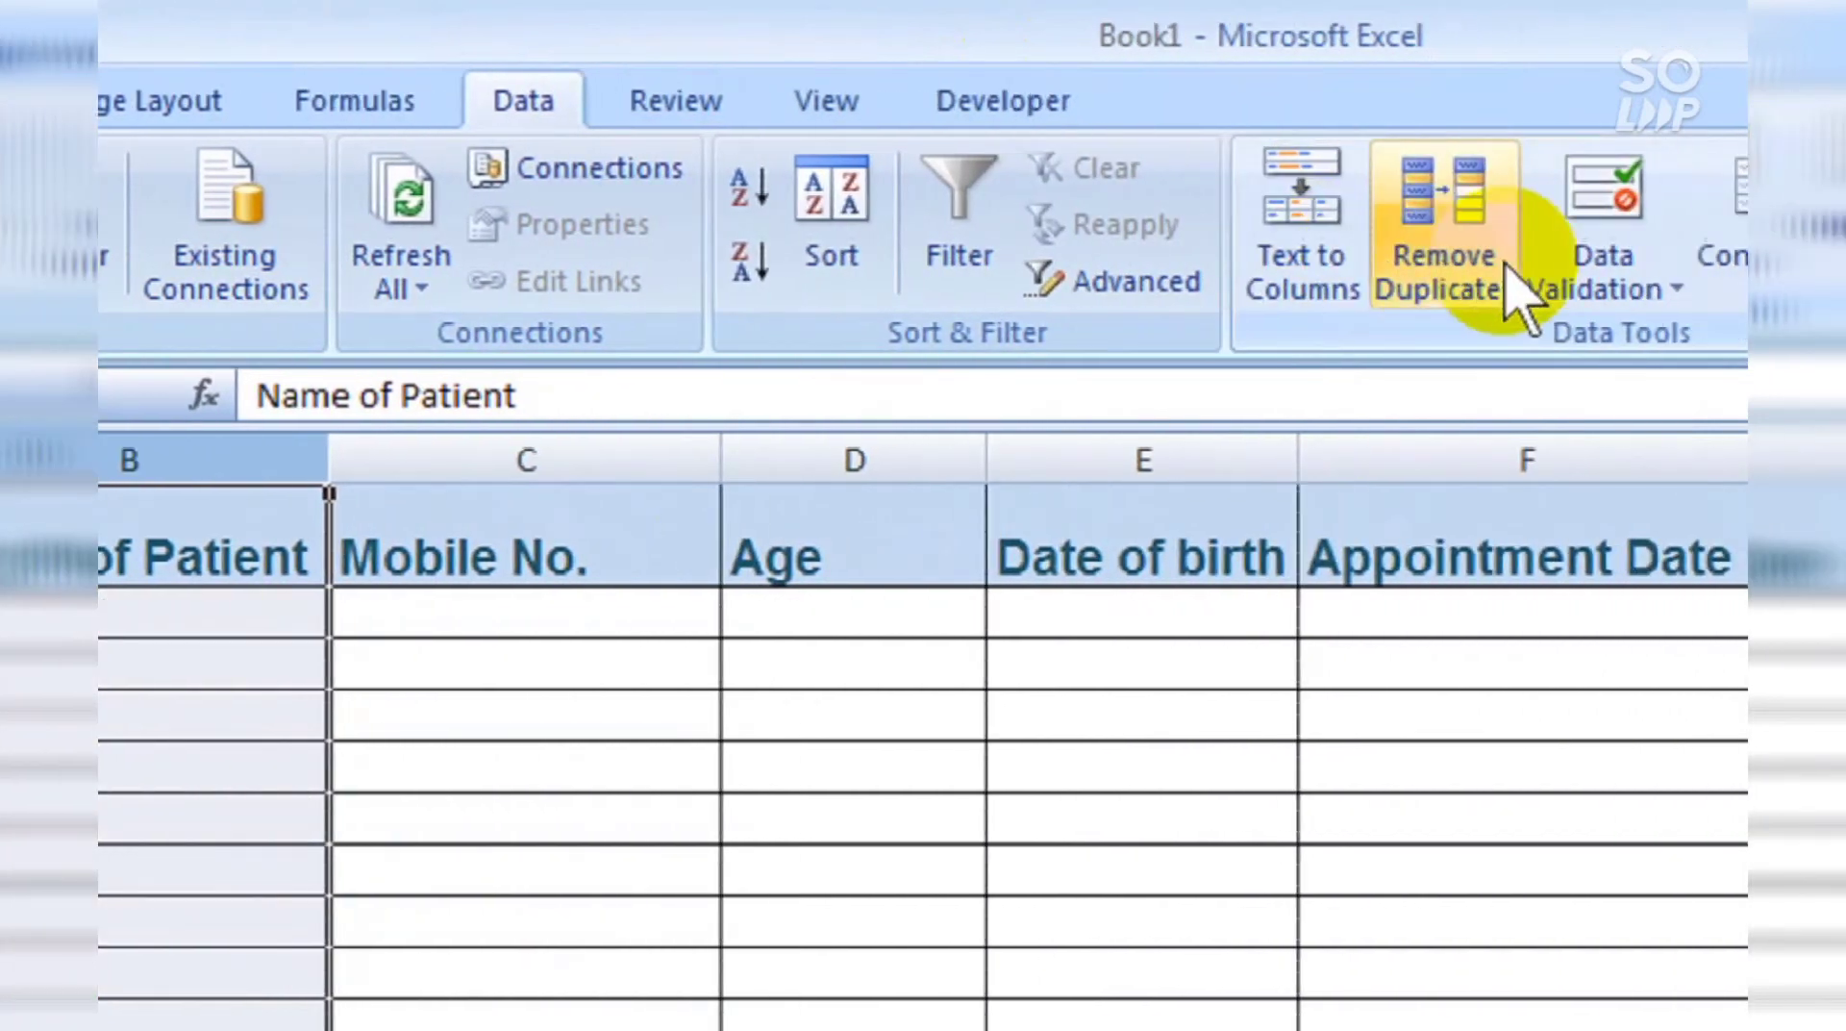
left_click(1491, 260)
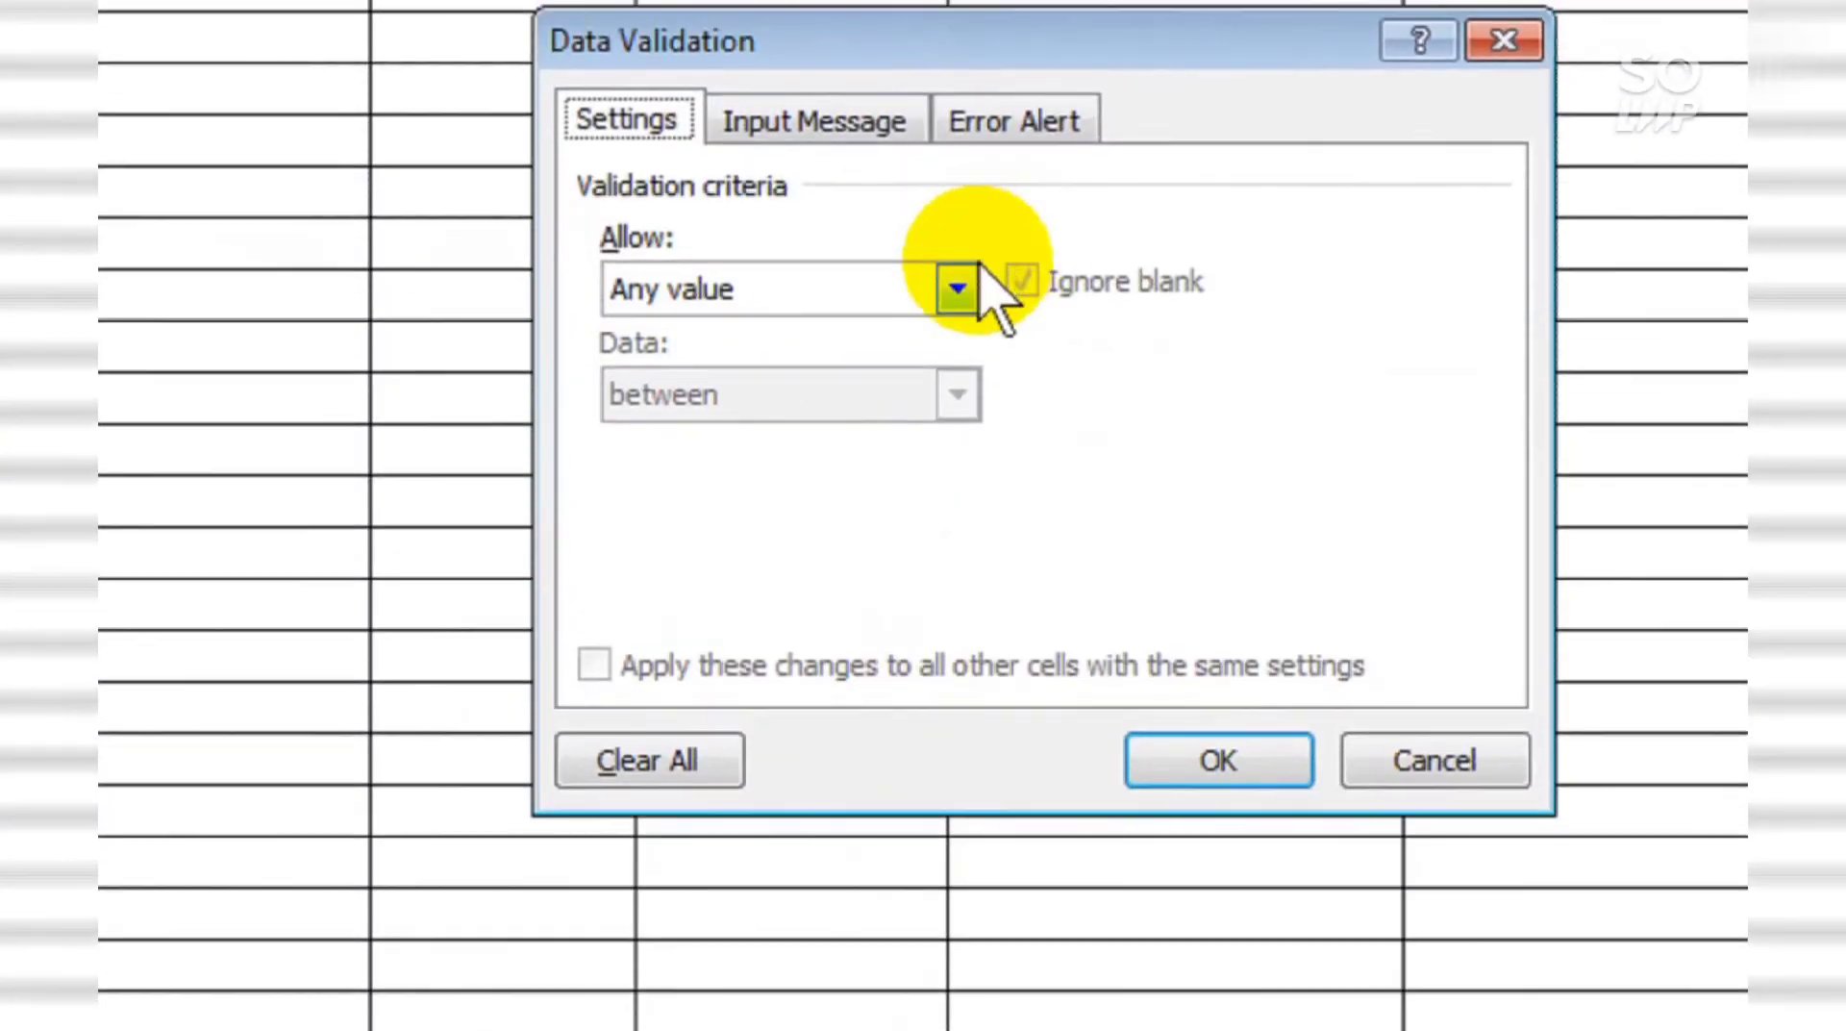
left_click(962, 286)
left_click(813, 573)
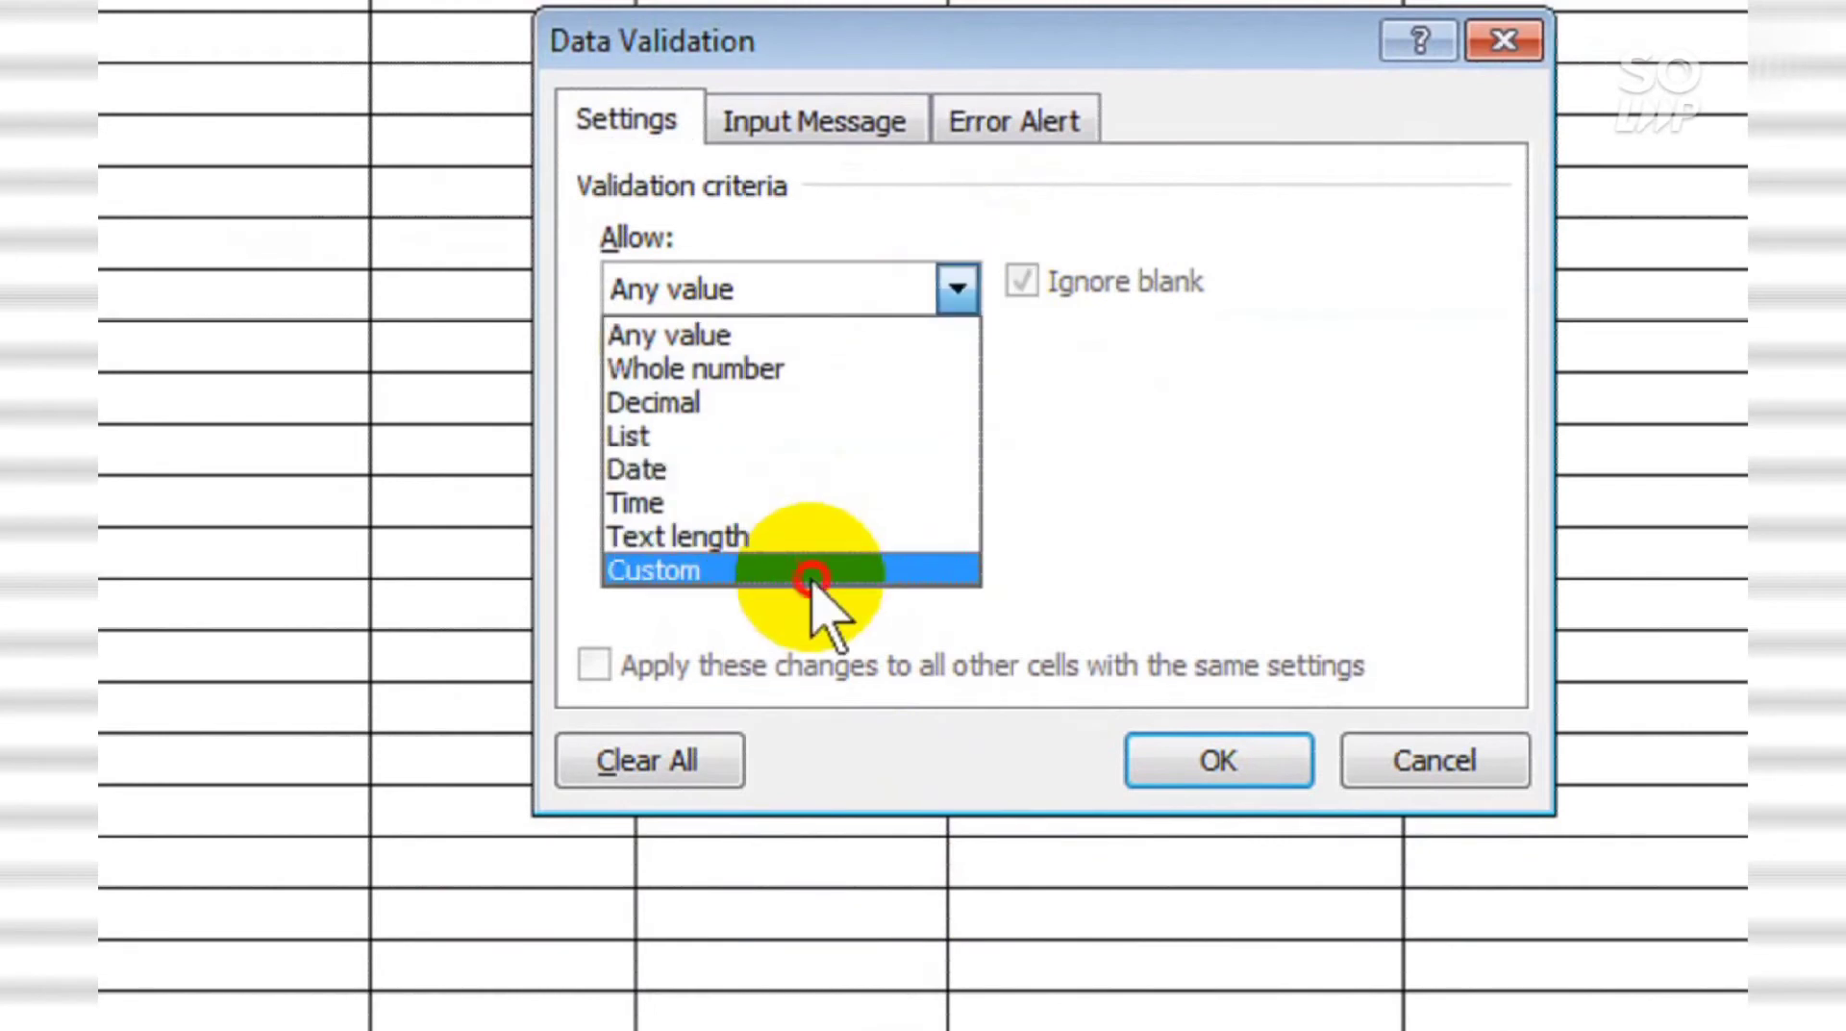
left_click(877, 502)
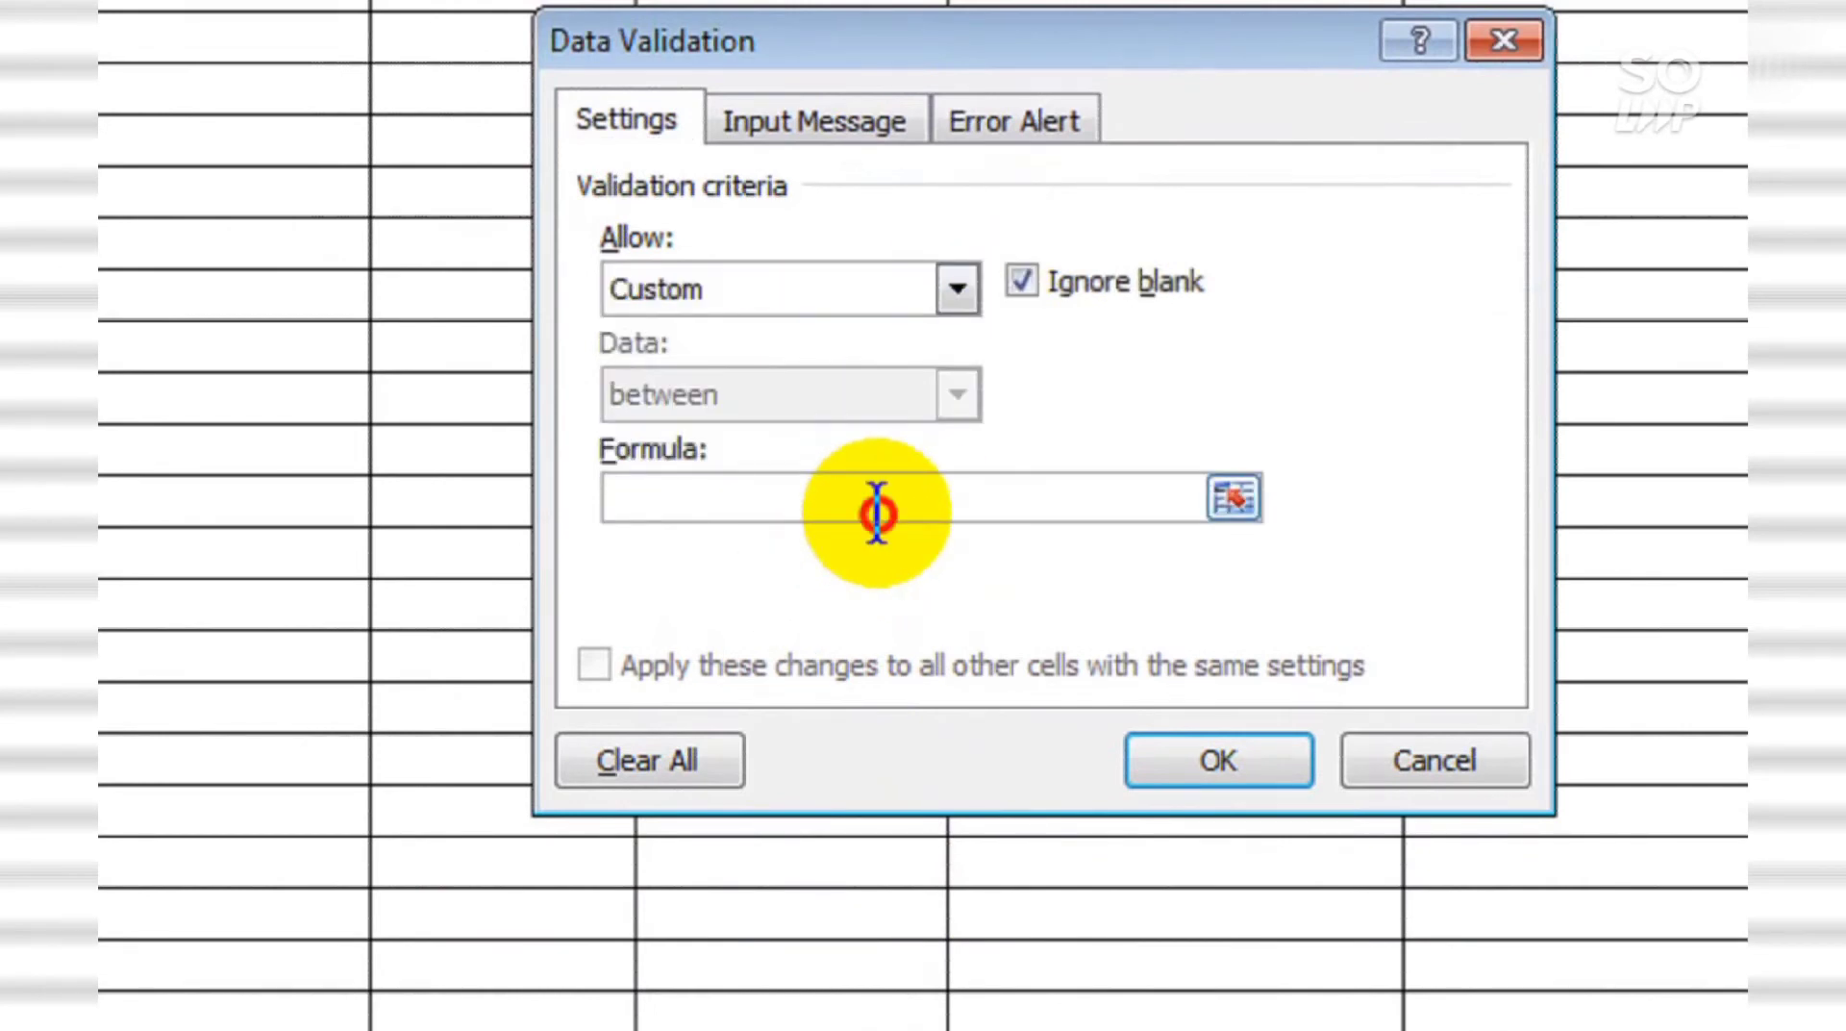
type("=ISTEXT(B")
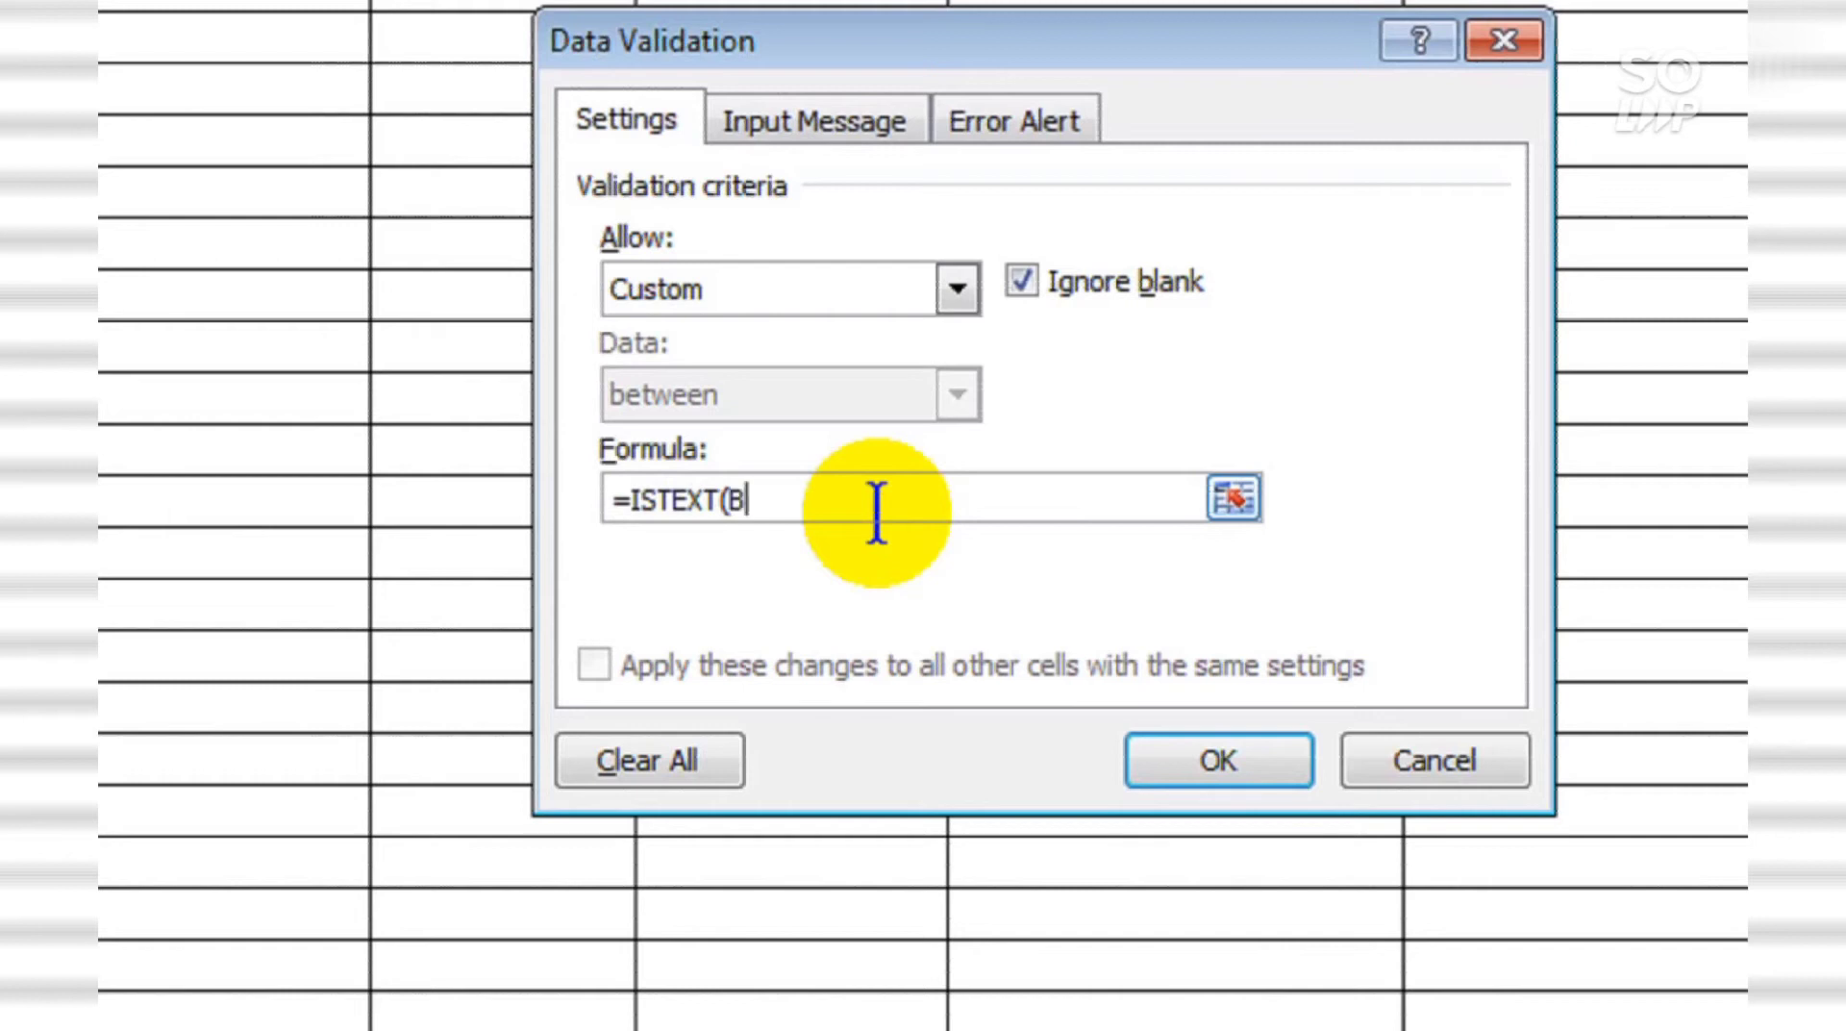
type("1)=TRUE")
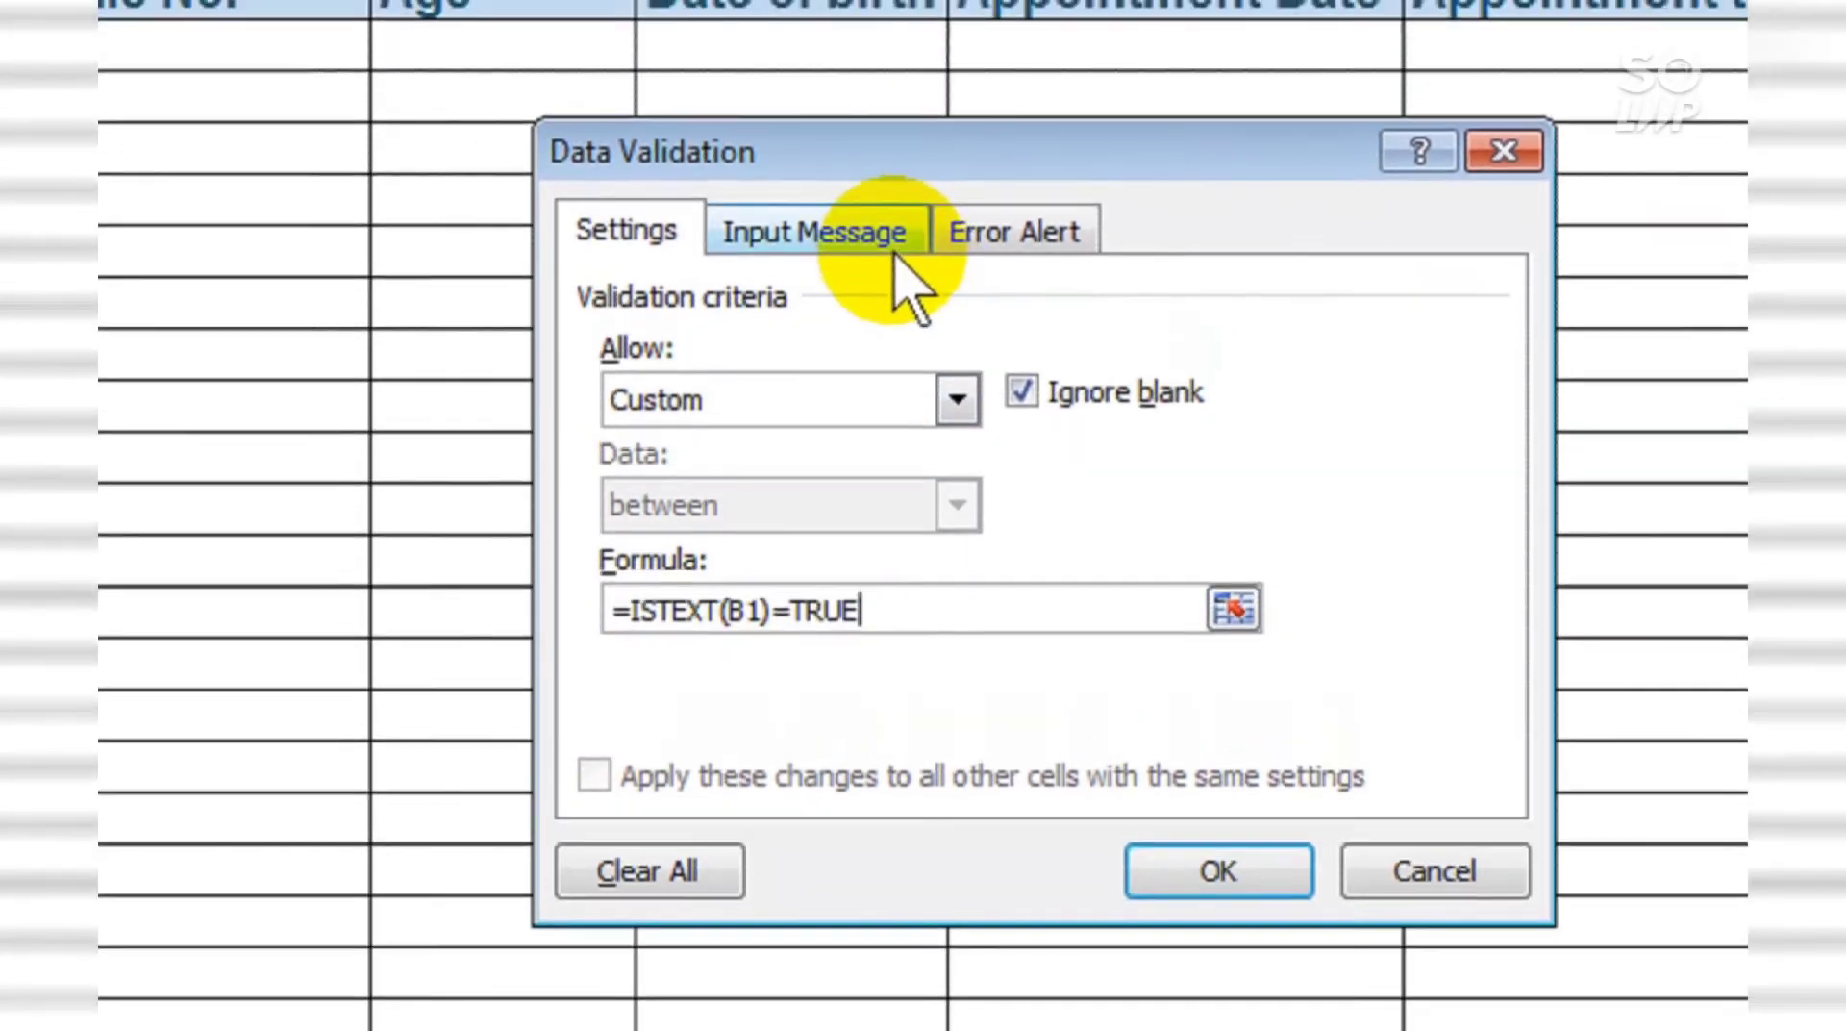
Step: Title the name column's error alert 'Only text accepted'
left_click(866, 142)
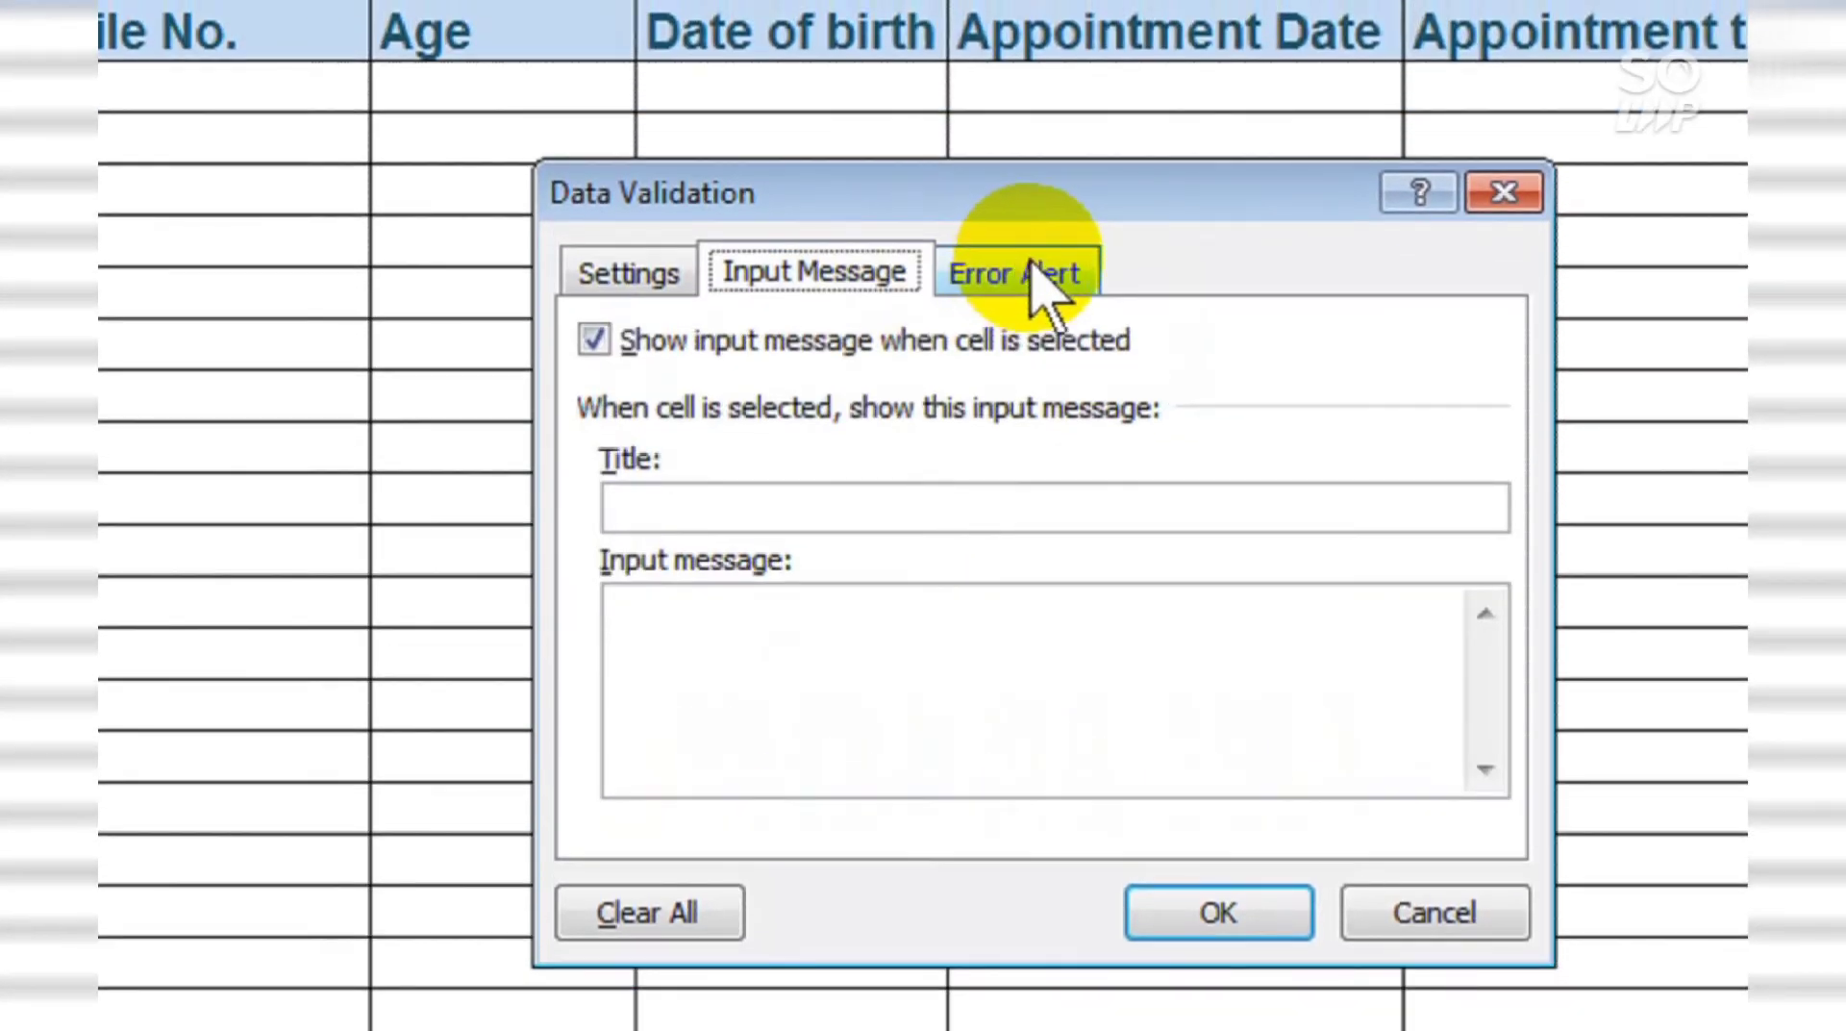
left_click(1044, 279)
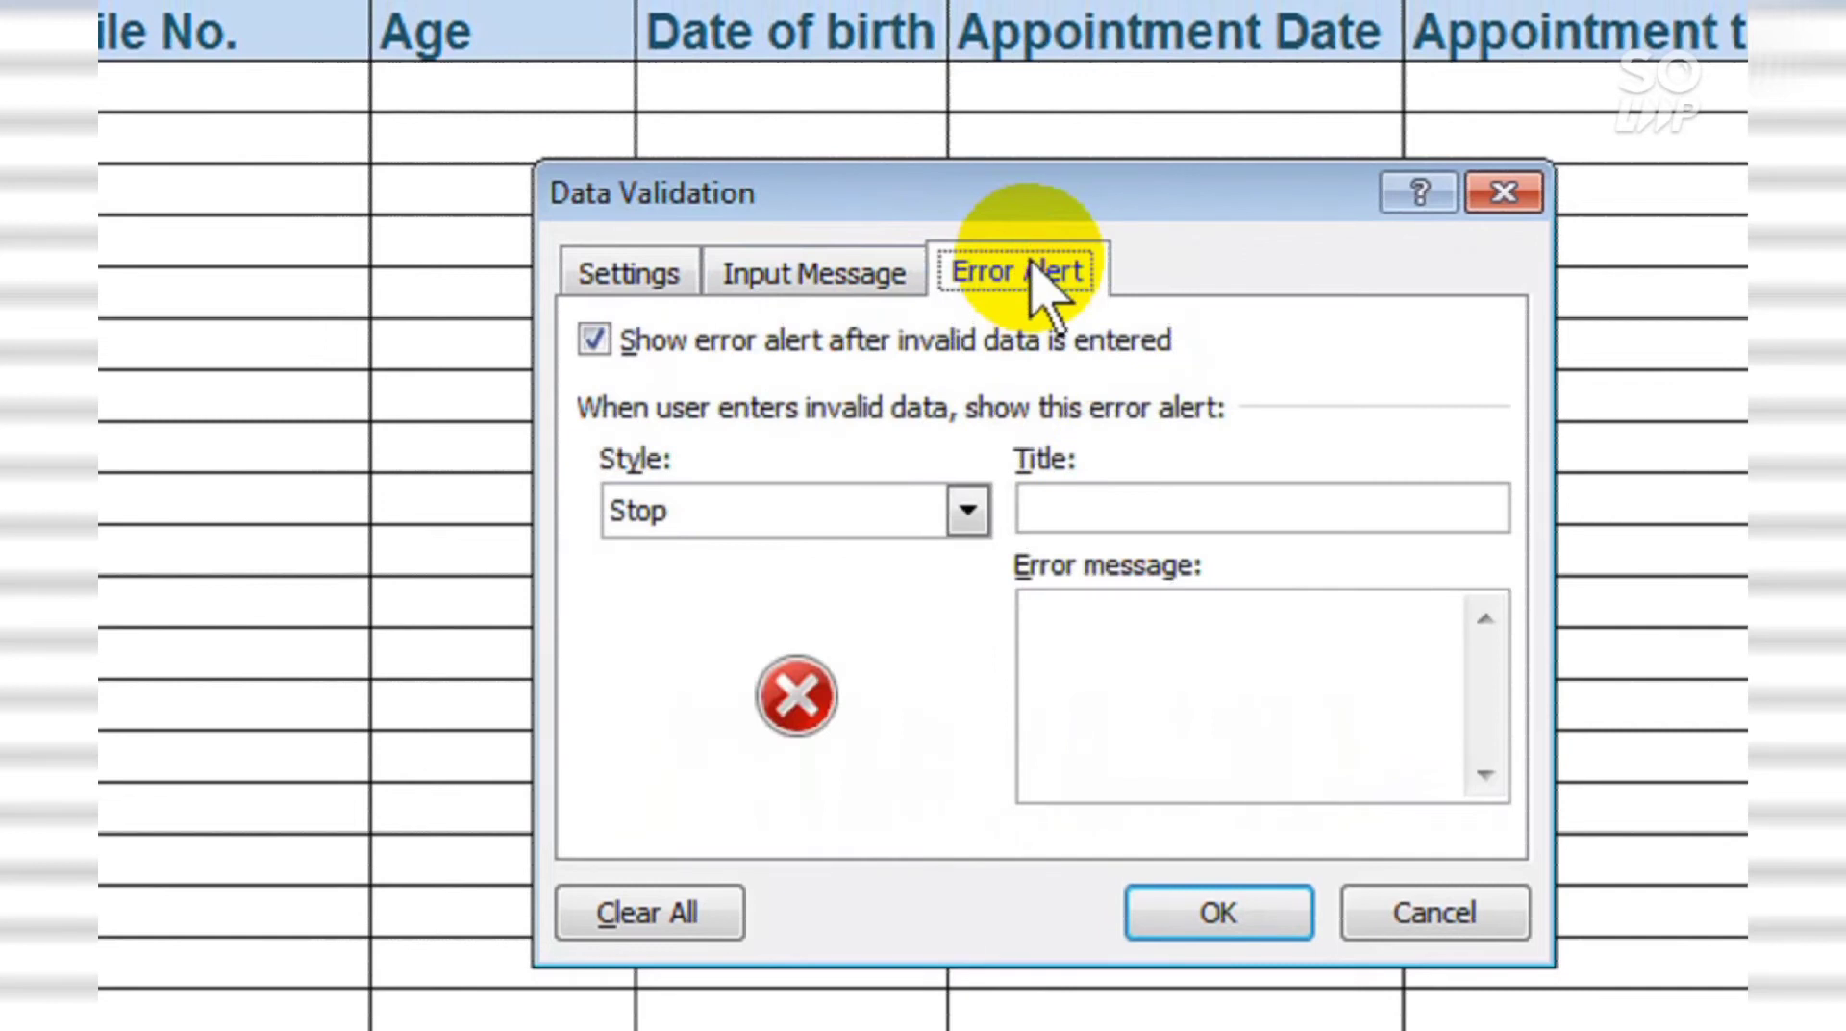
left_click(1166, 507)
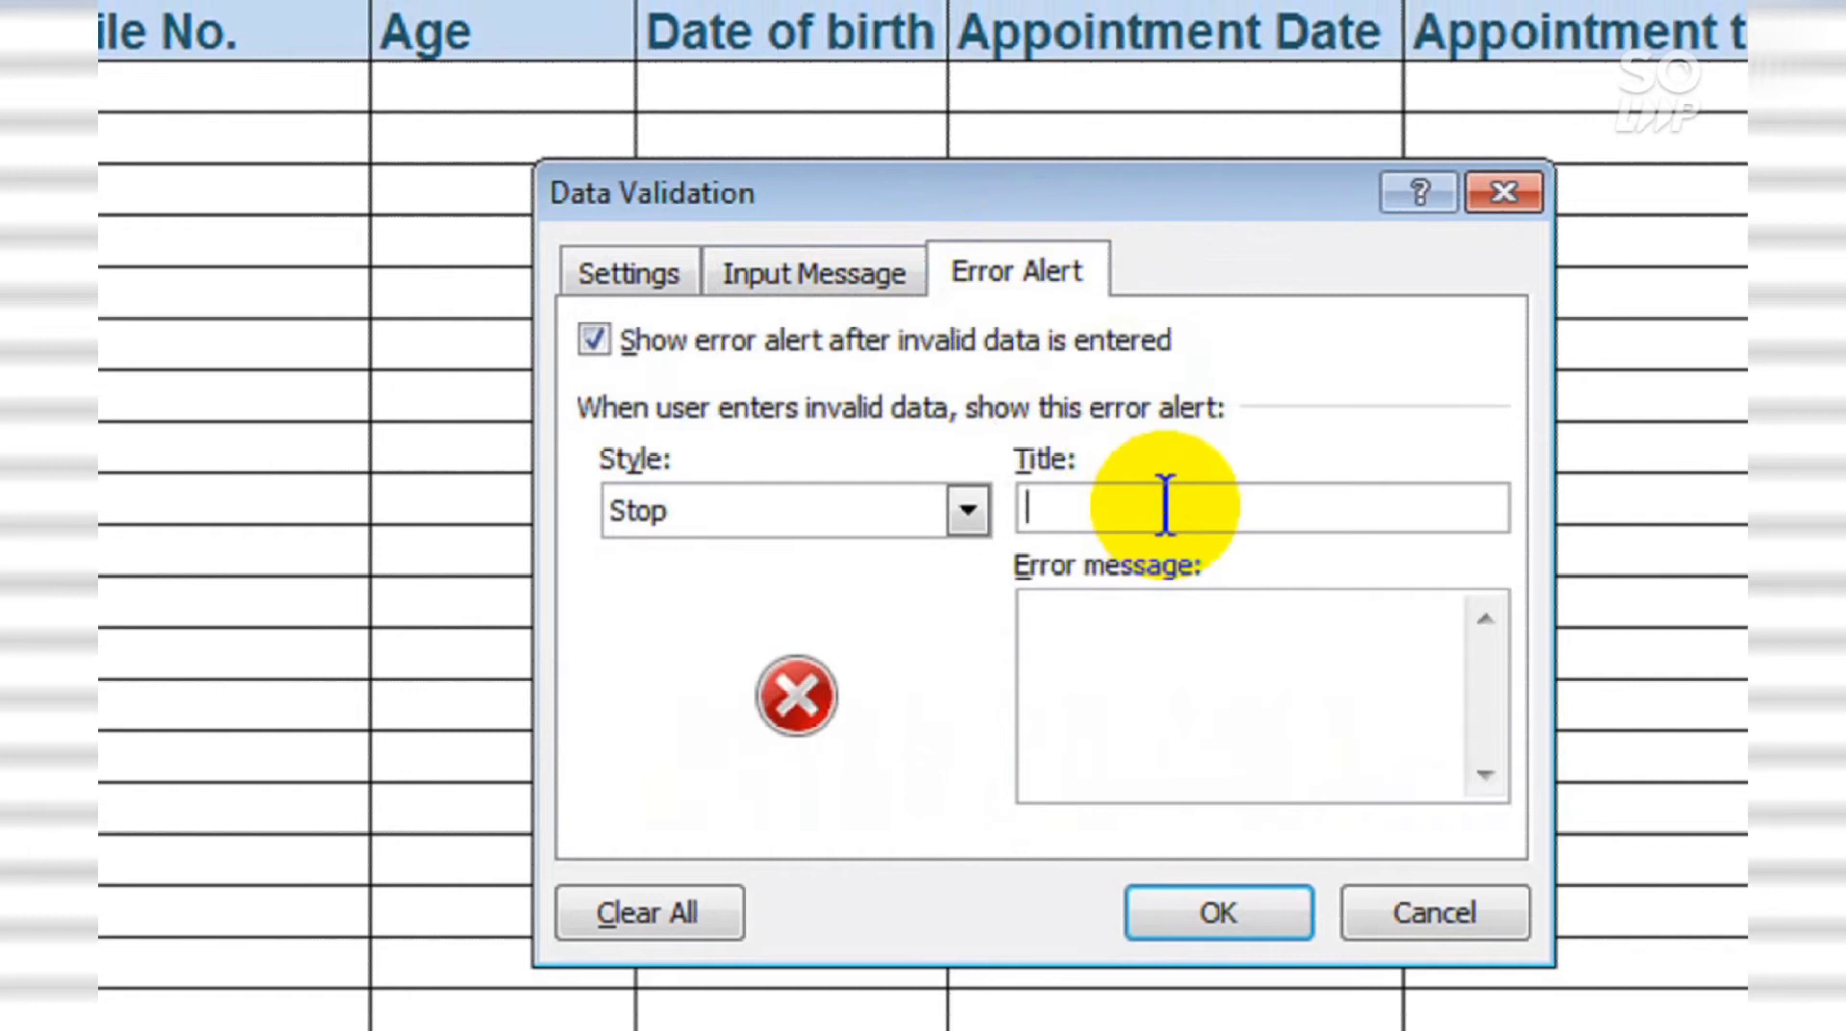
type("o")
key("BackSpace")
type("Only")
key("BackSpace")
type("y te")
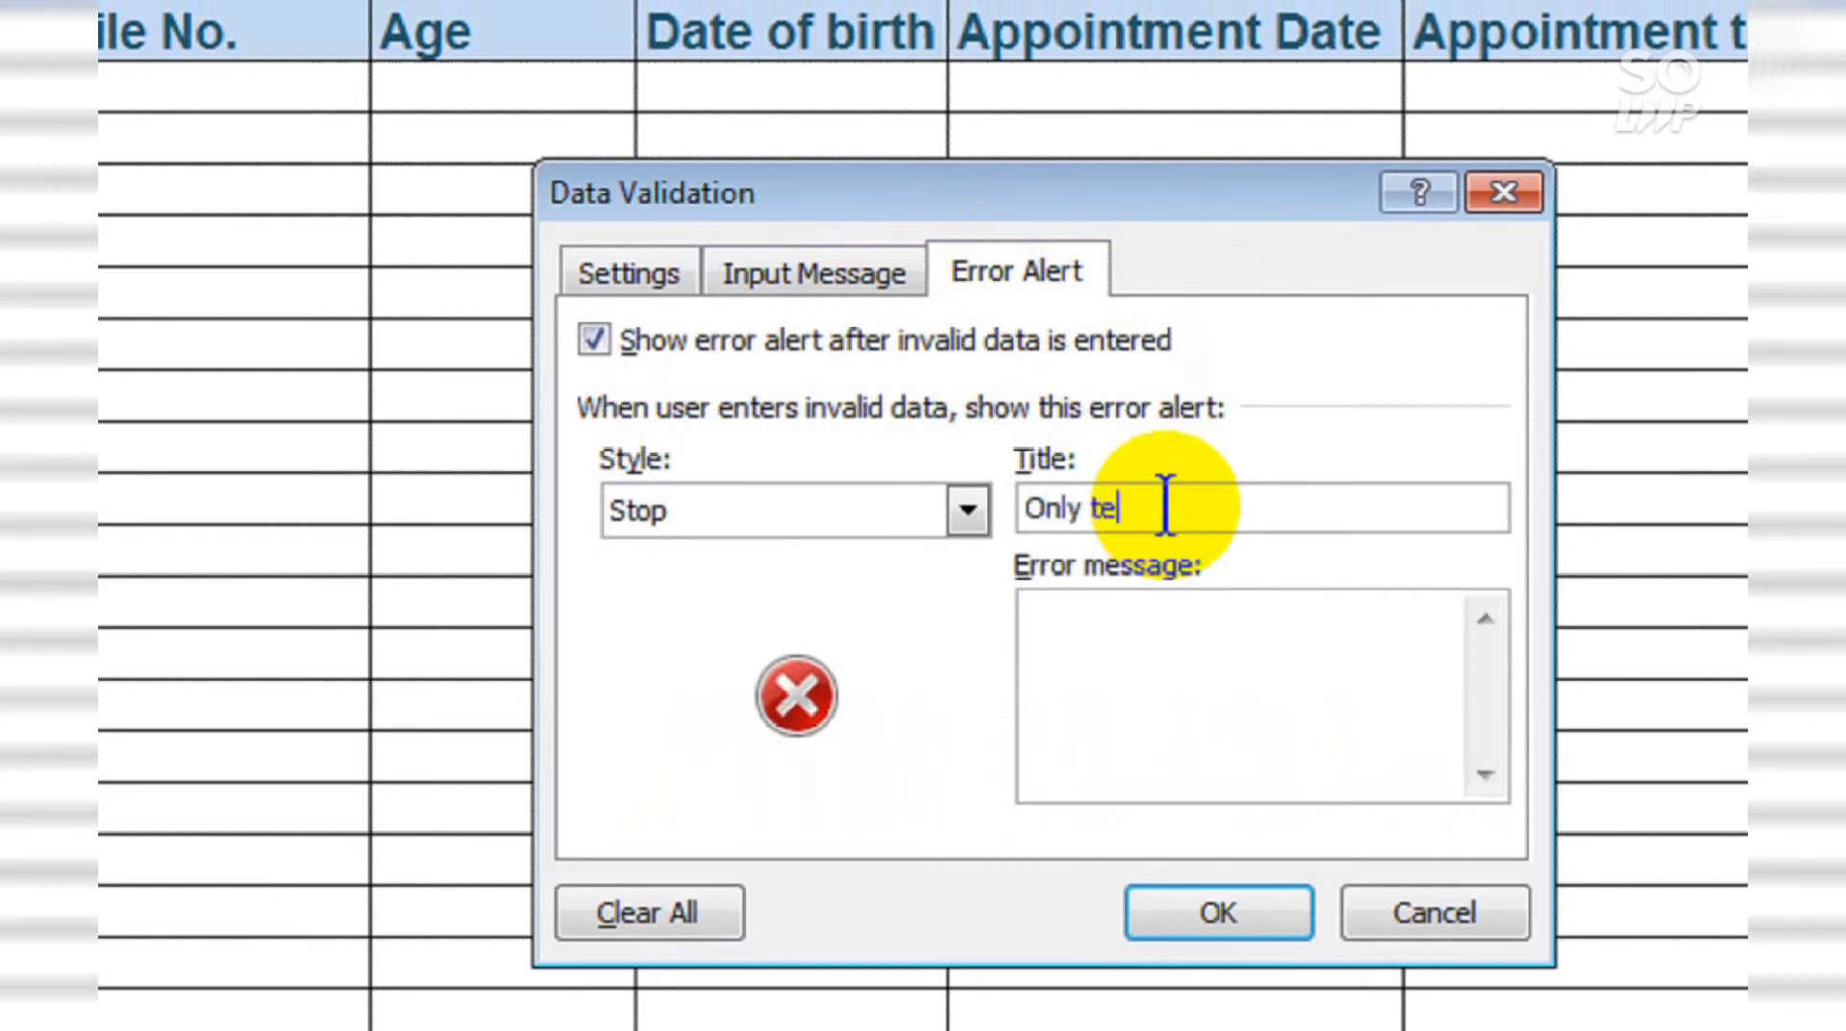
type("xt accepted")
left_click(1218, 683)
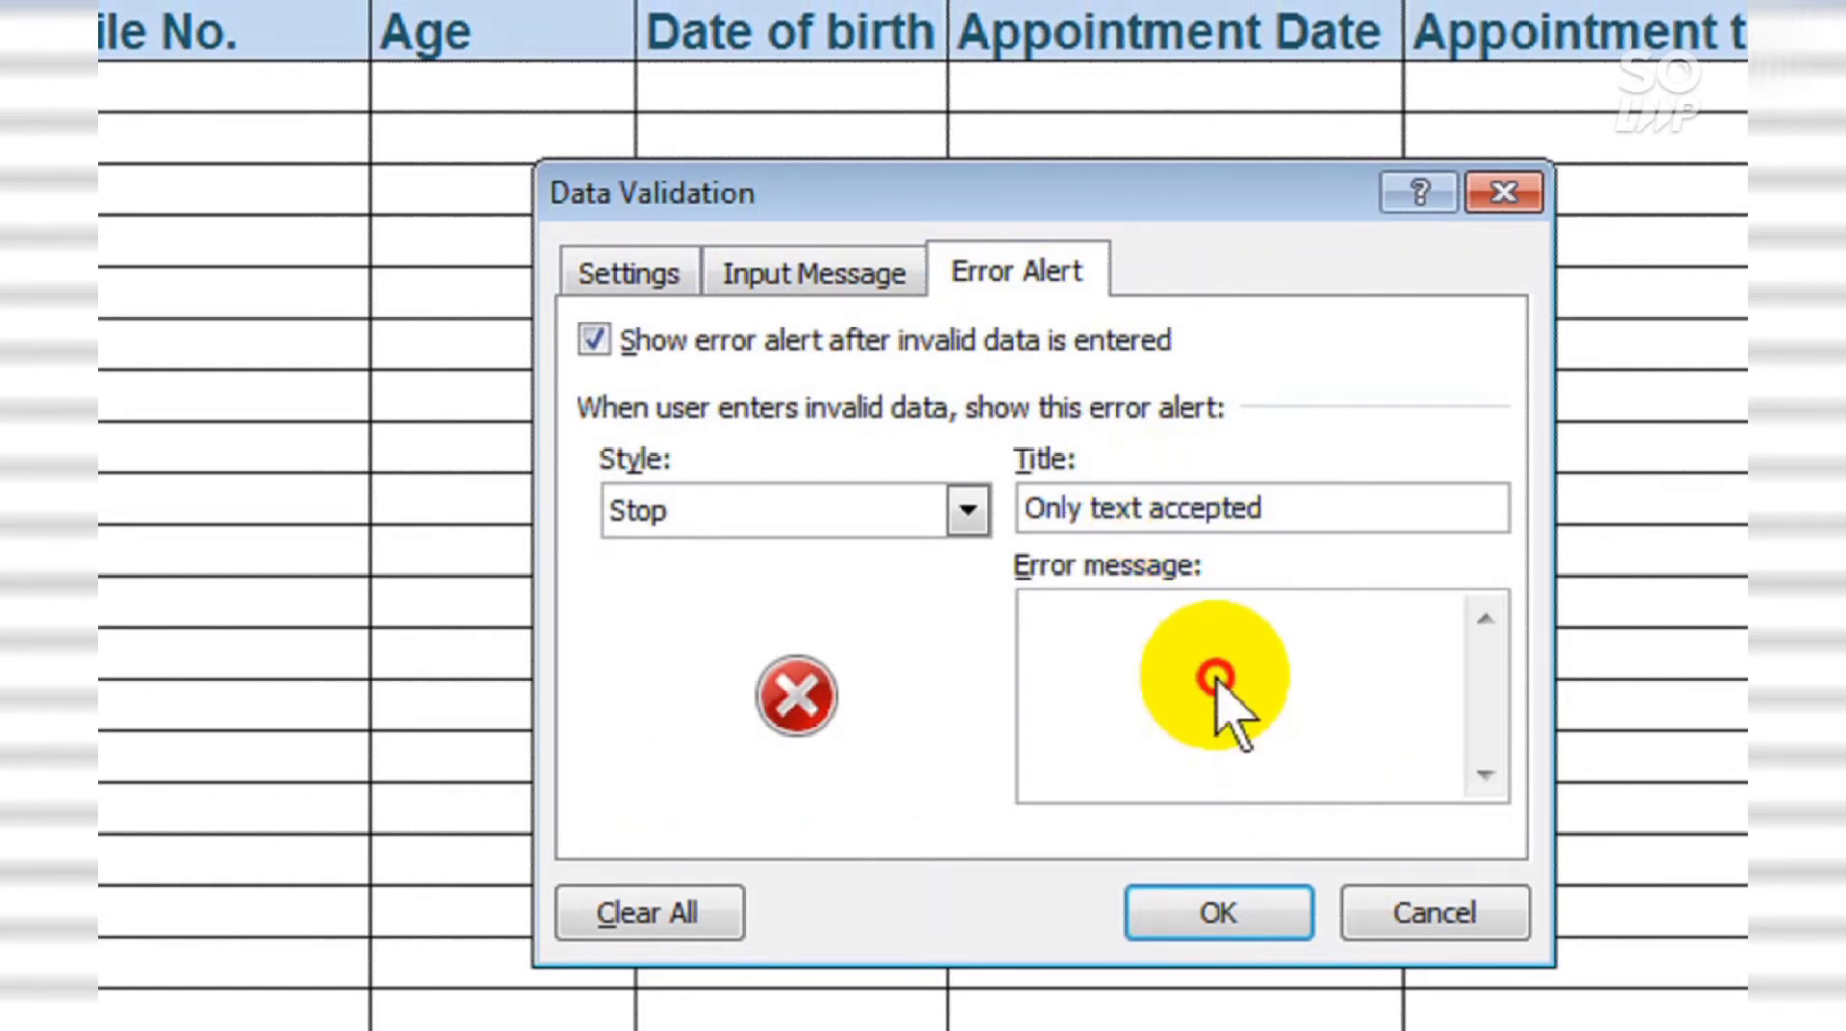
Step: Set the error alert style to Warning after trying Information and Stop
left_click(967, 511)
left_click(956, 591)
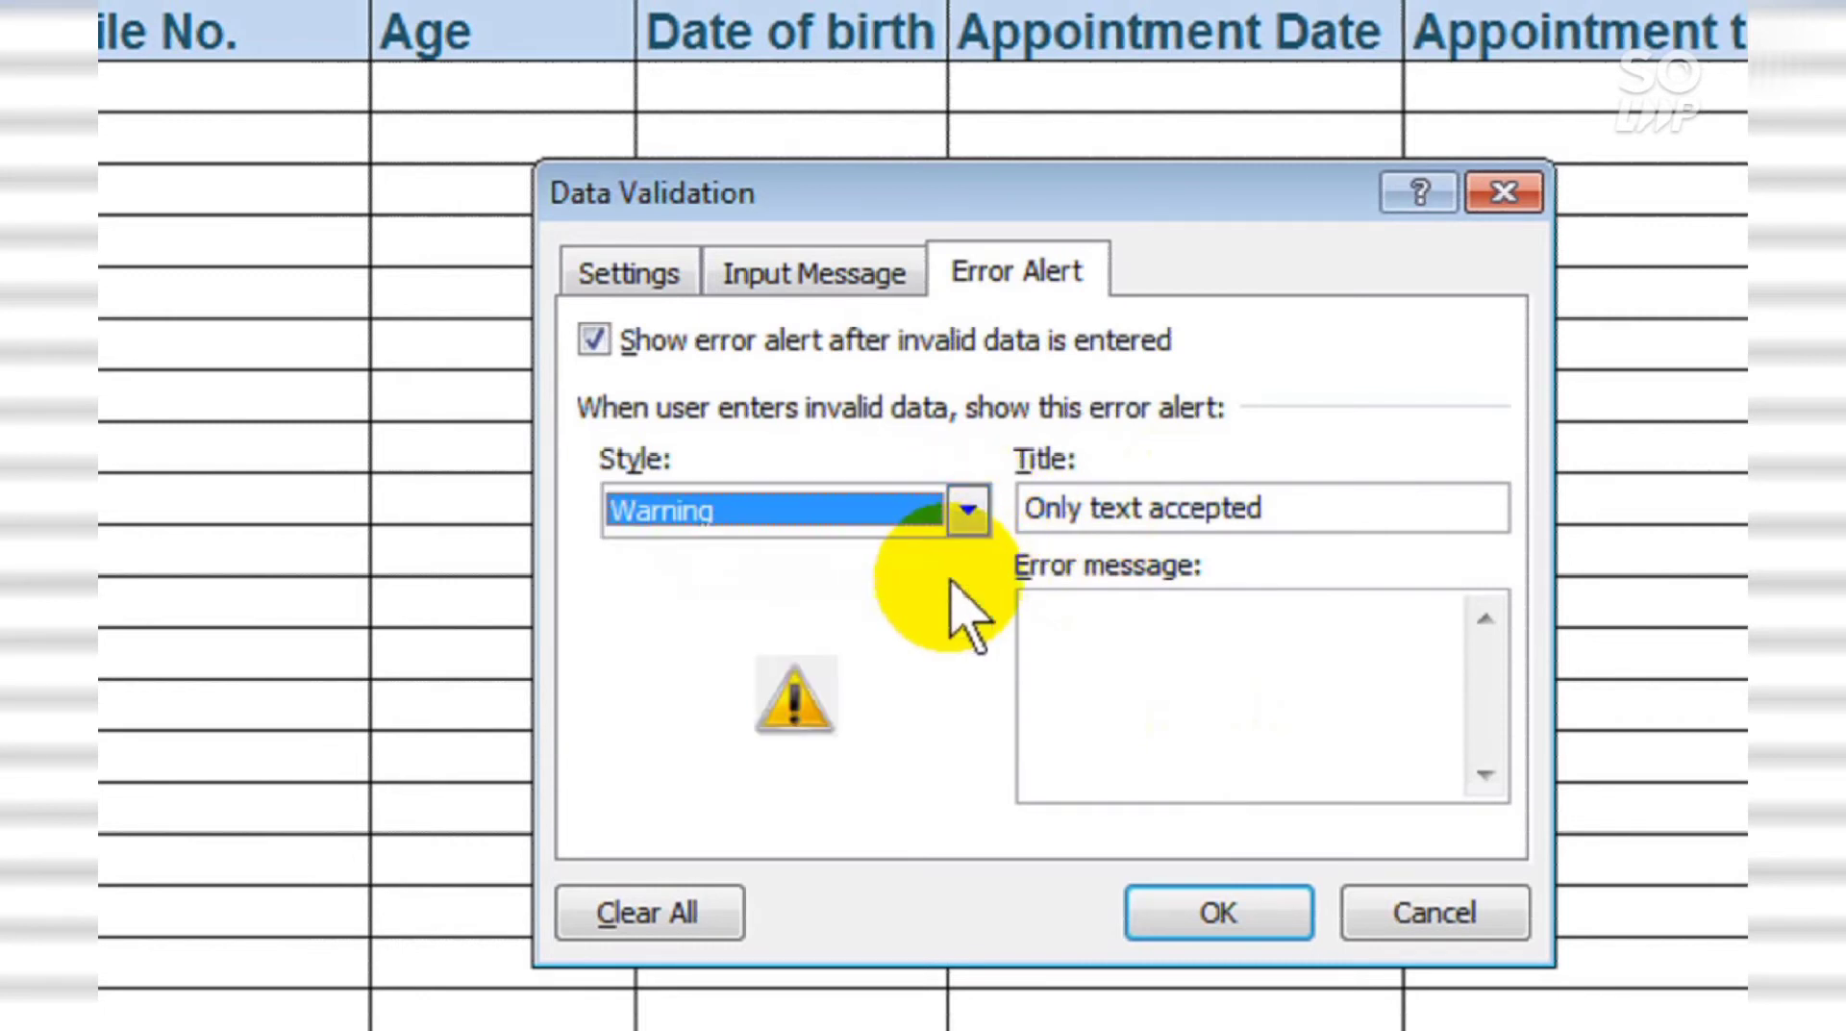
left_click(970, 508)
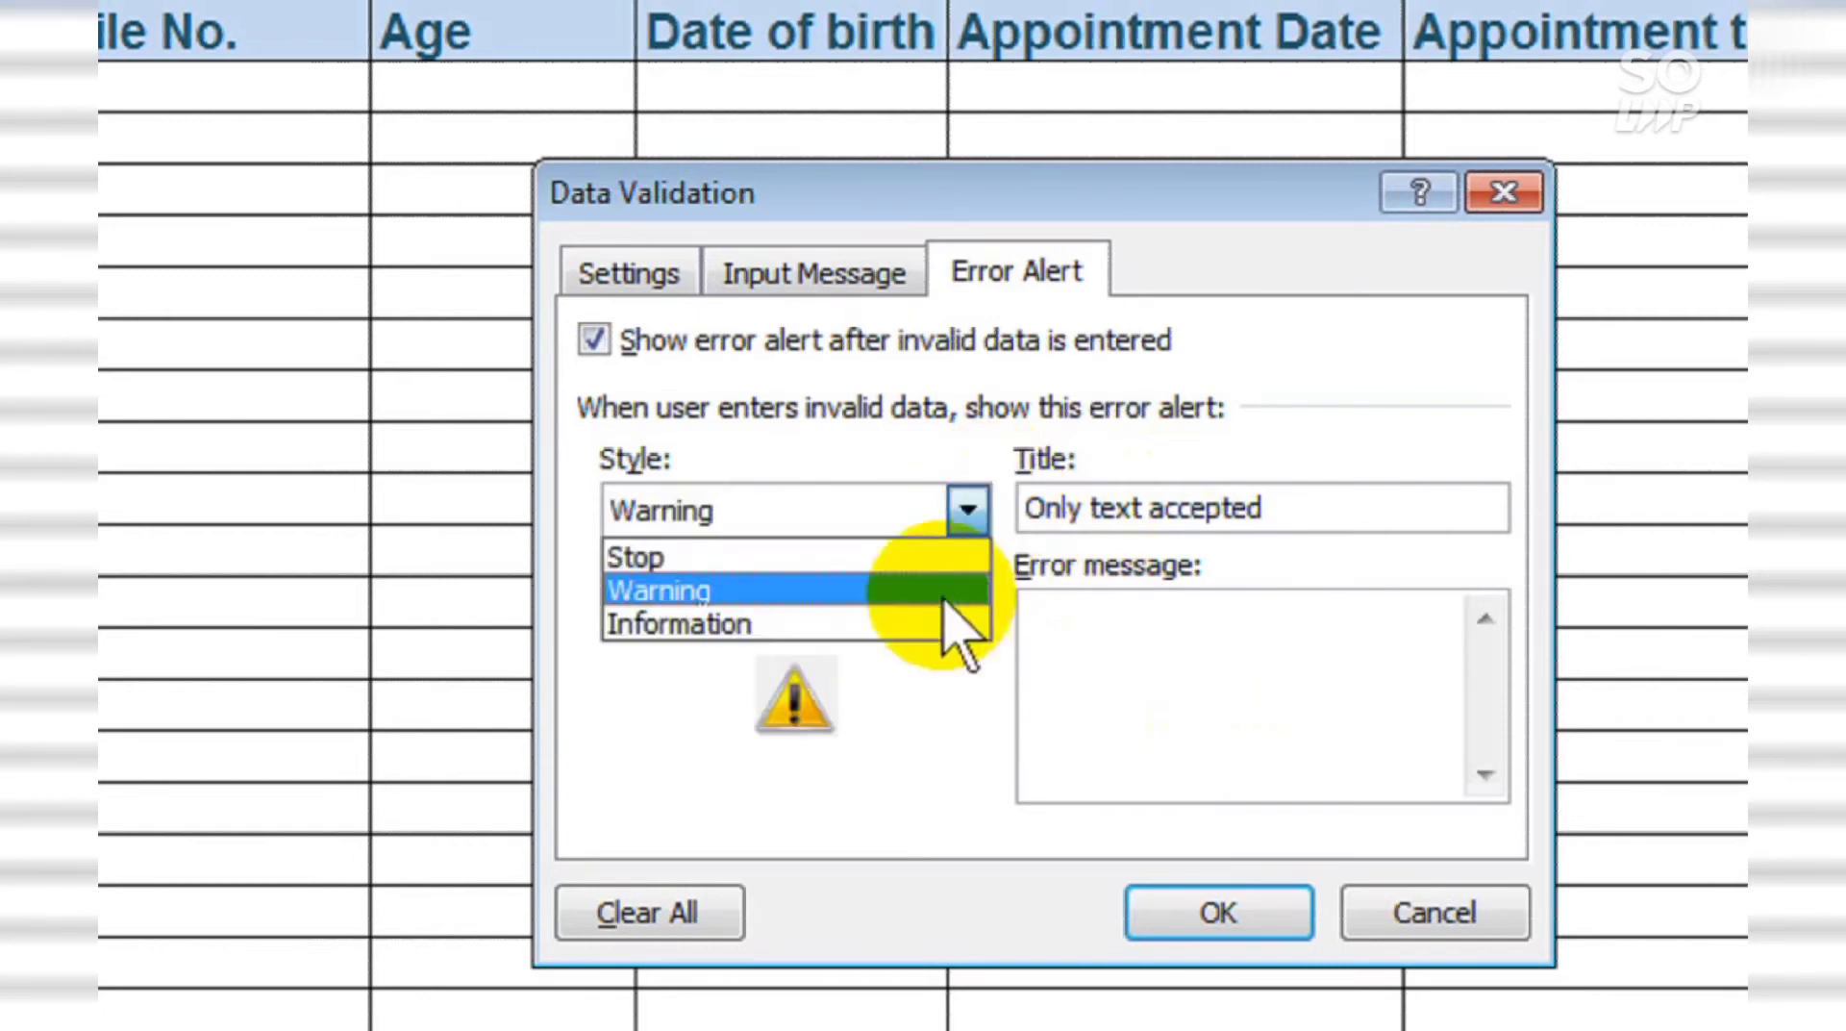
left_click(929, 623)
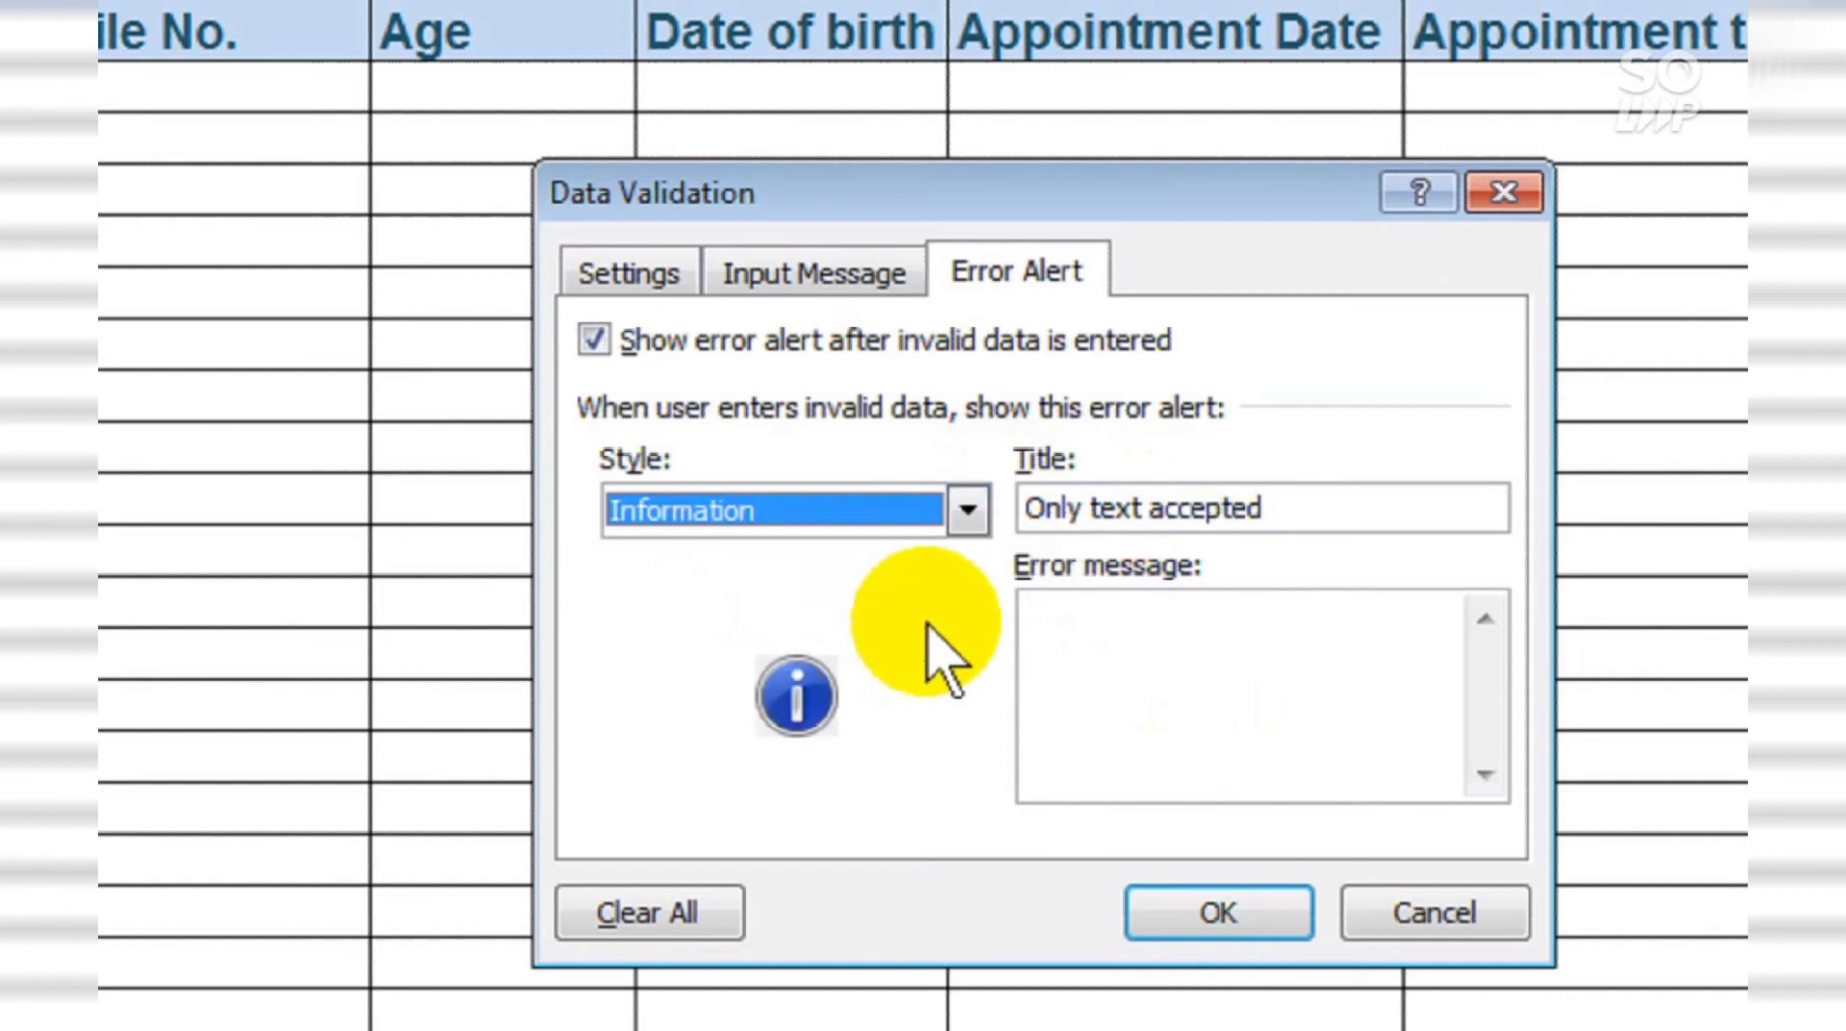
left_click(968, 510)
left_click(960, 554)
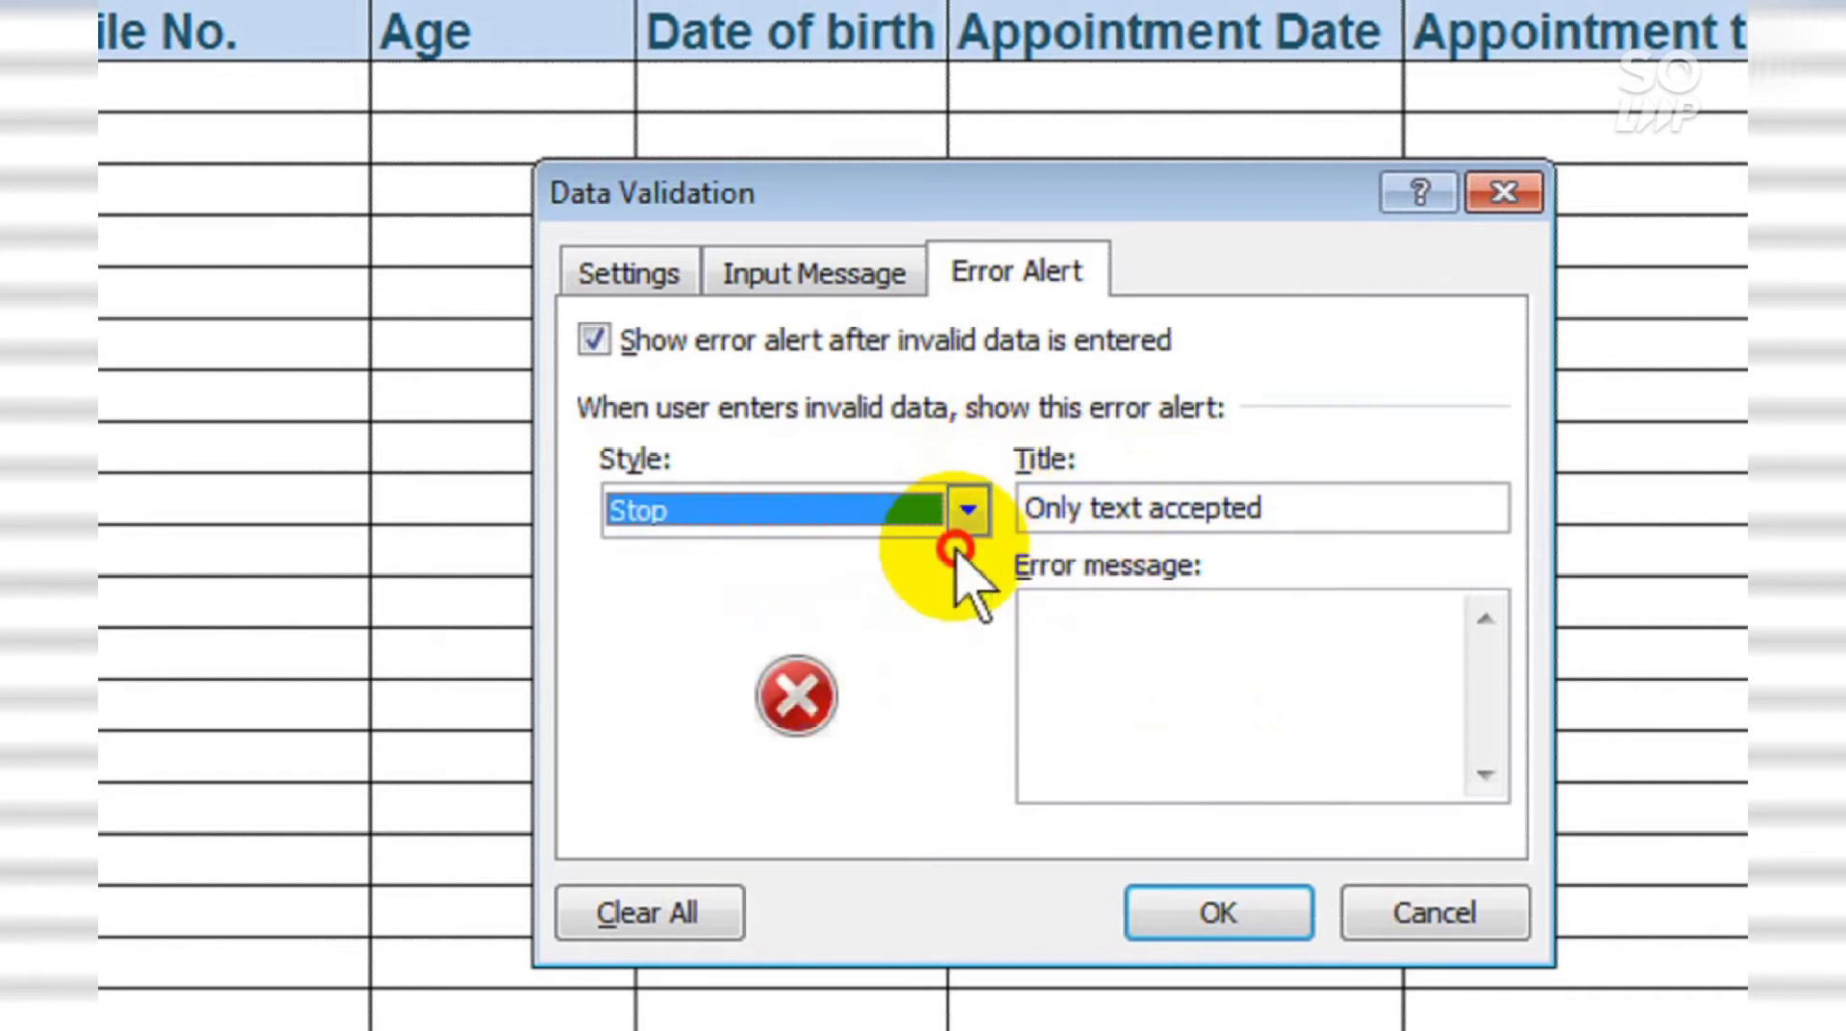
left_click(968, 513)
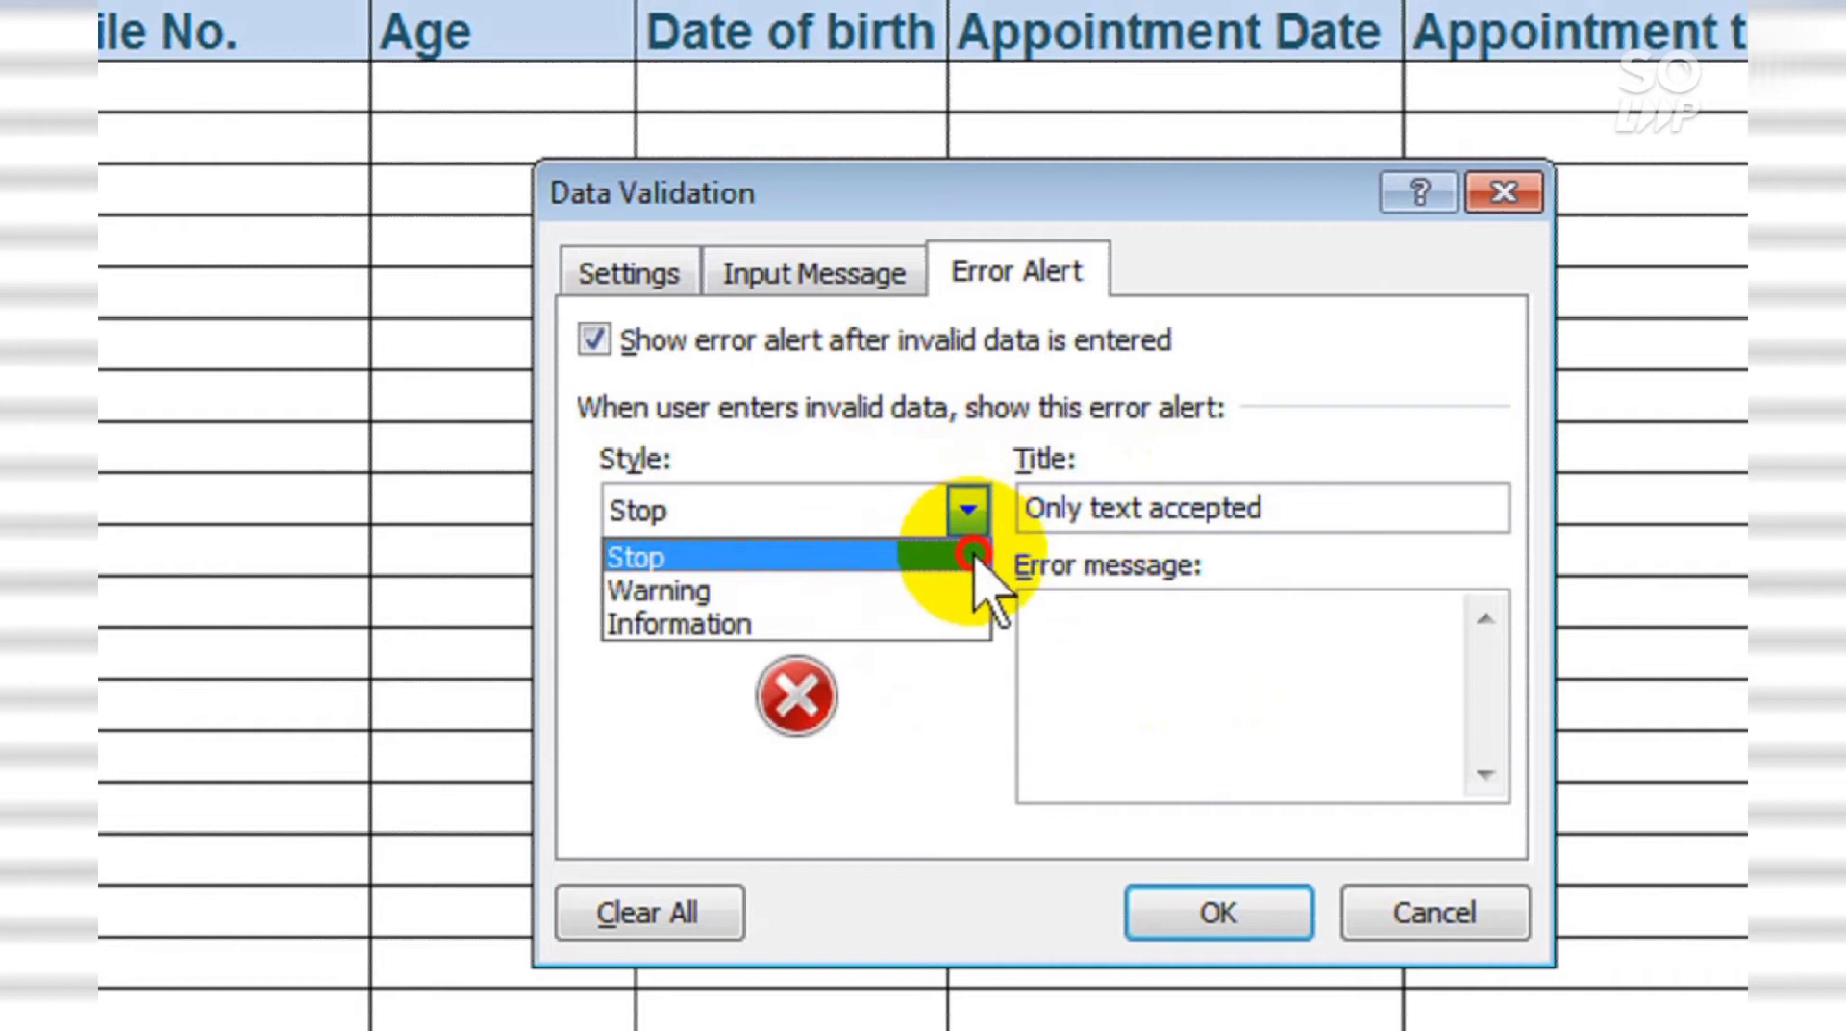
left_click(986, 590)
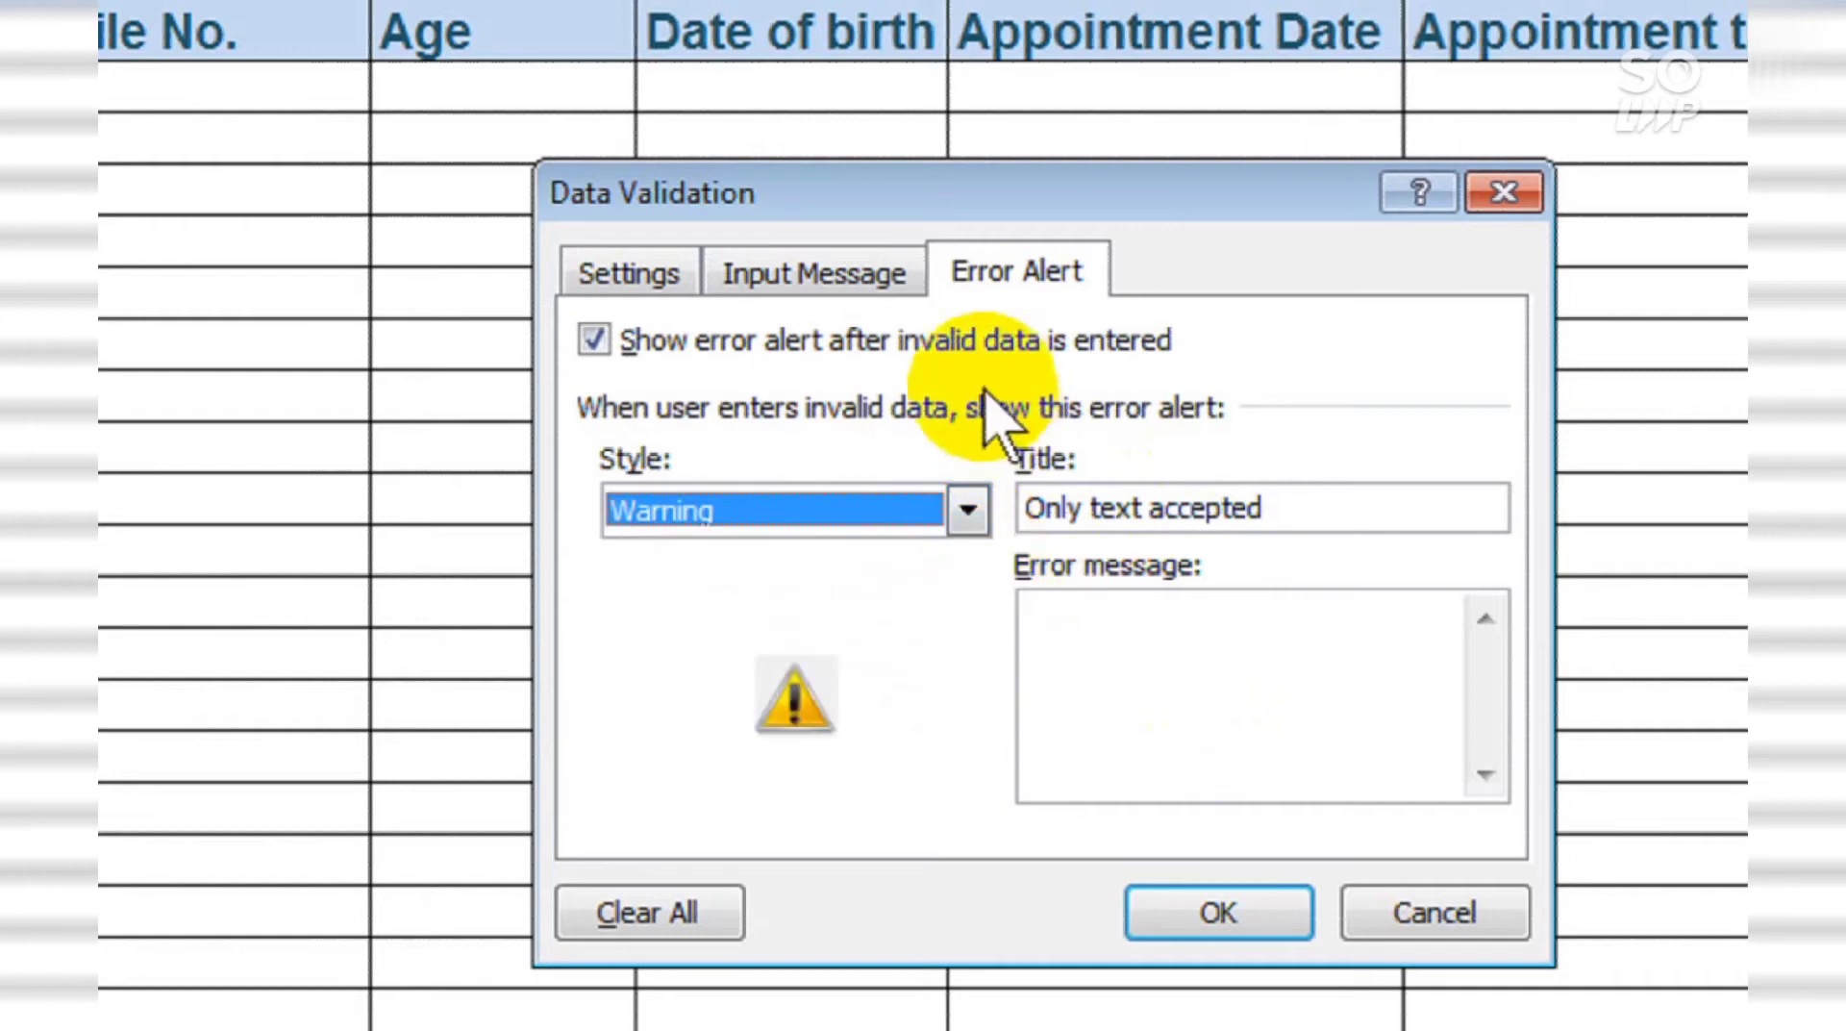
Step: Write the two-line error message 'Type only Text here' / 'You can't type numbers in NAME column'
left_click(1190, 709)
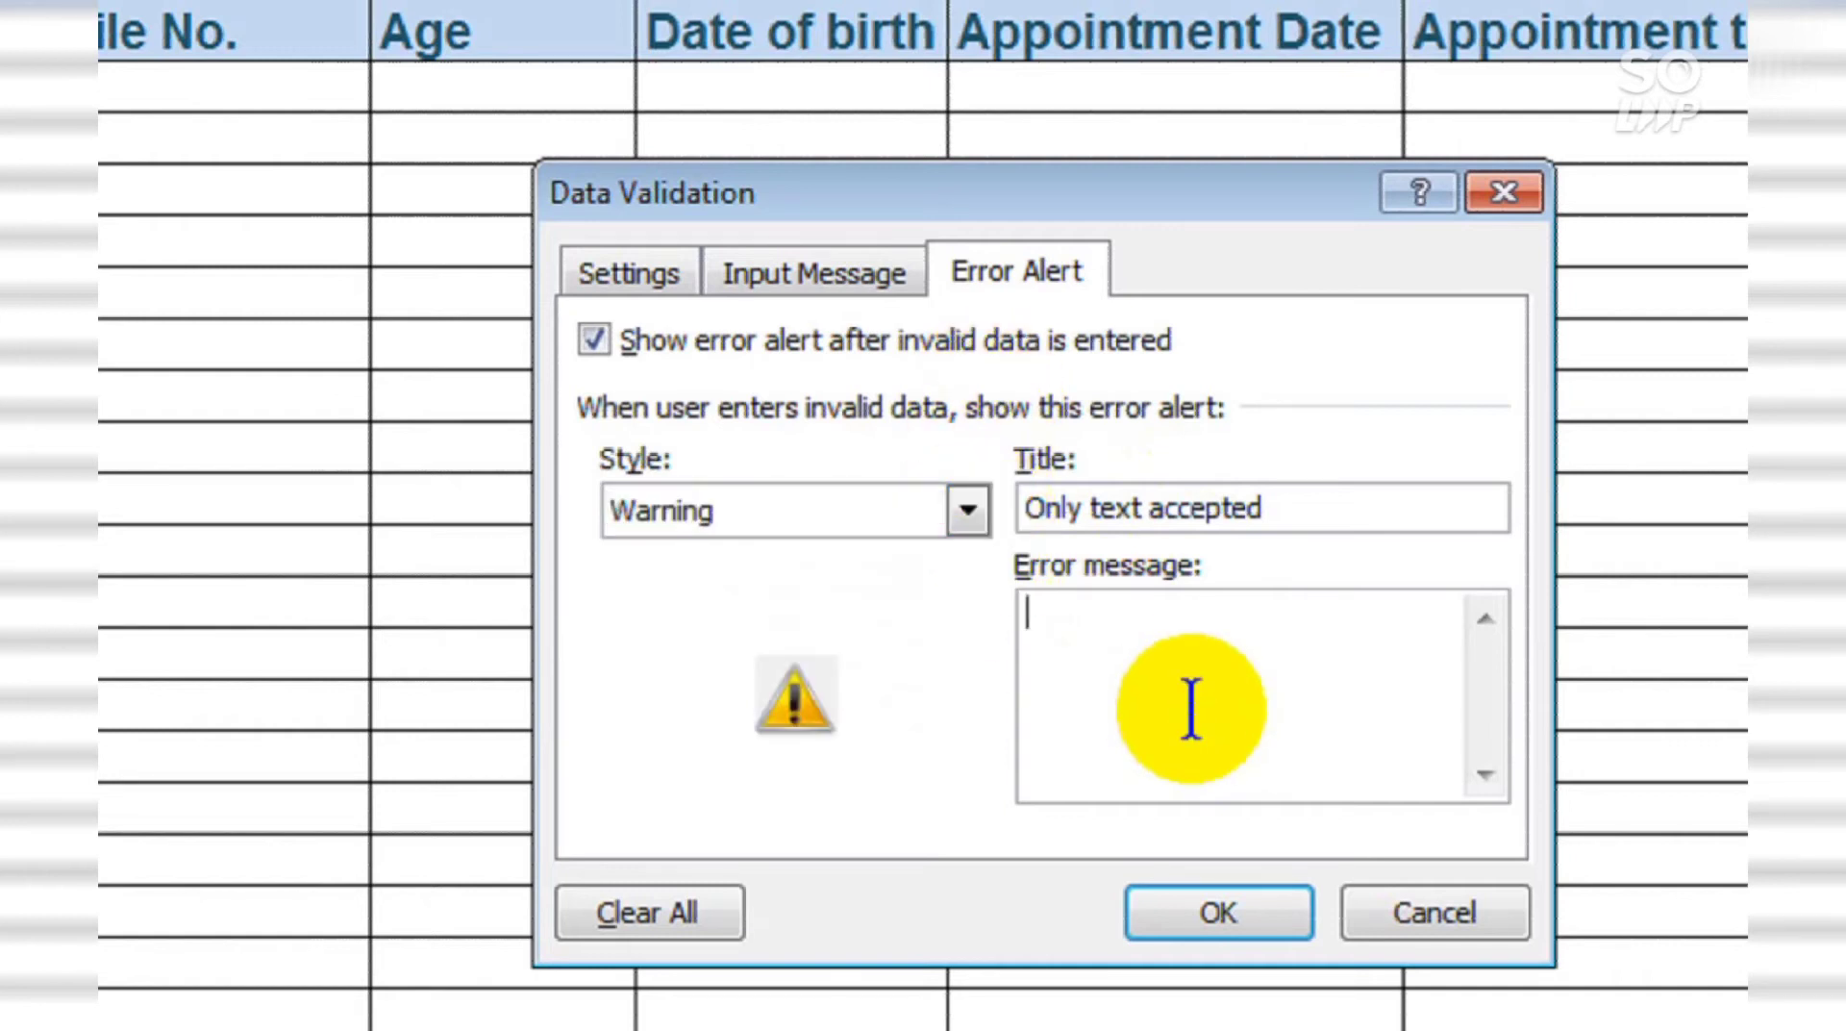
type("Type on")
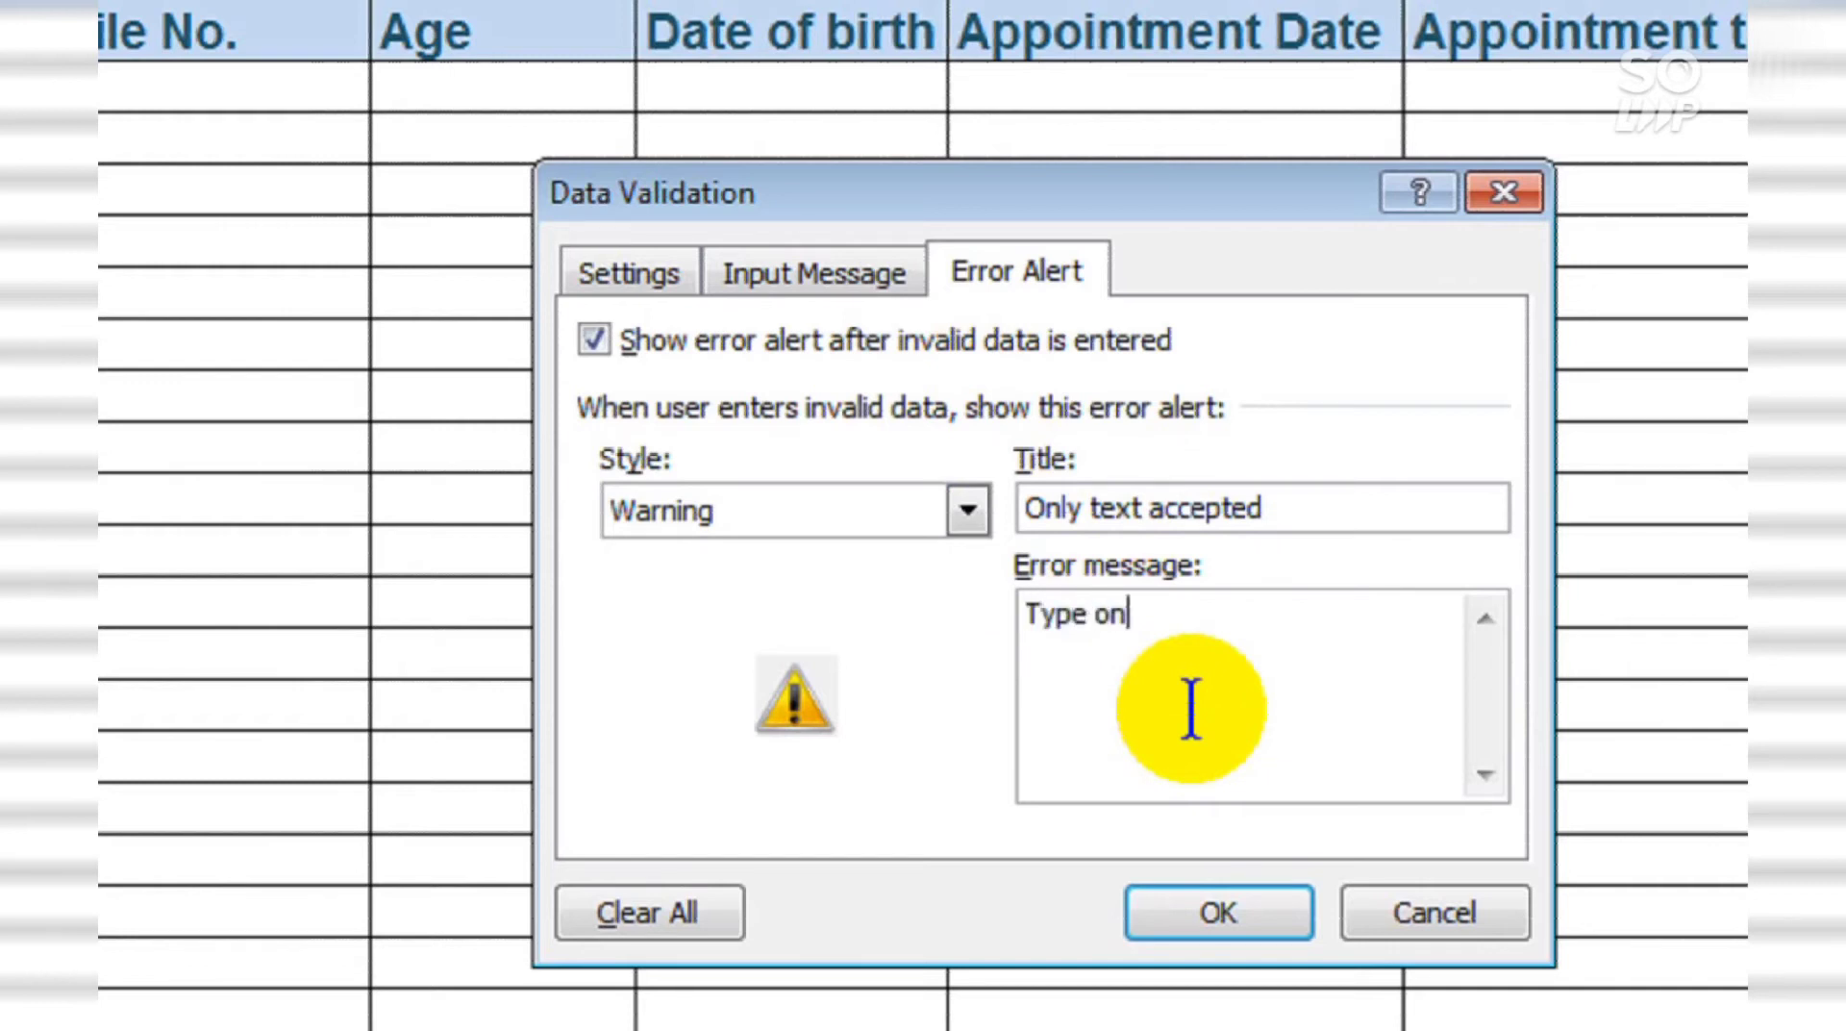
type("ly Text here")
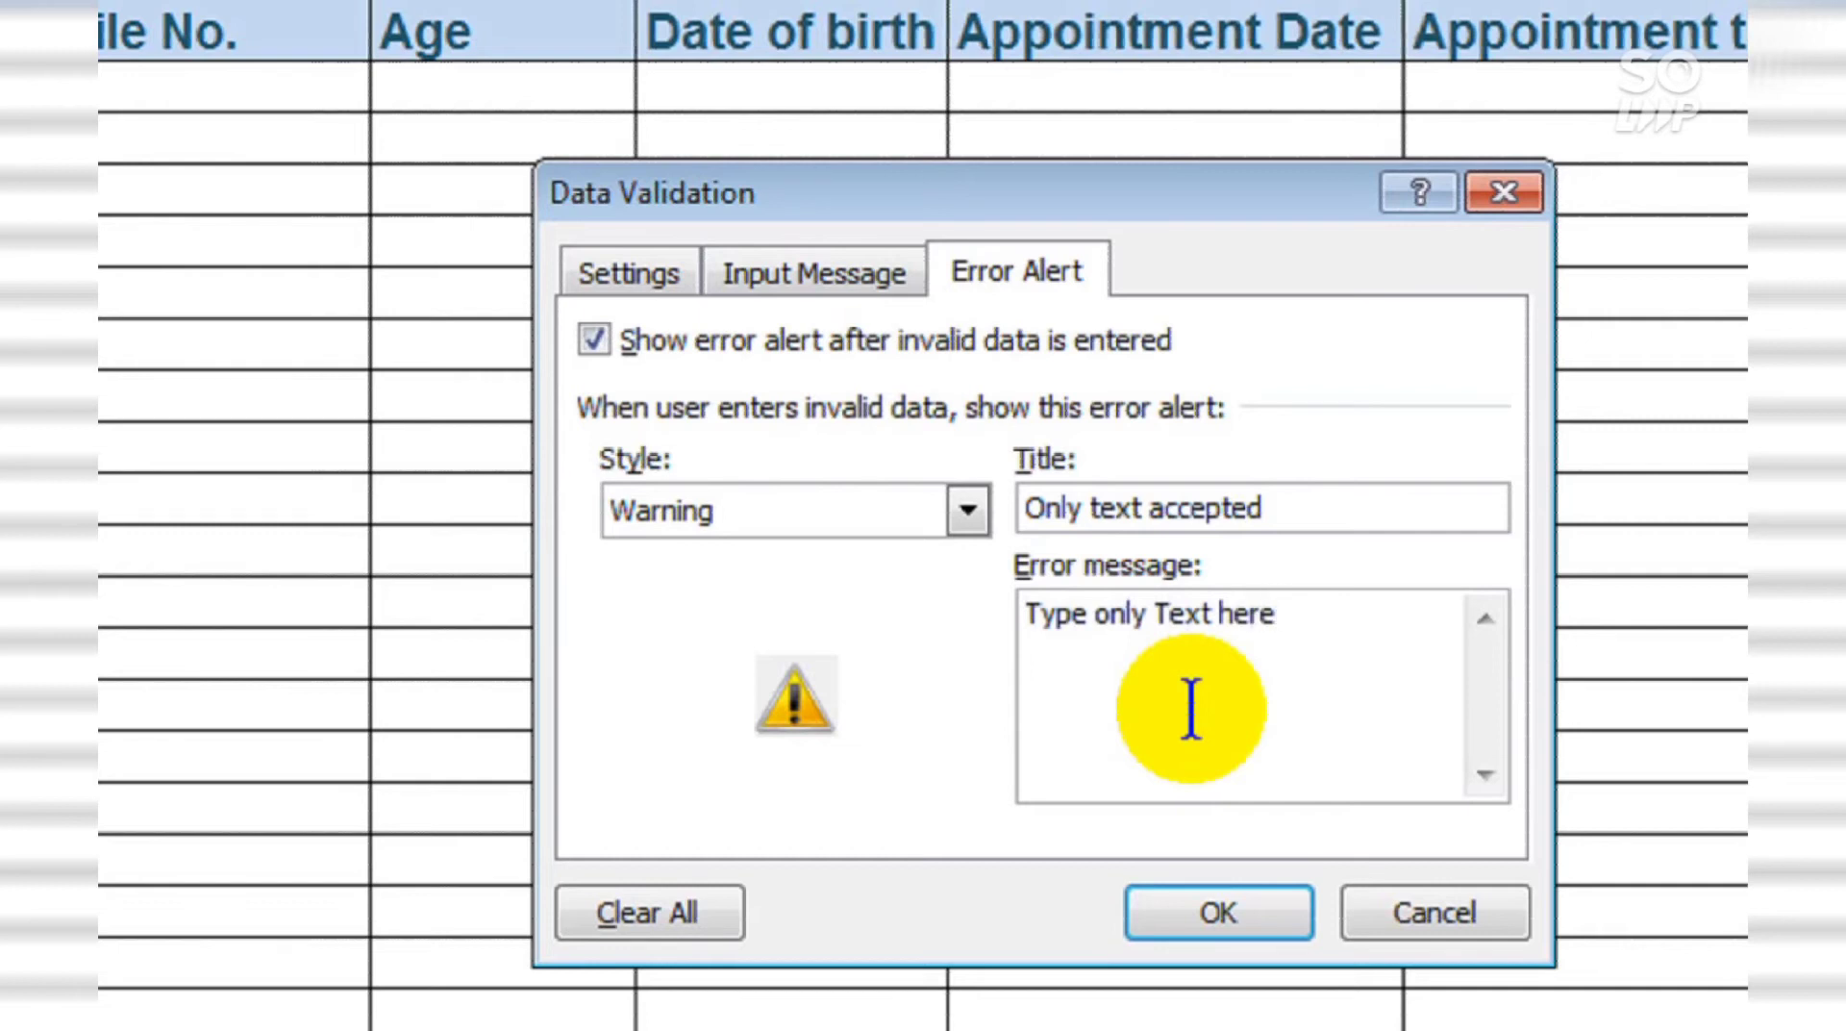
key("Return")
type("You can")
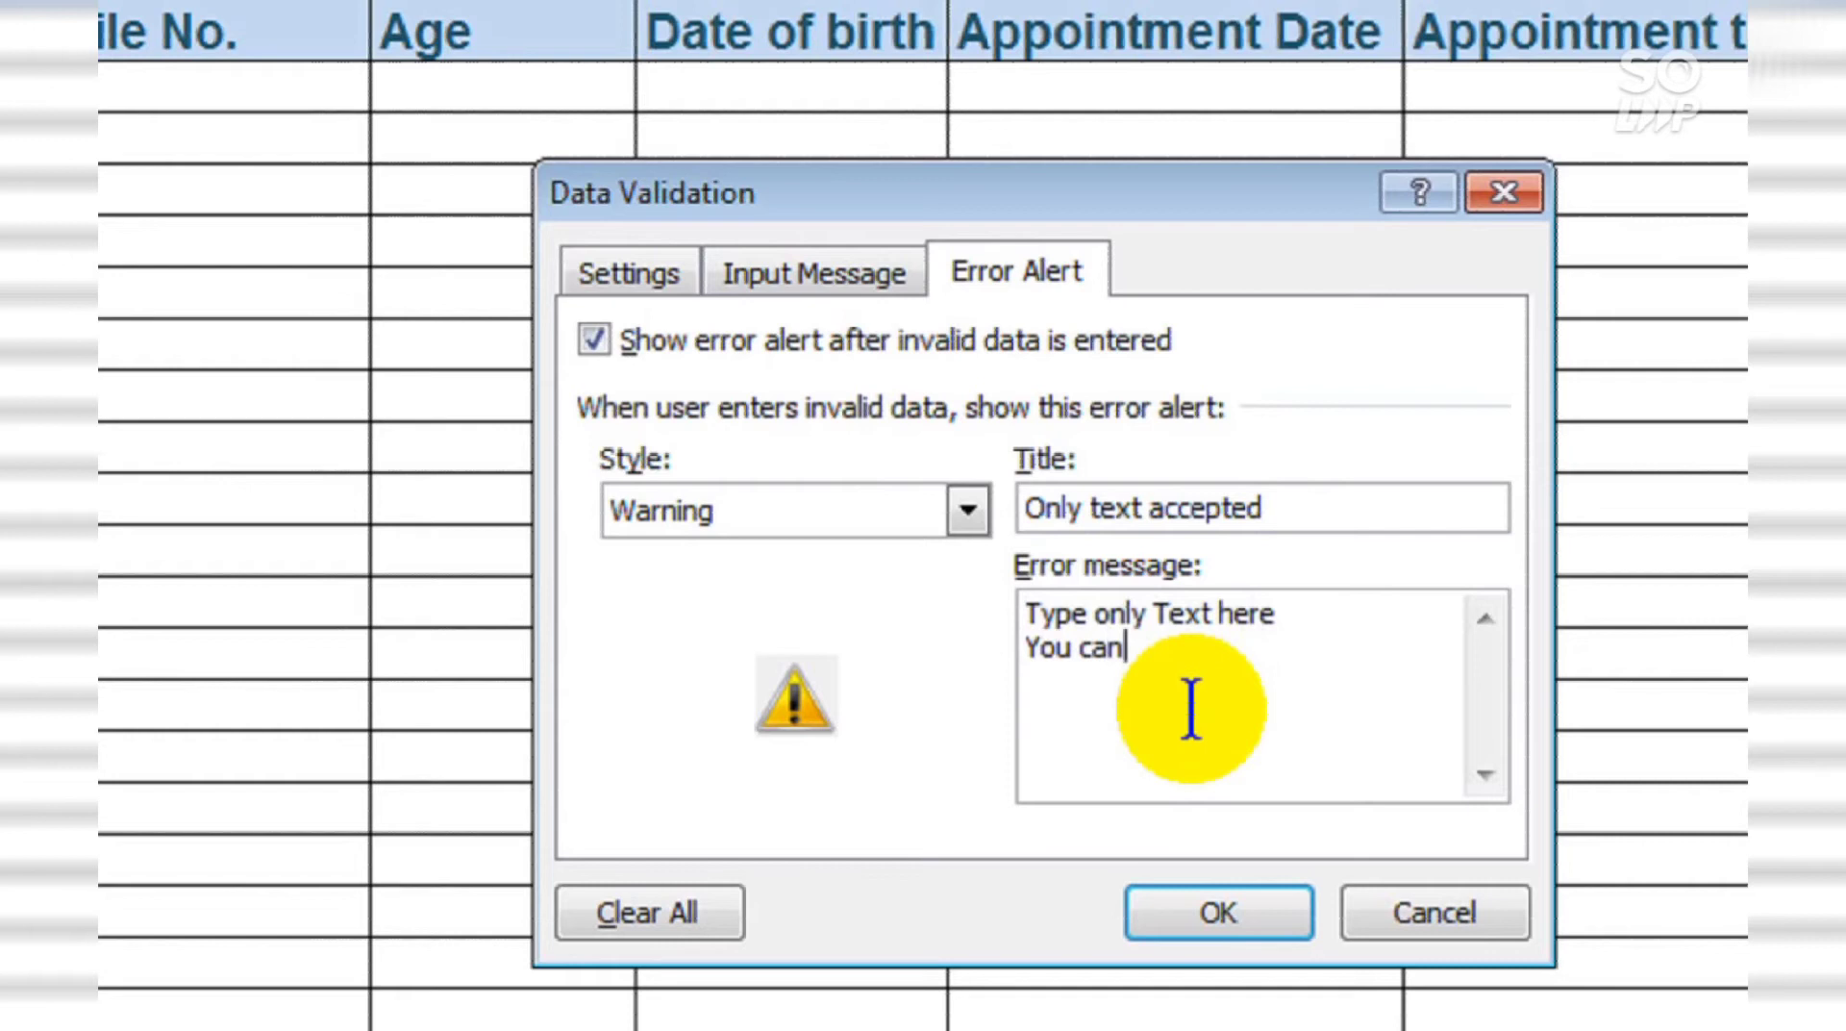
type("'t type numbers ")
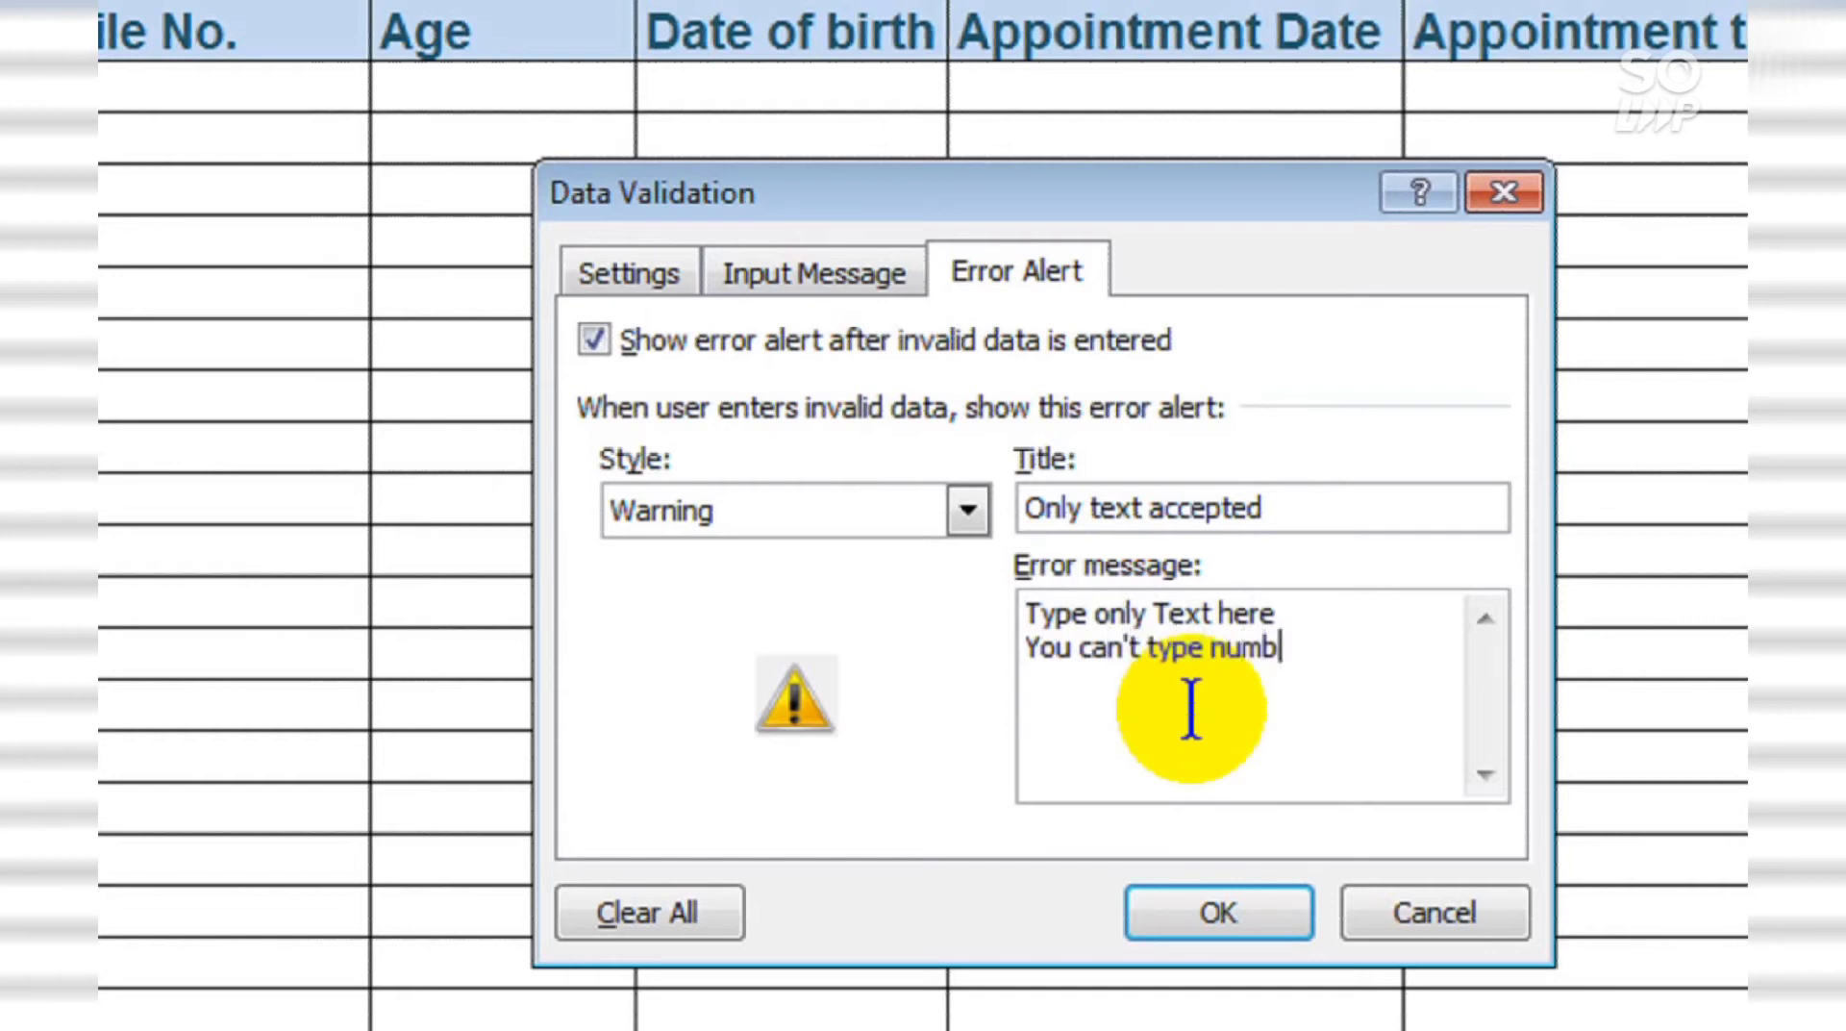
type("in NAME column")
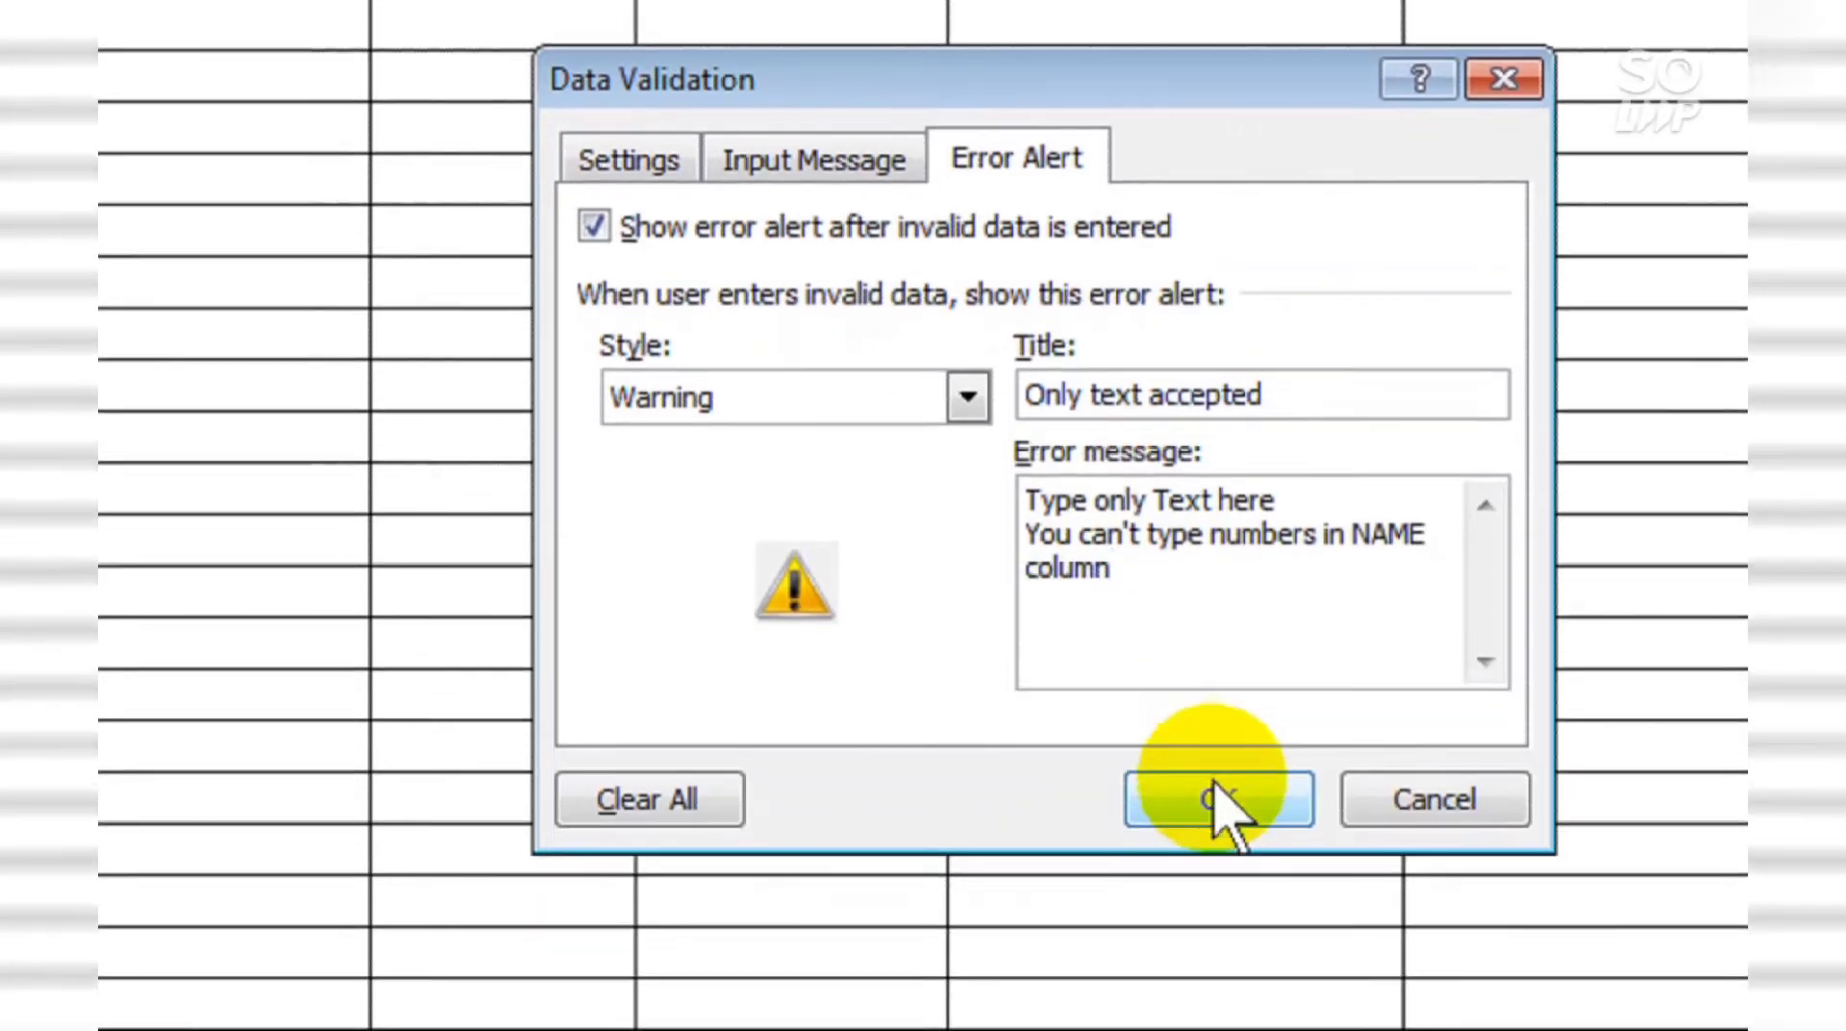
Step: Apply the text-only rule and enter two patient names in B2 and B3
left_click(1218, 912)
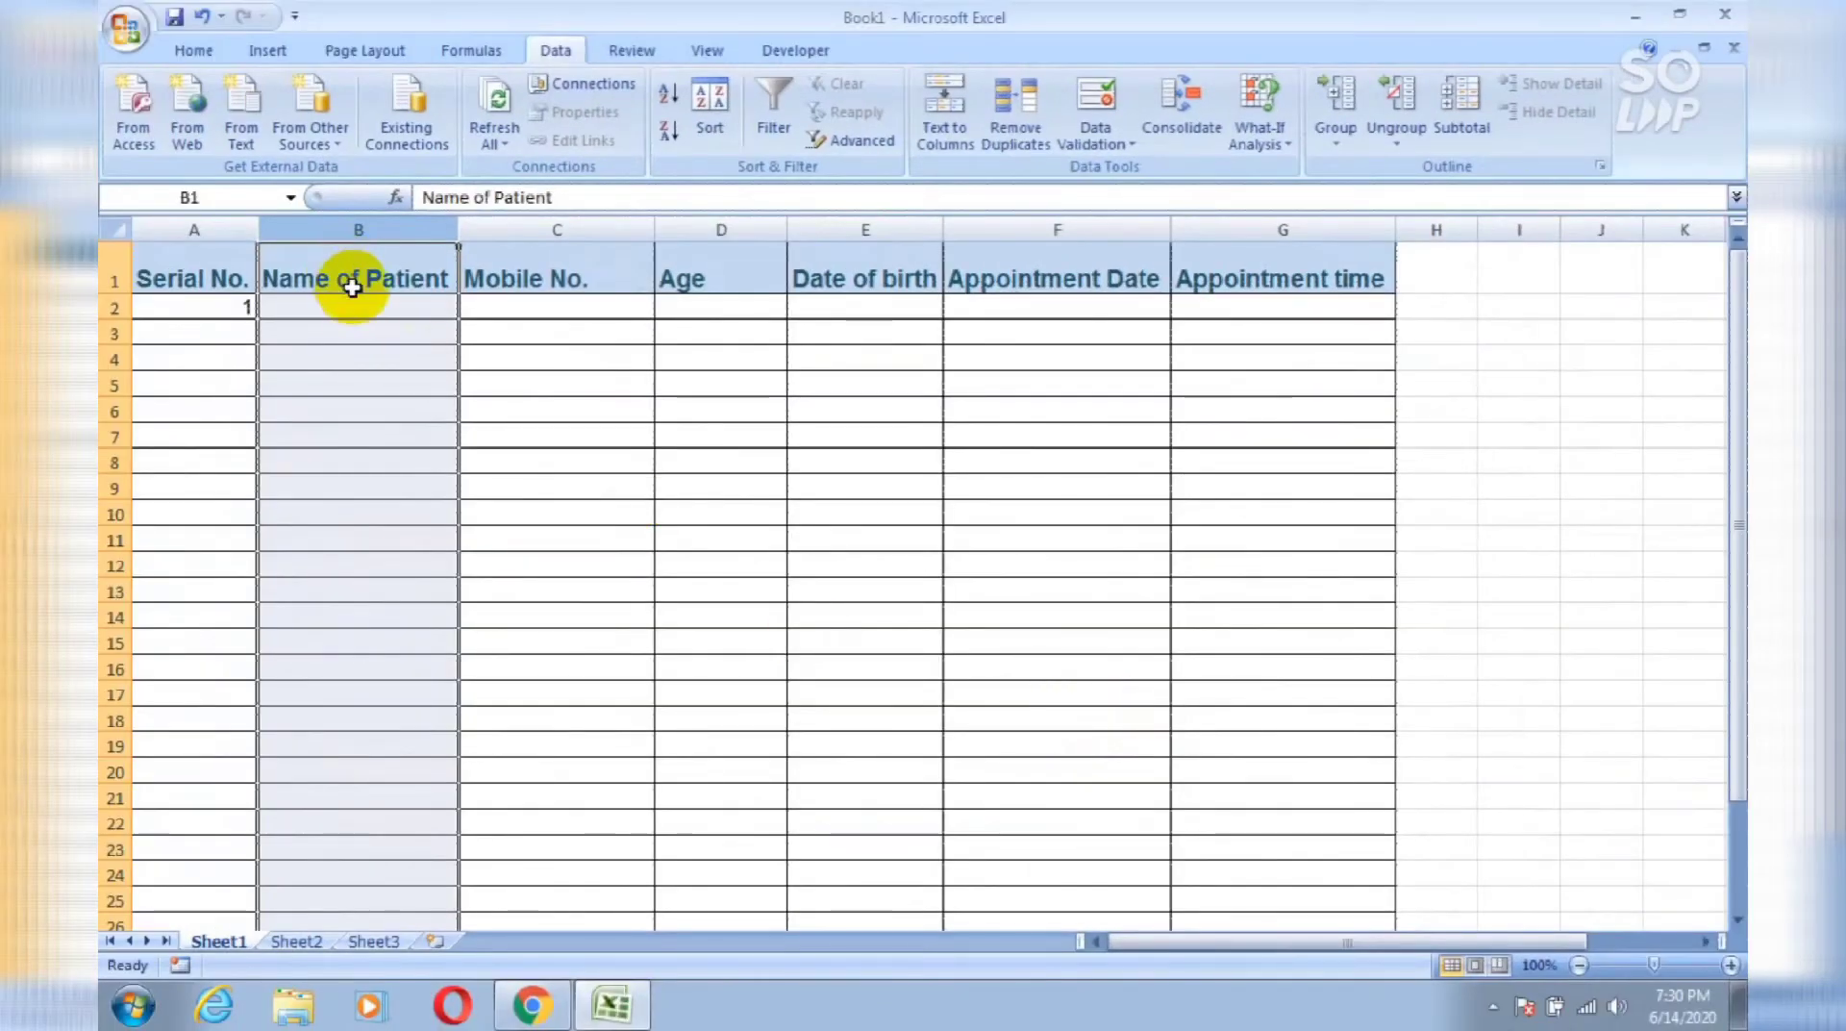
left_click(358, 300)
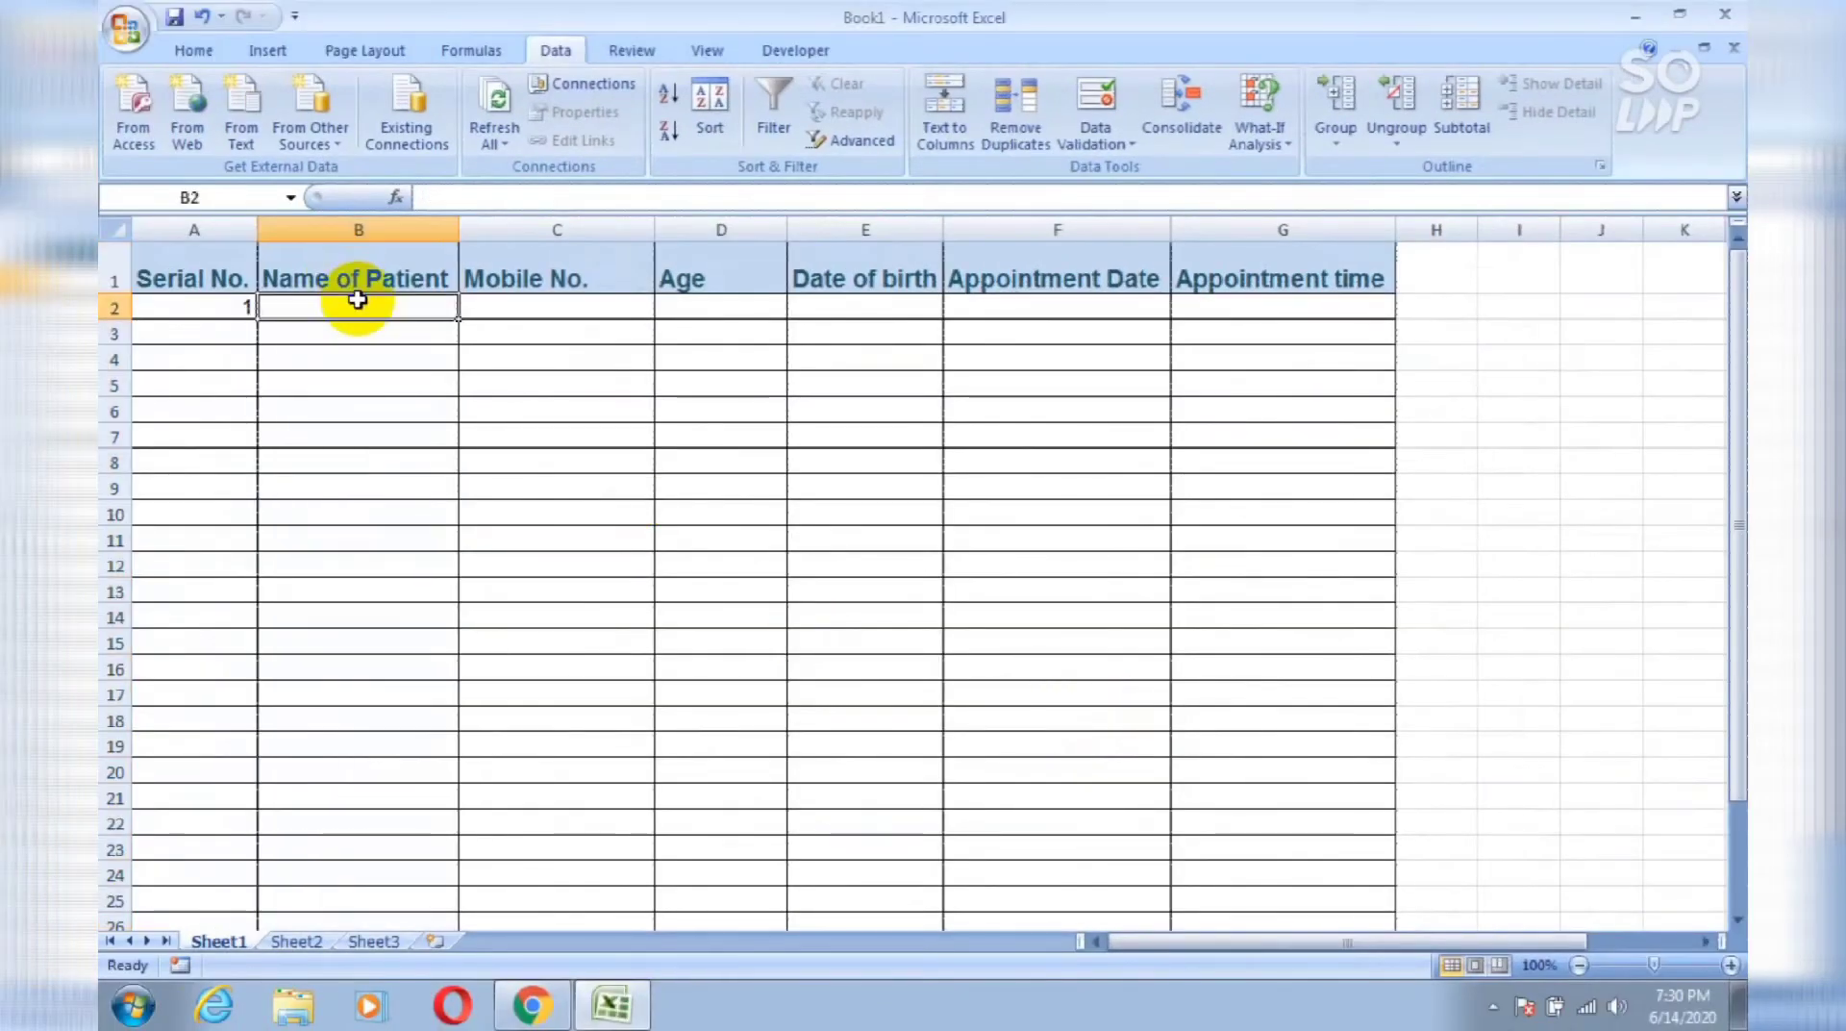
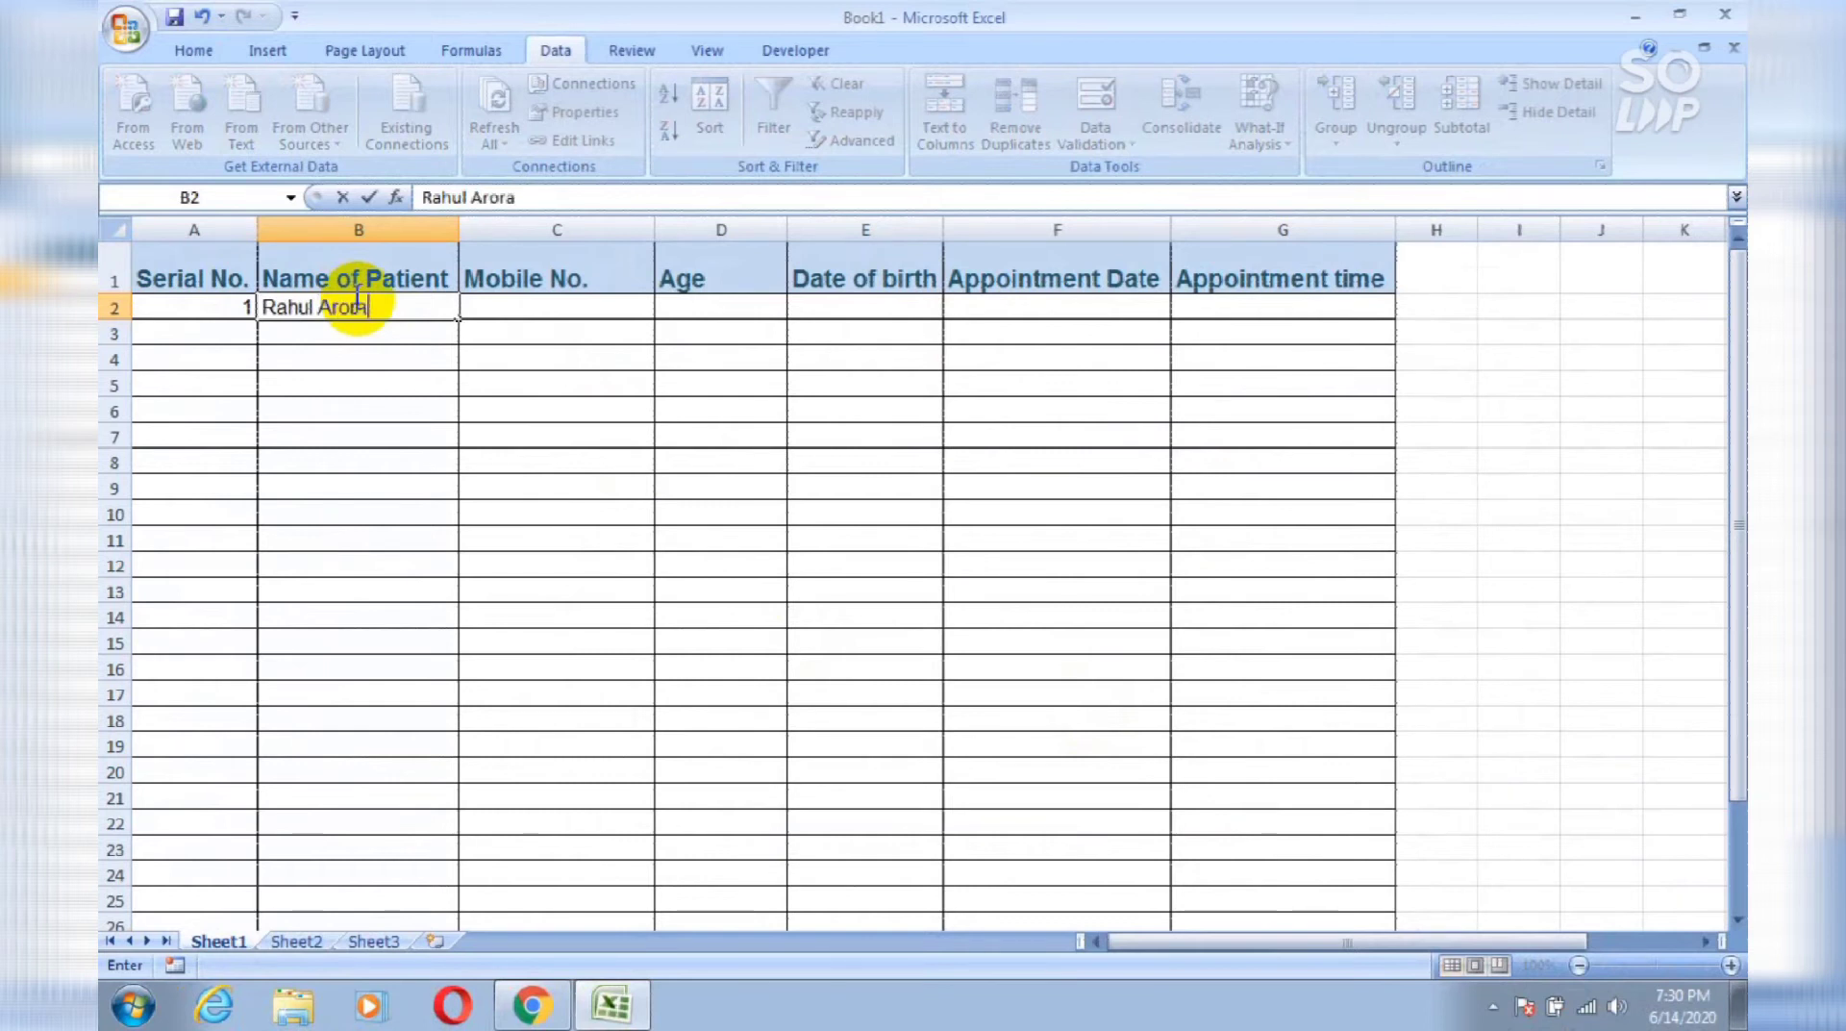
key("Return")
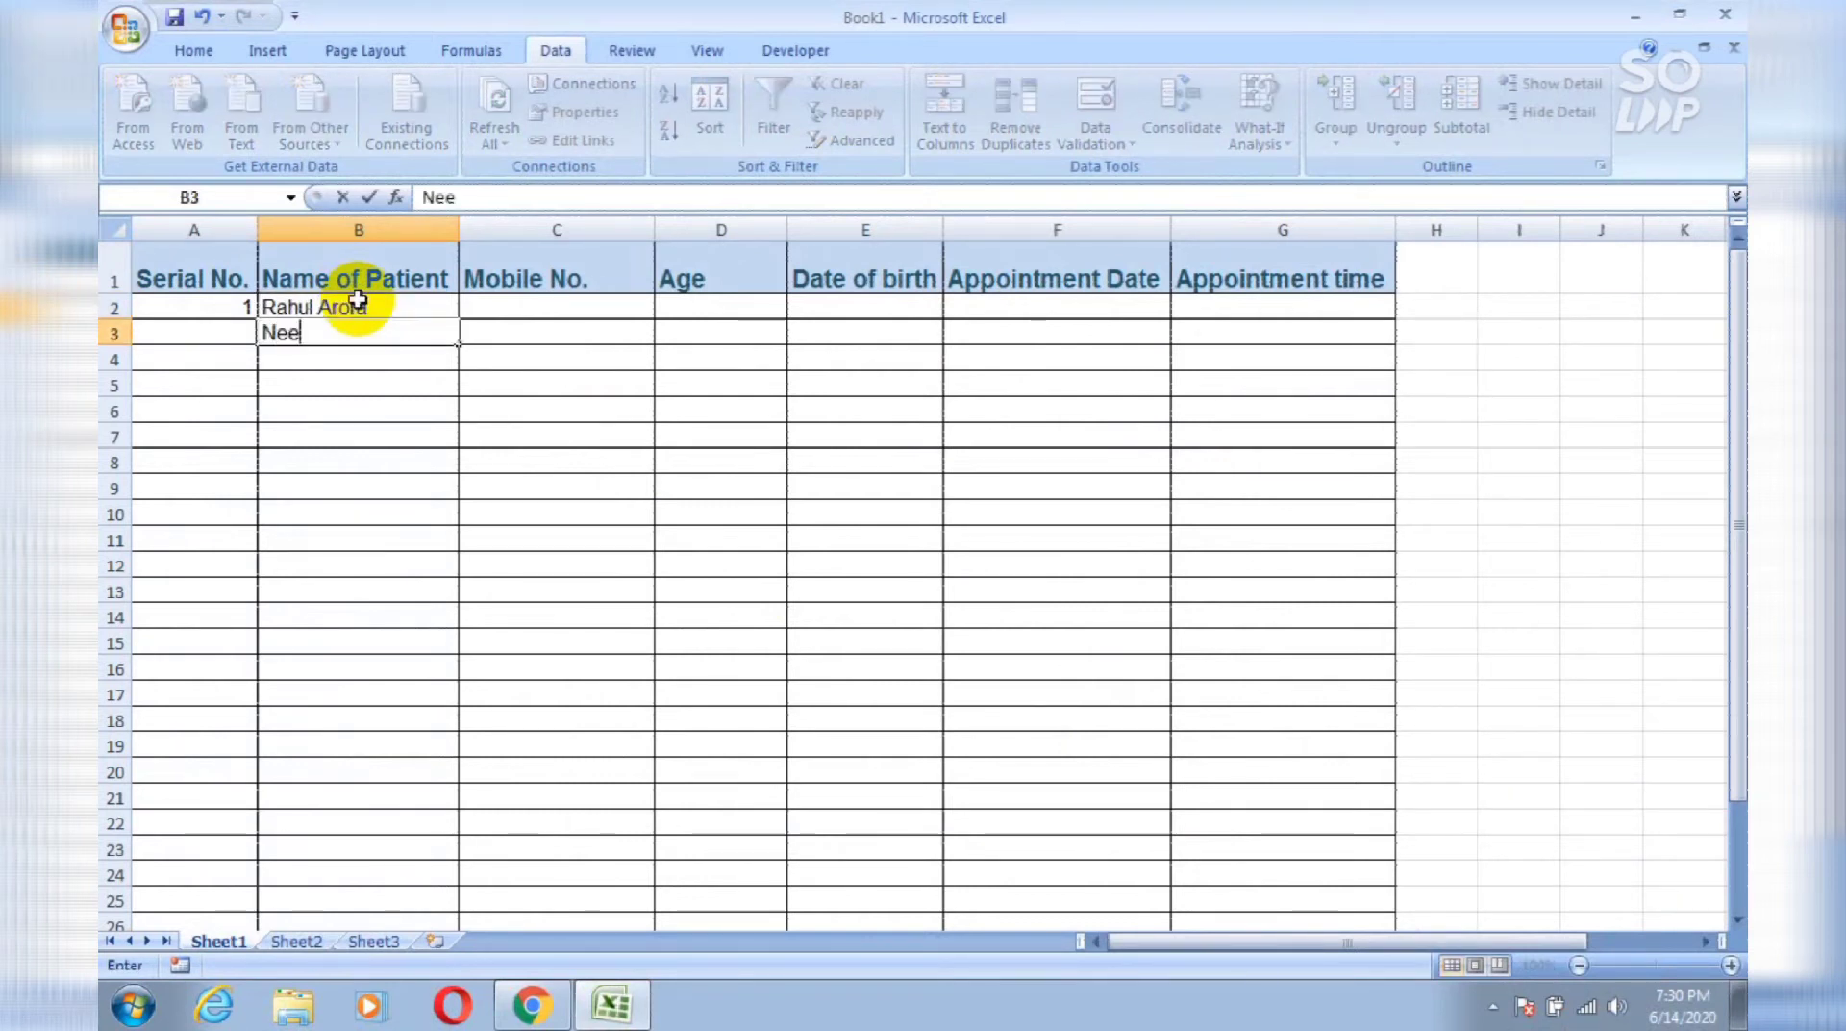
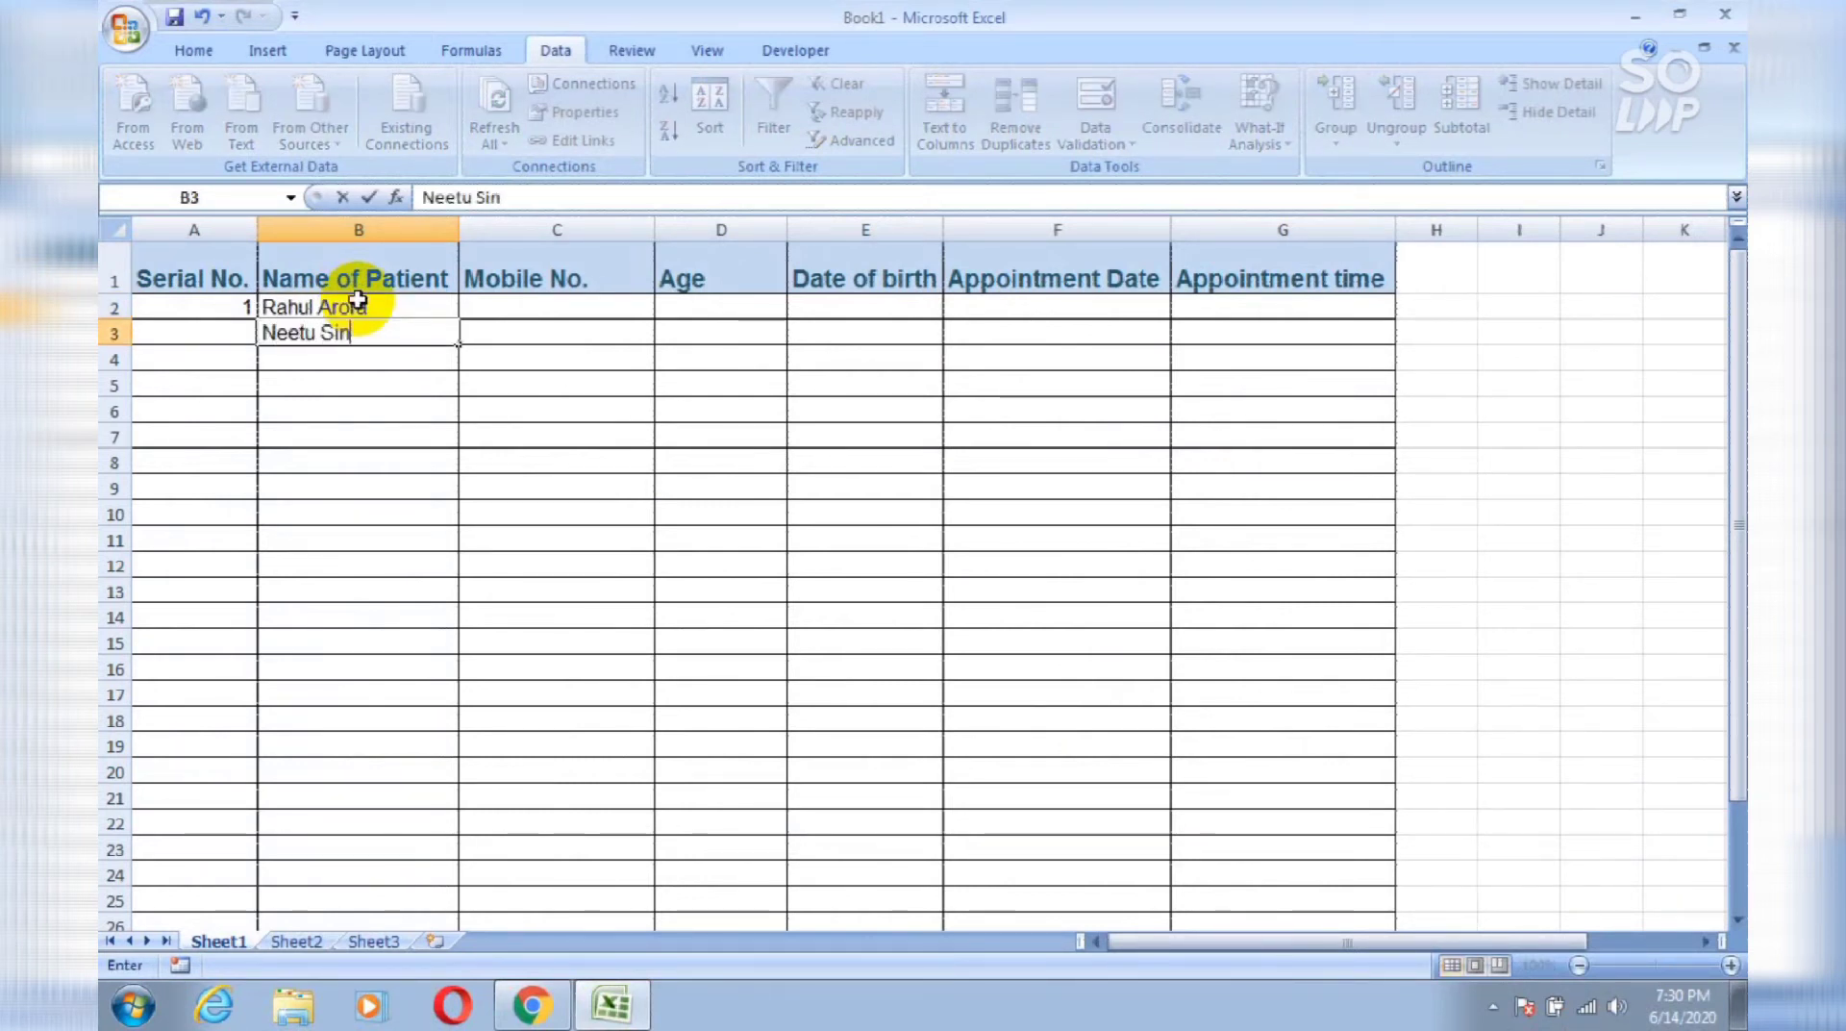
key("Return")
Step: Test 23 in B4, reject it at the warning, and enter a patient name instead
type("23")
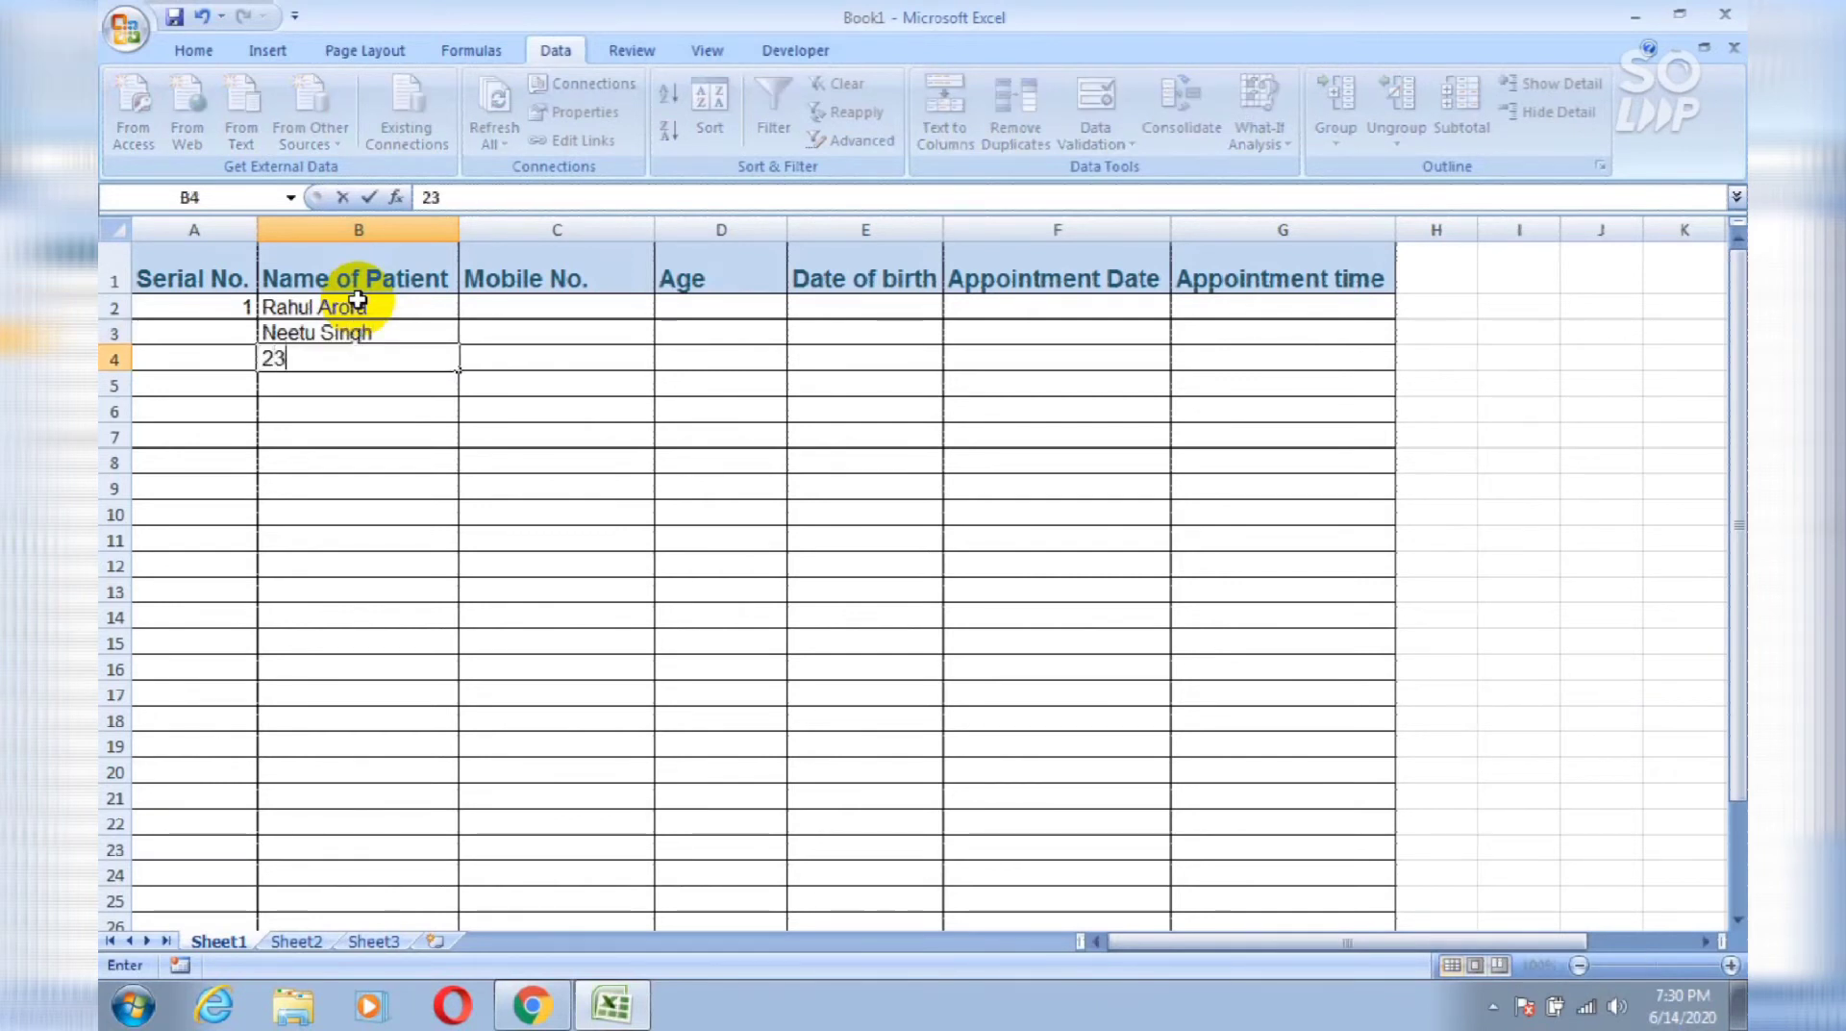
key("Return")
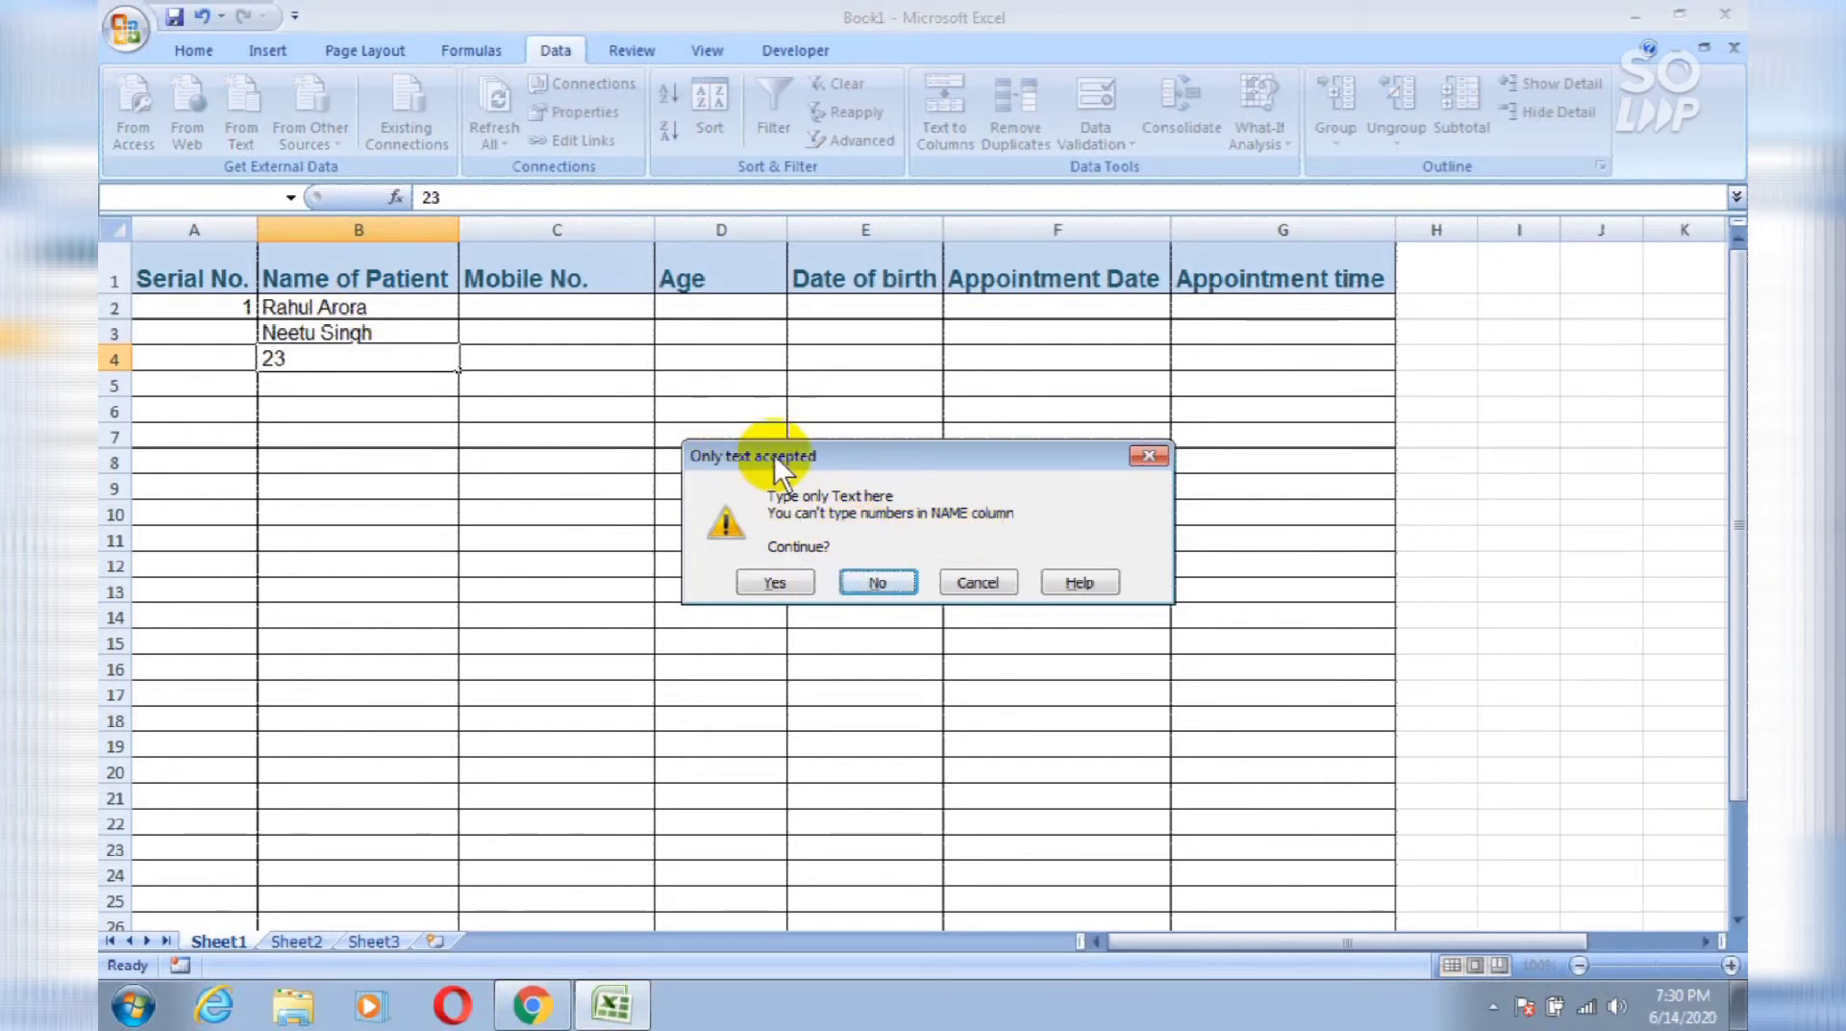
left_click(874, 574)
type("Ajay")
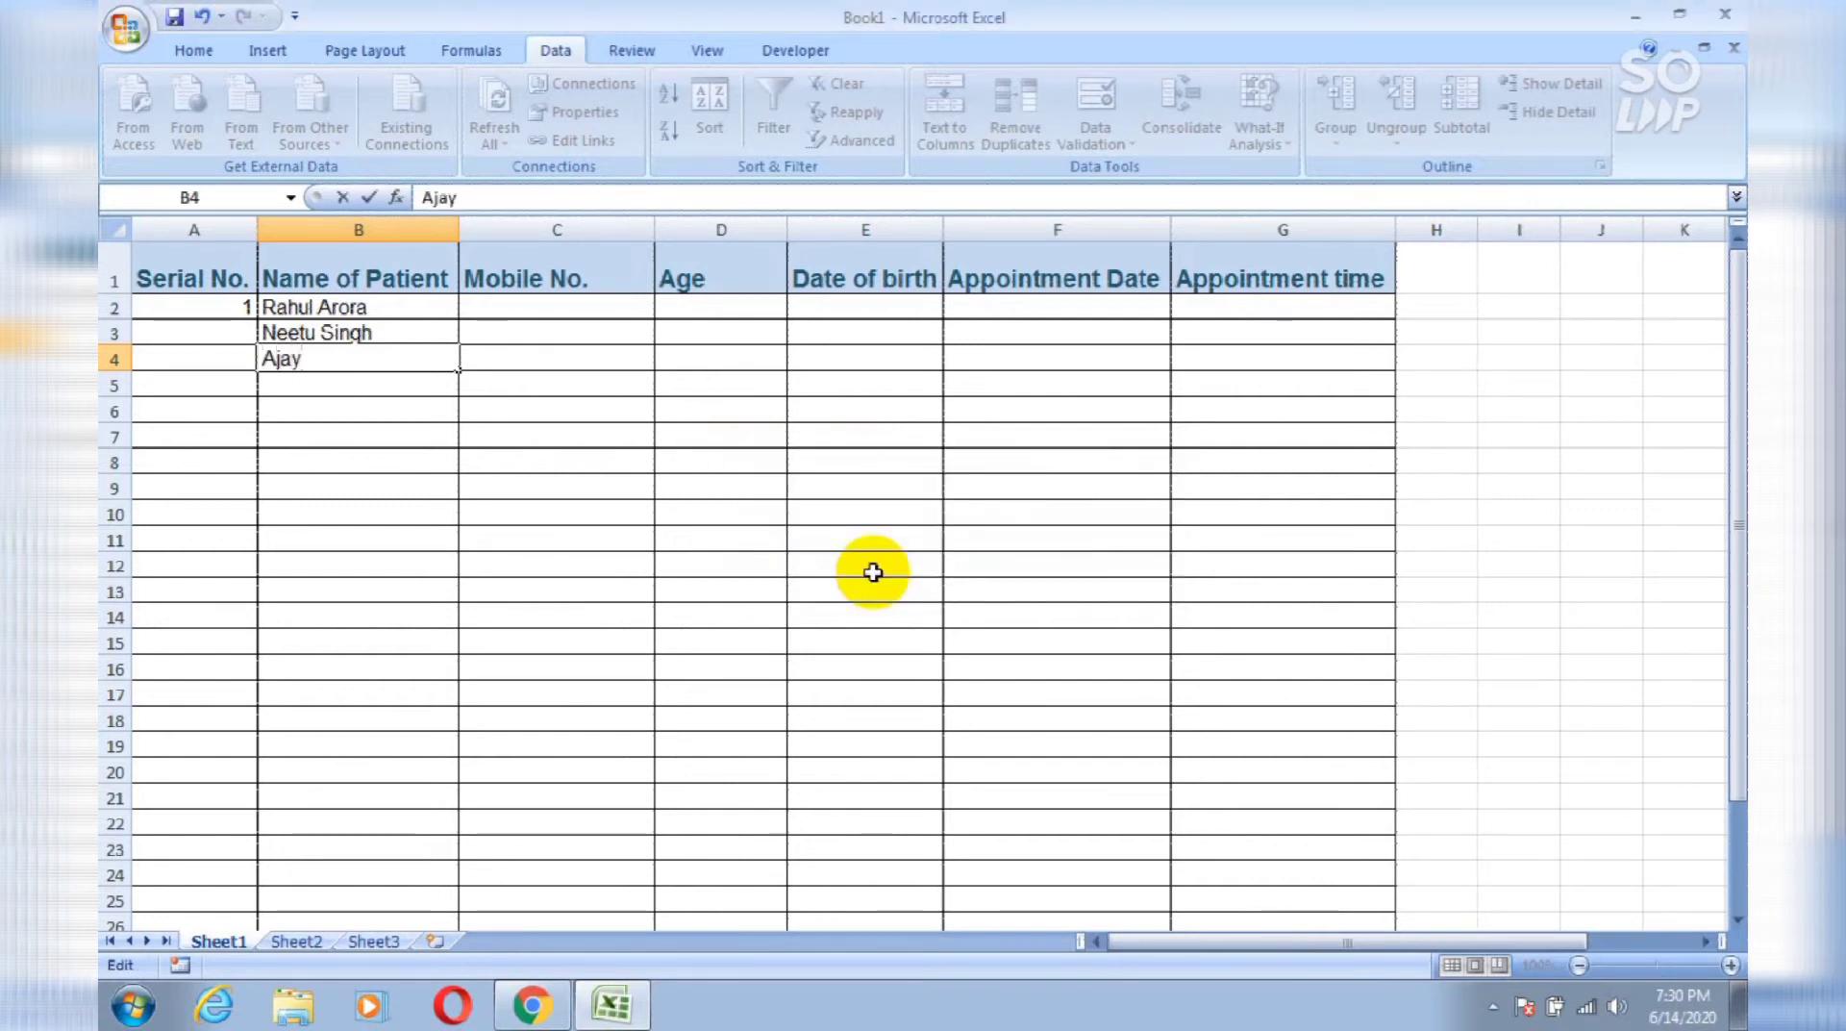
key("Return")
key("Up")
key("Up")
key("Up")
key("Down")
key("Down")
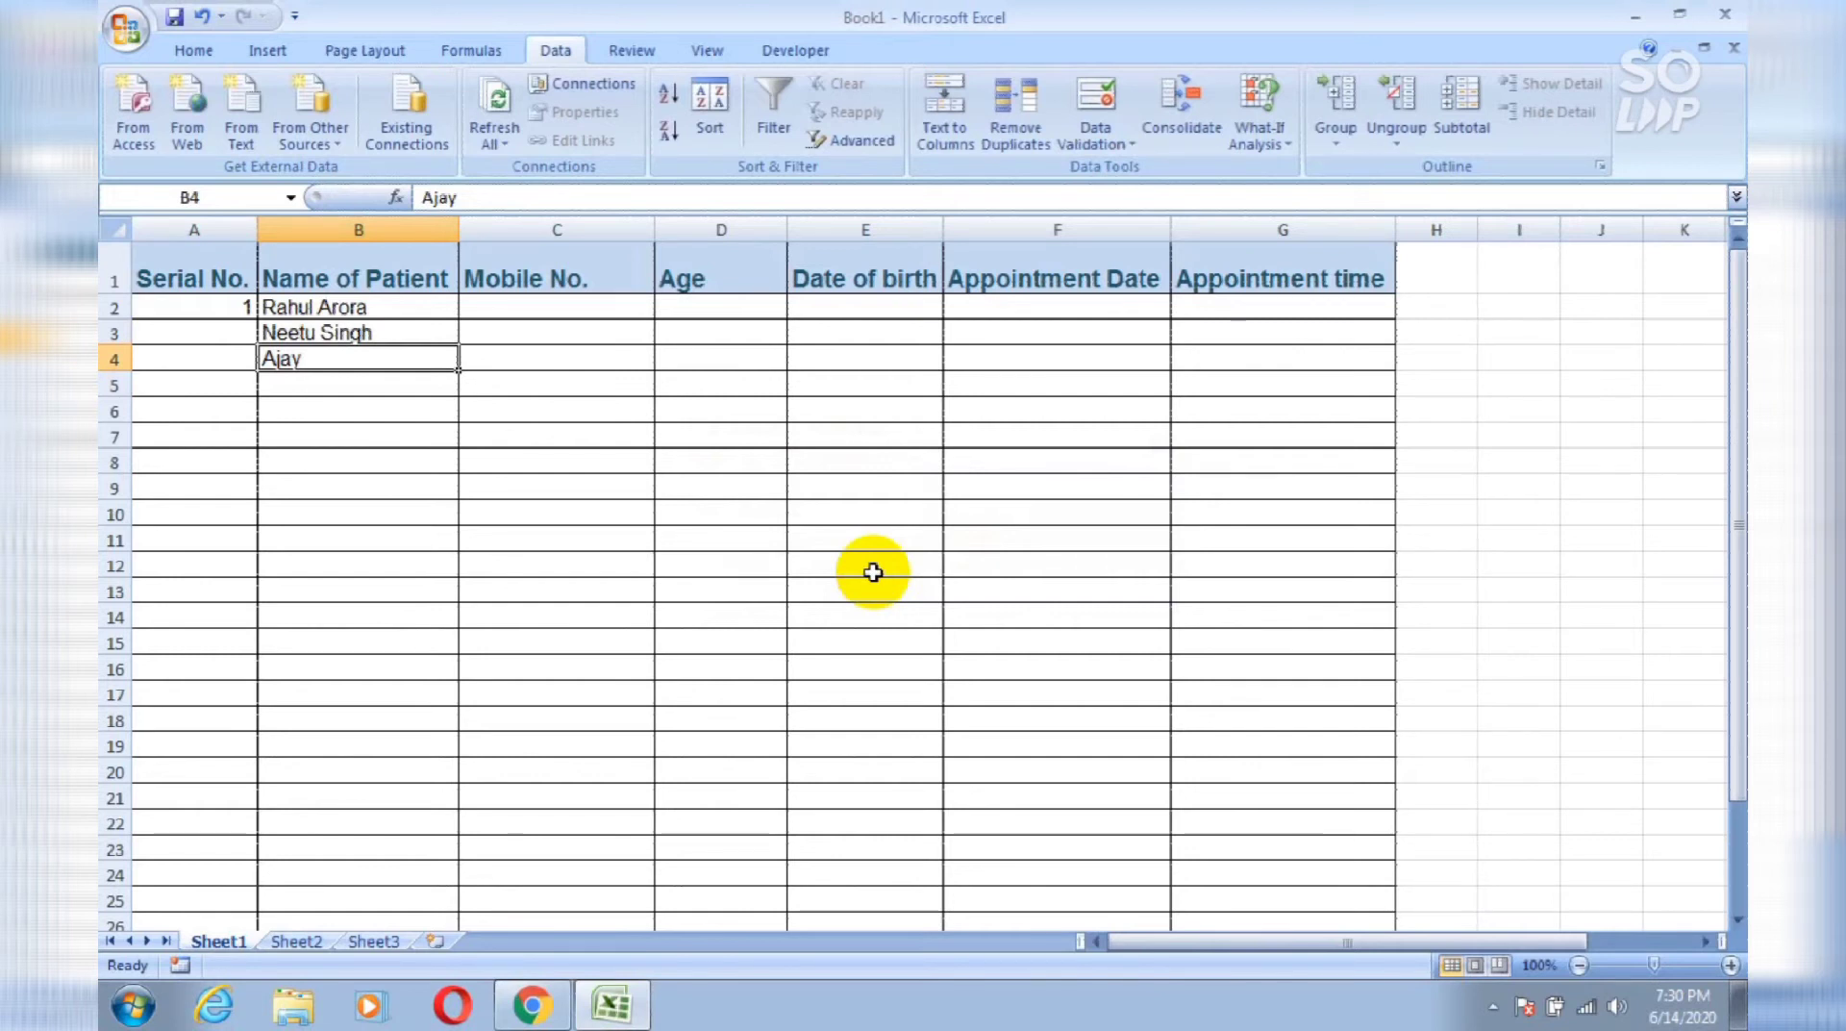
Step: Enter =ISTEXT(B2) in I6, which returns TRUE
left_click(1536, 409)
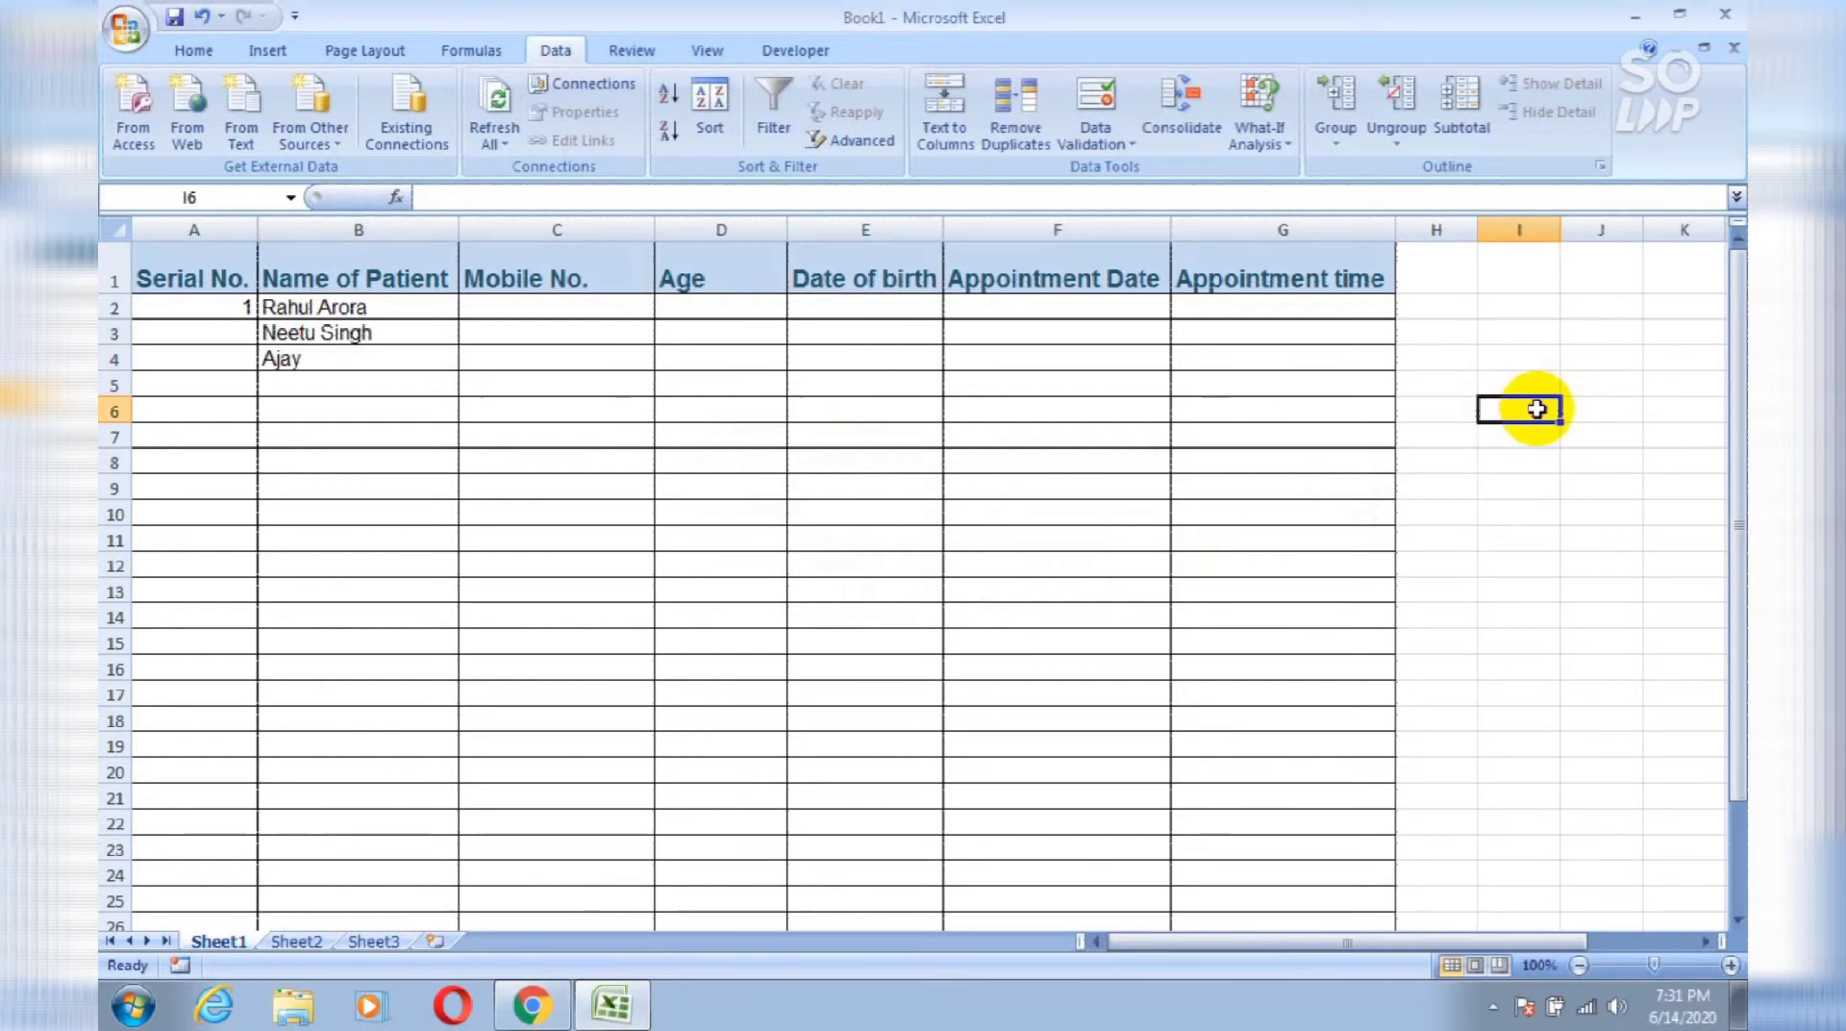
type("=")
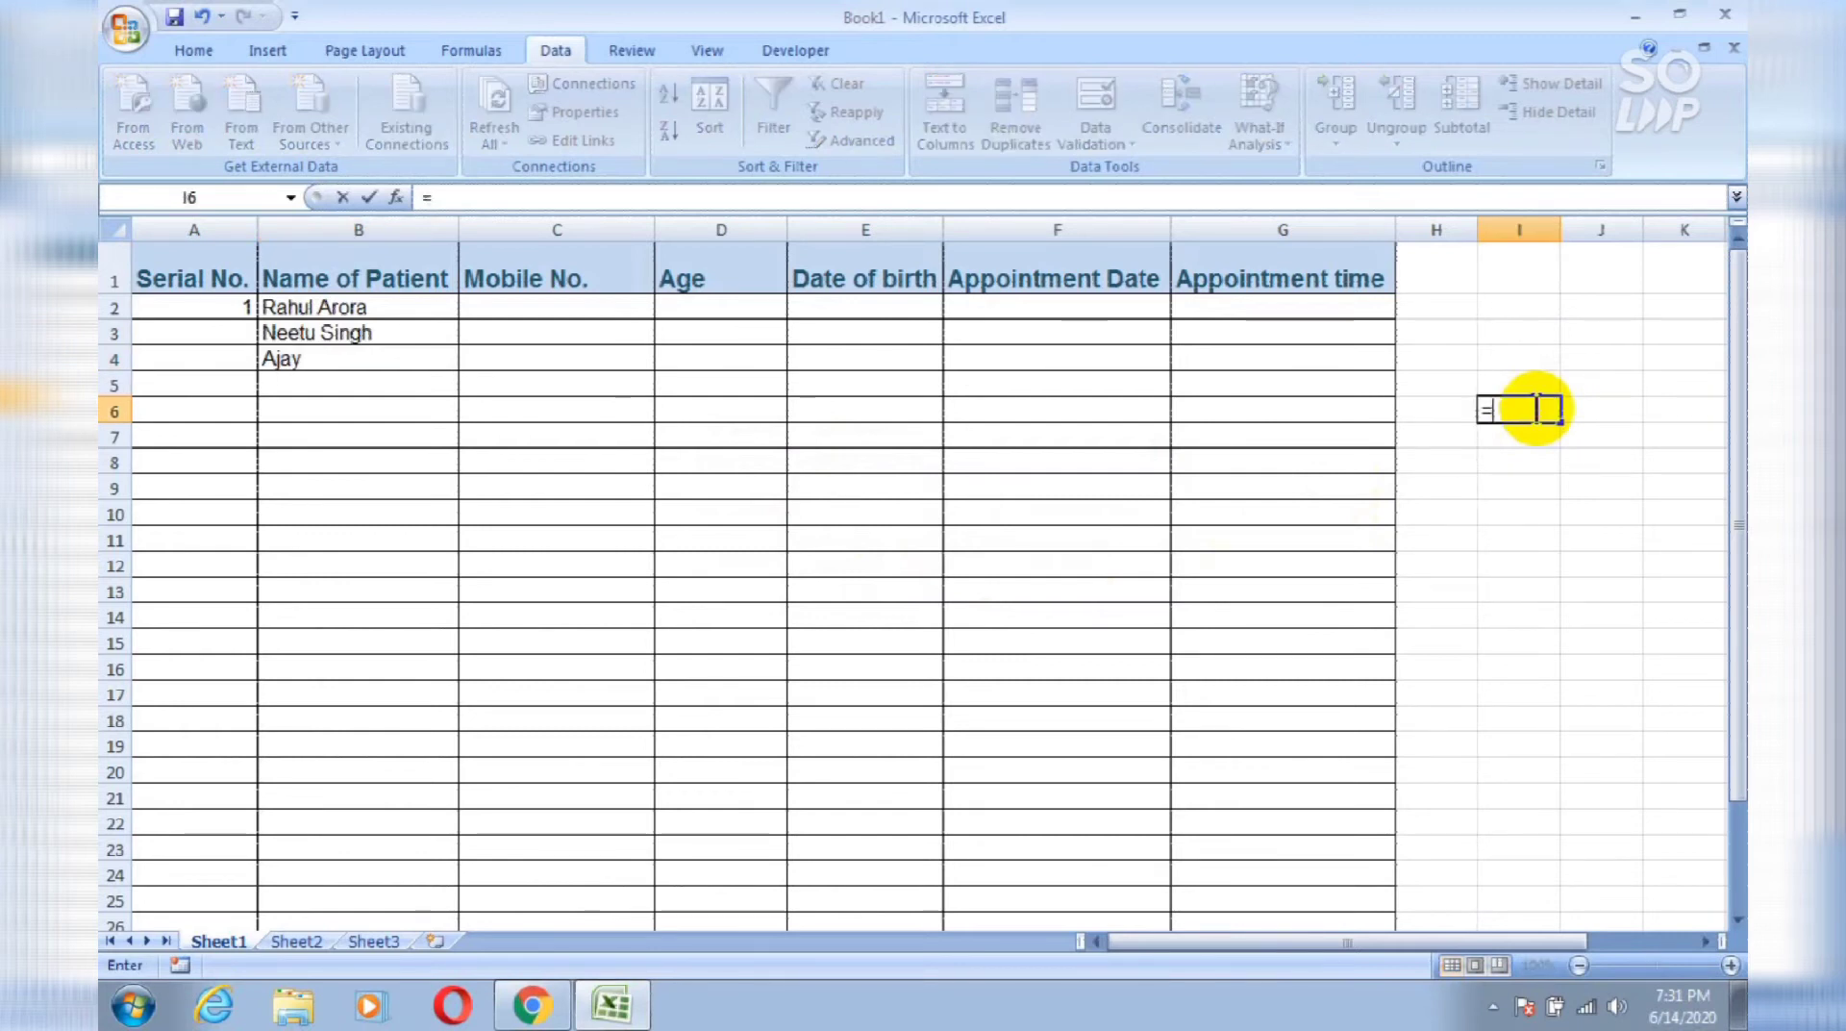
type("i")
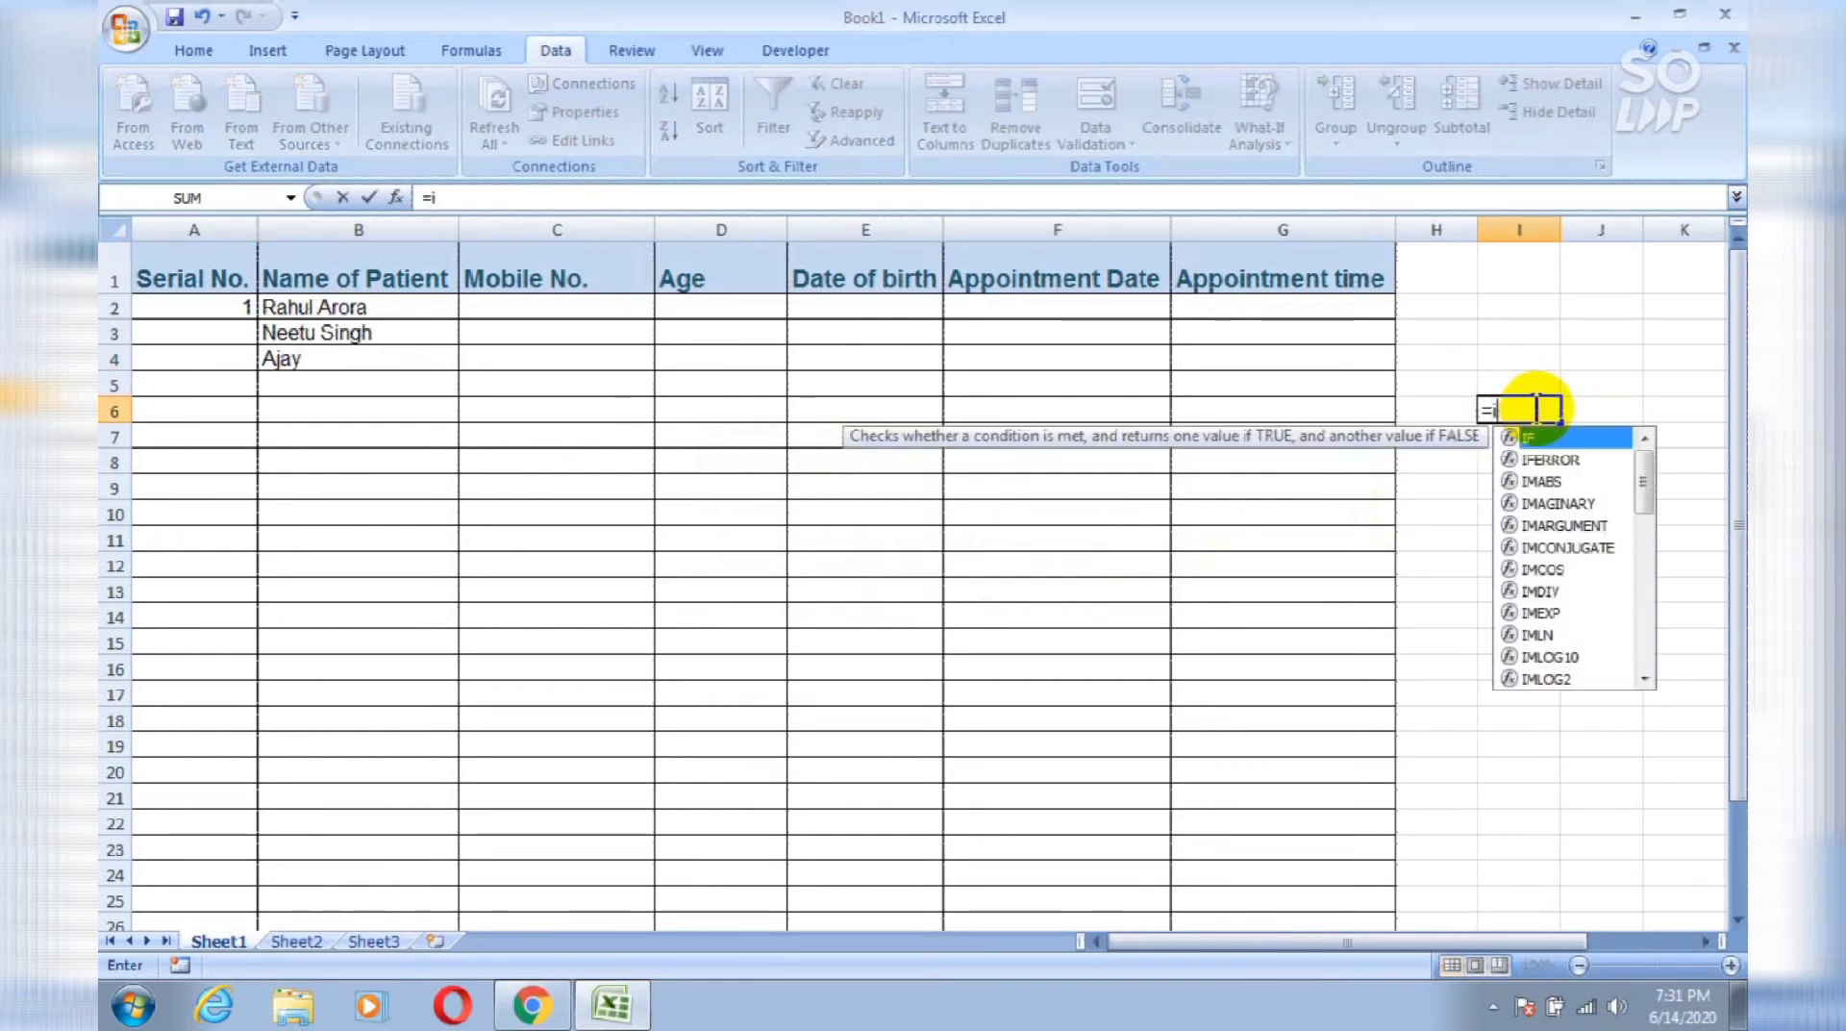
type("s")
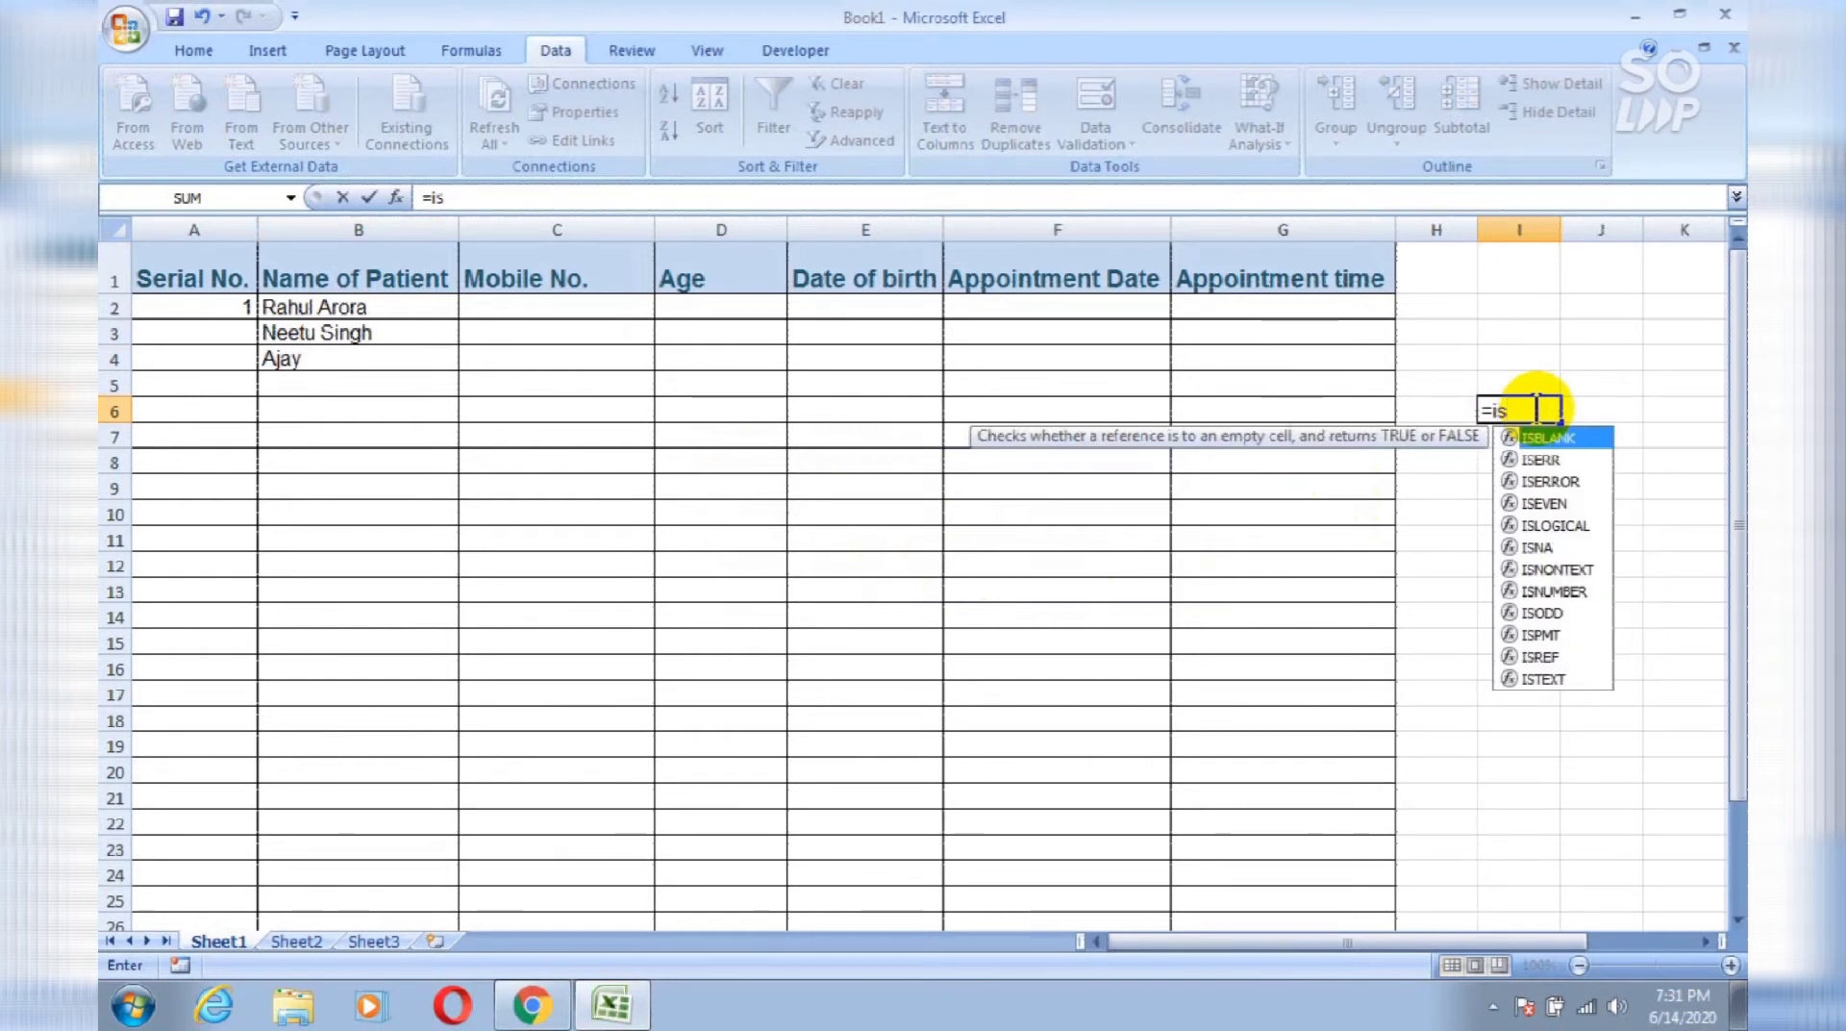
type("t")
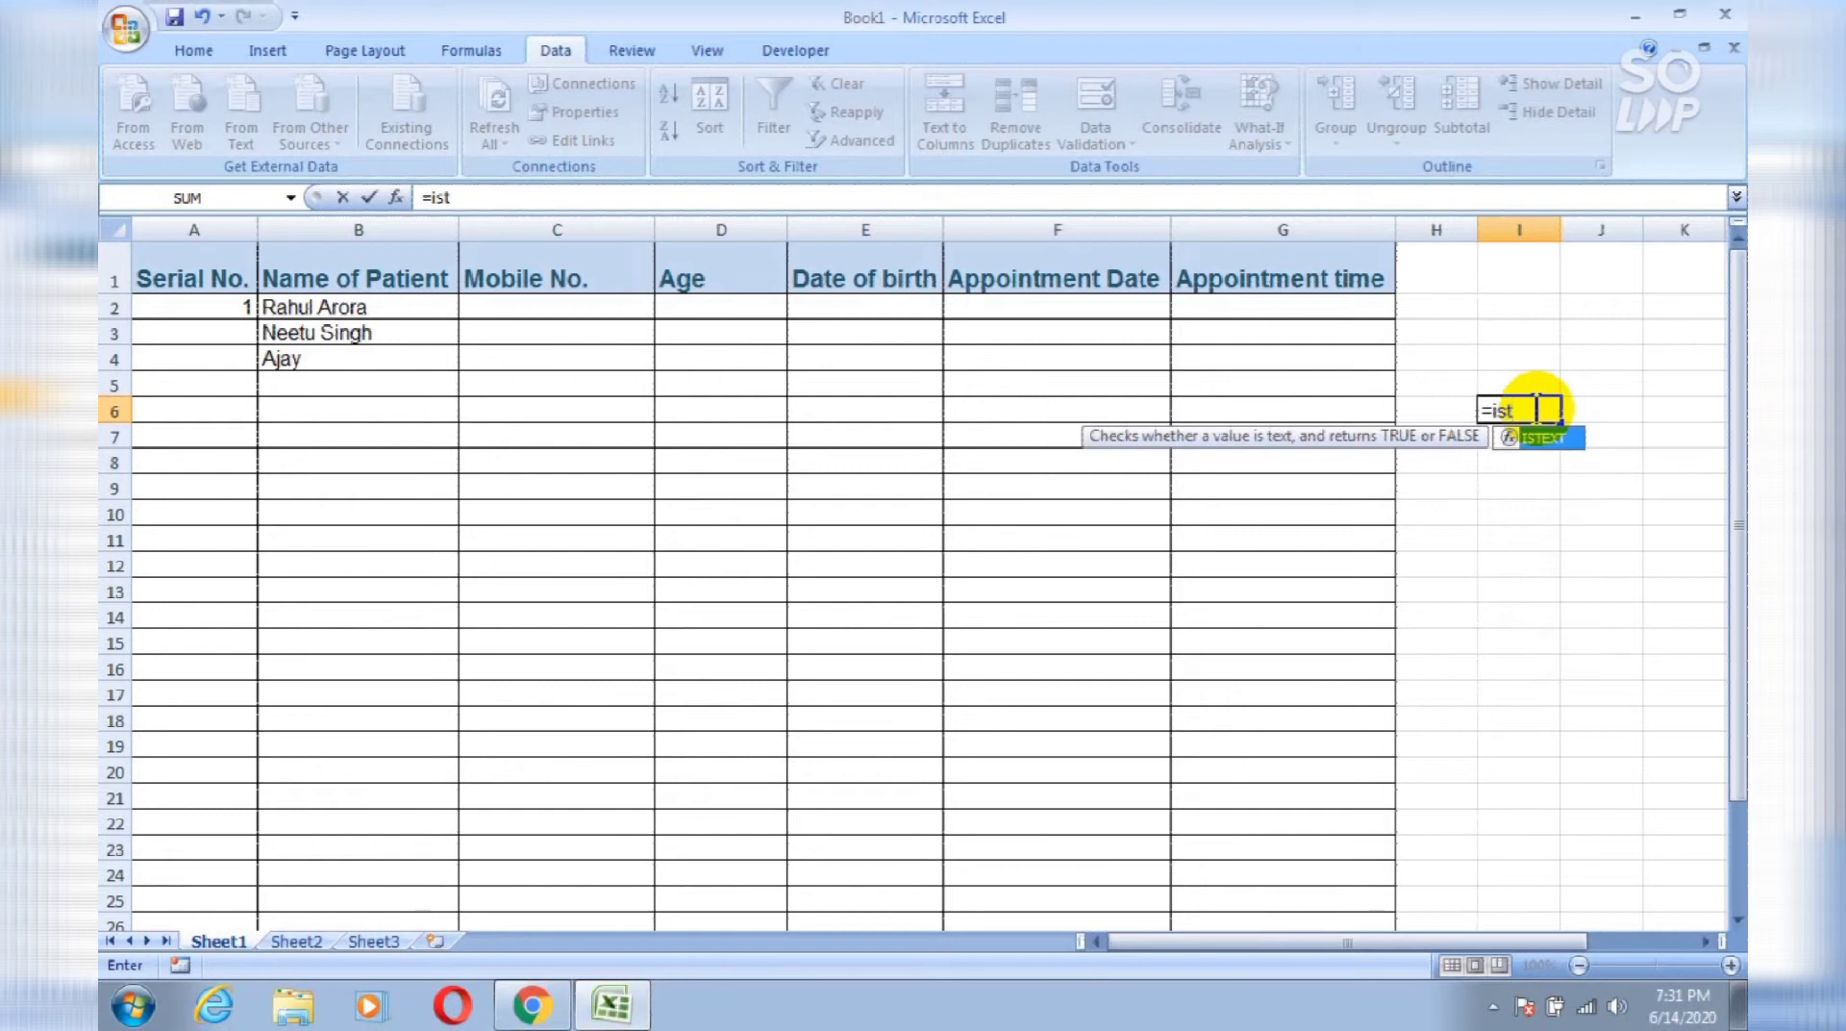
key("Tab")
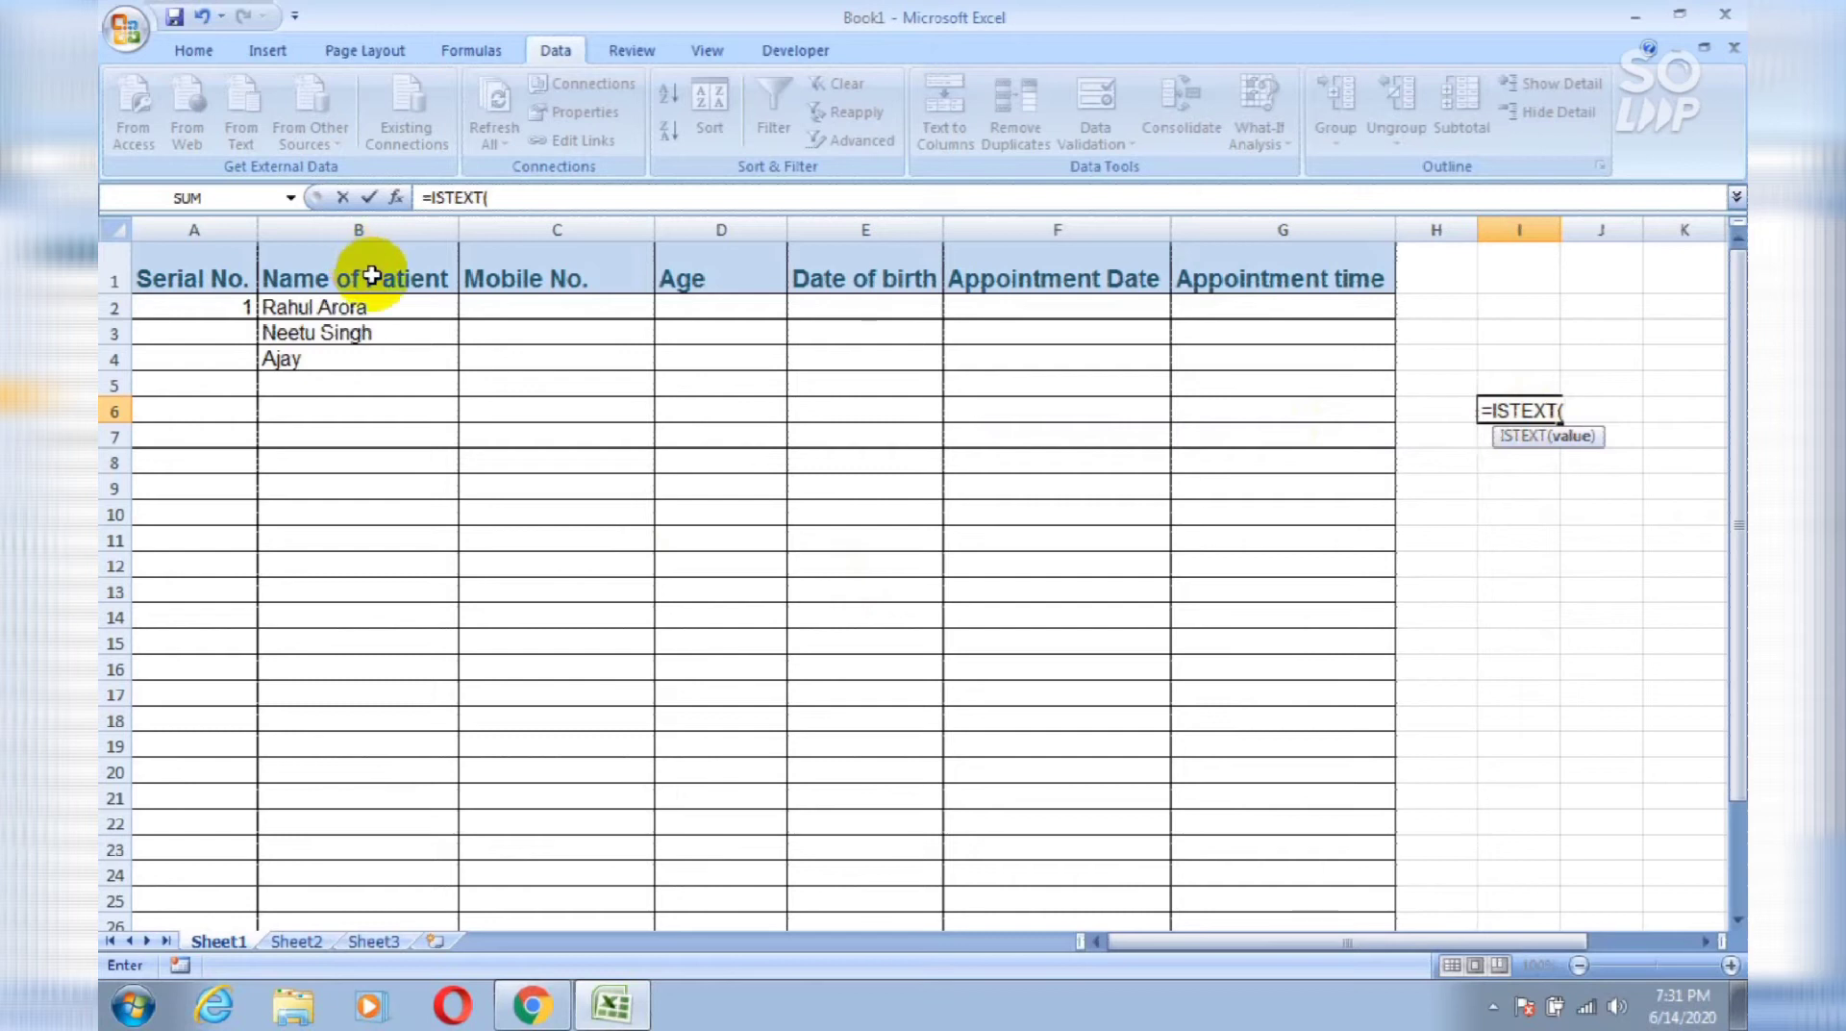
left_click(392, 307)
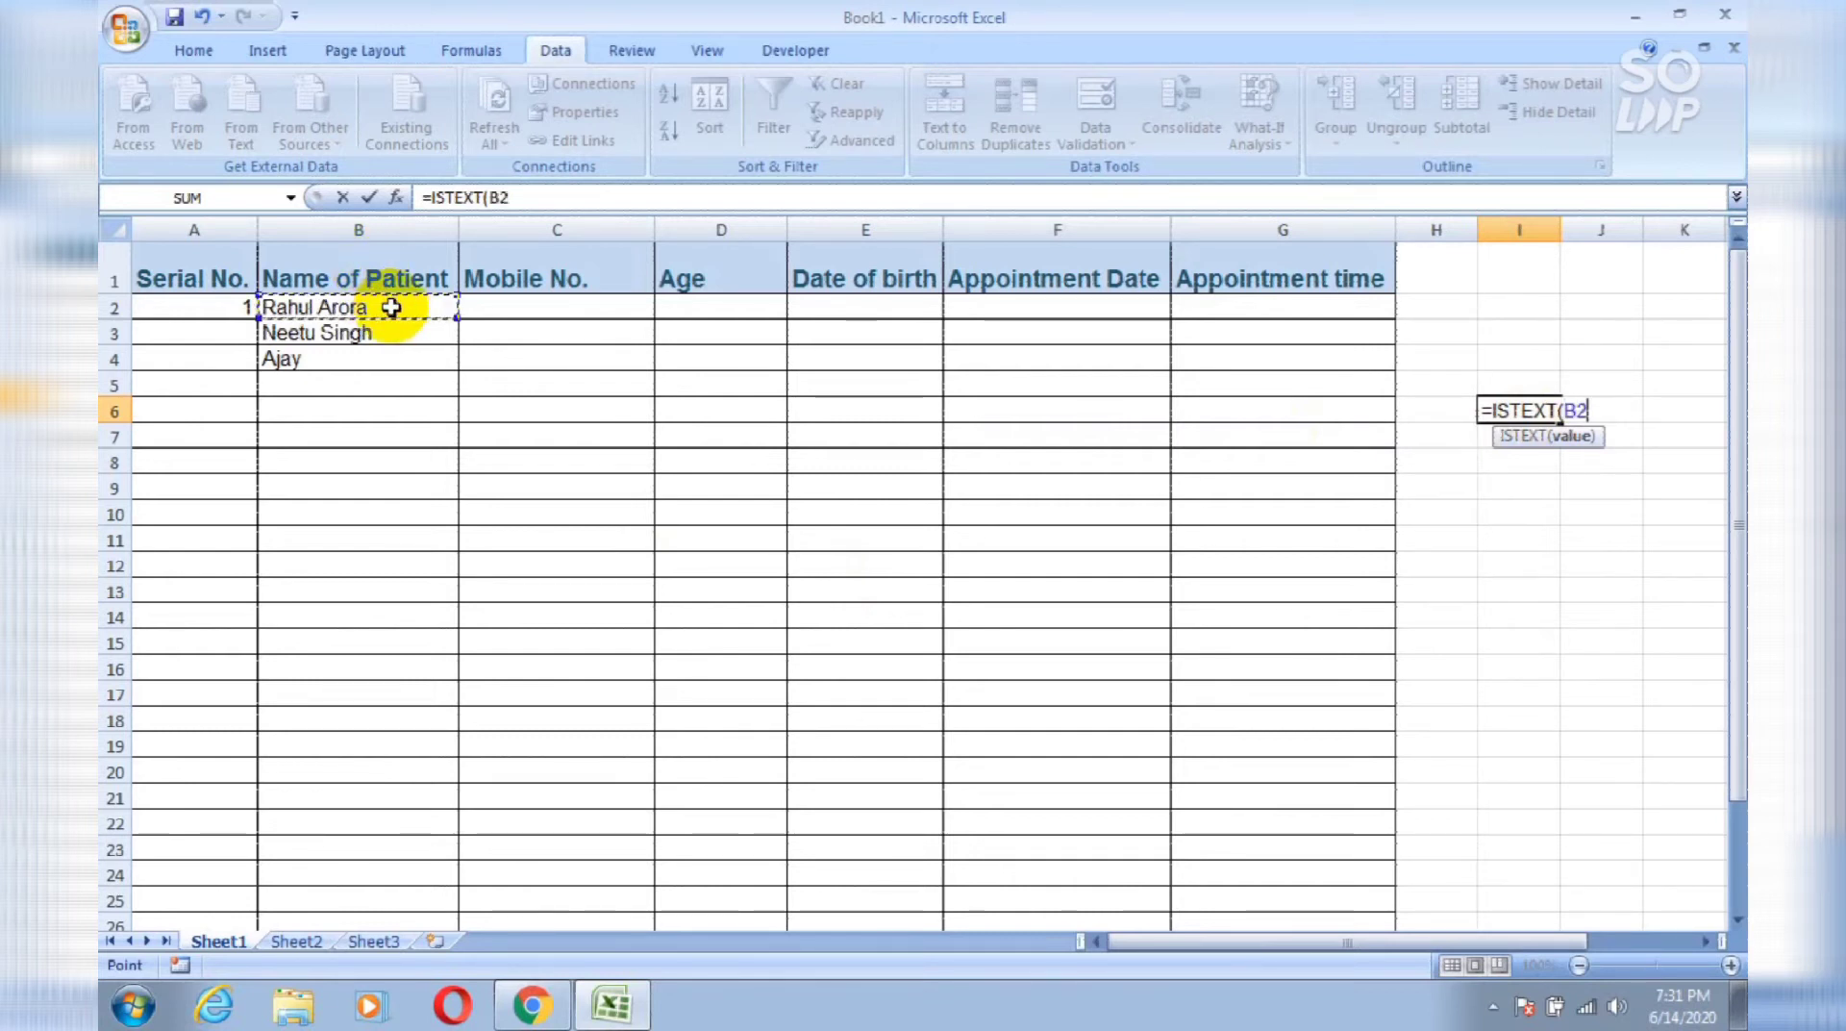
key("Return")
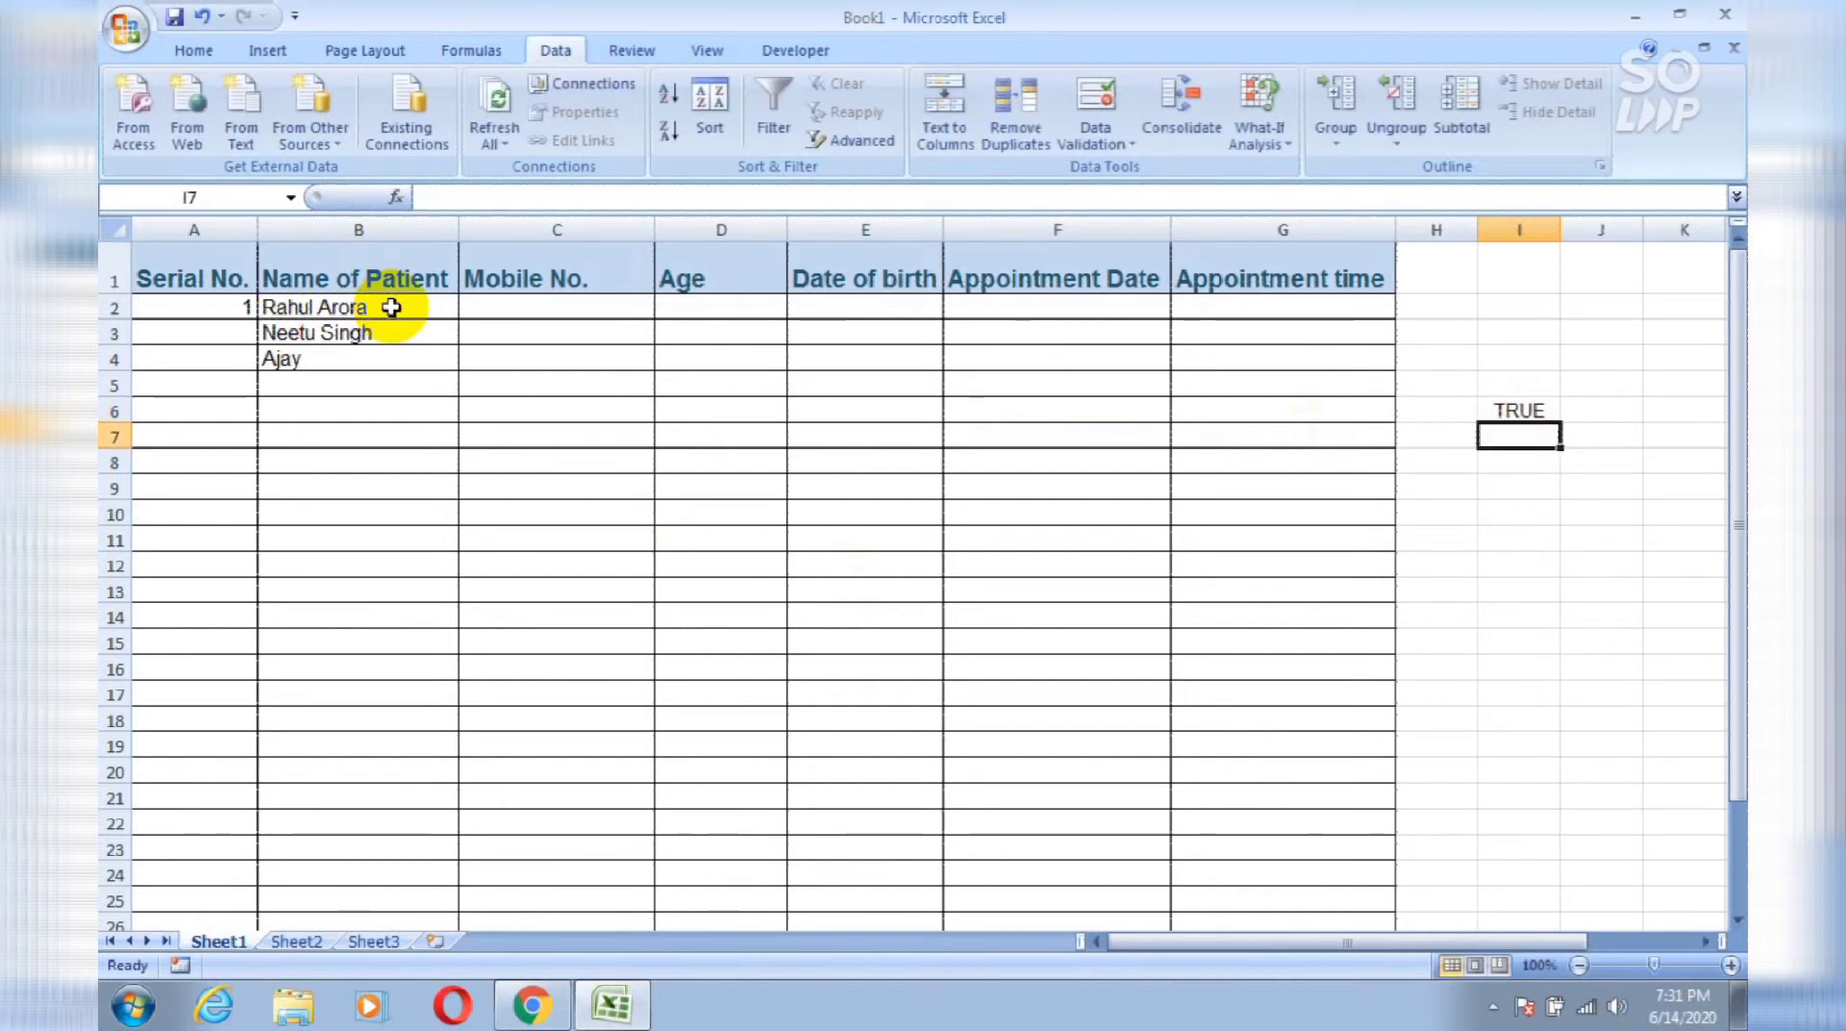
key("Up")
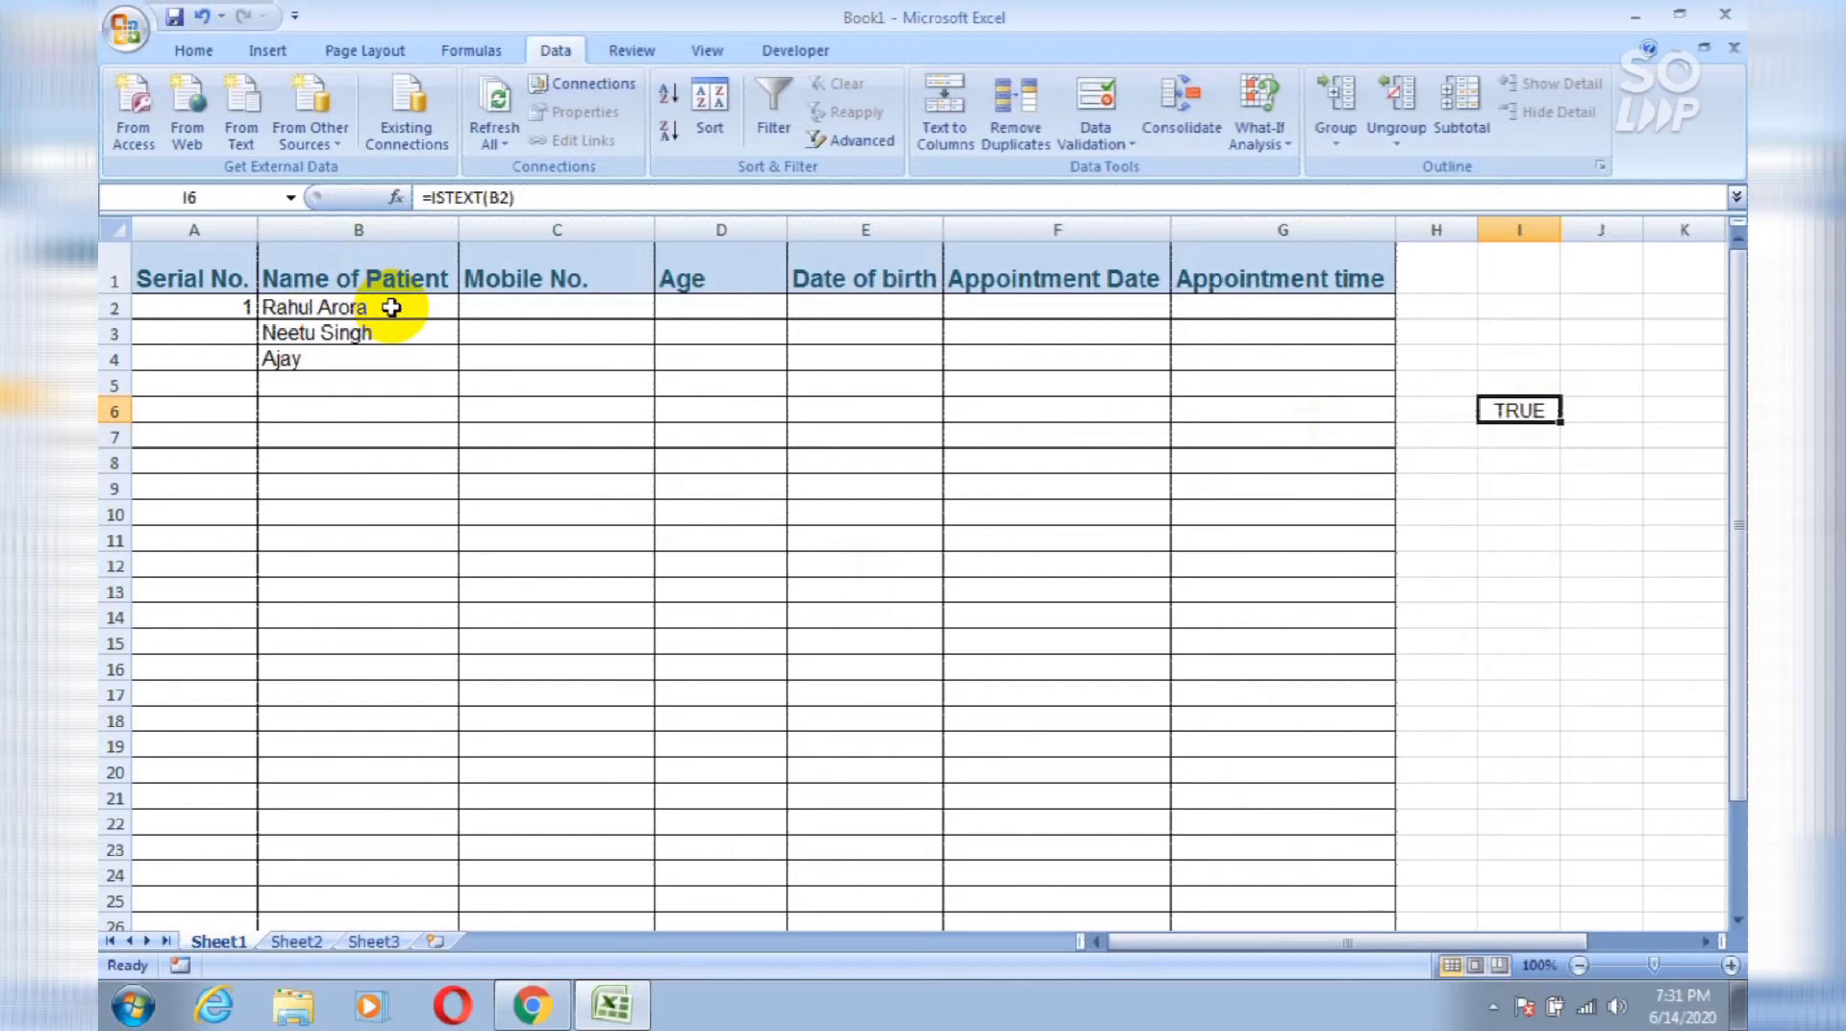
Step: Enter =ISTEXT(A2) in I7, which returns FALSE
key("Down")
type("=")
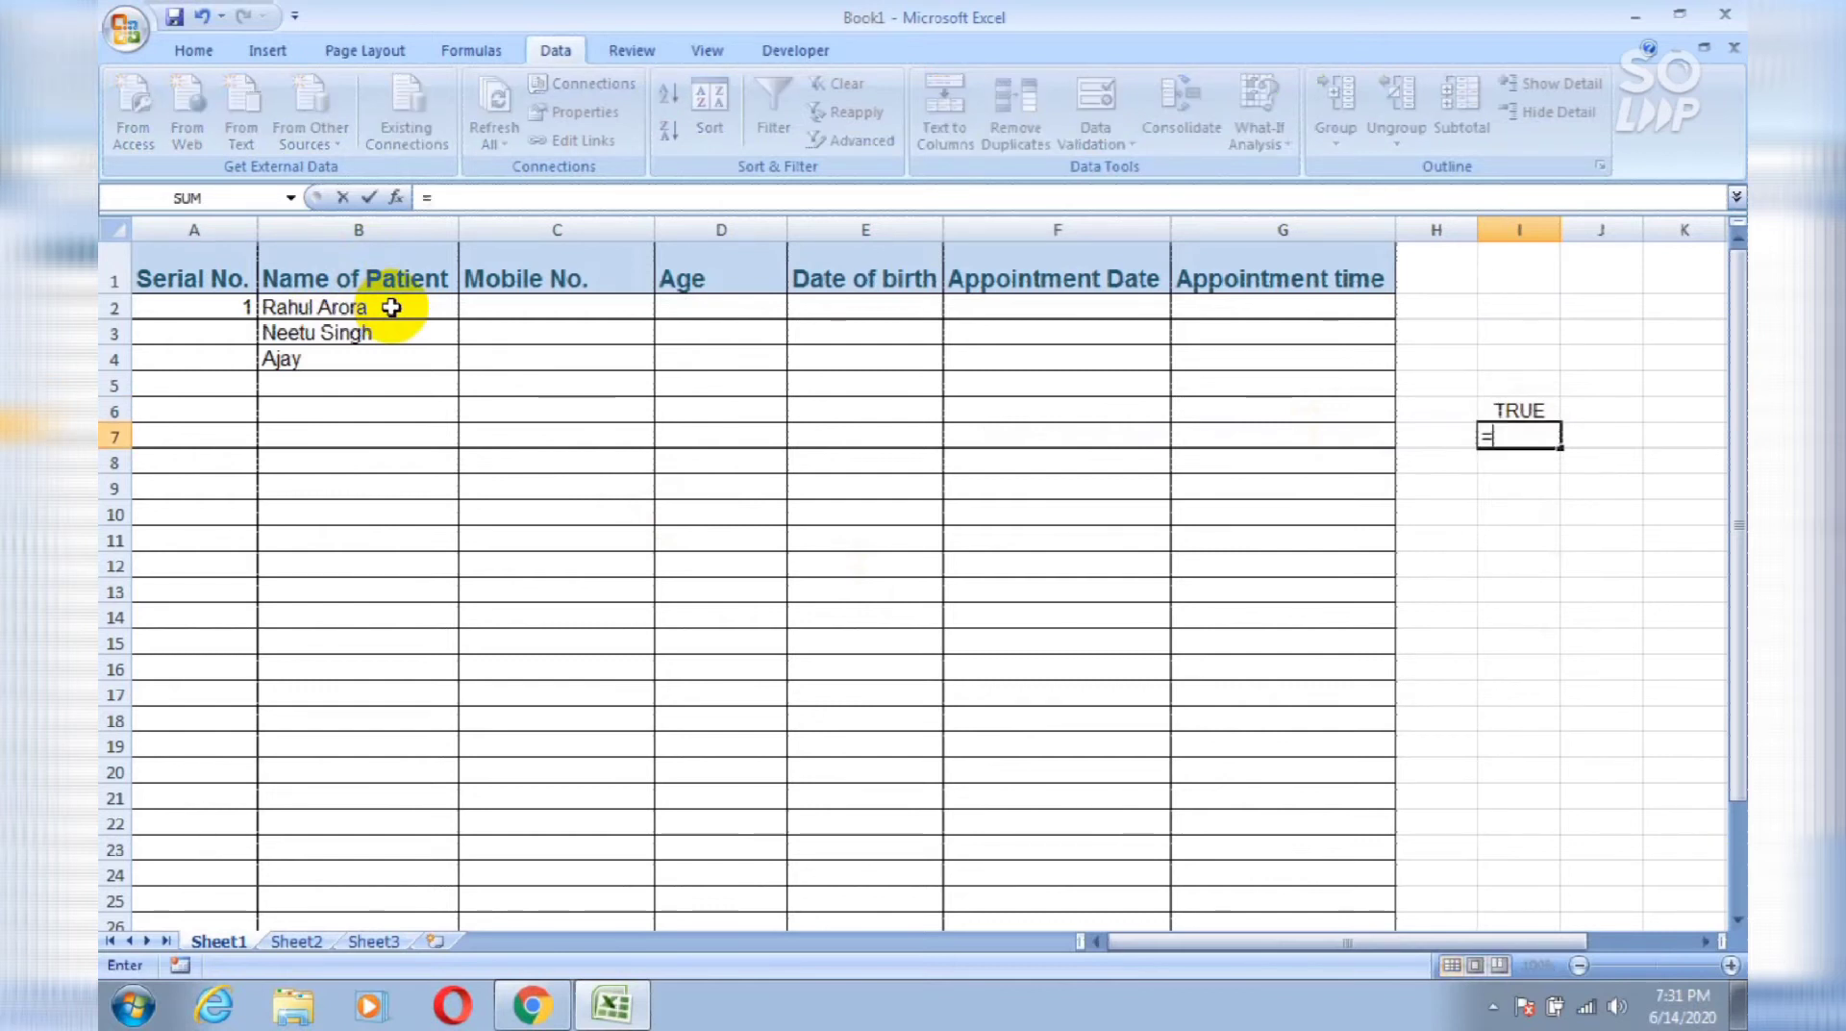
type("is")
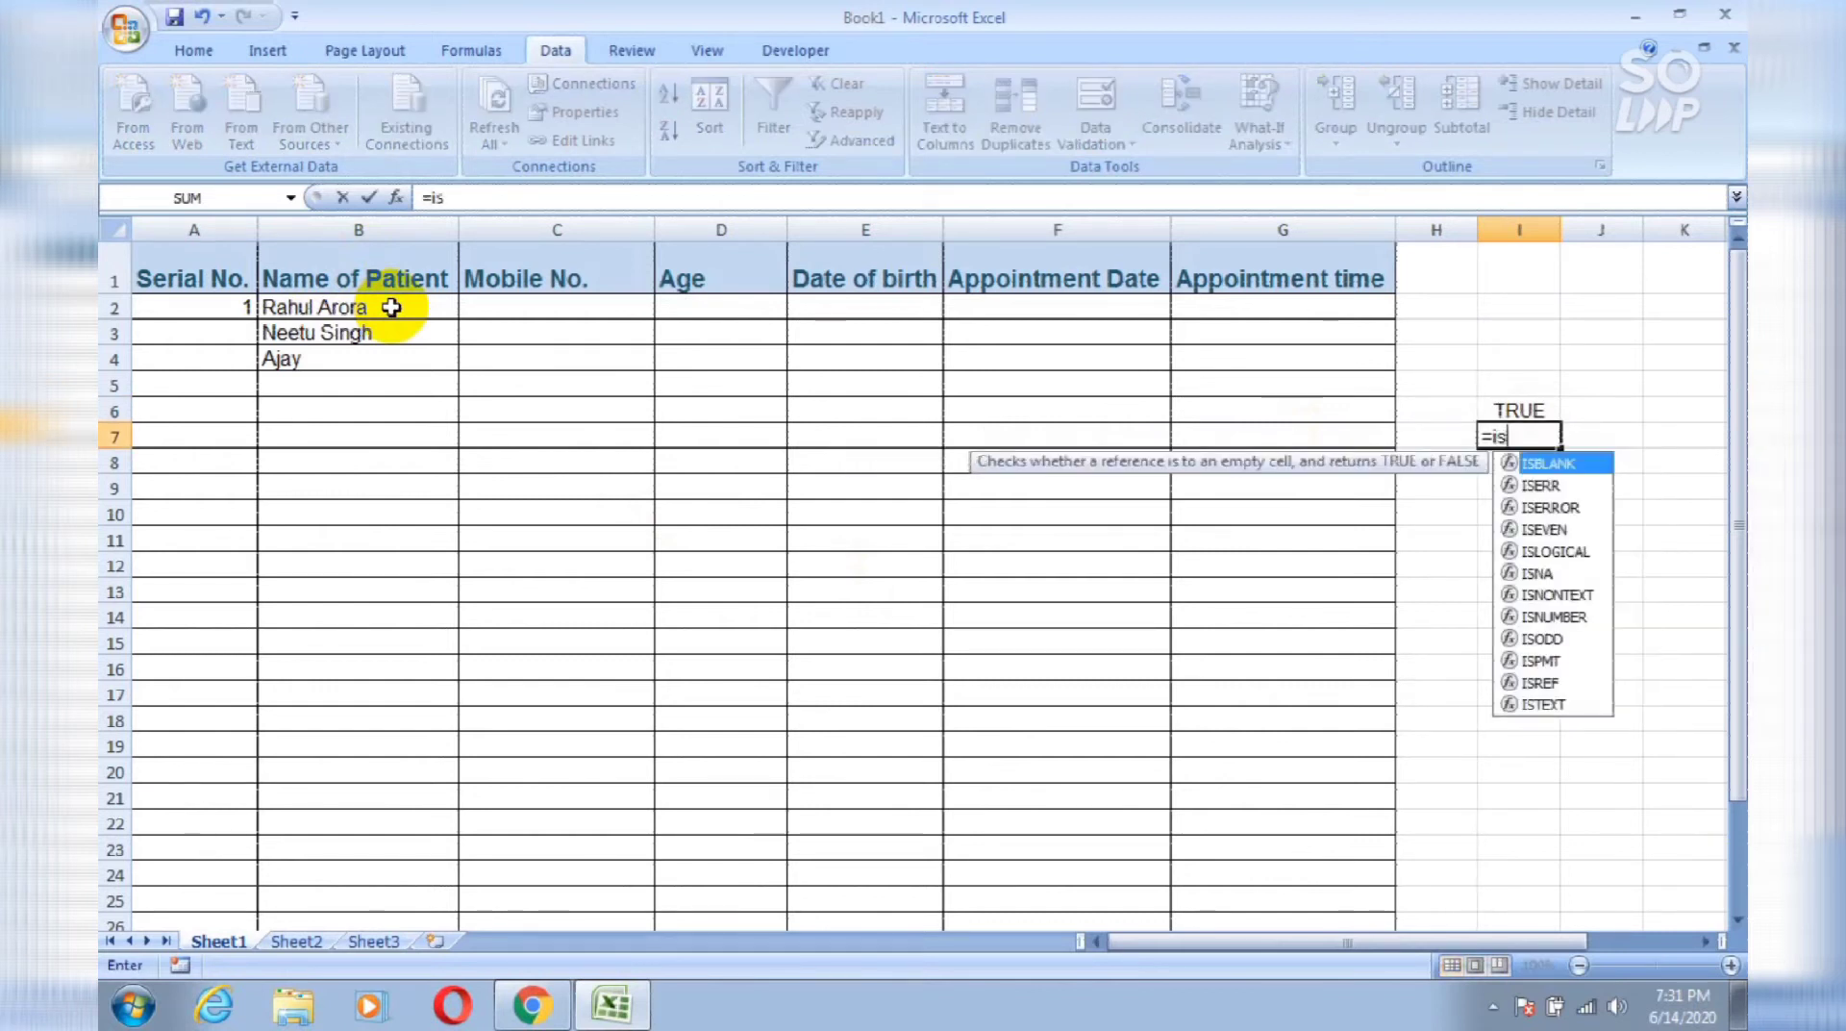
type("text")
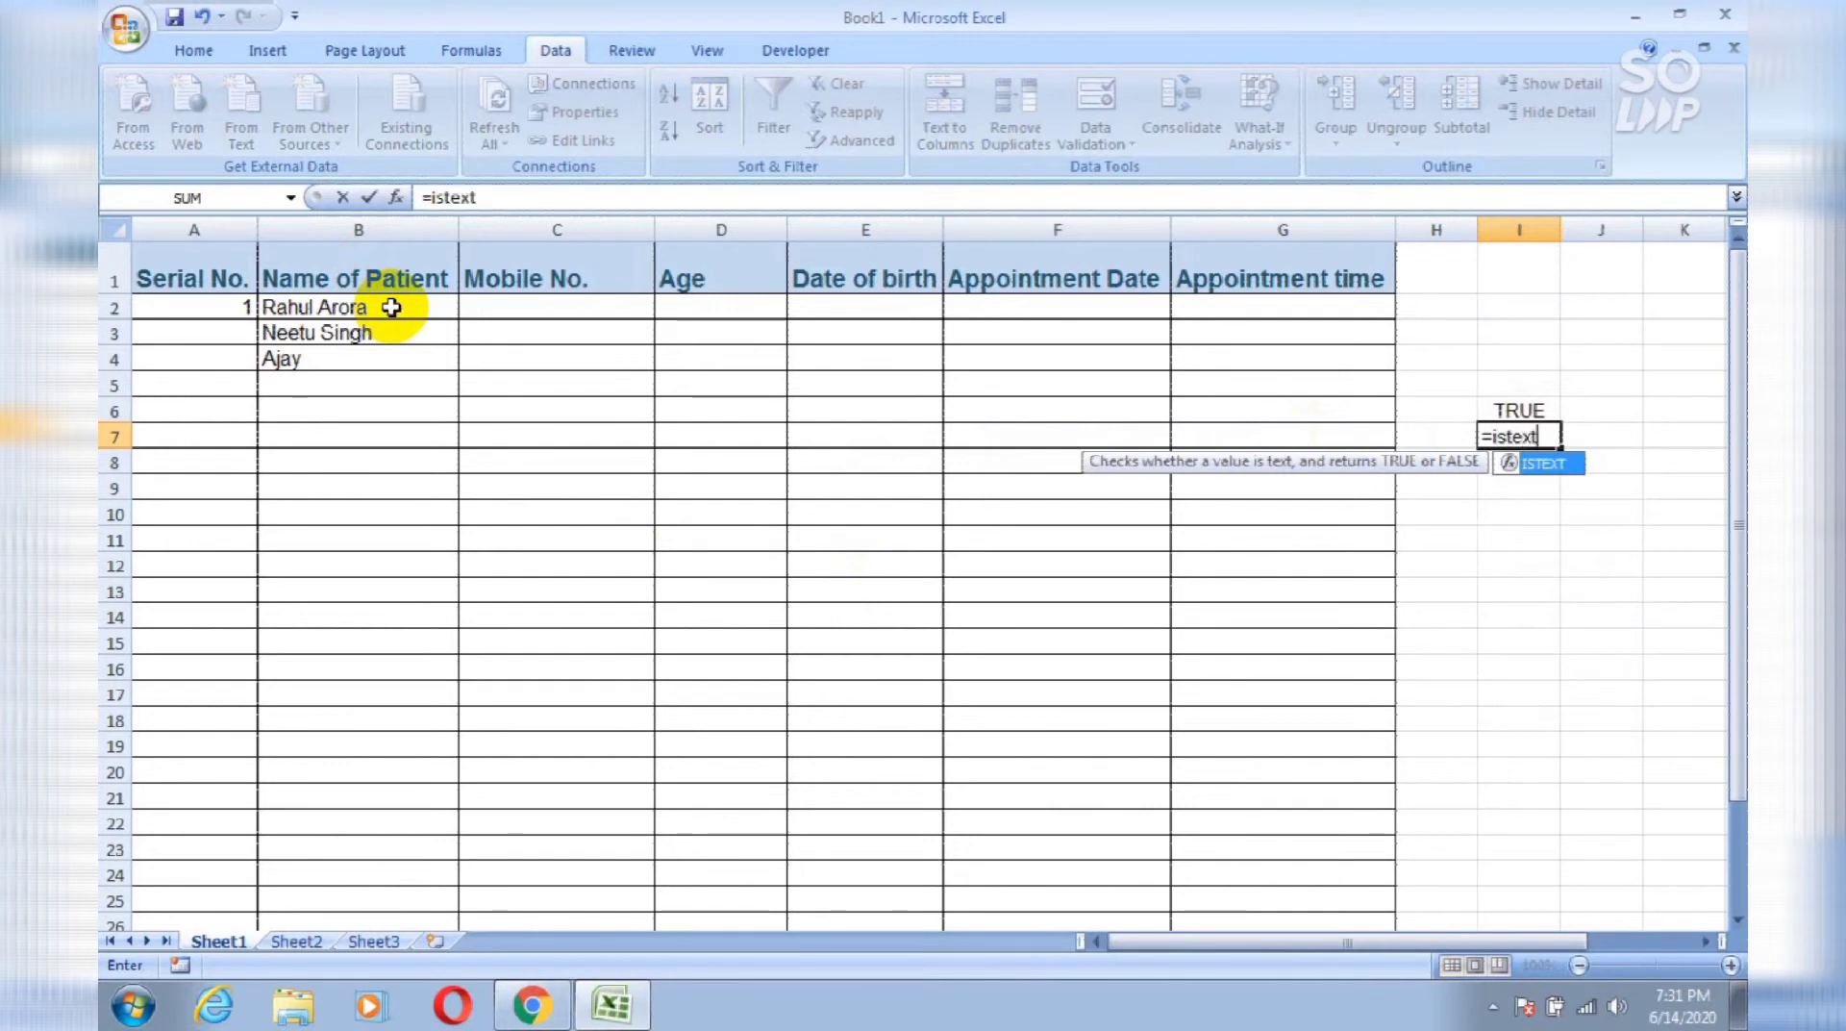
key("Tab")
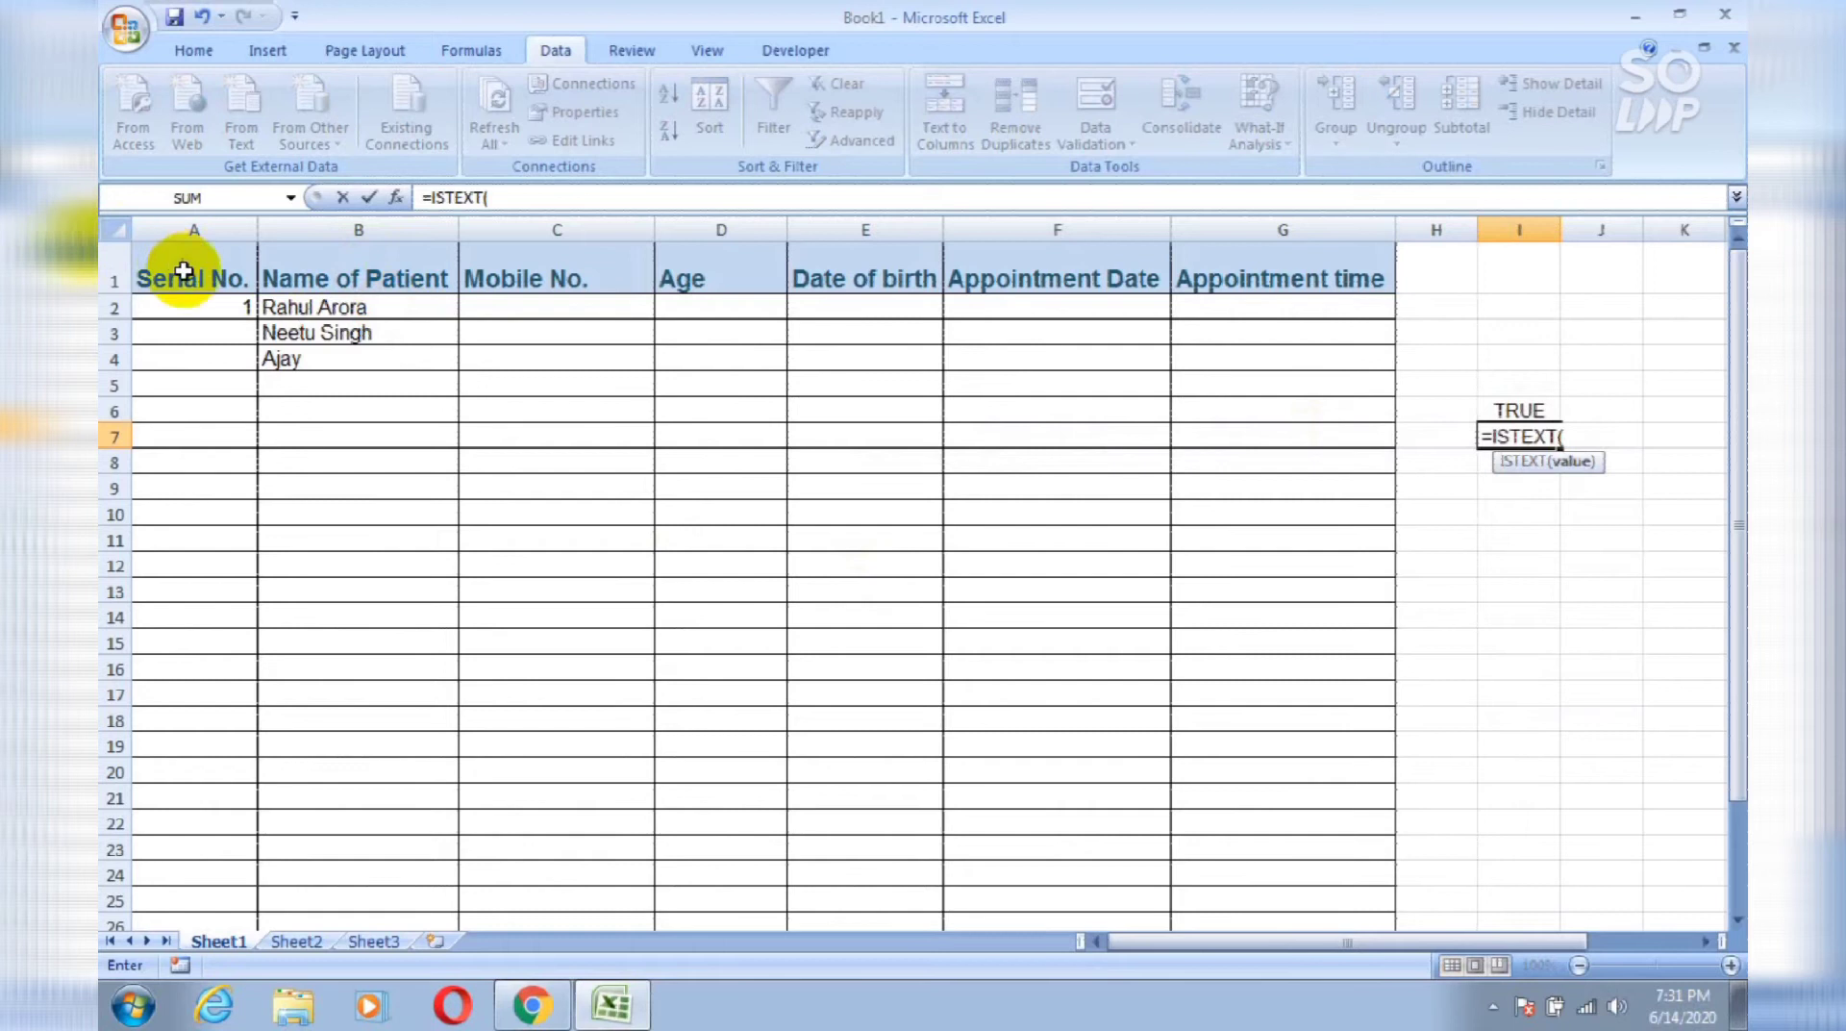
left_click(216, 310)
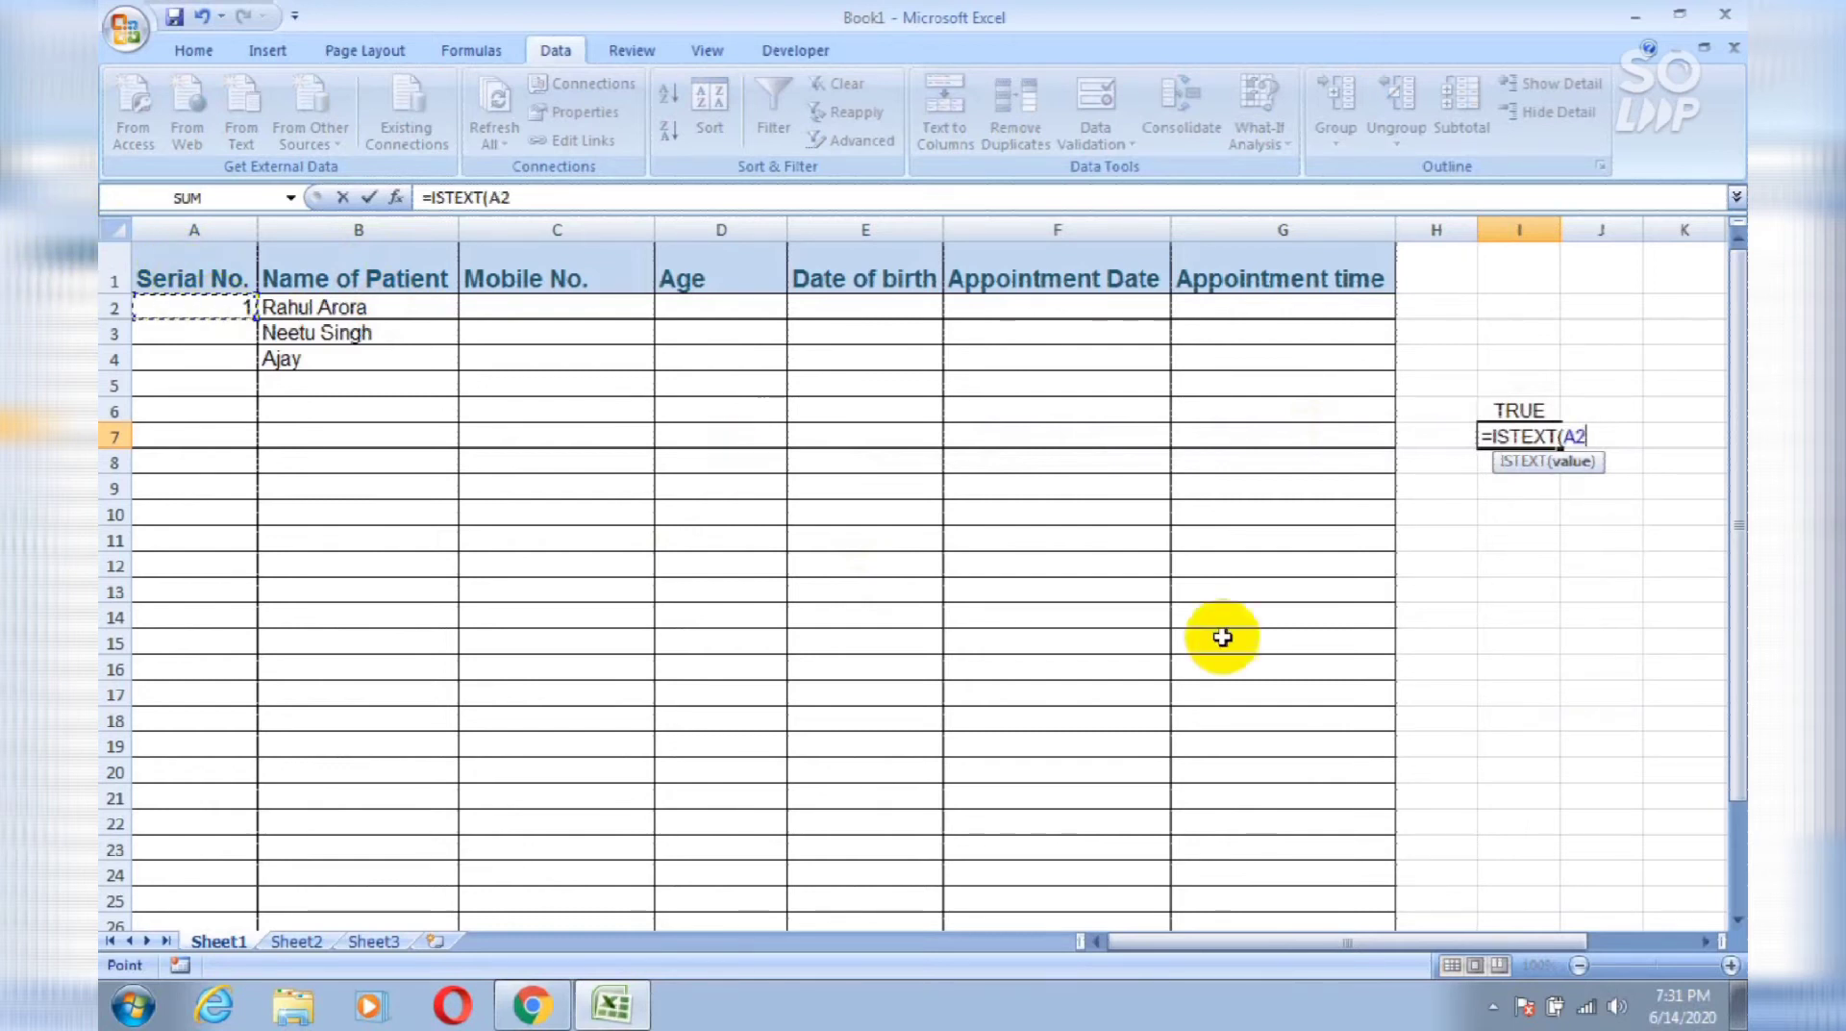
type(")")
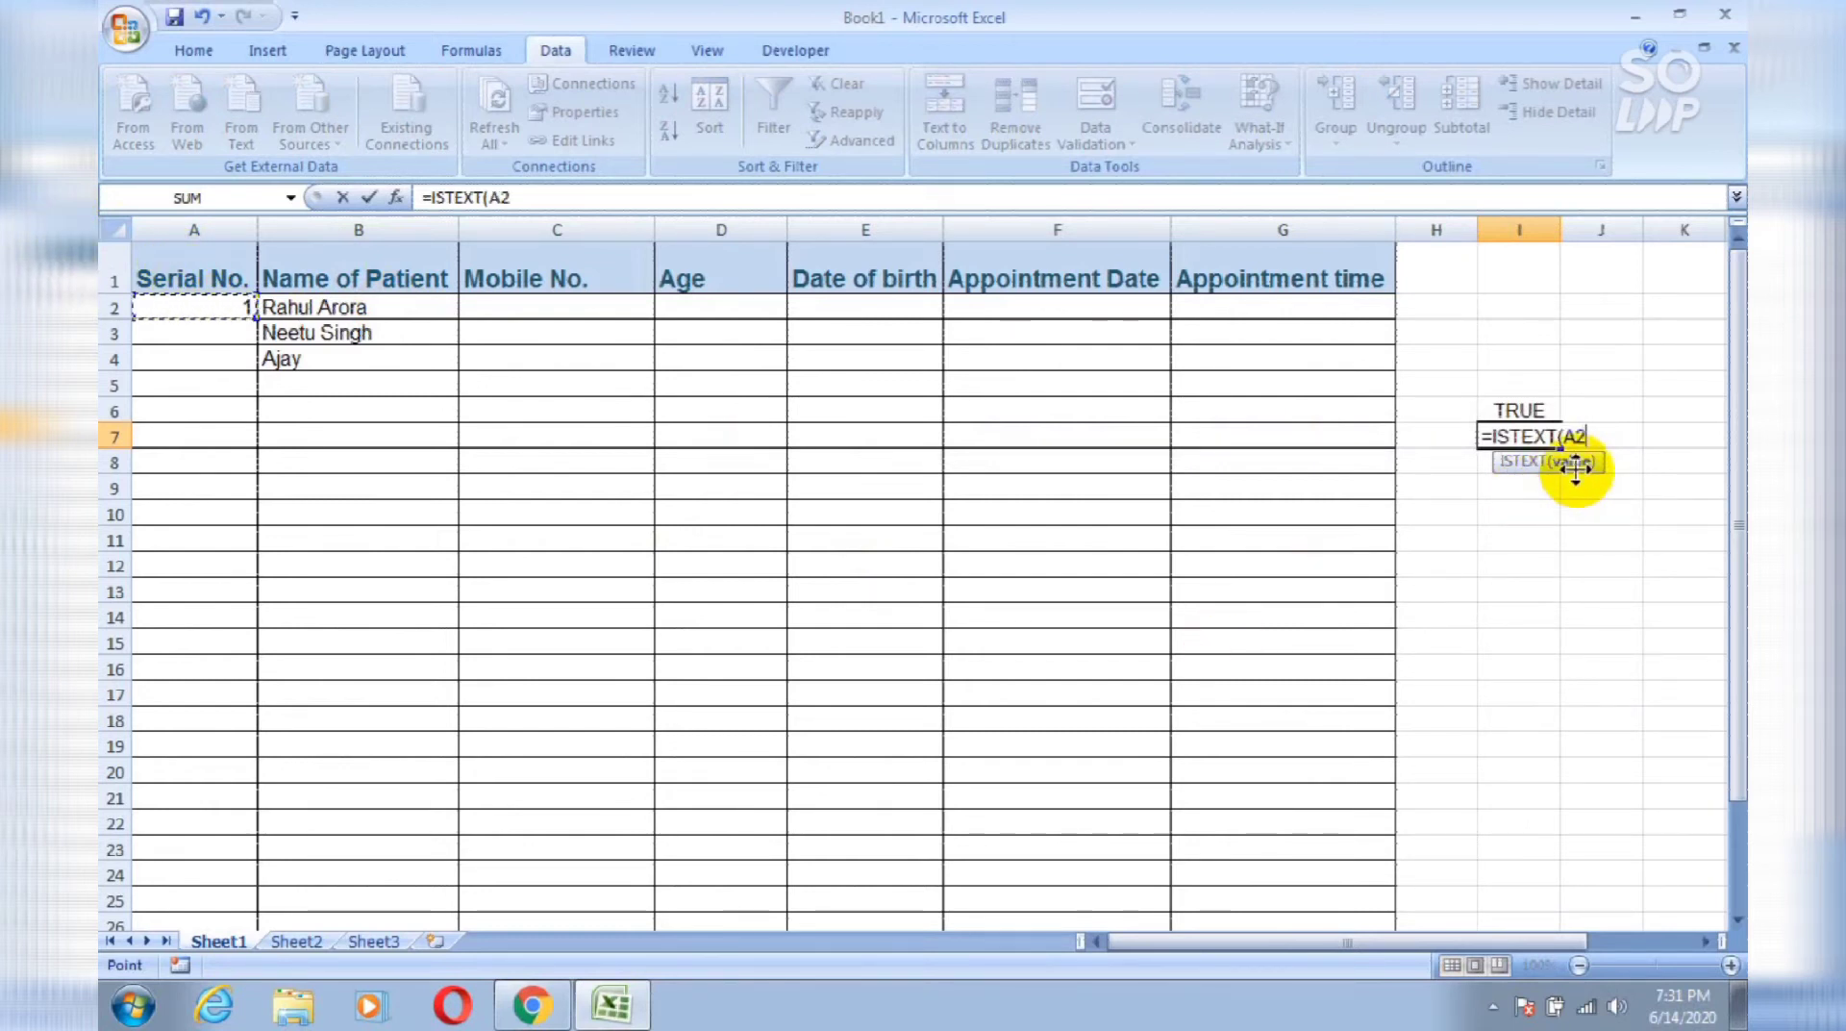
key("Return")
key("Up")
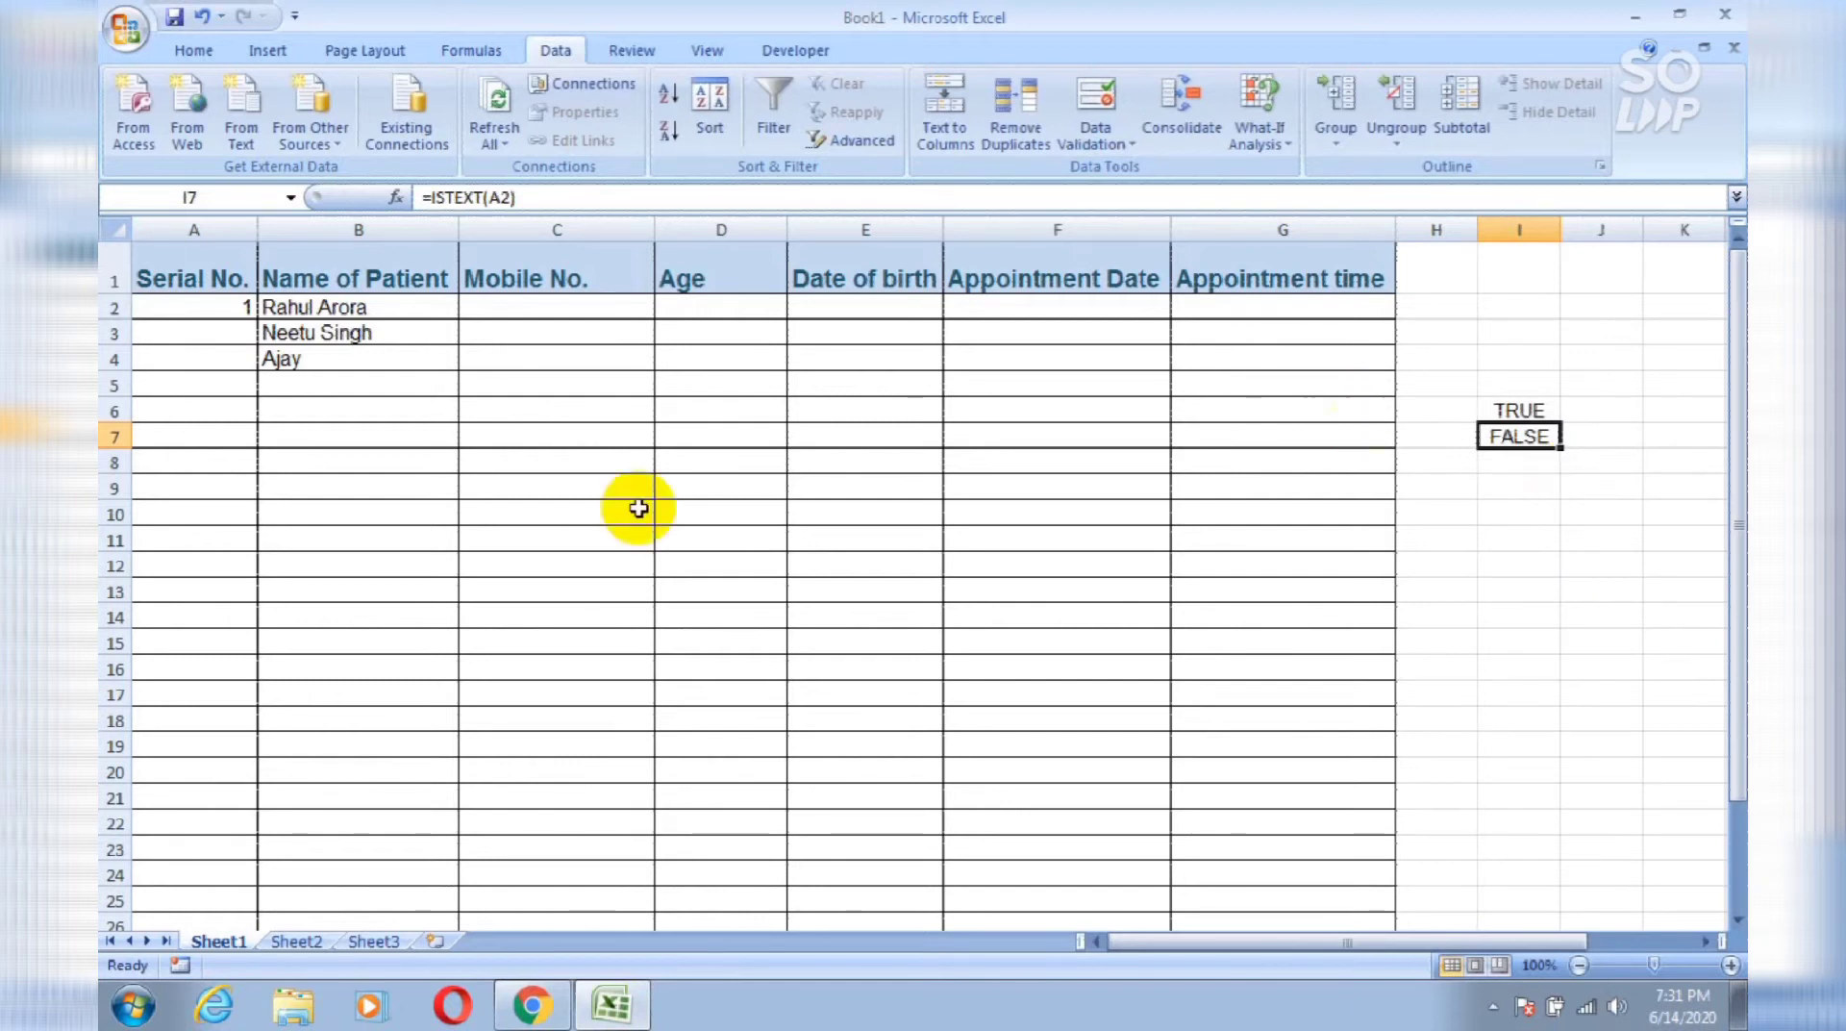
left_click(408, 307)
key("Down")
key("Down")
key("Down")
key("Down")
key("Down")
key("Down")
key("Down")
key("Down")
Step: Select the whole column C (Mobile No.) for its own validation rule
key("Up")
key("Up")
key("Up")
key("Up")
key("Up")
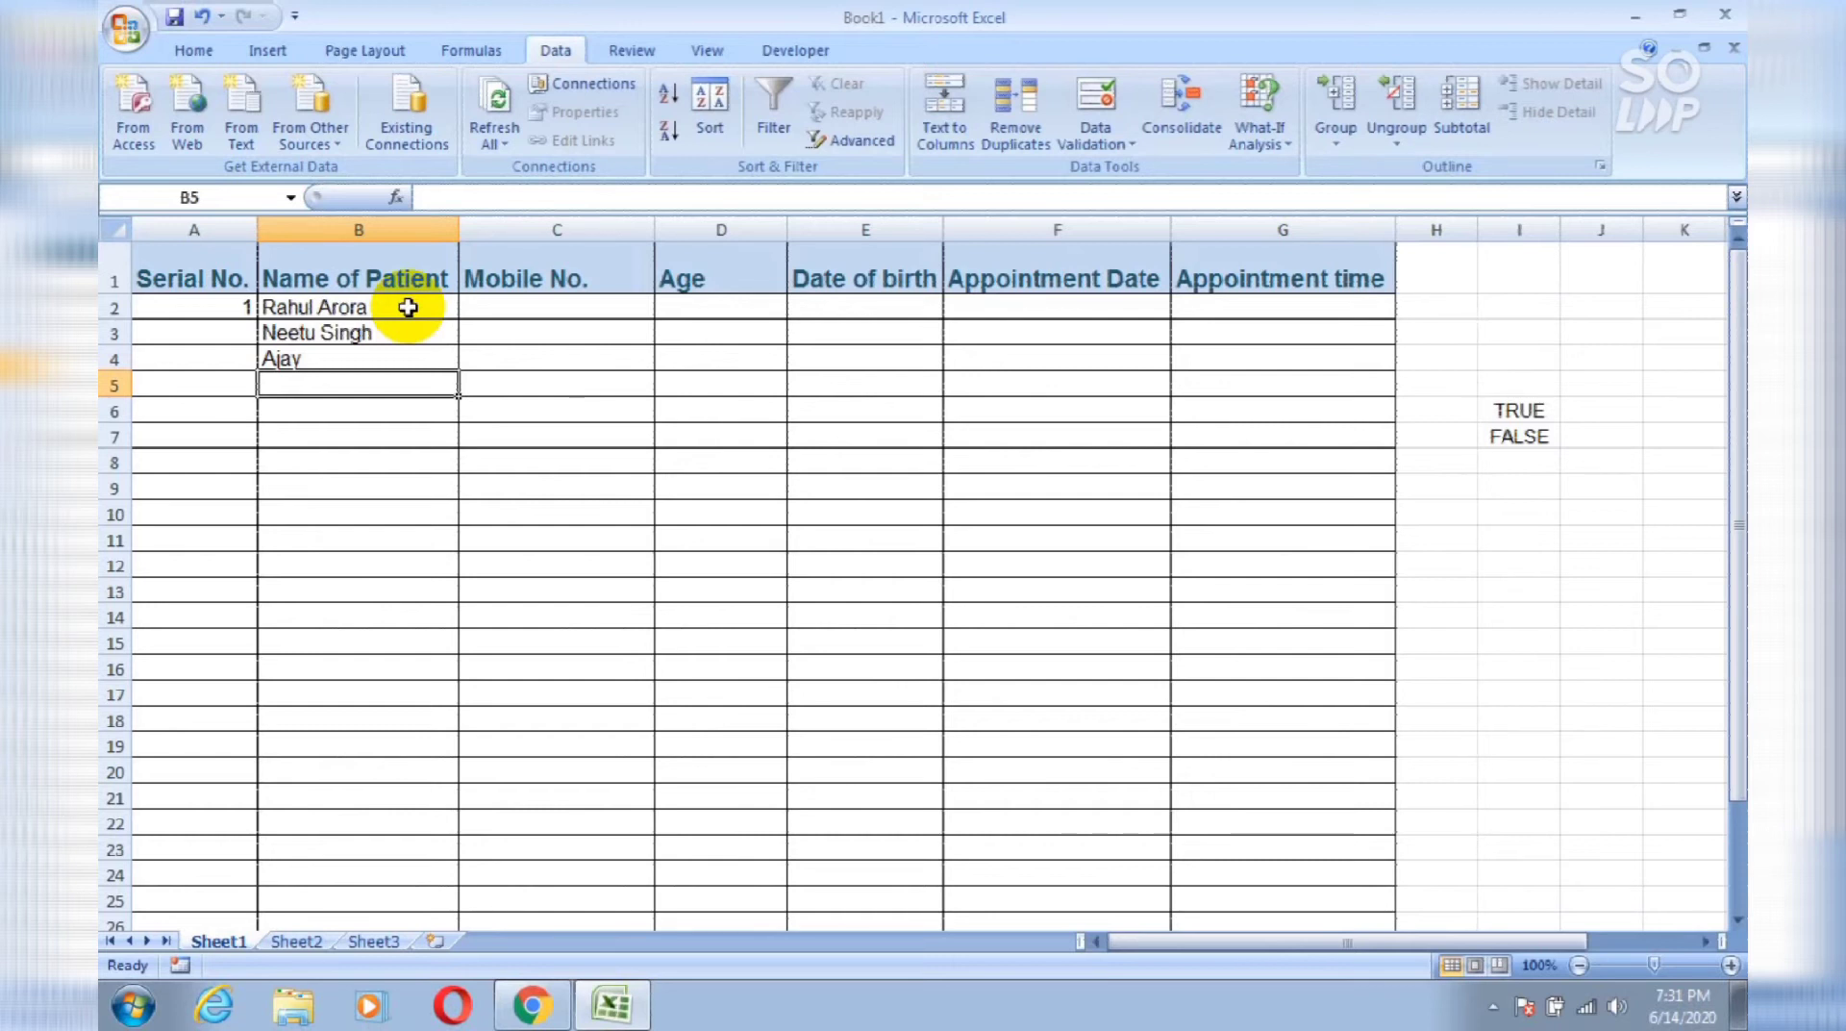
left_click(558, 228)
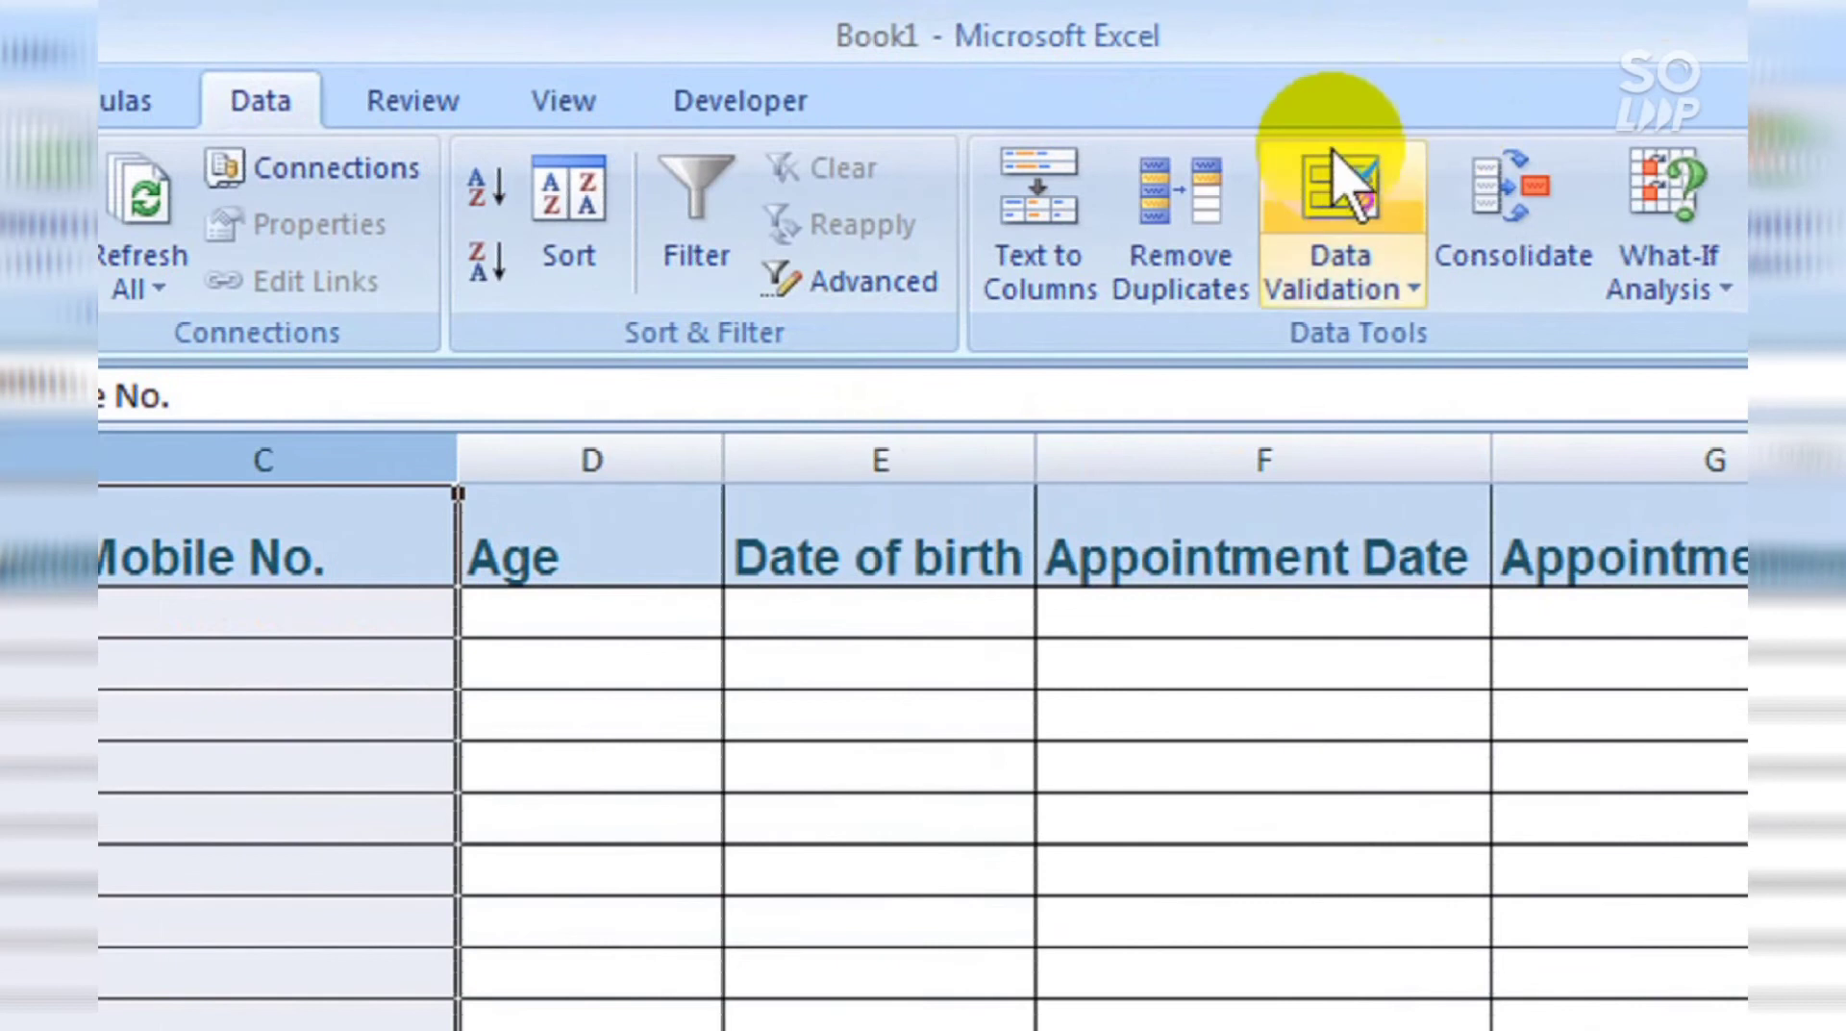
Step: Restrict Mobile No. entries to a text length equal to 10
left_click(1332, 154)
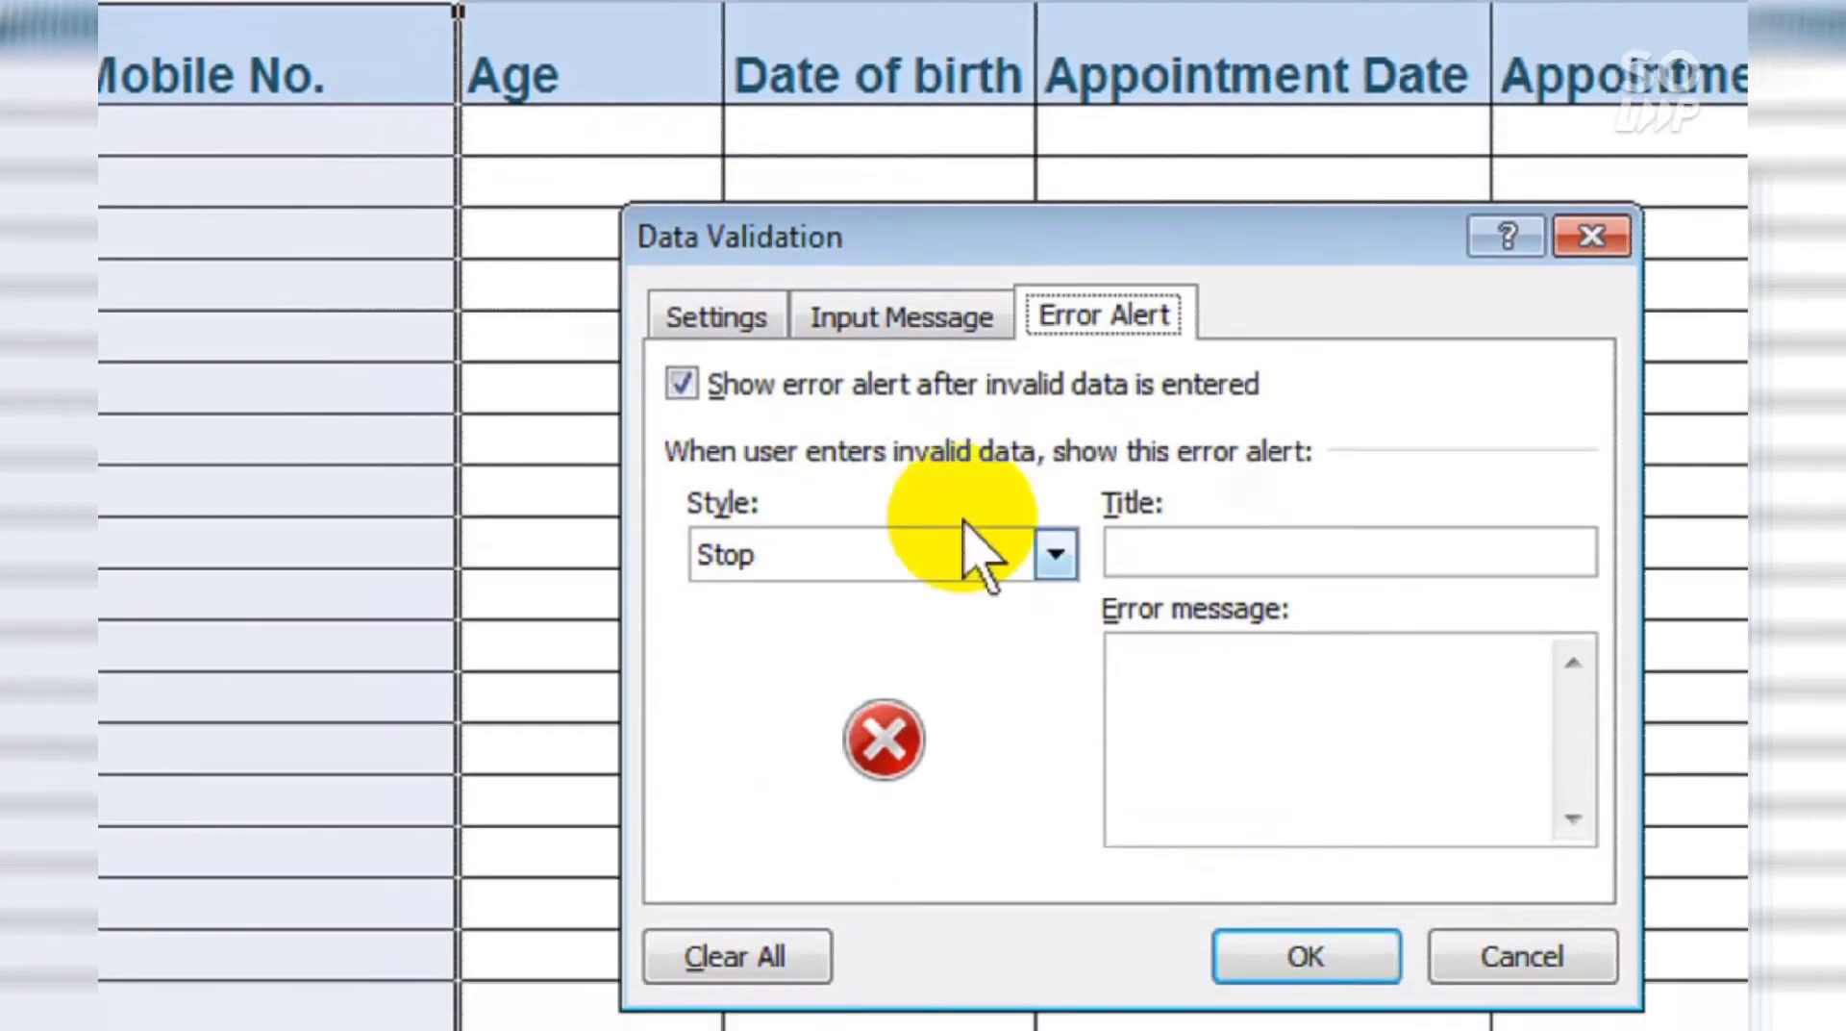
left_click(726, 322)
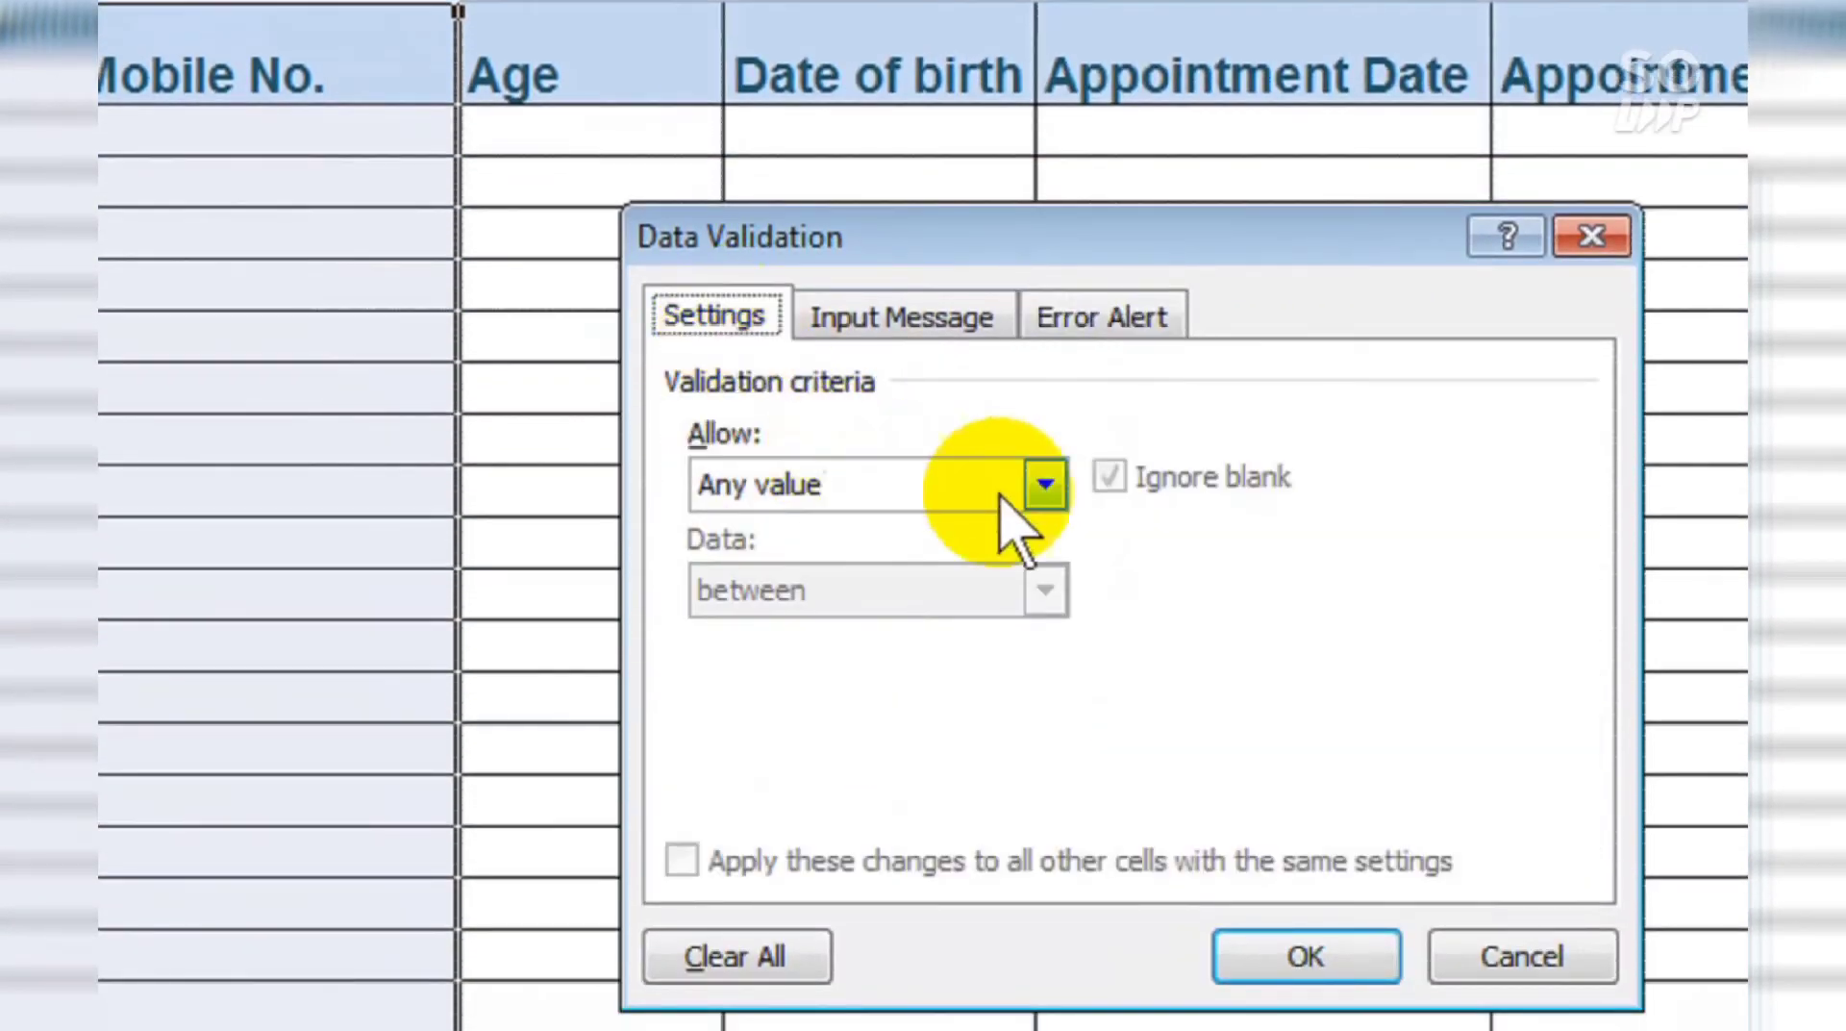
left_click(1049, 500)
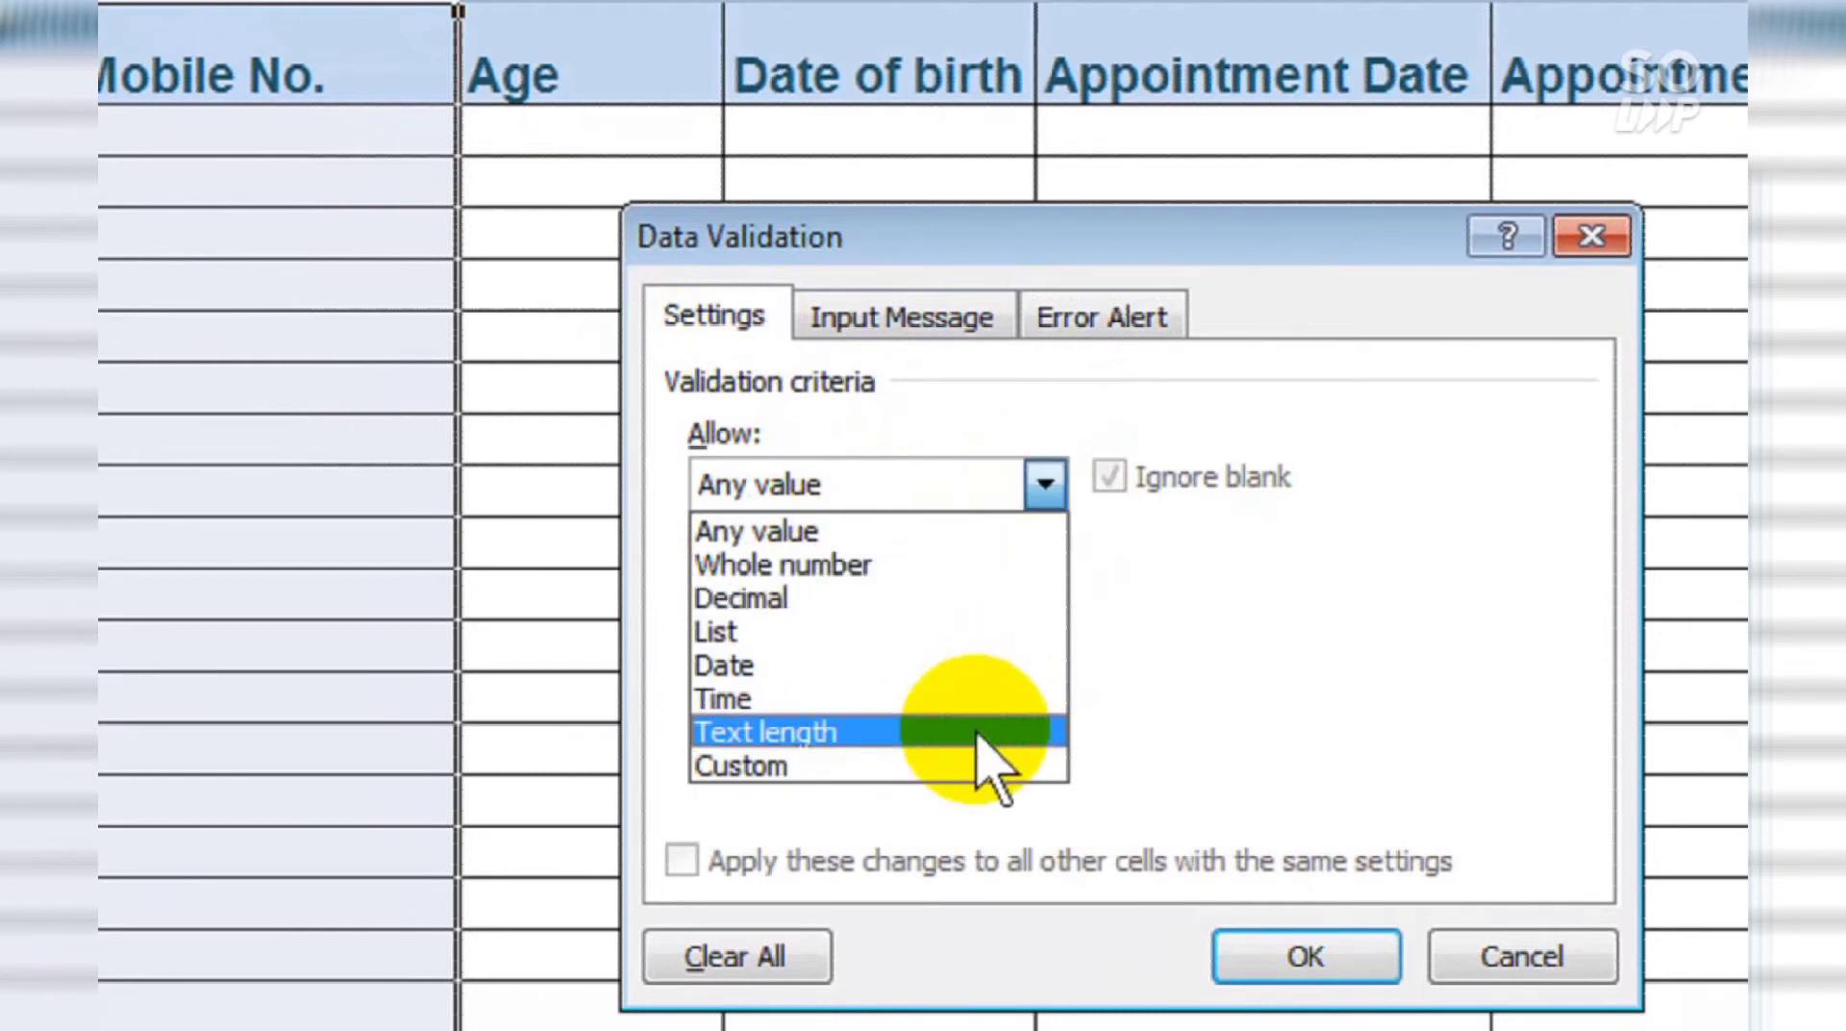
left_click(976, 734)
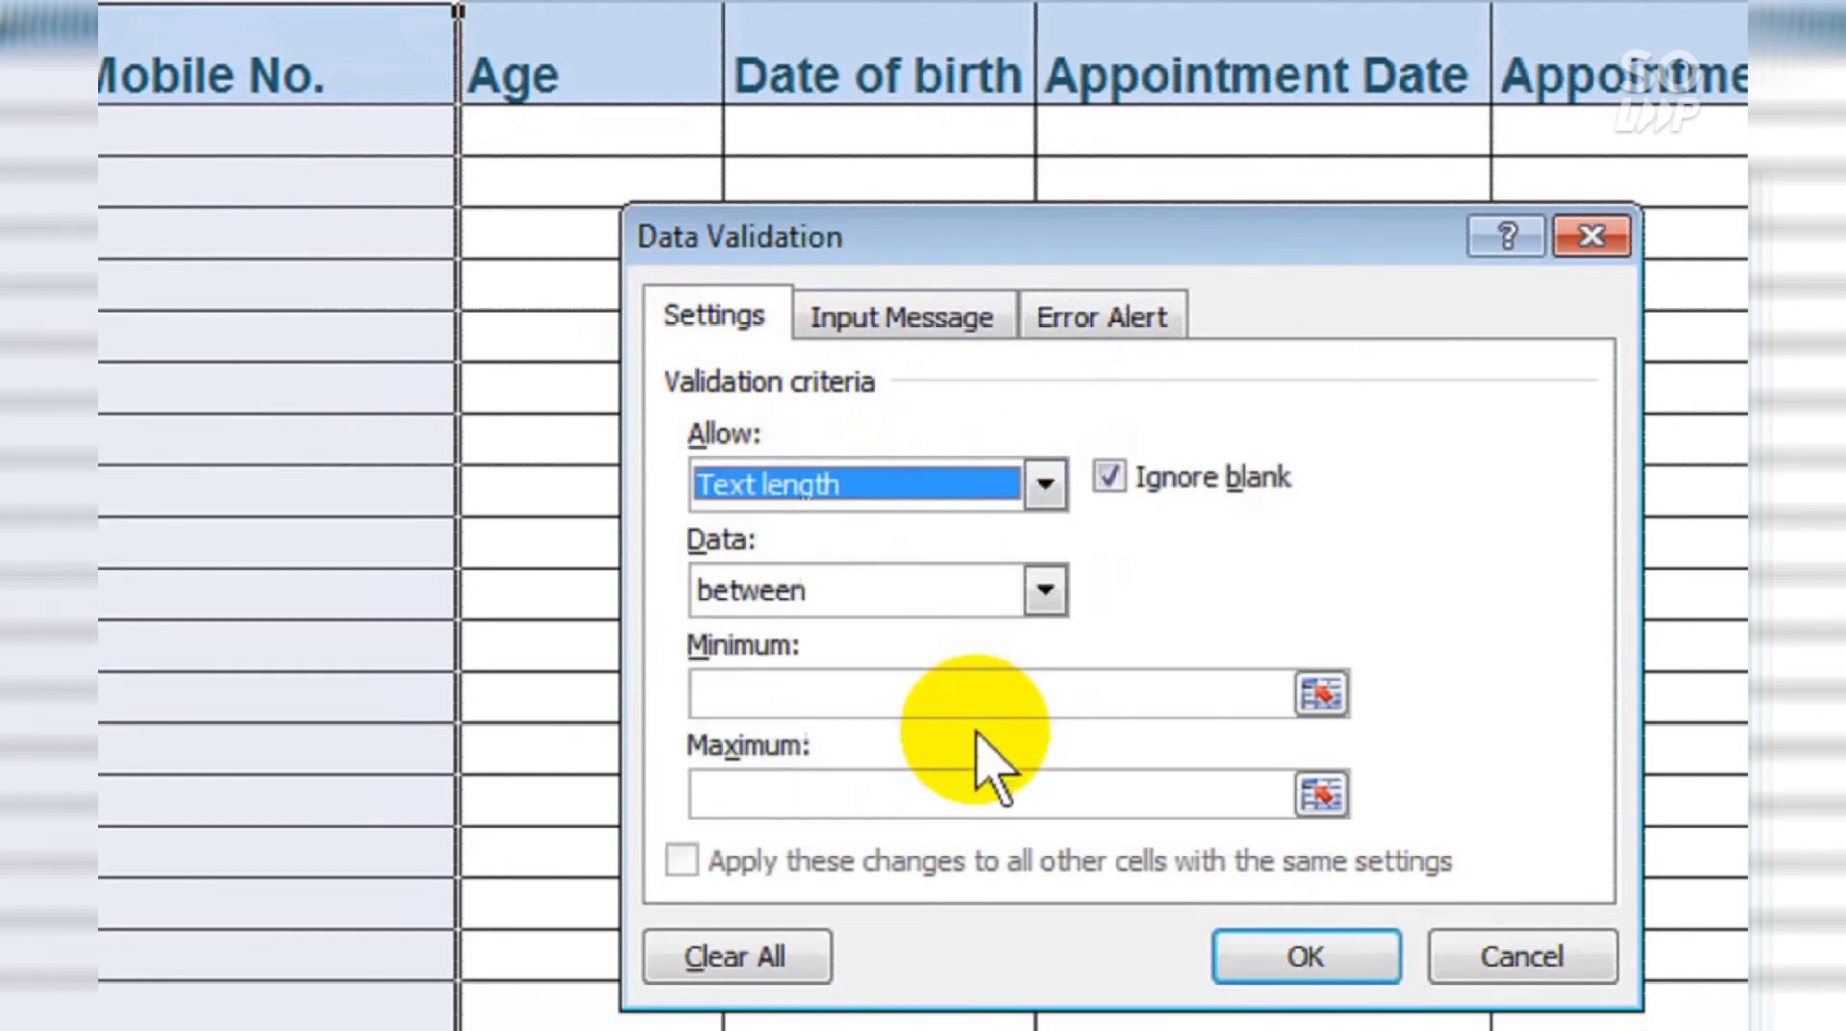
left_click(1044, 592)
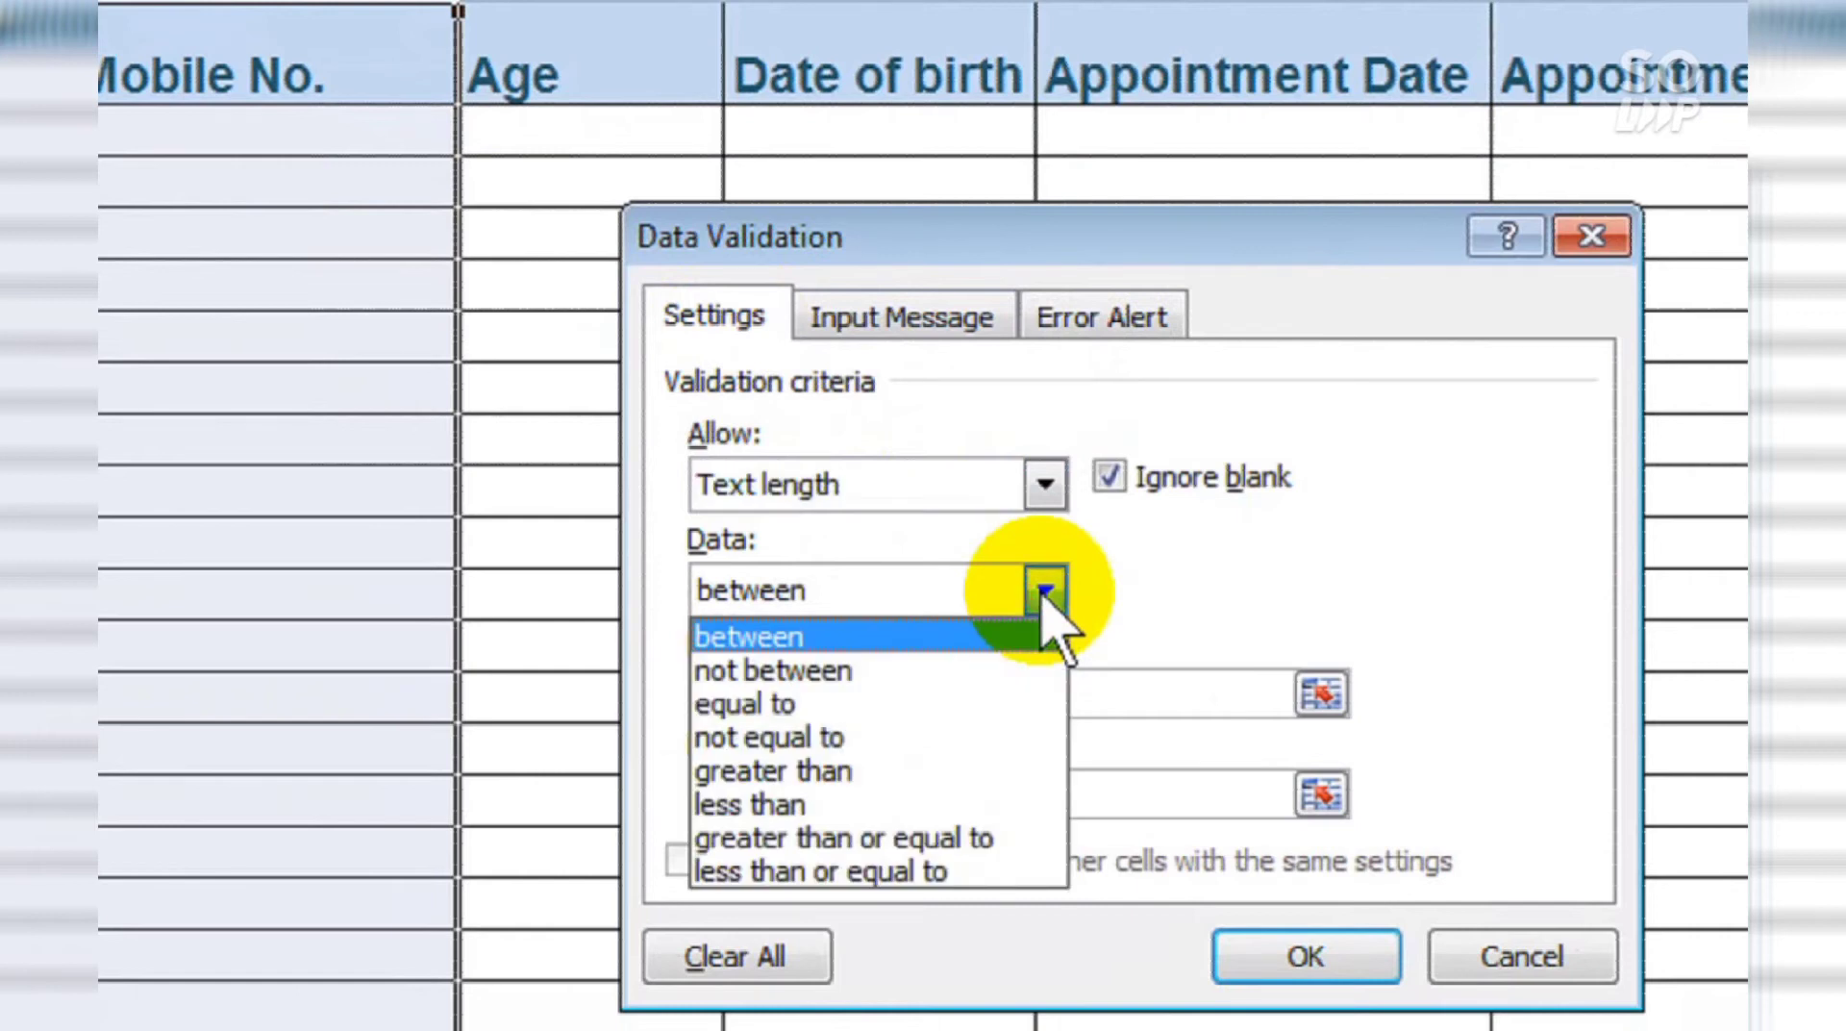
left_click(1058, 716)
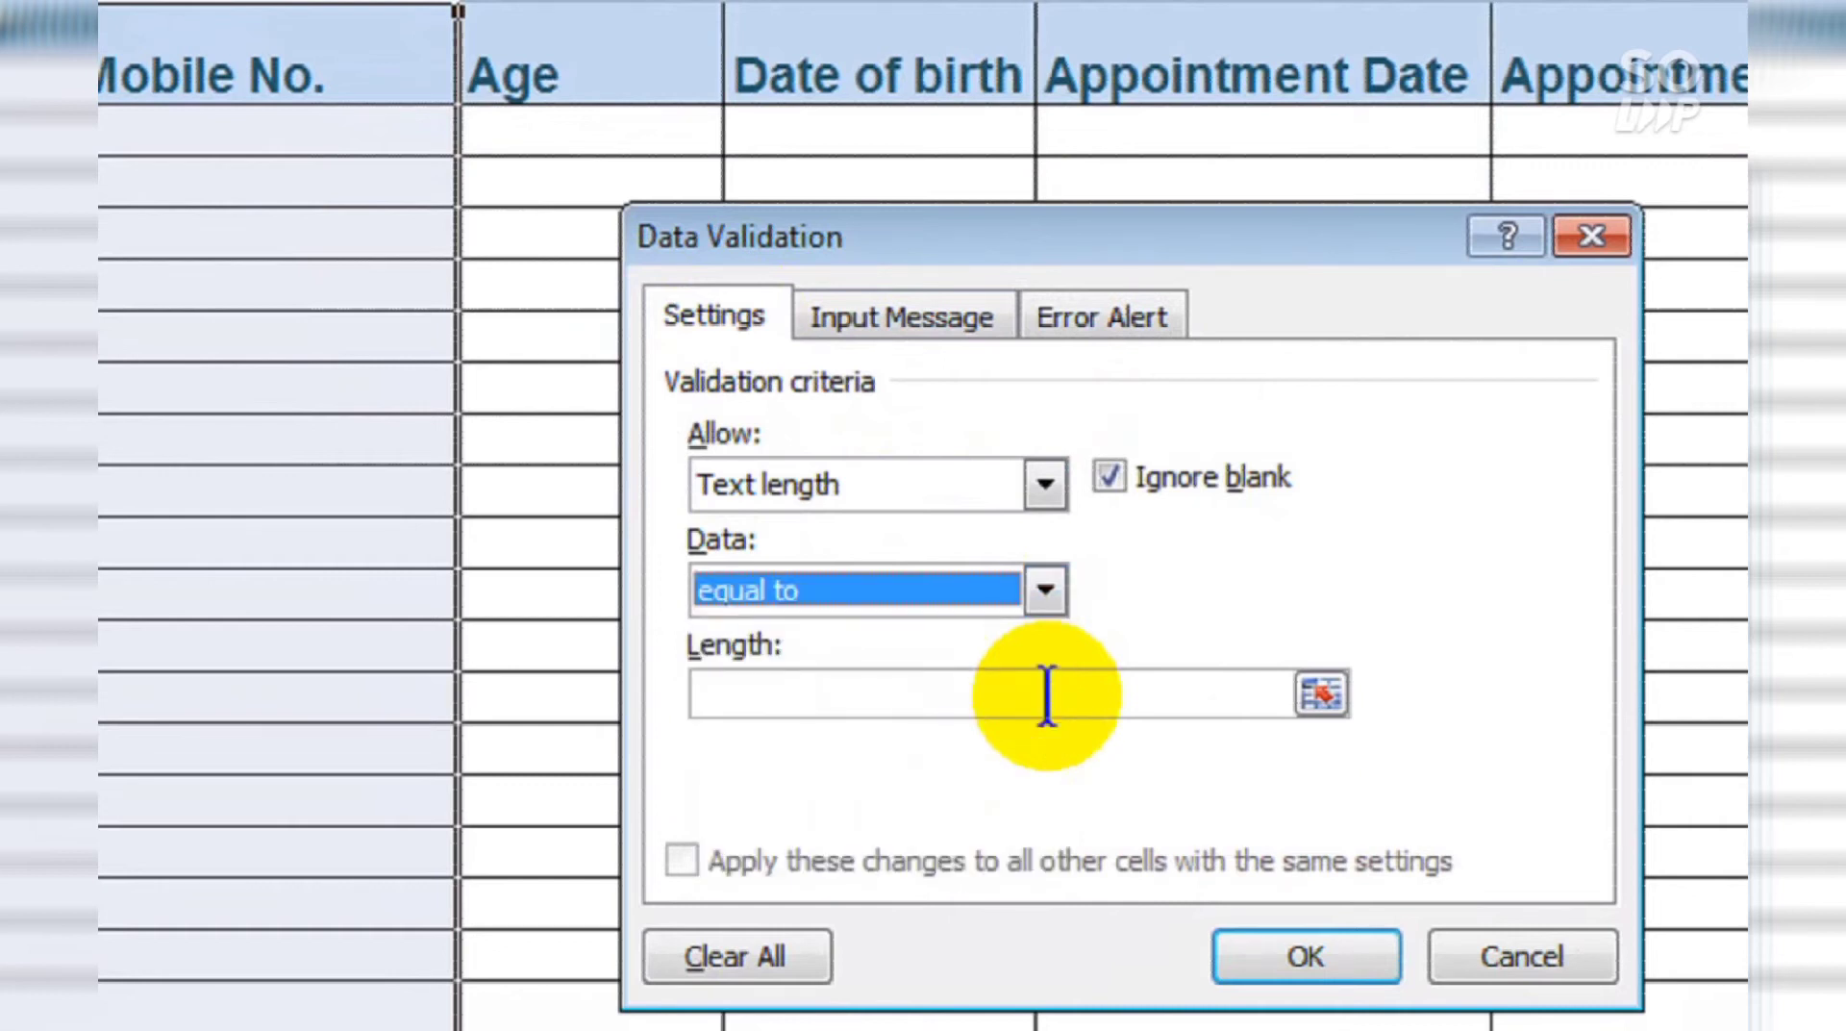
left_click(1047, 694)
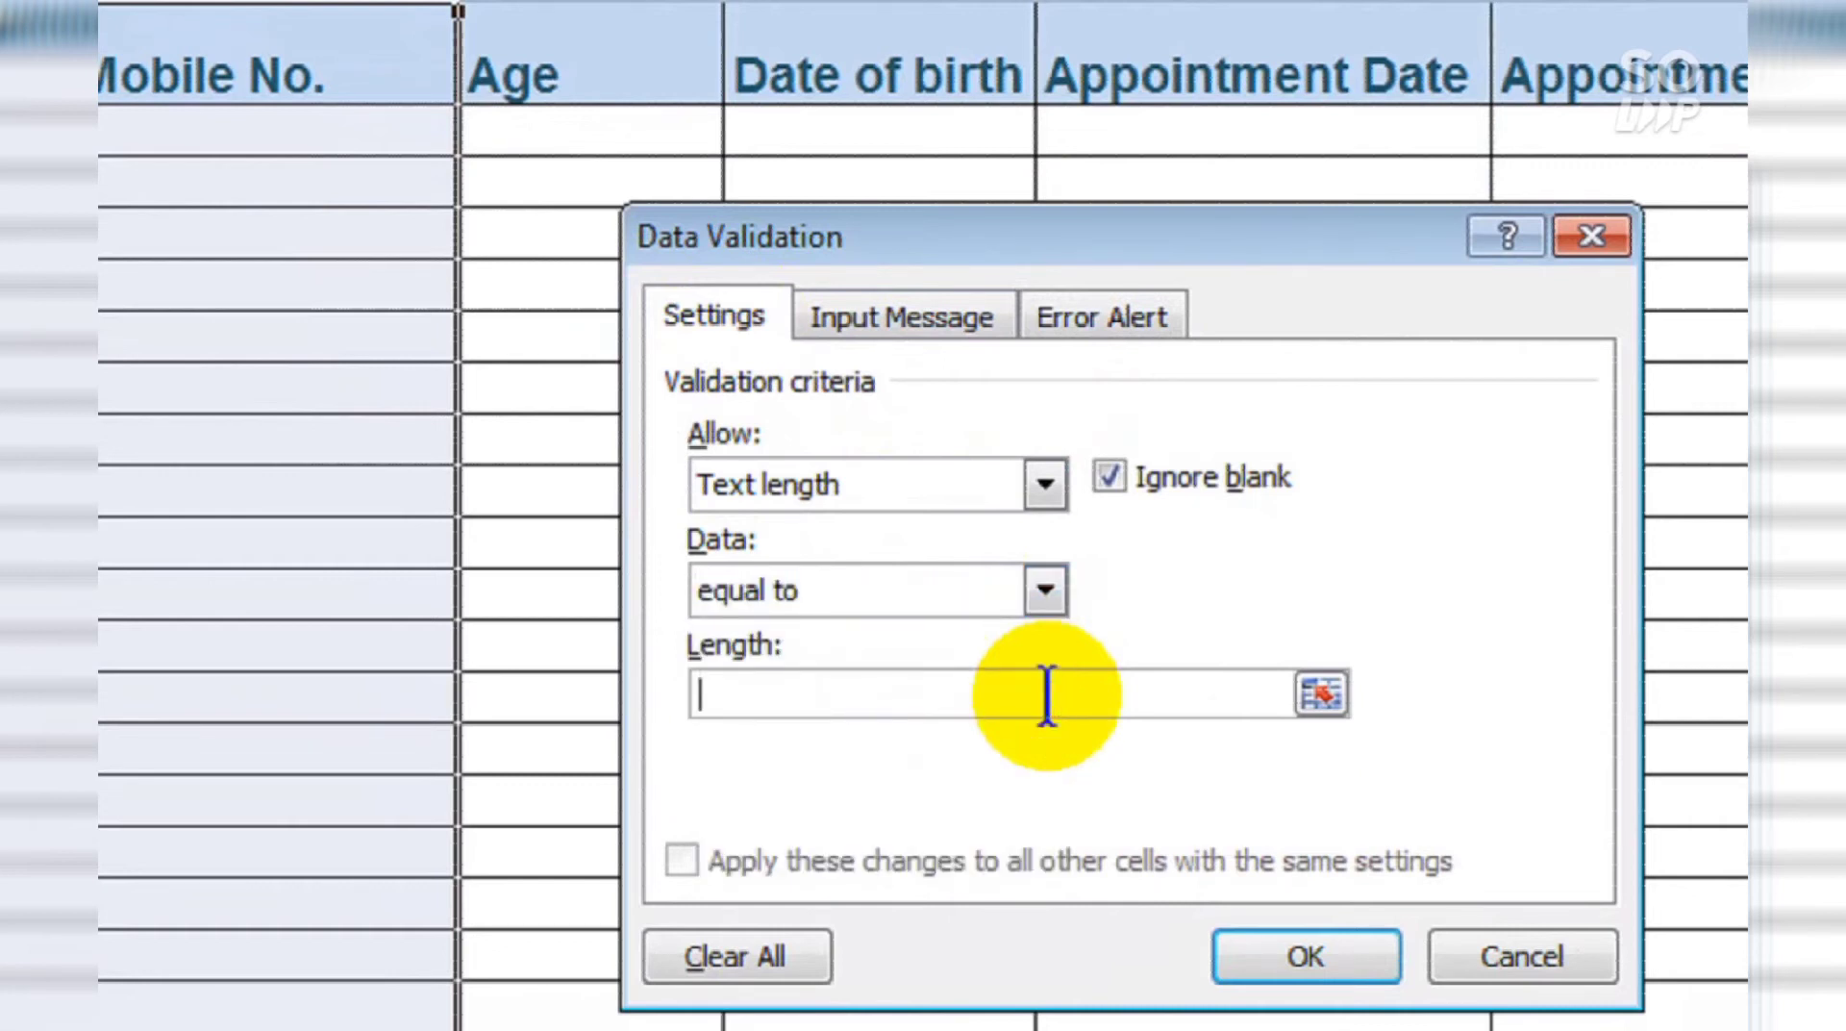
type("10")
Step: Apply the rule with a Stop alert 'Stop it': 'Stop typing text in Place of Mobile number'
left_click(1084, 320)
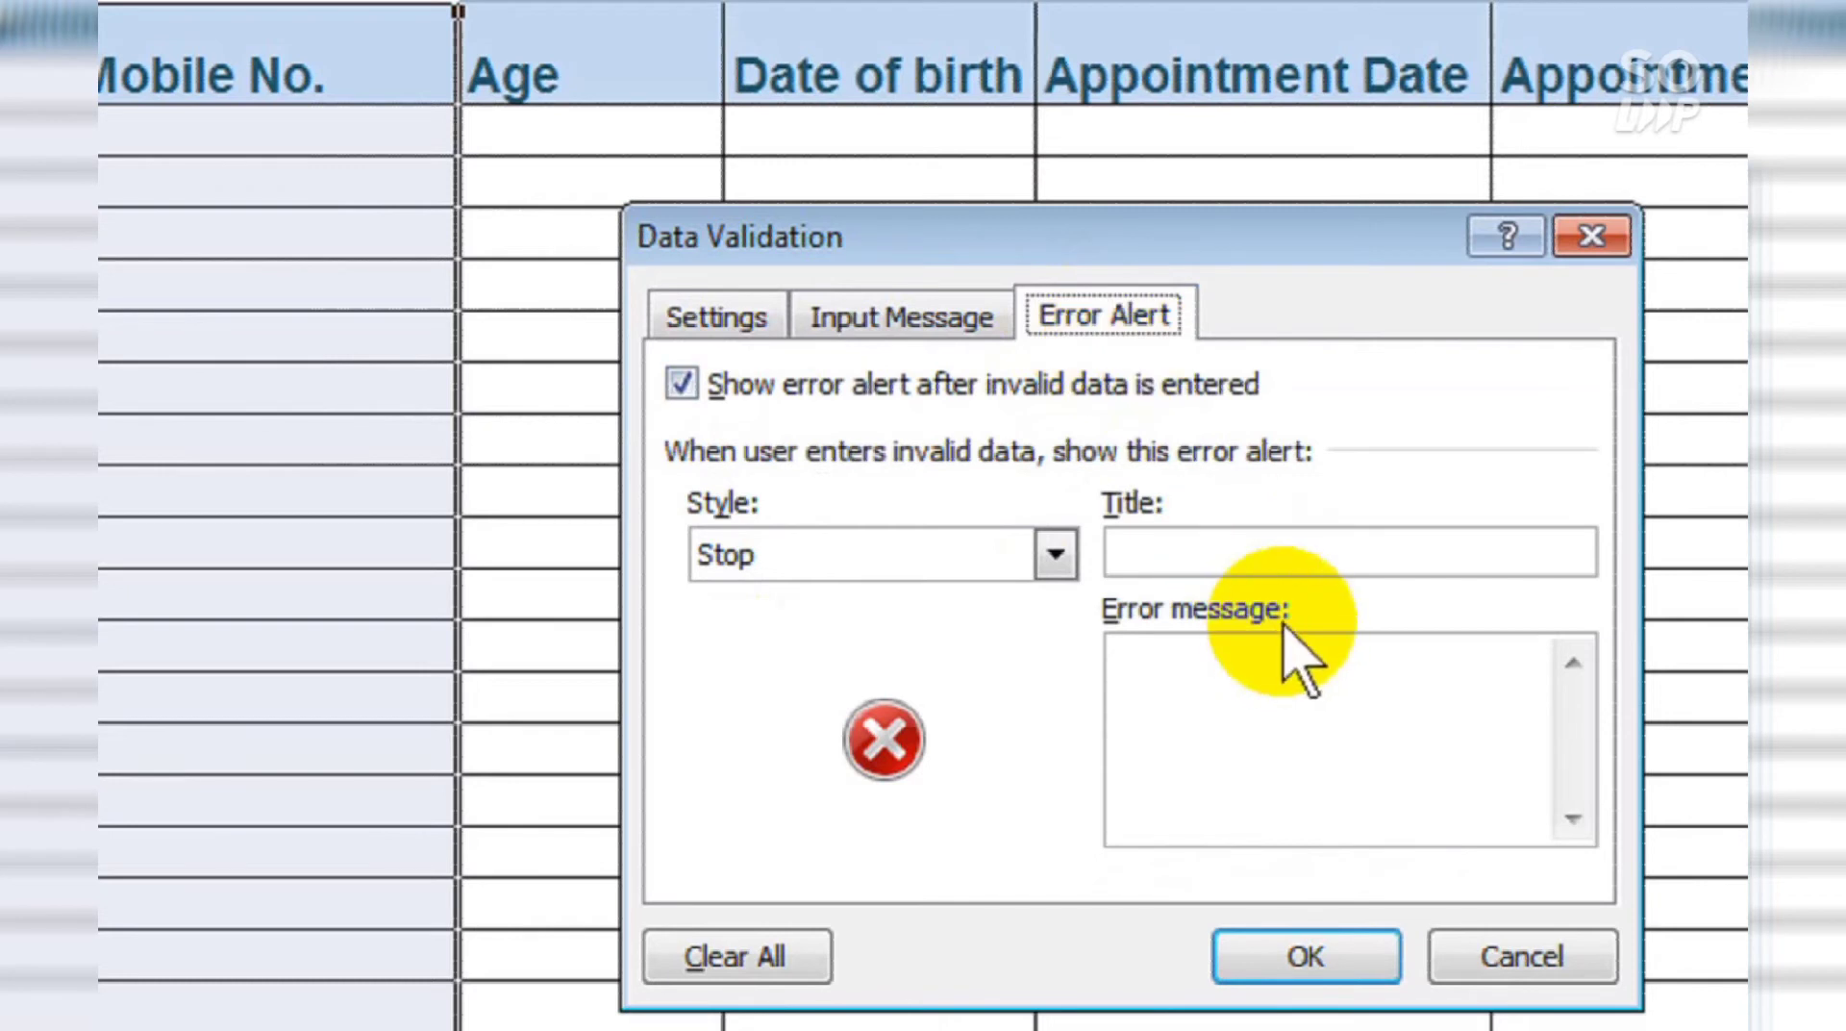
left_click(1274, 554)
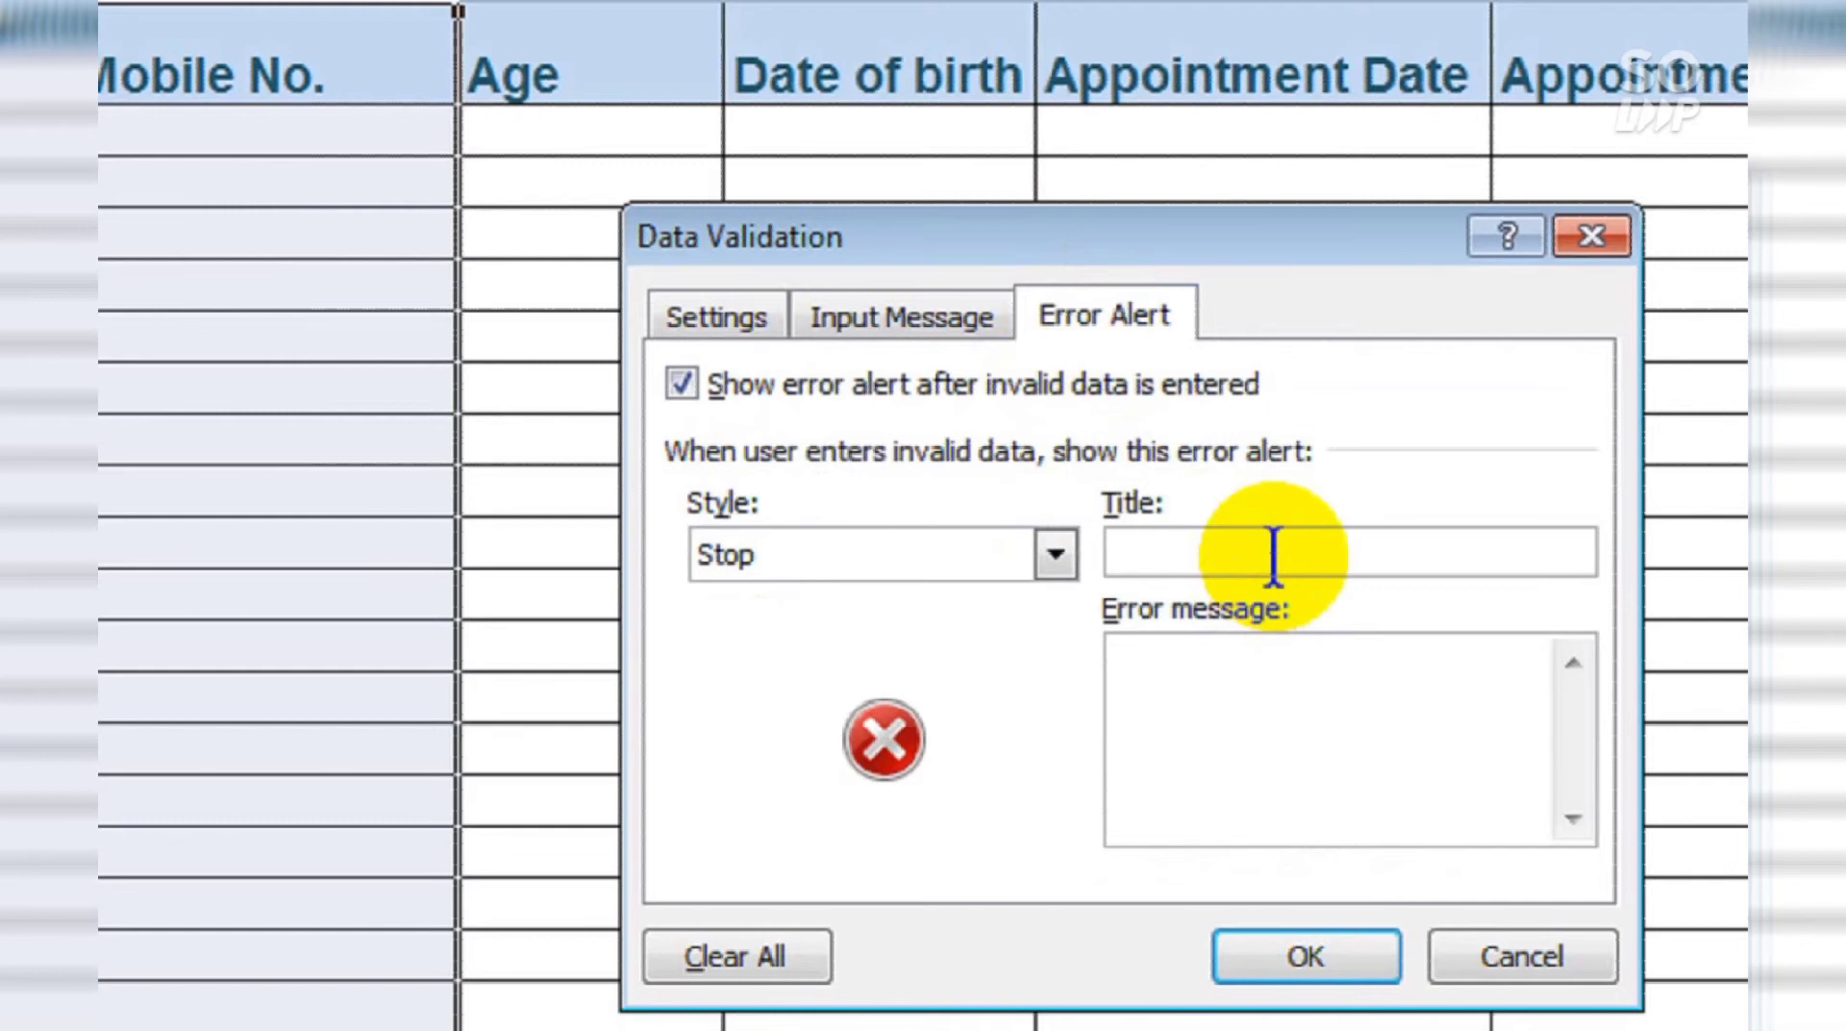
type("Stop it")
left_click(1325, 746)
type("Stop")
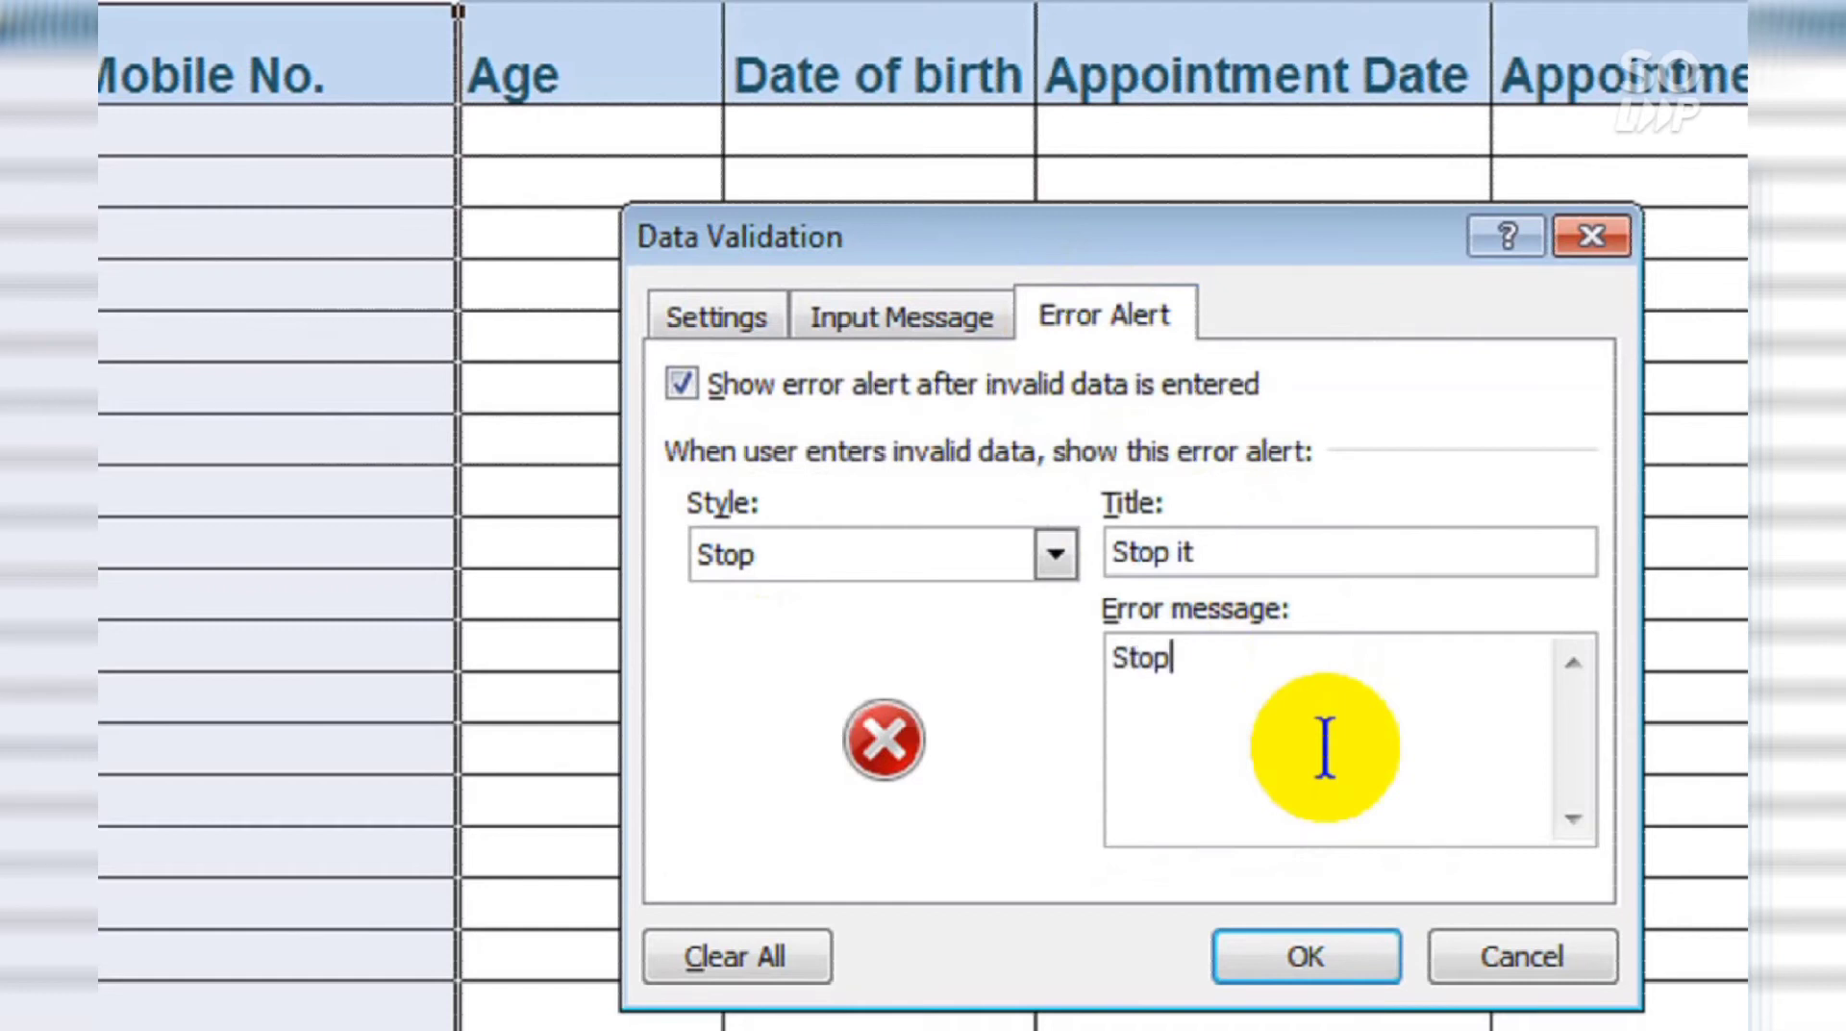
type(" typing t")
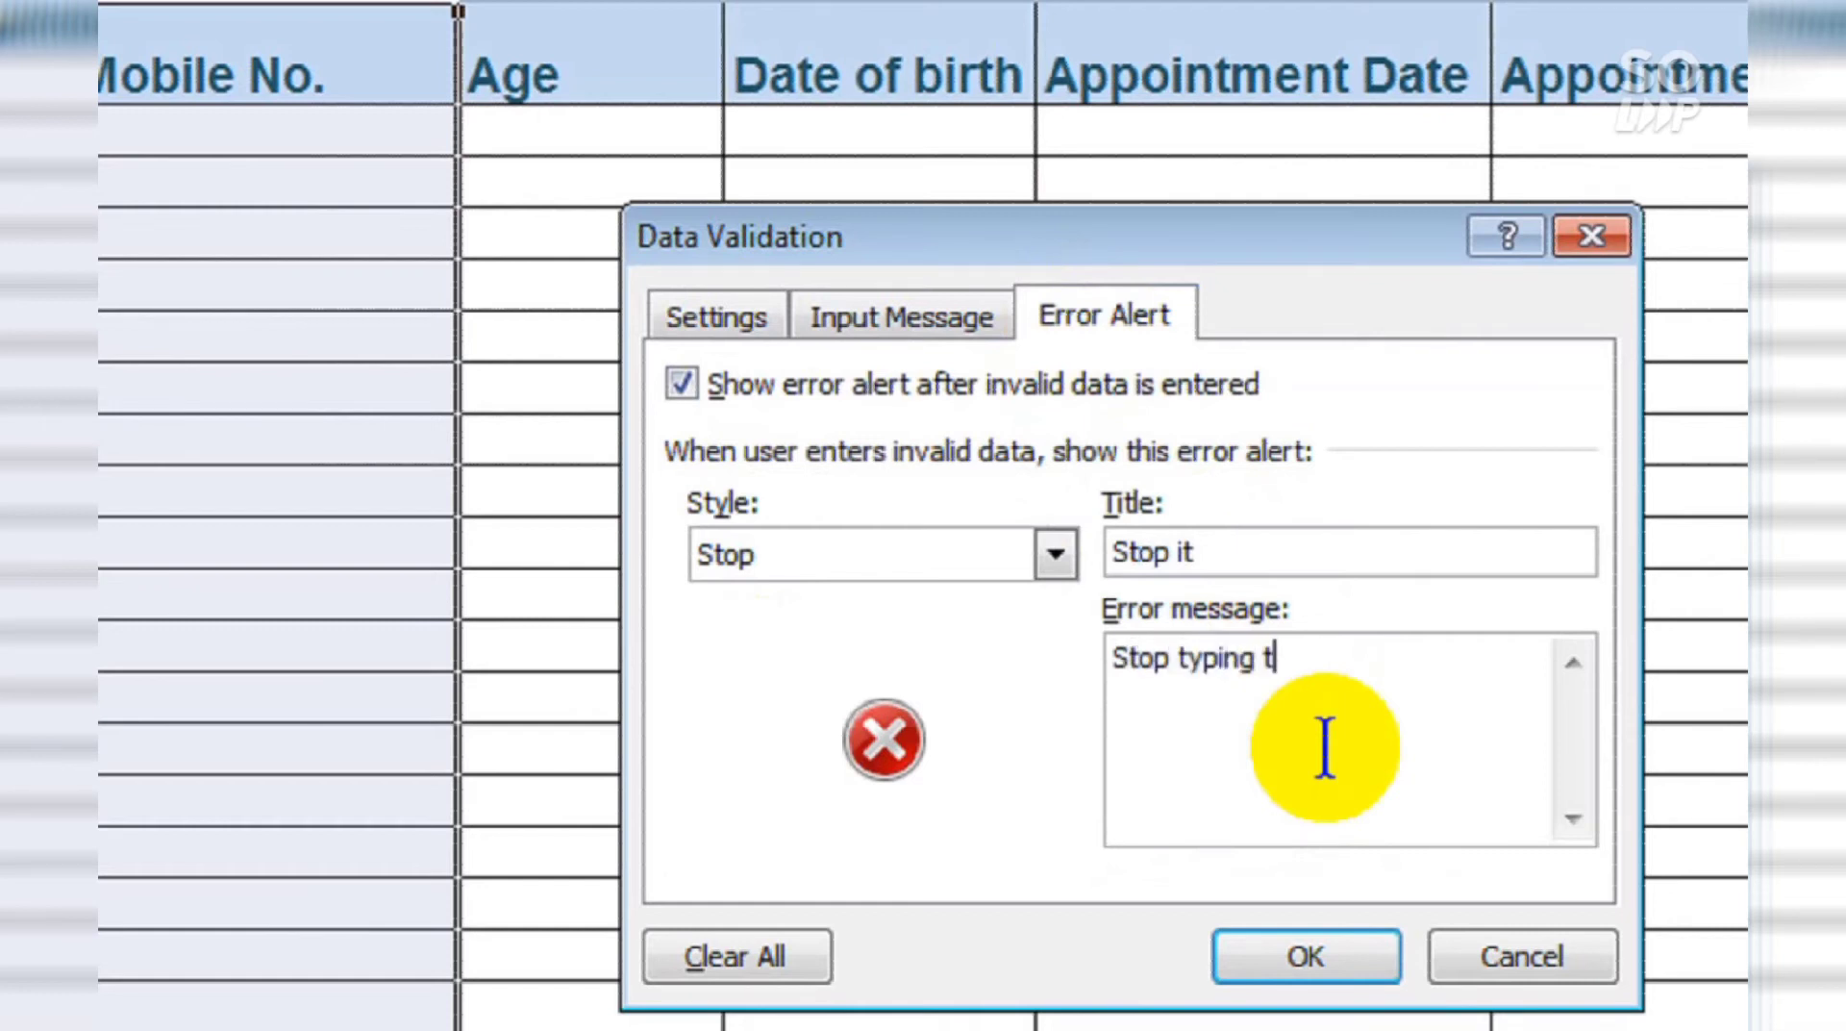
type("ext in Pla")
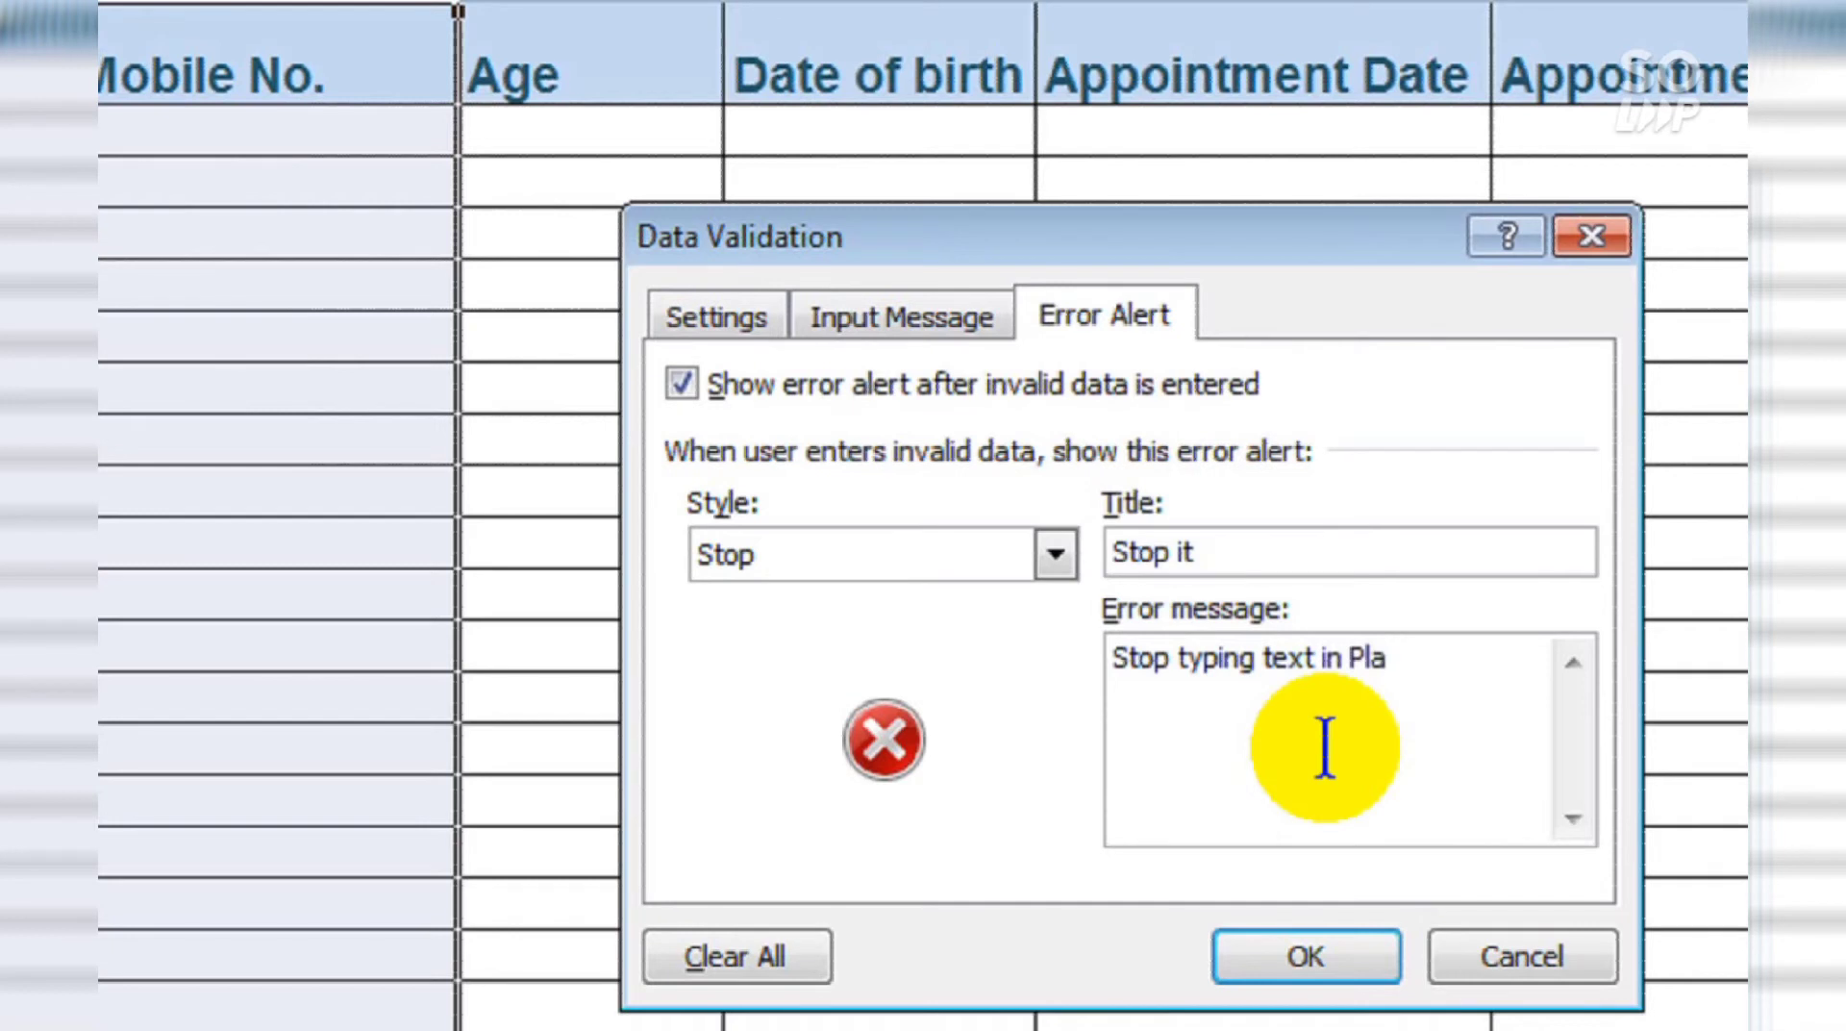
type("ce of Mobile ")
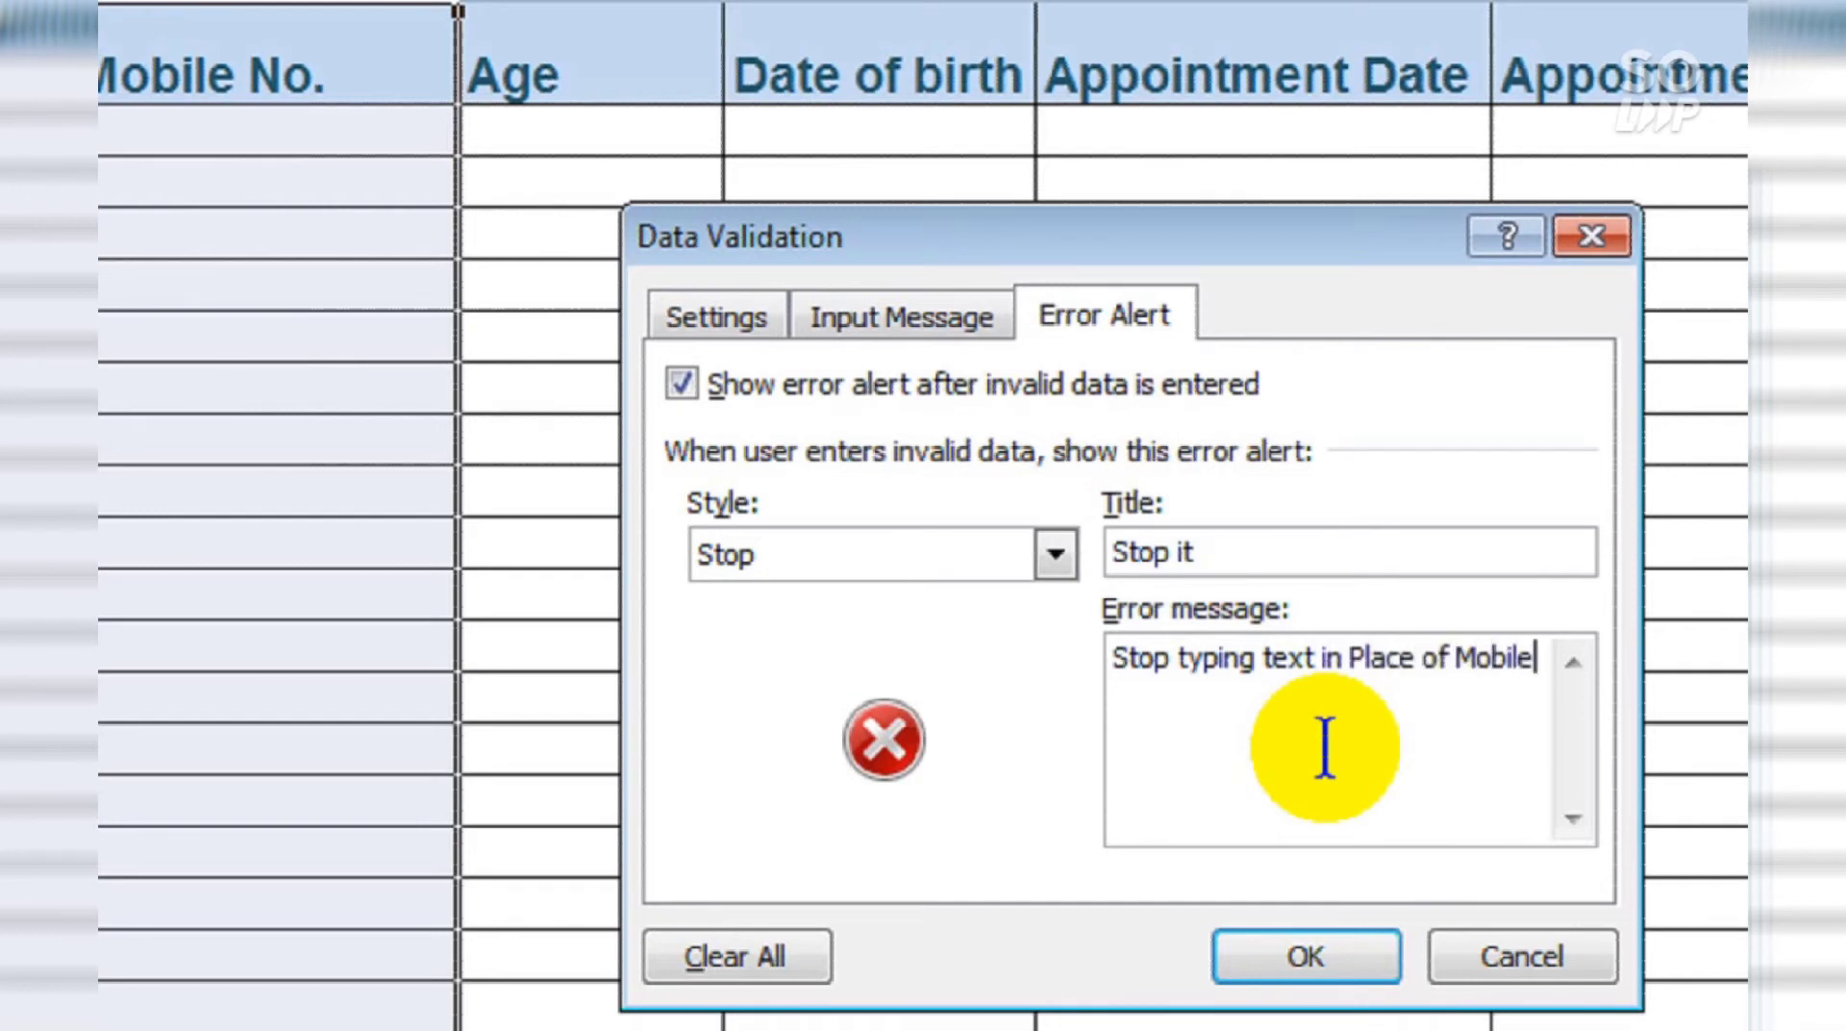
type("number")
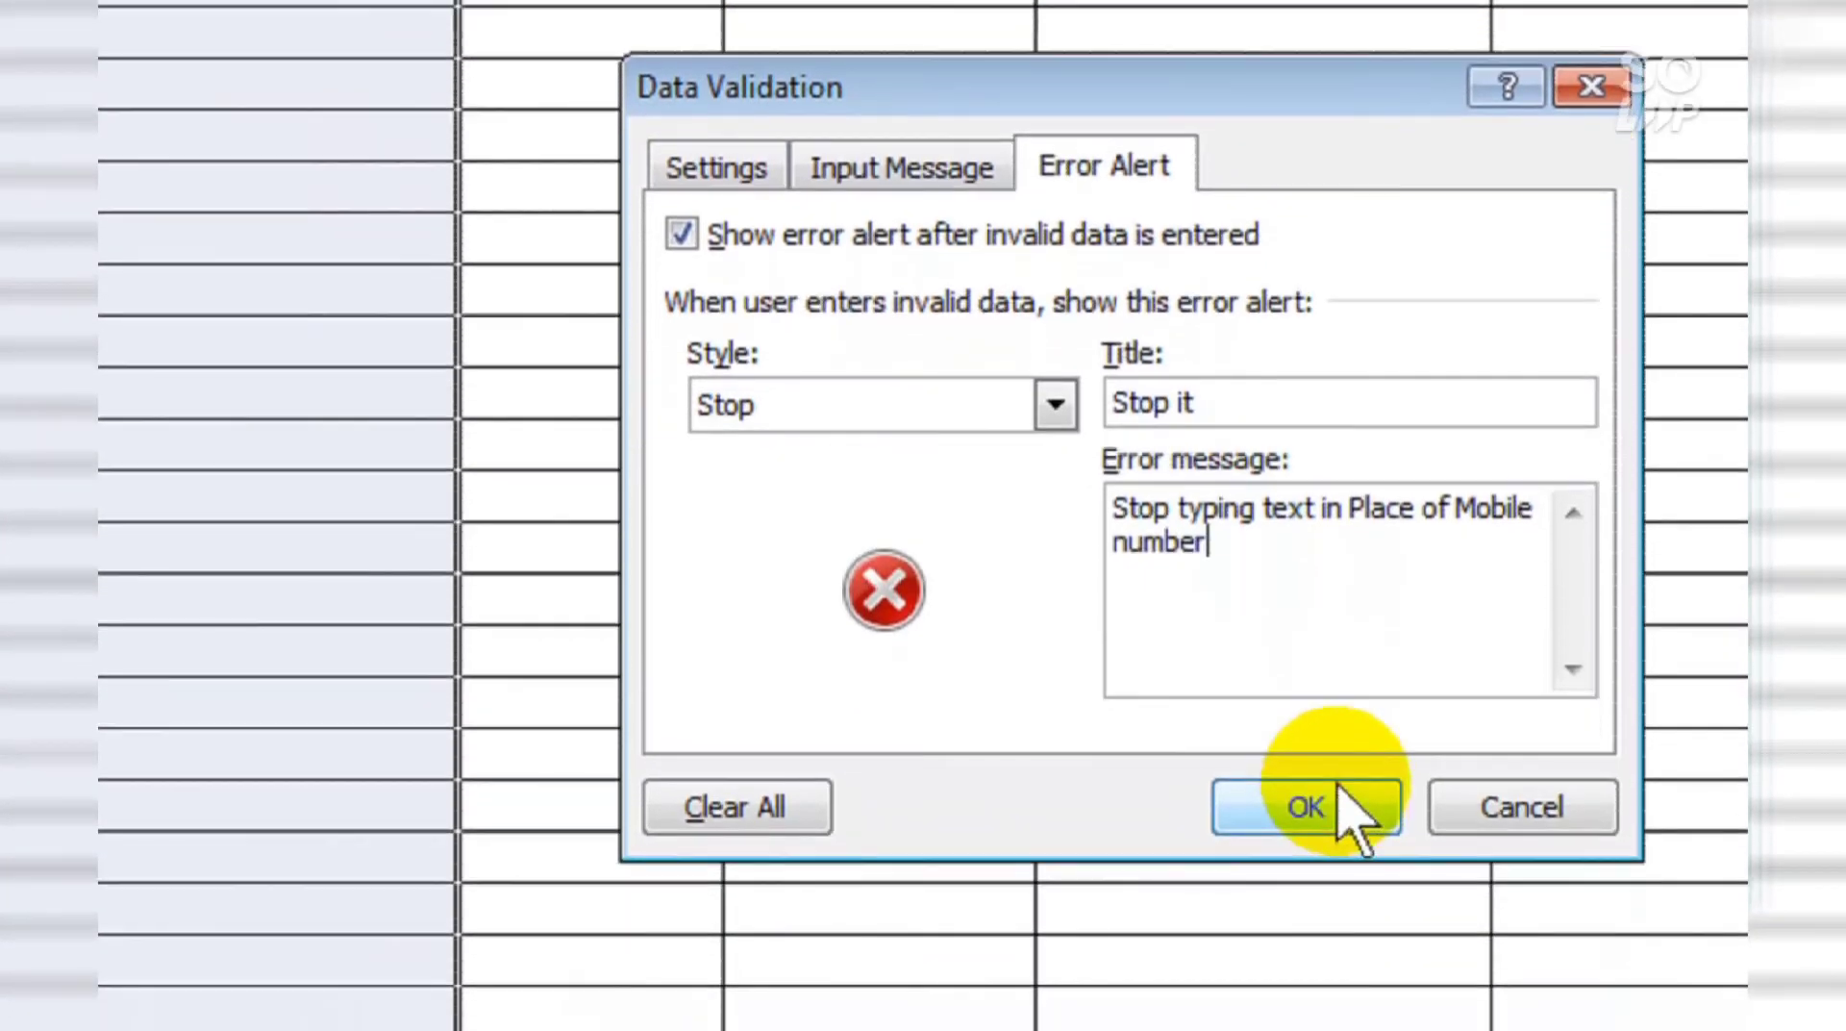
left_click(1342, 787)
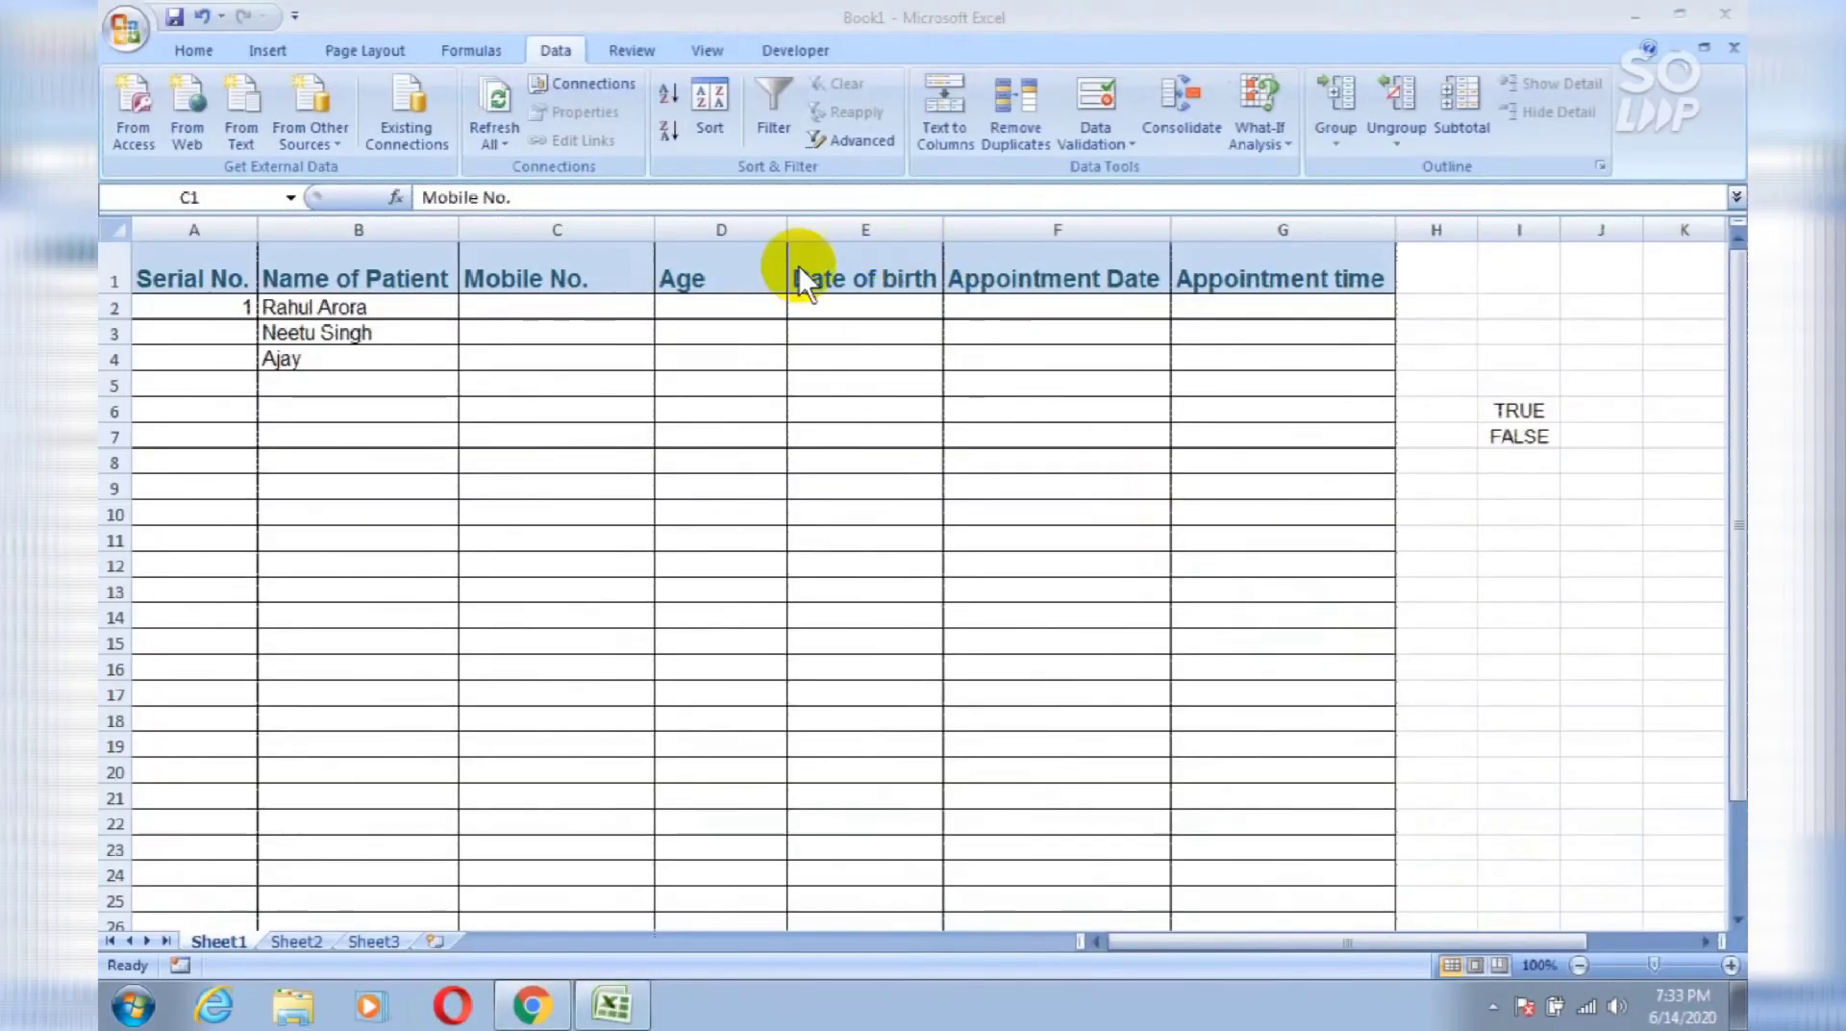
Step: Enter a valid 10-digit mobile number in C2 and test a 12-digit number in C3
key("ctrl+space")
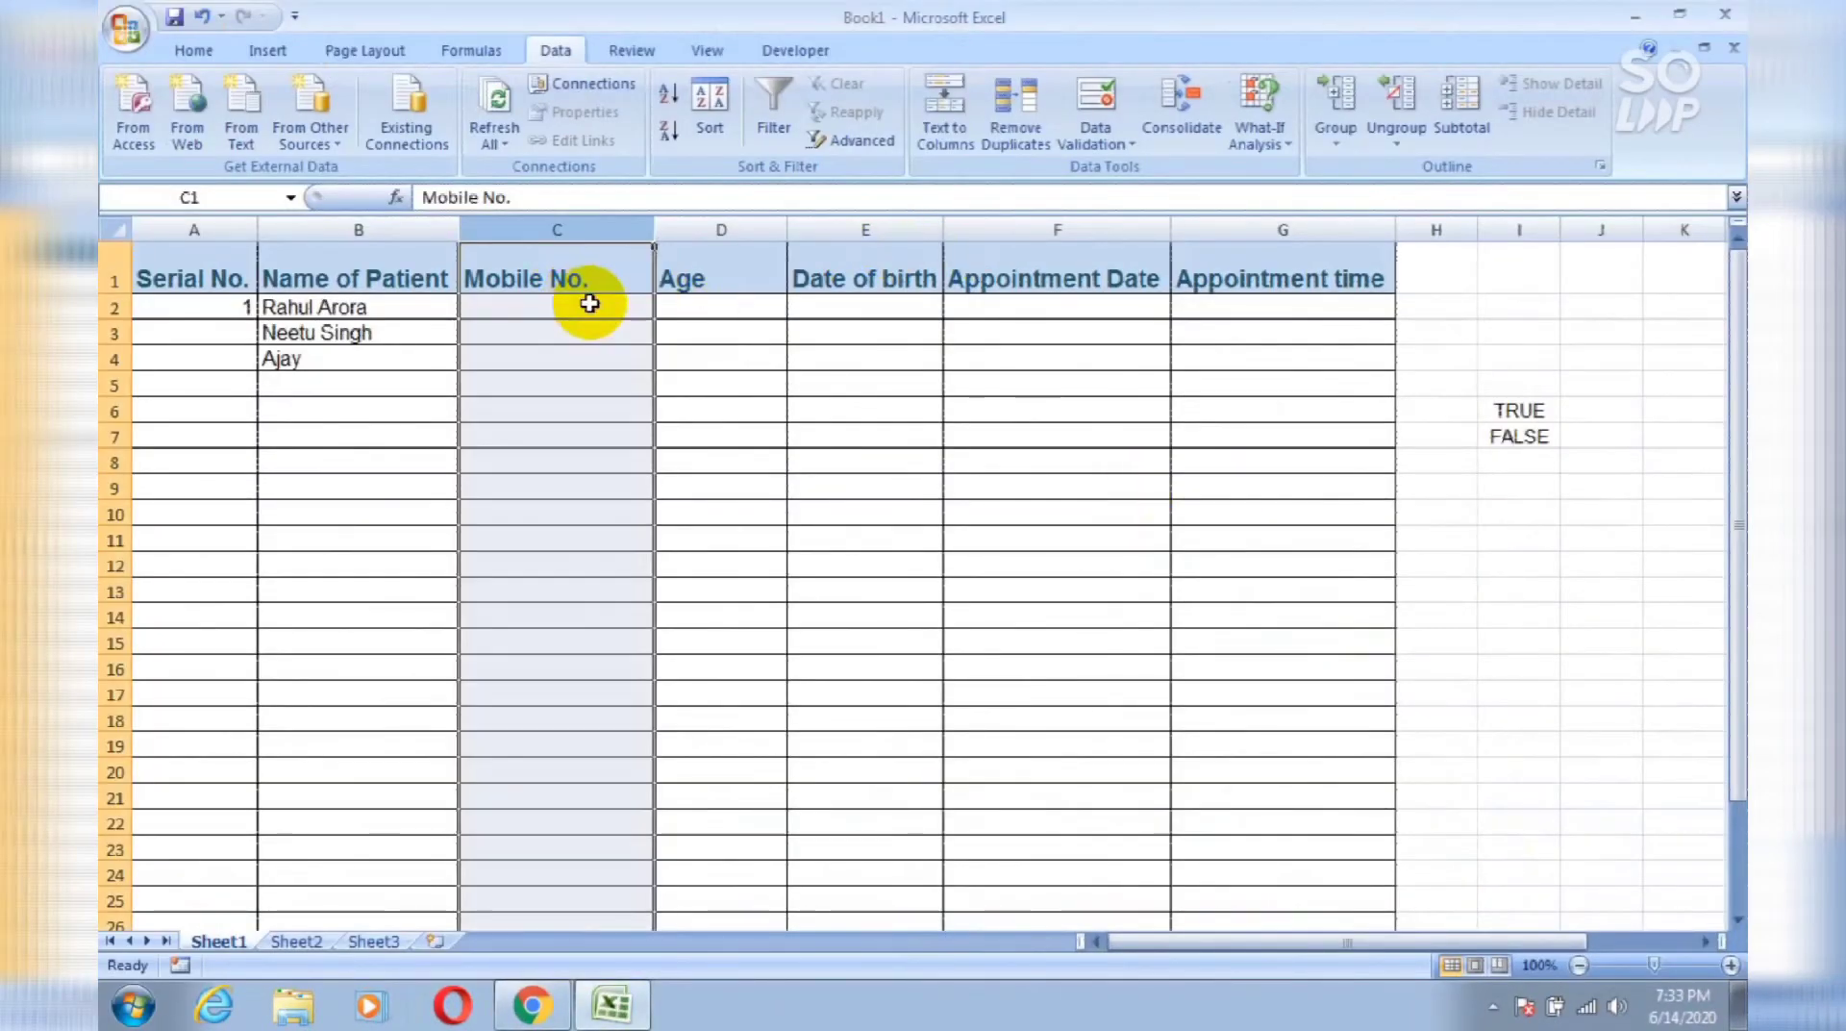
left_click(590, 304)
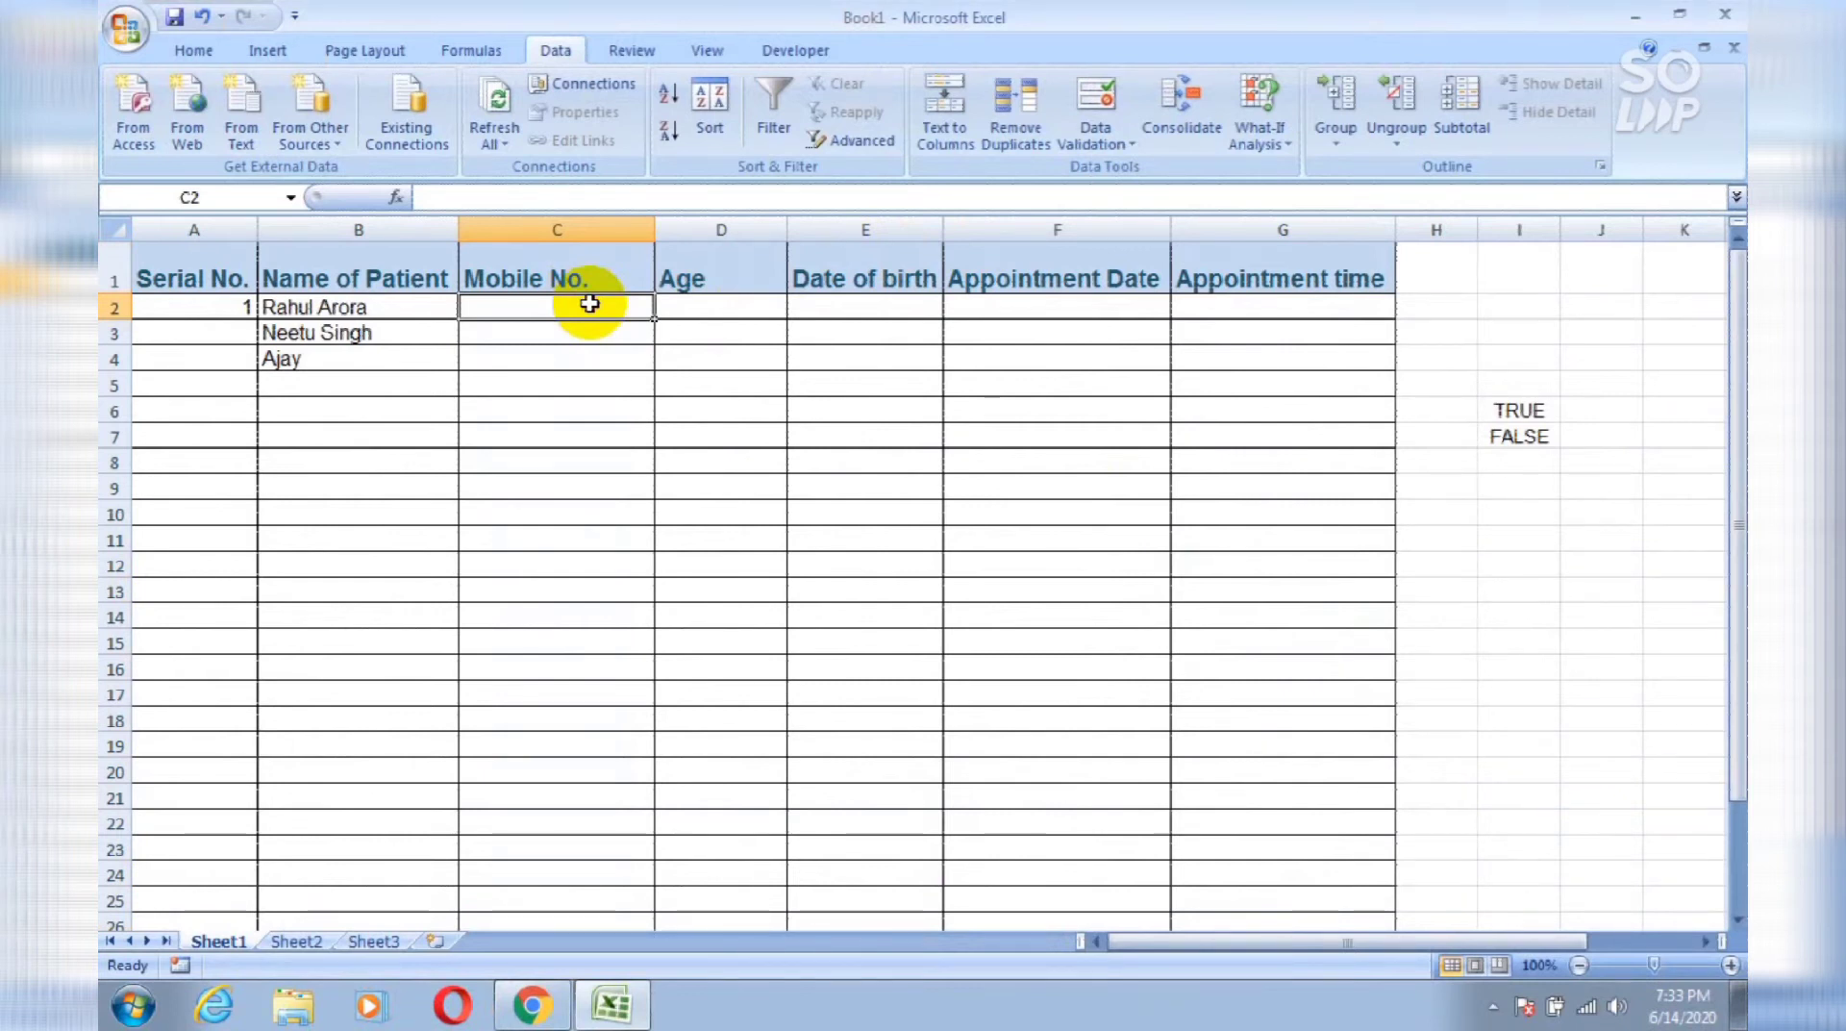
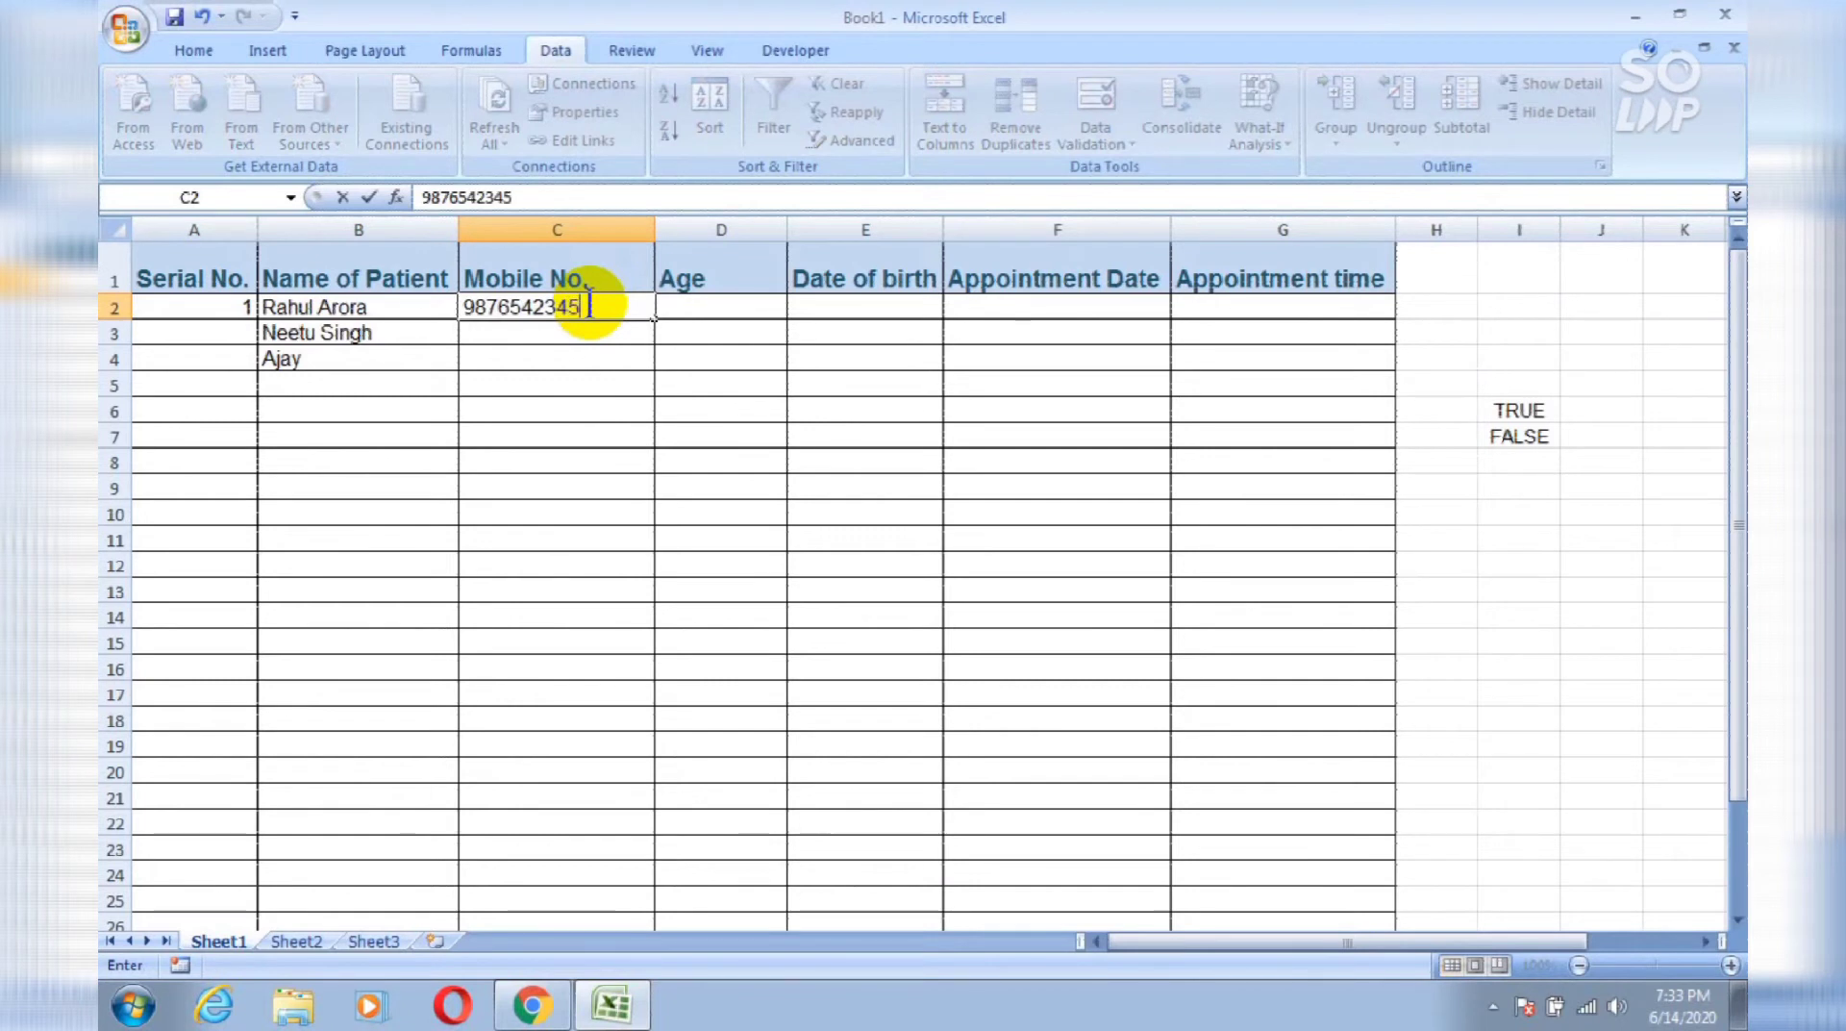
key("Return")
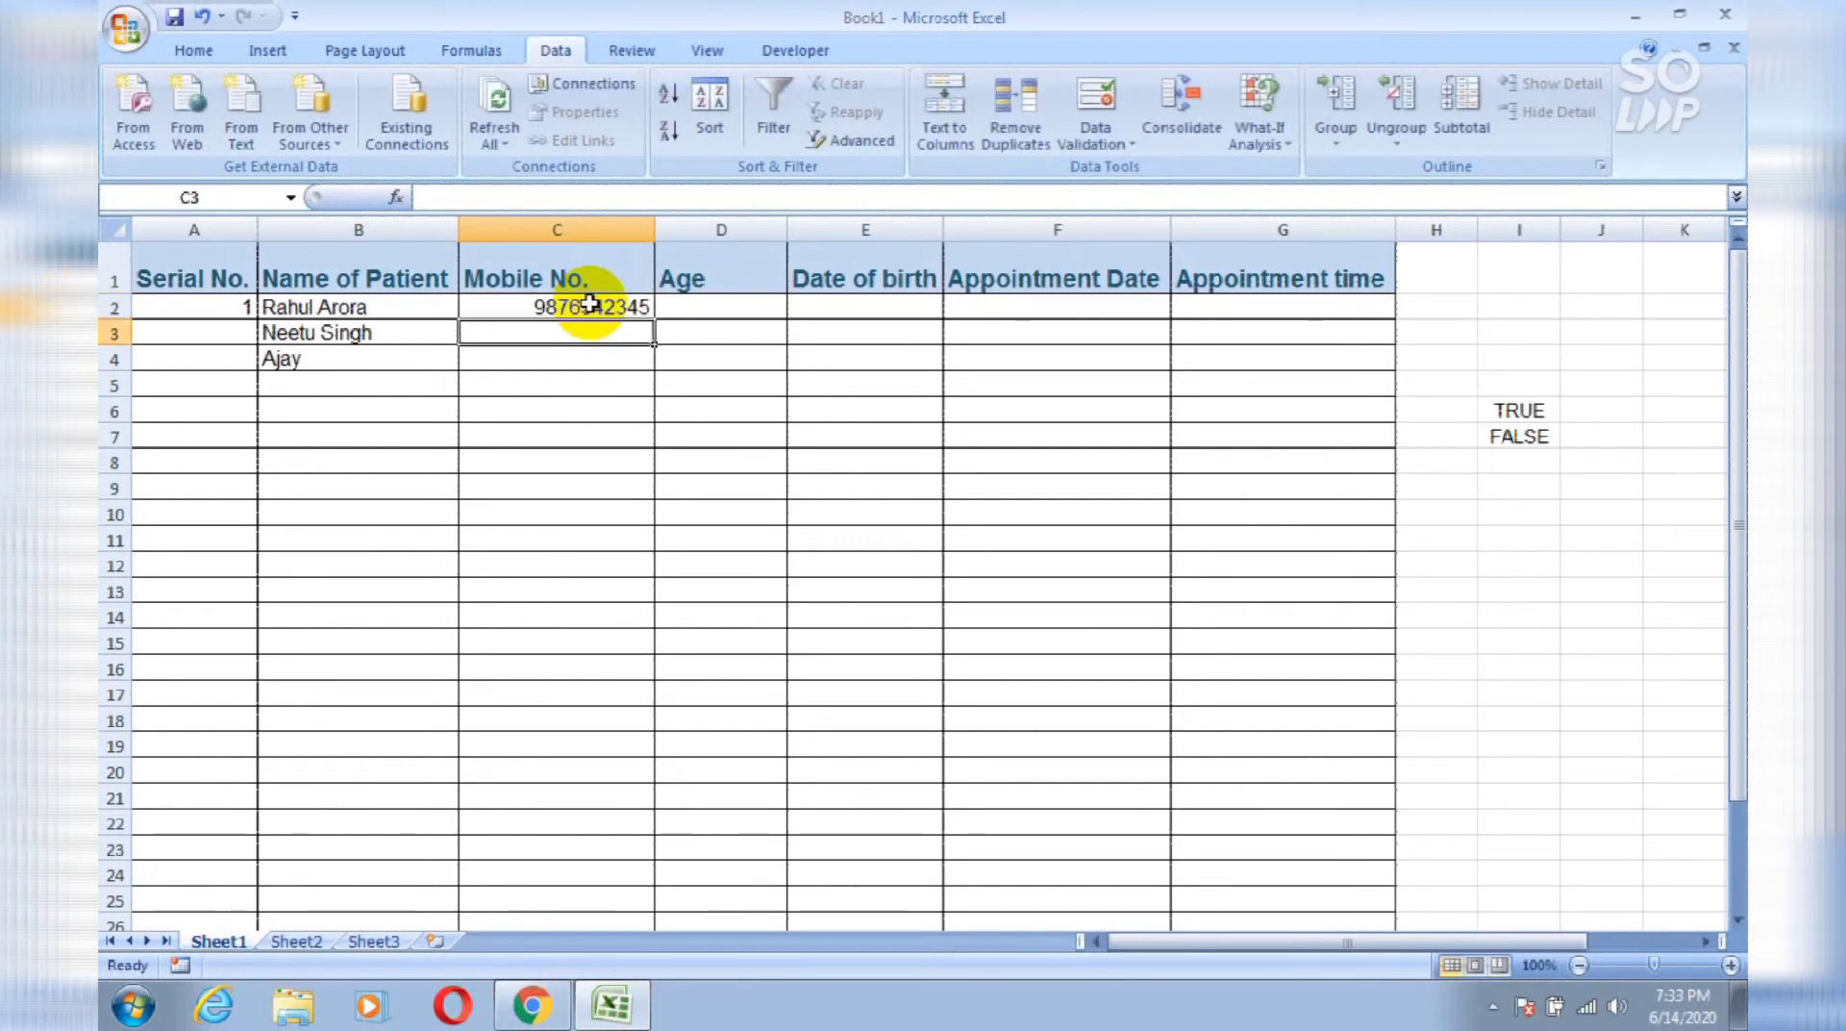
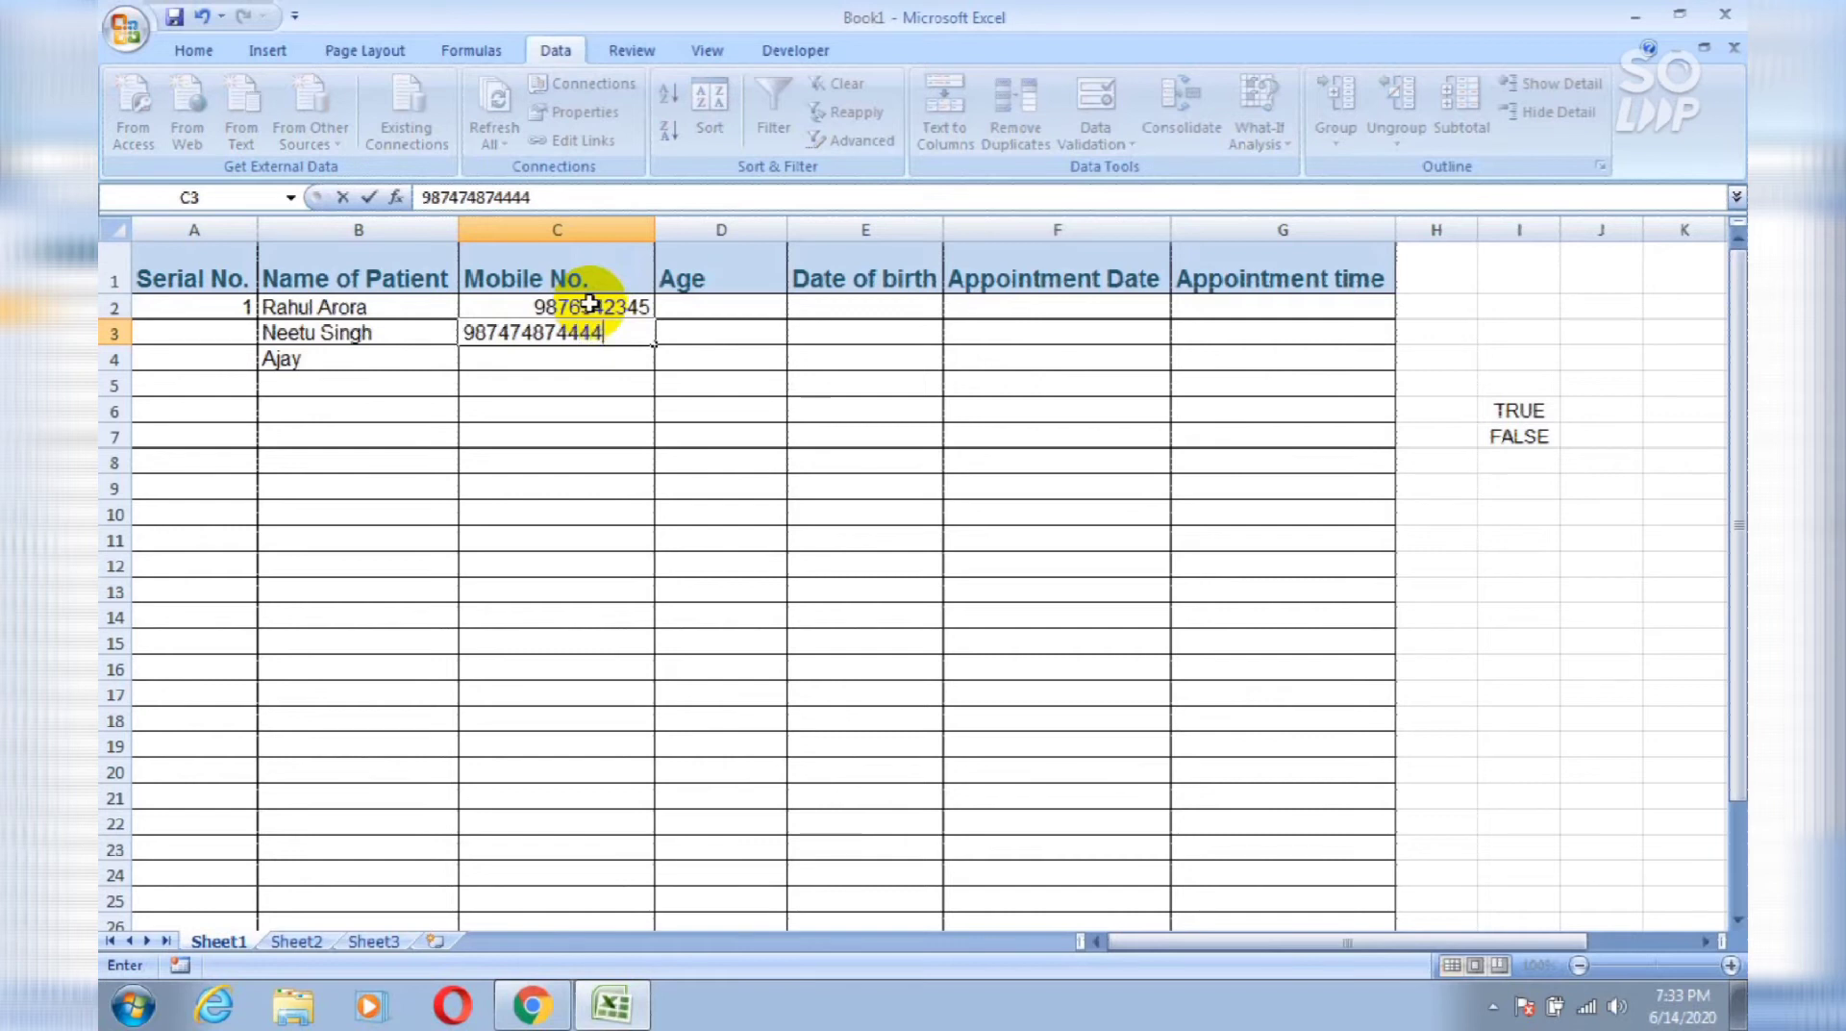
key("Return")
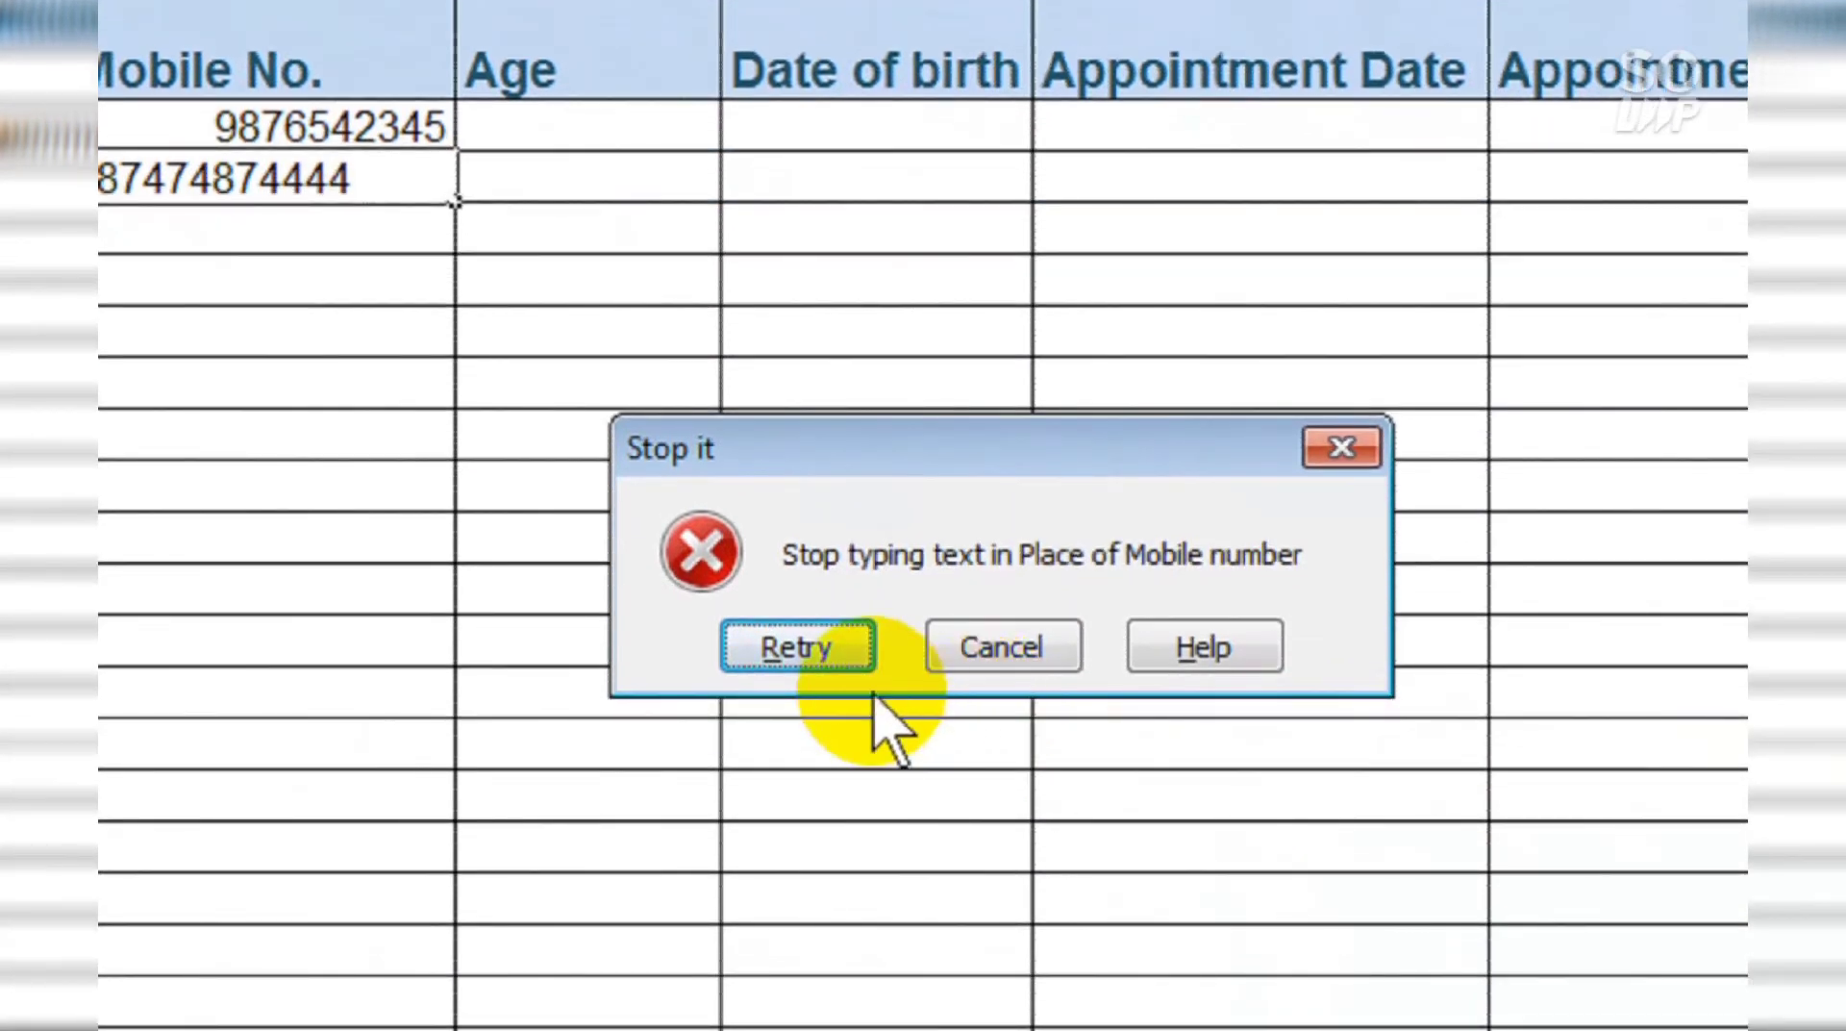
left_click(794, 648)
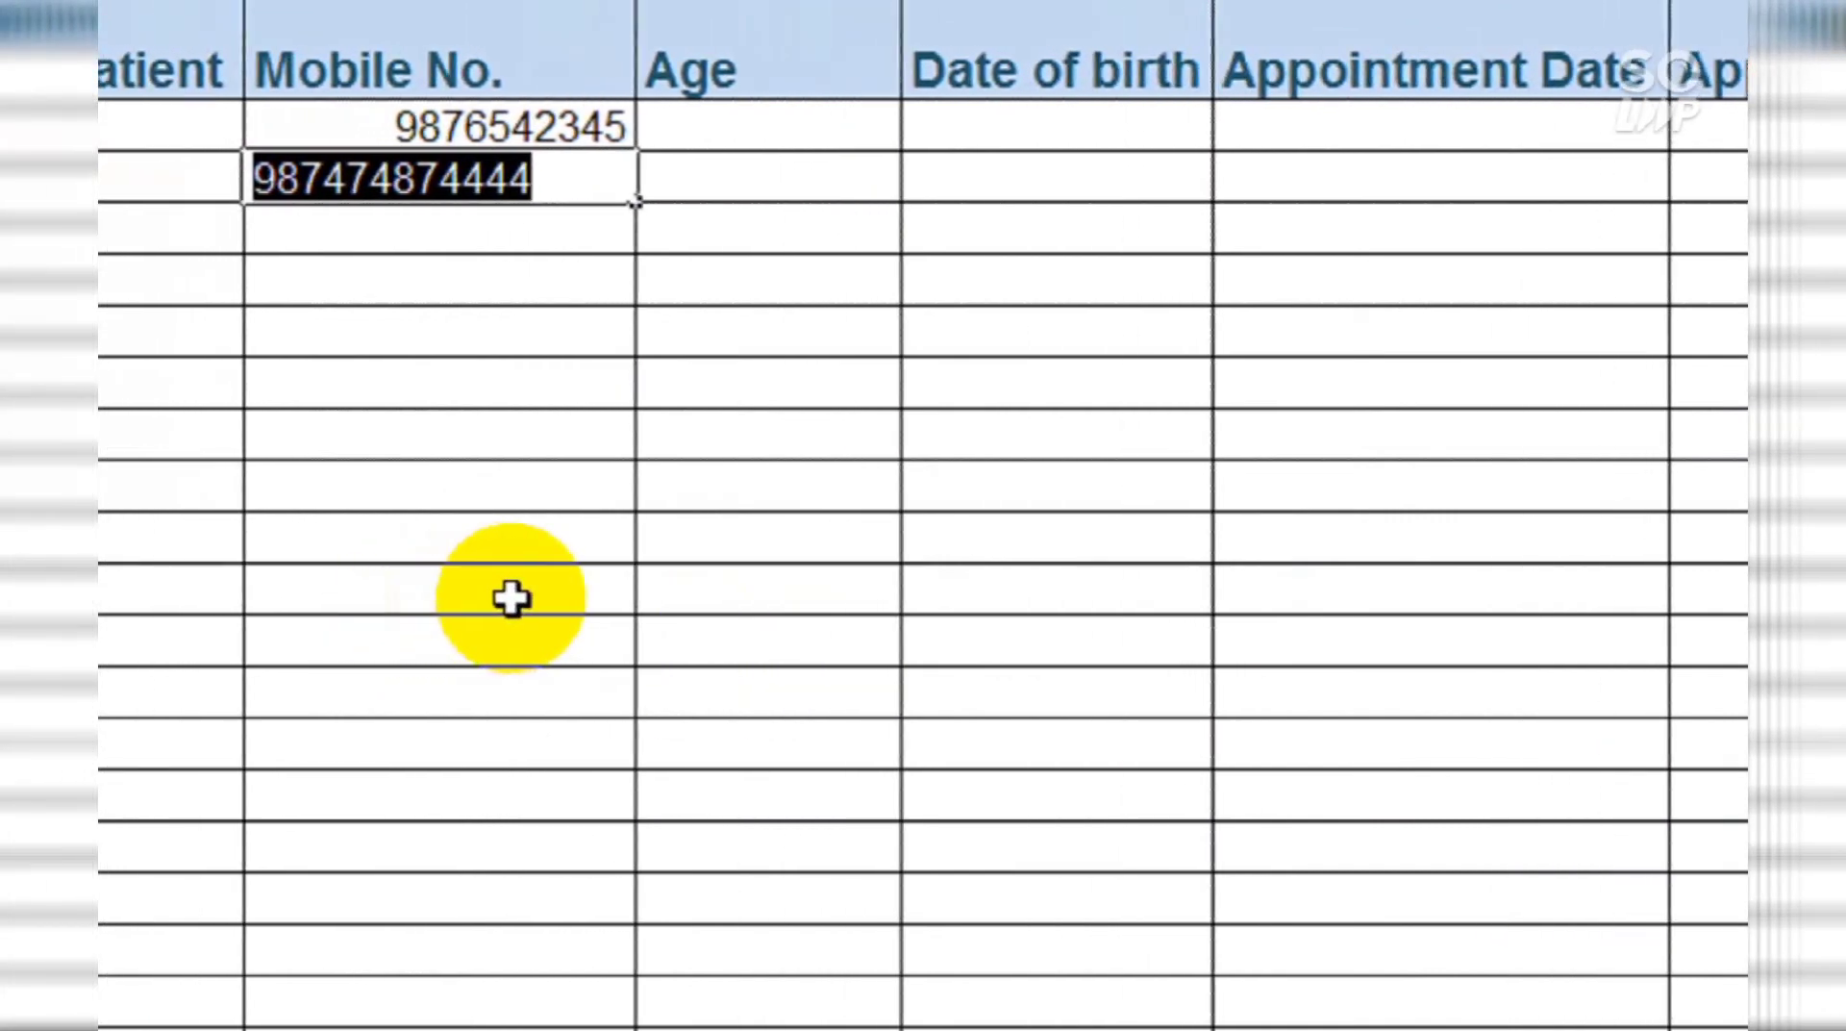
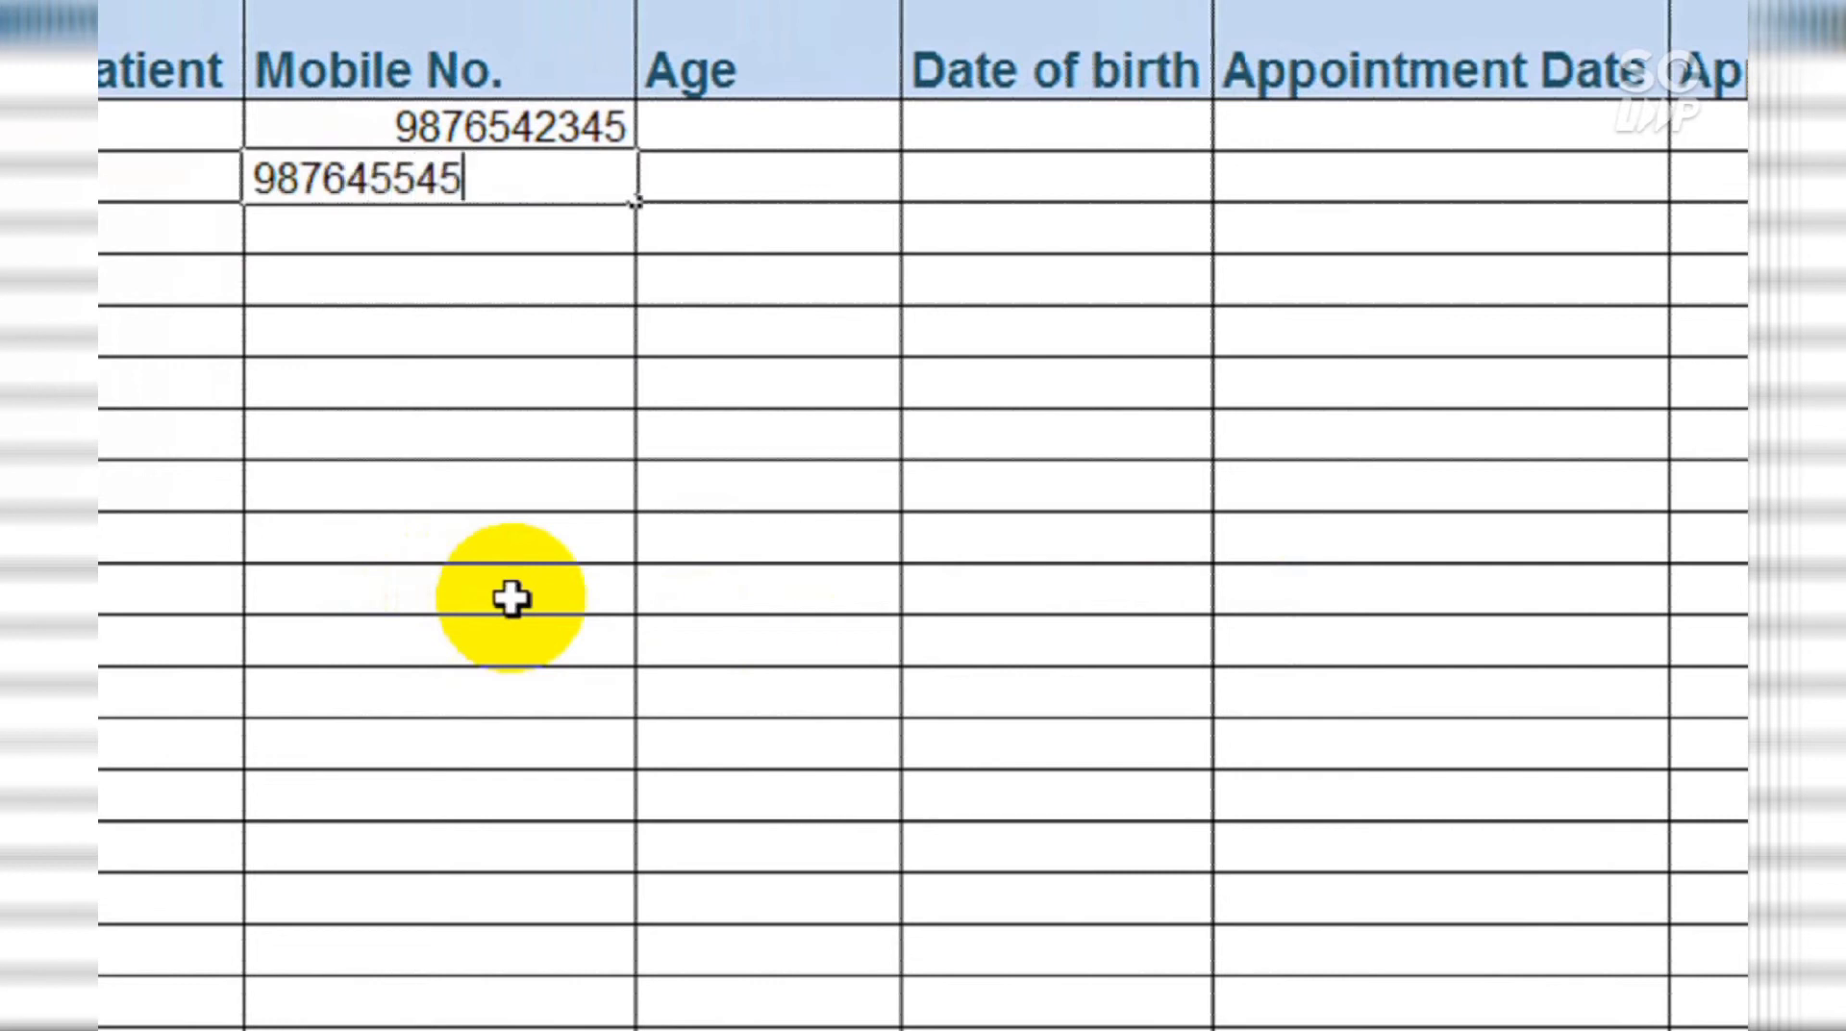
key("Return")
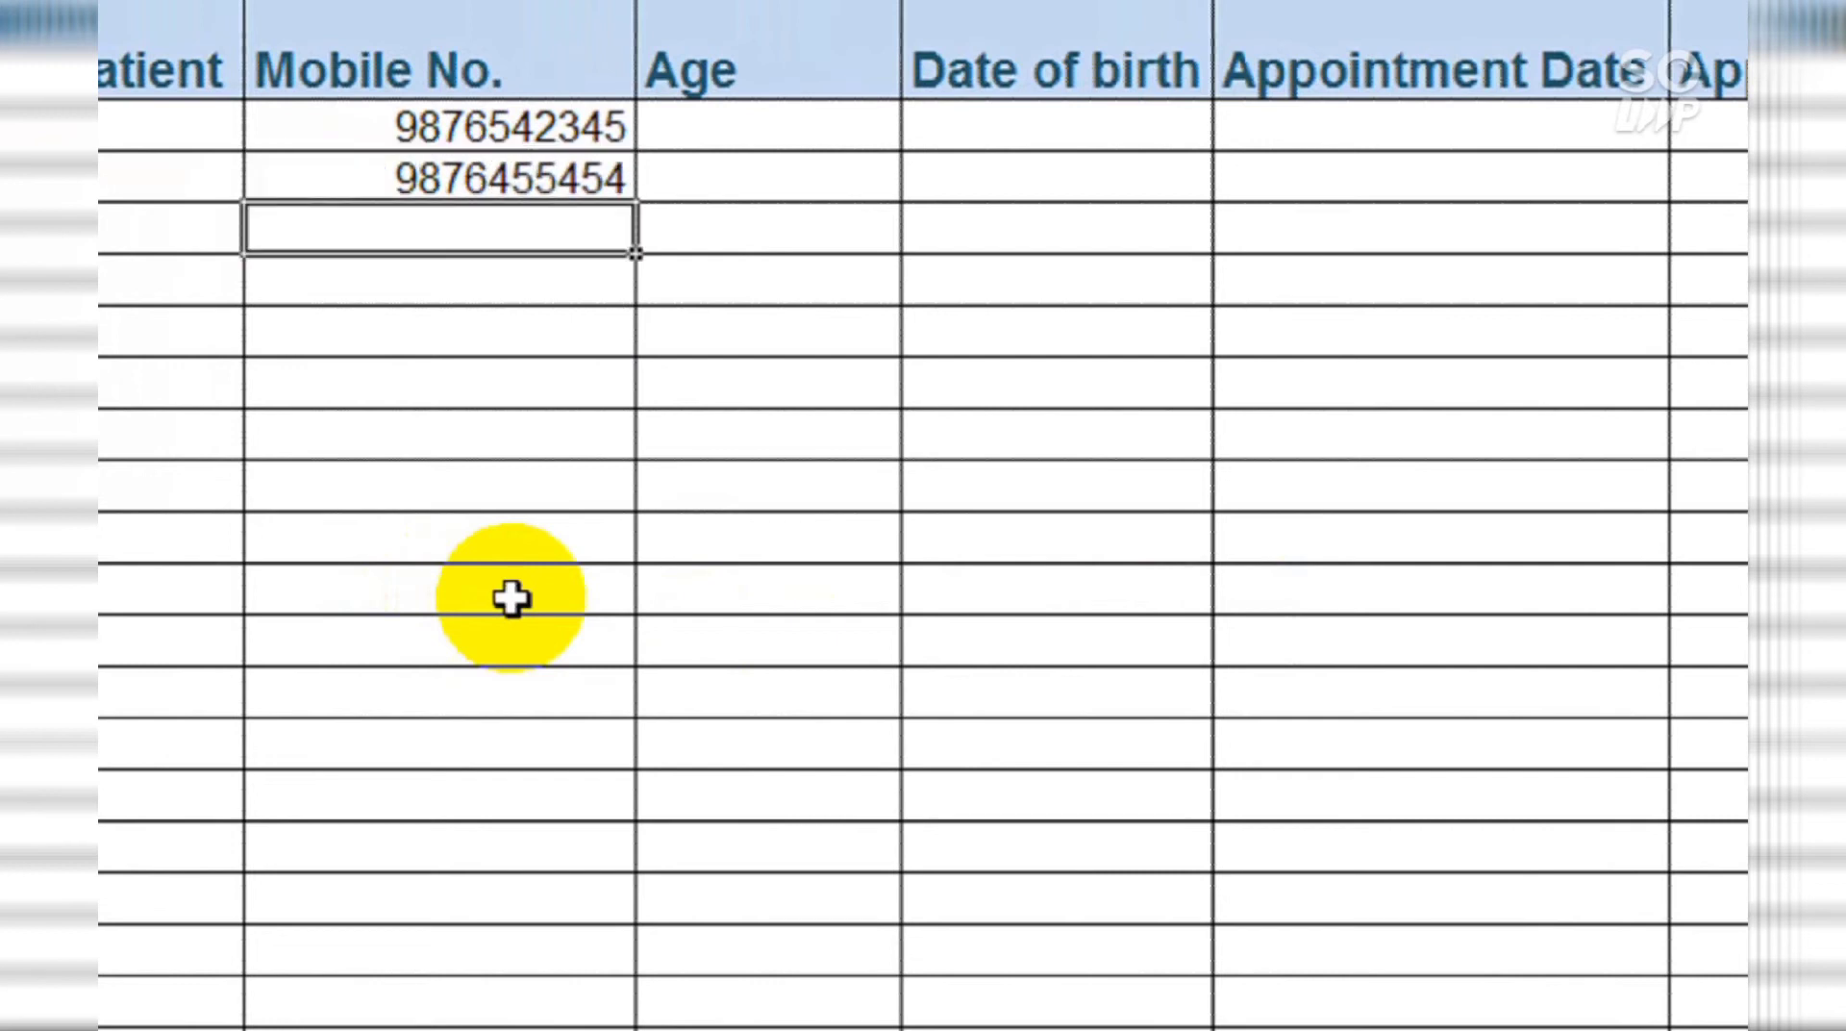
type("shee")
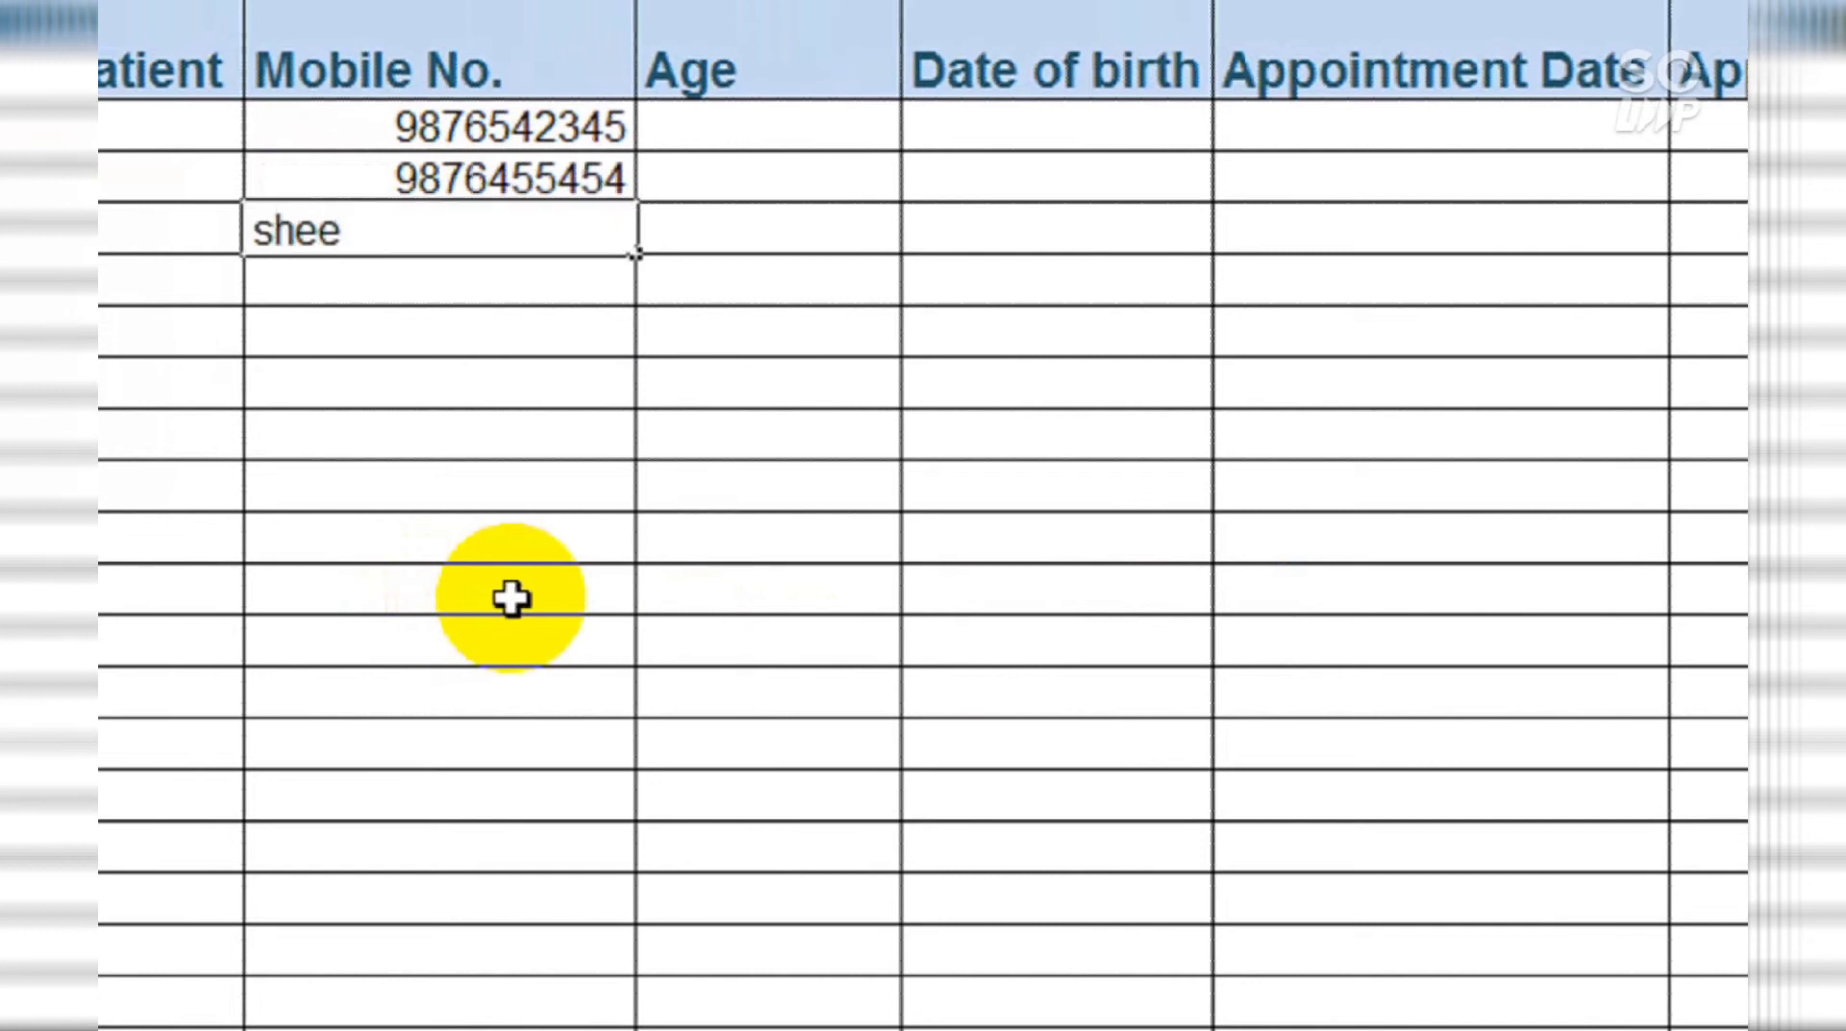
type("tal")
key("Return")
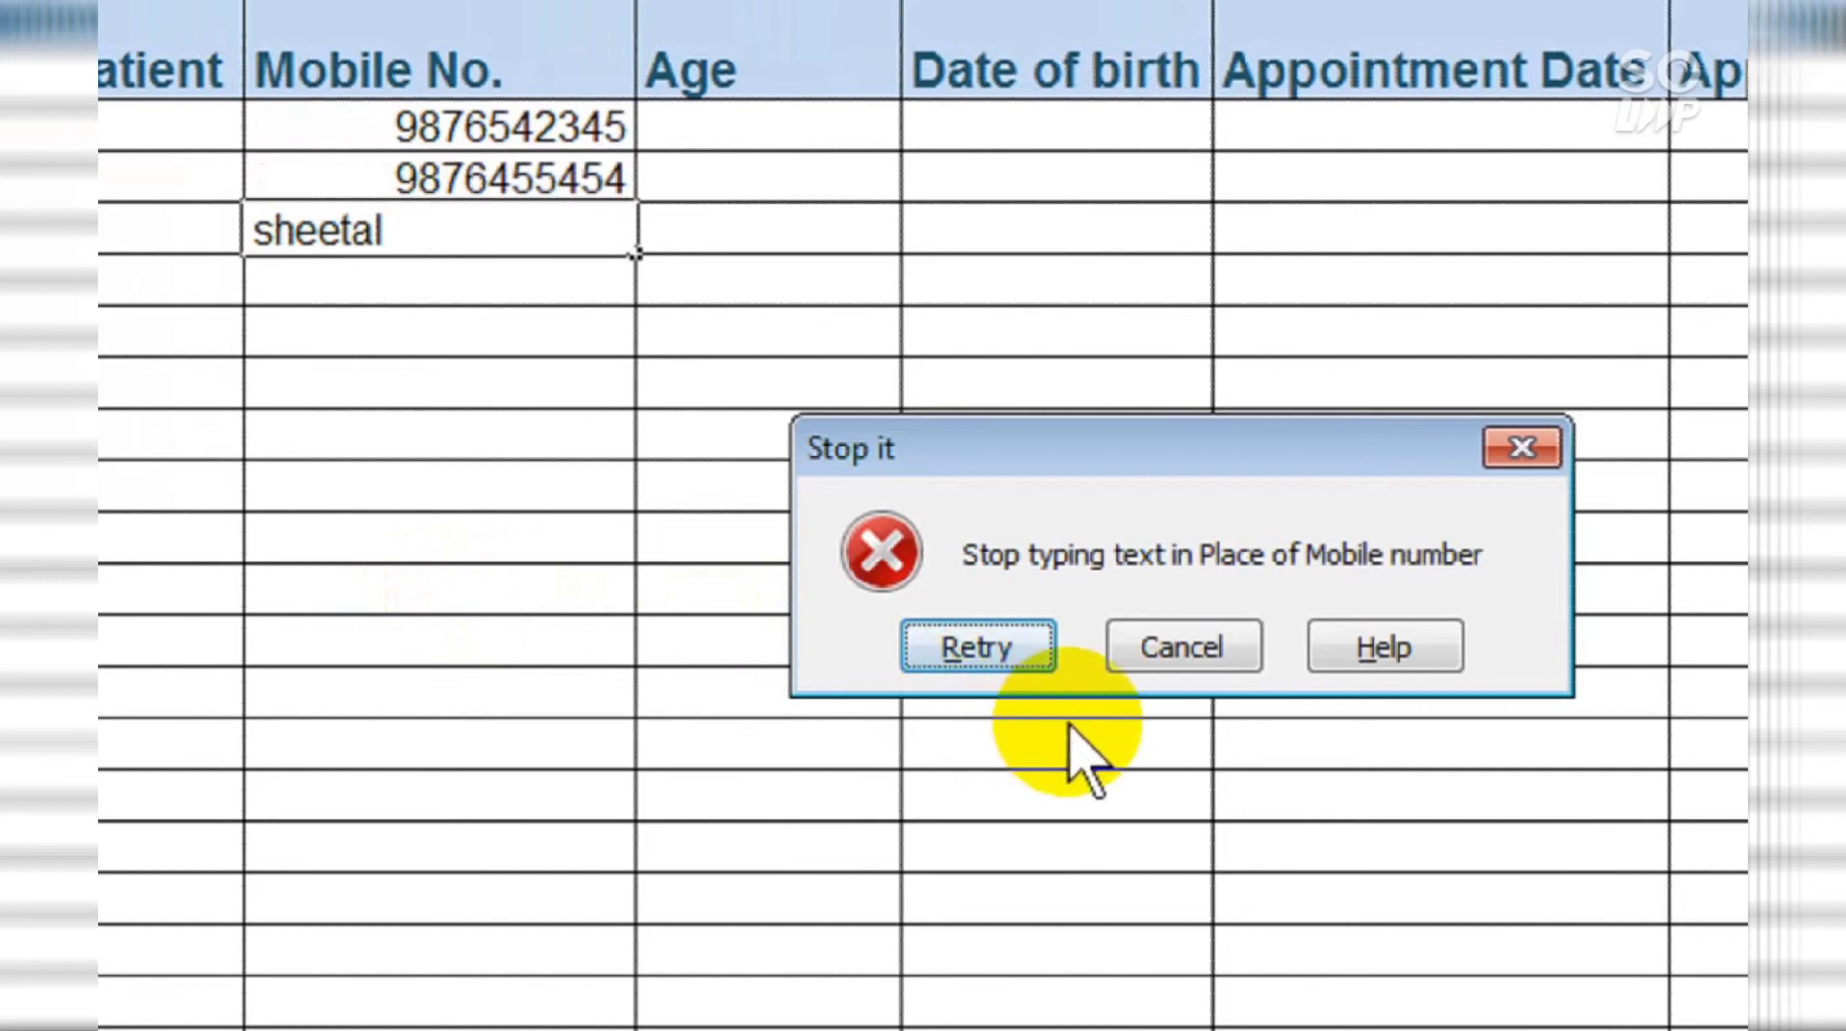
left_click(1042, 650)
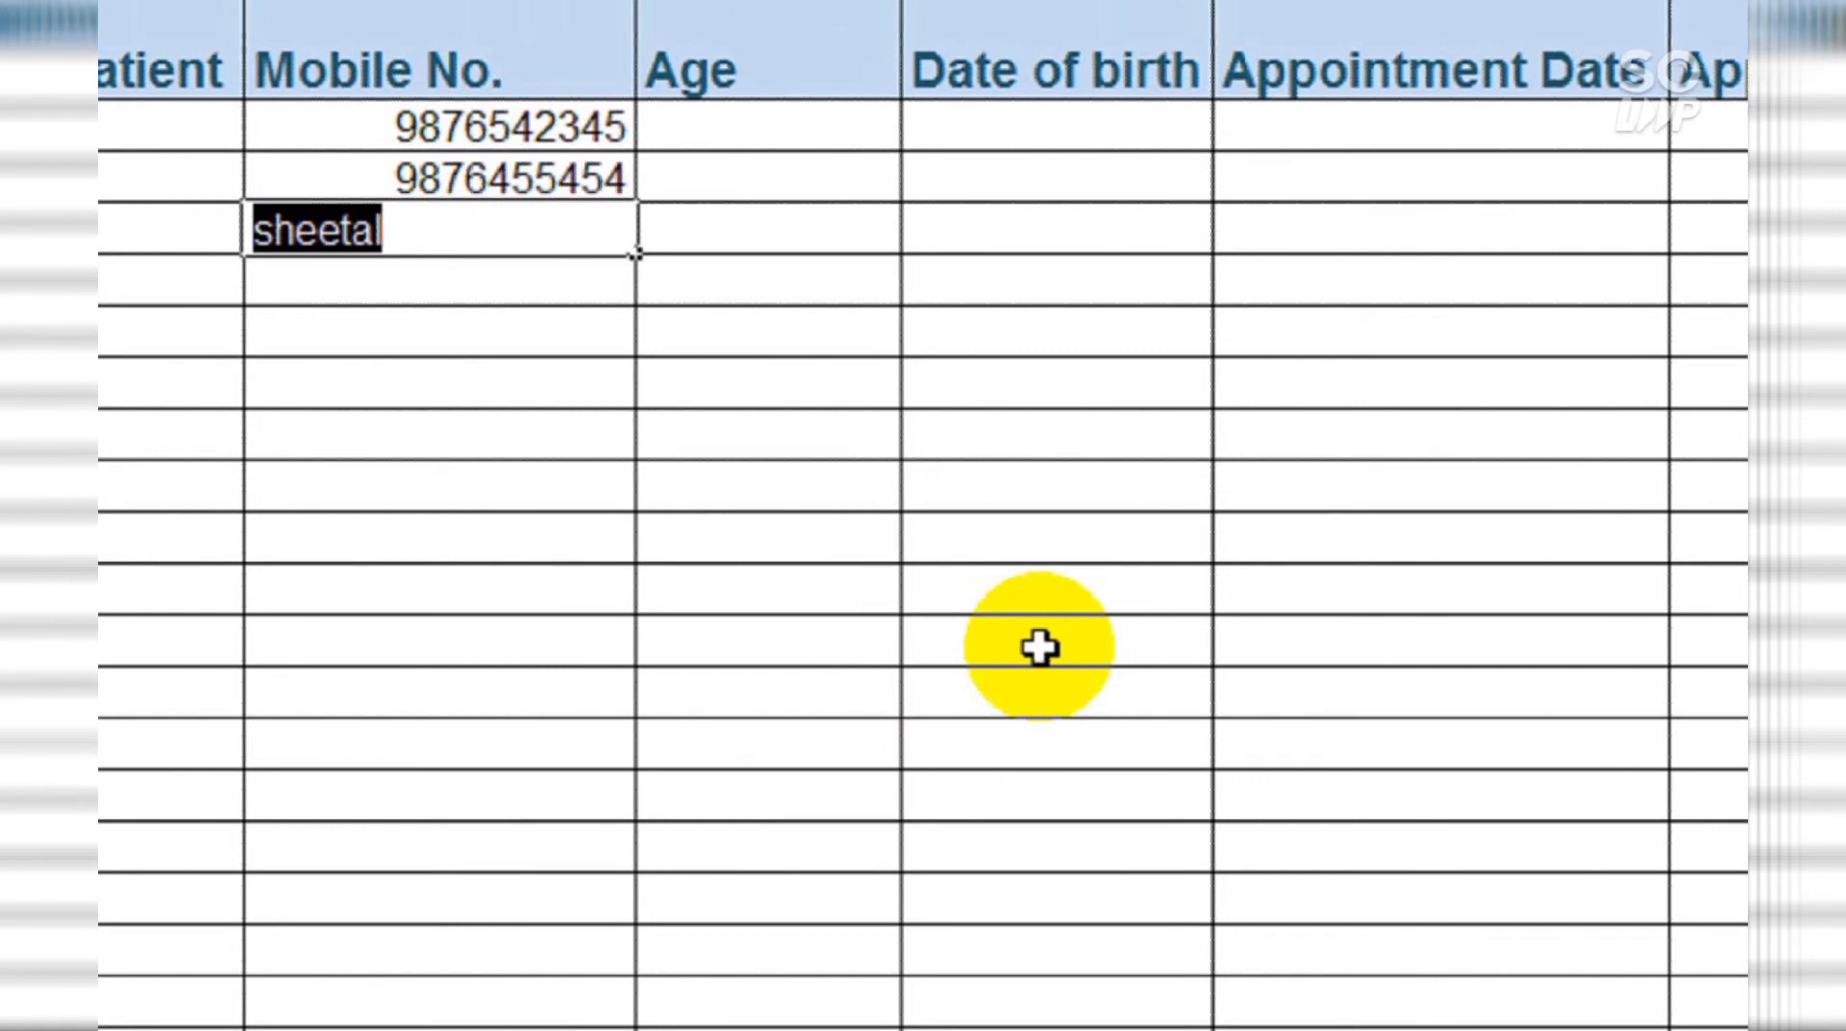
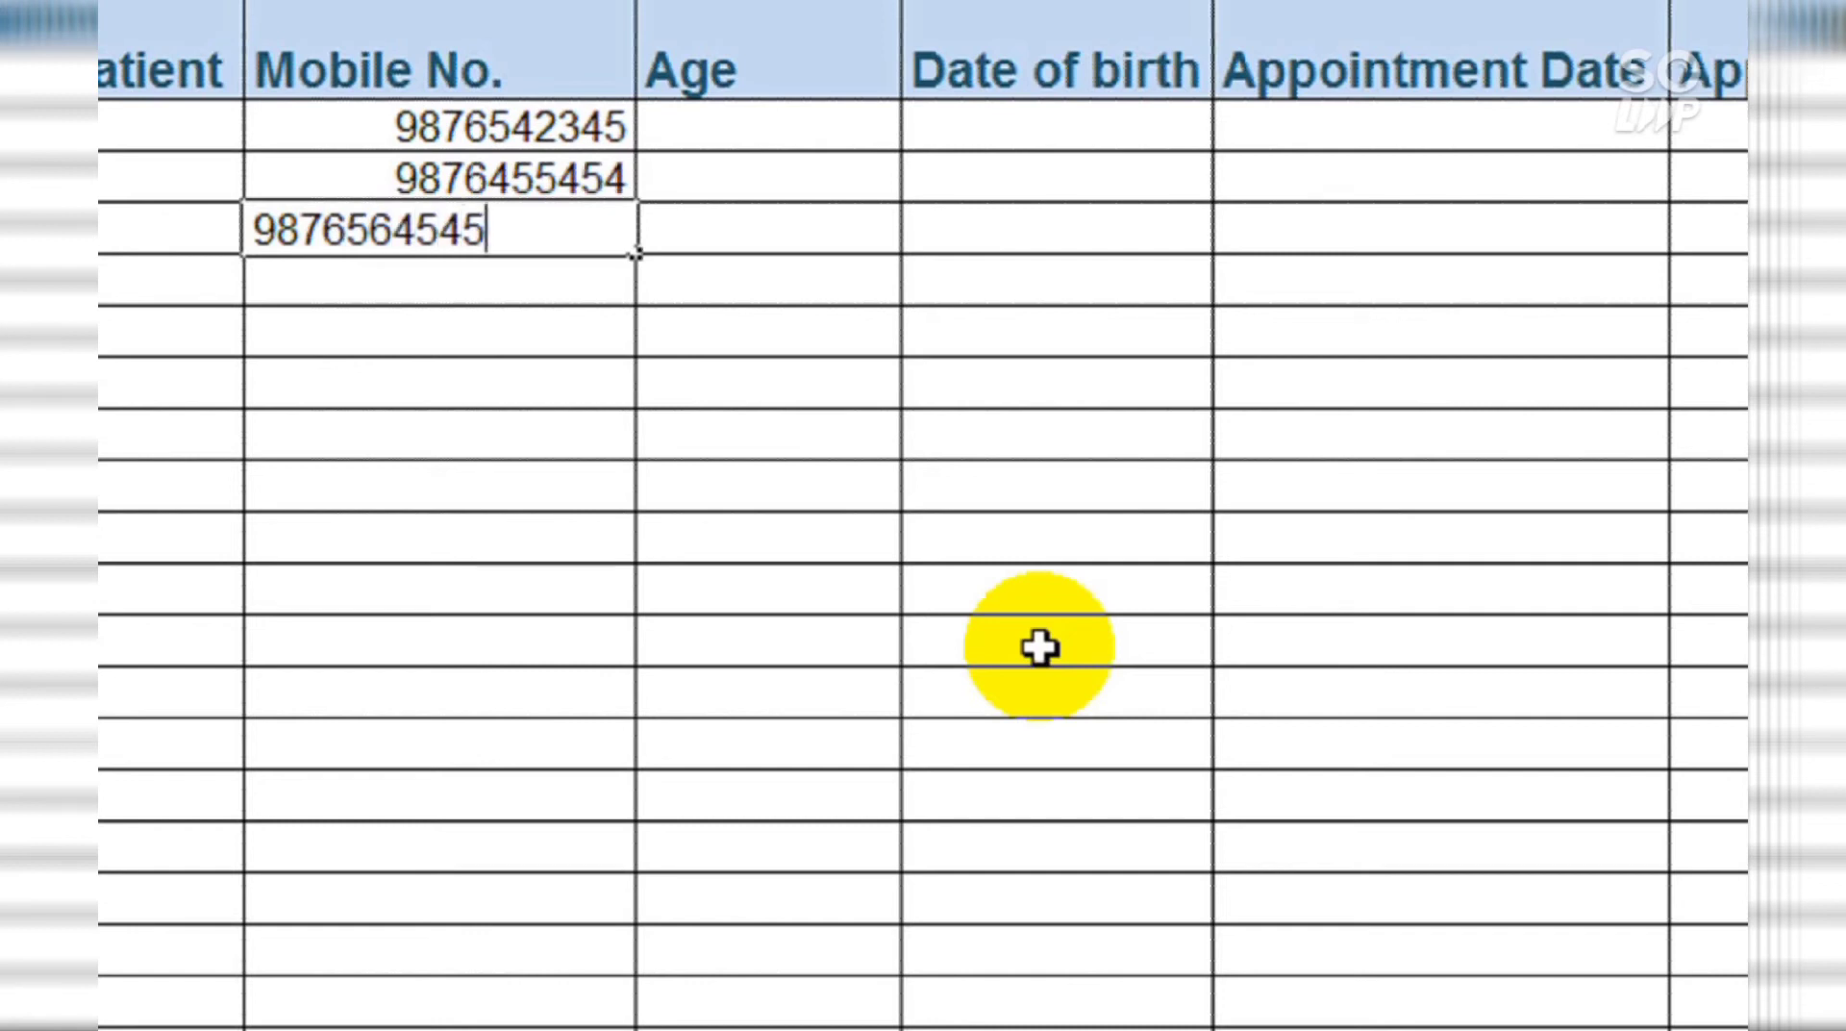
key("Return")
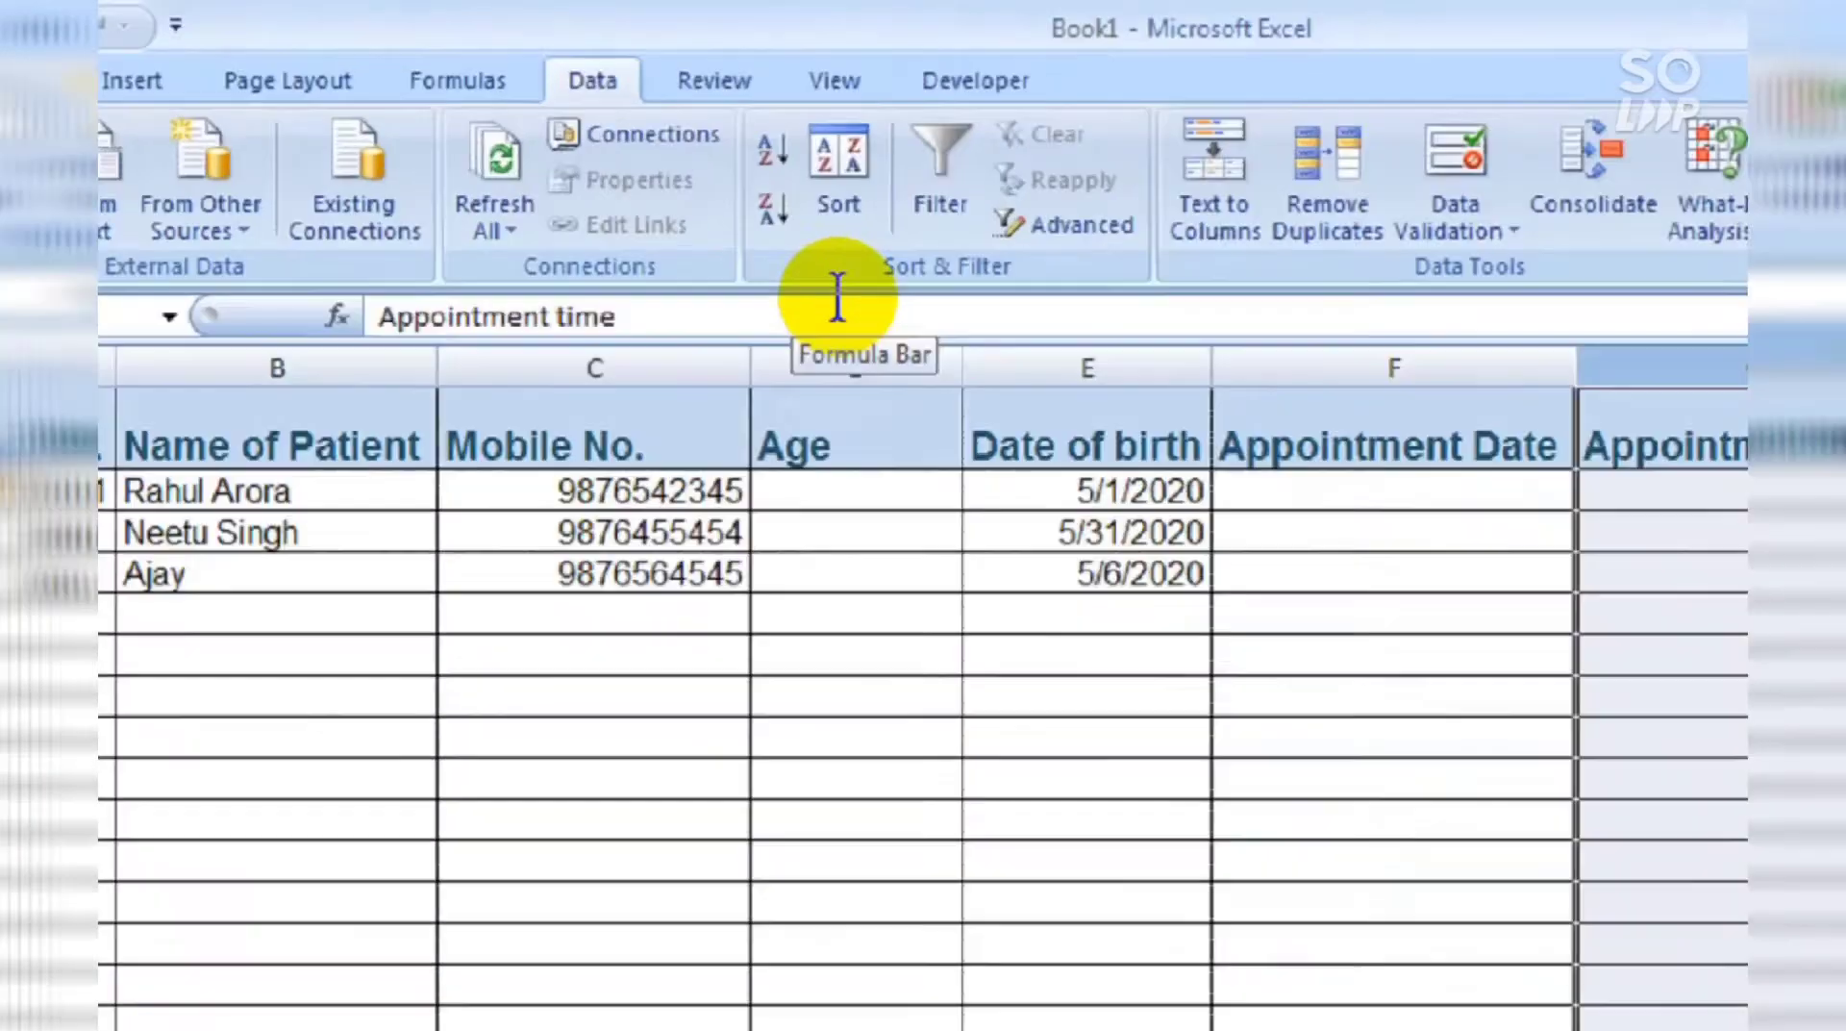
Step: Add a Time validation, between 9:00 AM and 7:00 PM, to the Appointment time column
left_click(1468, 156)
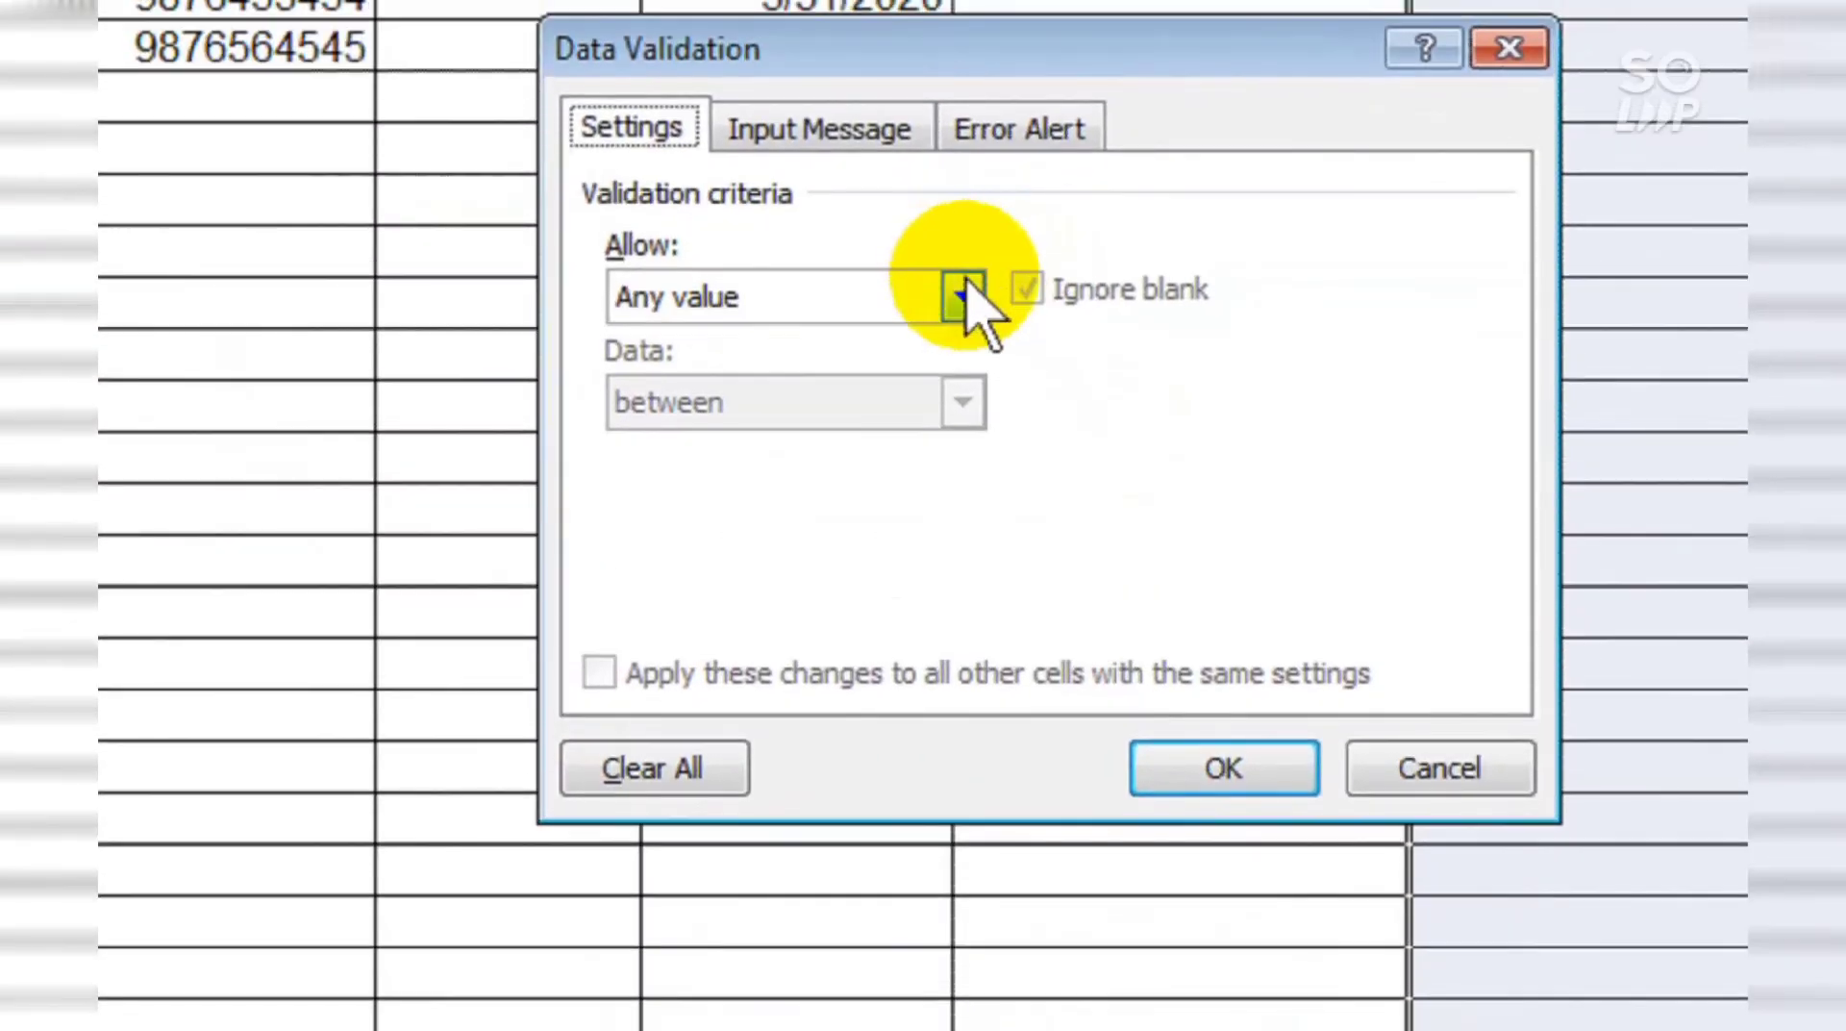
left_click(963, 284)
left_click(932, 529)
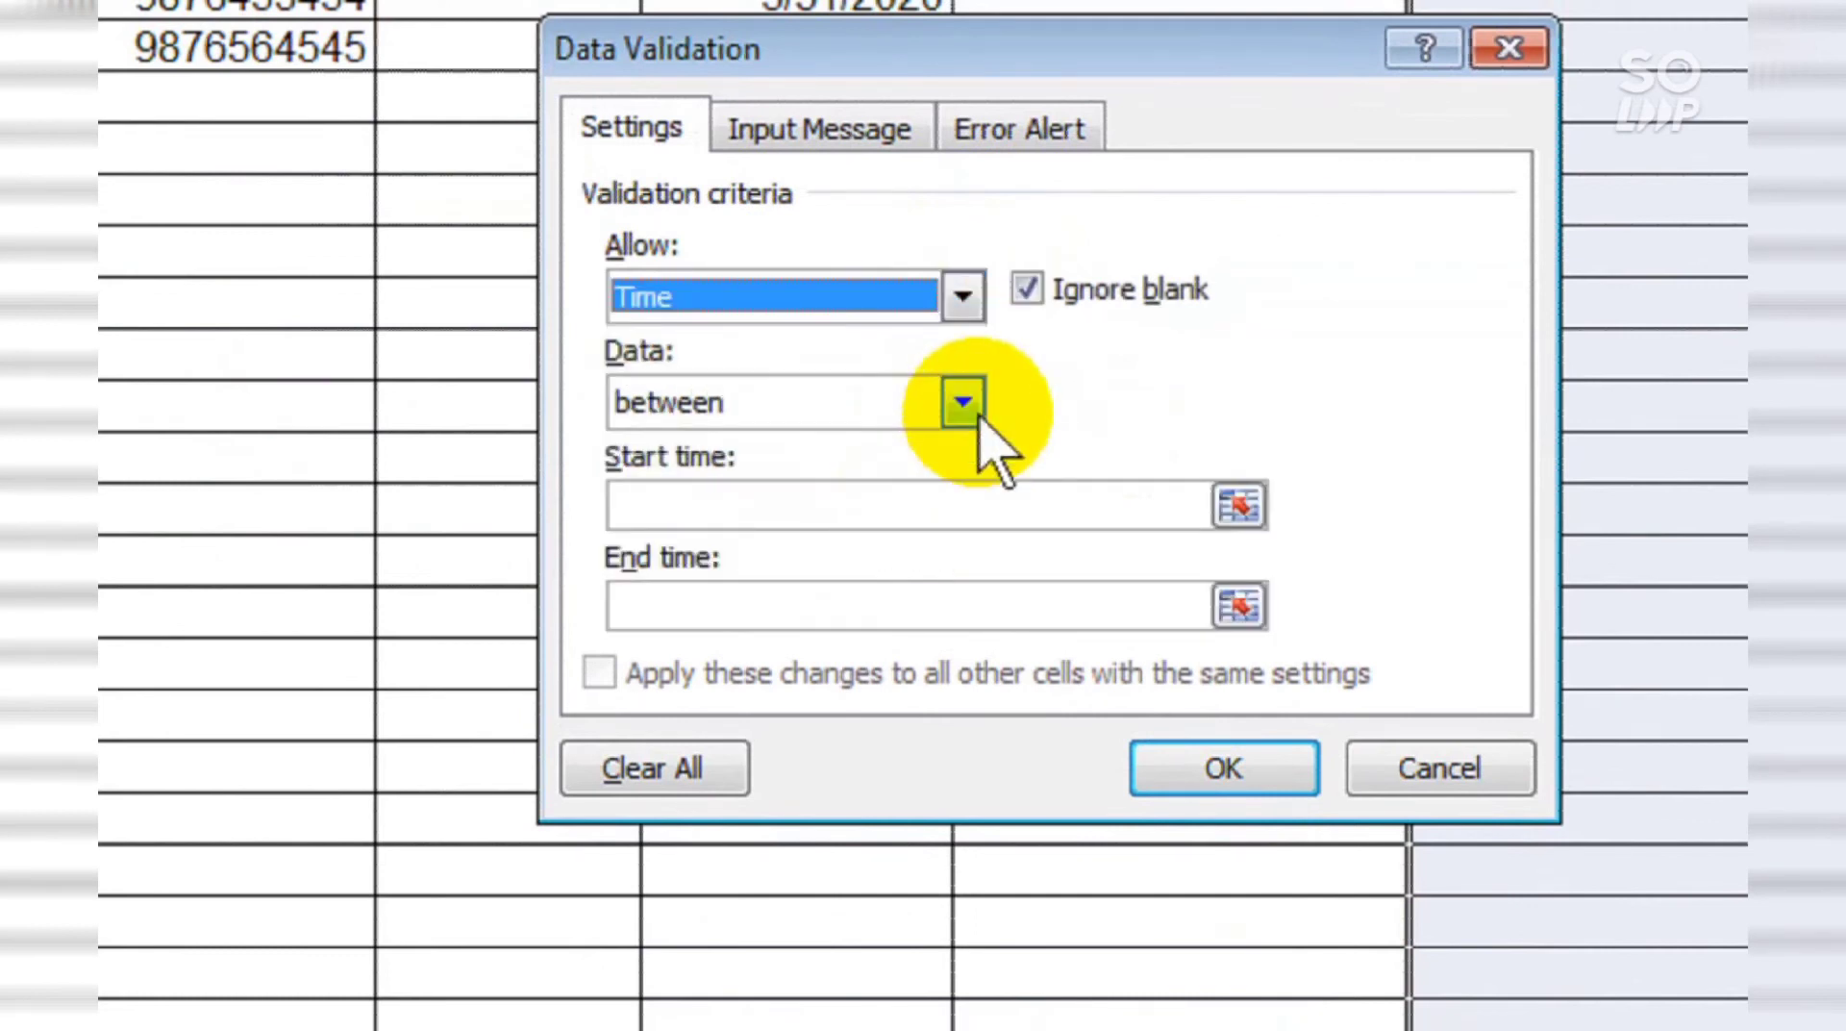
left_click(962, 404)
left_click(963, 404)
left_click(1013, 496)
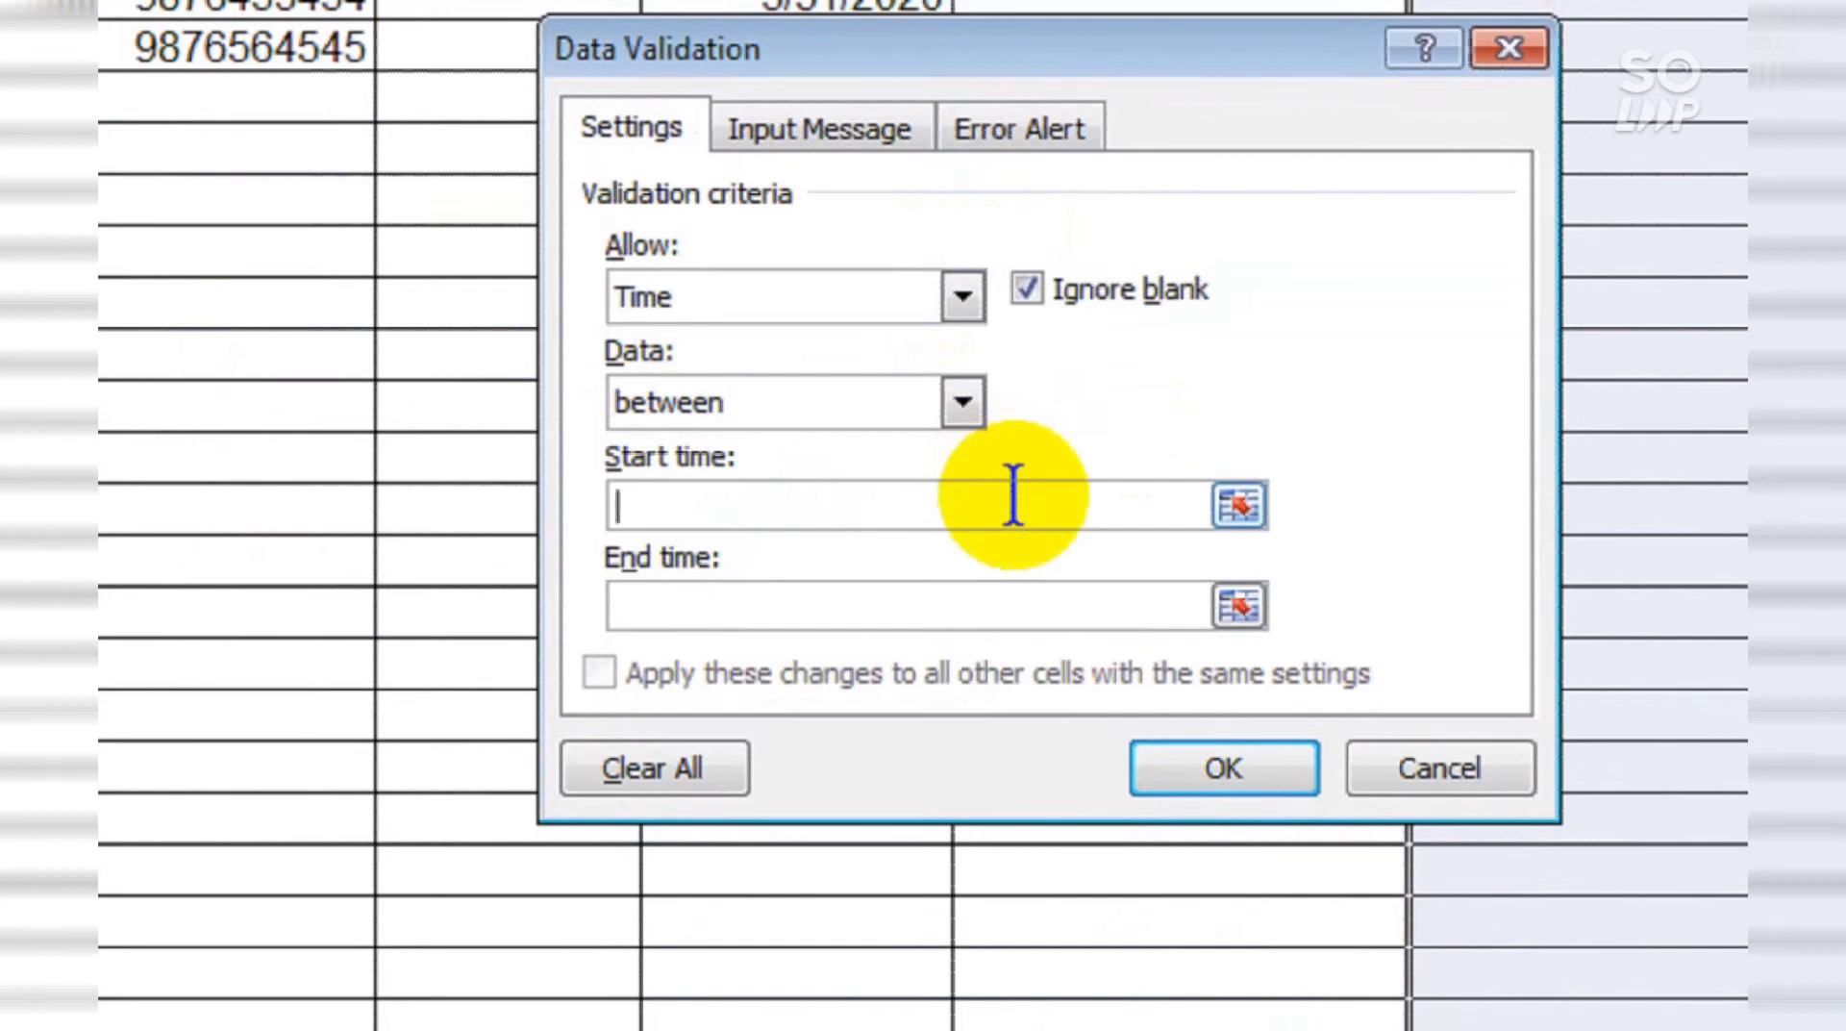
type("9:00 Am")
key("BackSpace")
type("M")
left_click(1046, 617)
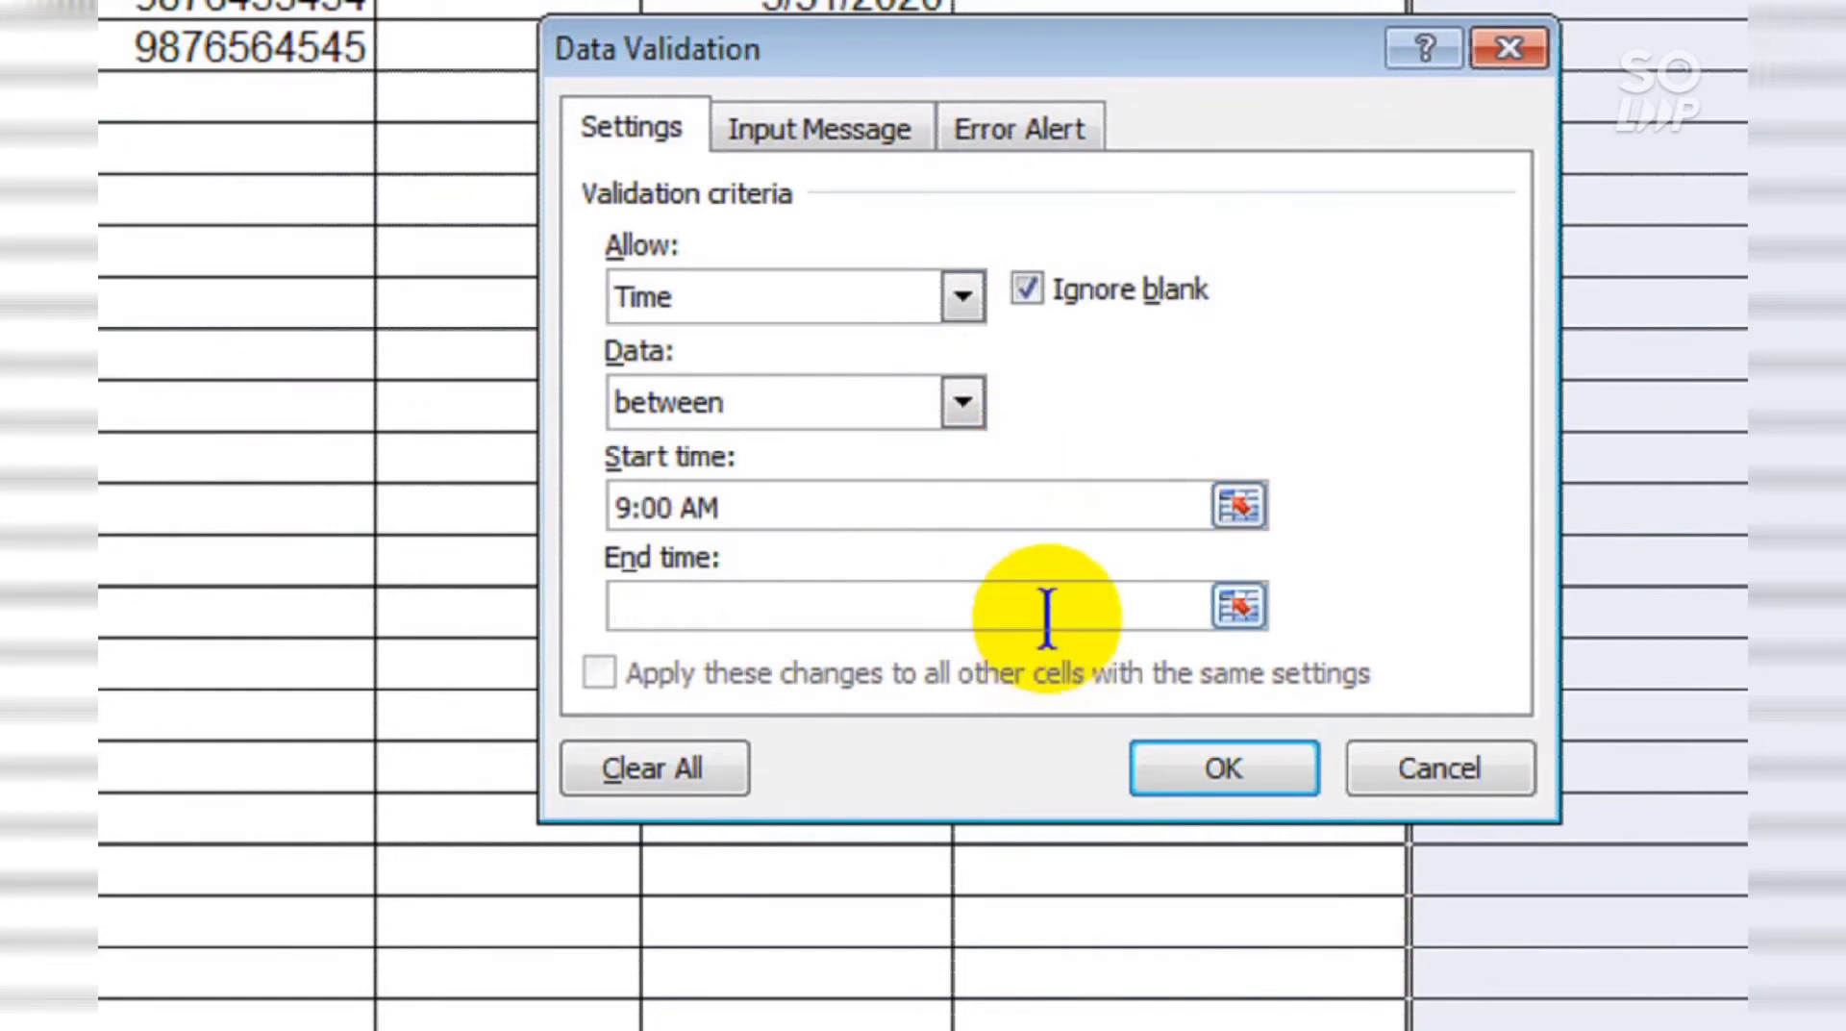
type("a")
key("BackSpace")
type("7:00 Pm")
key("BackSpace")
type("M")
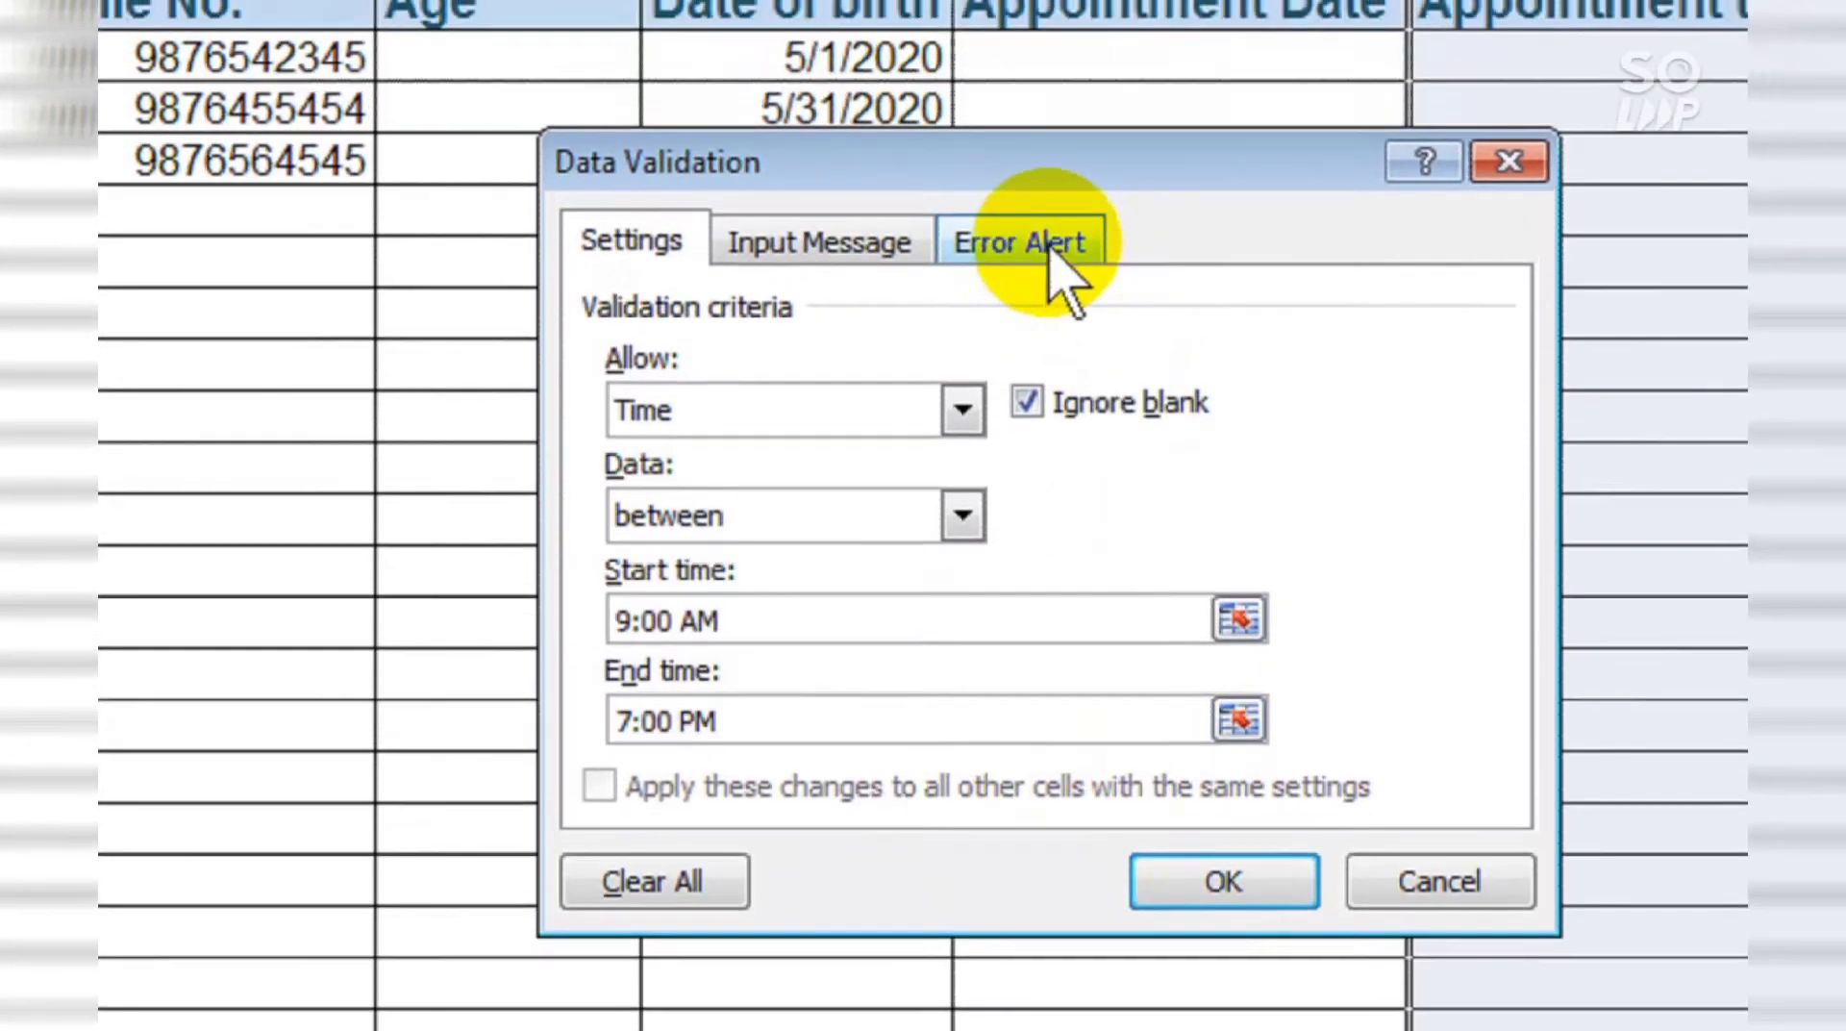
left_click(1053, 133)
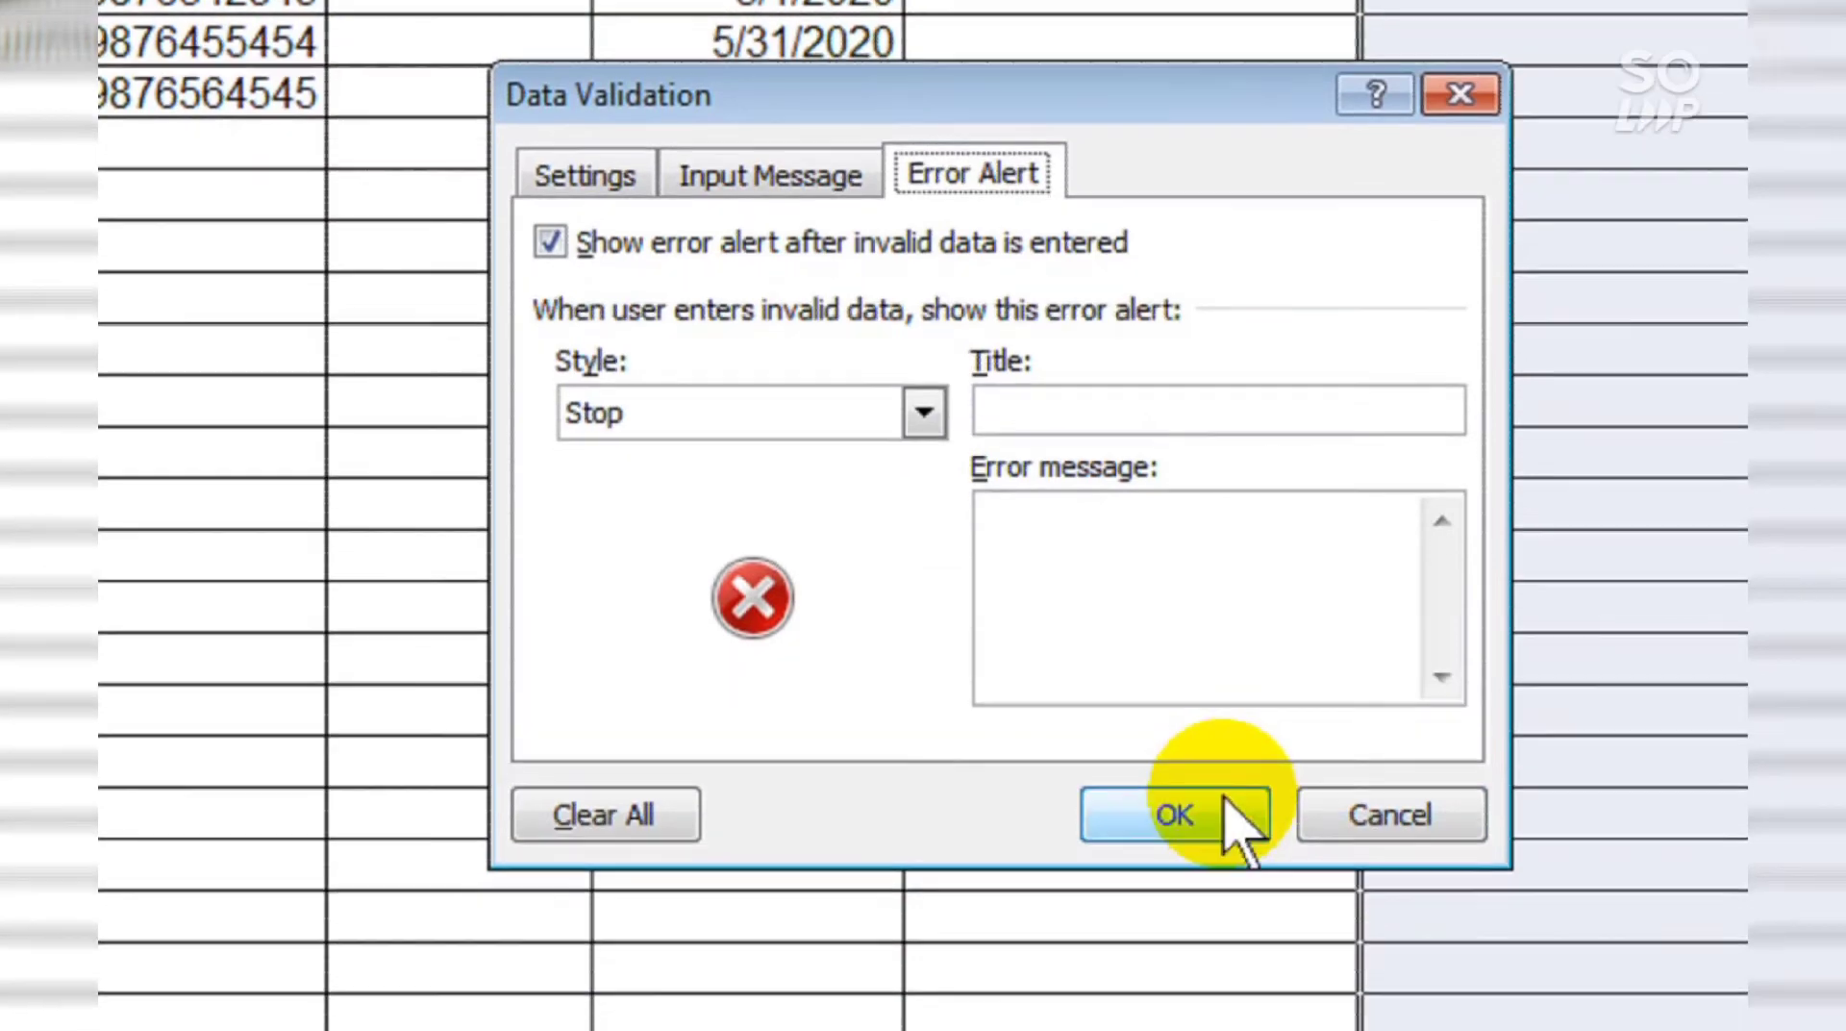
left_click(1227, 801)
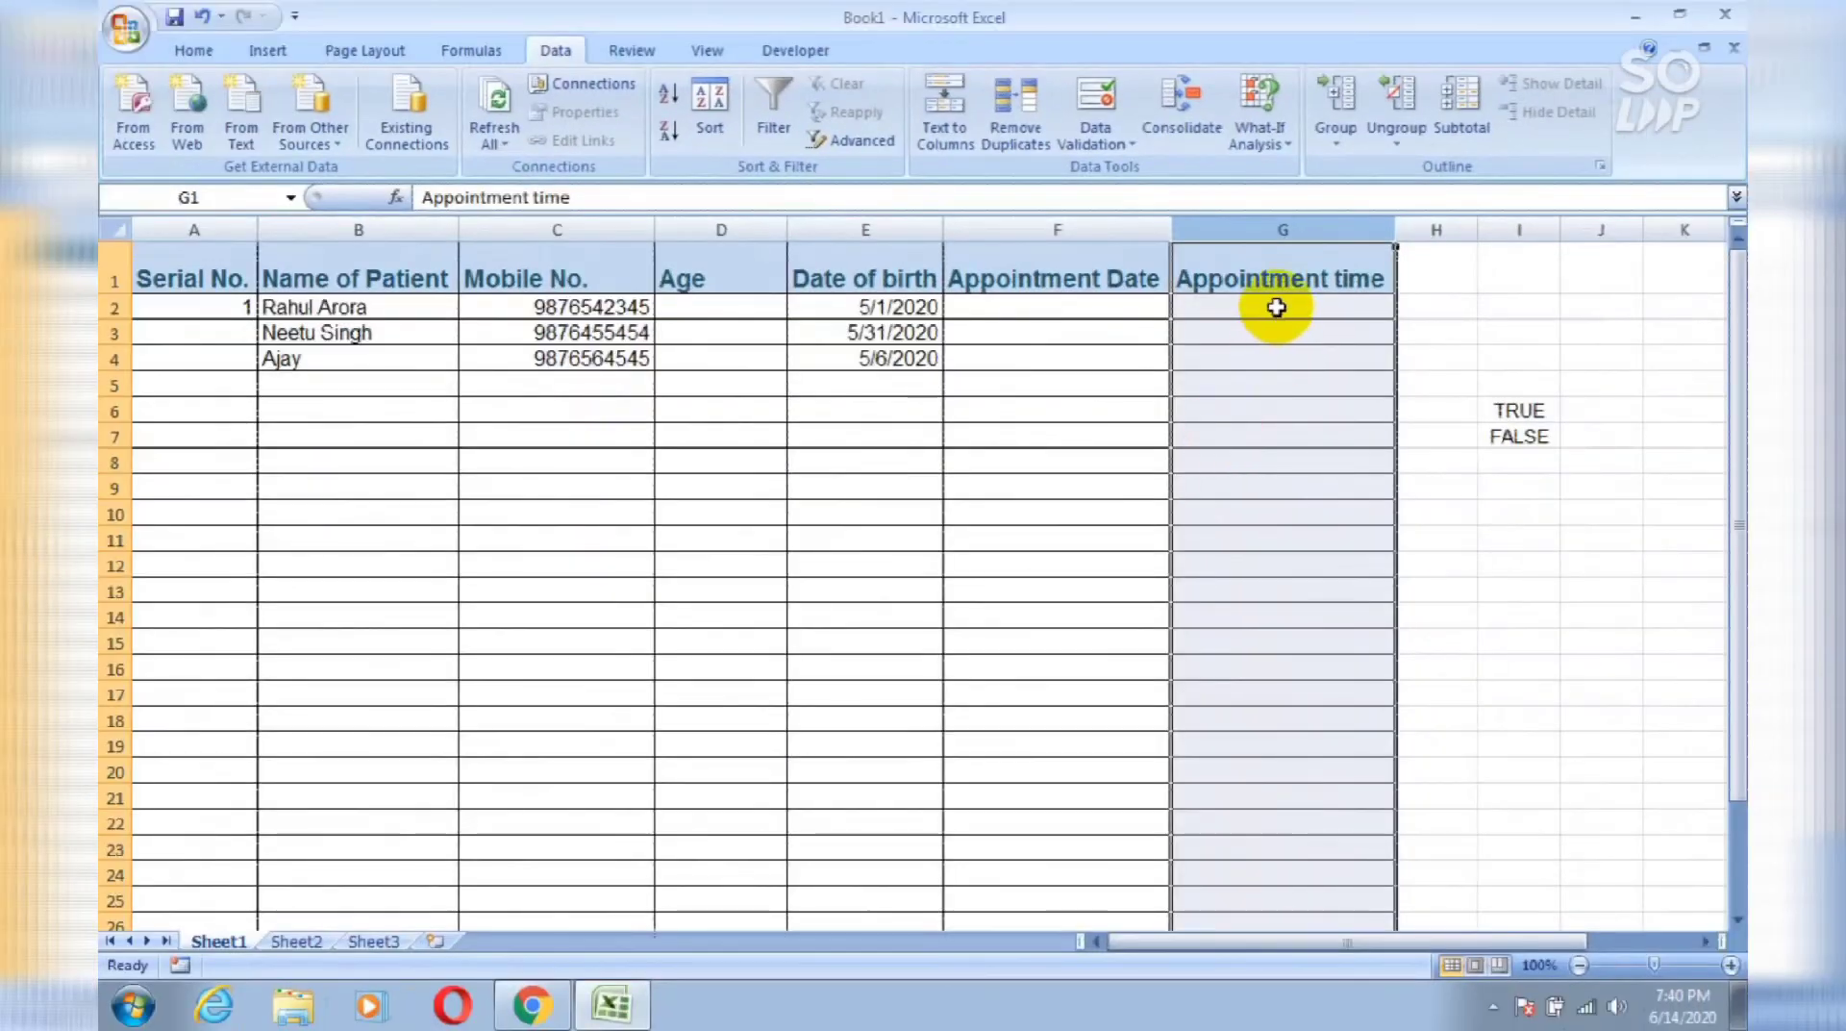
Step: Enter 4 pm as the appointment time in G2
left_click(1276, 307)
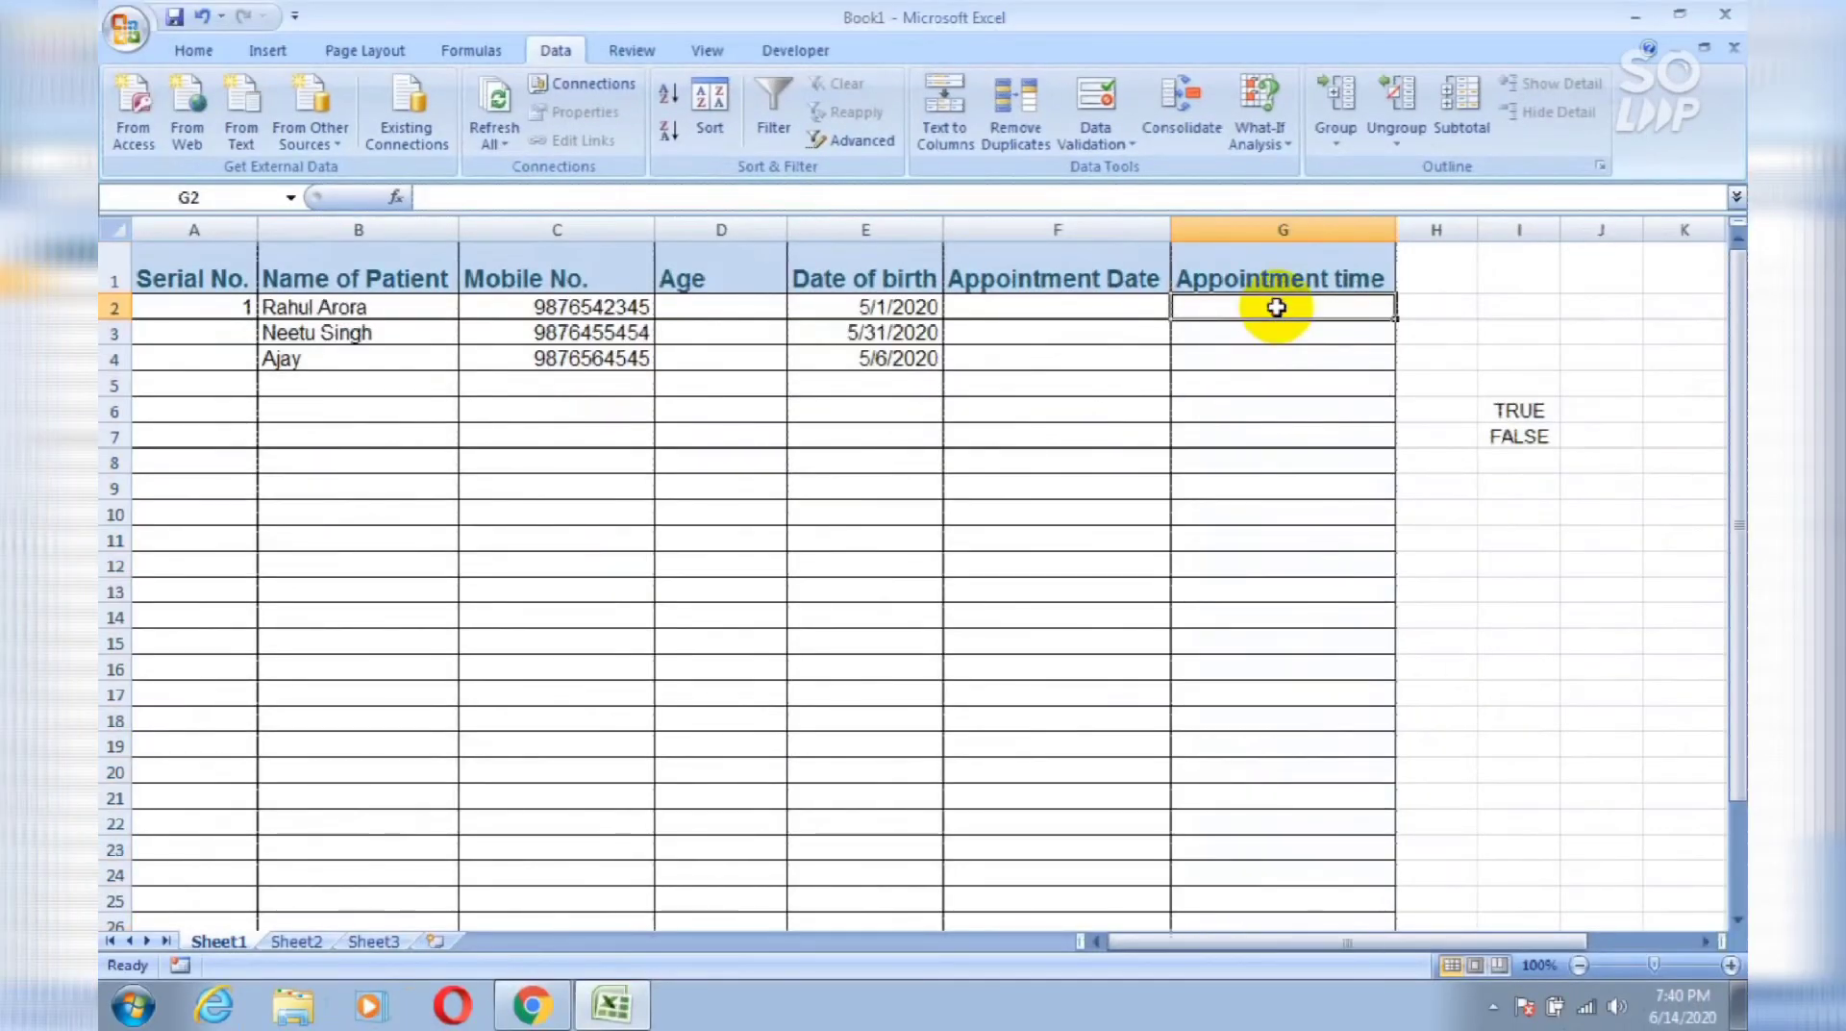
type("4 pm")
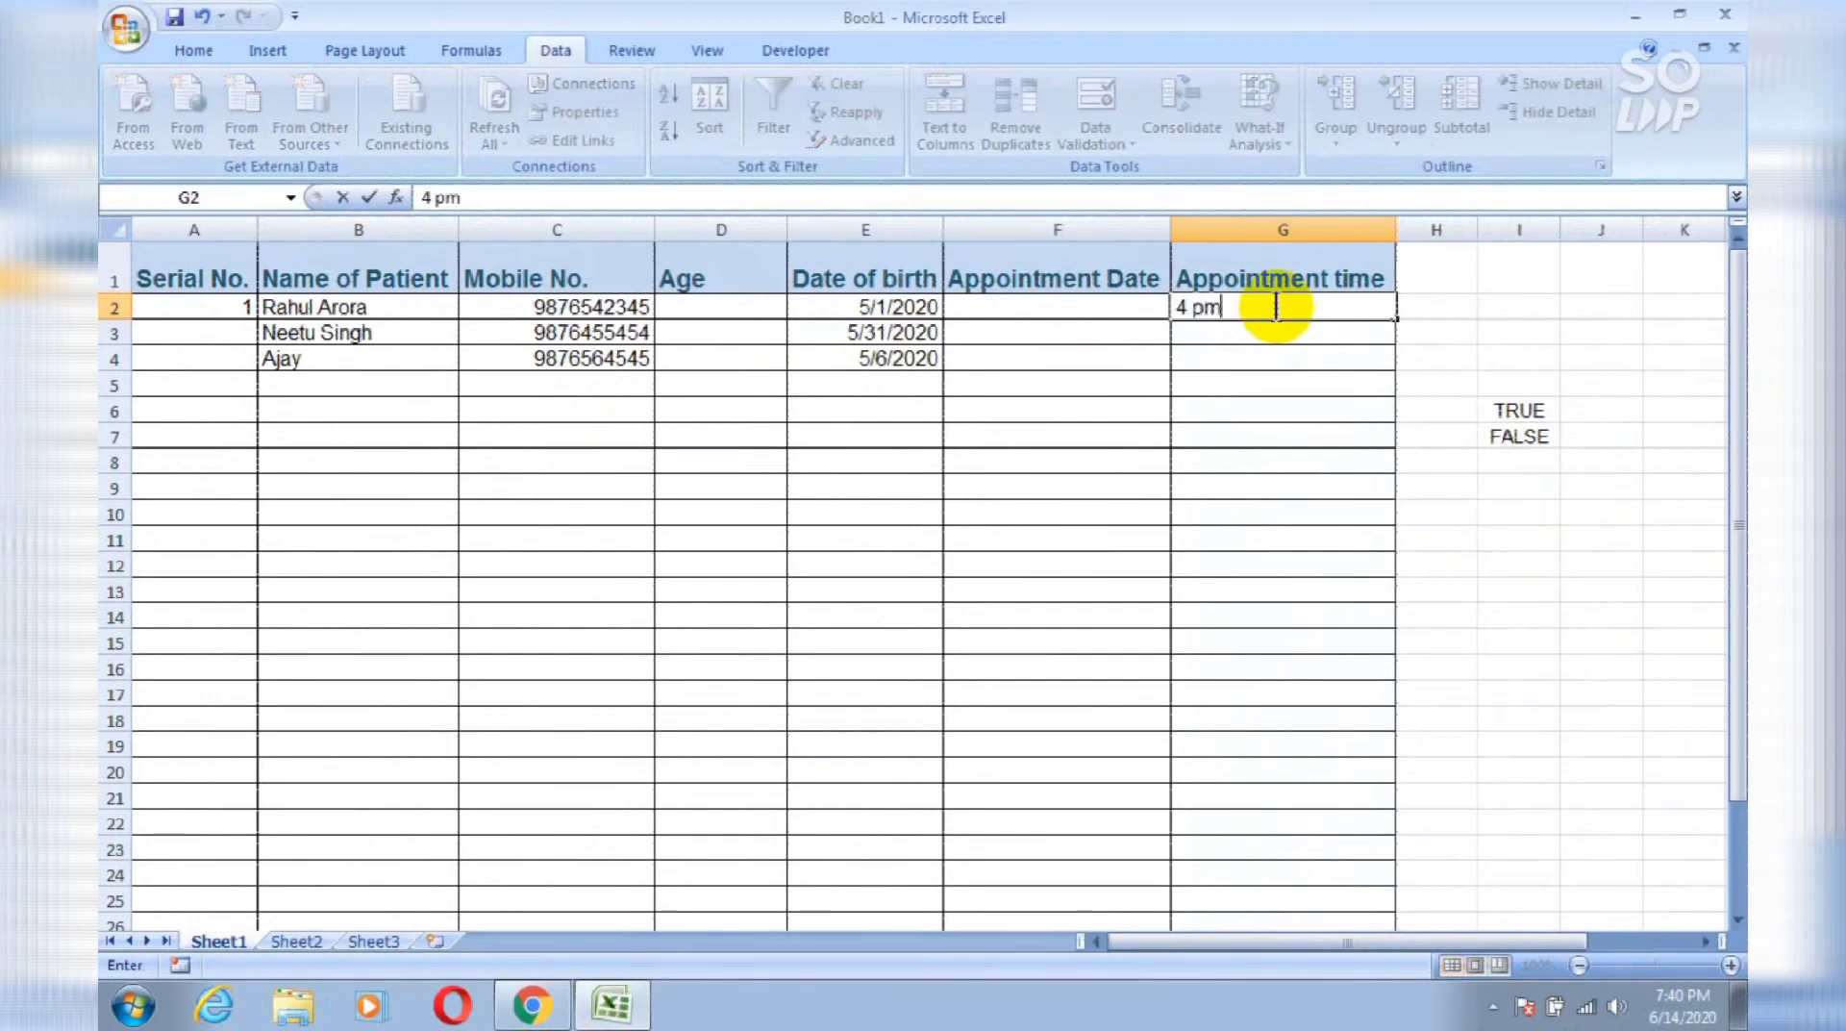
key("Return")
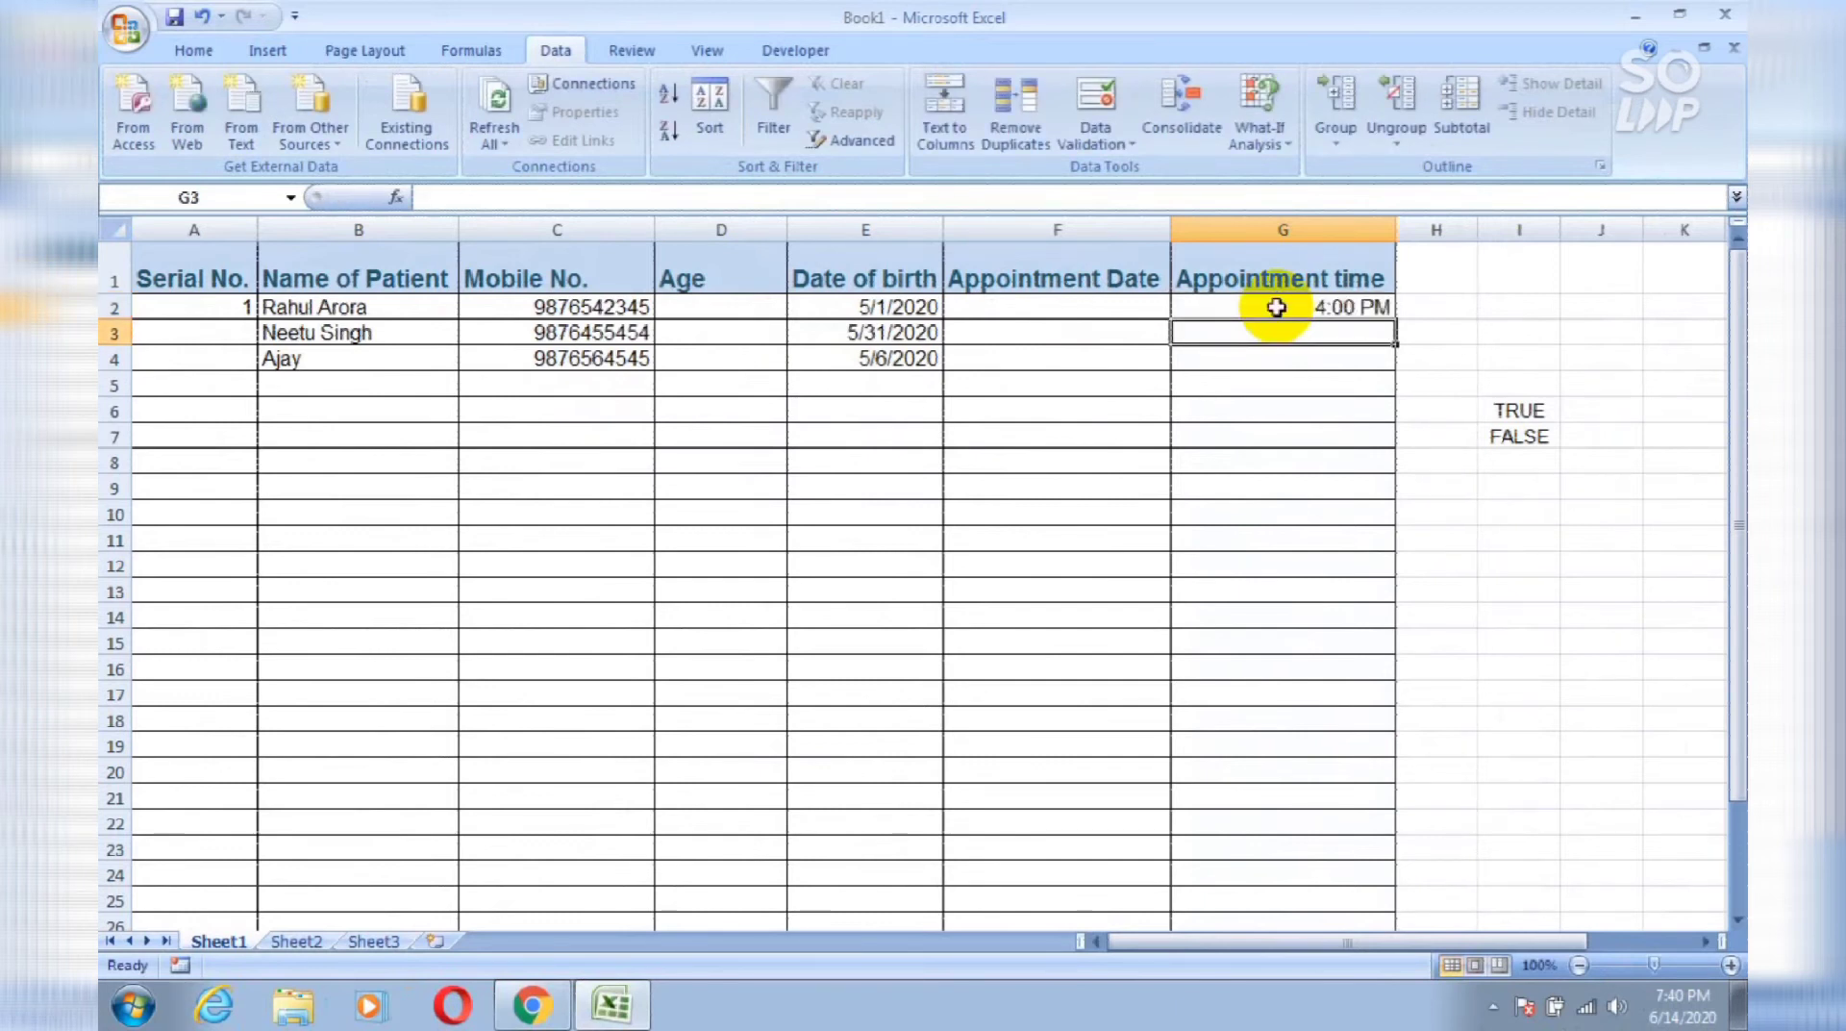
Step: Enter 2 pm in G3 after 8 pm is rejected as out of range
type("8 pm")
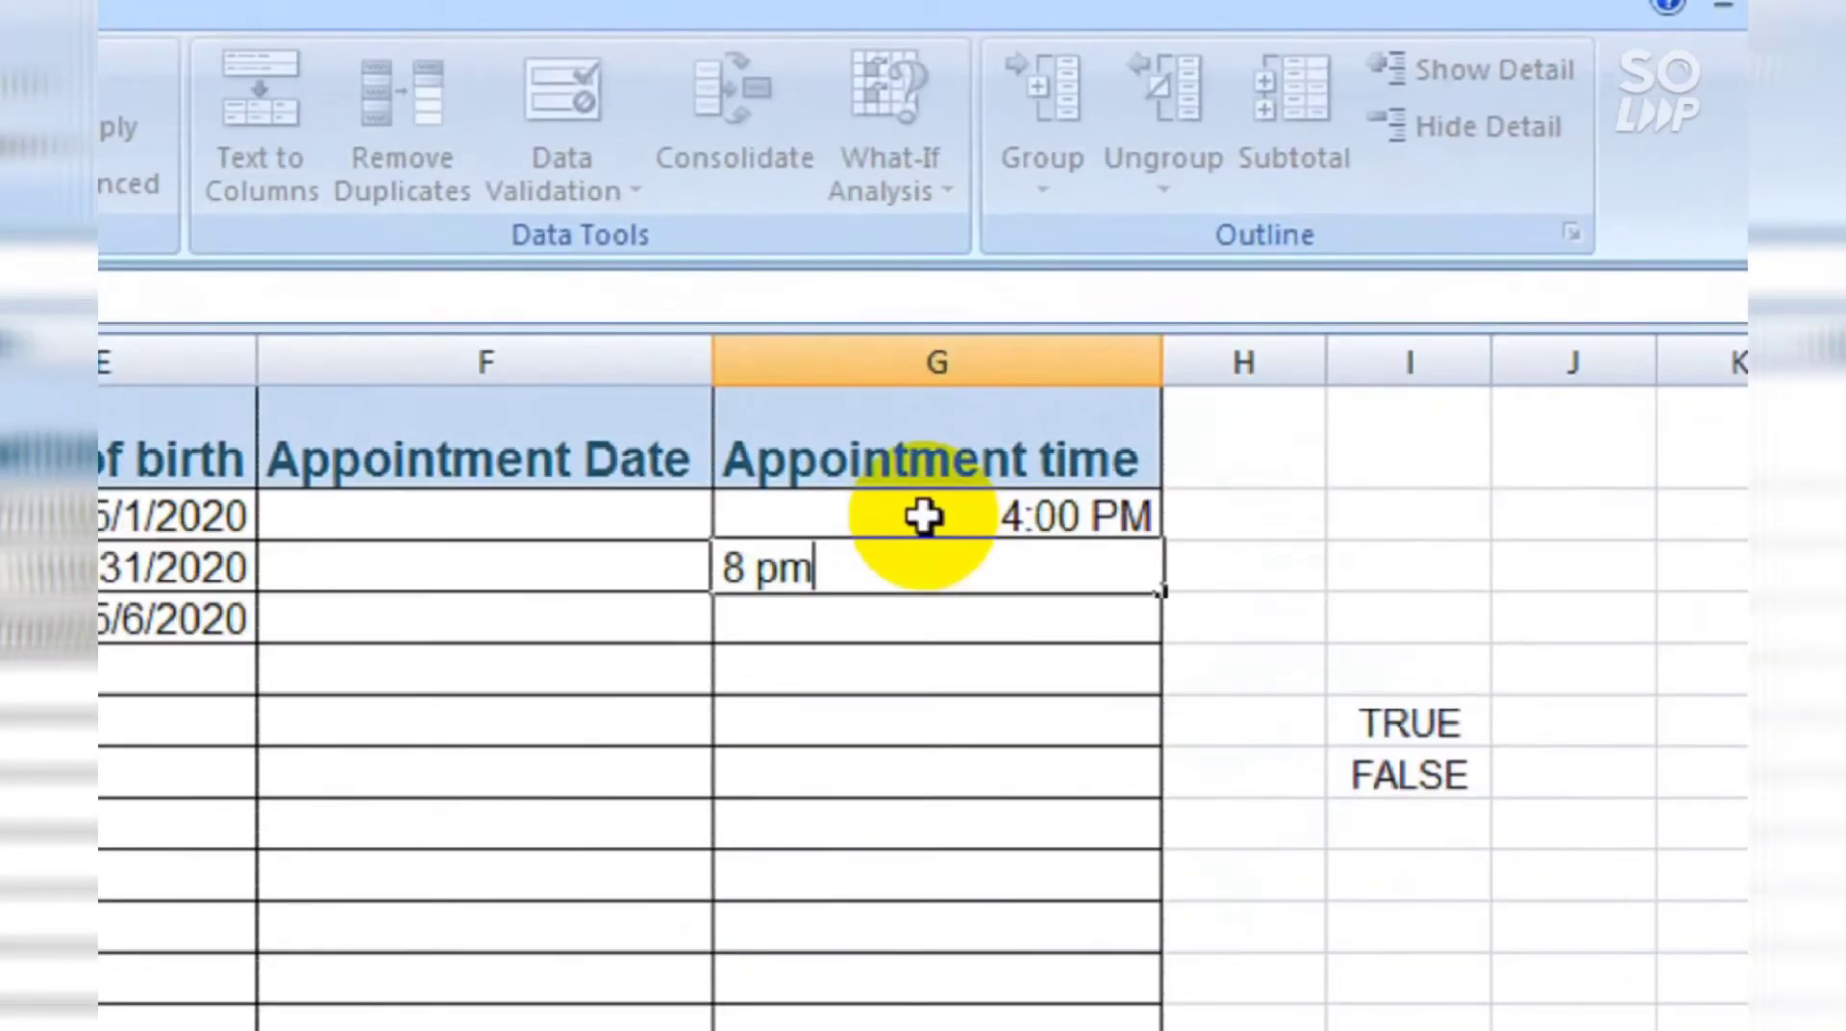
key("Return")
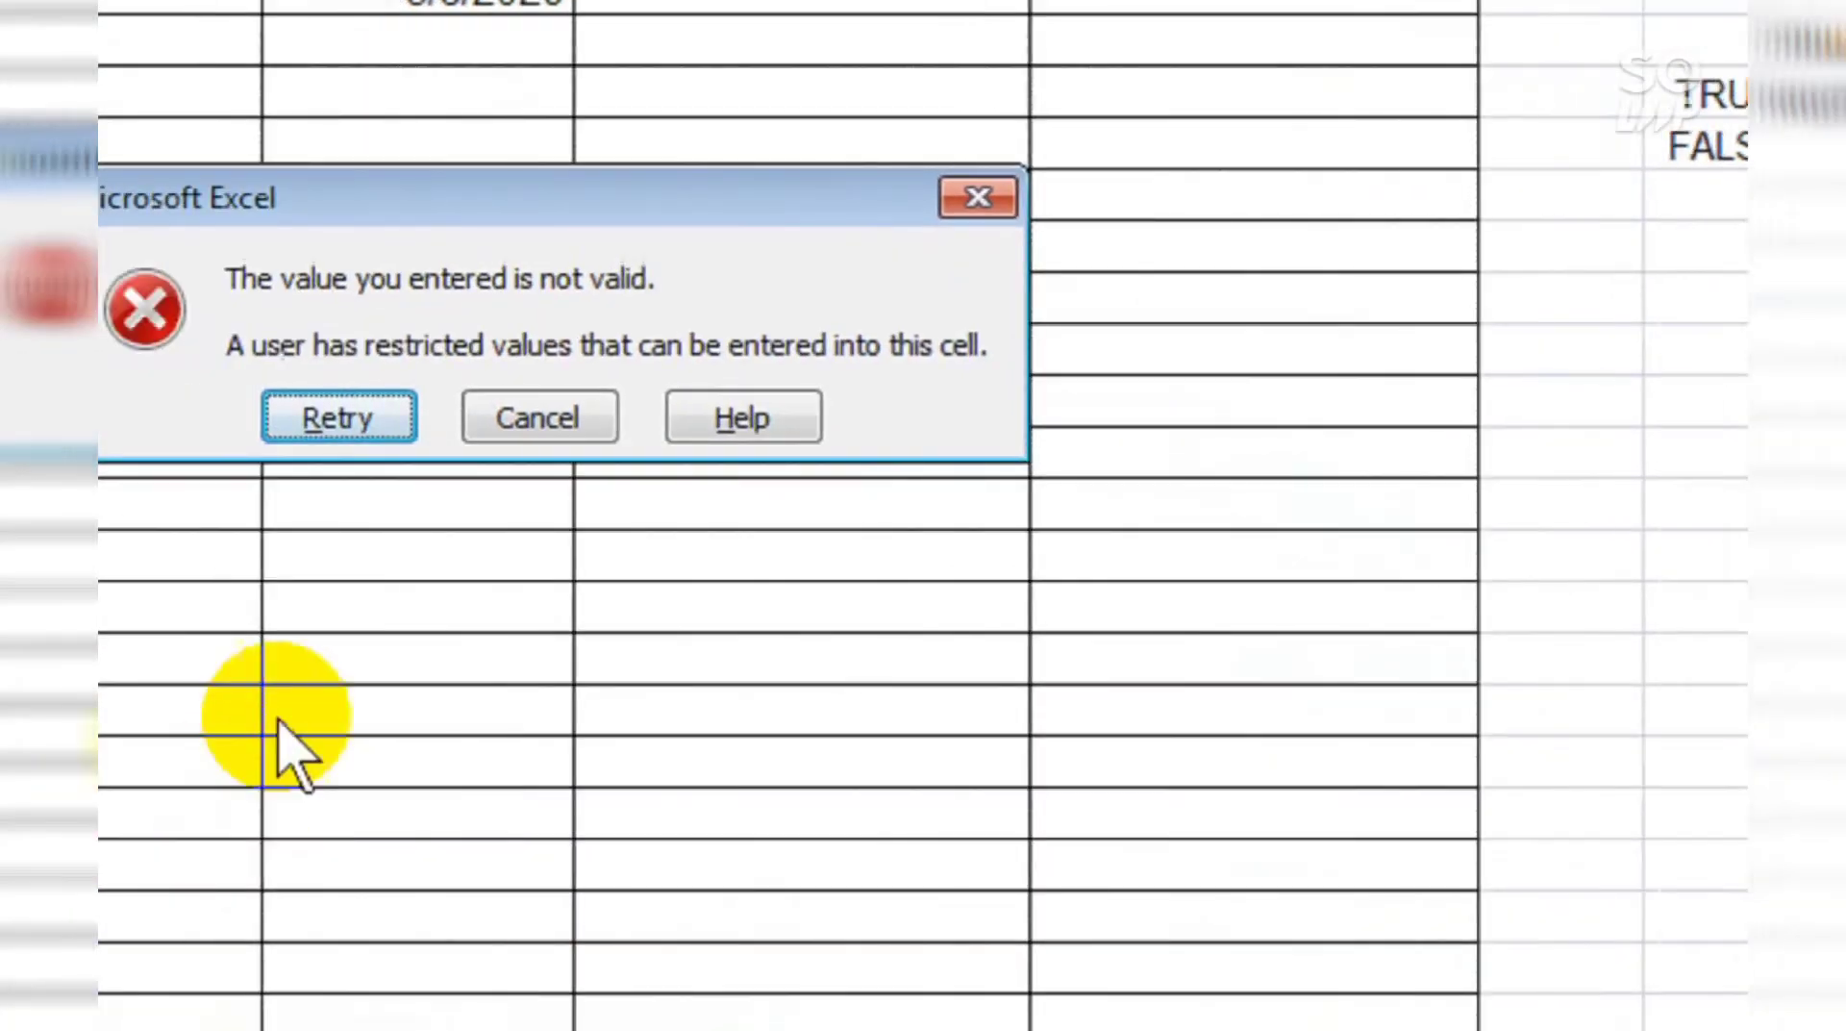
key("Escape")
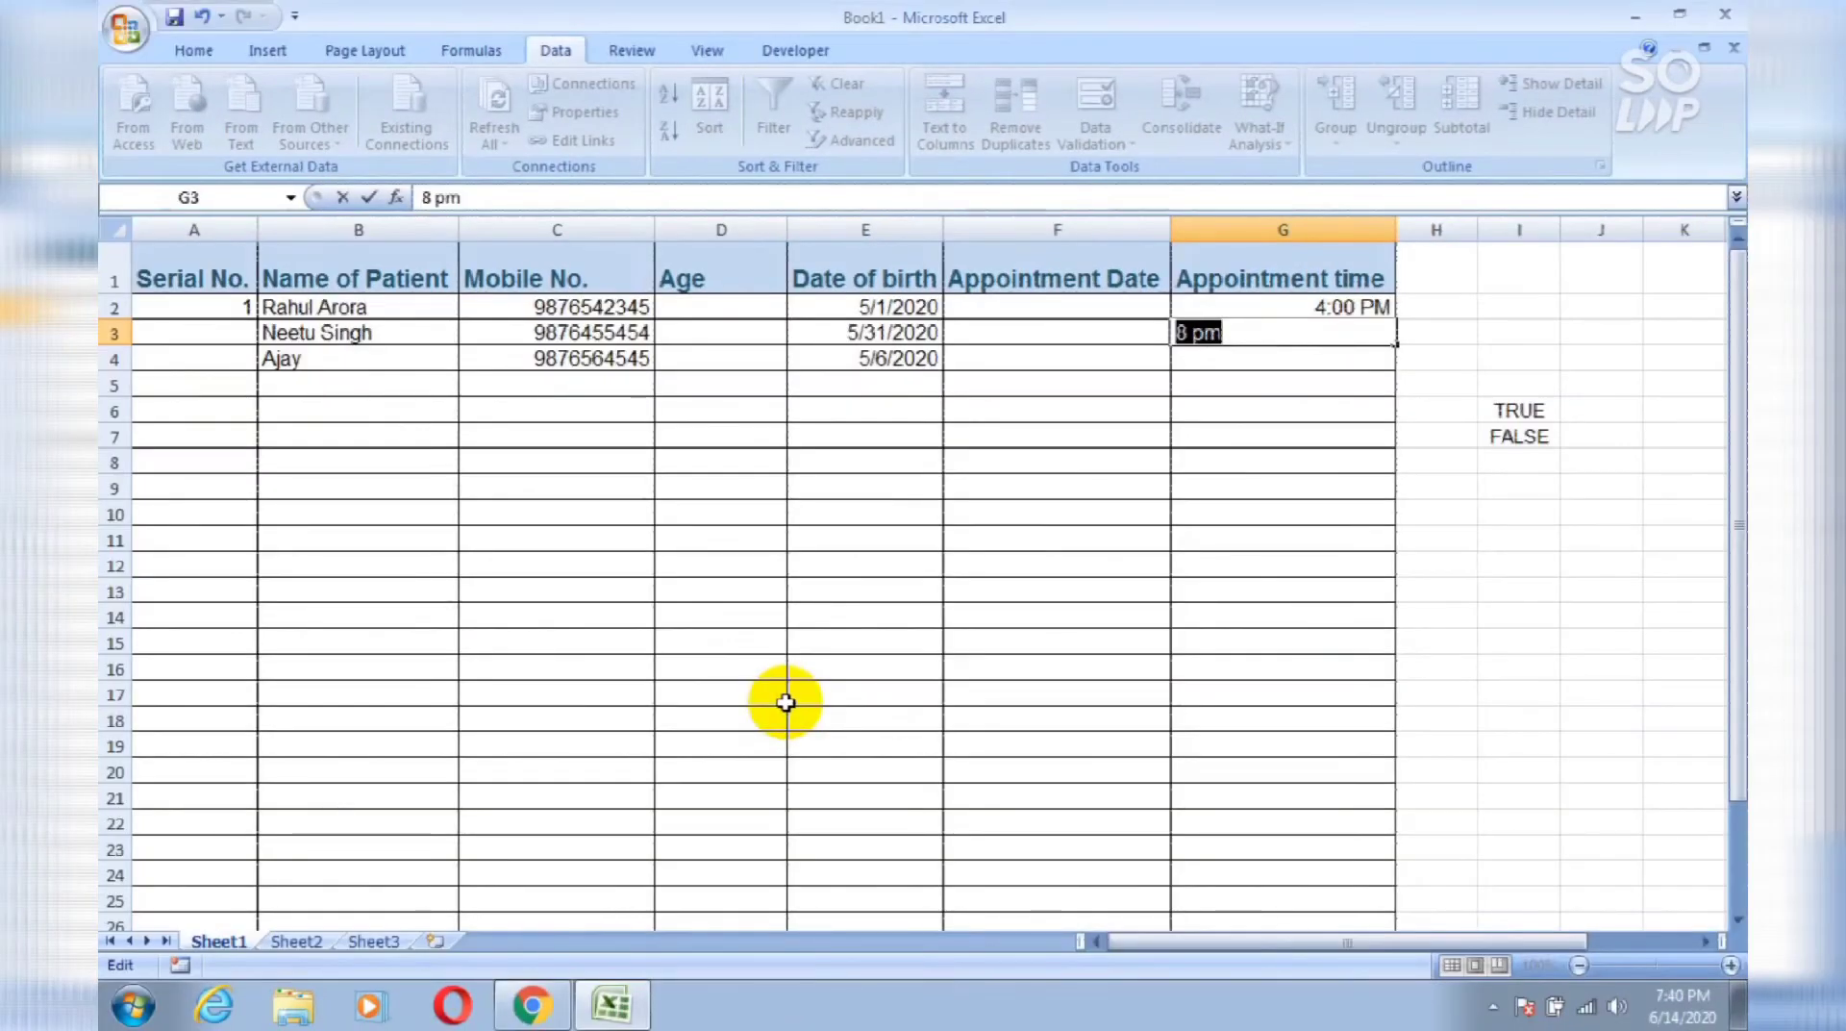
type("2pm")
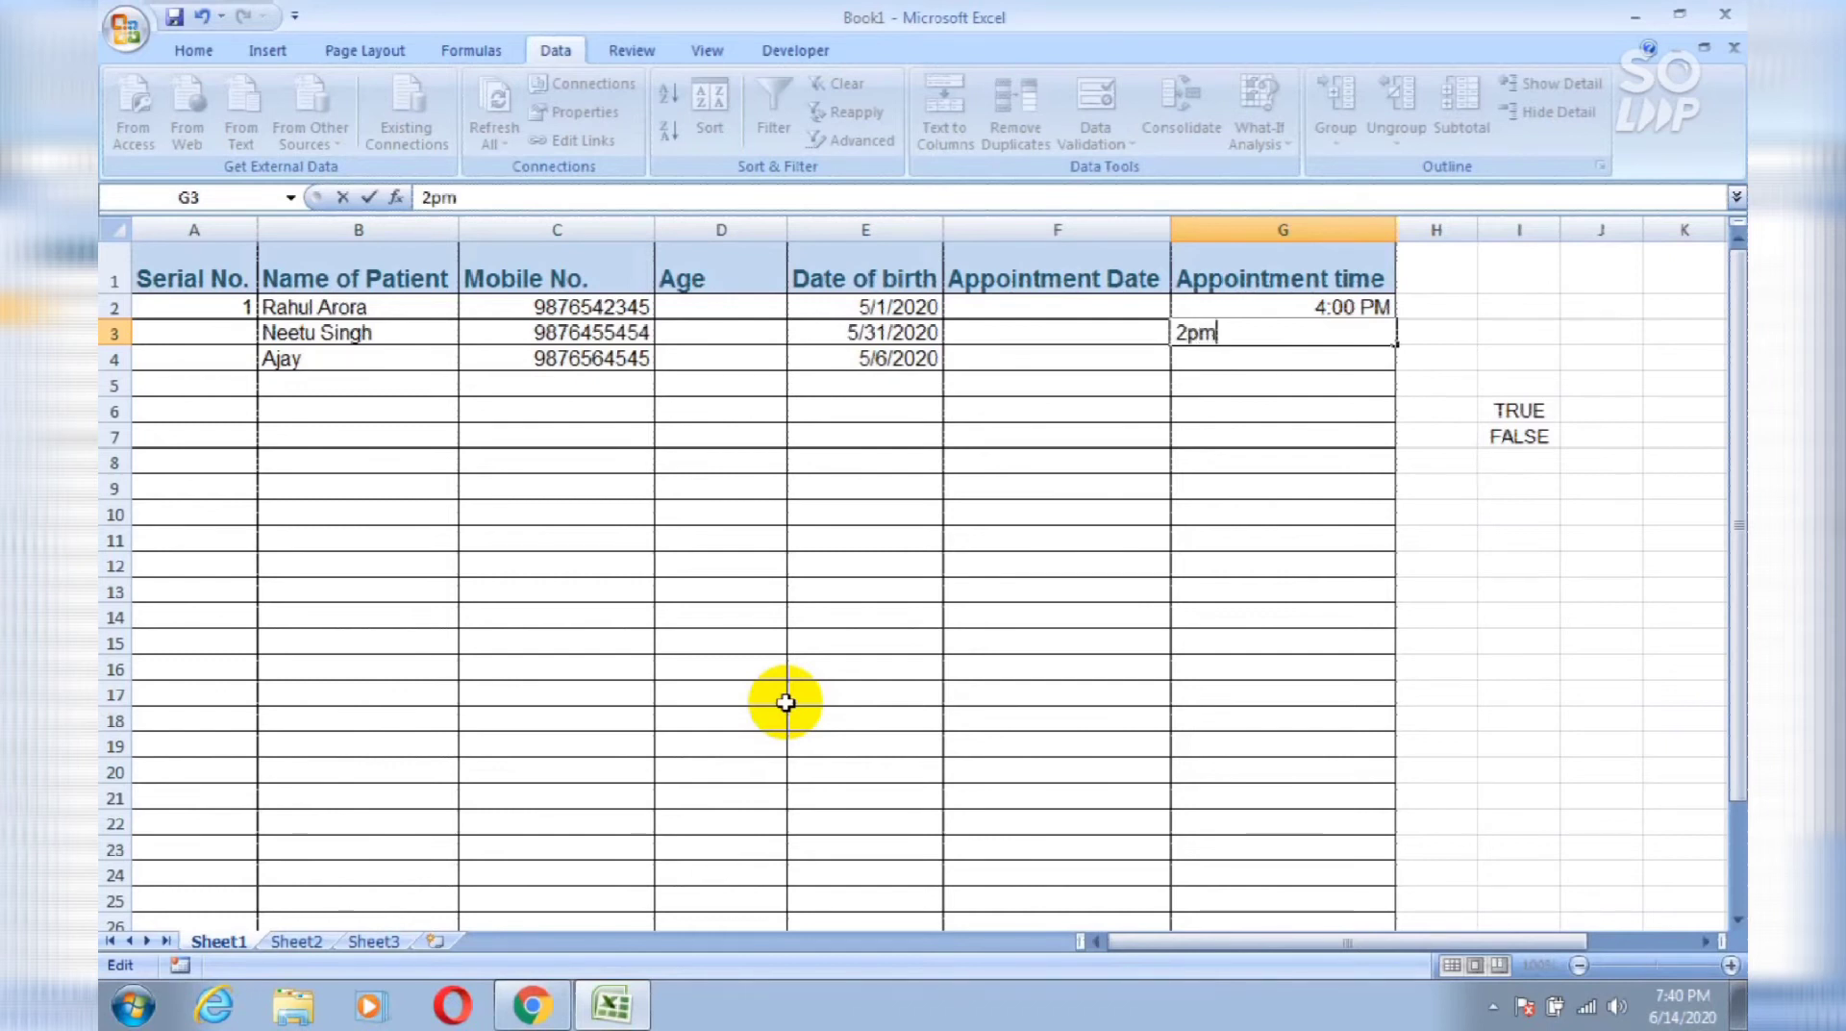
key("Return")
key("Return")
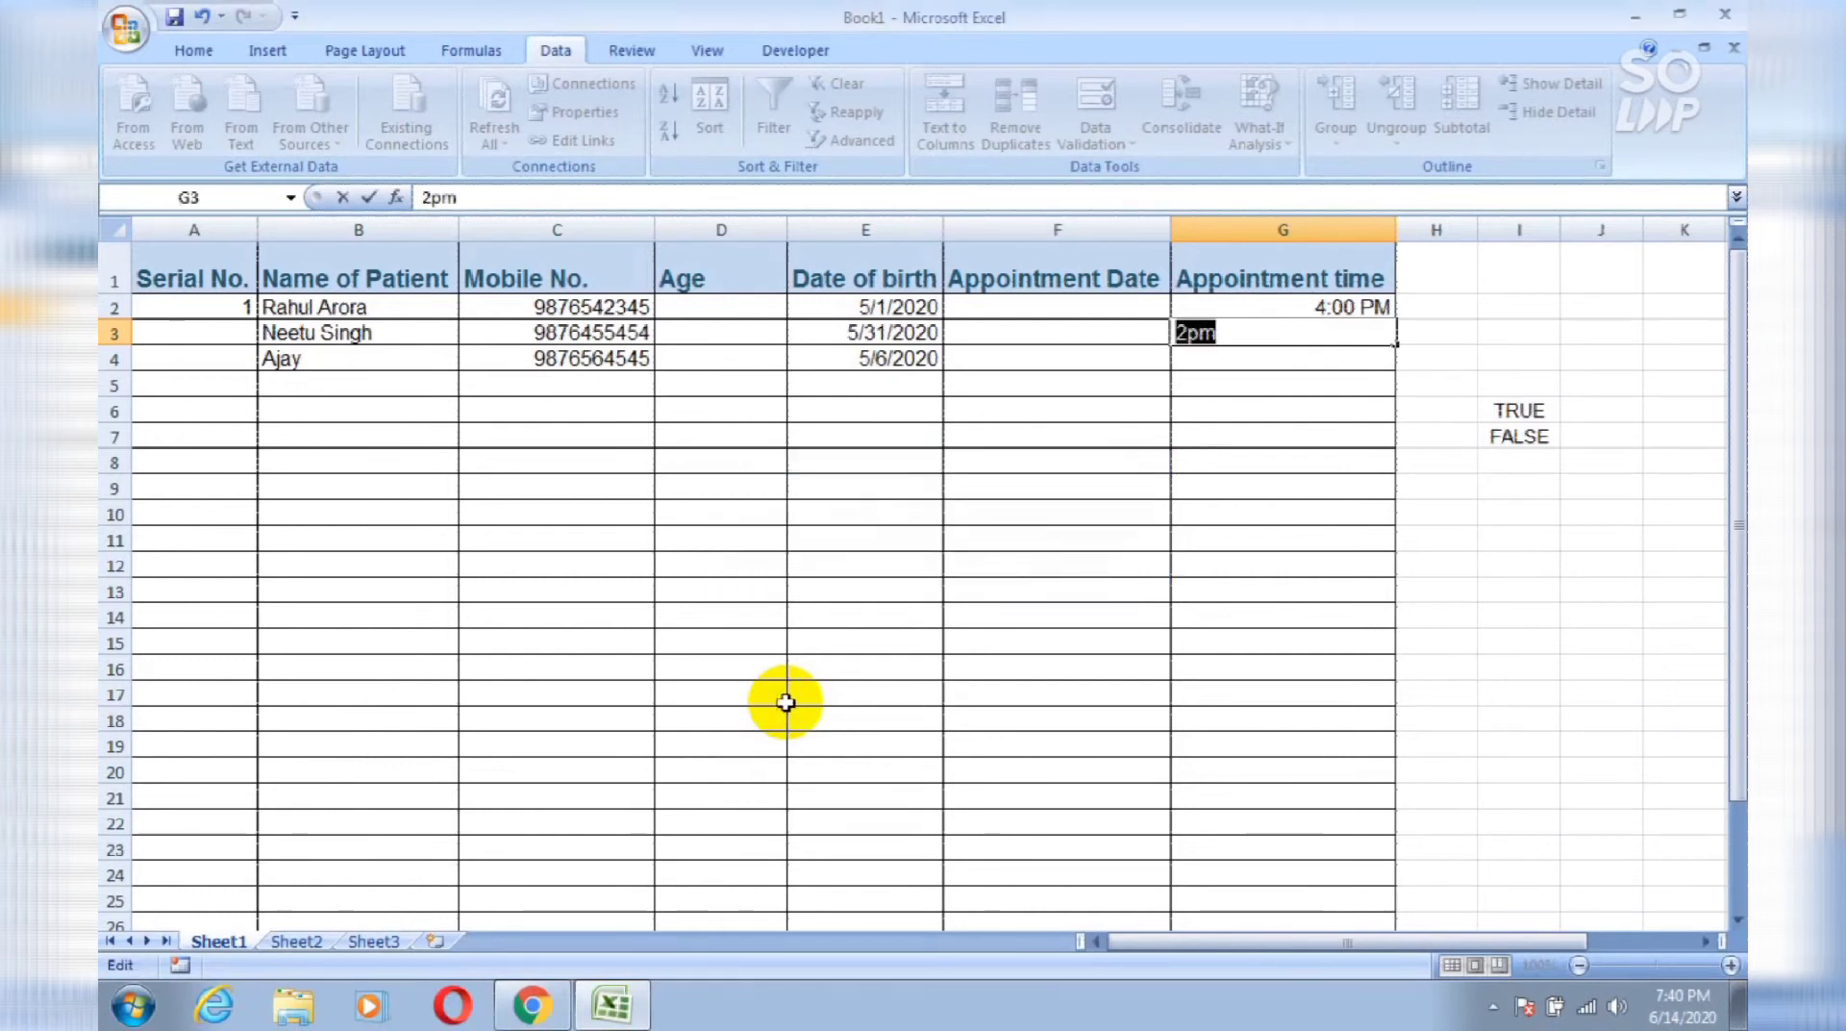
type("2")
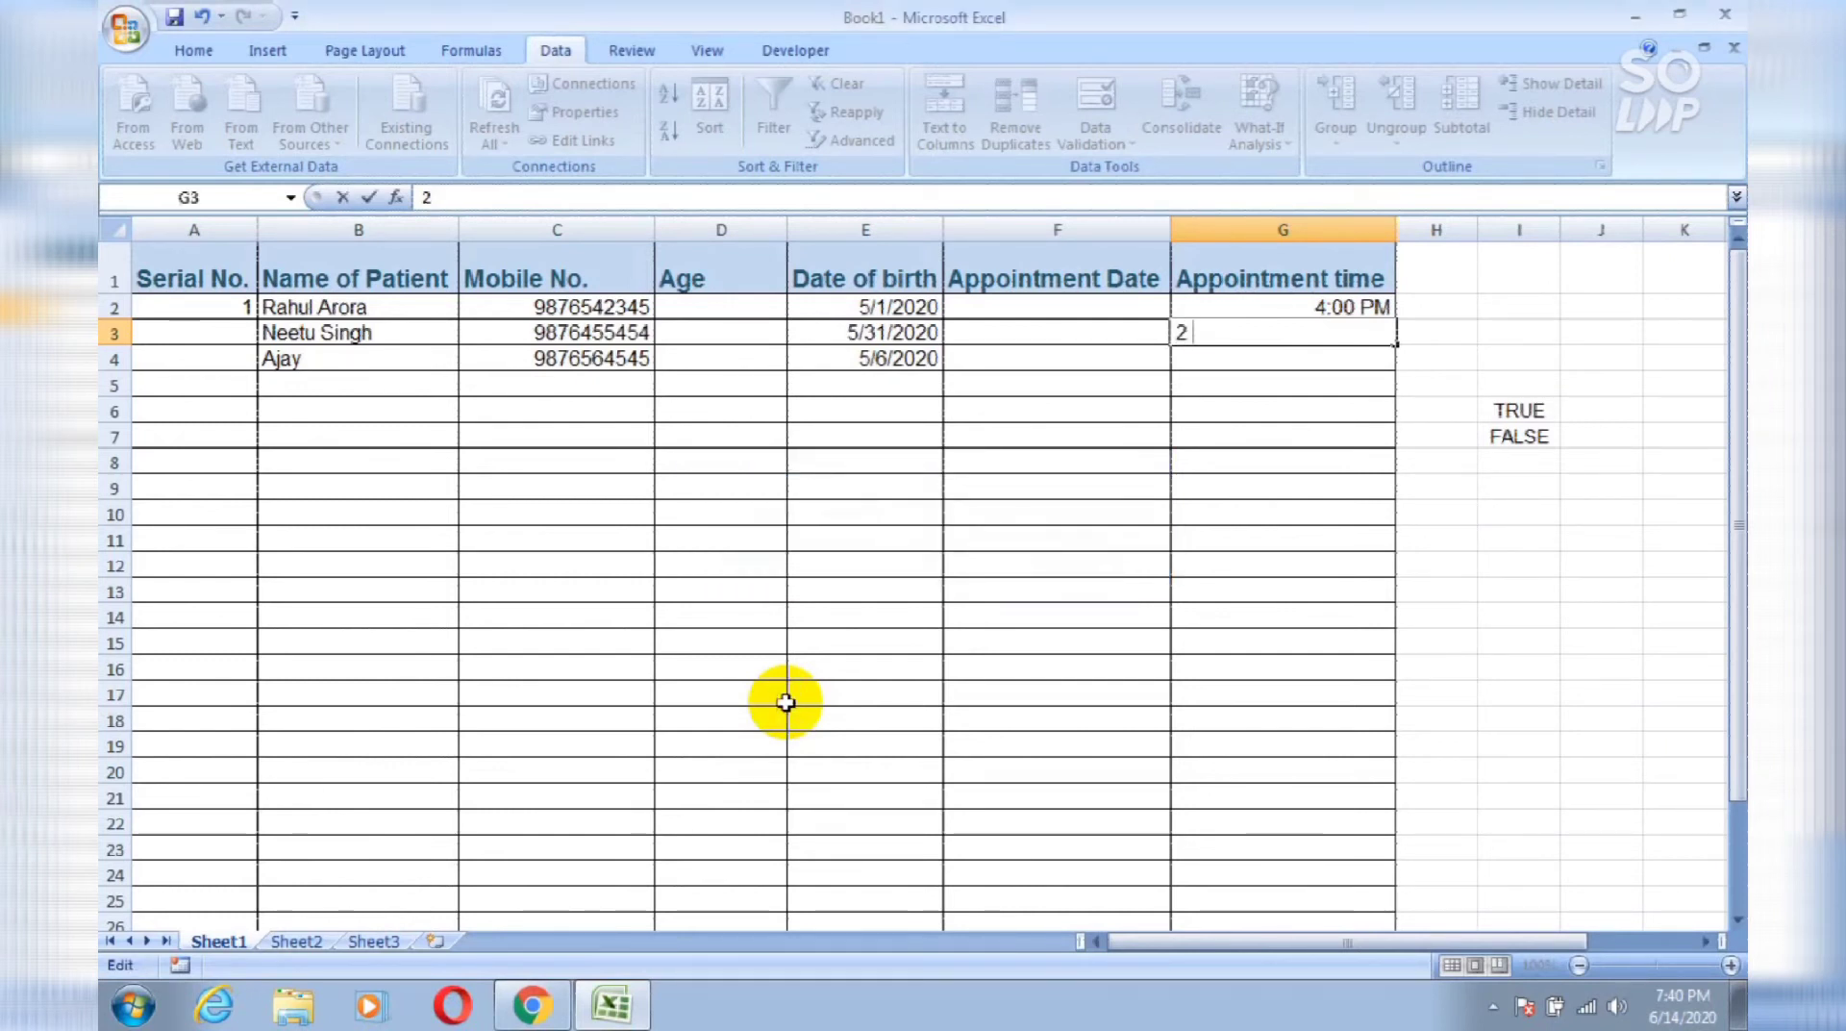
type(" pm")
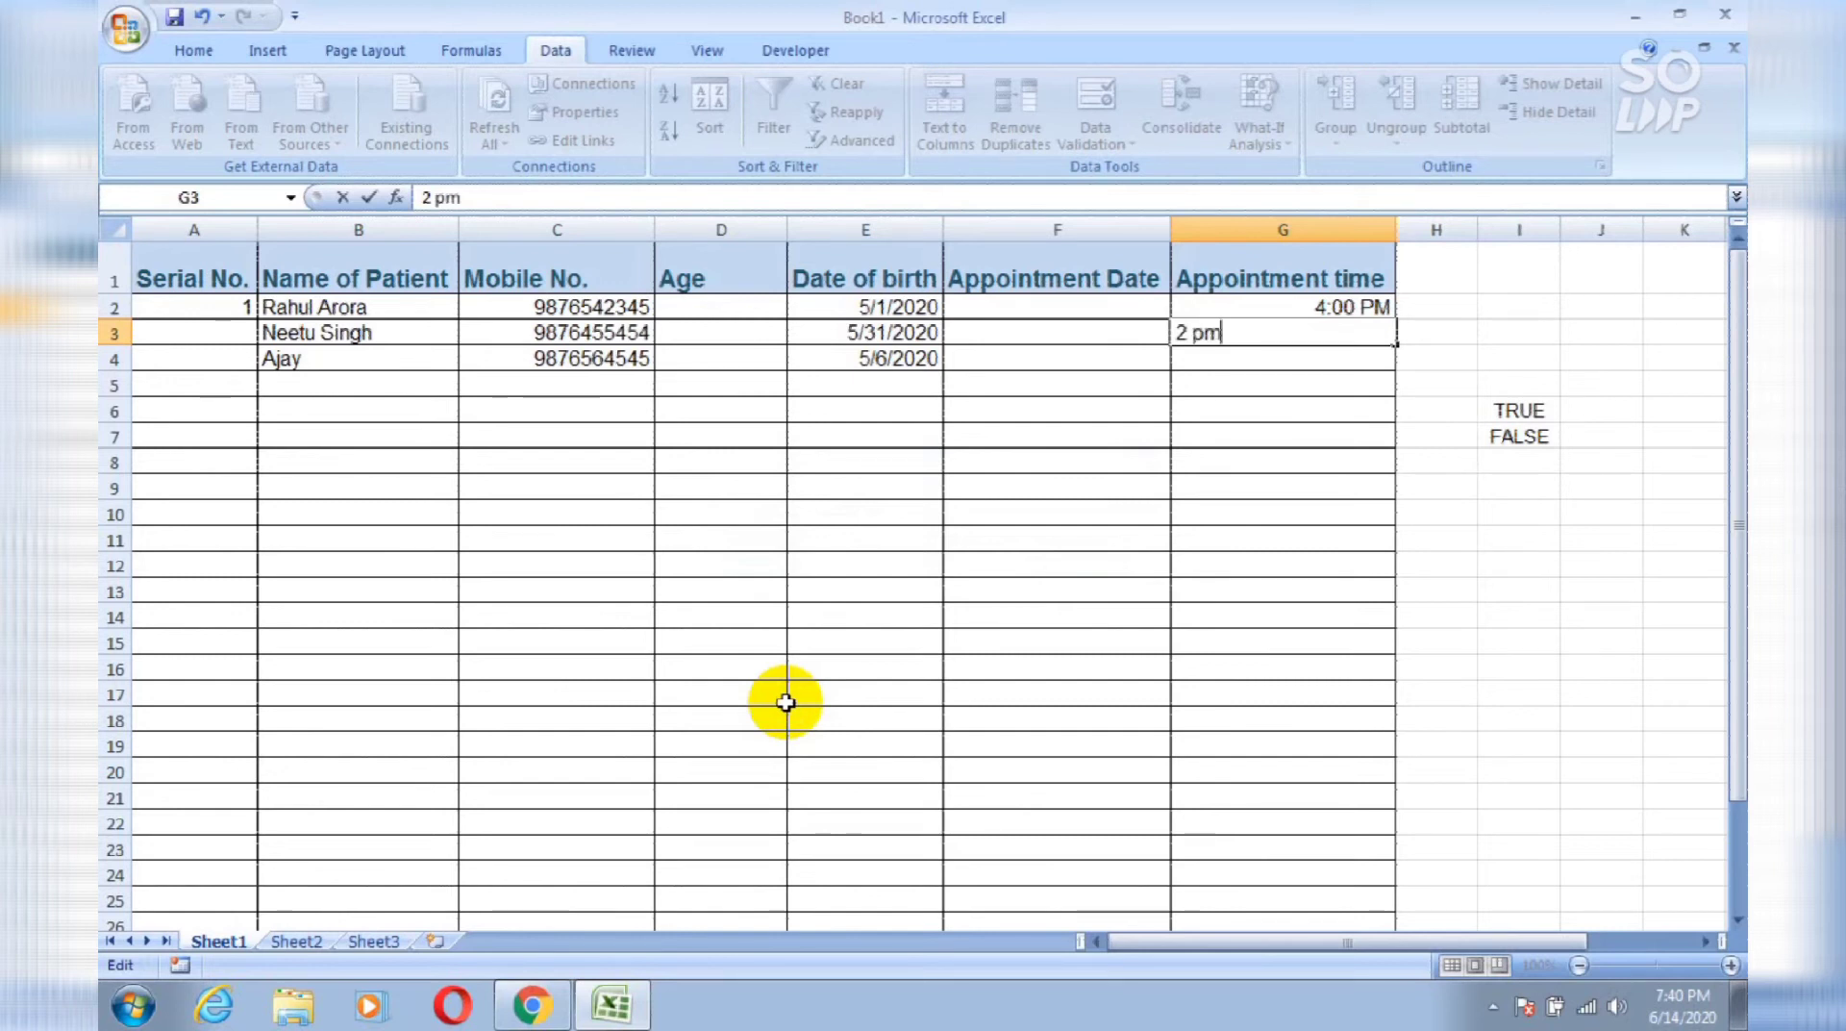
key("Return")
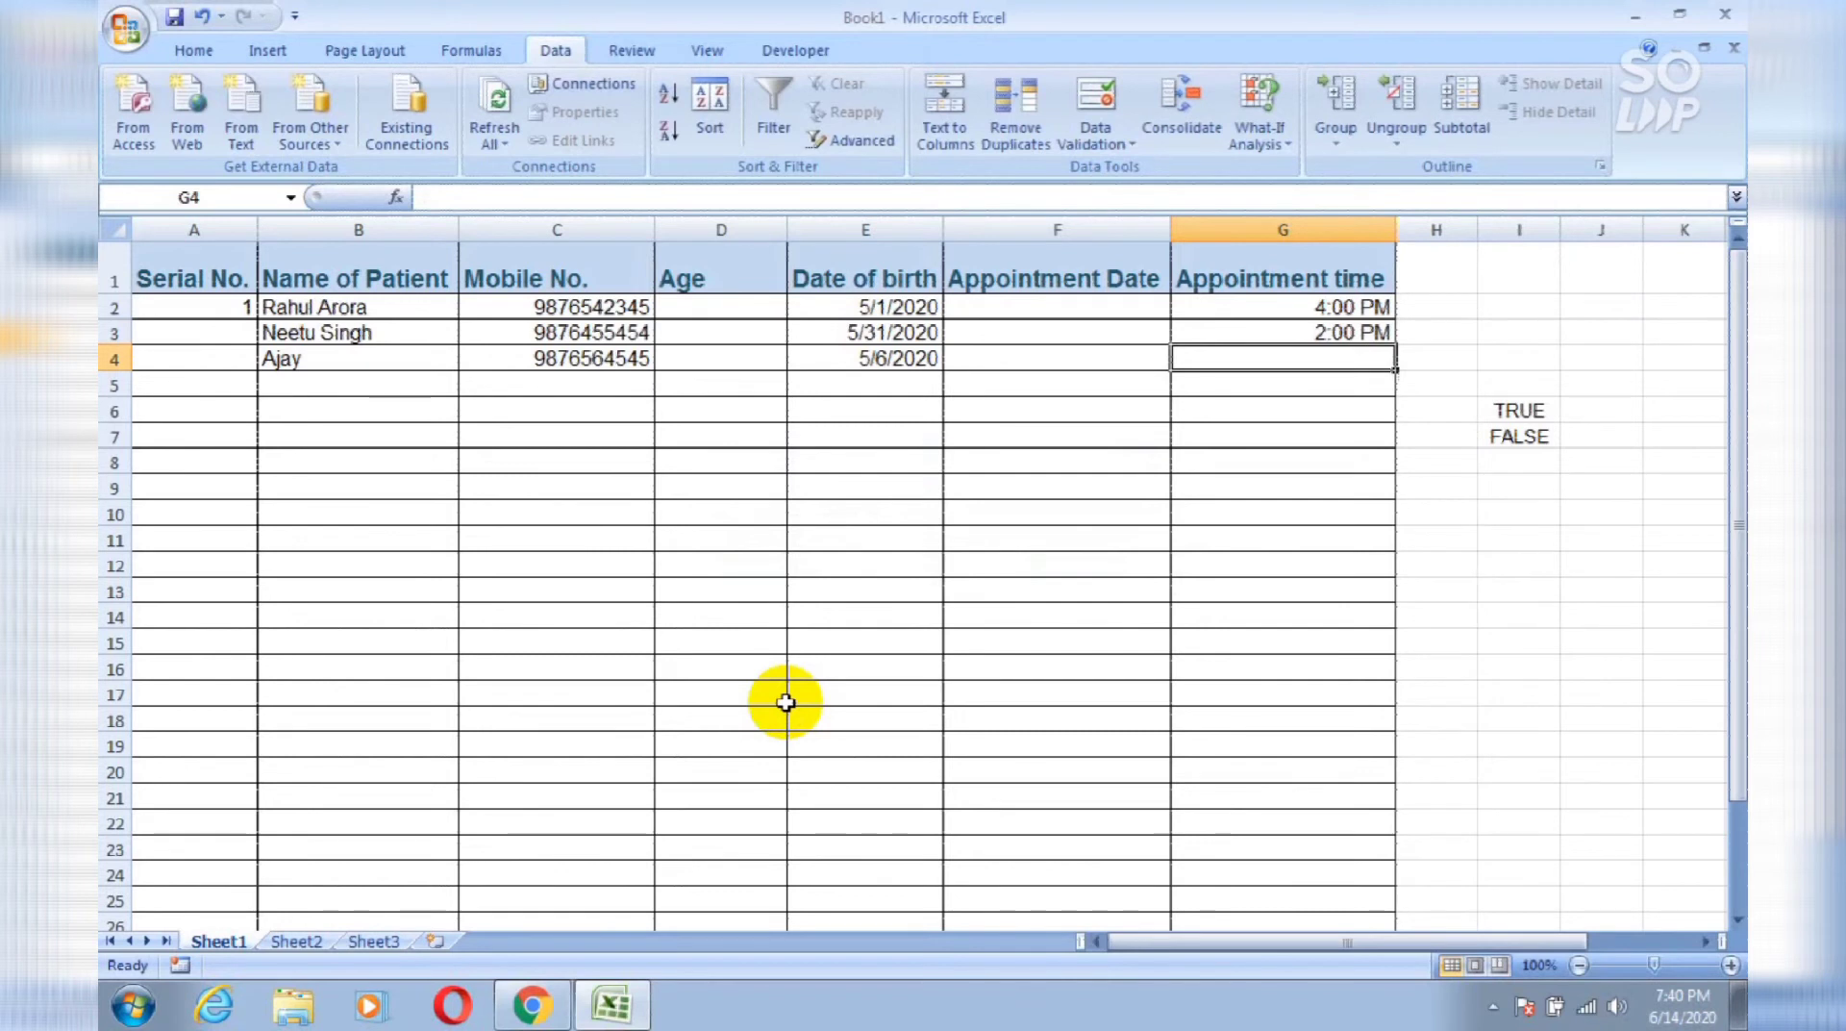
Step: Enter 9 am in G4 after 8 am is rejected
type("8 am")
key("Return")
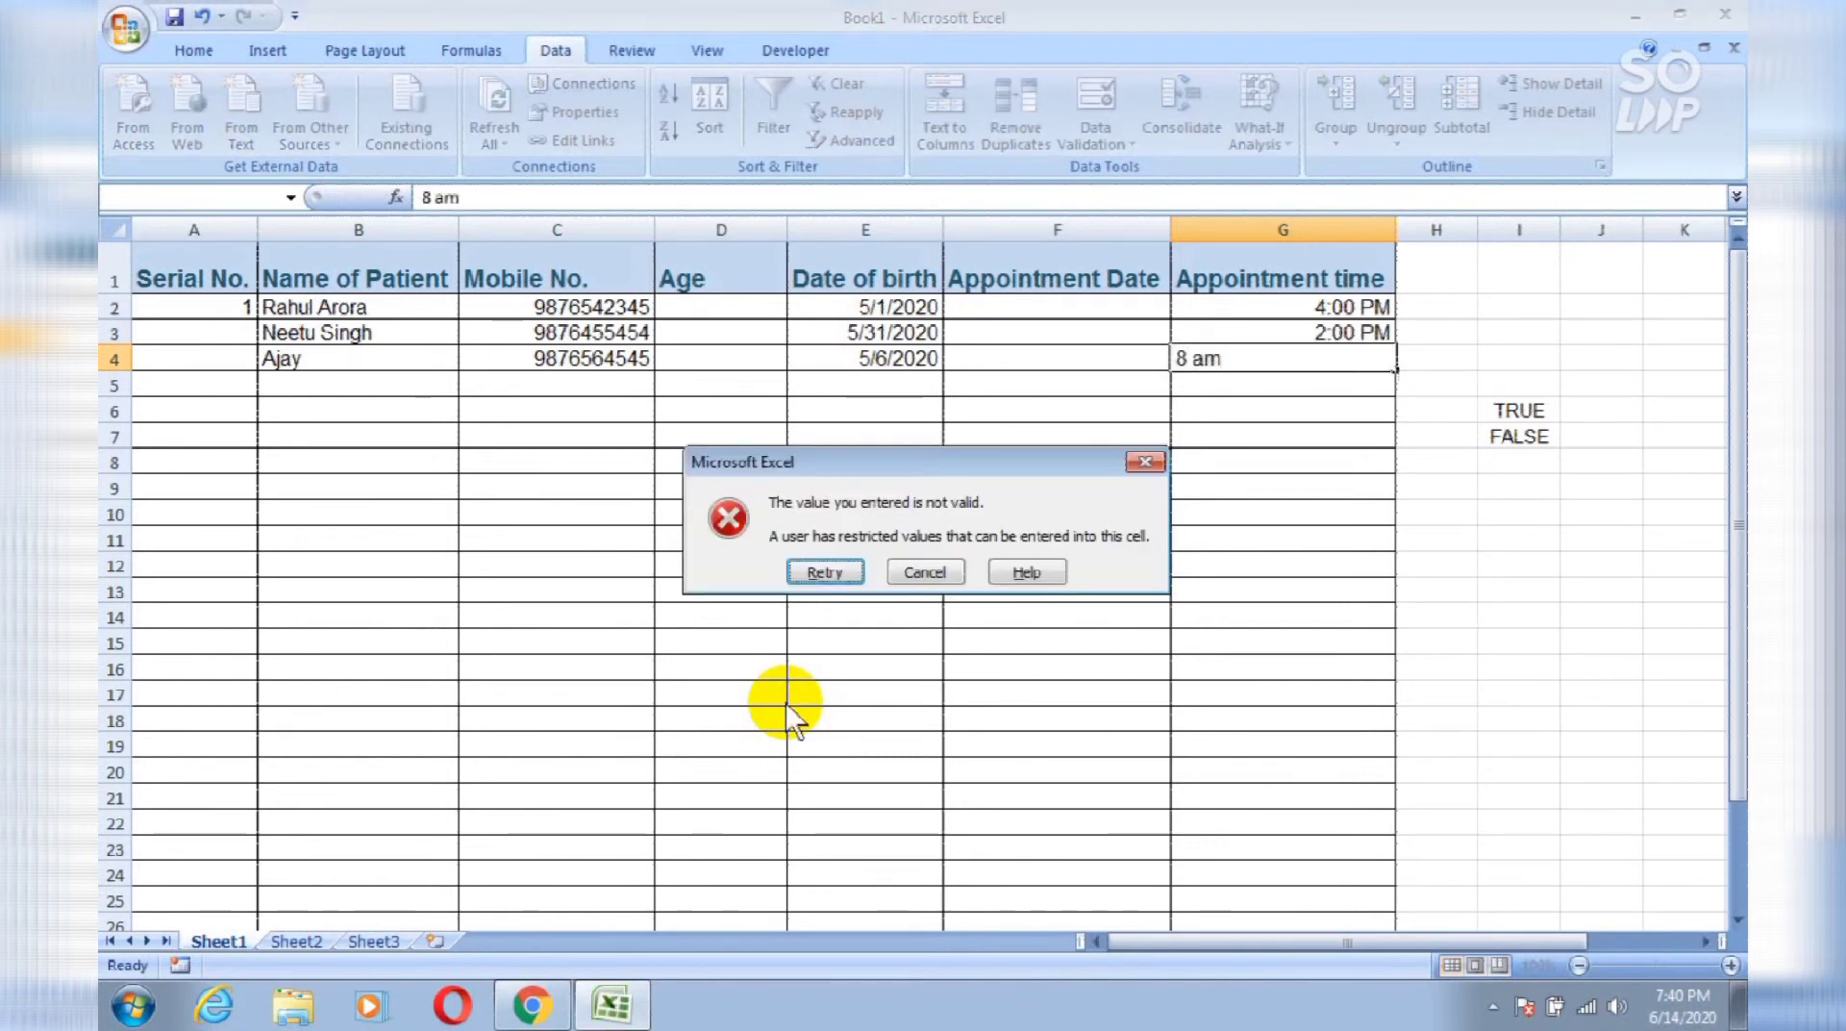
key("Return")
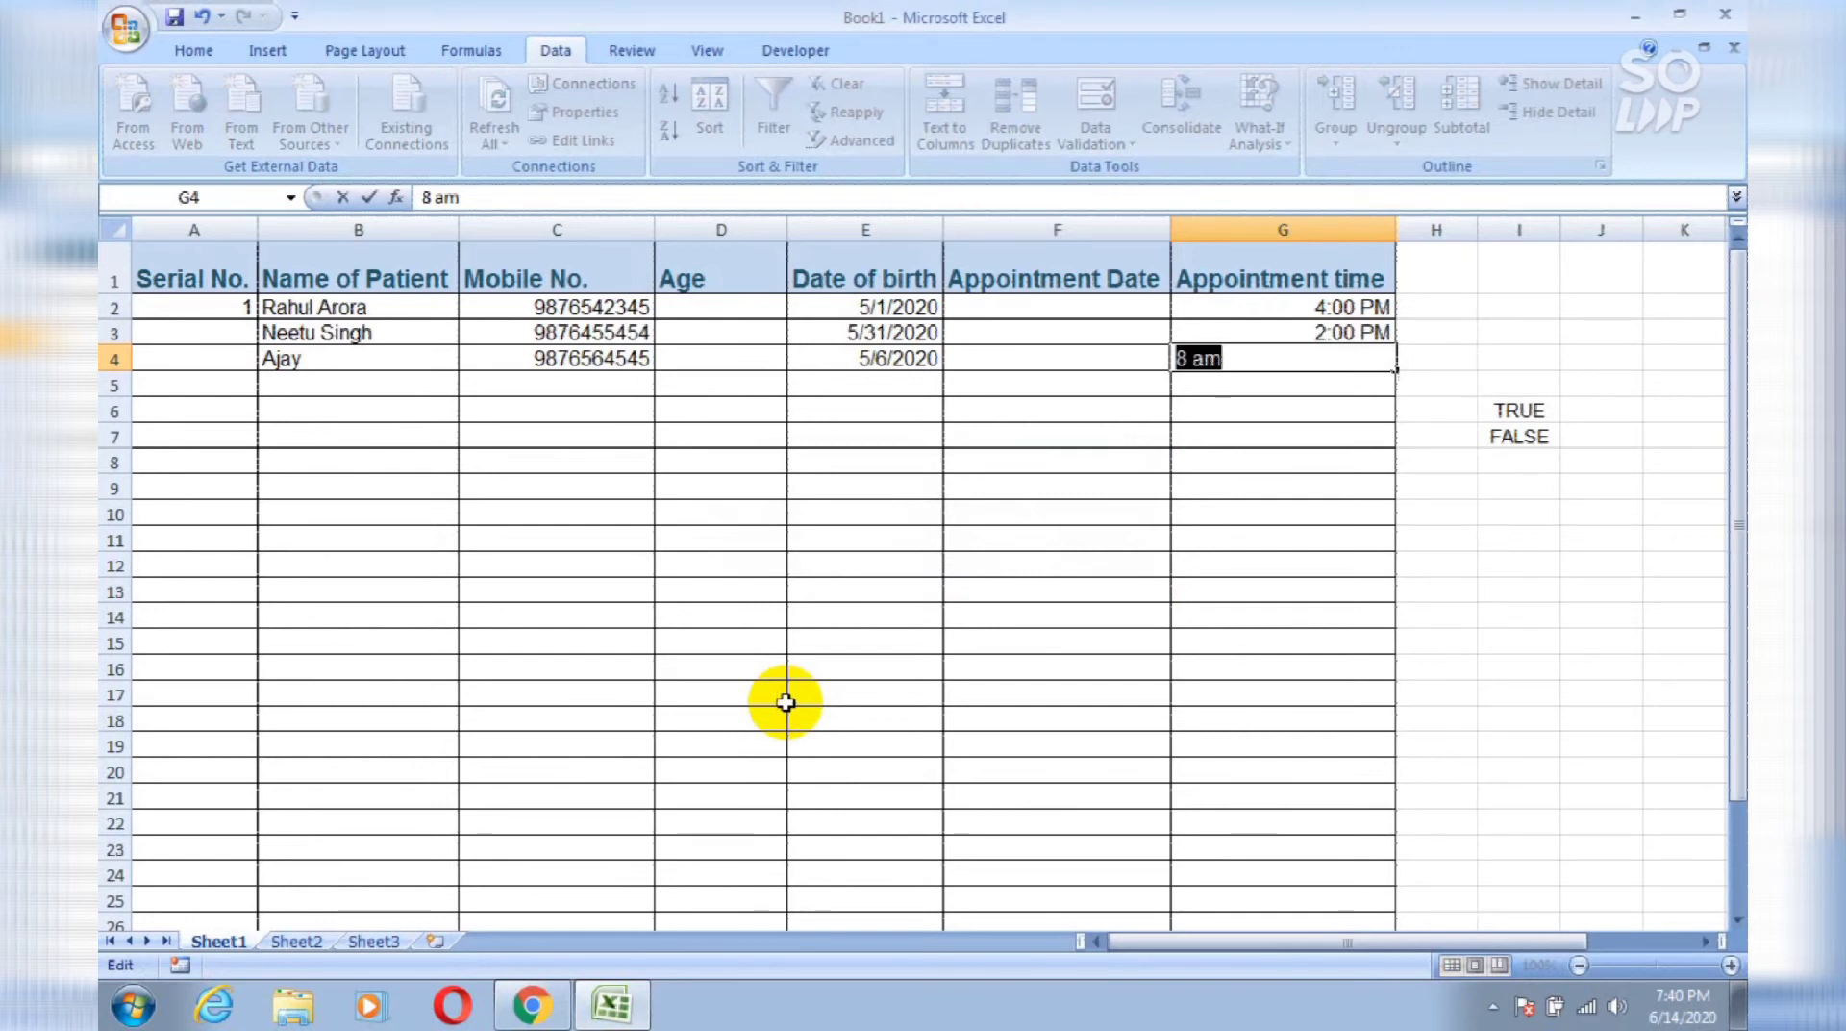
type("9")
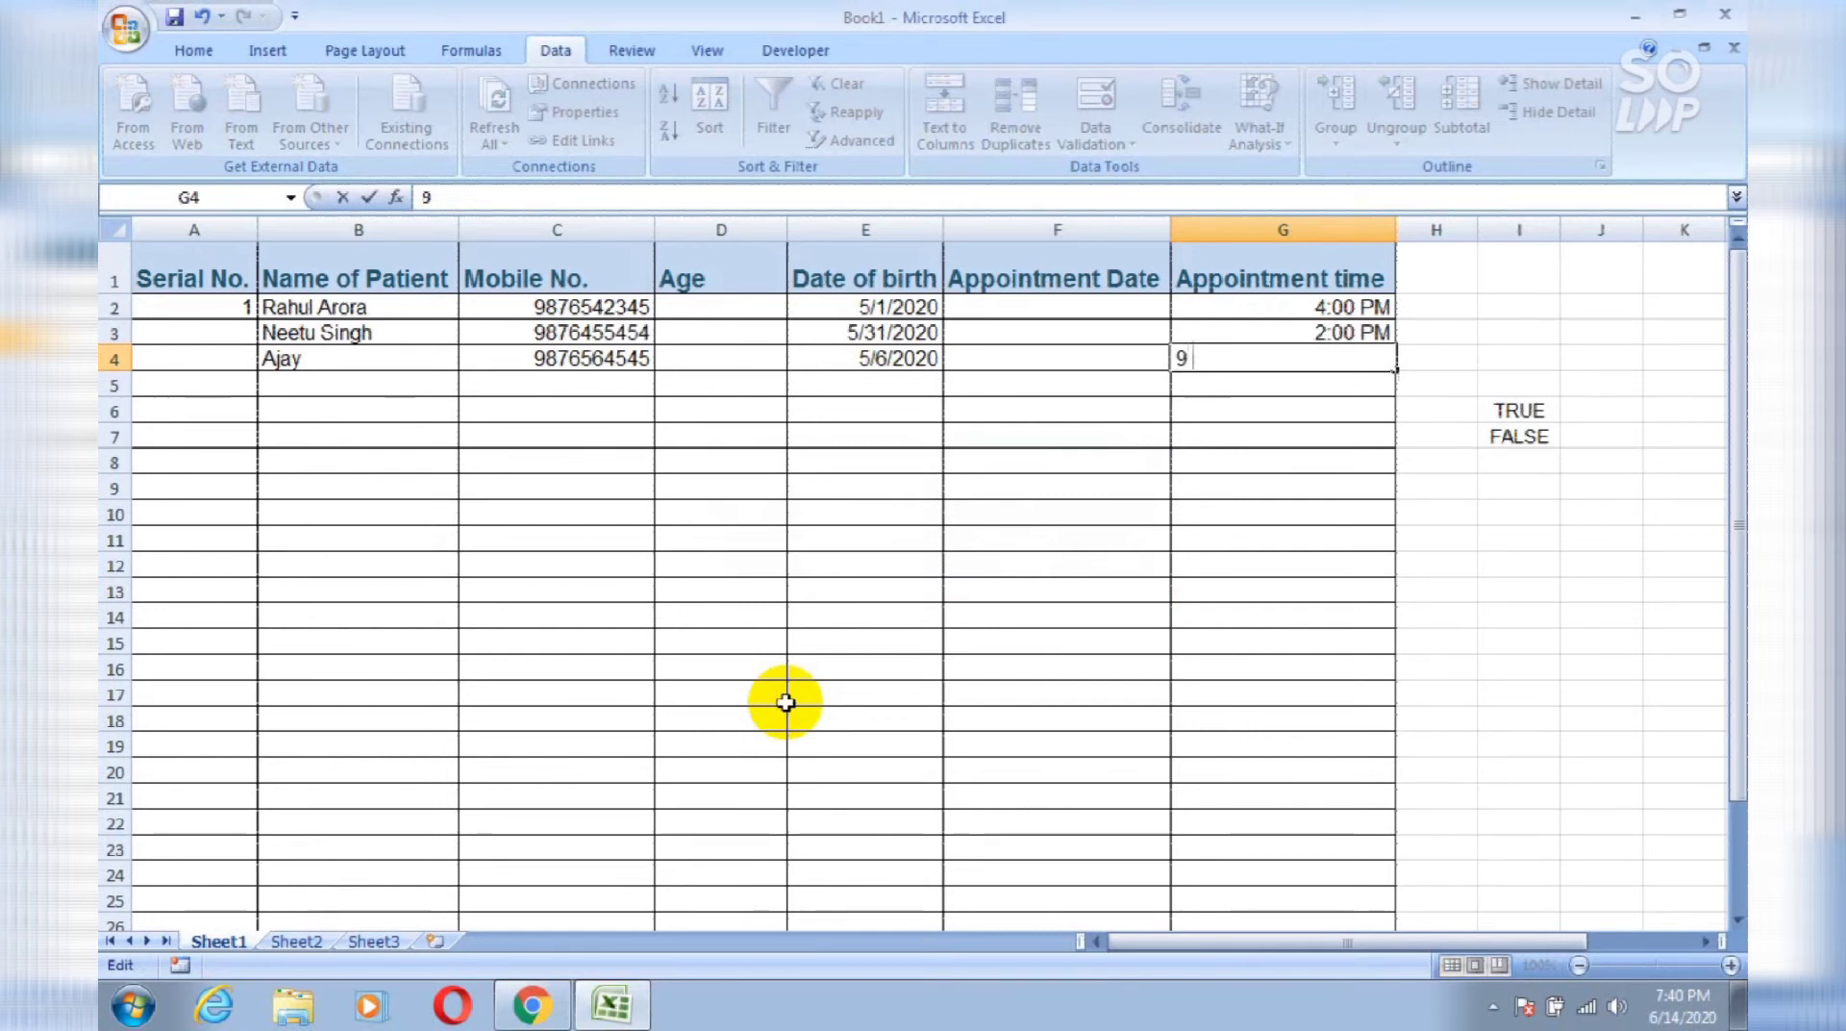
type(" am")
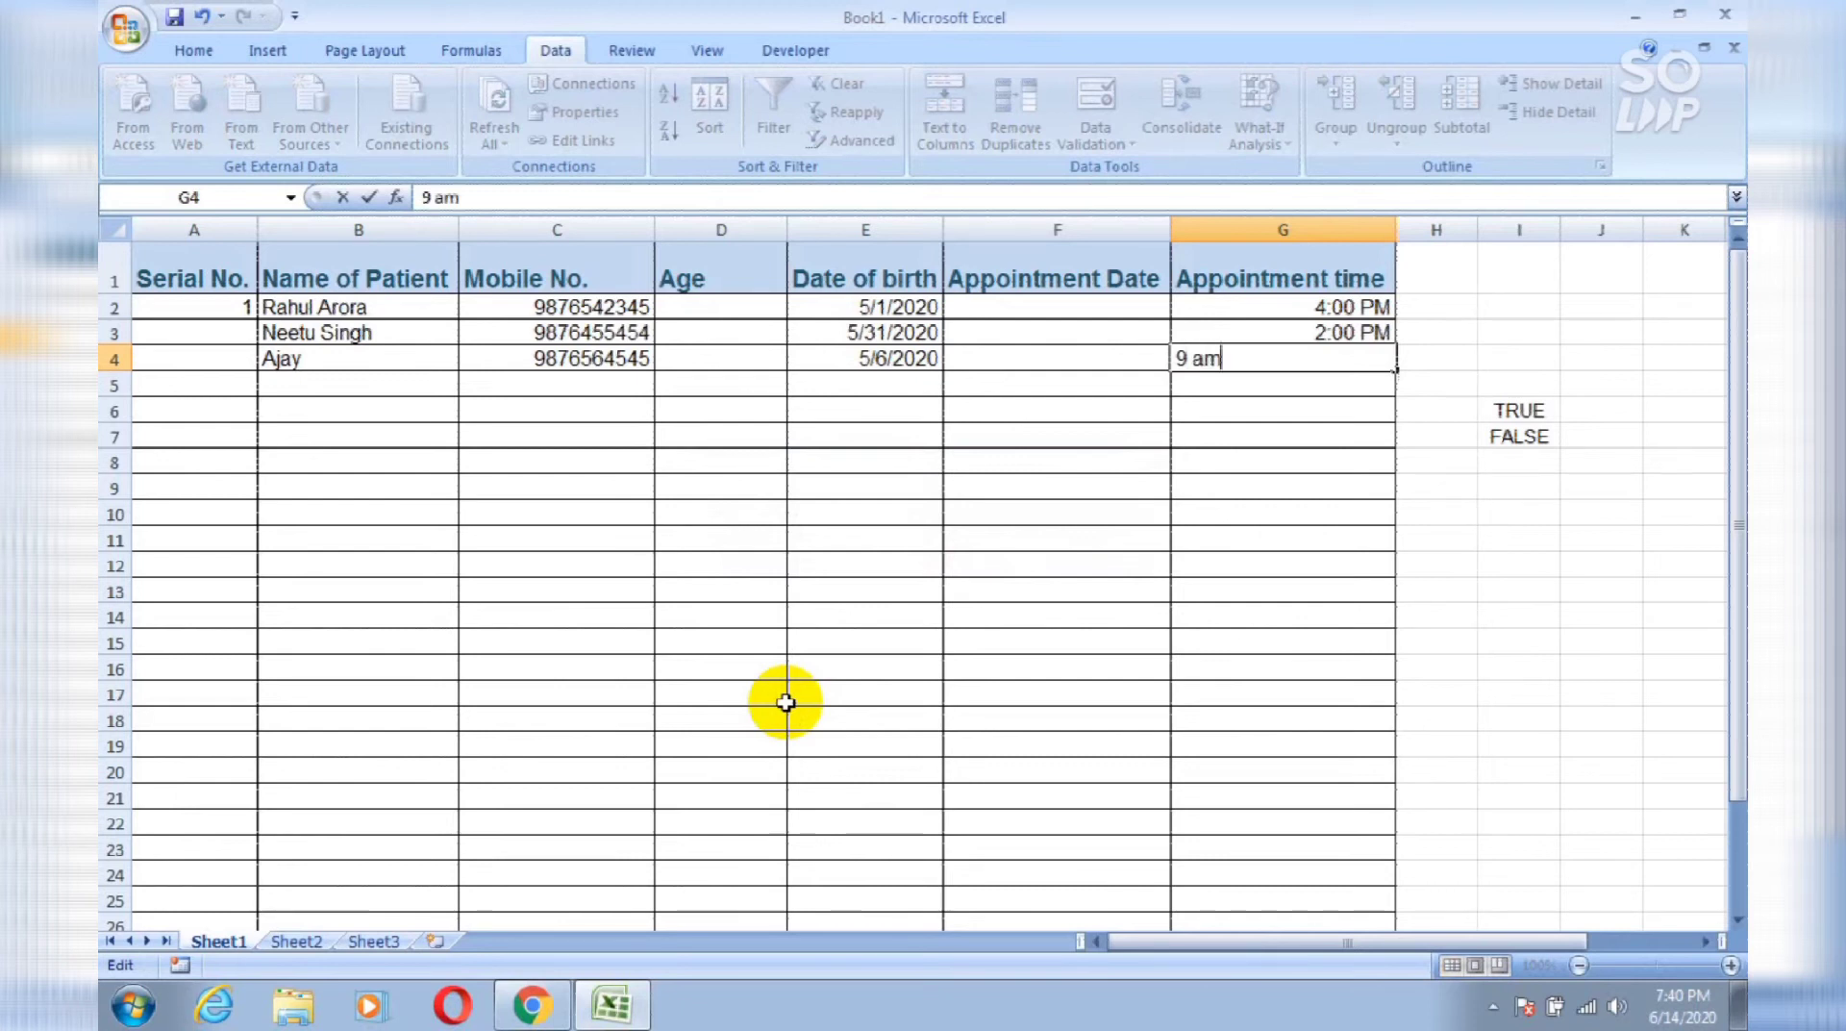
key("Return")
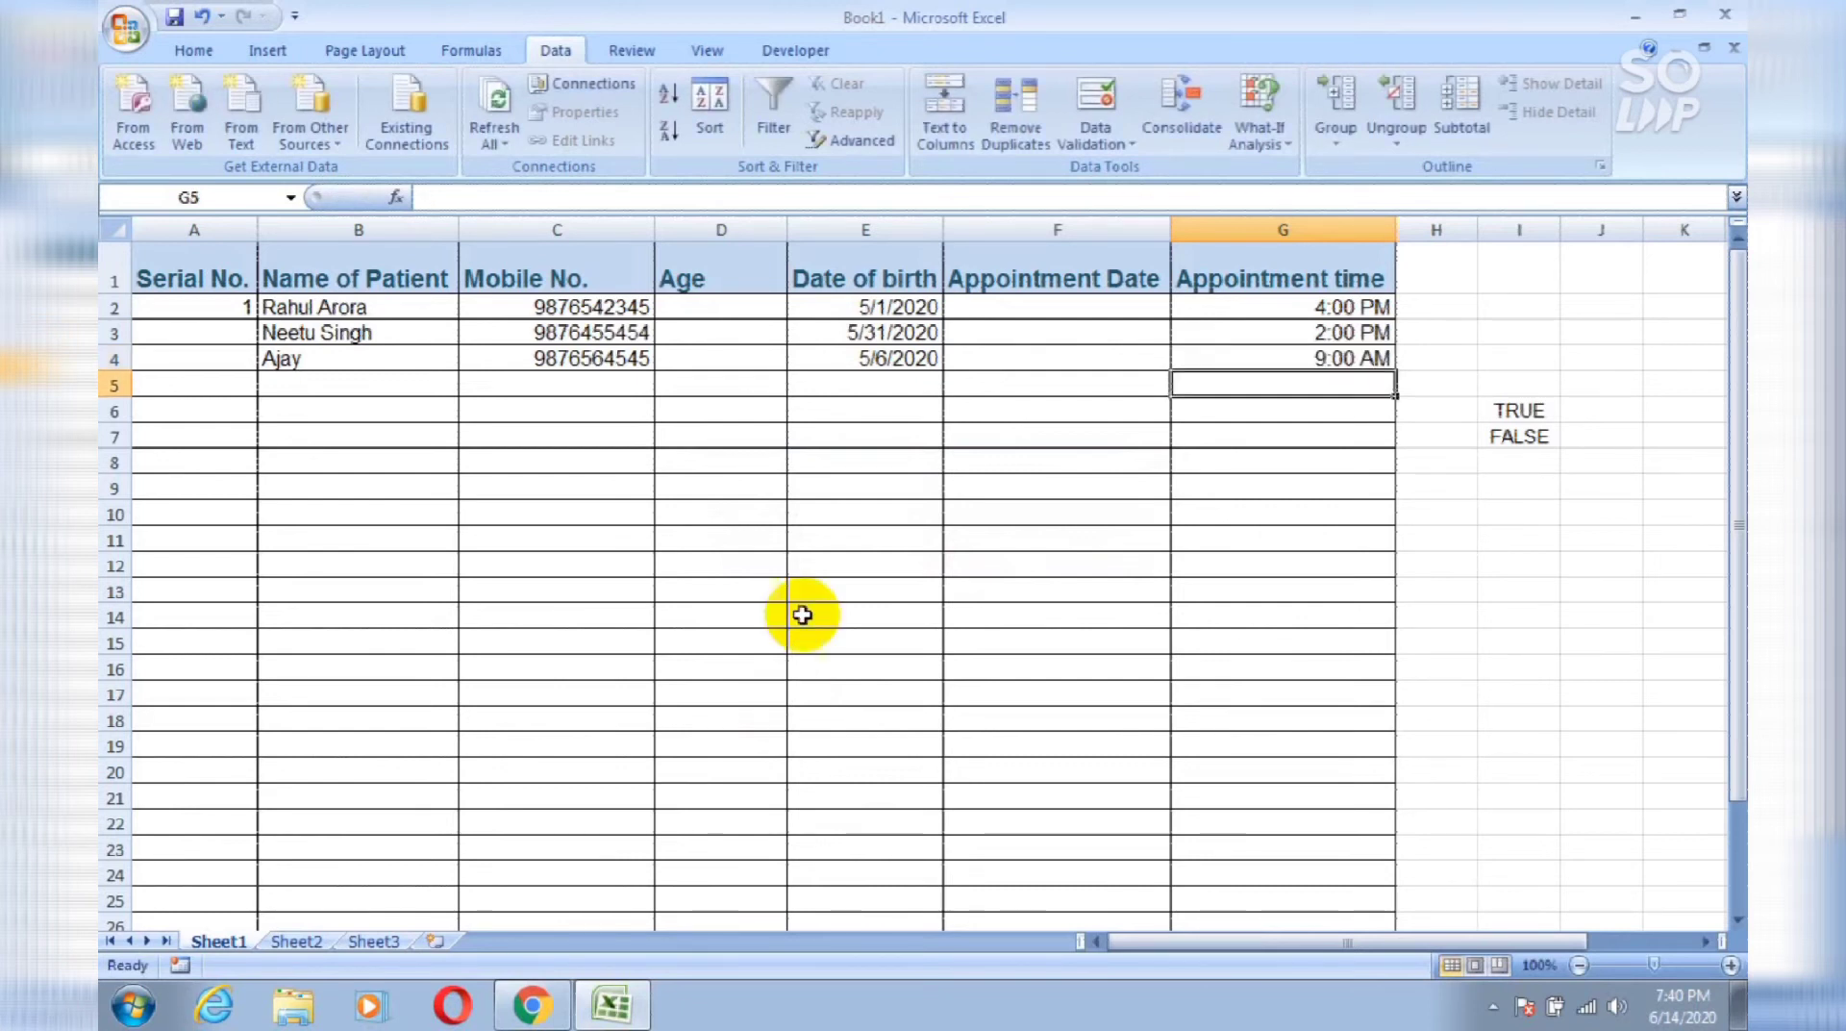
Step: Clear the three dates of birth in E2:E4
left_click(875, 309)
key("shift+Down")
key("shift+Down")
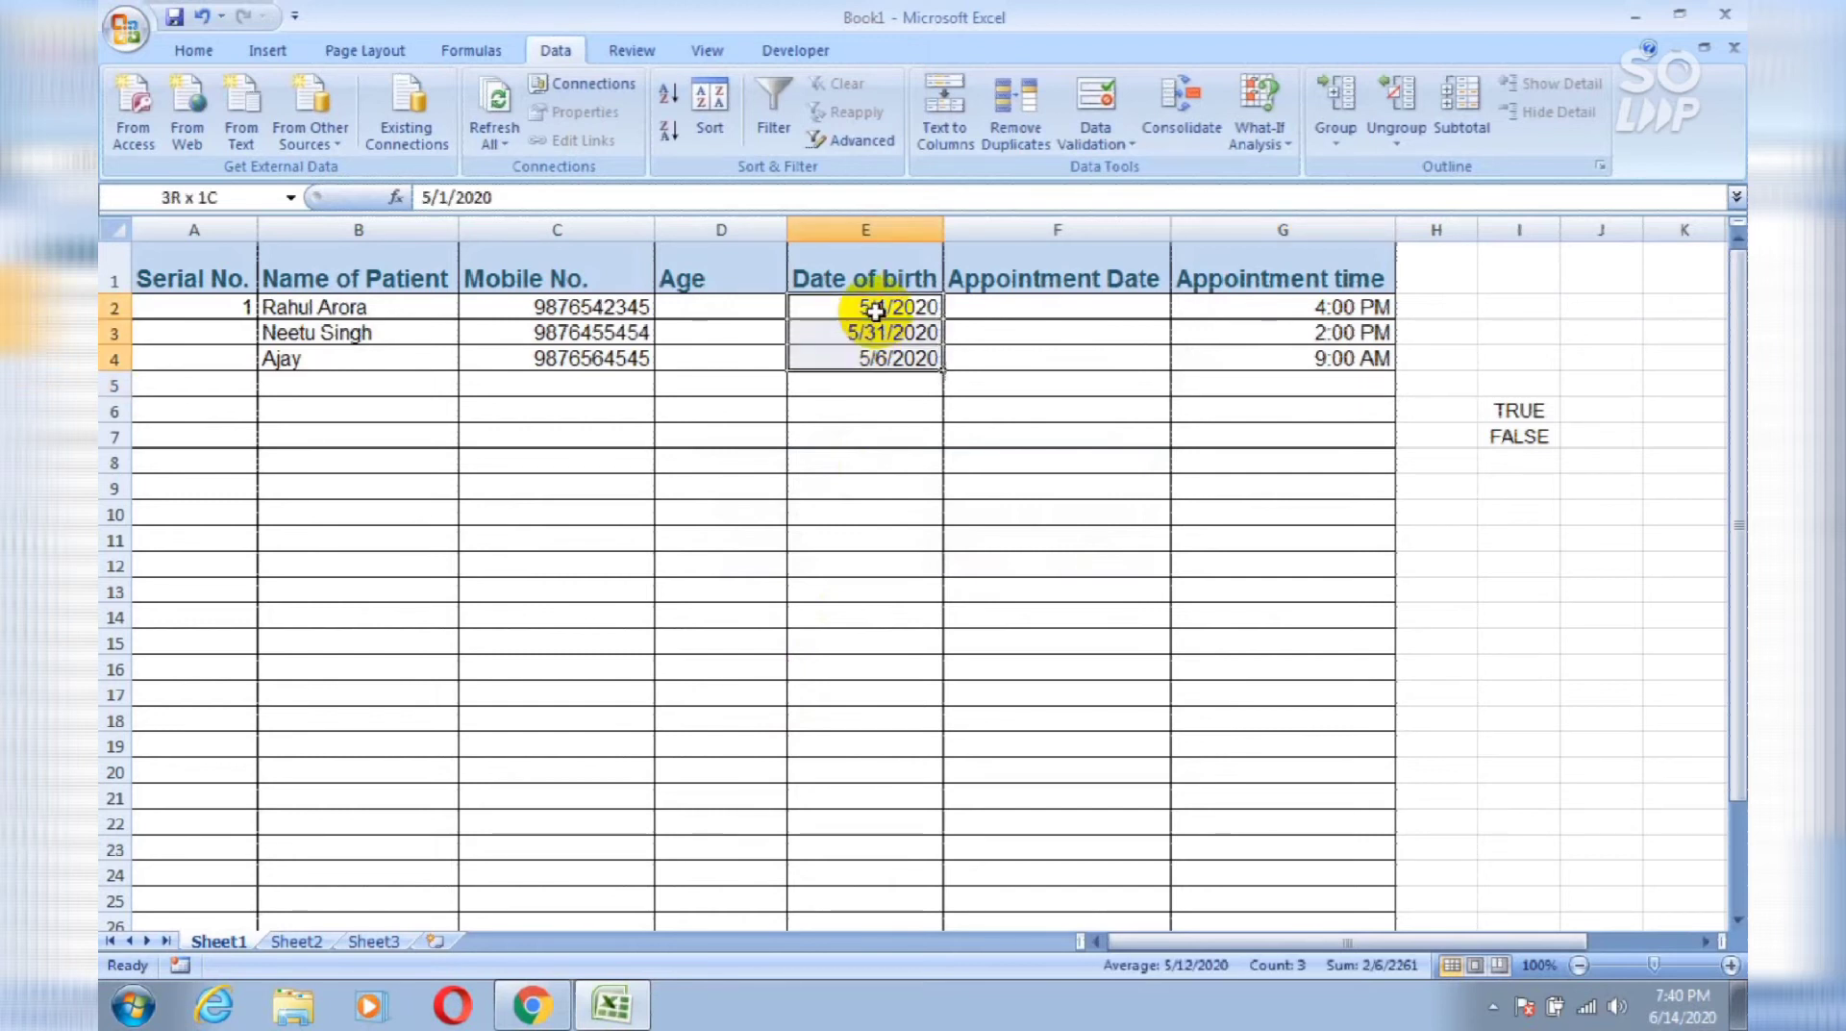
key("Delete")
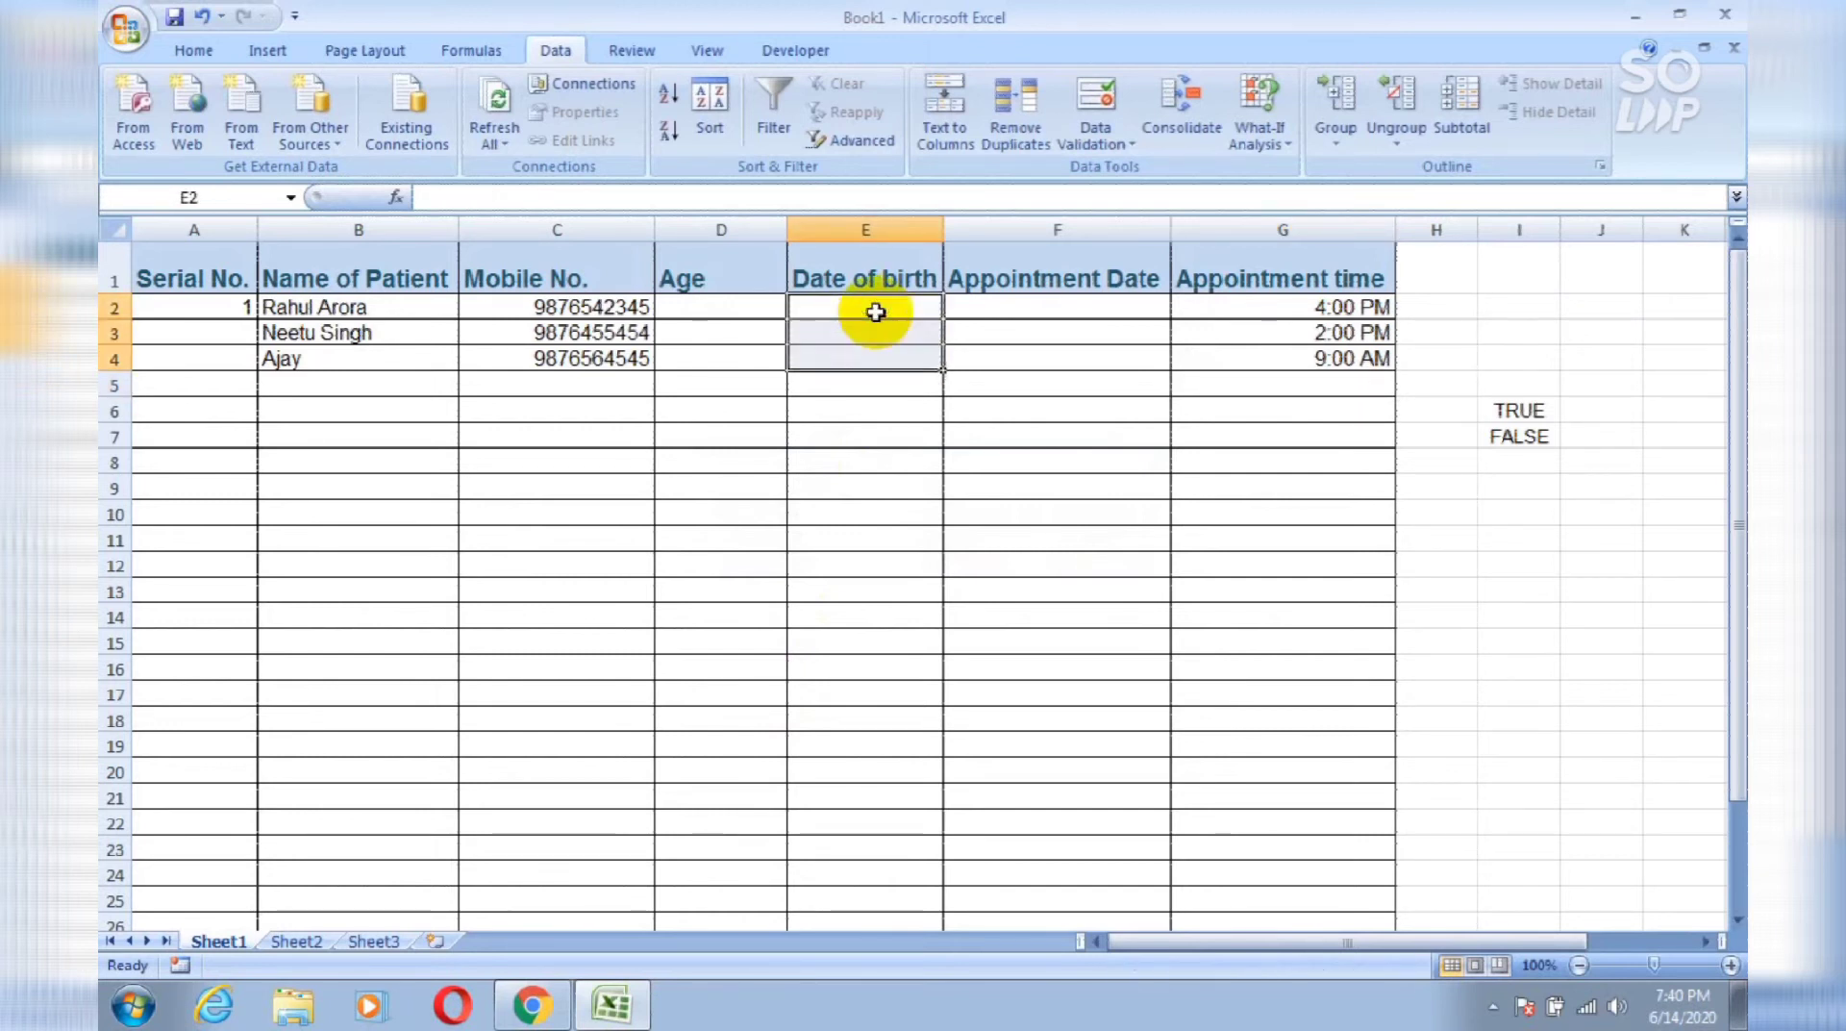
Step: Set column E's validation to Date between 01-01-1900 and 06-10-2020
left_click(905, 225)
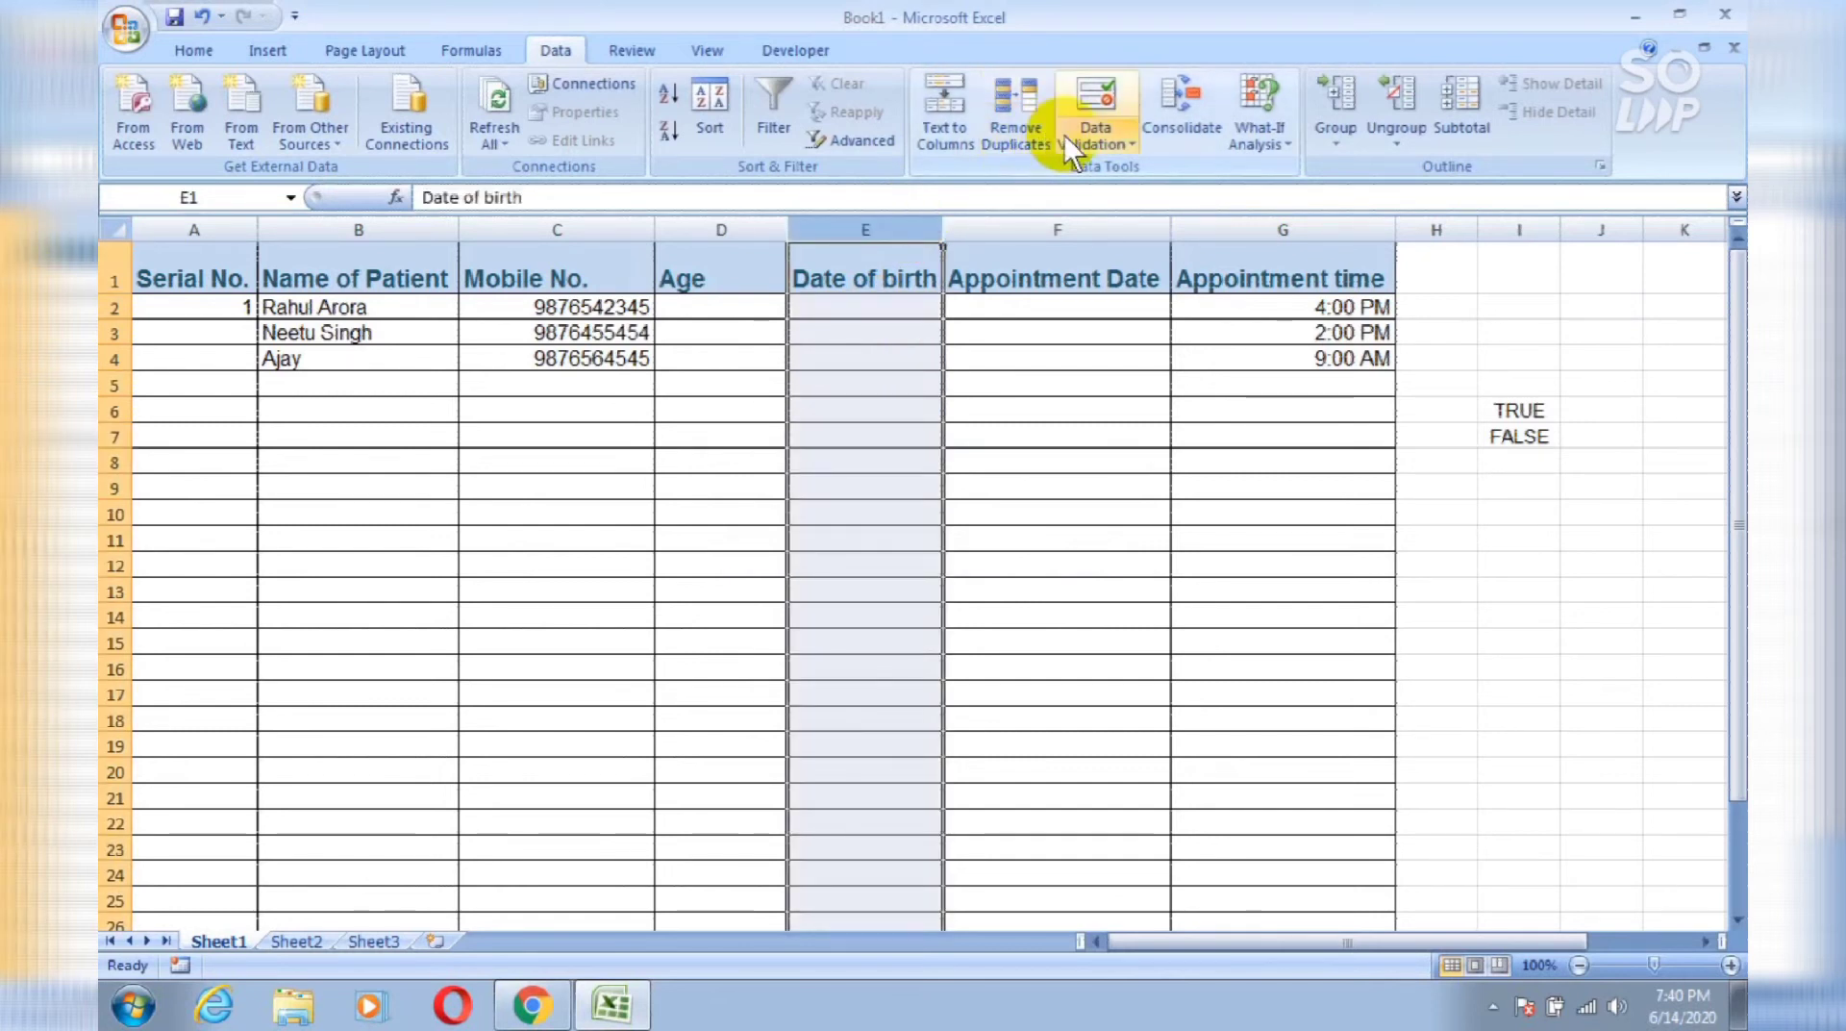
left_click(1098, 141)
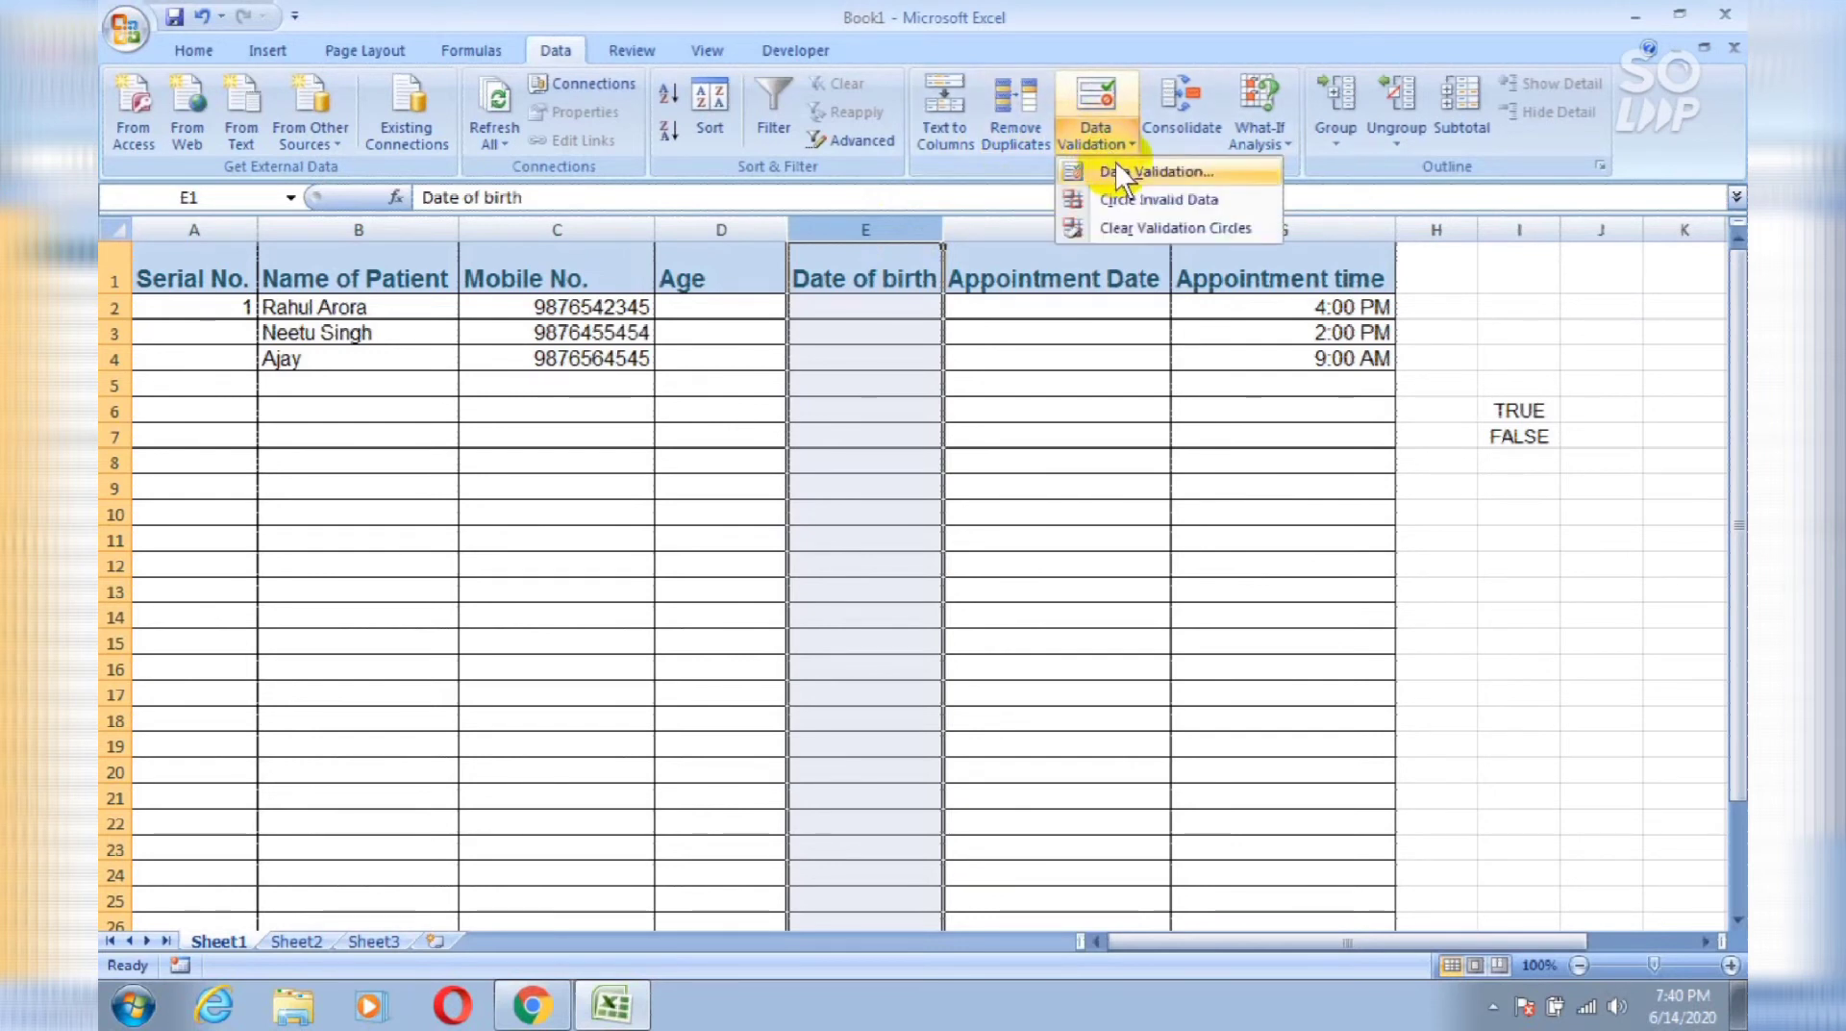
left_click(1114, 171)
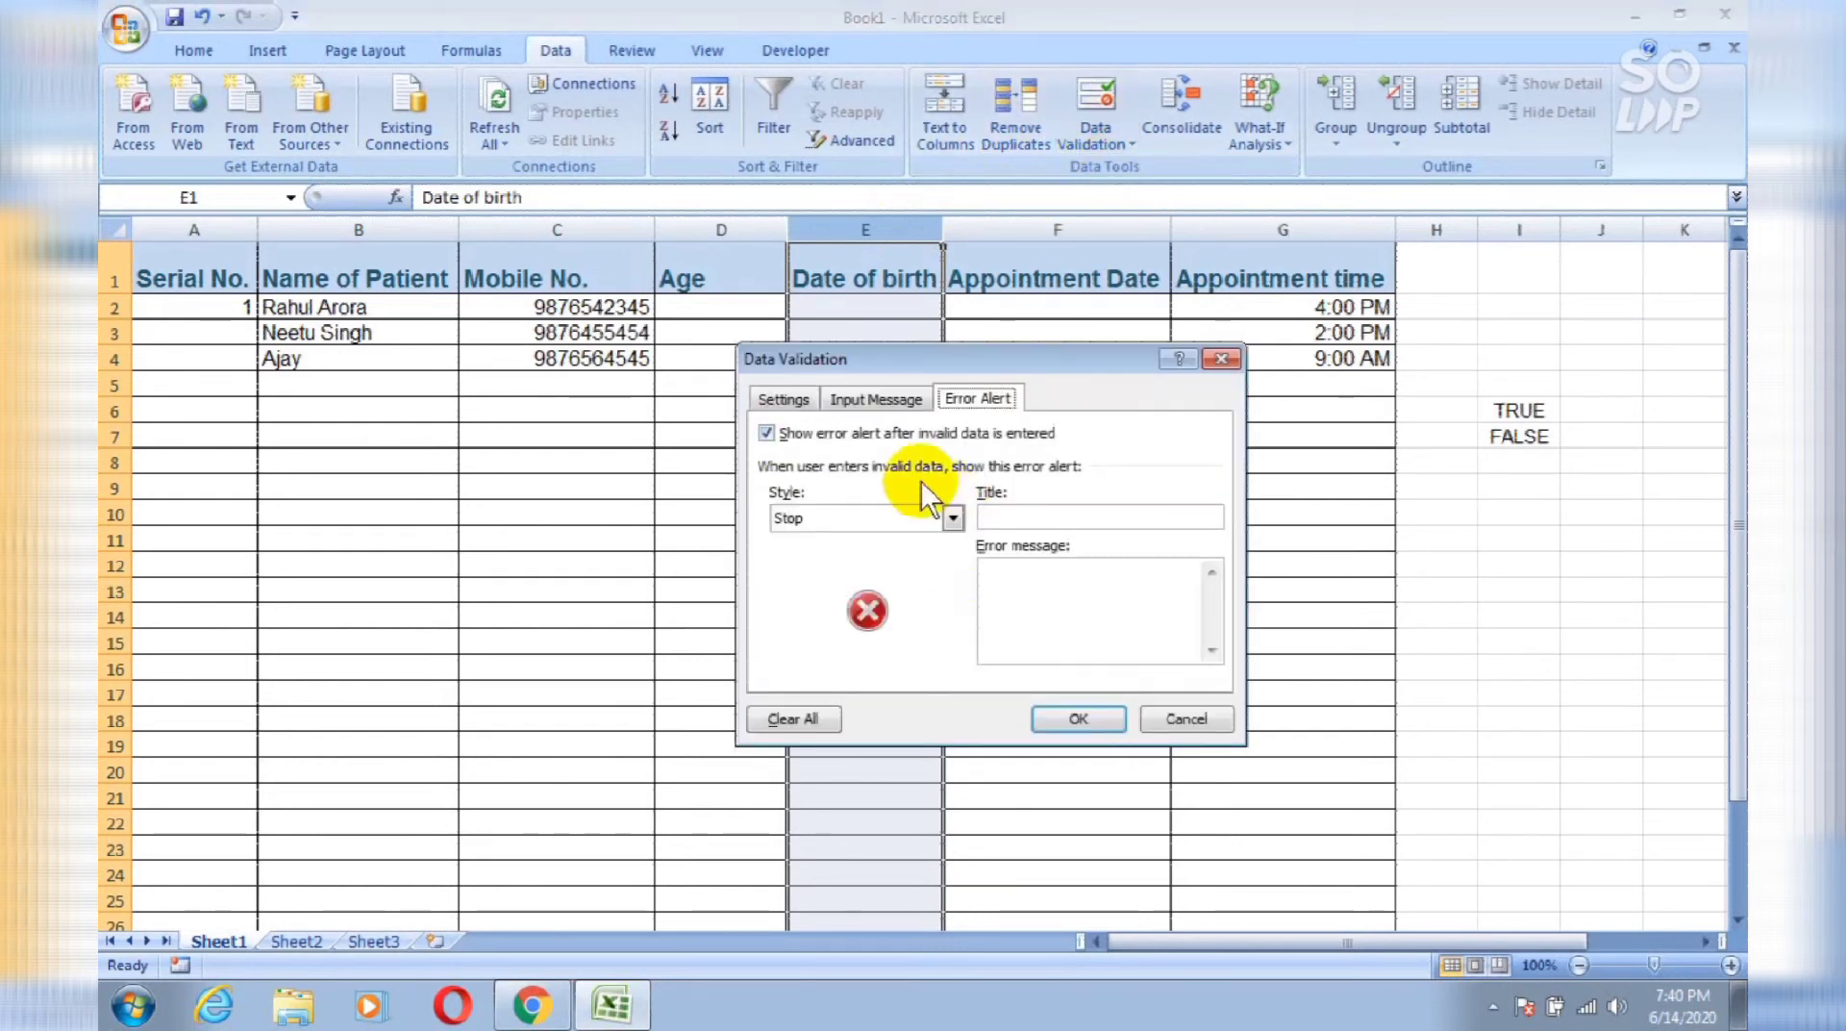
left_click(784, 399)
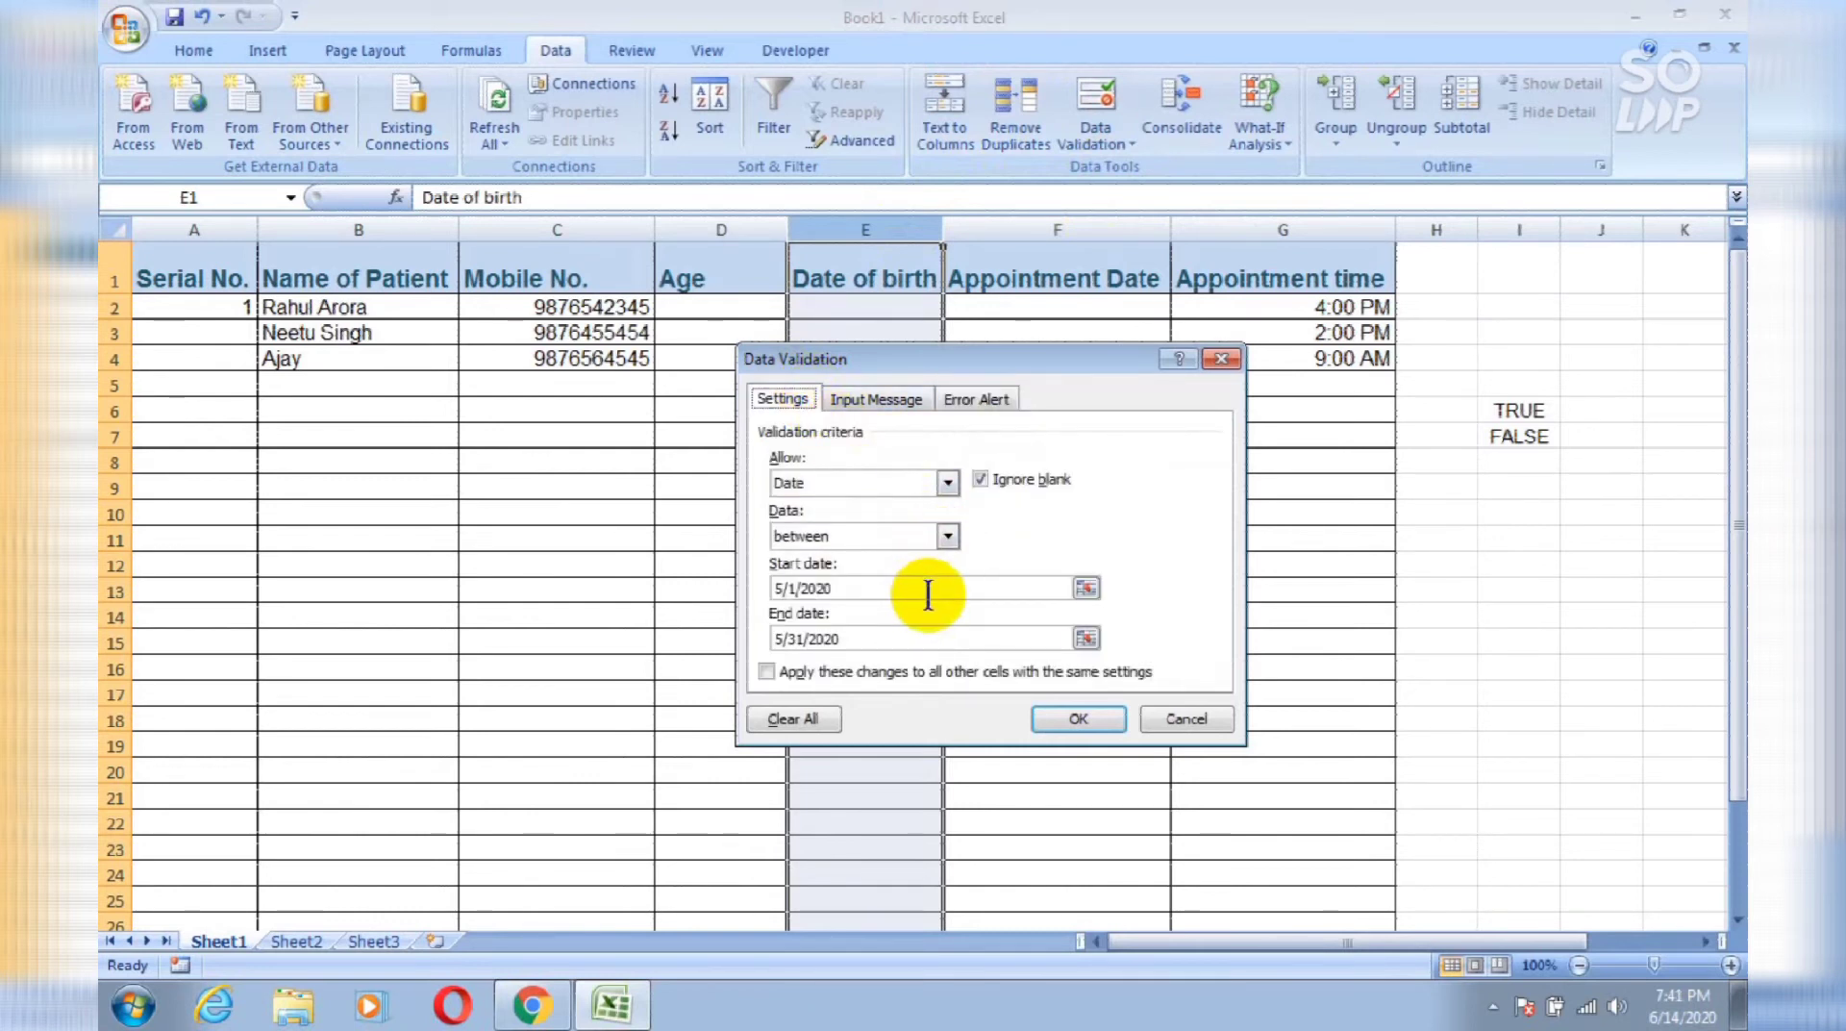
left_click(951, 482)
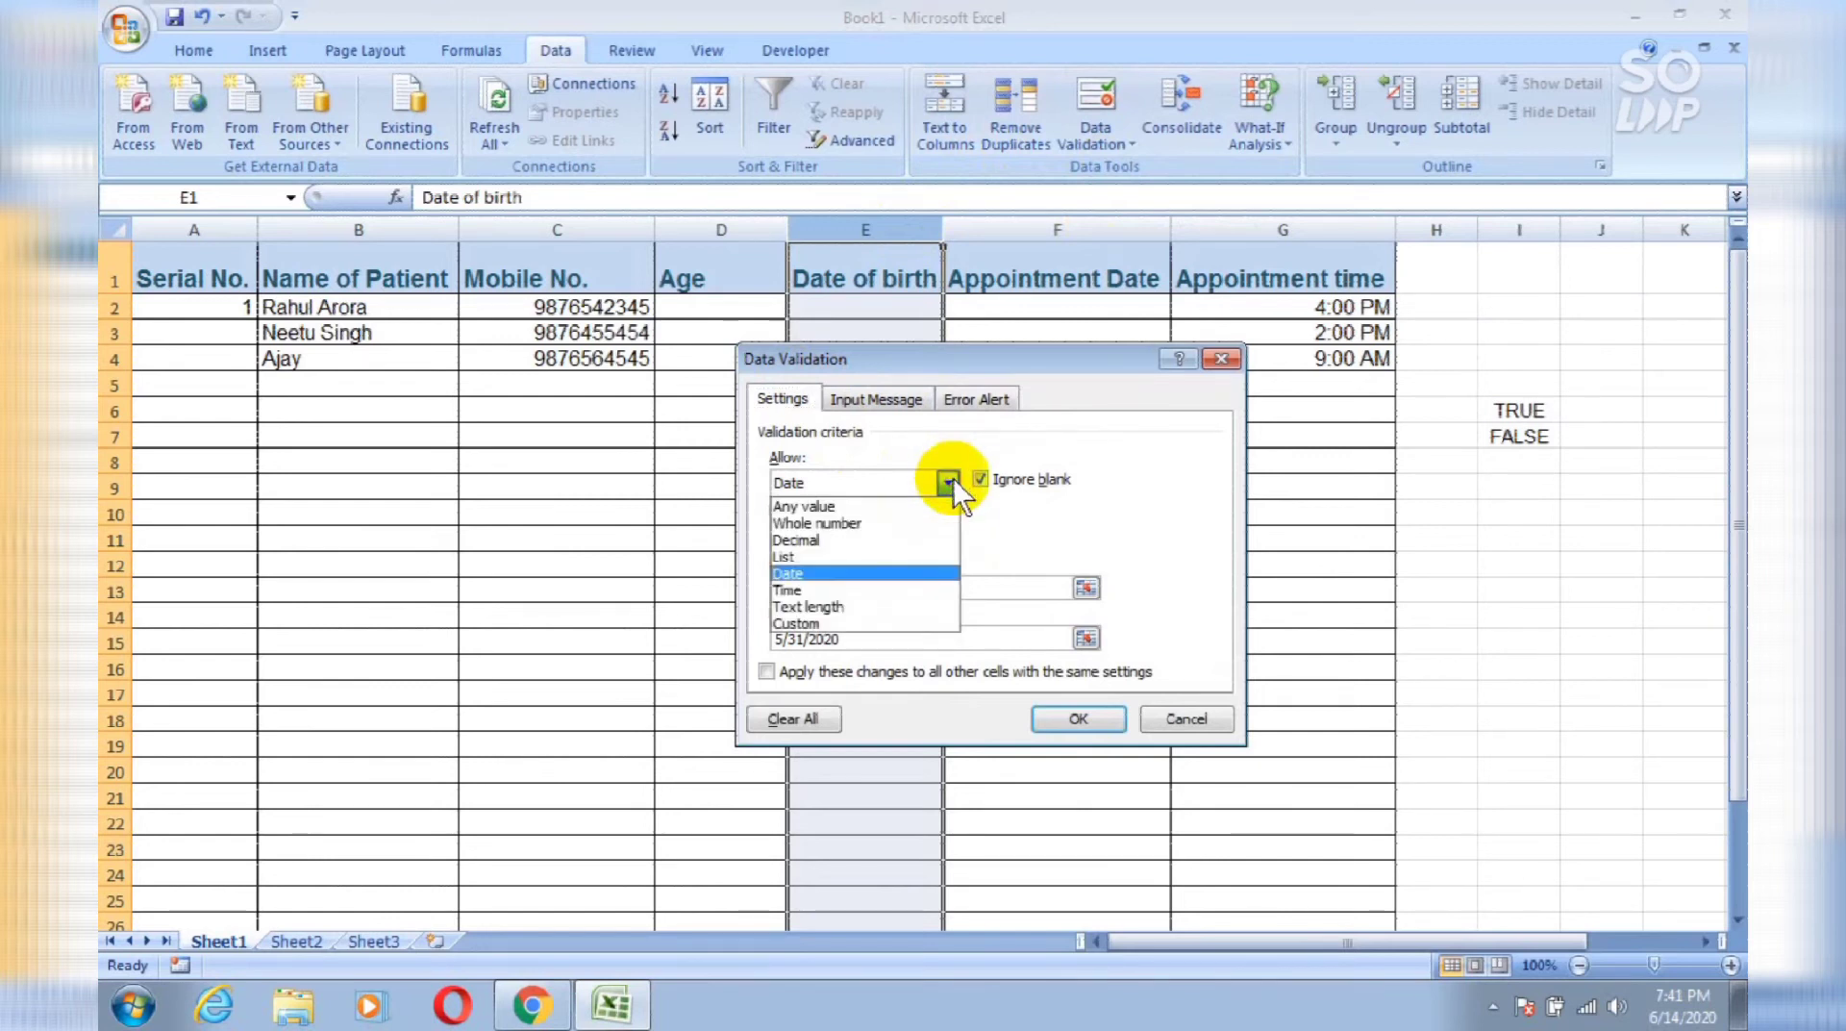
left_click(873, 569)
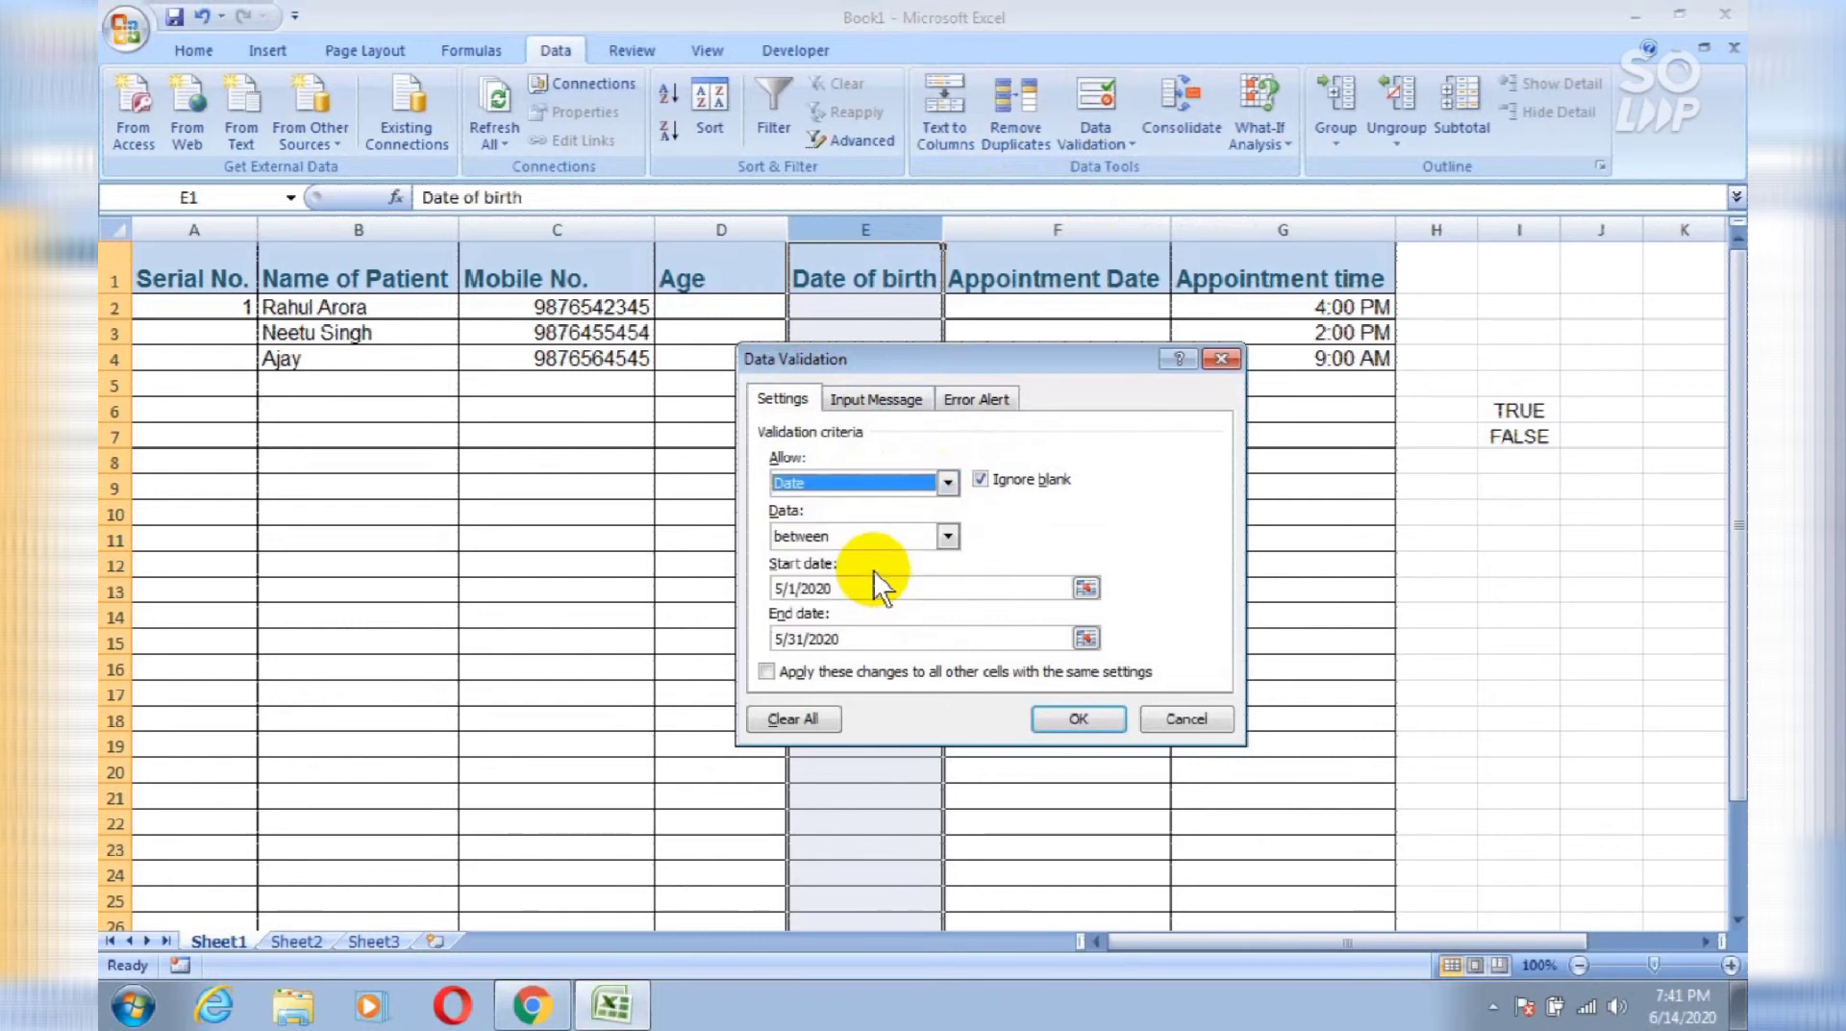
left_click(950, 535)
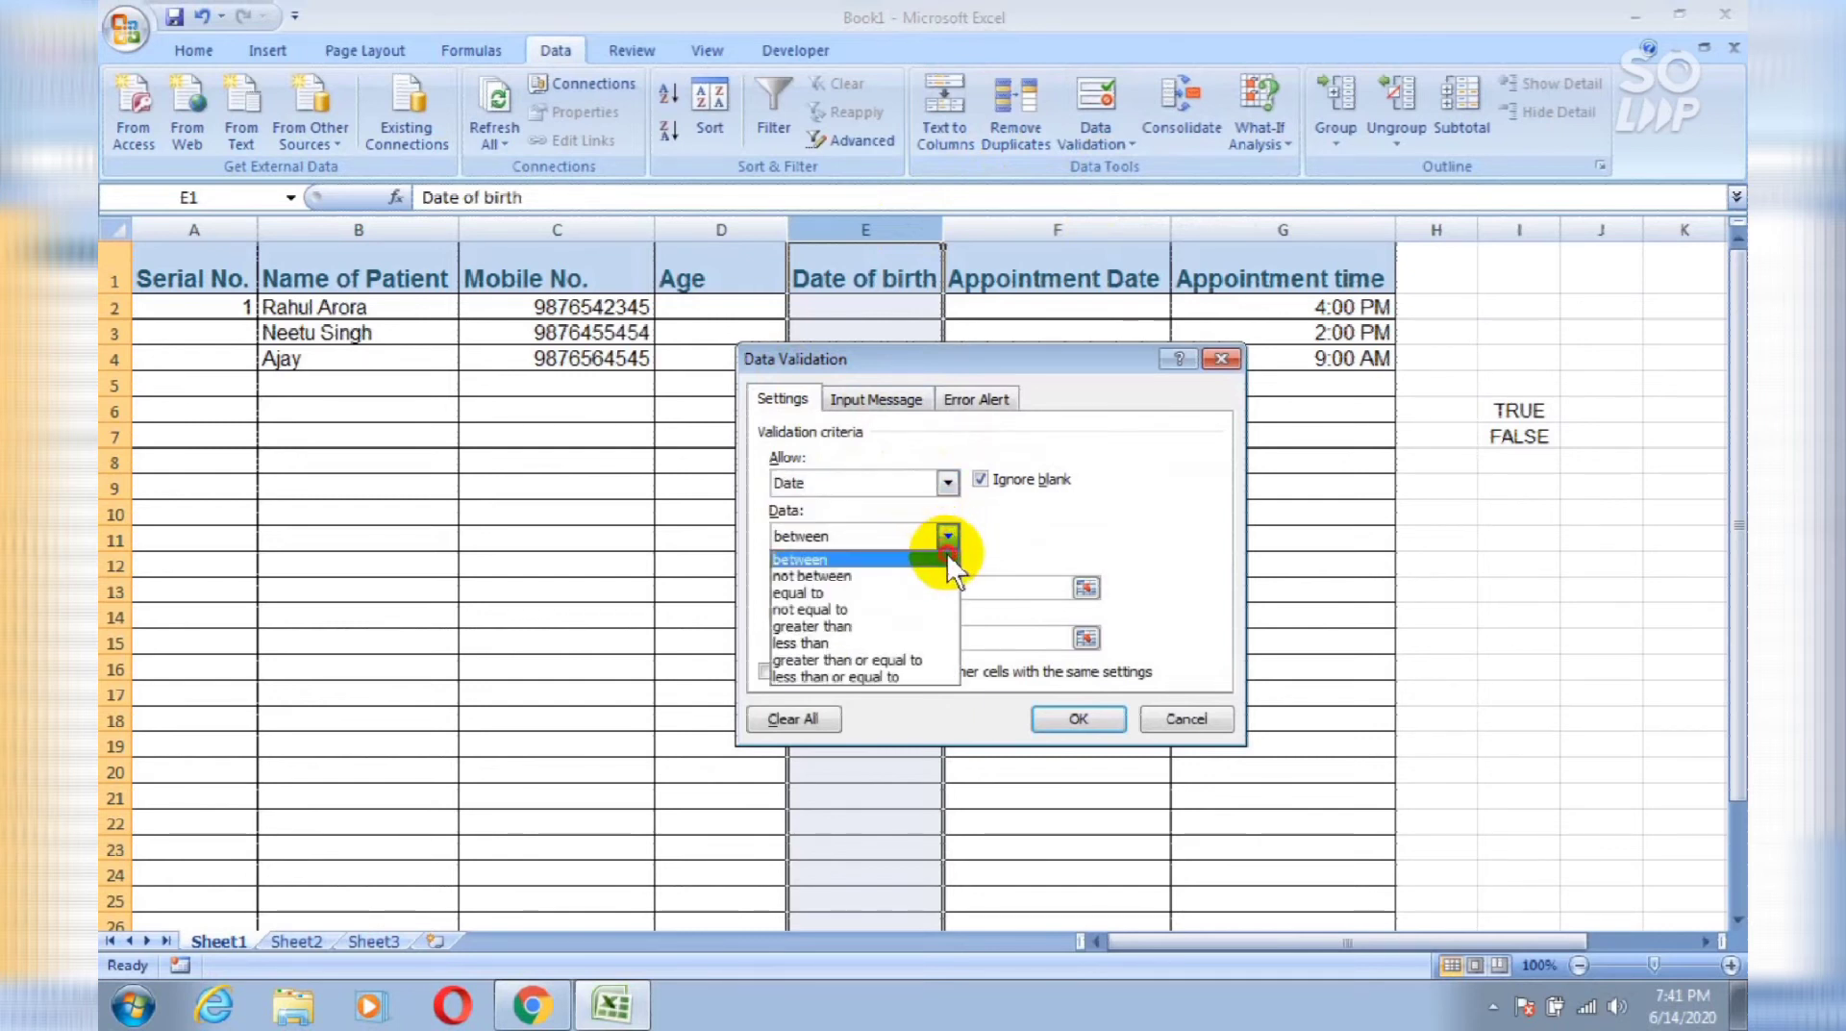
left_click(948, 558)
left_click(965, 590)
key("BackSpace")
key("BackSpace")
key("BackSpace")
key("BackSpace")
key("BackSpace")
key("BackSpace")
key("BackSpace")
key("BackSpace")
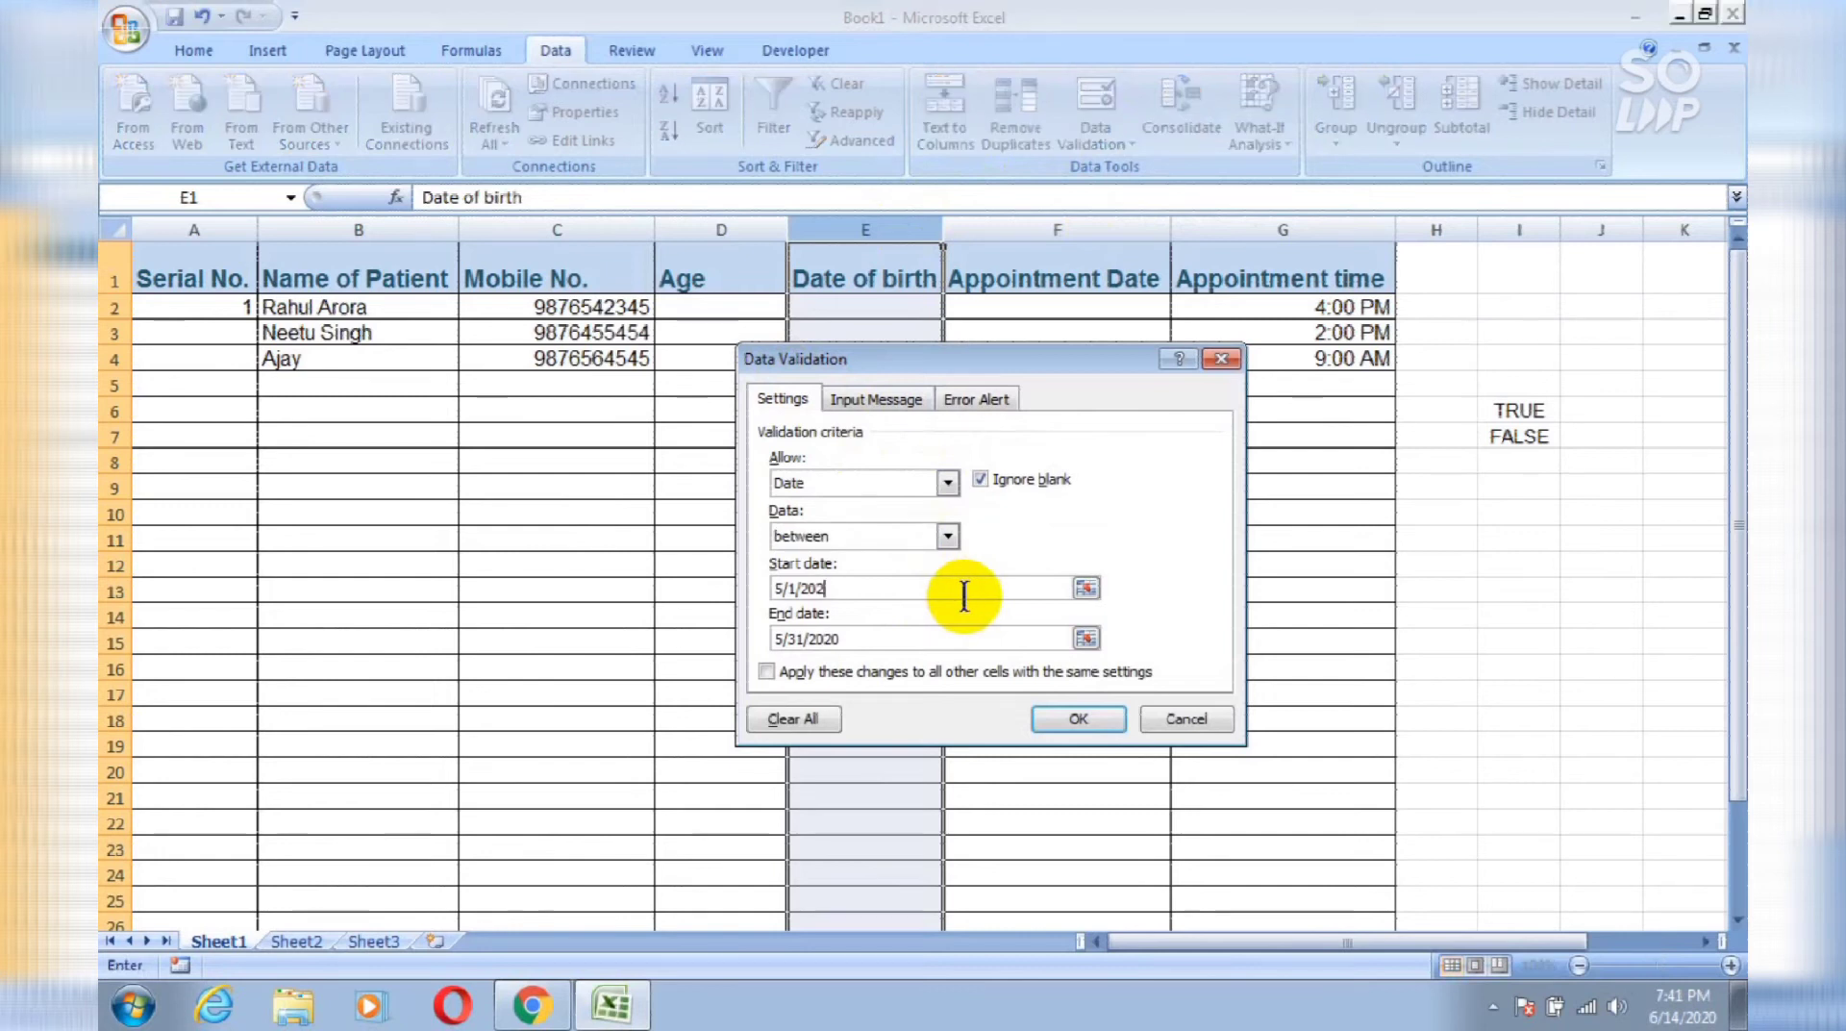
type("0")
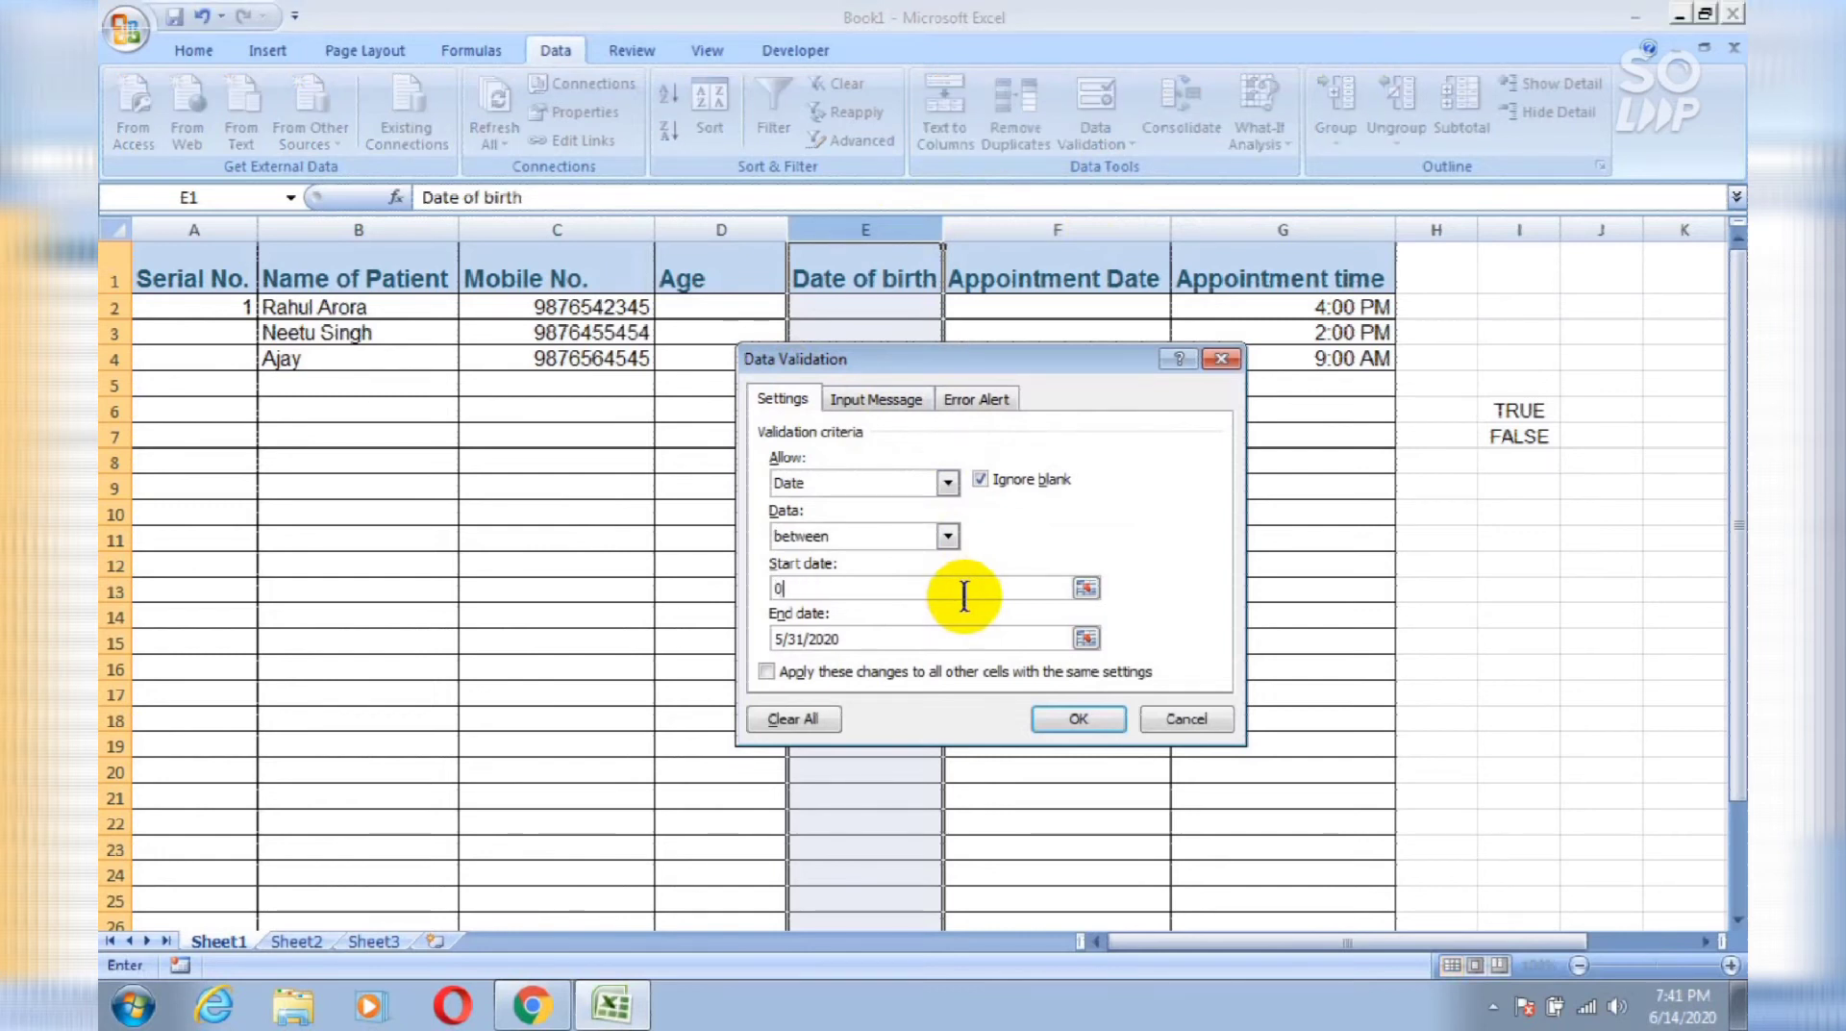
type("1-01-")
type("2")
type("1900")
left_click(983, 630)
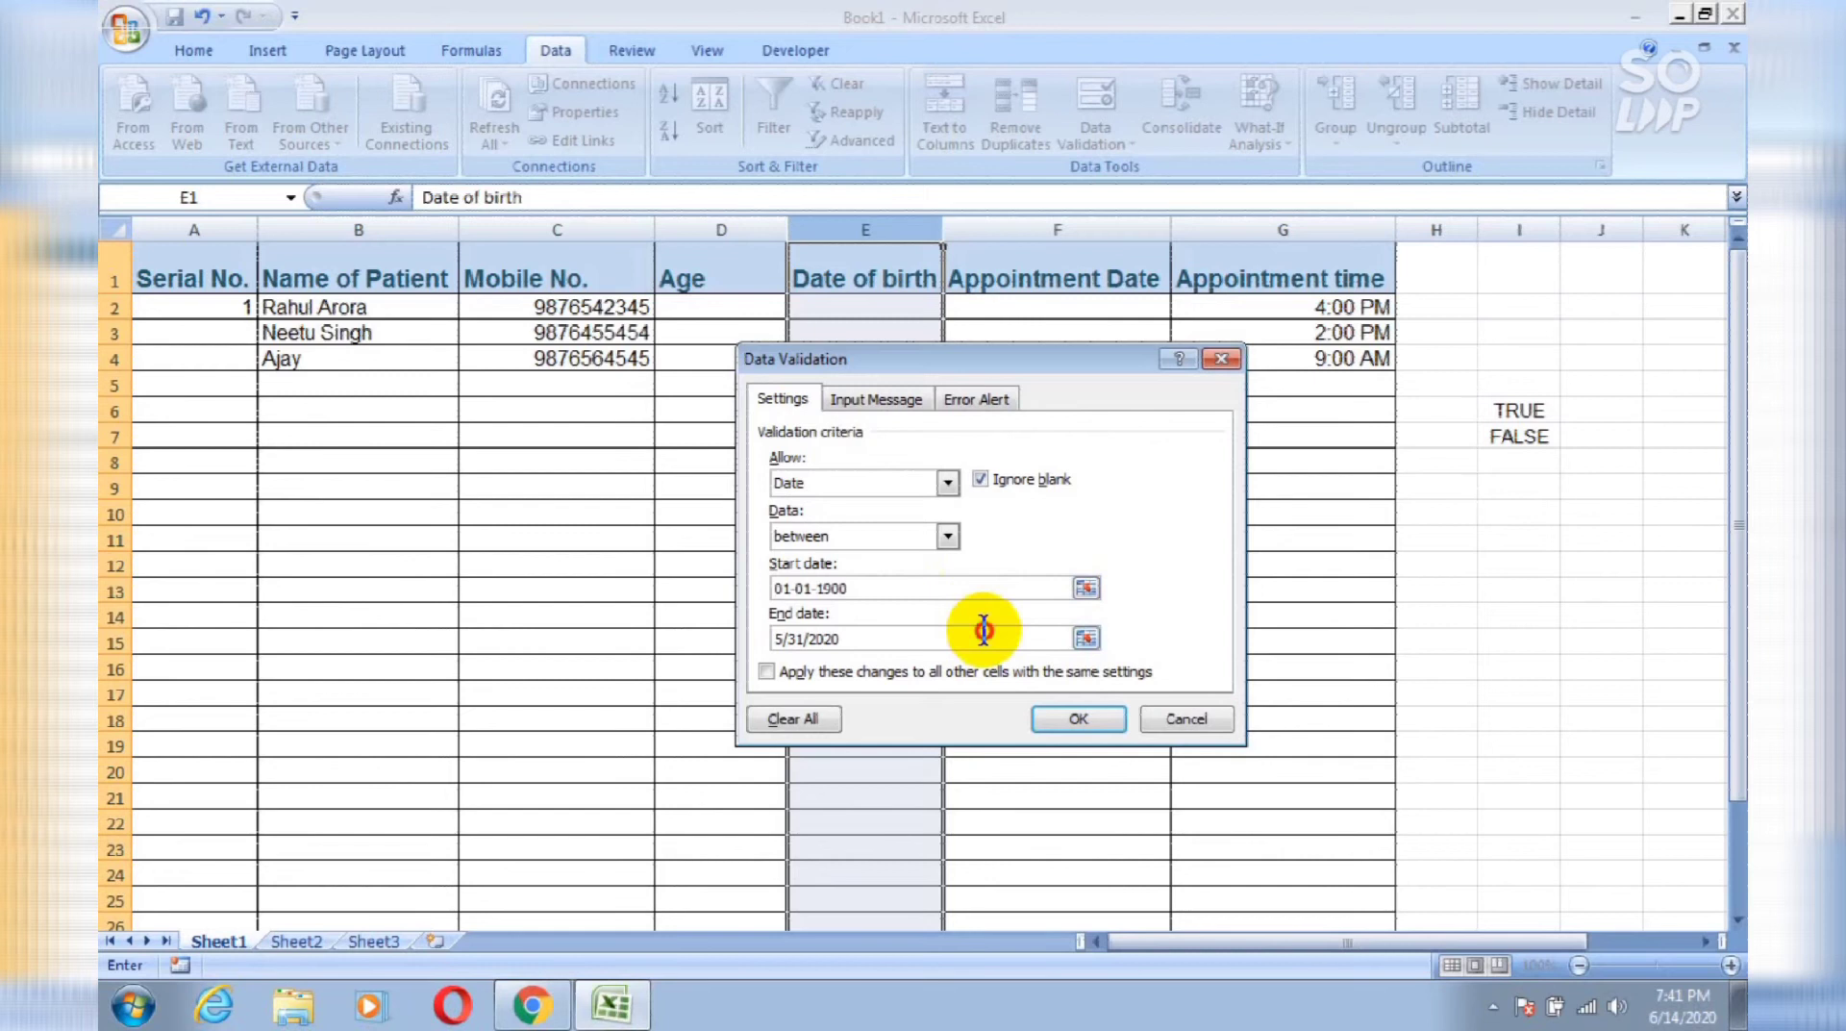
key("BackSpace")
key("BackSpace")
key("BackSpace")
key("BackSpace")
key("BackSpace")
key("BackSpace")
key("BackSpace")
key("BackSpace")
key("BackSpace")
type("06-")
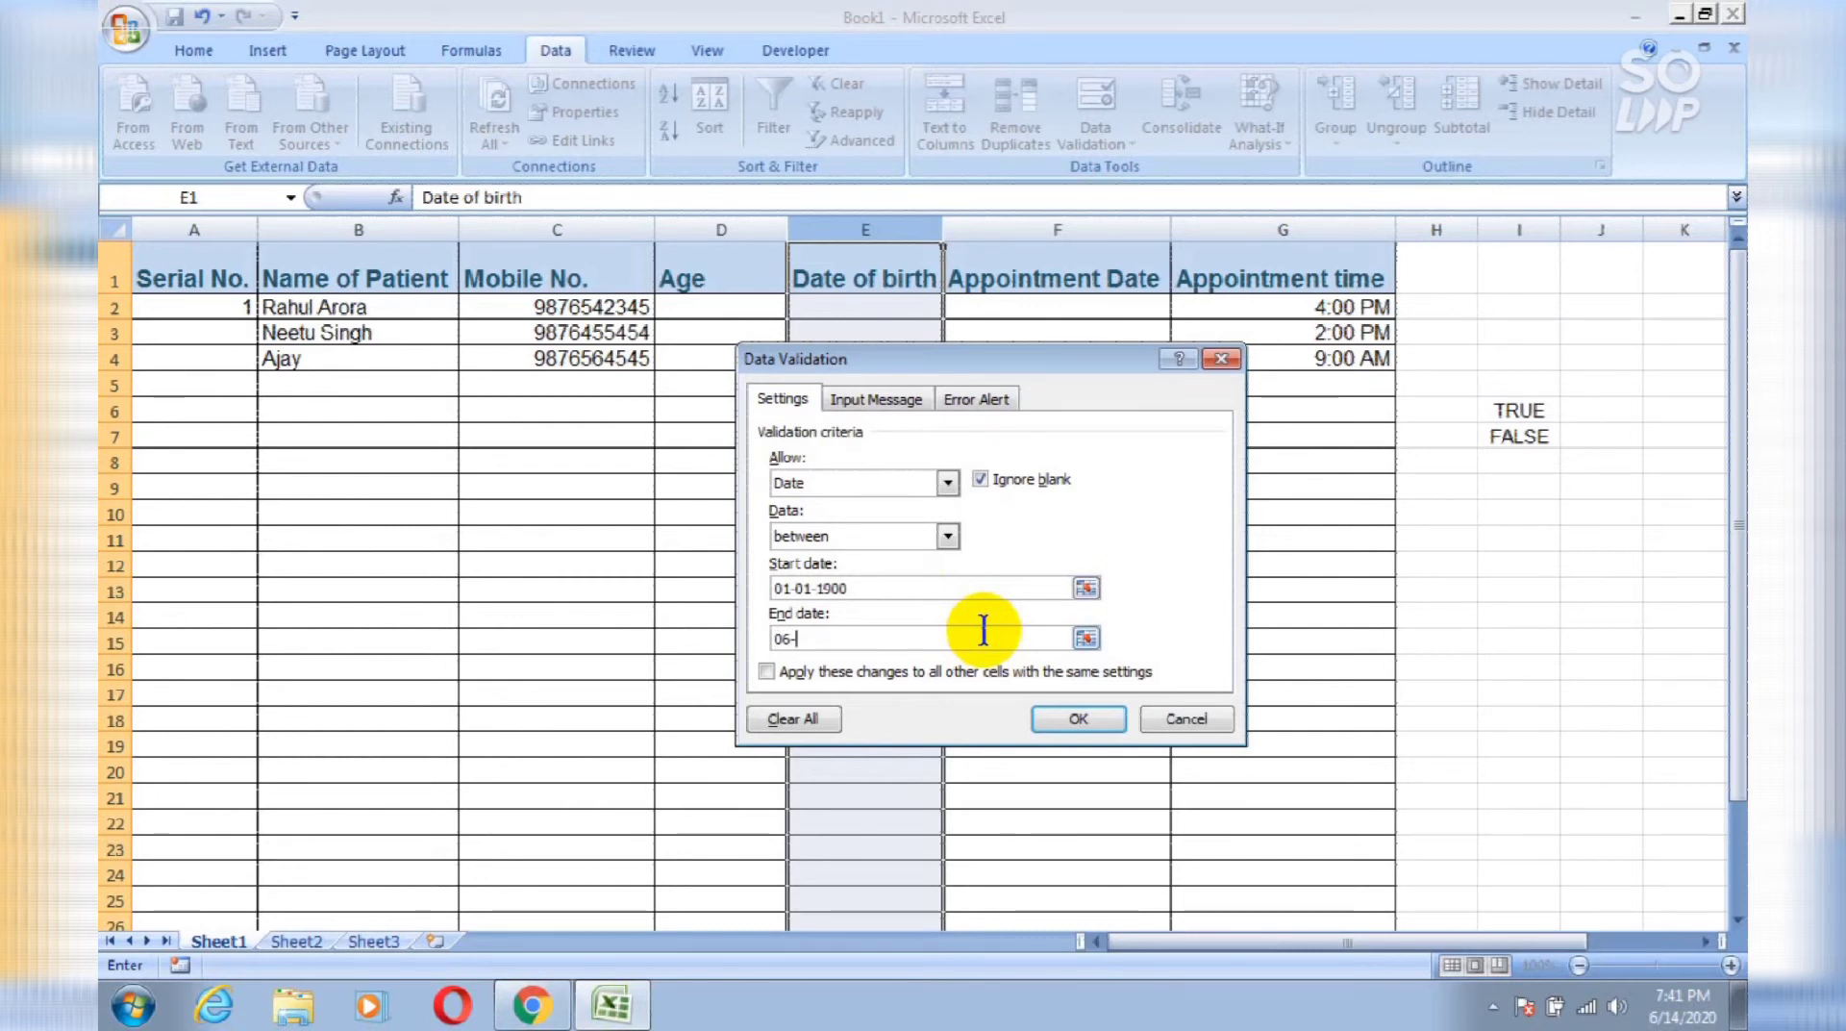
type("10")
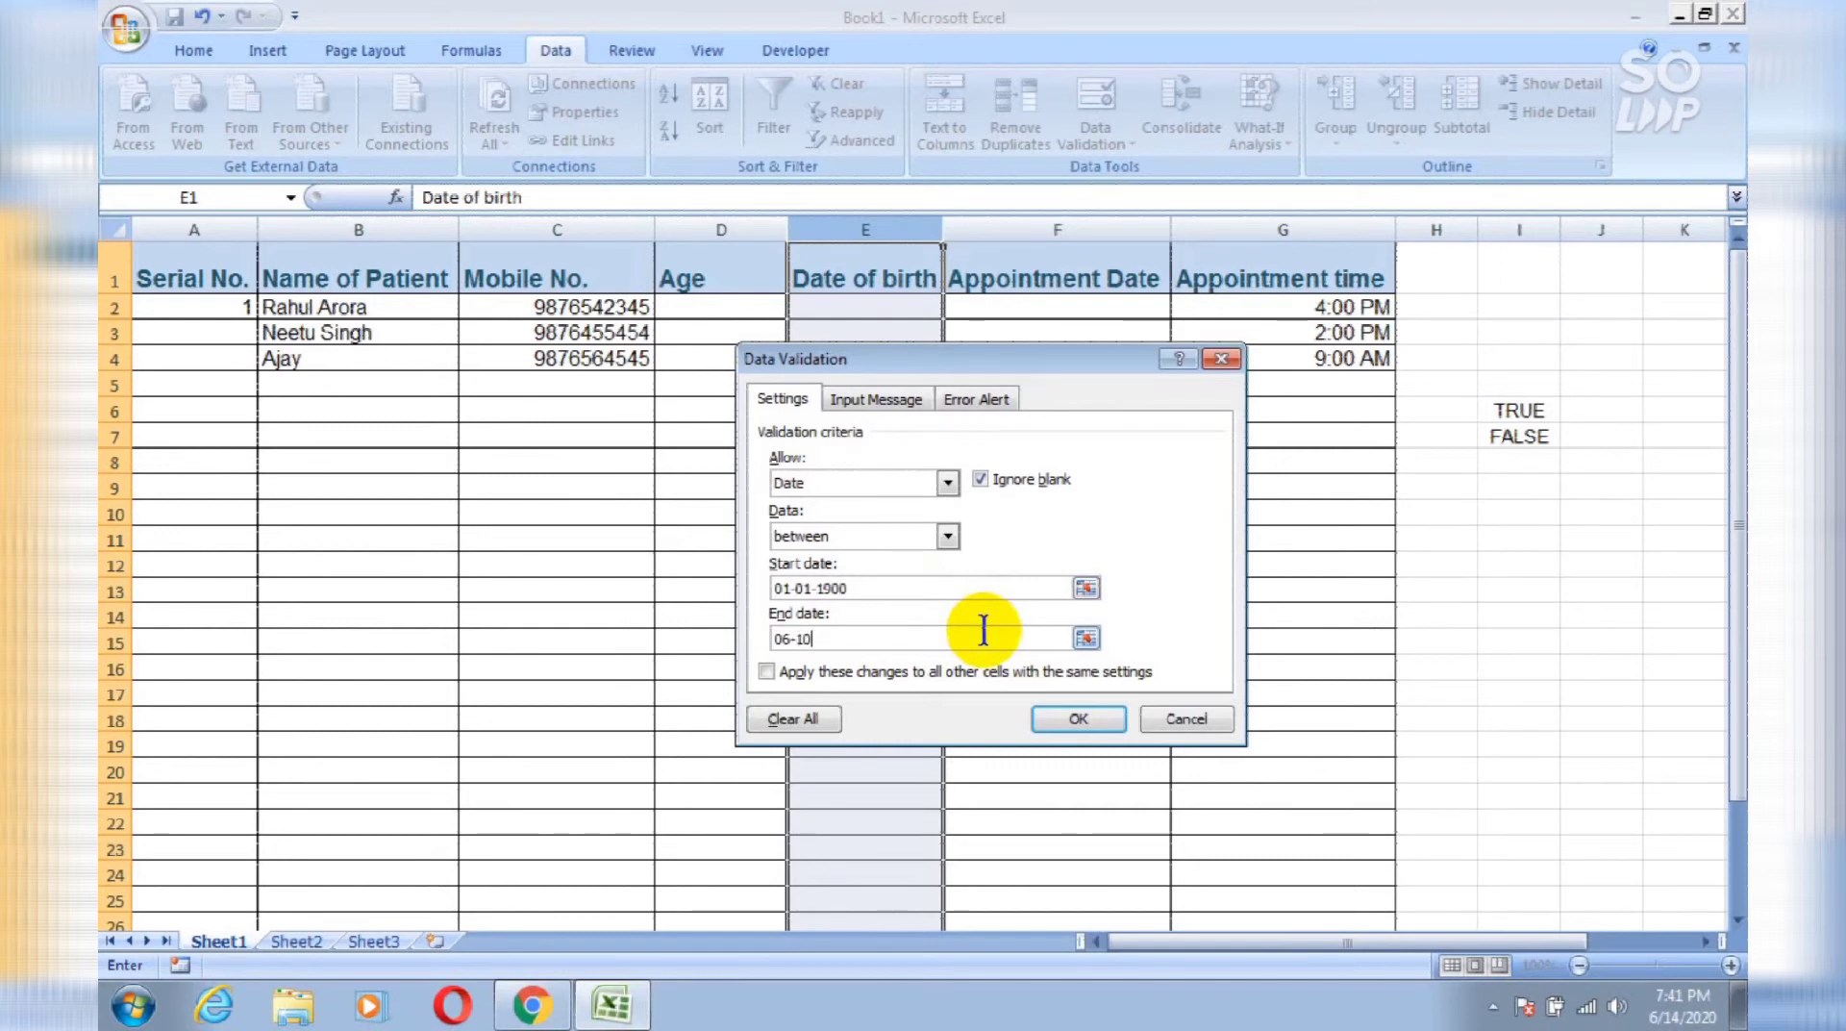
type("-2020")
Step: Apply the date rule and enter 2/3/1980 as the birth date in E2
left_click(1064, 717)
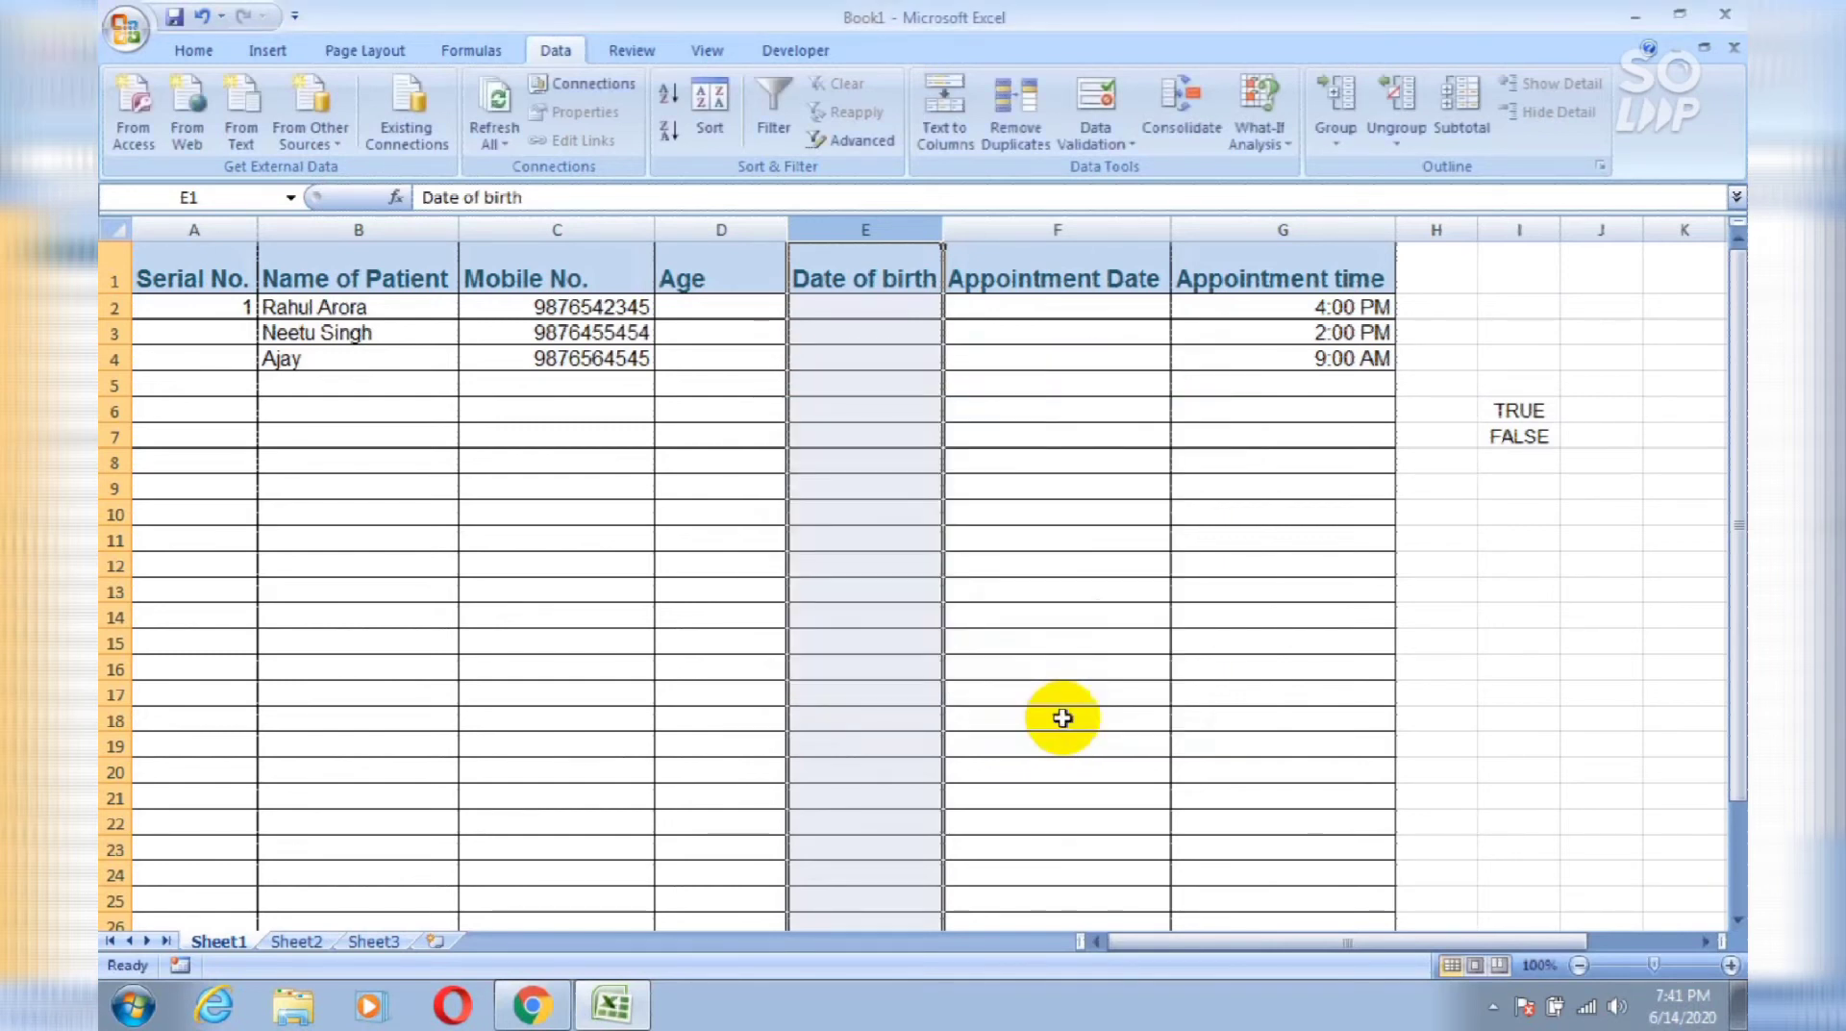
left_click(882, 315)
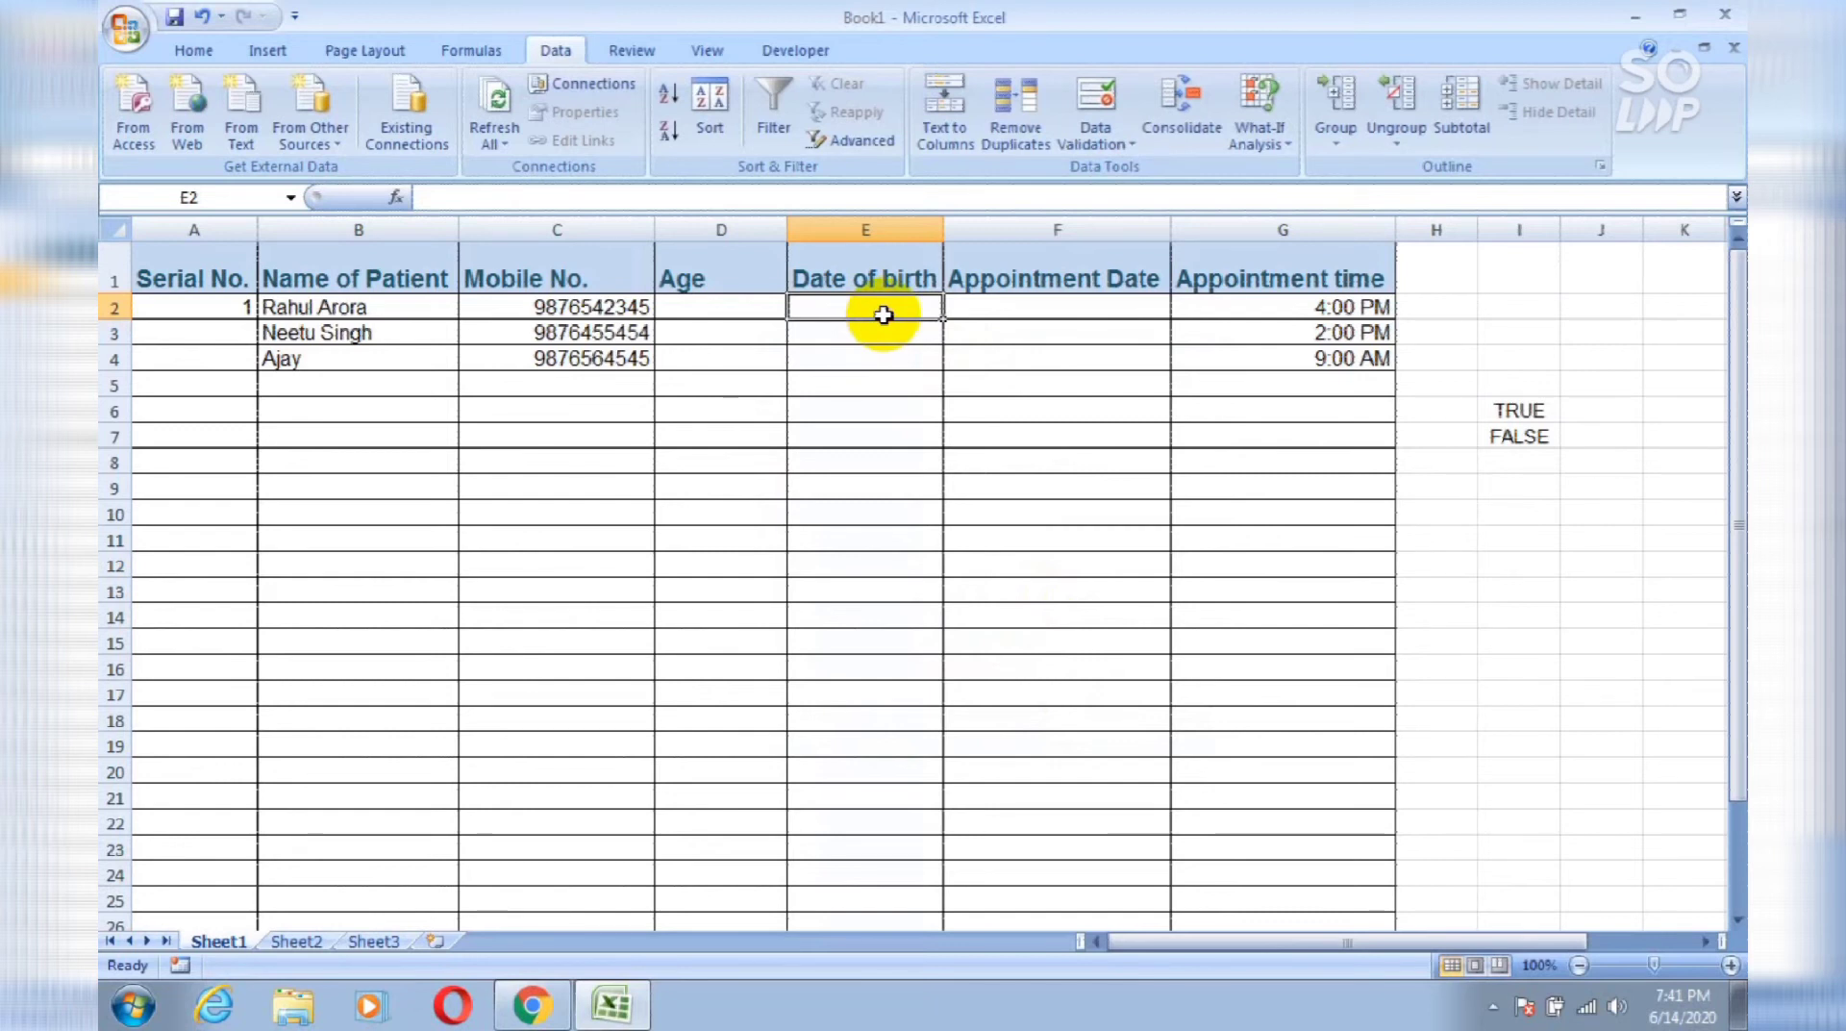
type("20")
key("BackSpace")
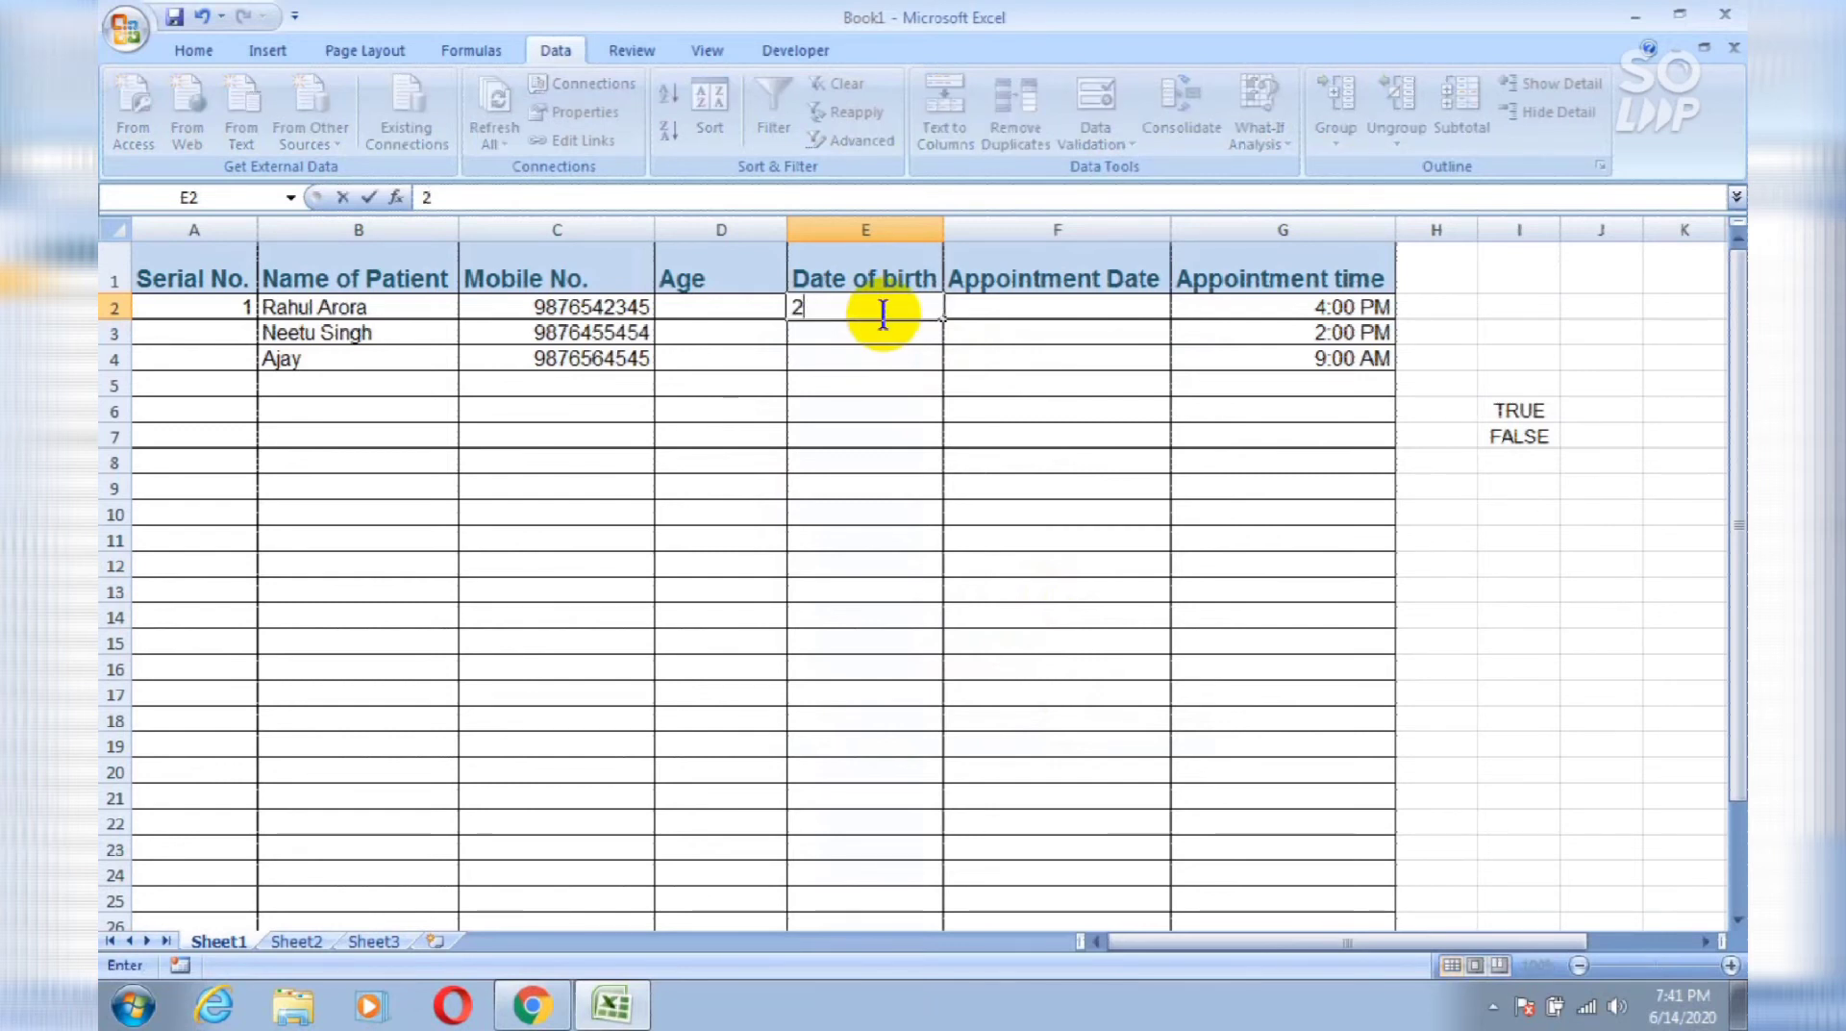
type("/3/")
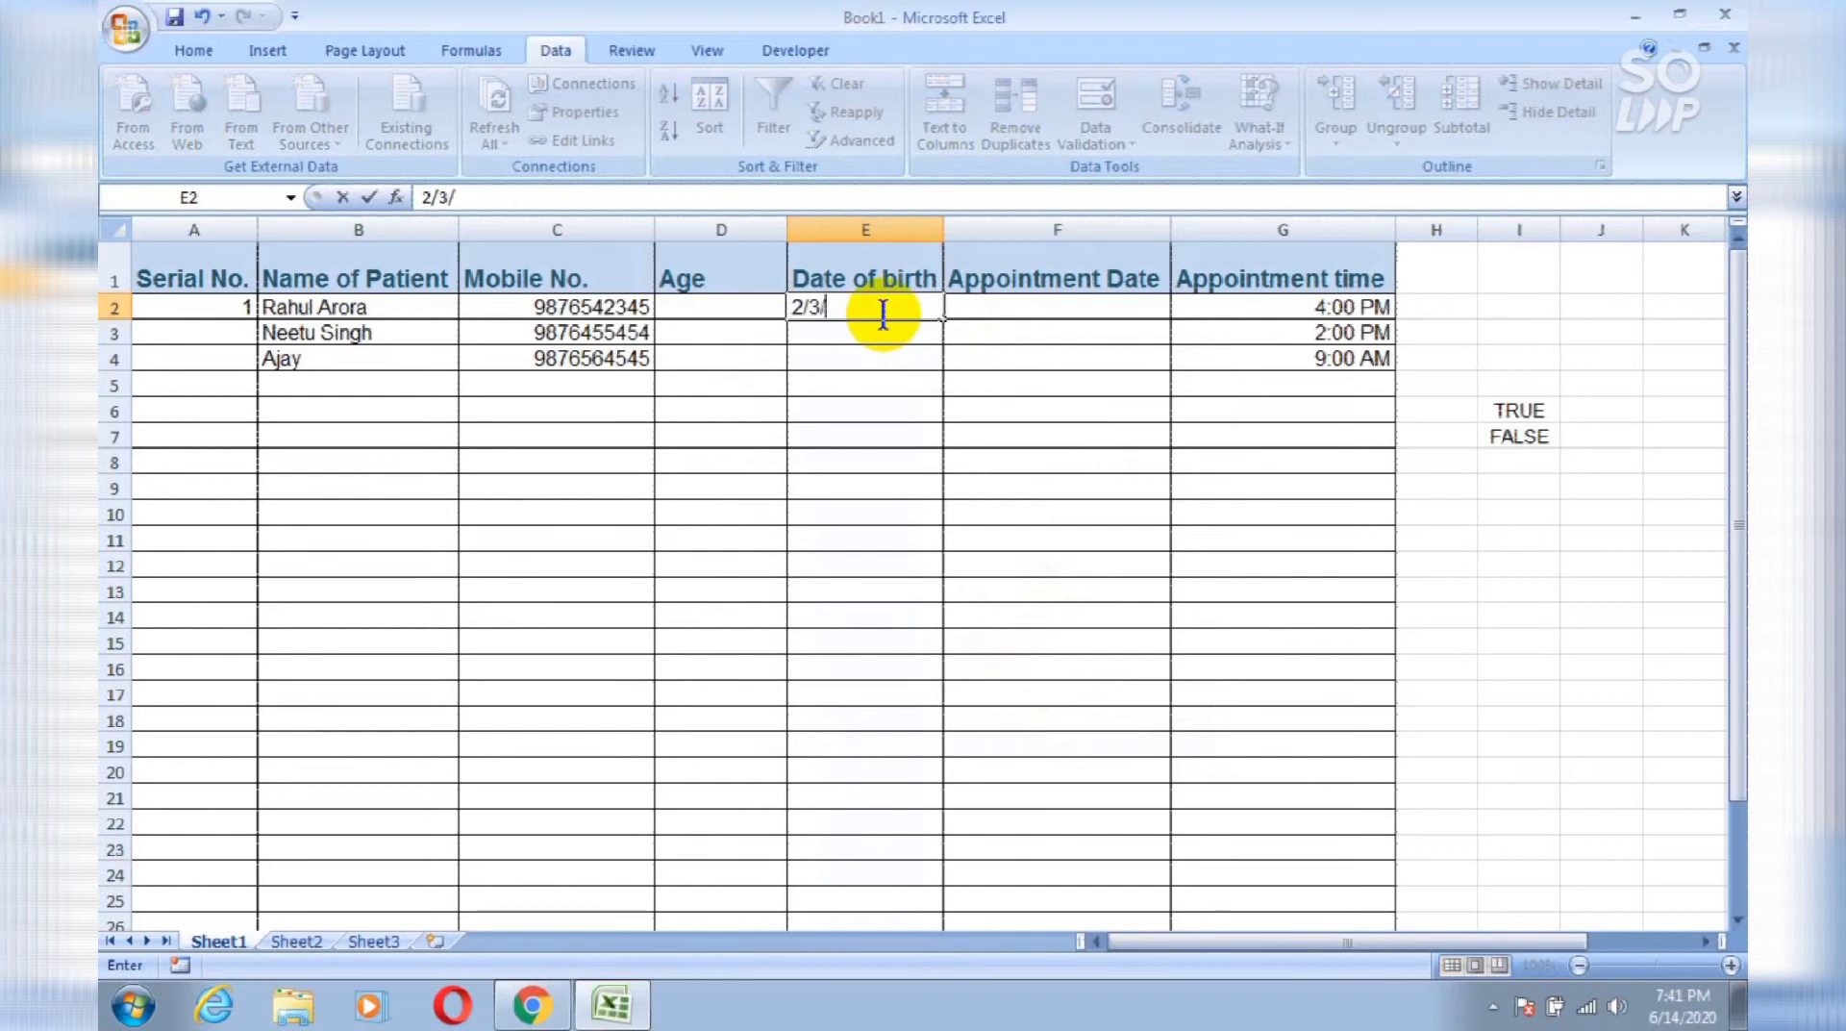
type("1980")
key("Return")
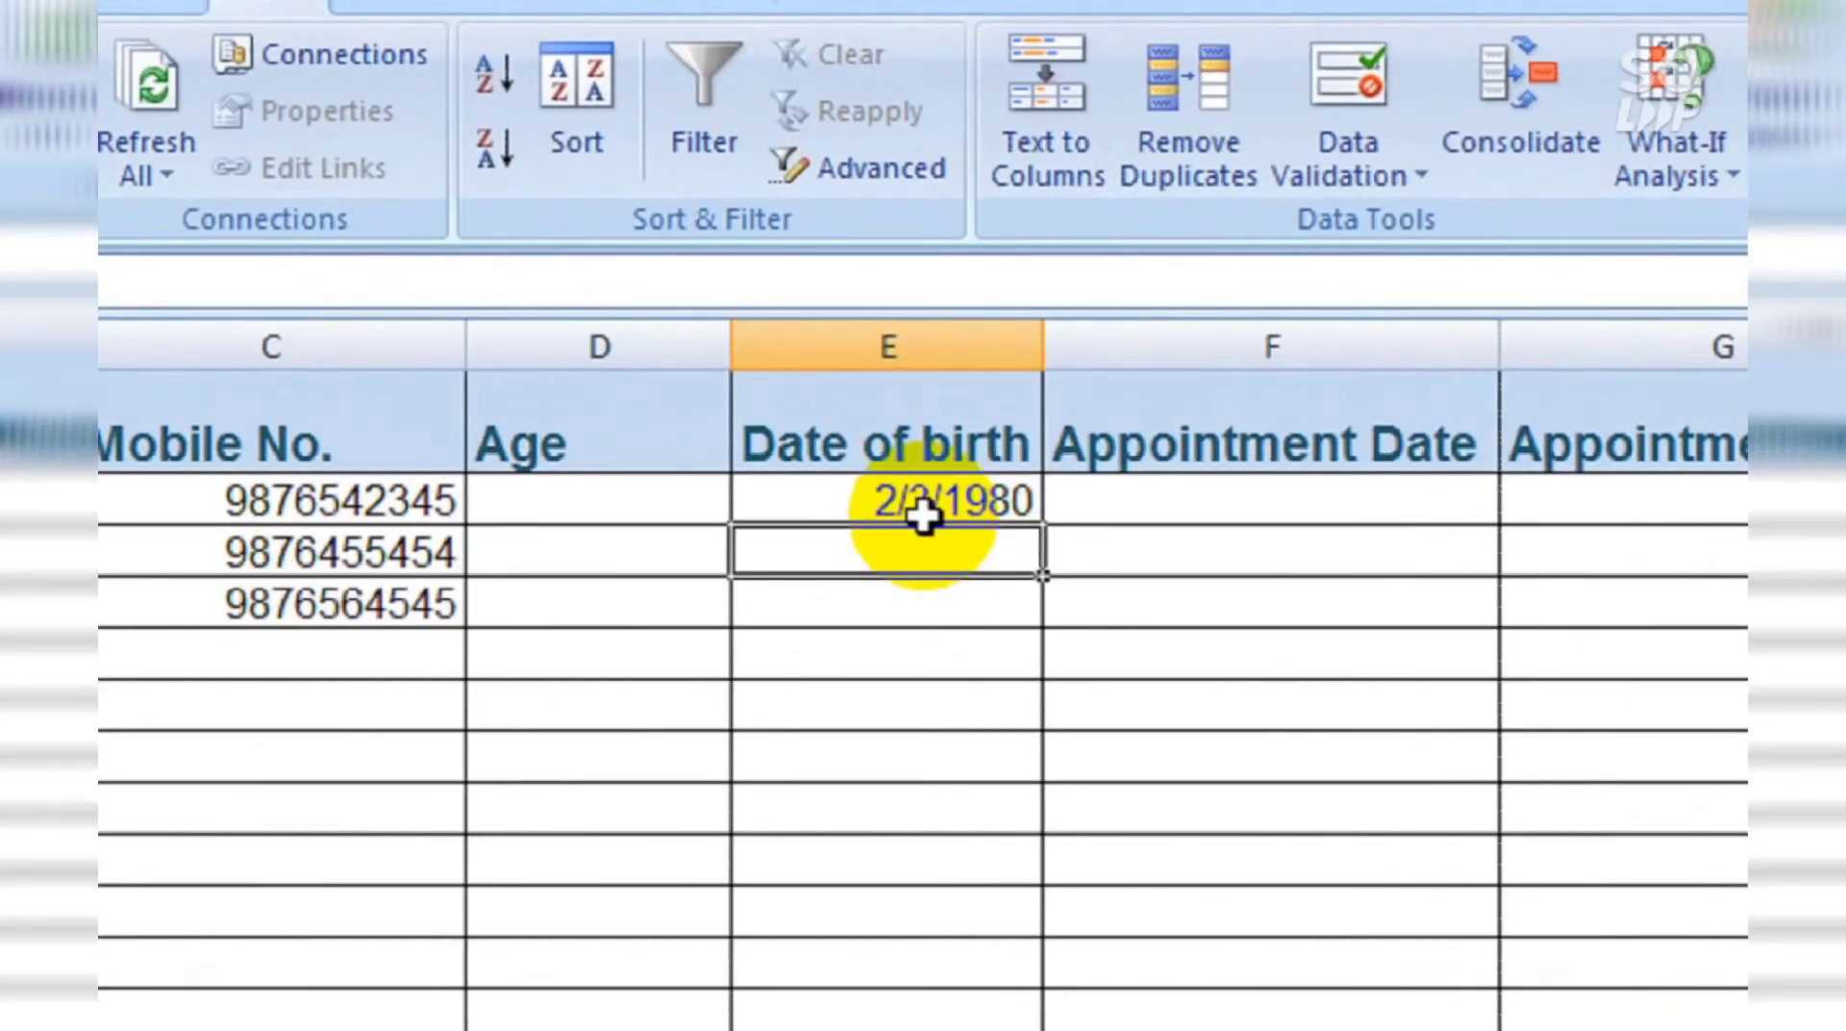
Step: Correct E3 to 6/10/2020 after 6/11/2020 is rejected as out of range
type("6/1")
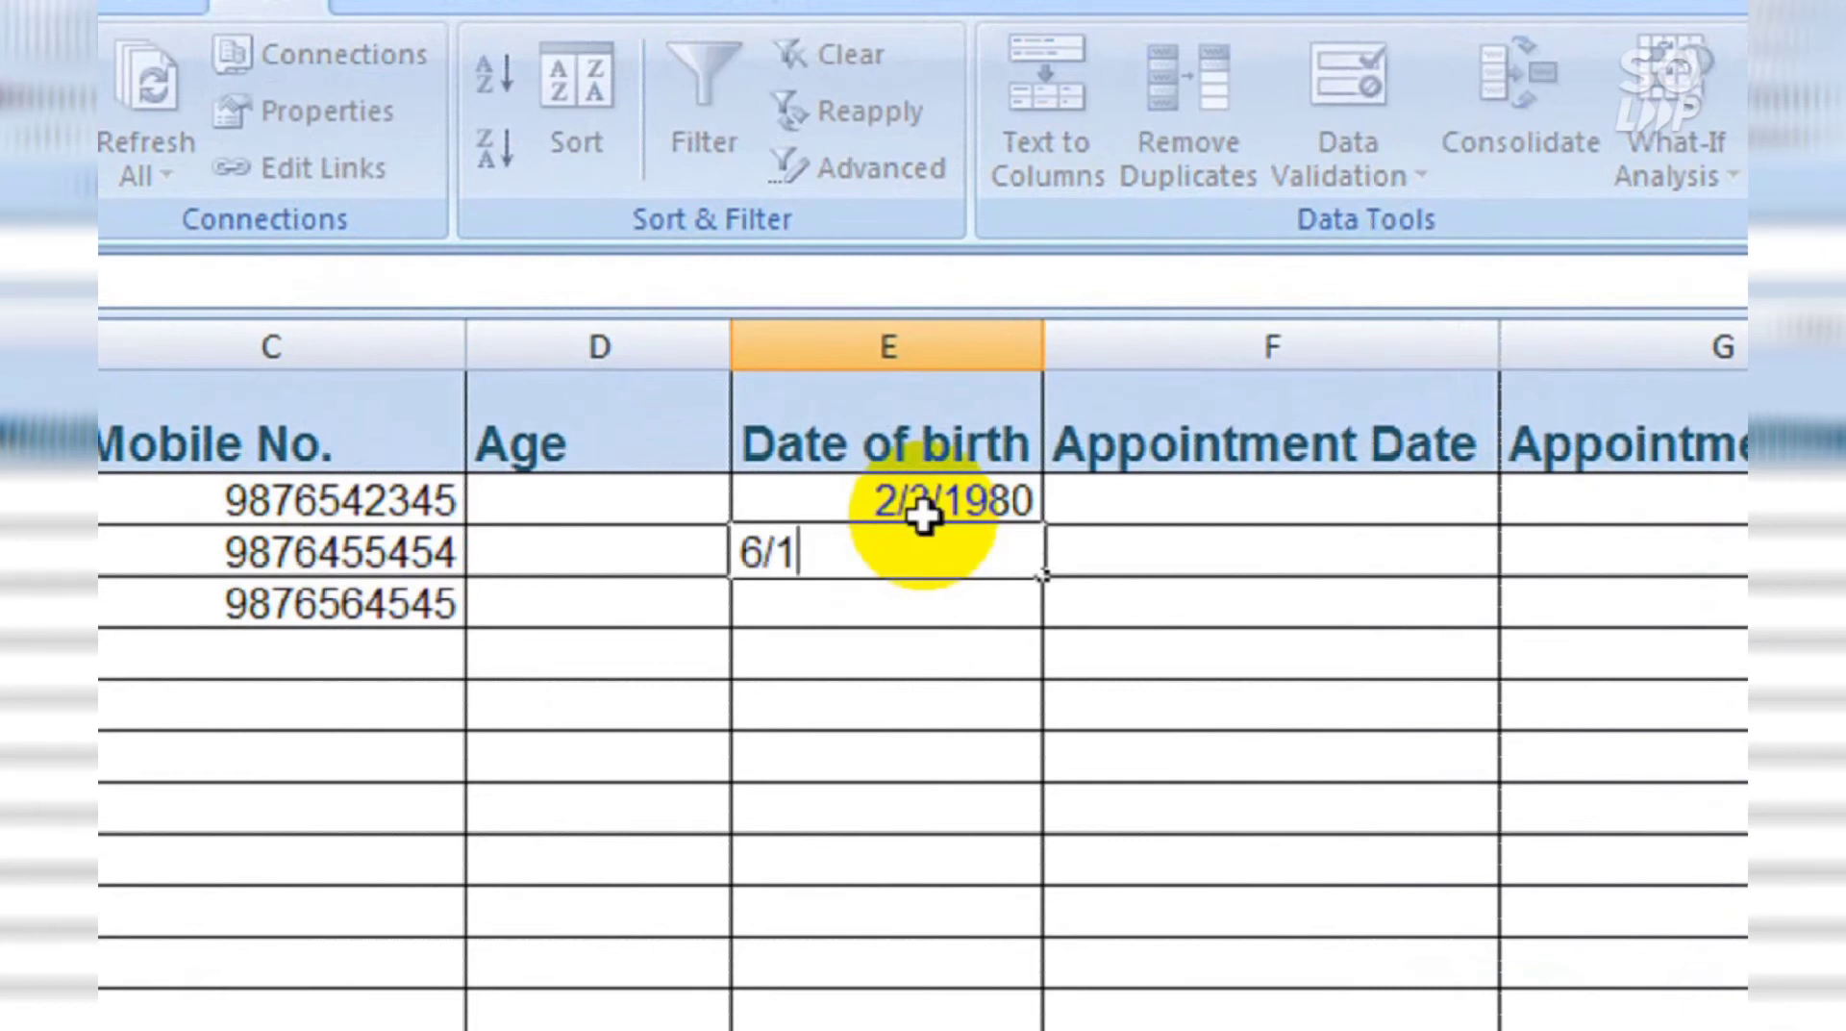
type("1/2020")
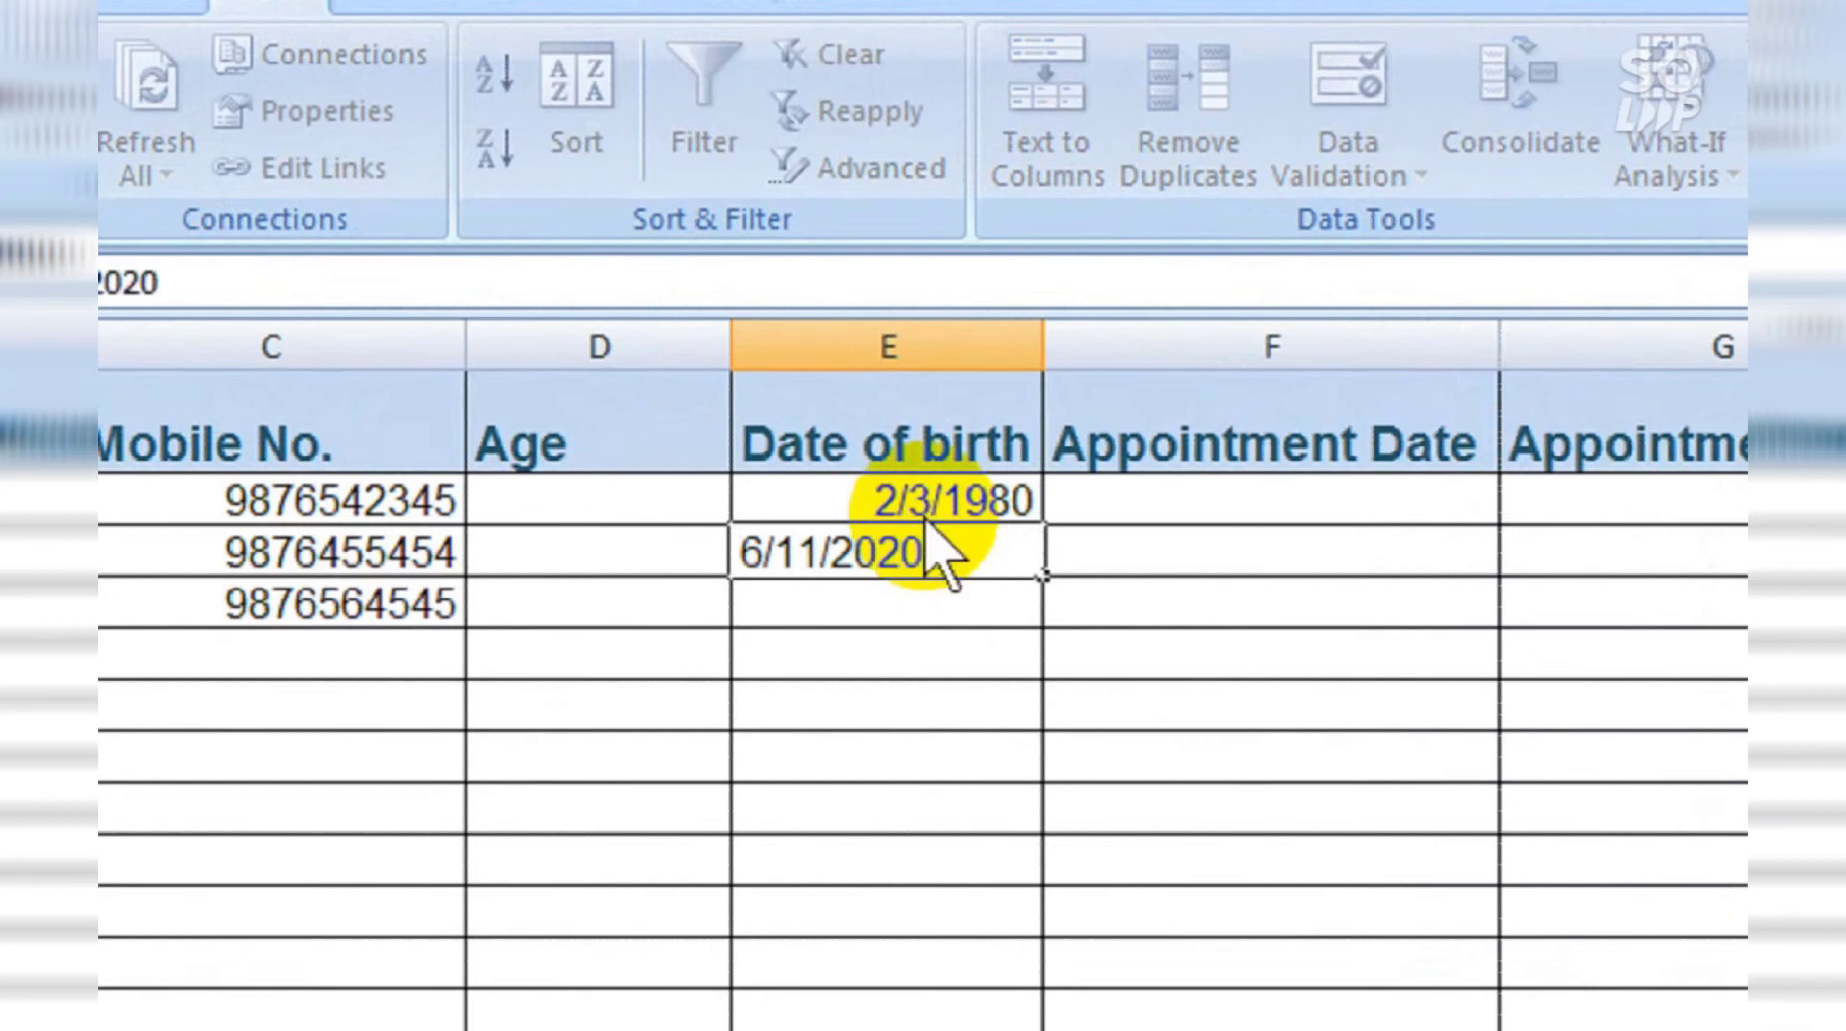
key("Return")
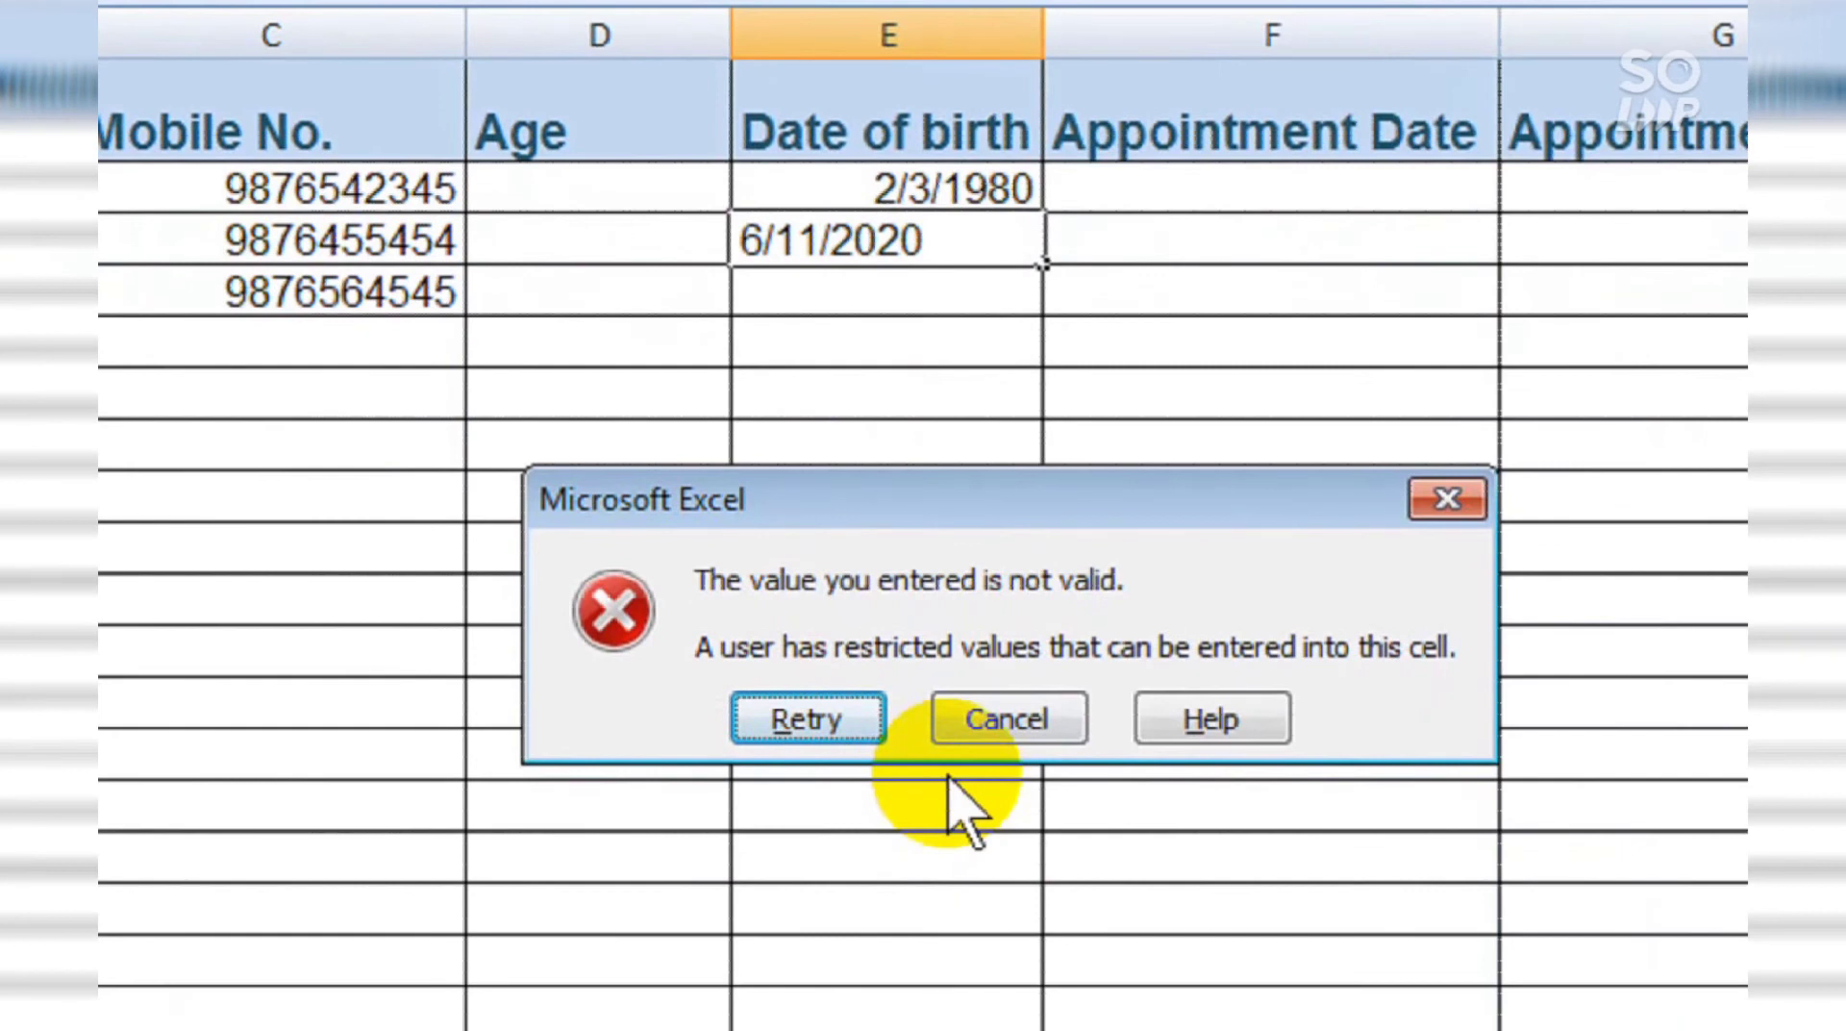
key("Return")
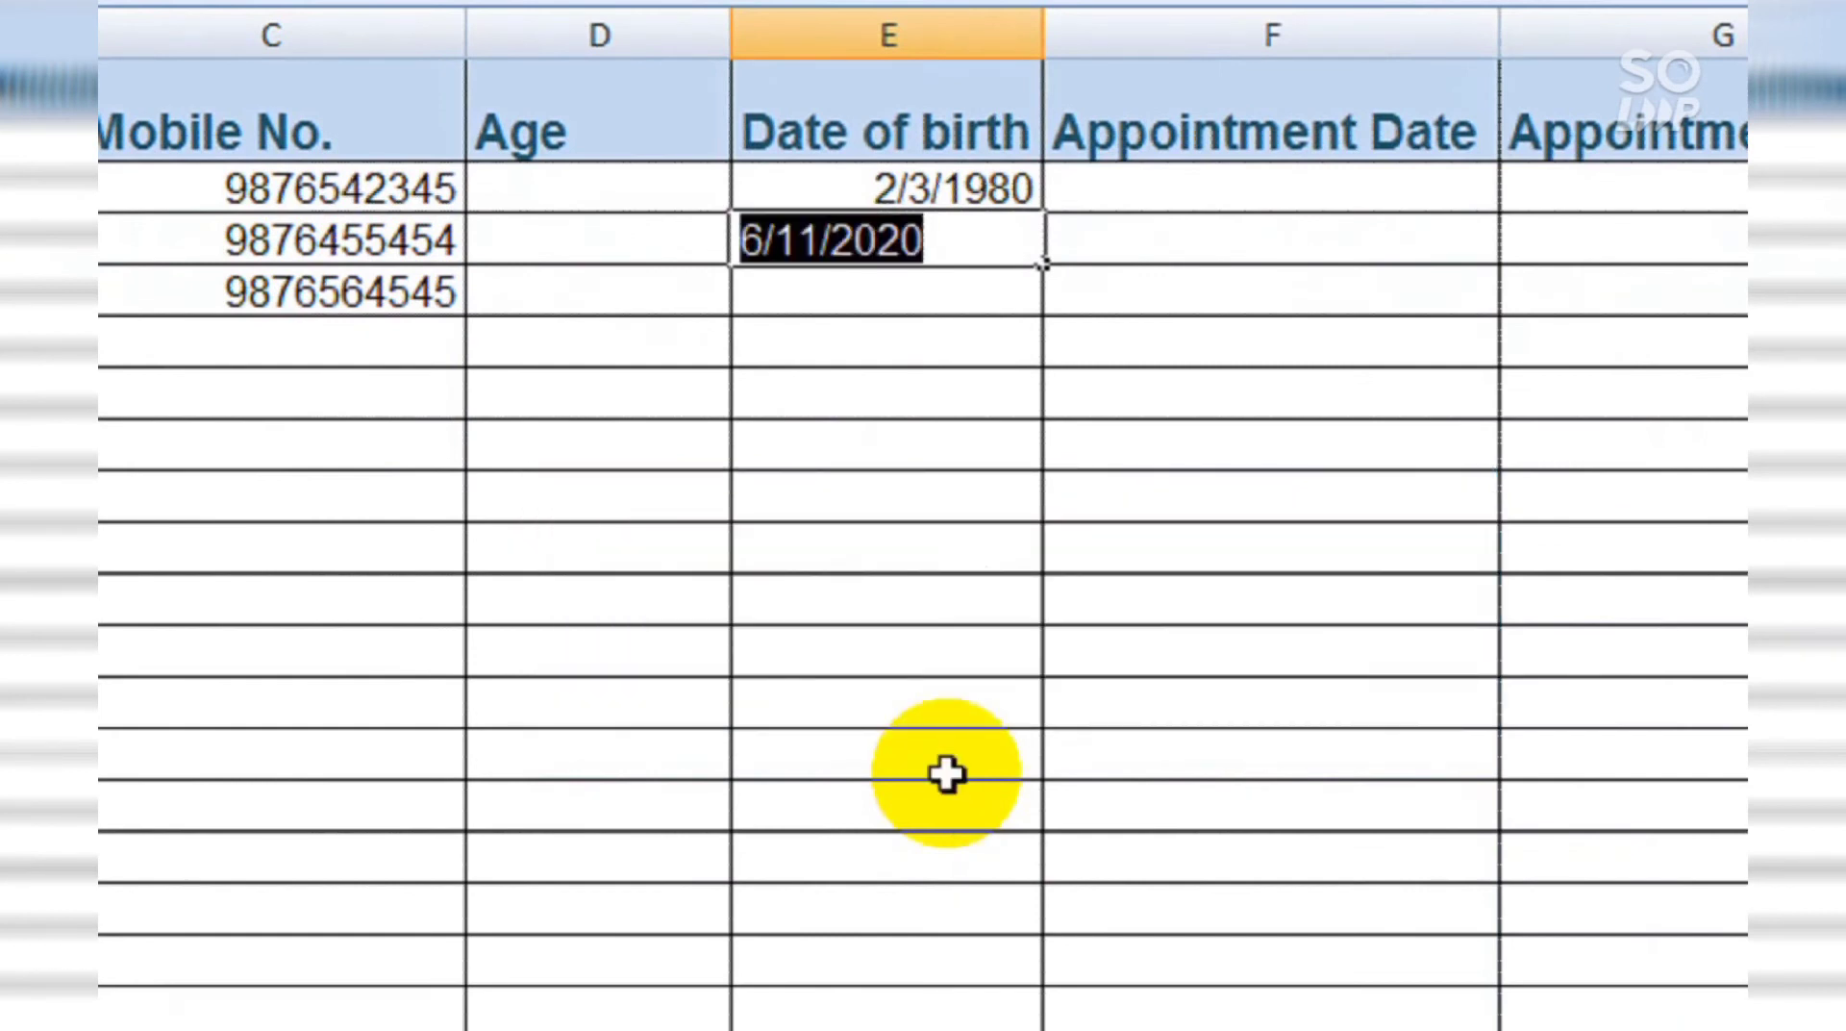
key("Right")
key("Left")
key("Left")
key("Left")
key("Left")
key("Left")
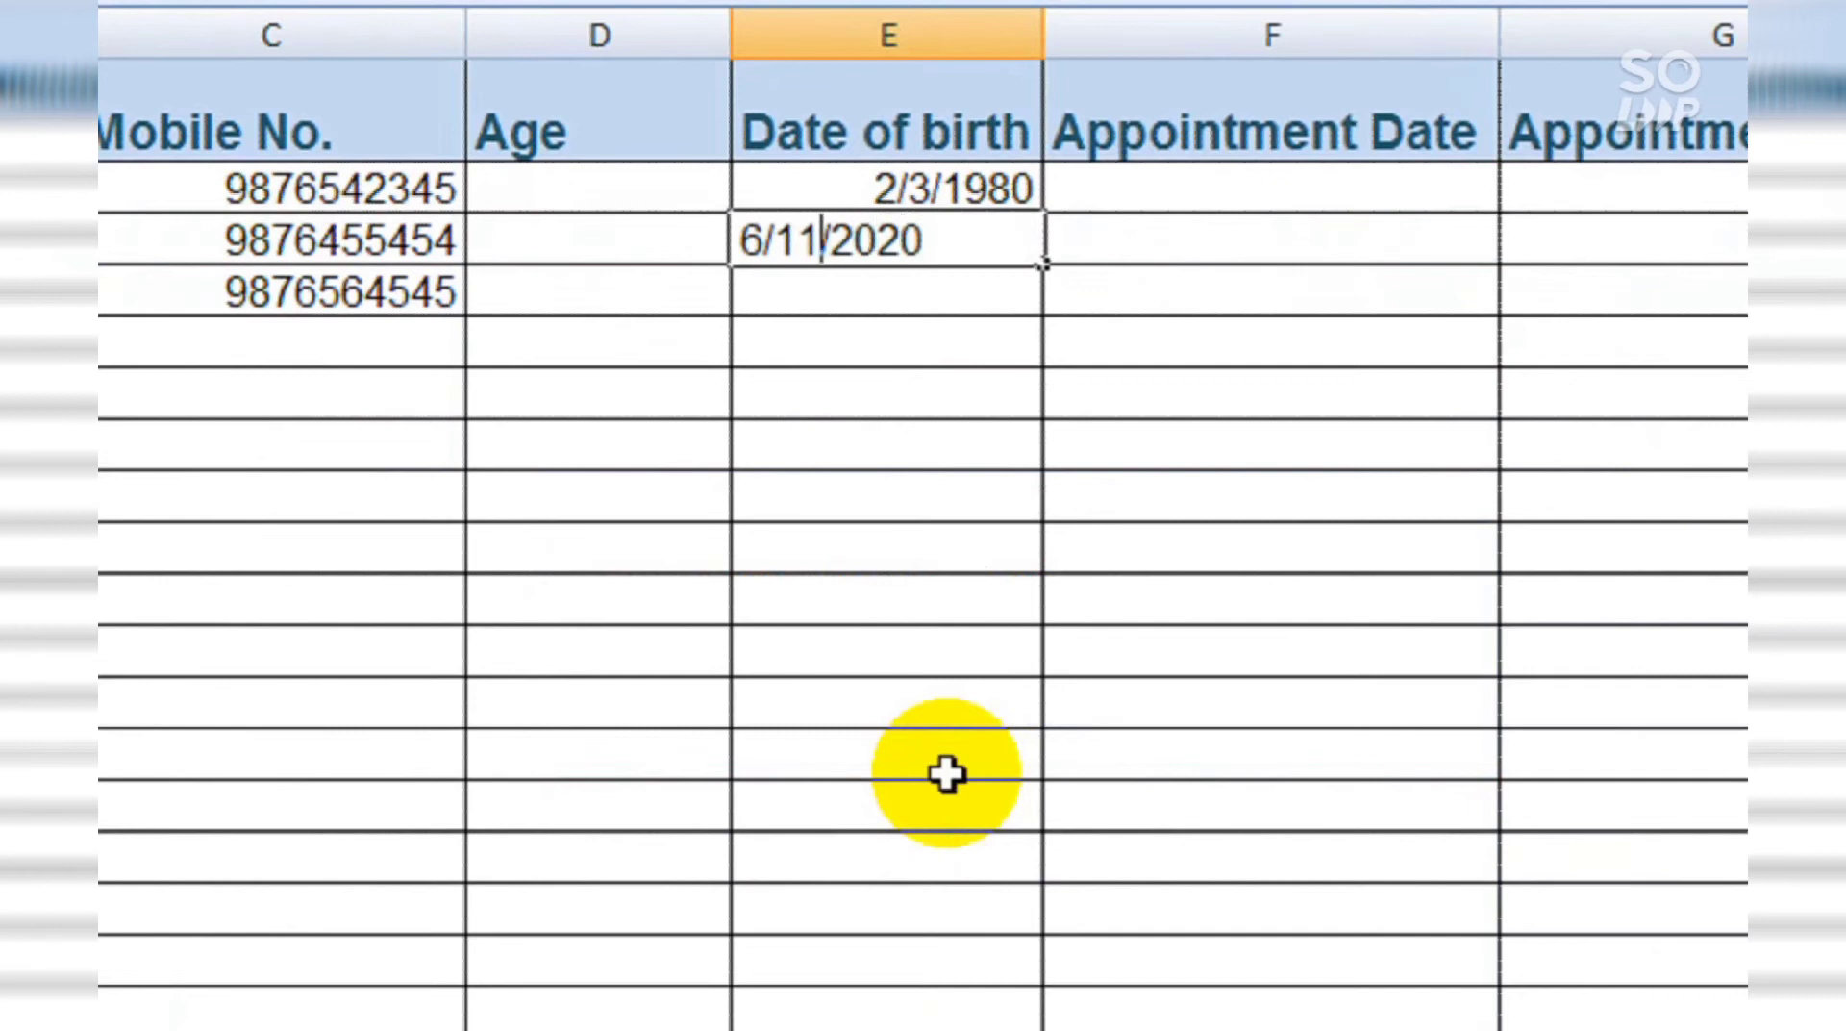
key("BackSpace")
type("0")
key("Return")
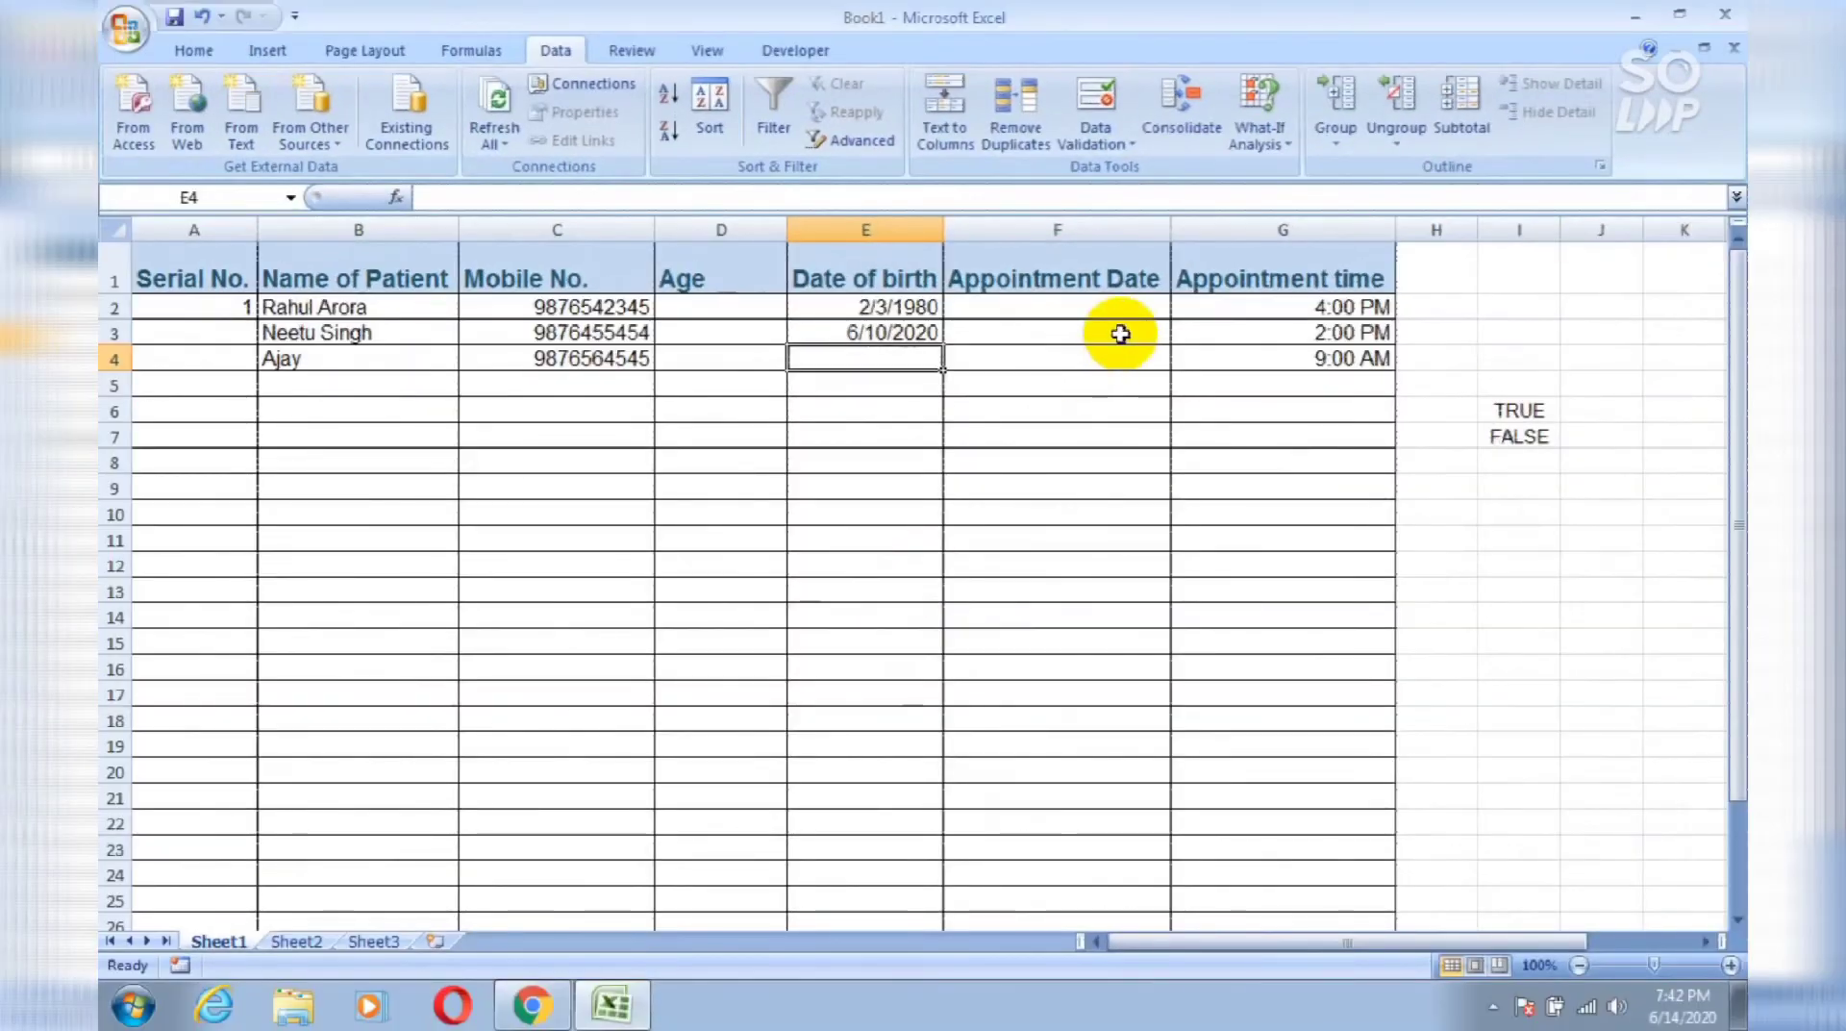
Step: Give column F a Date validation between 05-01-2020 and 05-31-2020
left_click(1121, 333)
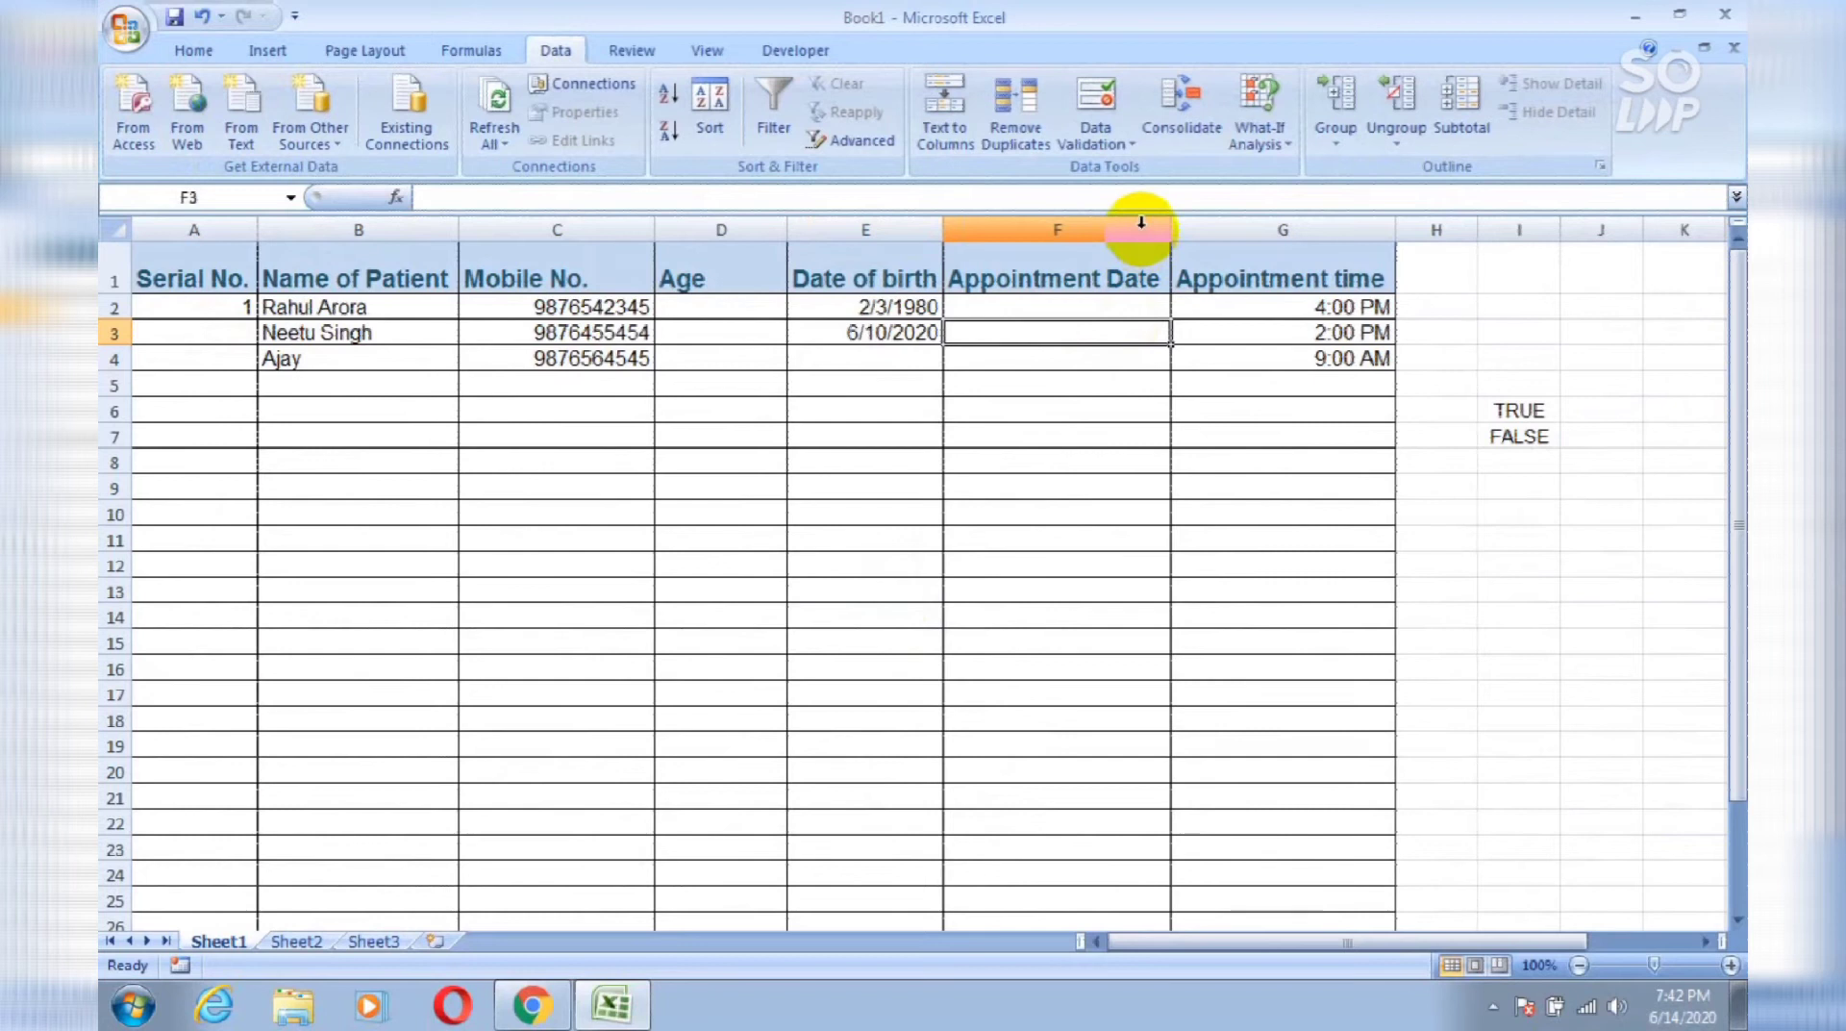
left_click(1142, 222)
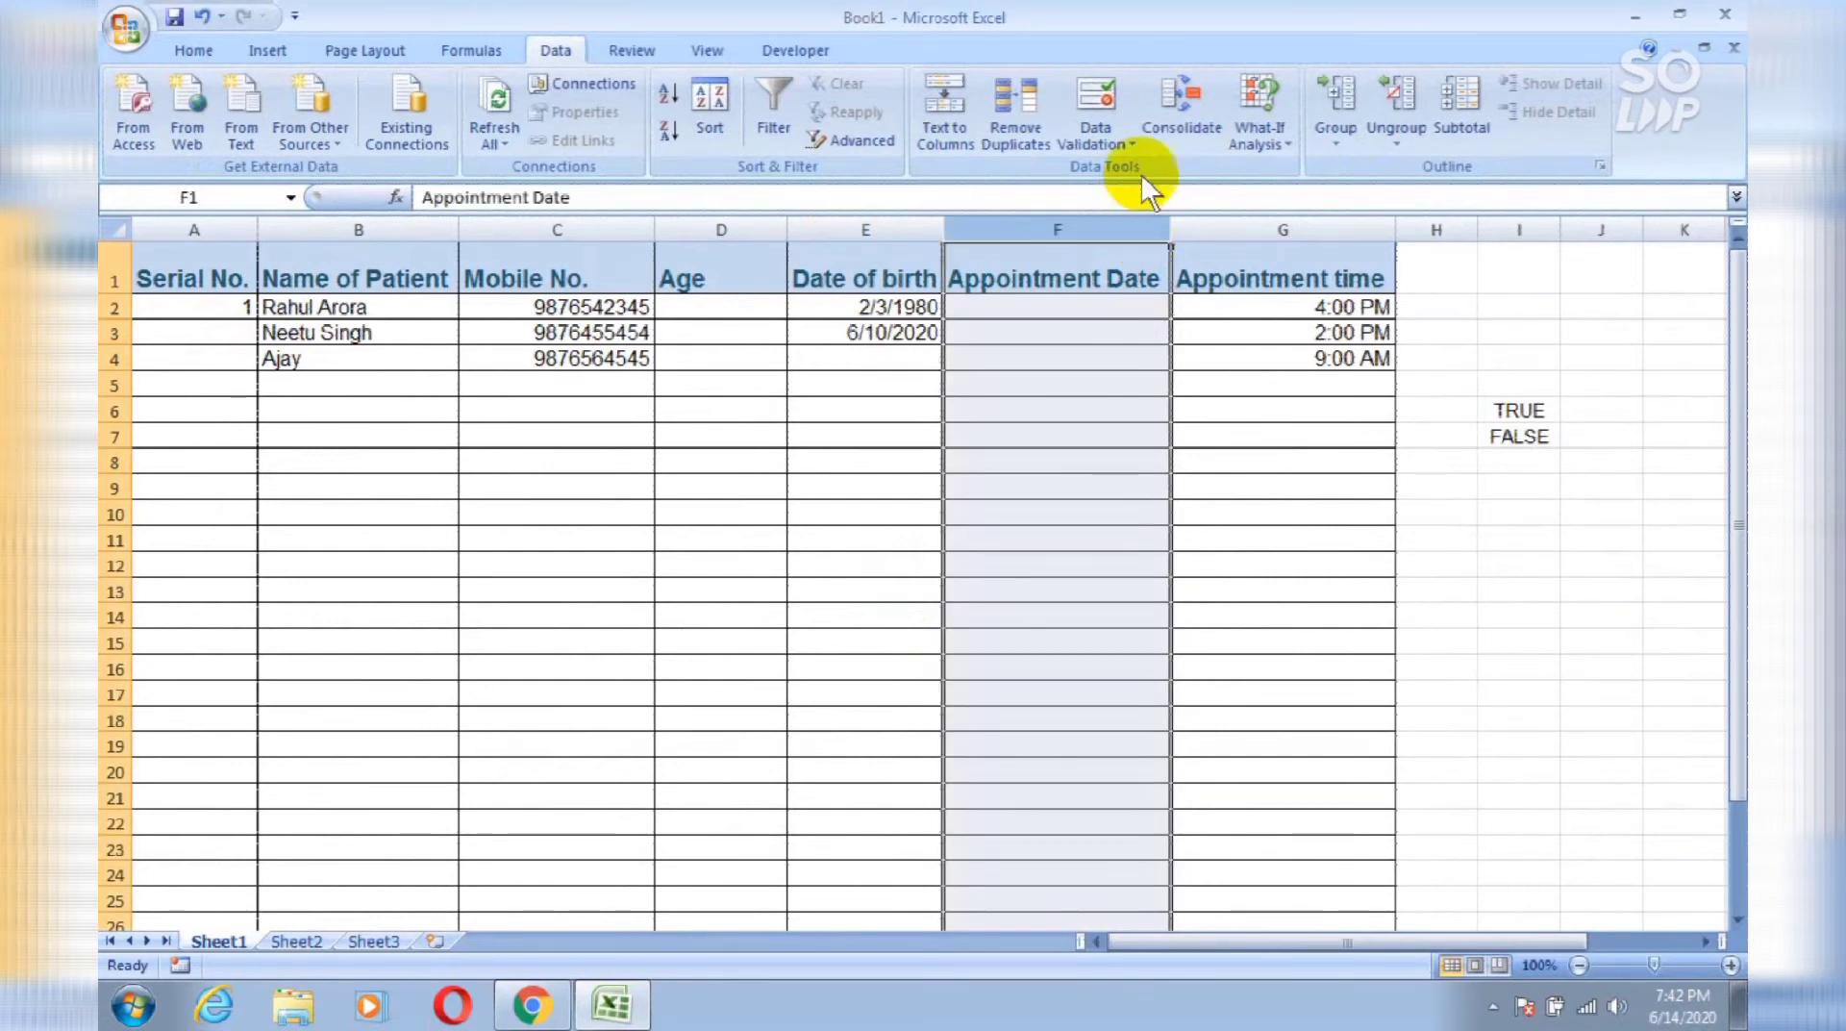
left_click(1081, 105)
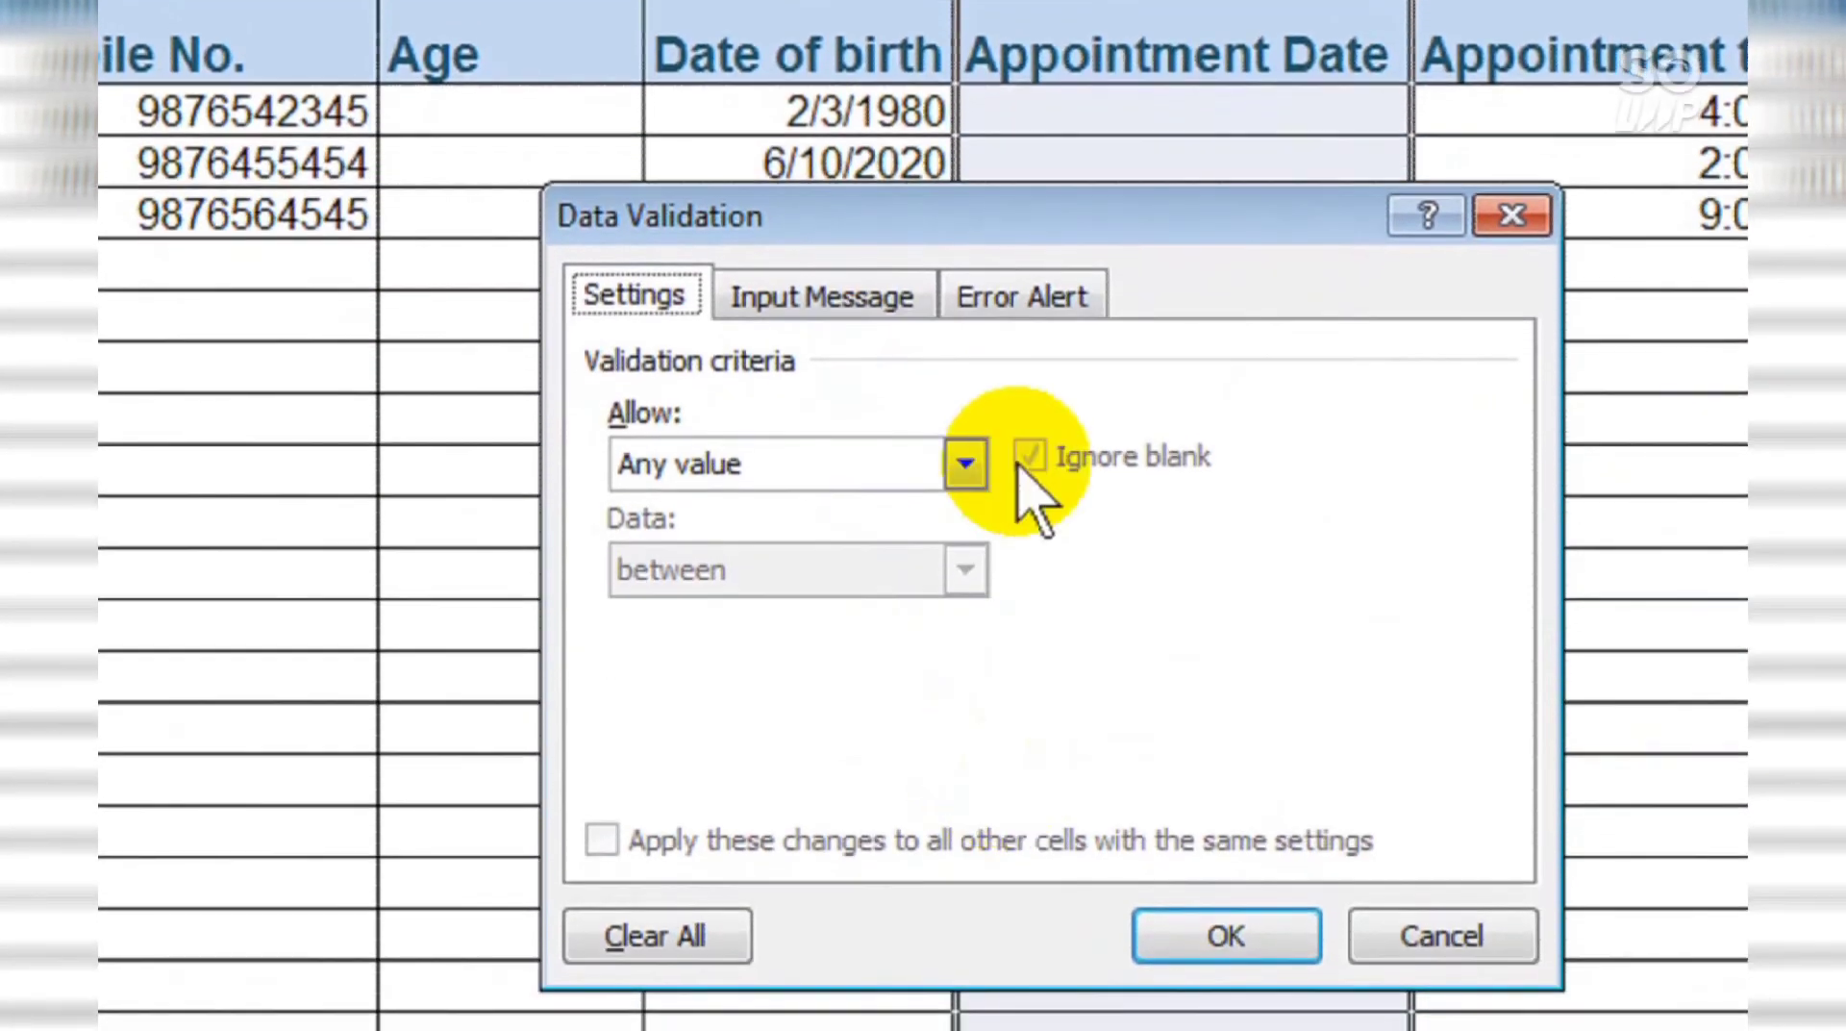
left_click(970, 466)
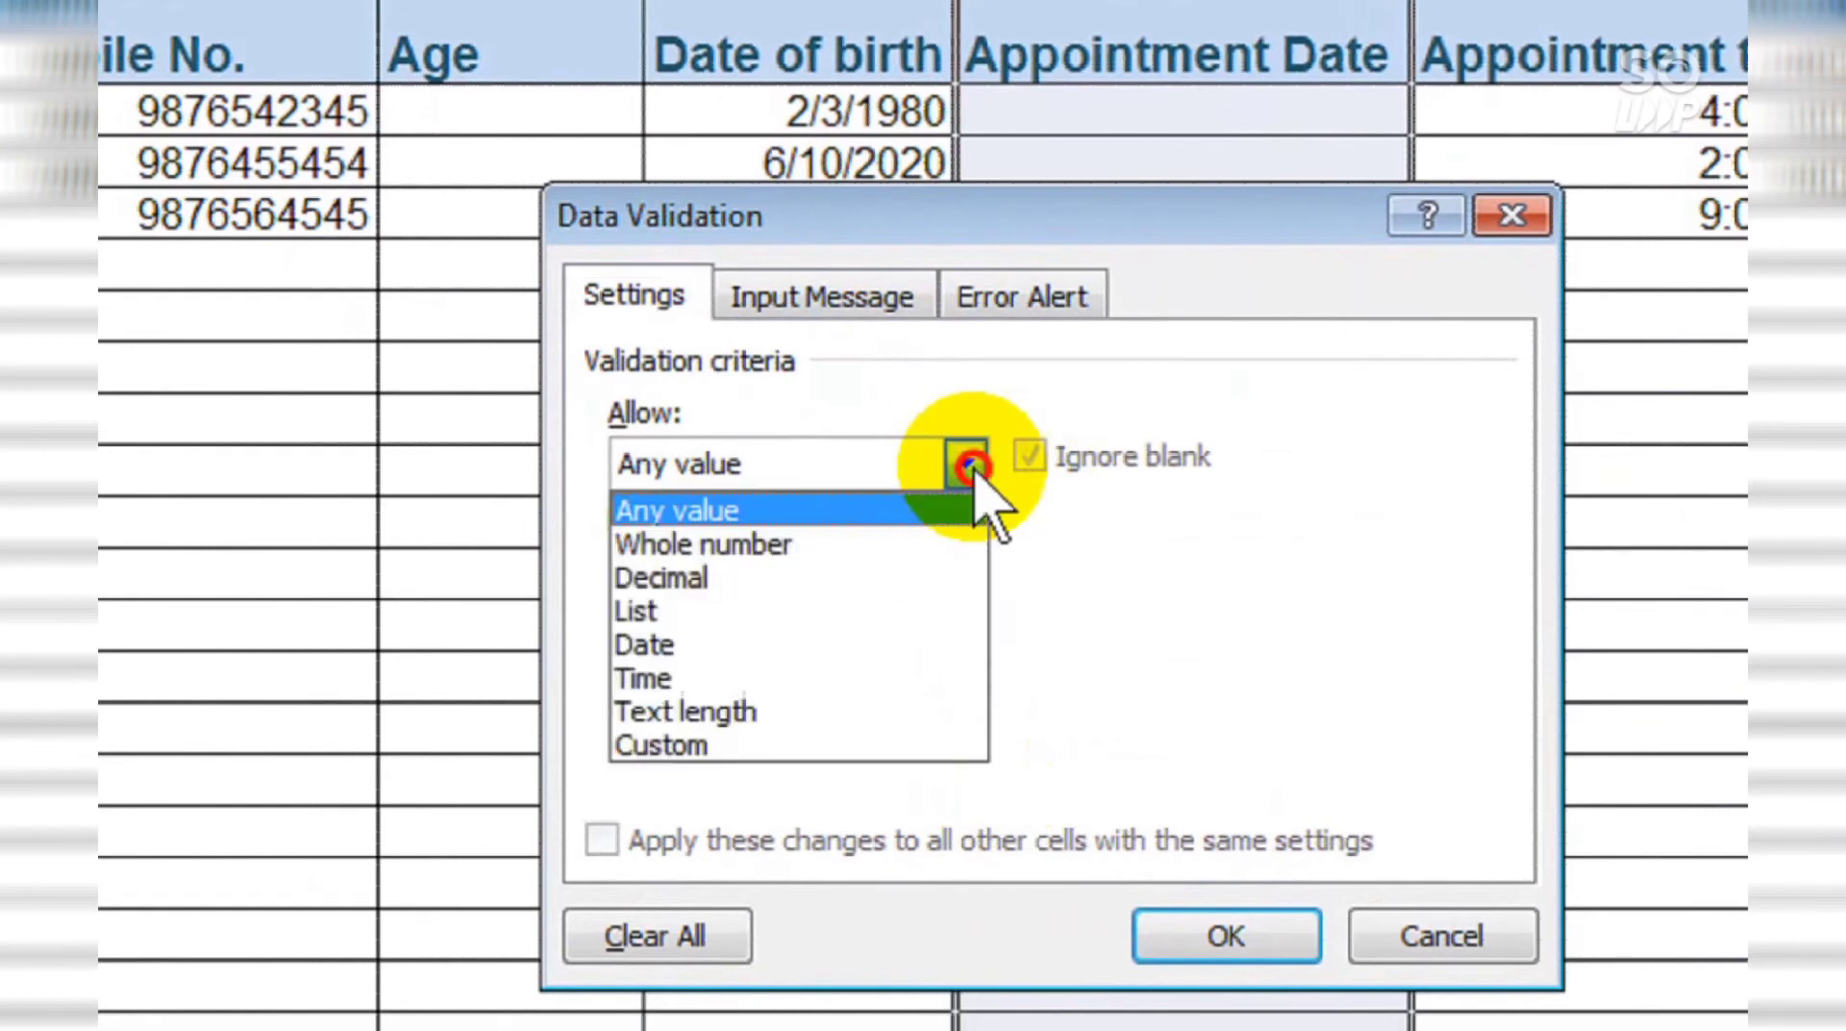
left_click(845, 662)
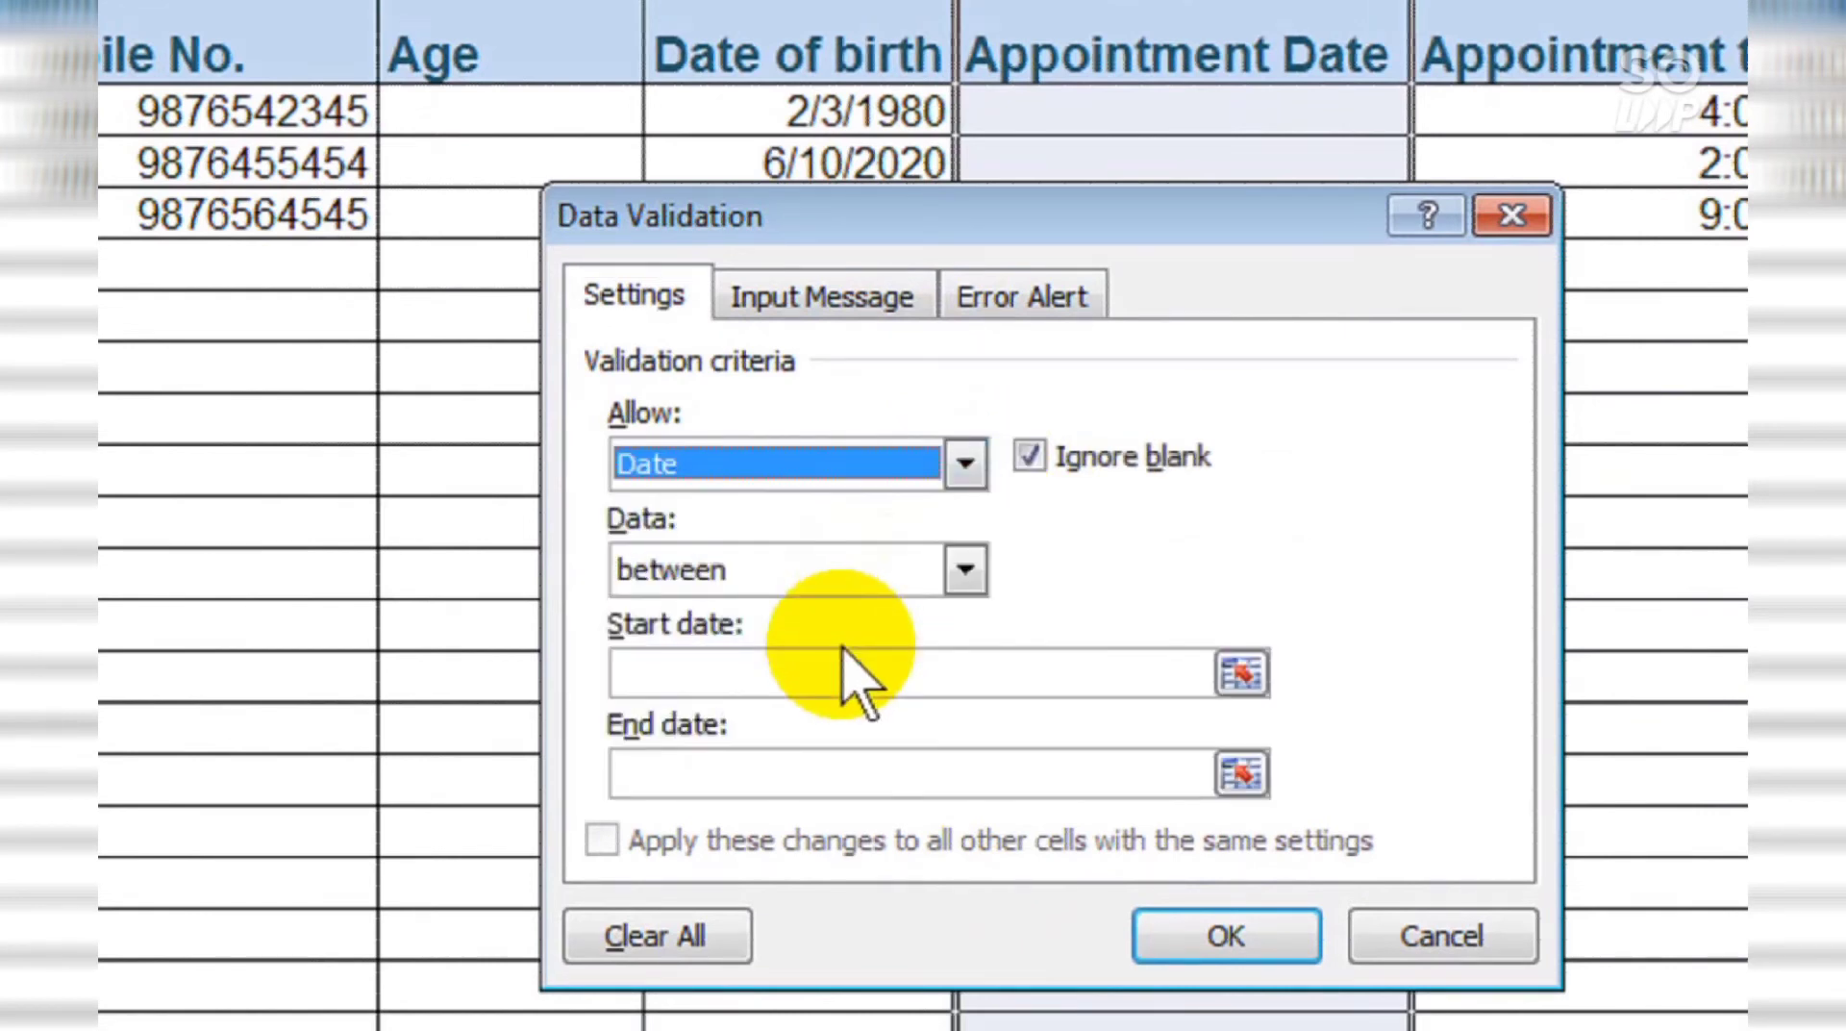
left_click(965, 571)
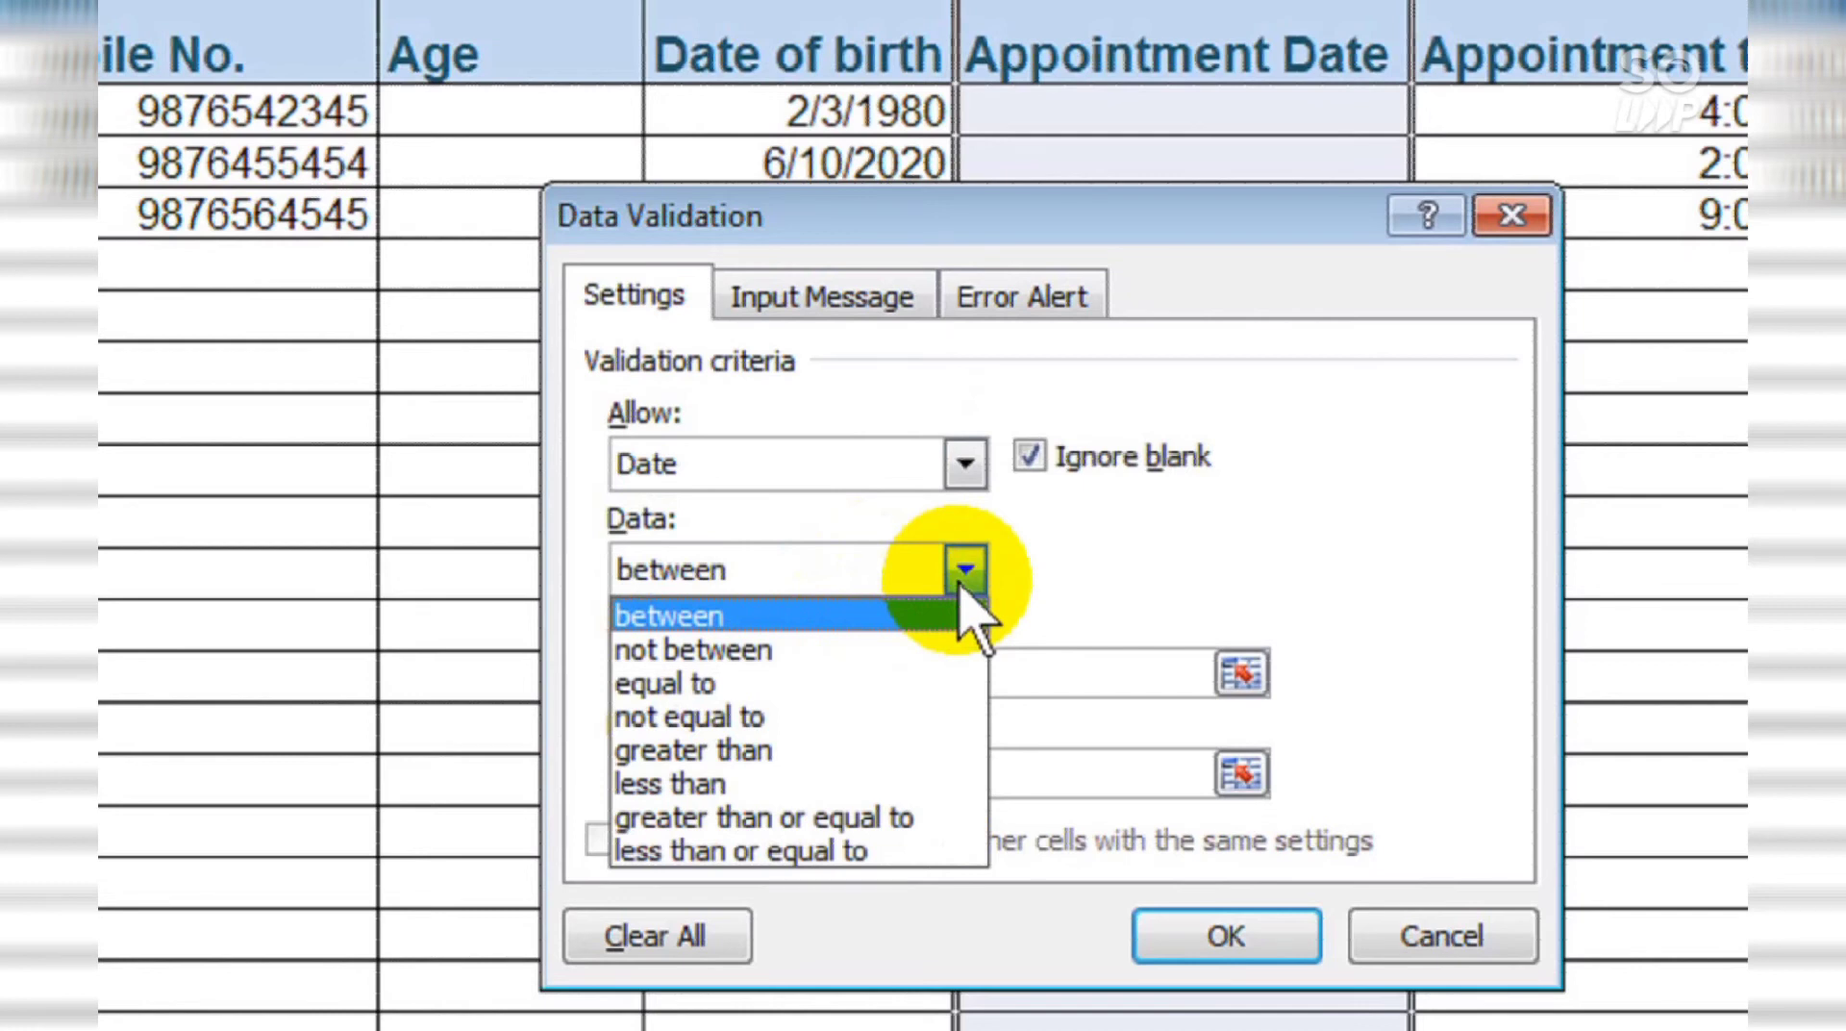
left_click(962, 594)
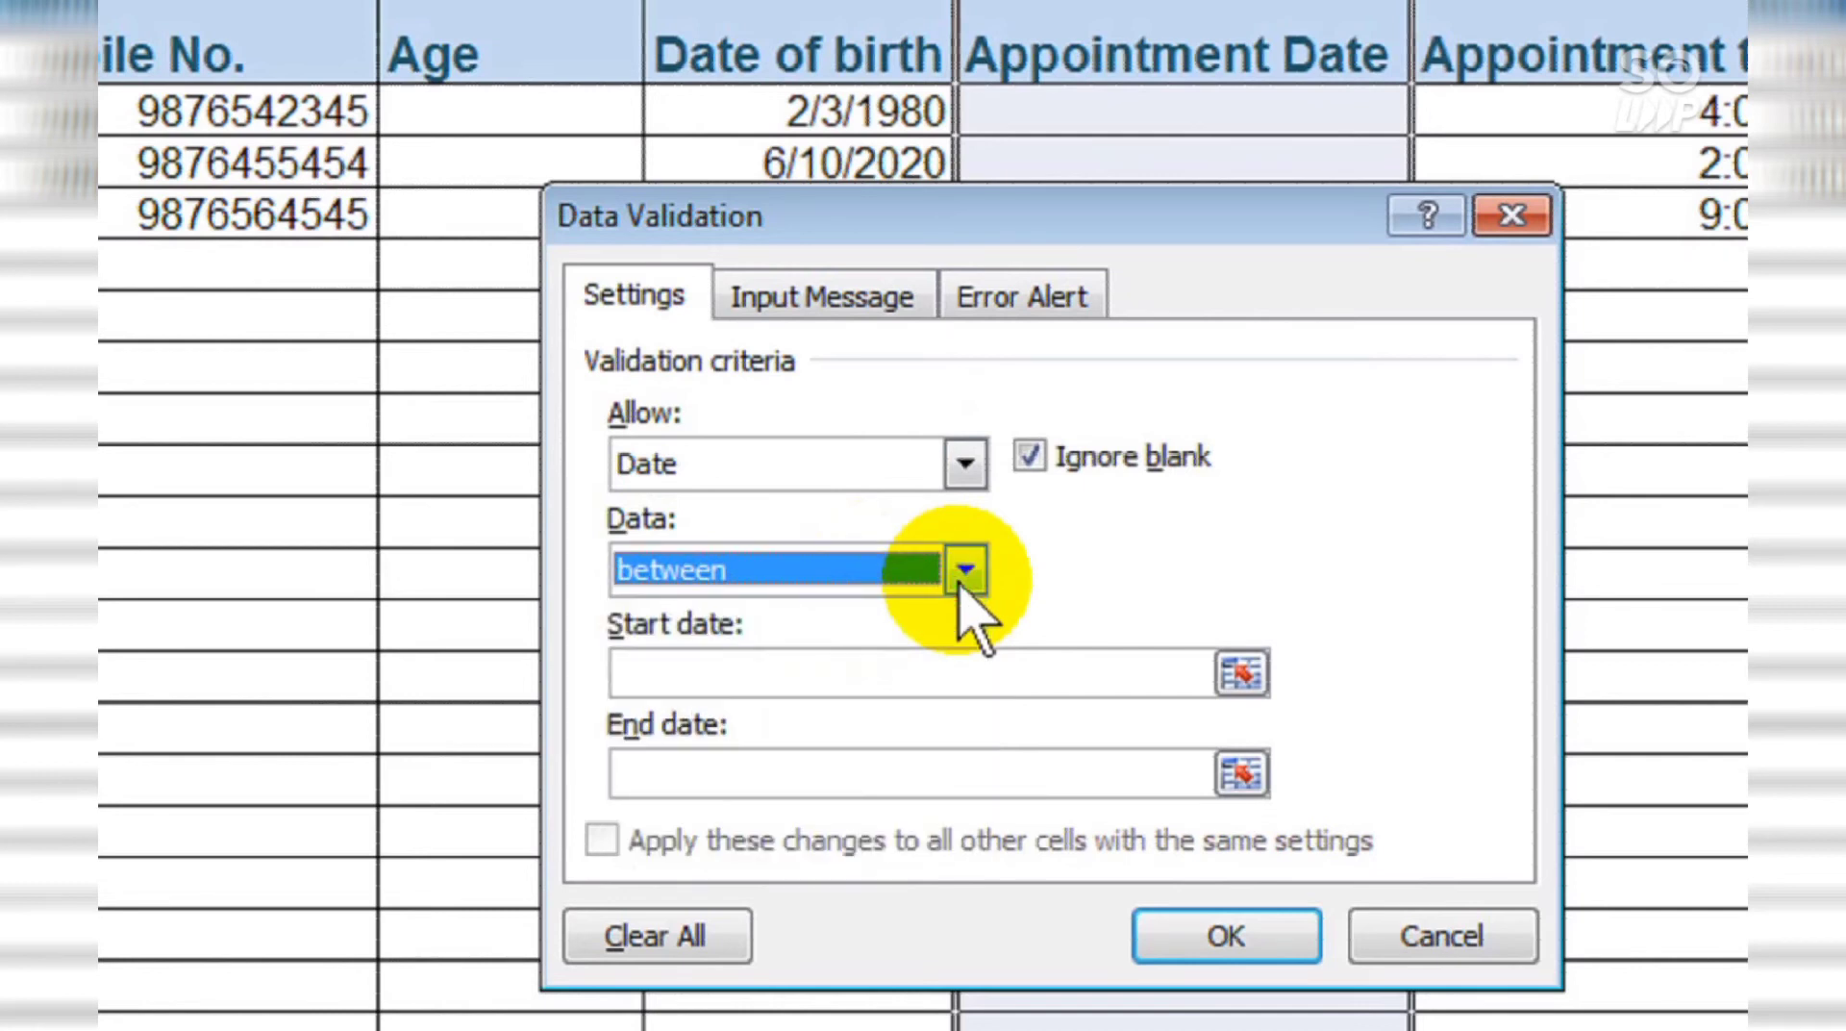
left_click(988, 659)
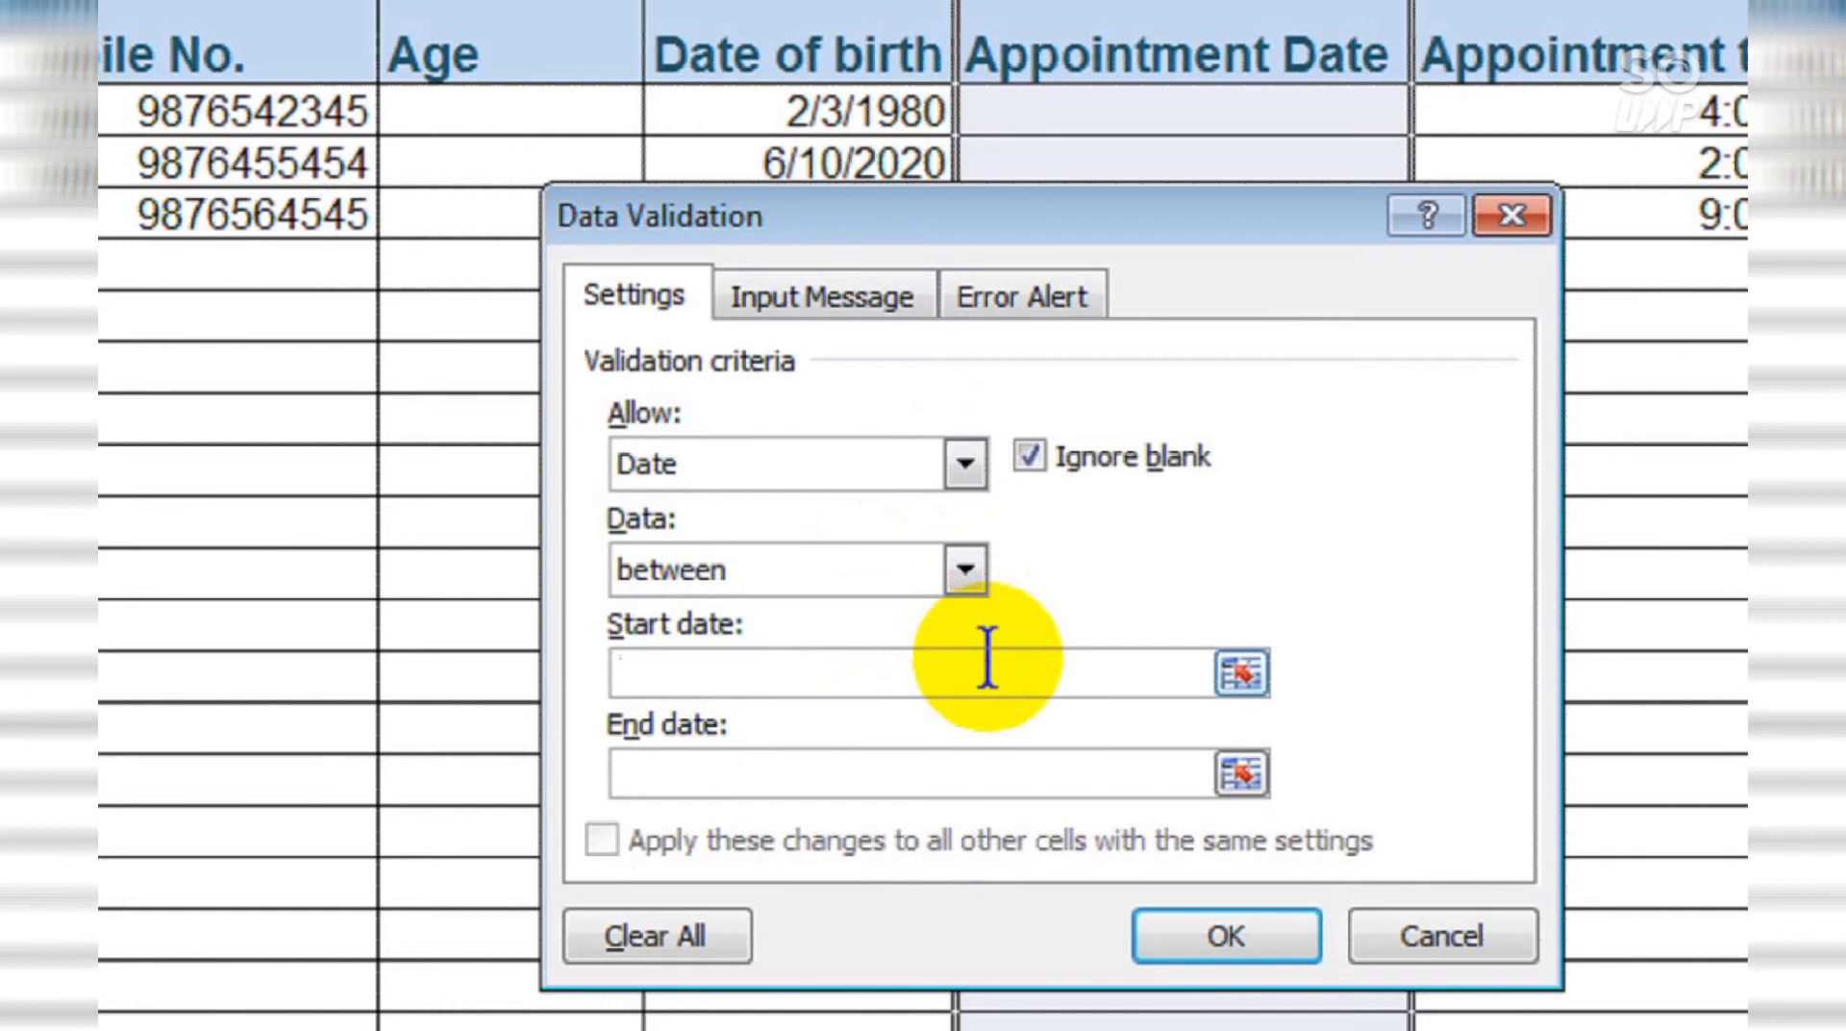
type("05-01-2020")
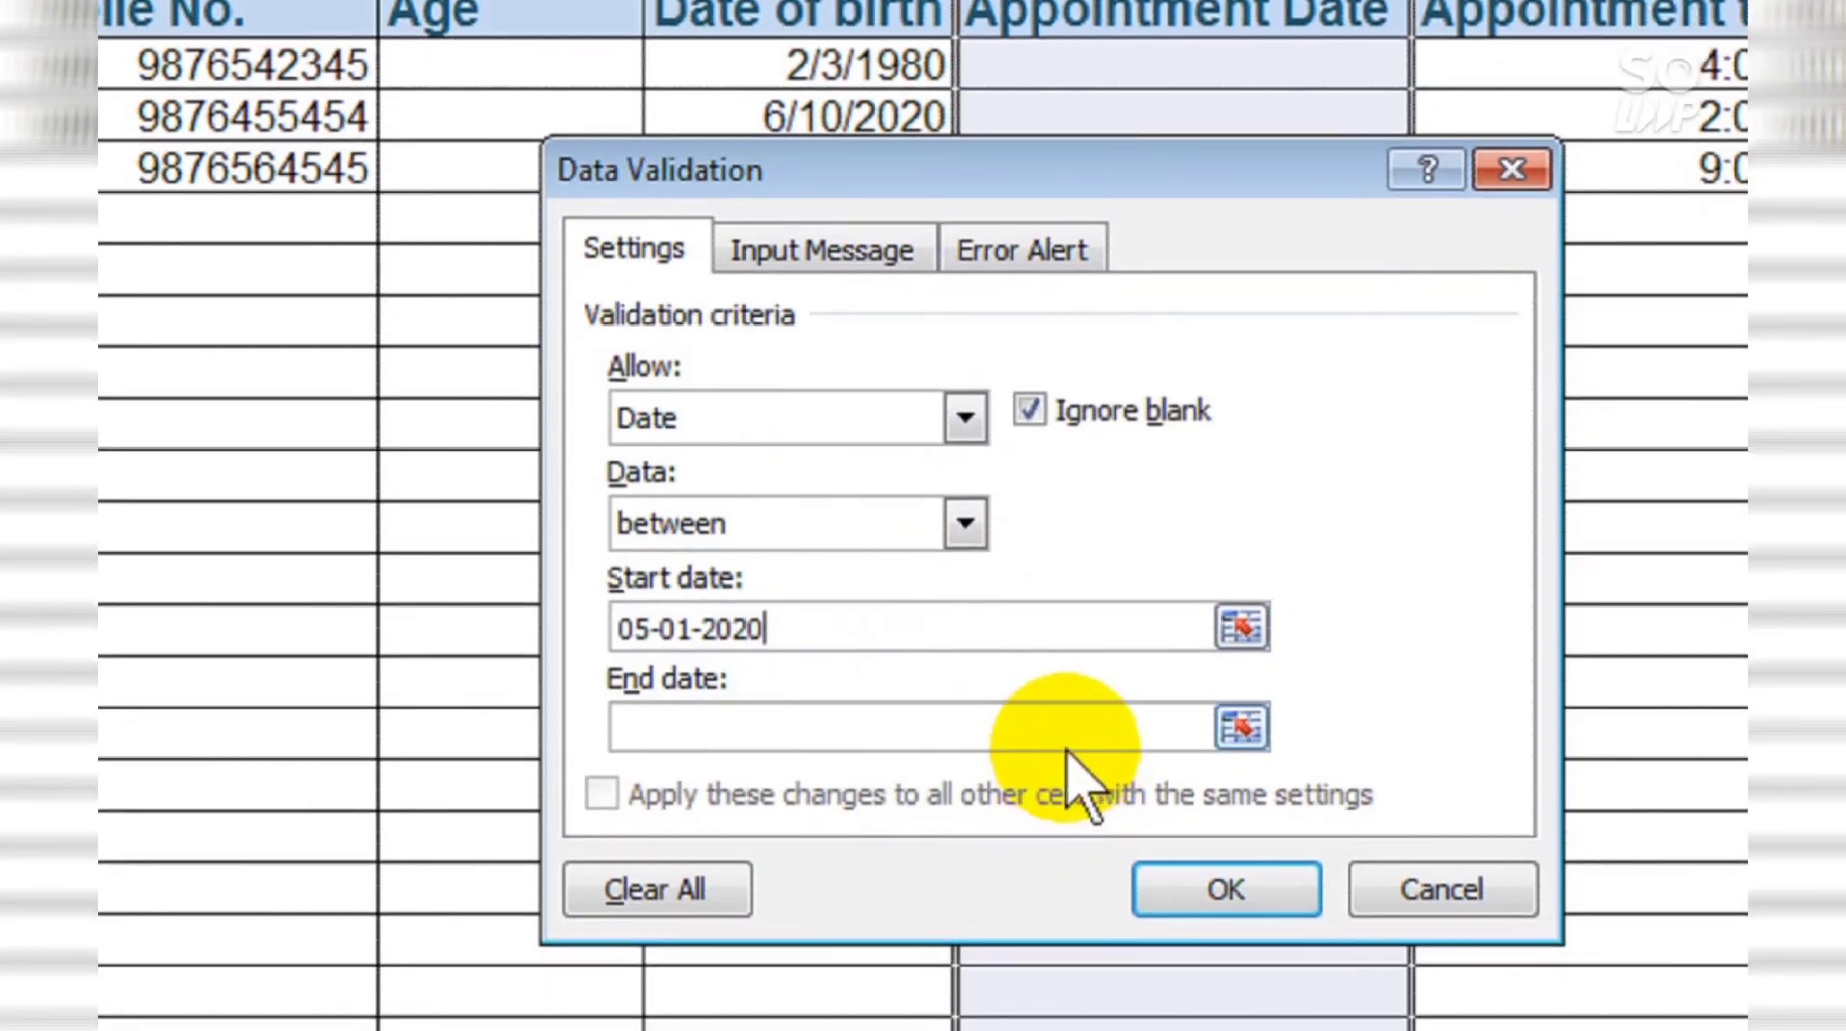
left_click(1062, 729)
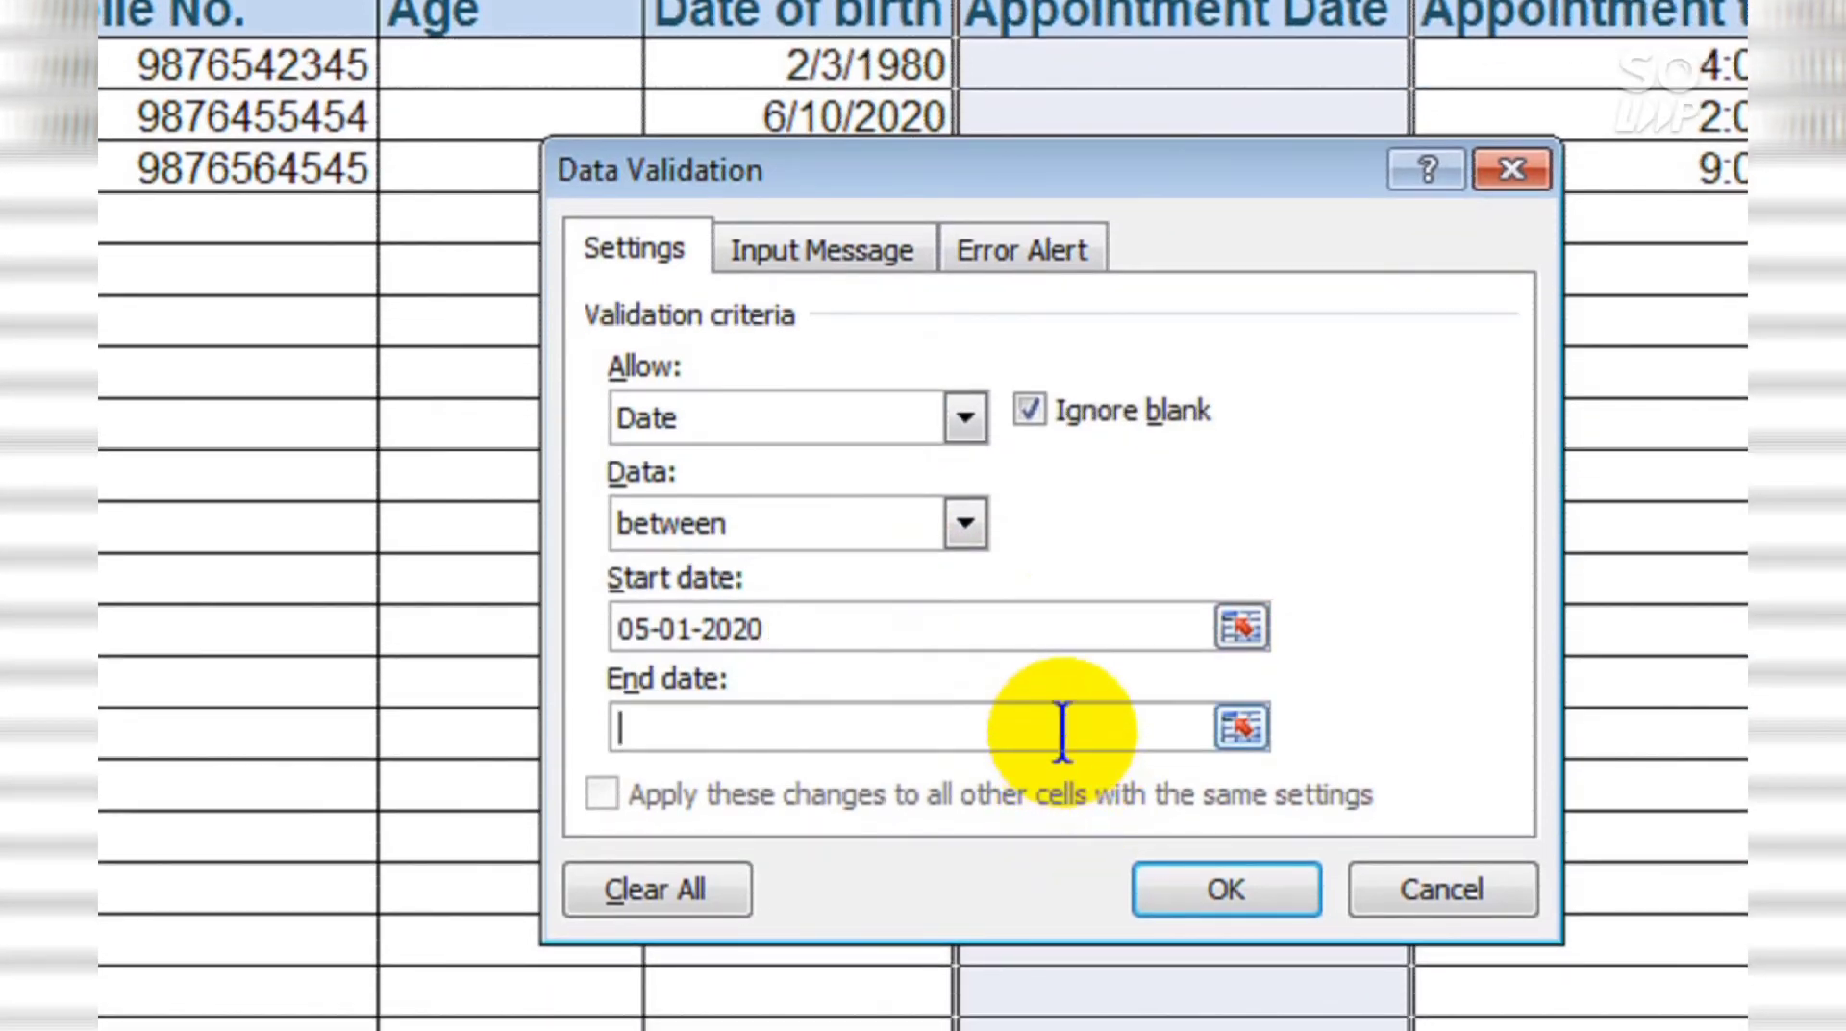
type("05-31-2020")
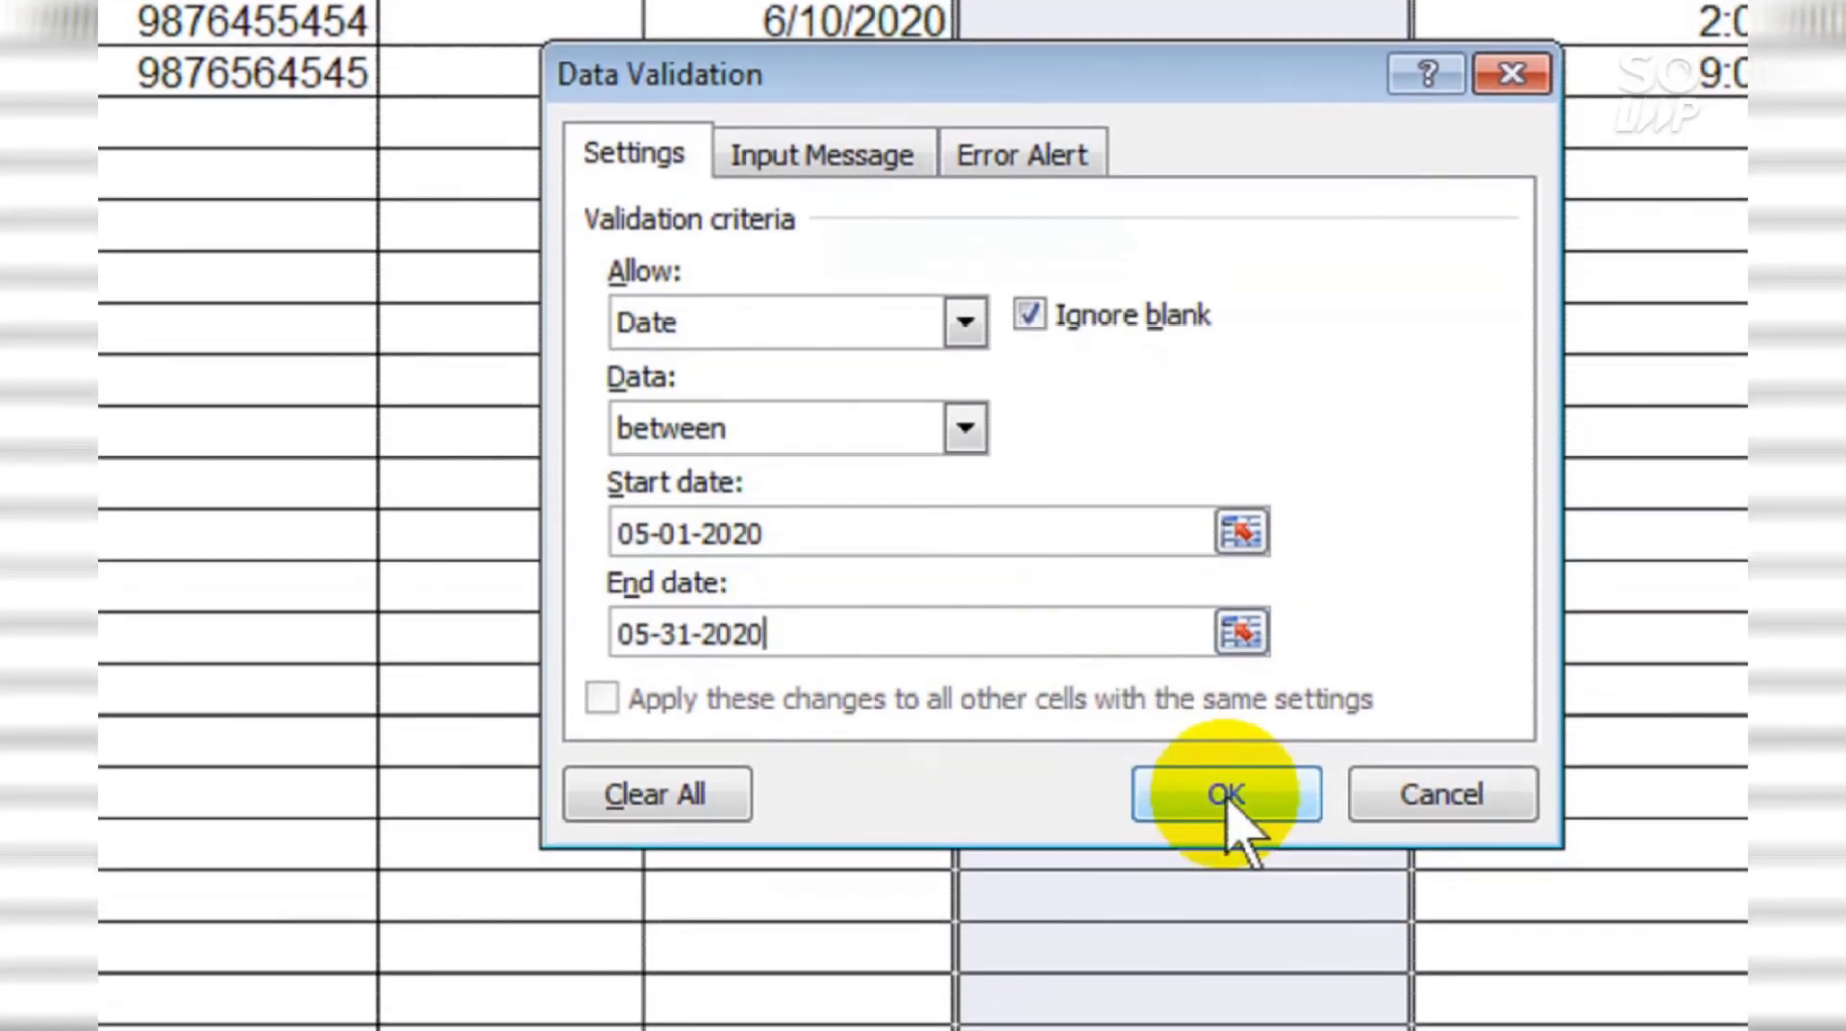
left_click(1226, 787)
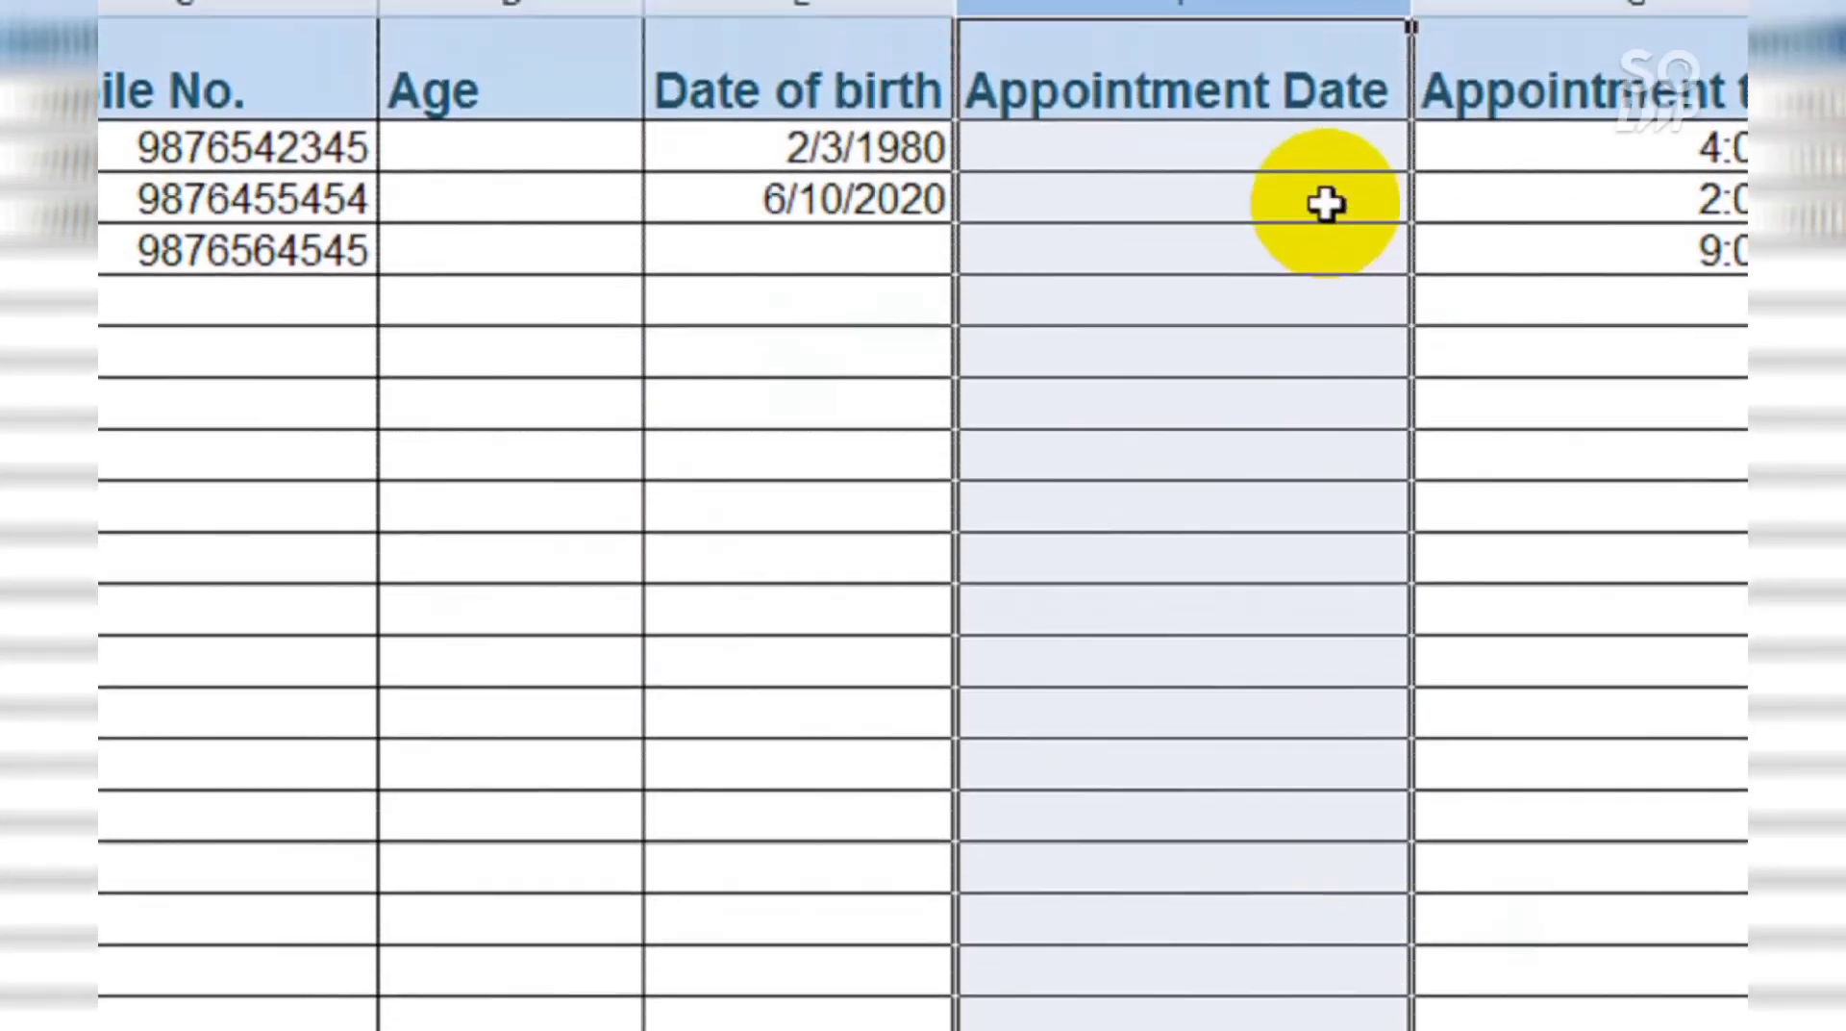
Step: Enter 5/1/2020 as the first appointment date in F2
left_click(1331, 165)
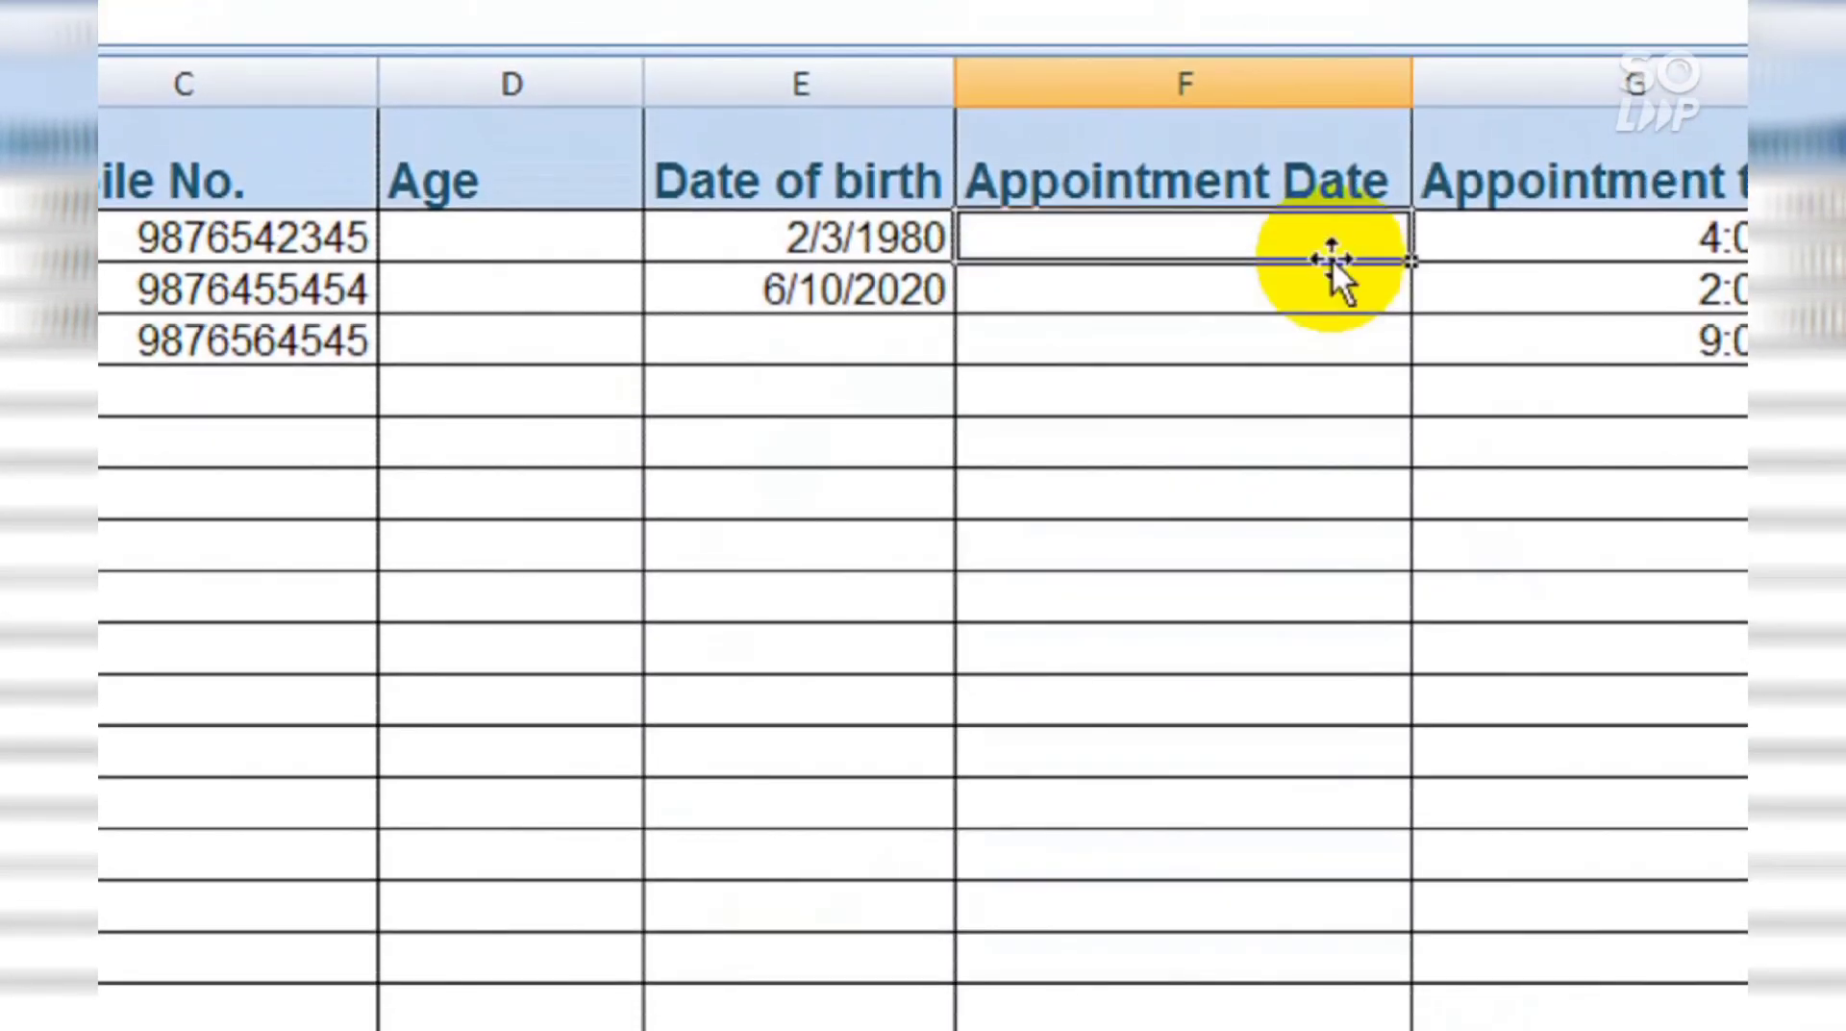
type("0")
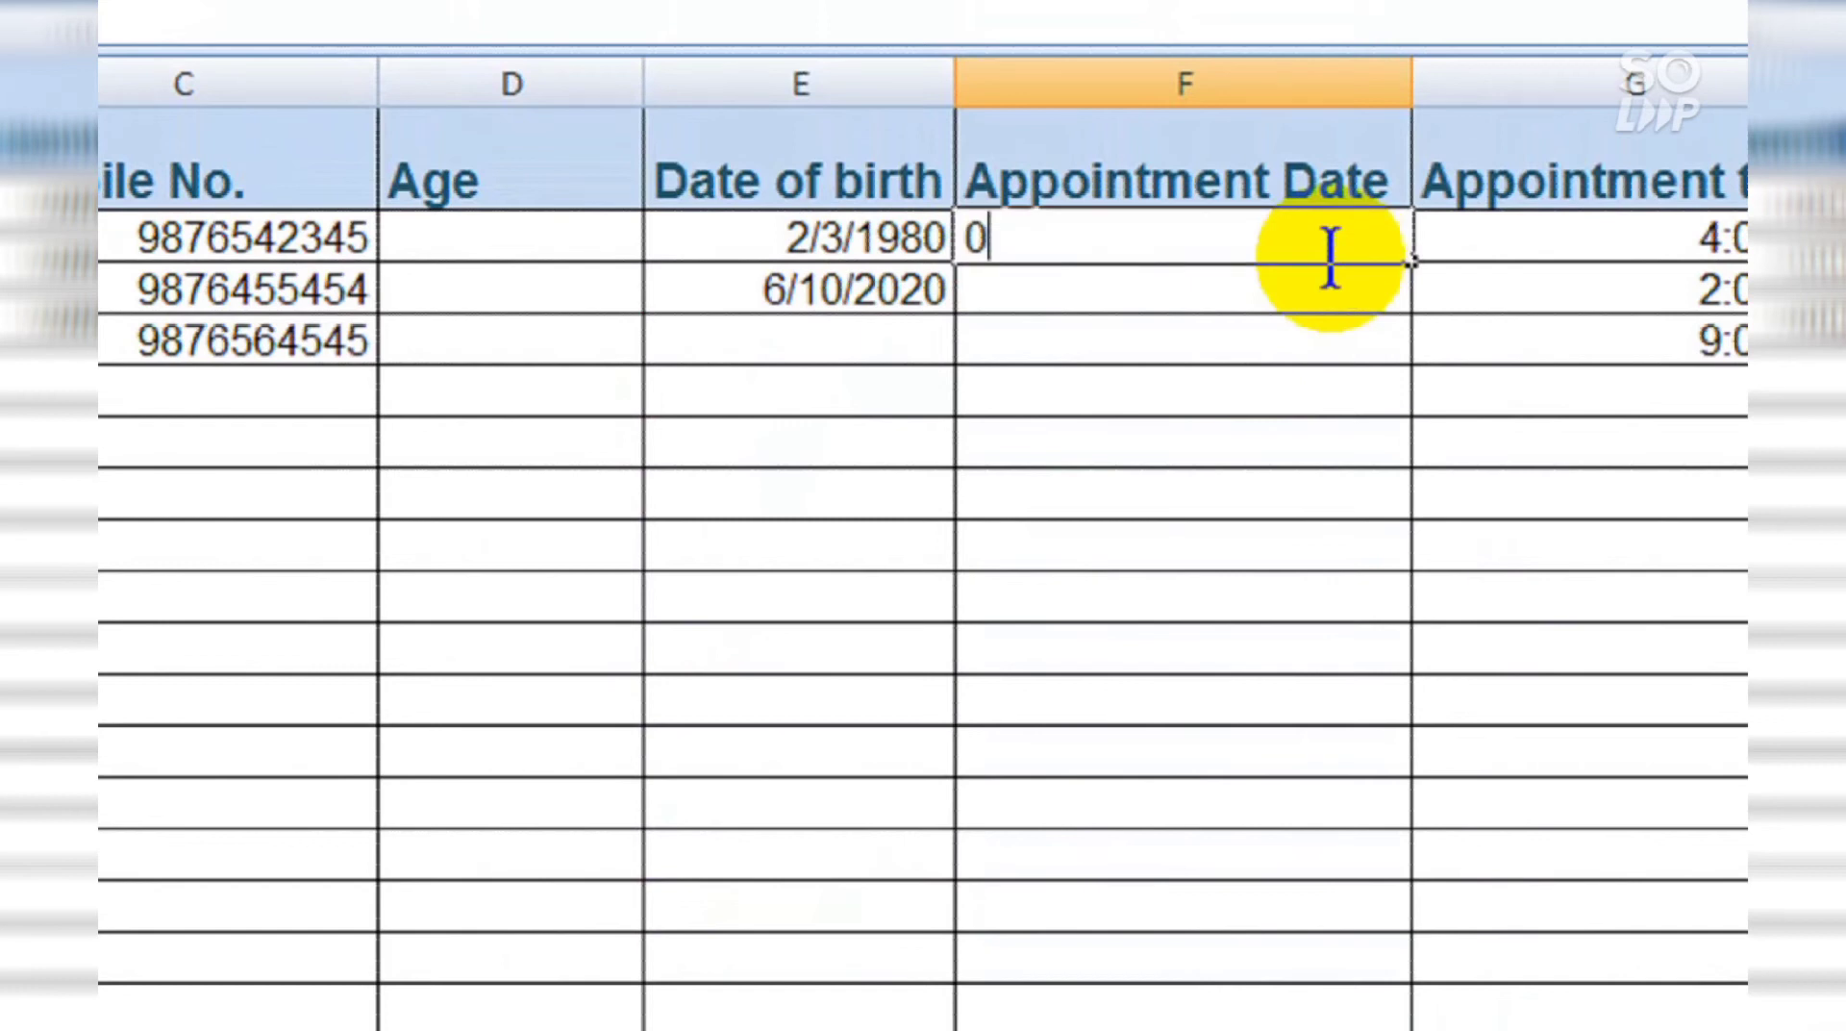
type("5/1/2020")
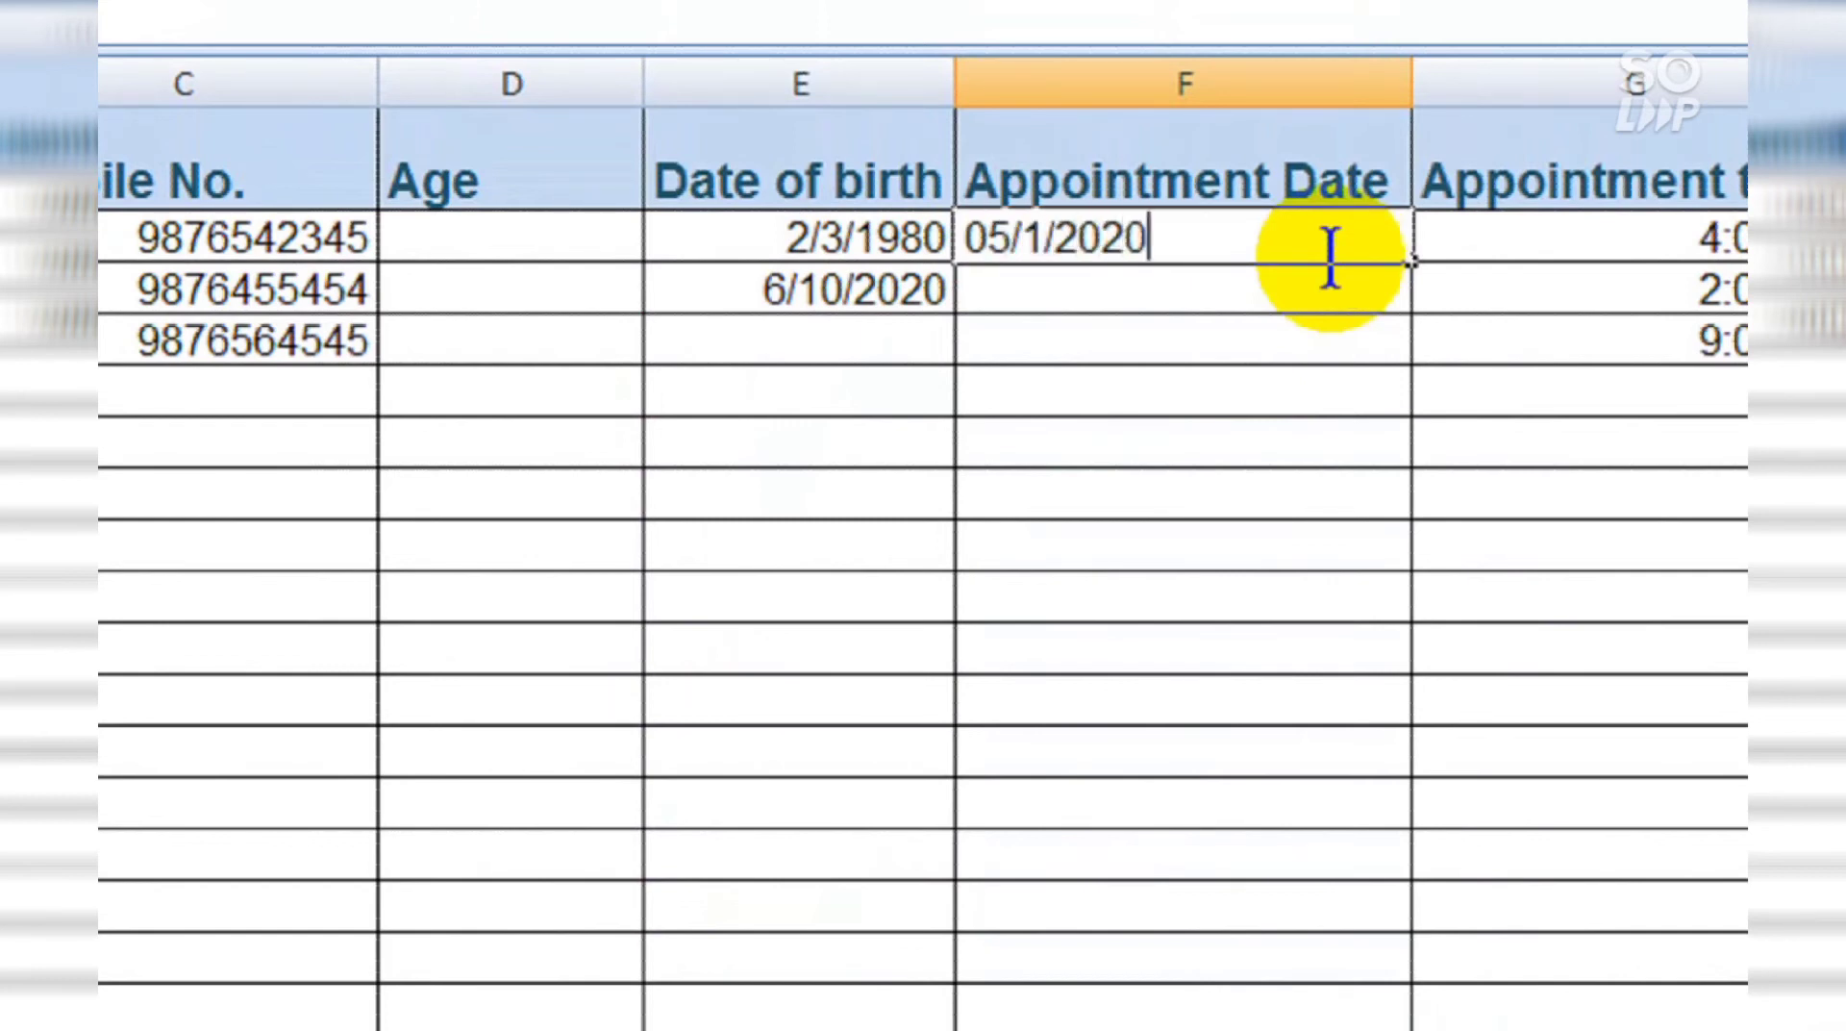
key("Return")
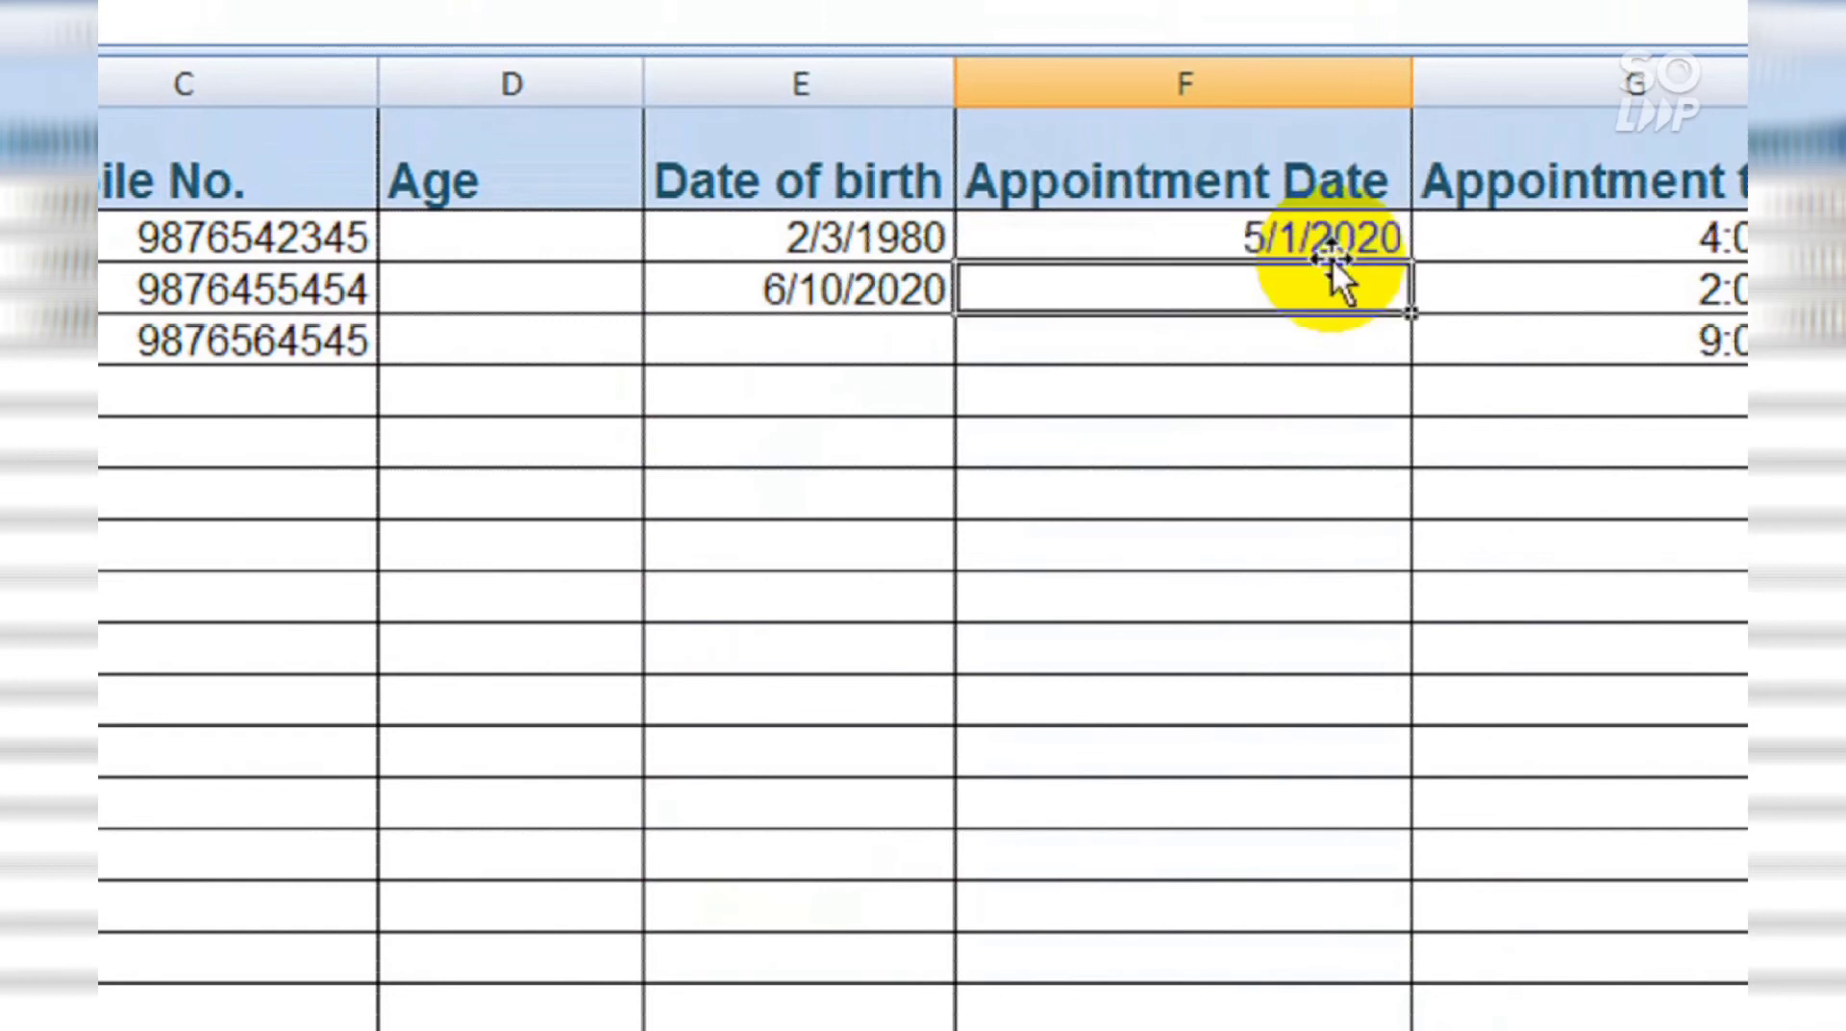
Step: Enter 5/8/2020 in F3 after 6/5/2020 and 3 are rejected
type("6/5")
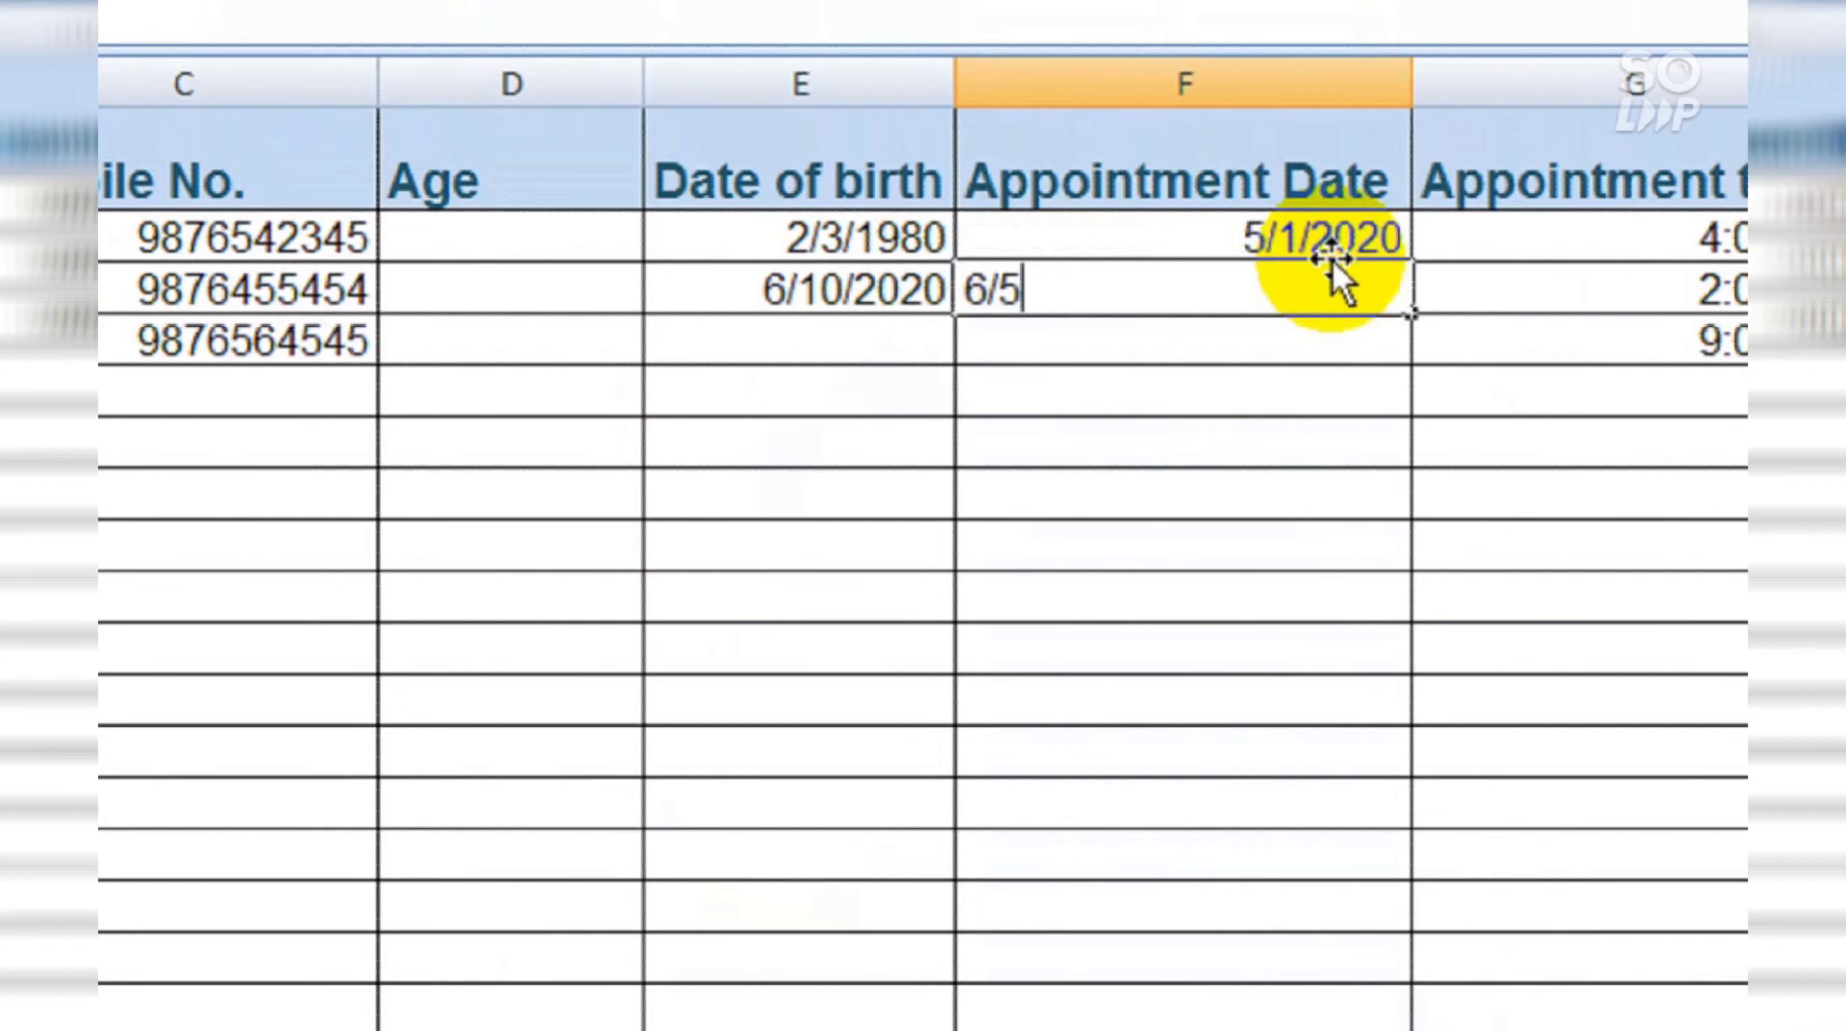
type("/2020")
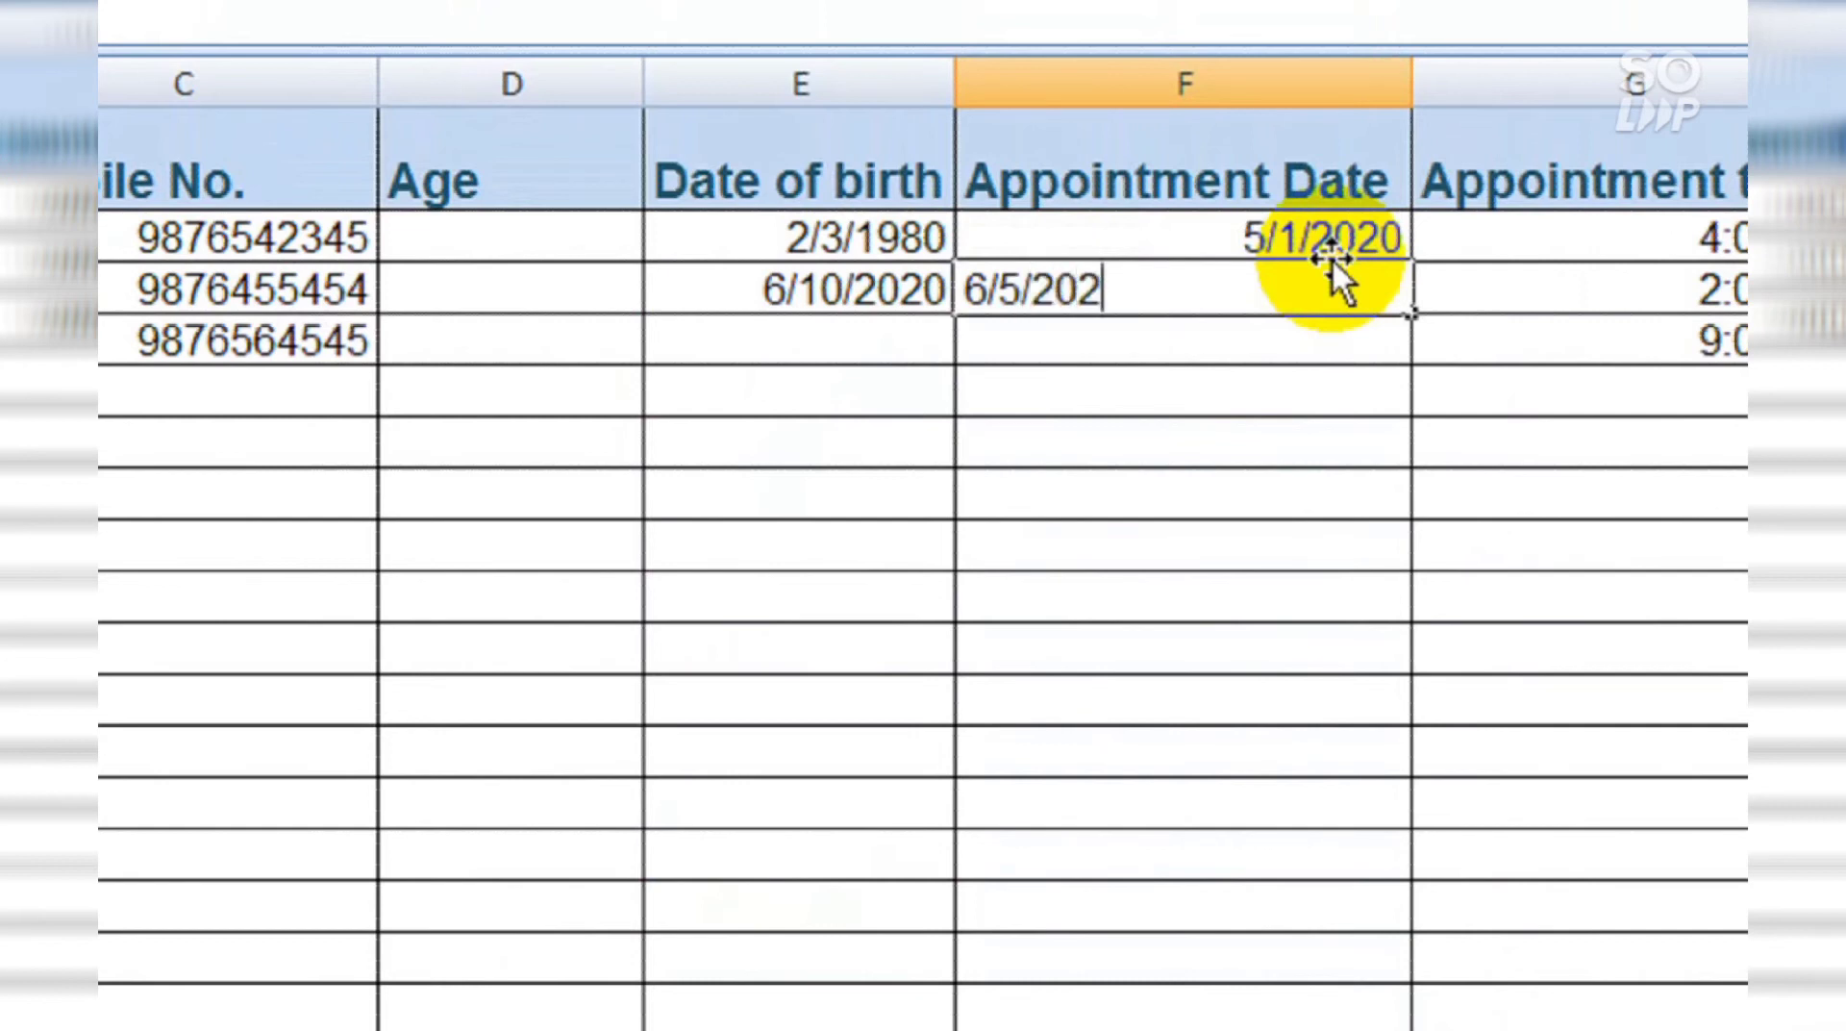
key("Return")
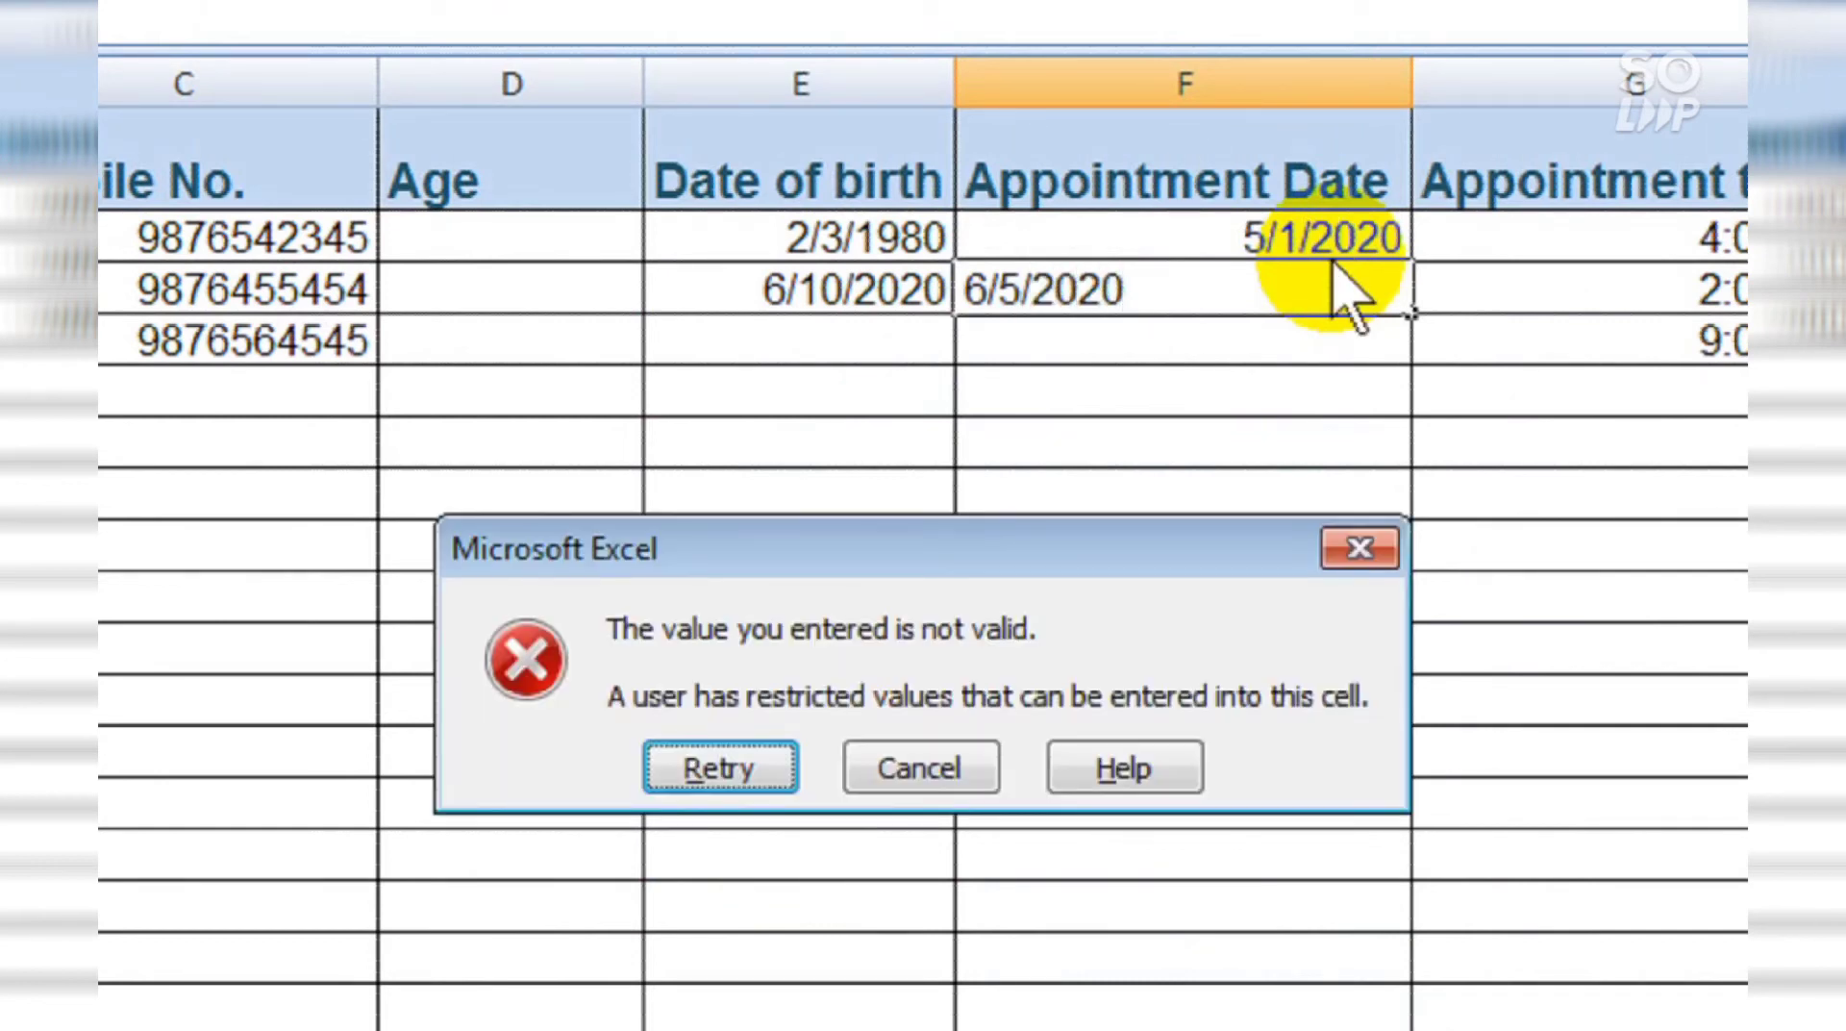
key("Return")
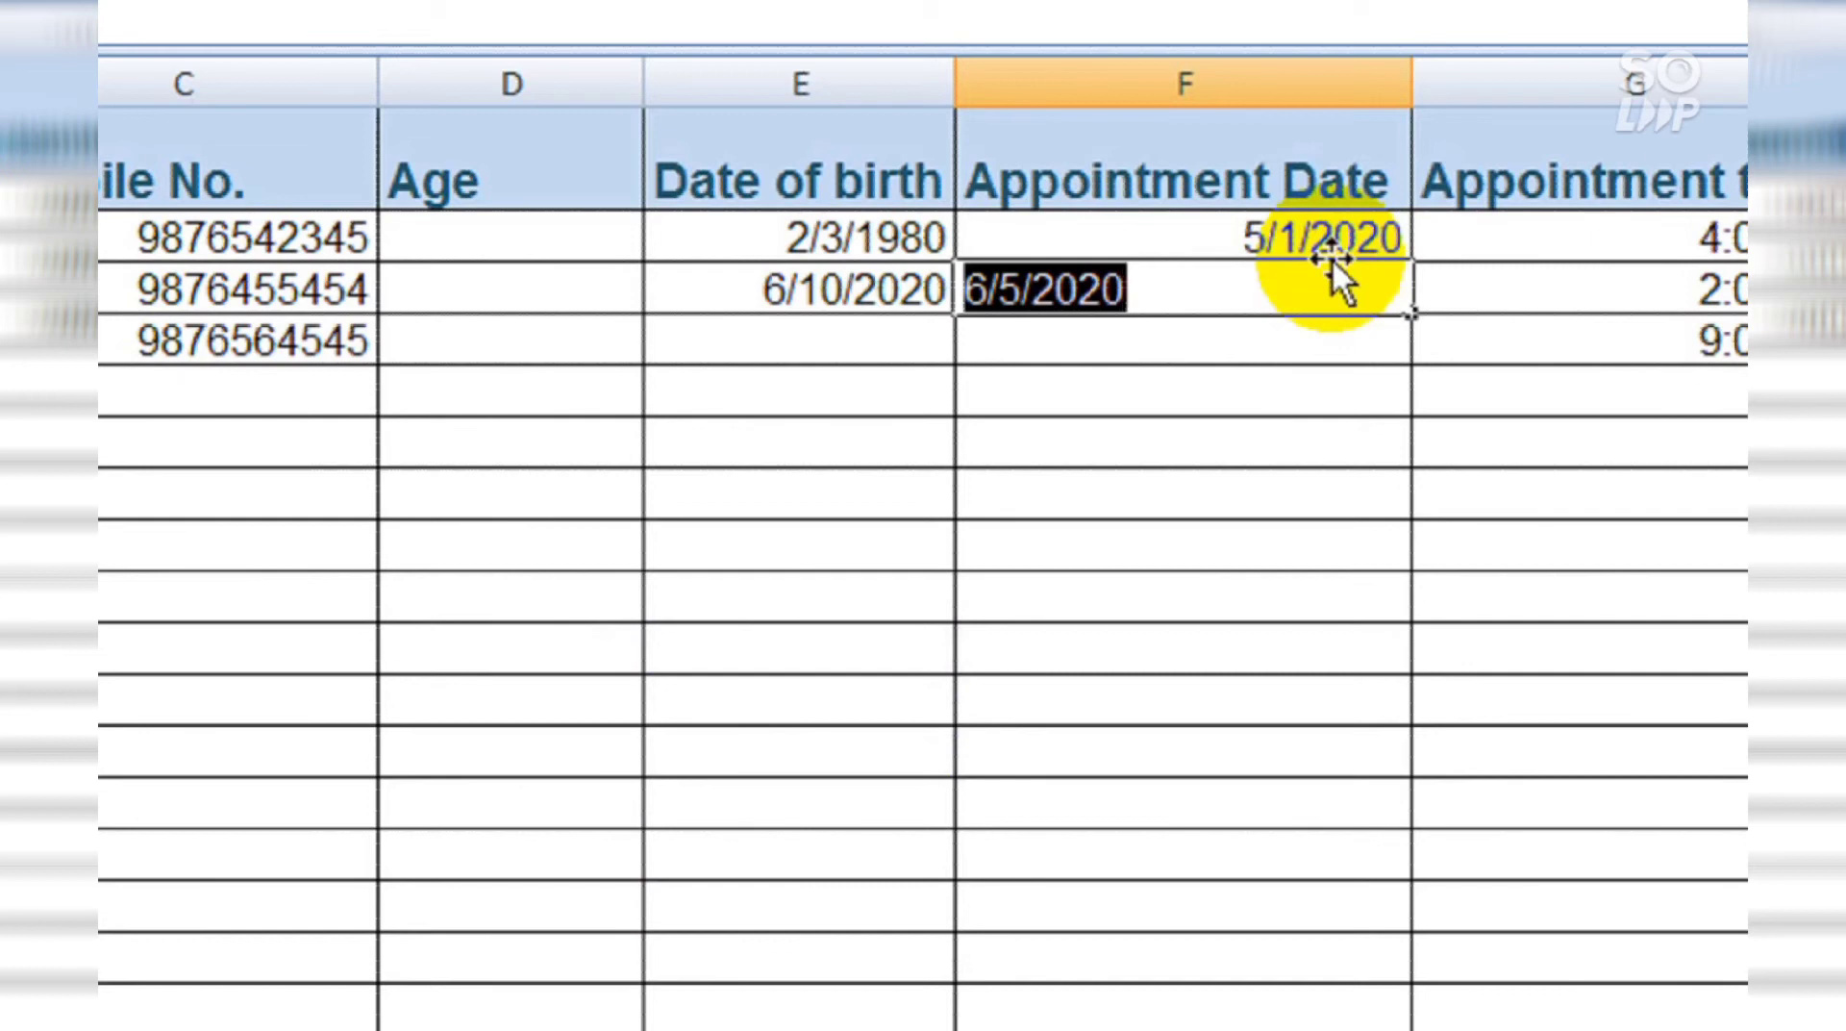
type("3")
key("Return")
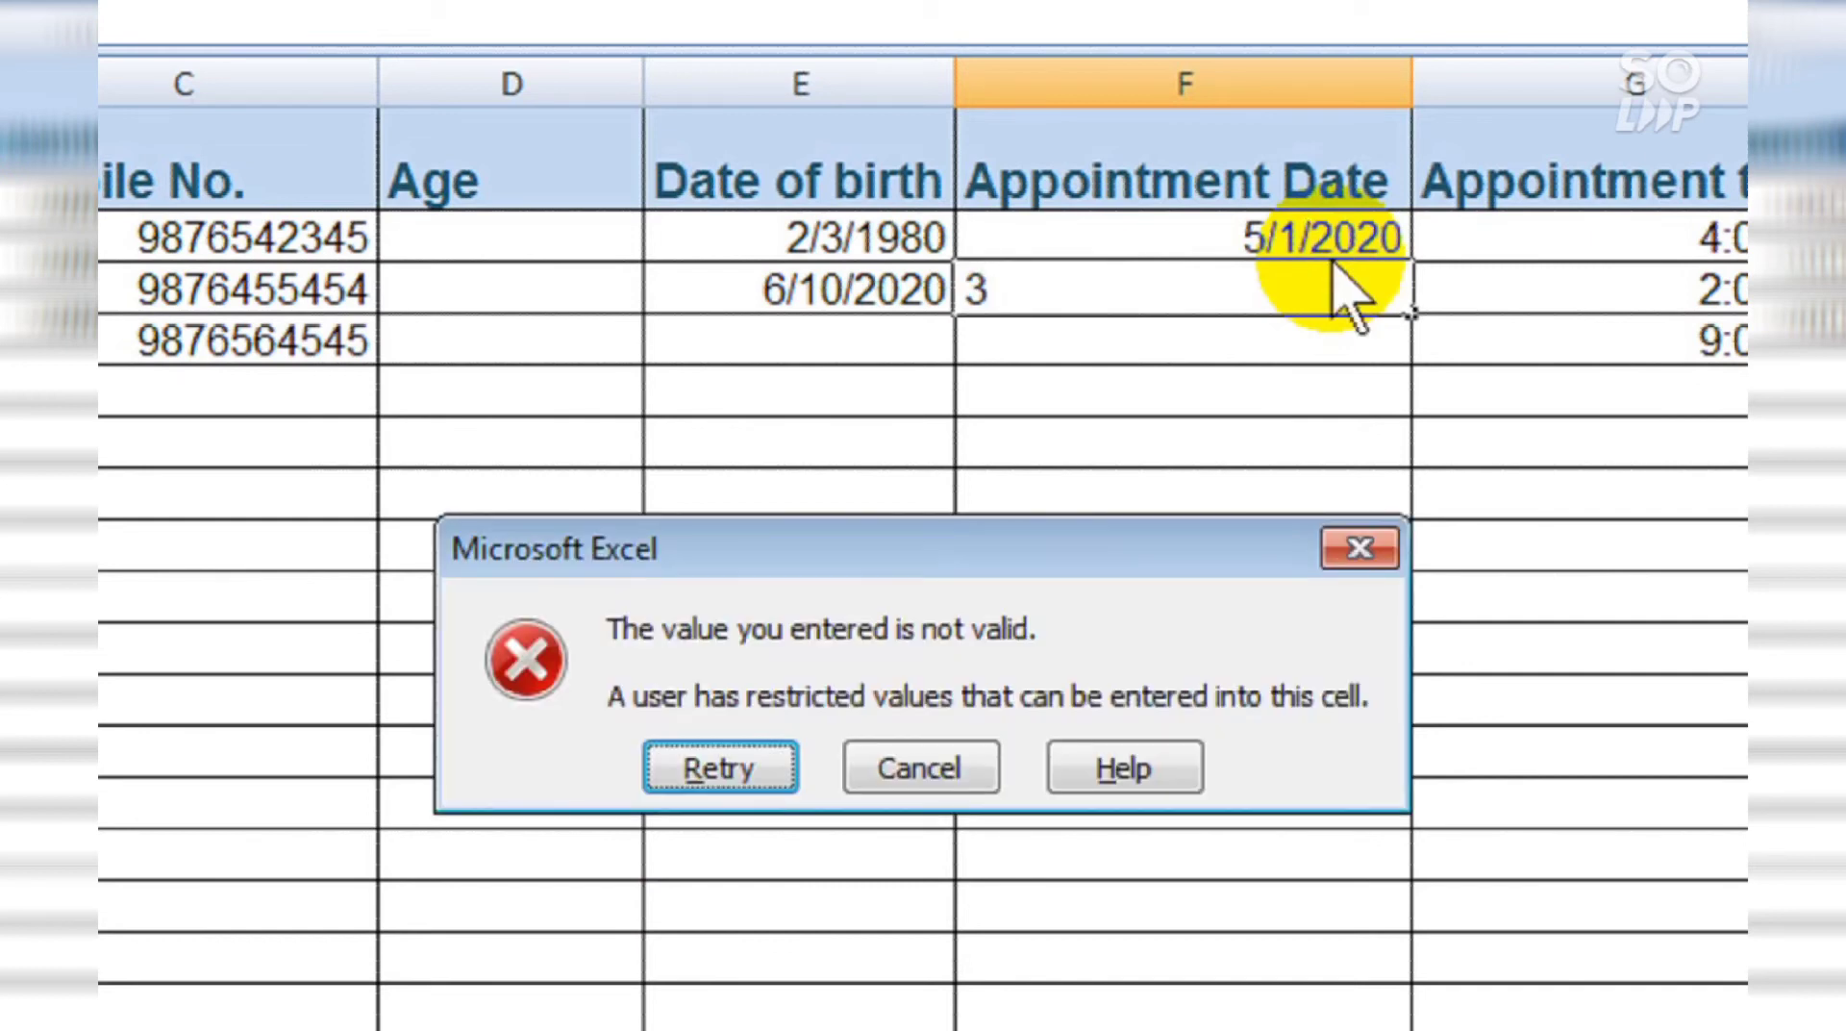
key("Return")
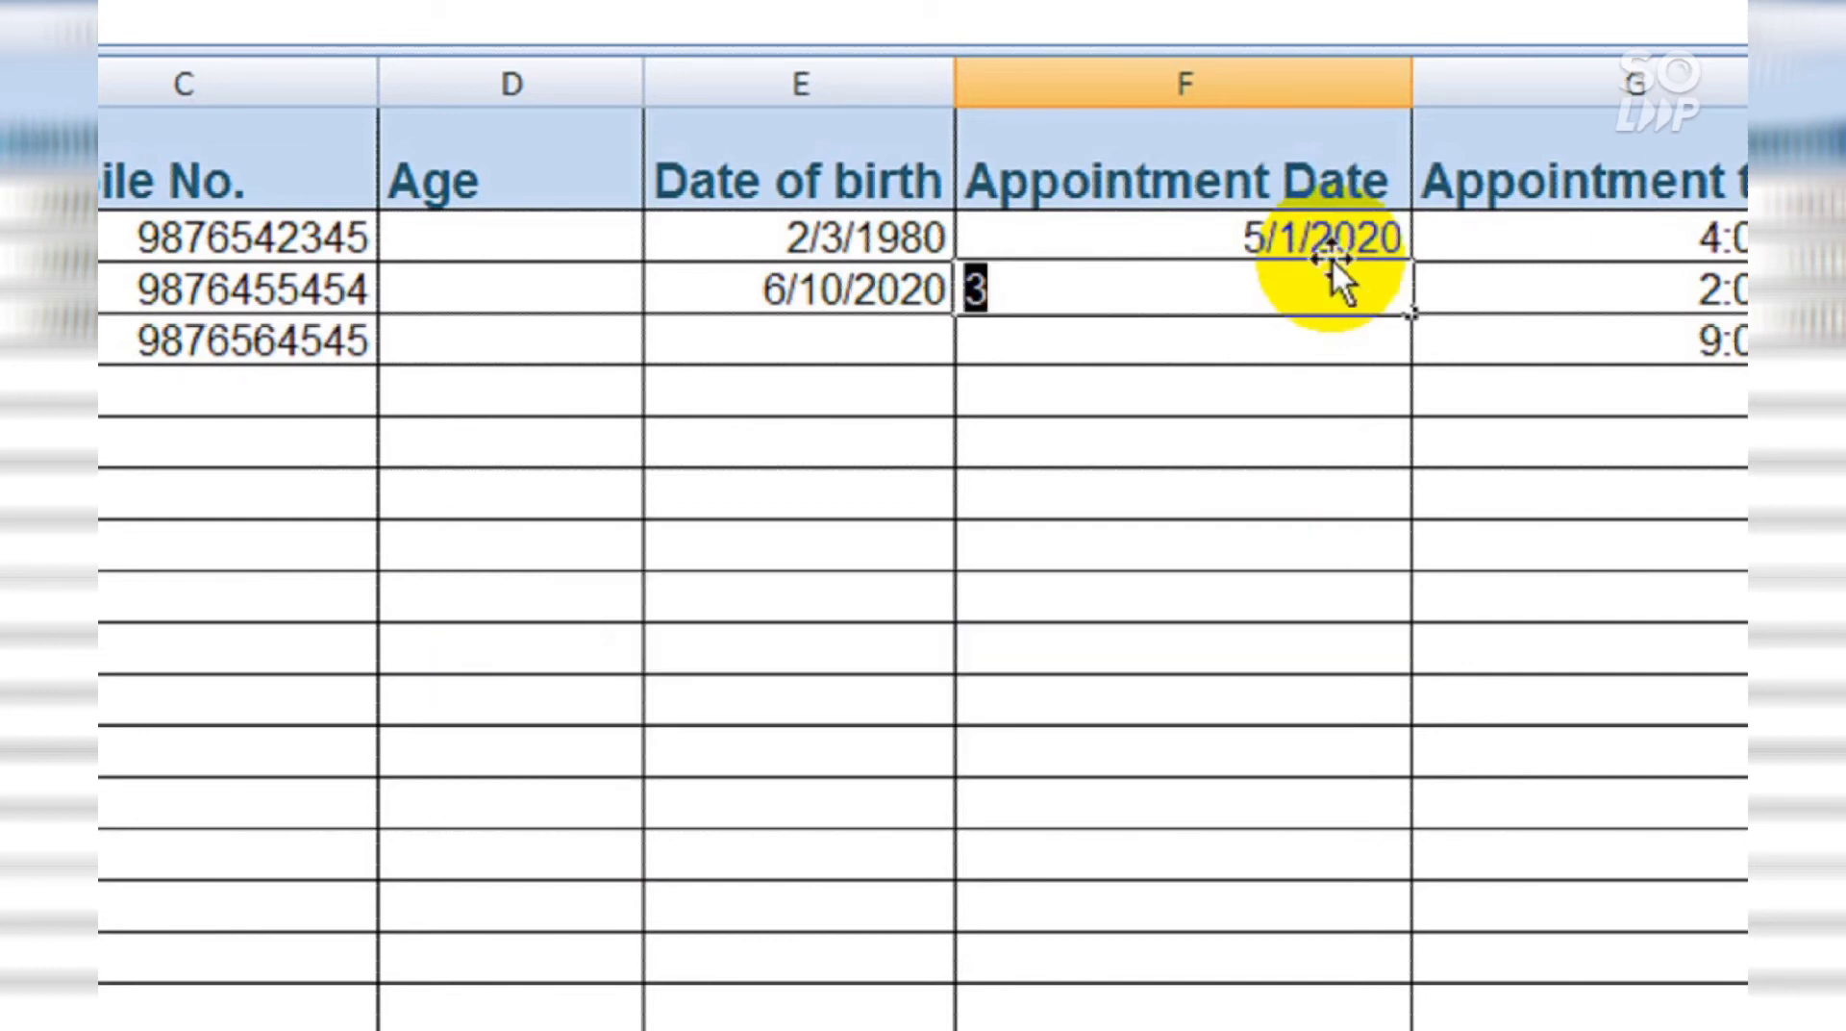
type("5/8/")
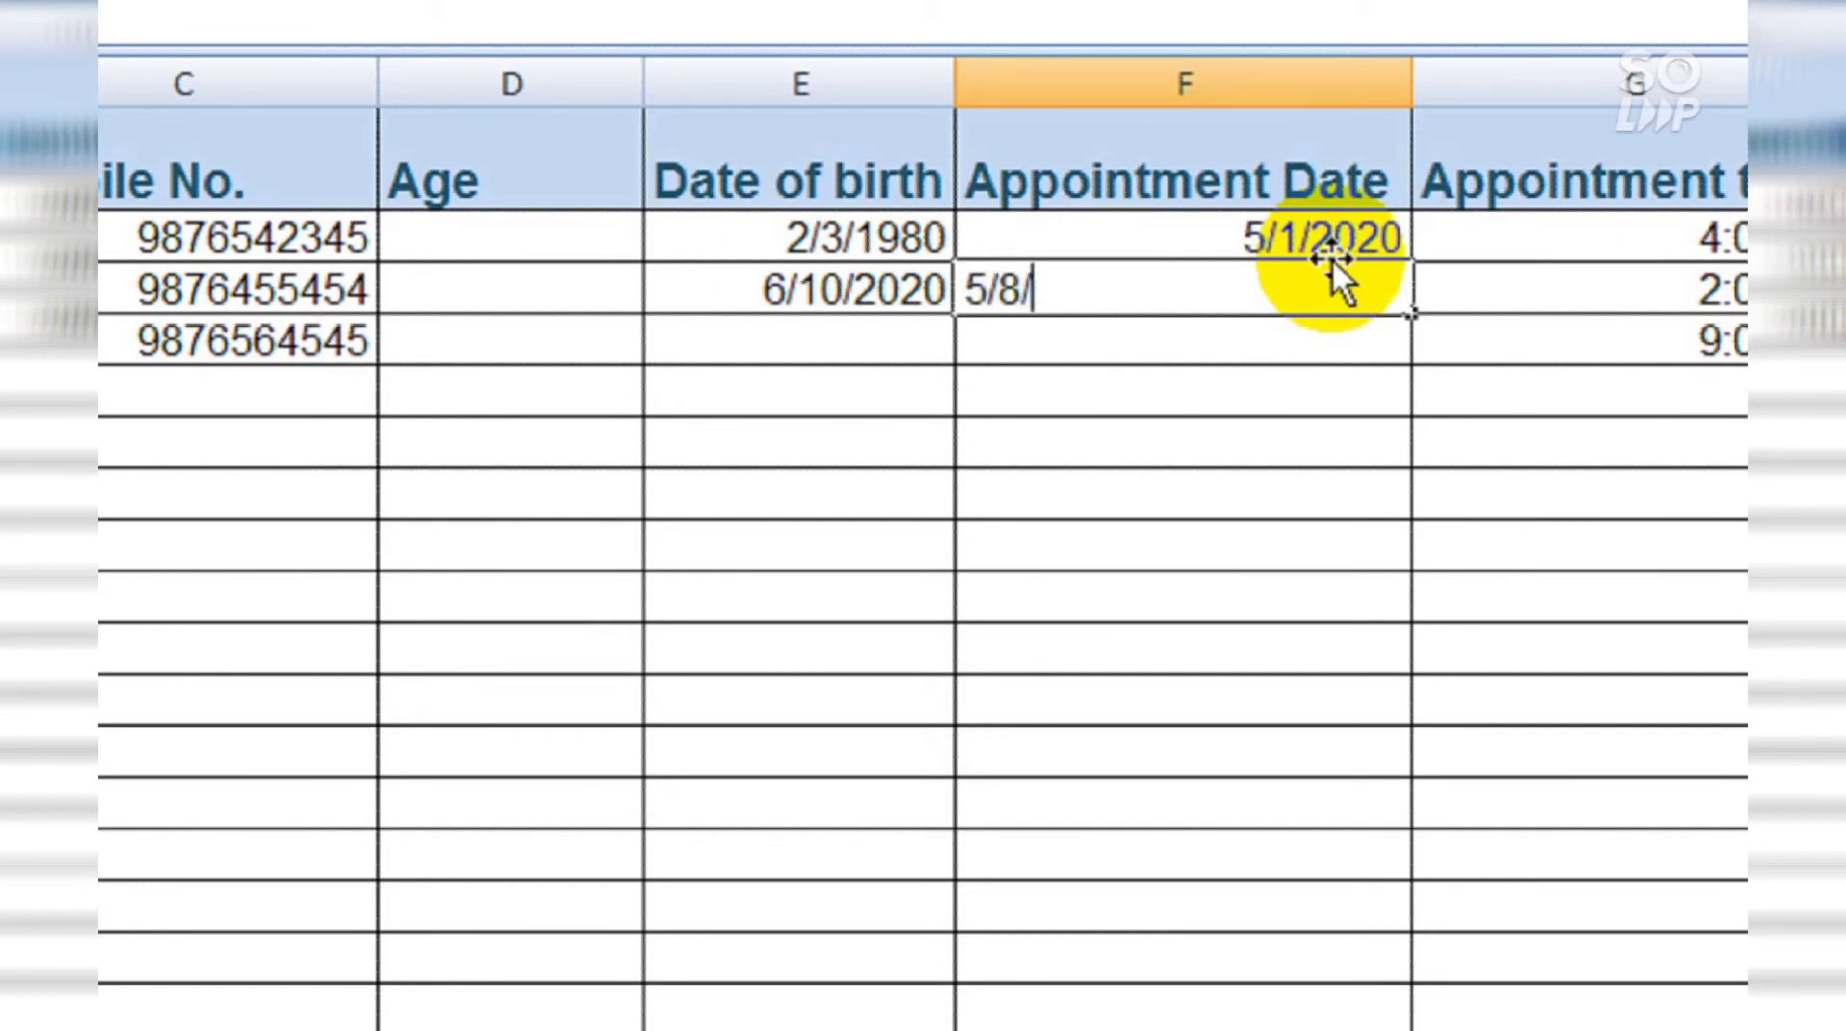
type("2020")
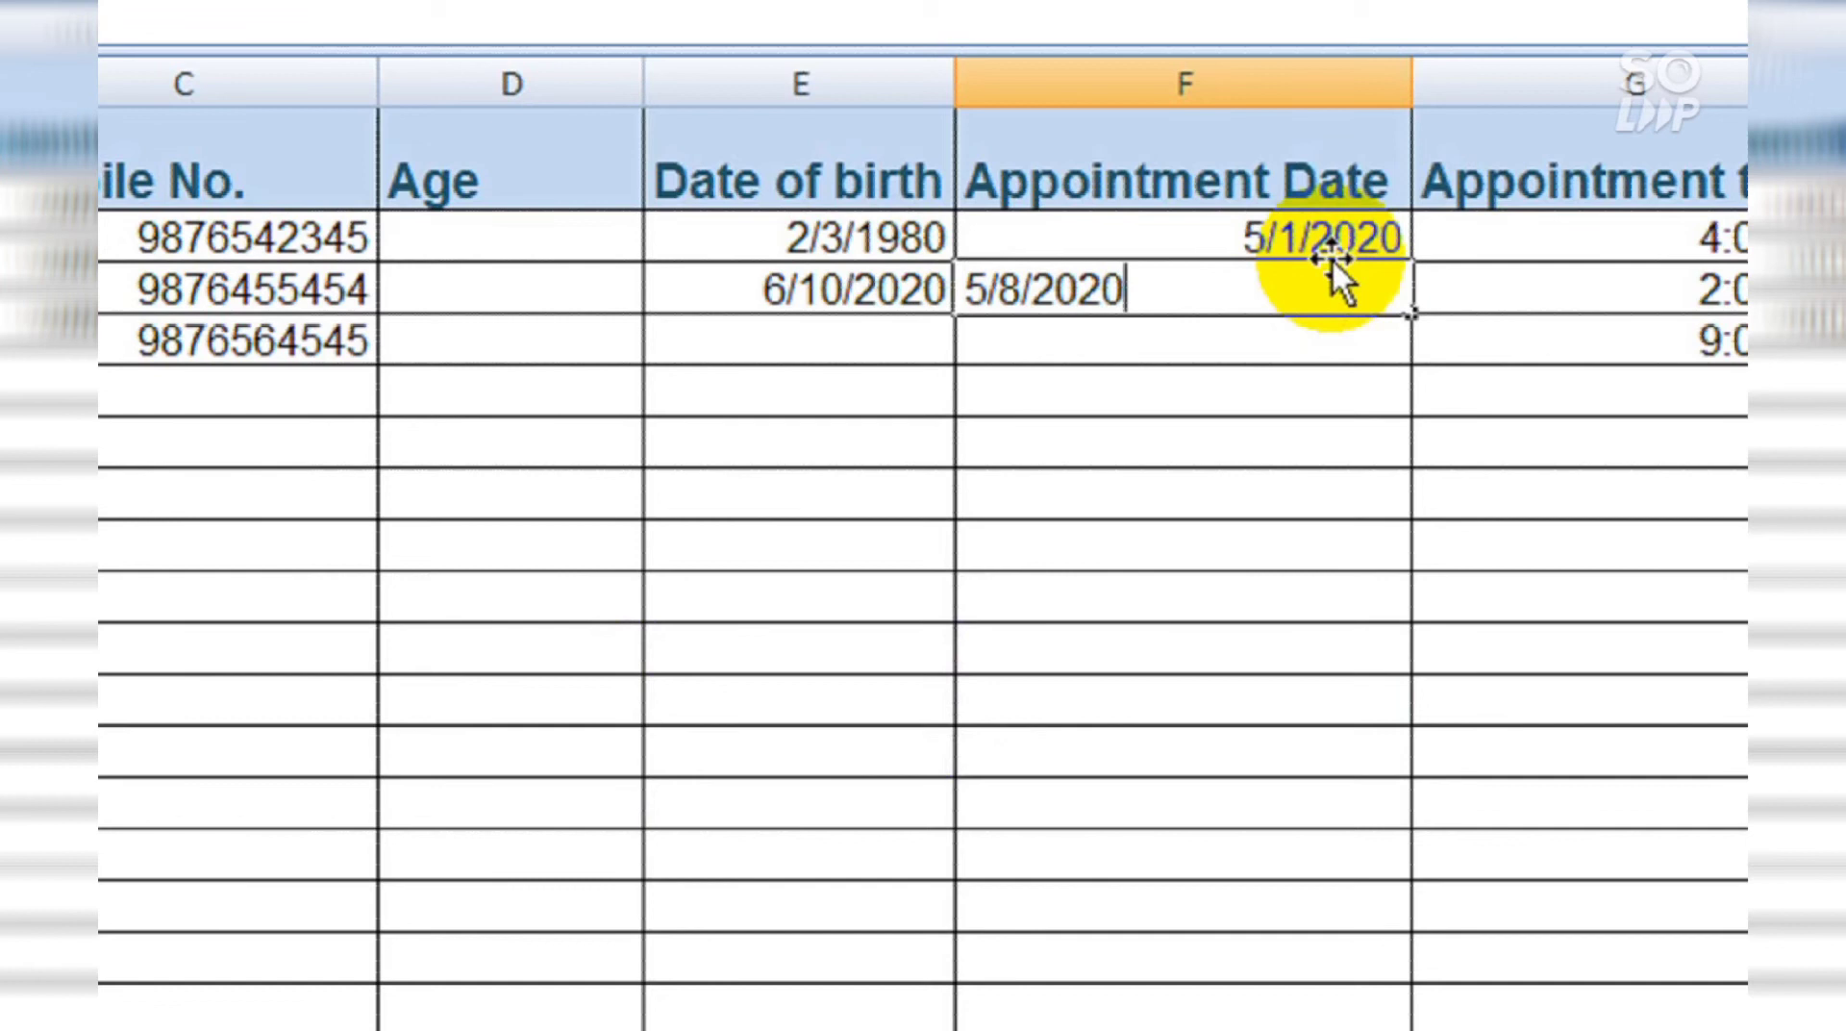
key("Return")
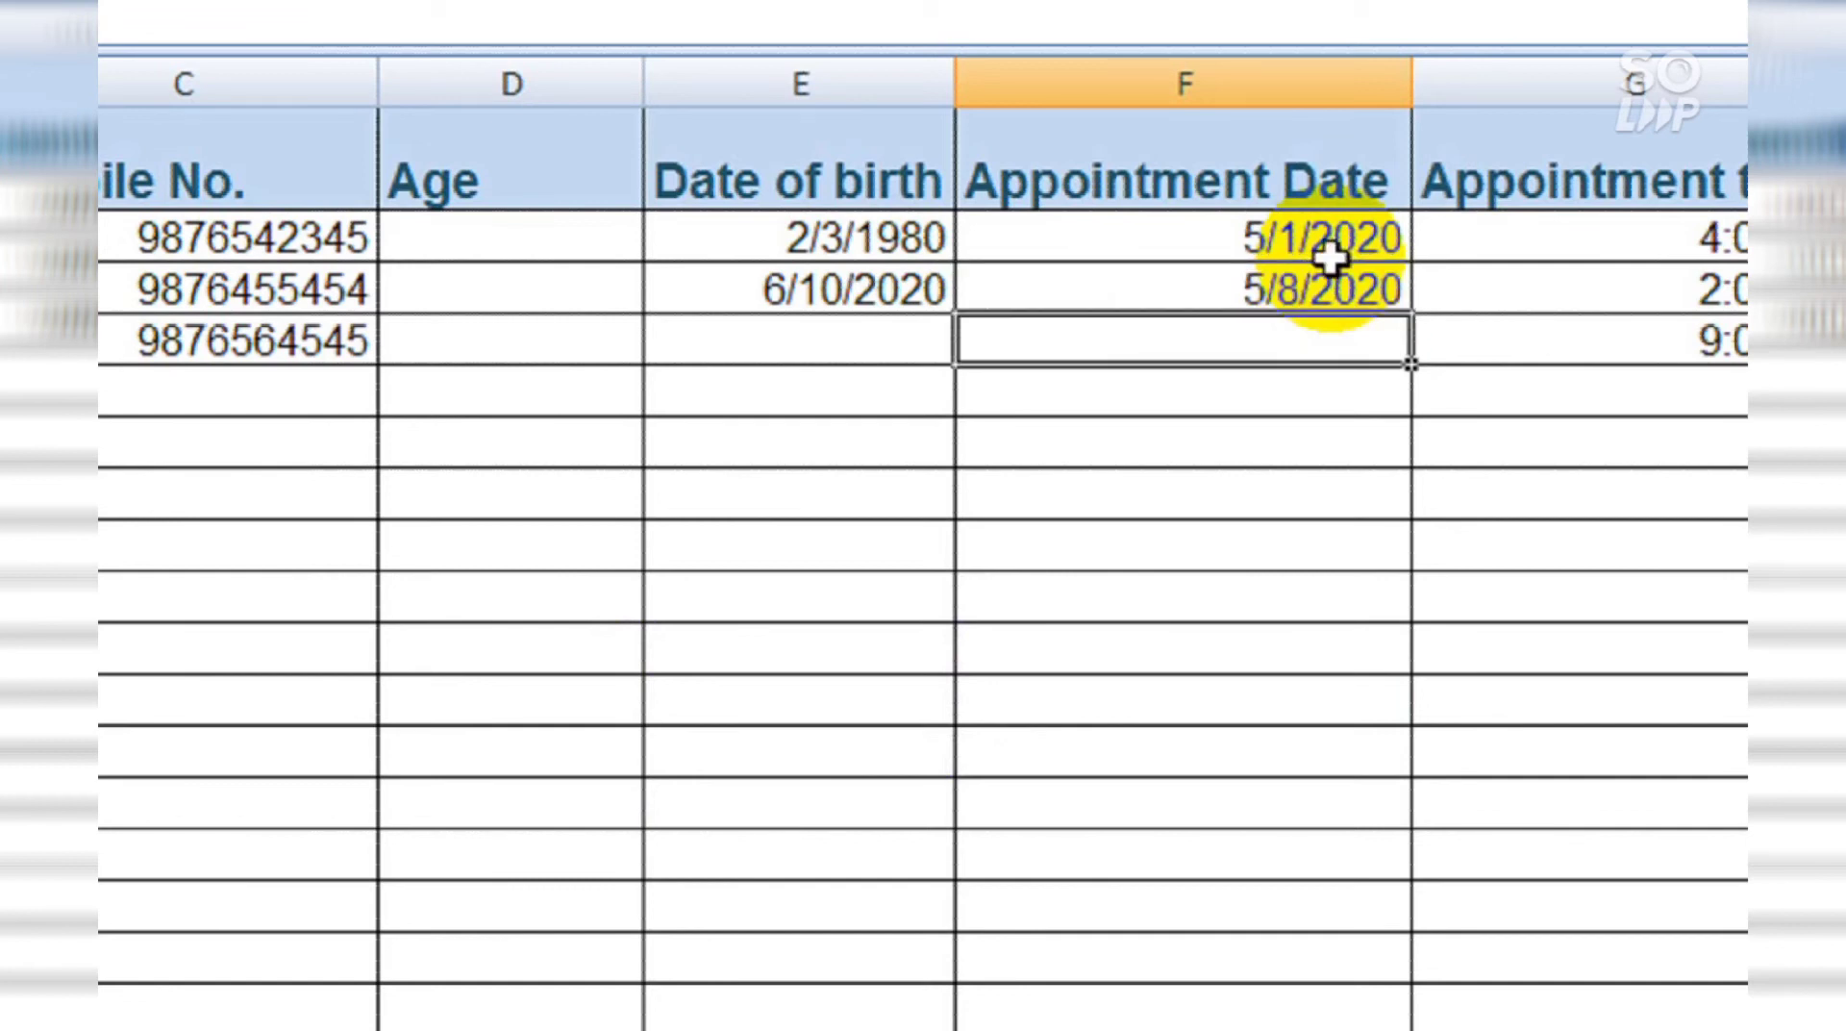
left_click(1280, 513)
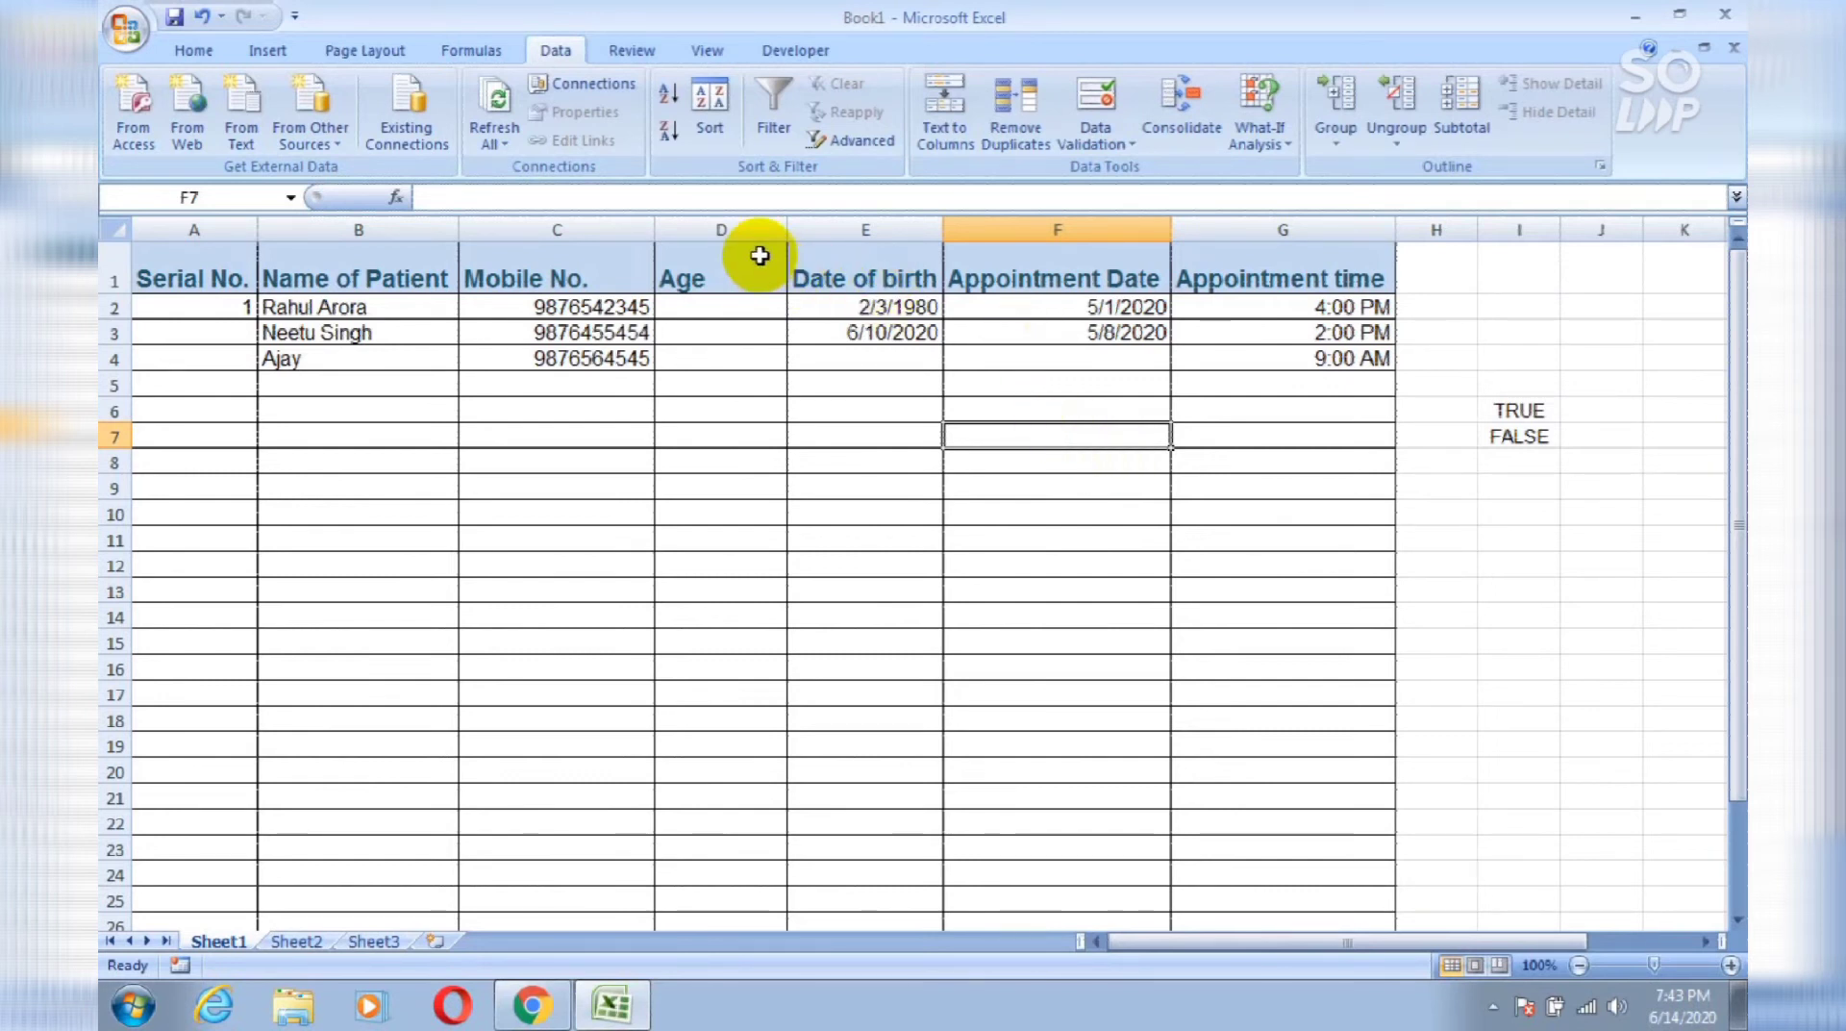
Step: Give column D a Custom validation using the formula =isnumber(D1)=True
left_click(760, 255)
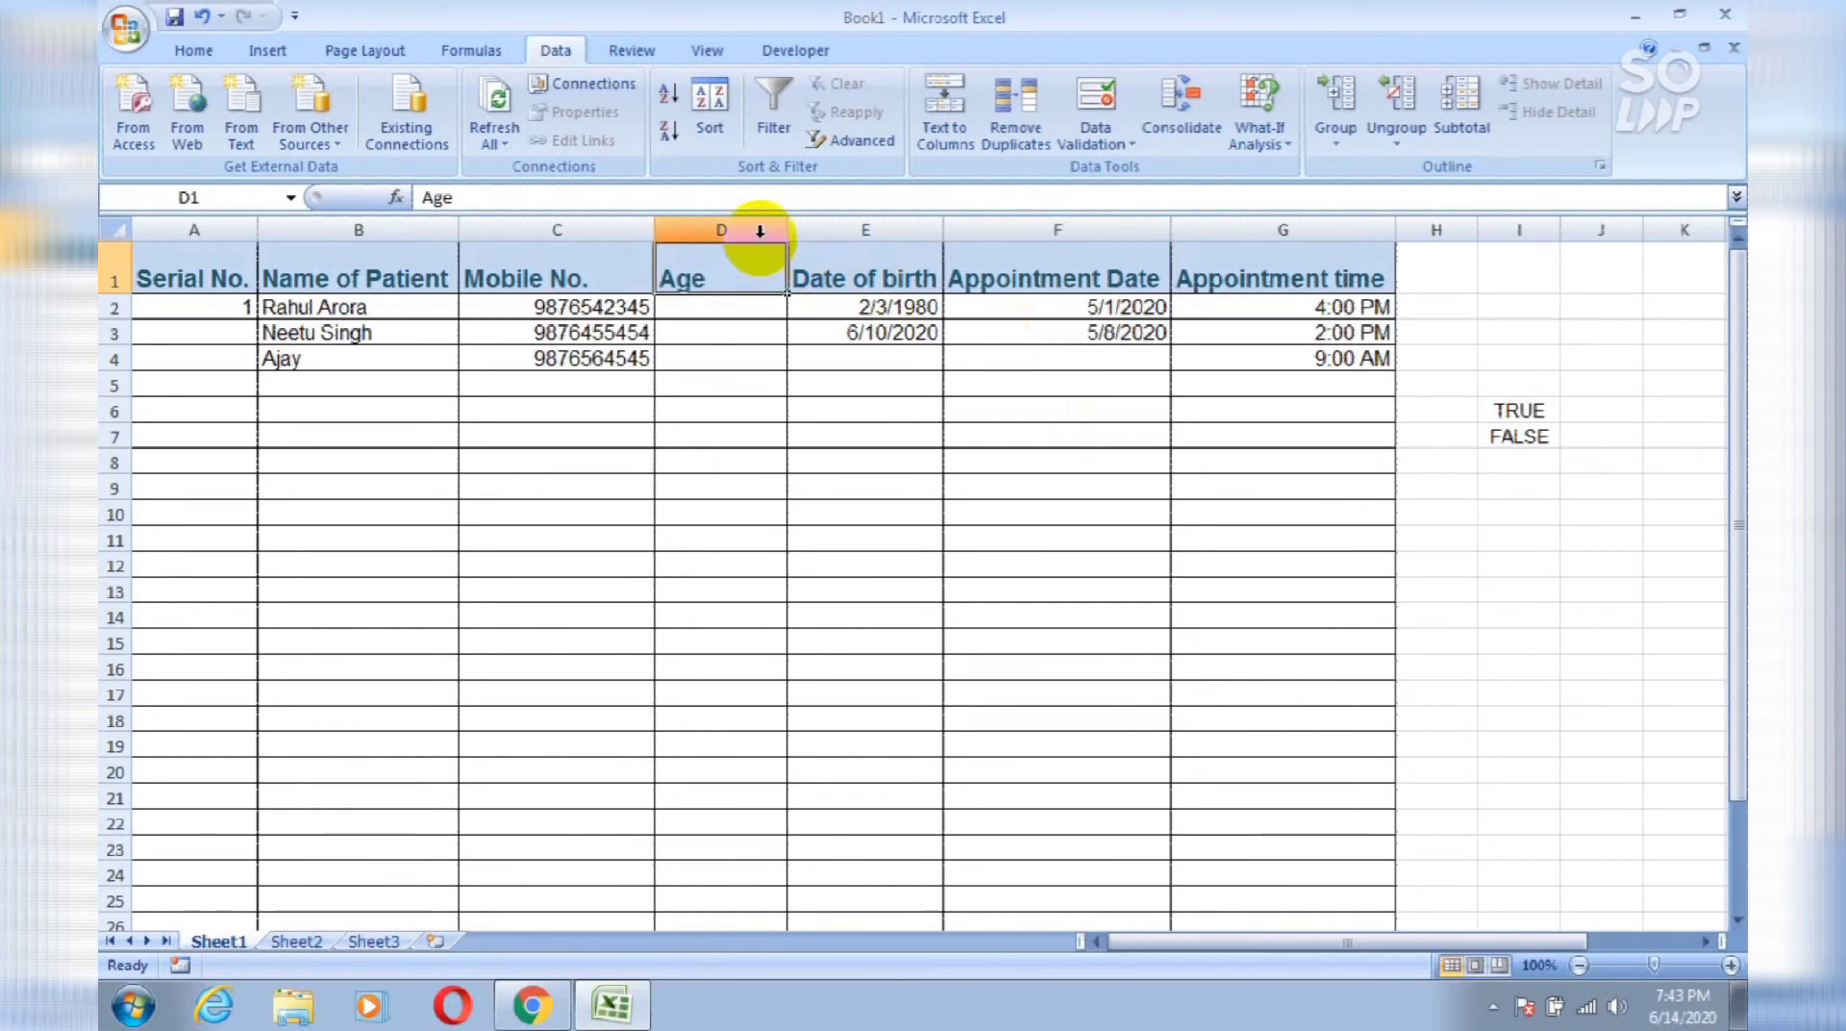
left_click(760, 227)
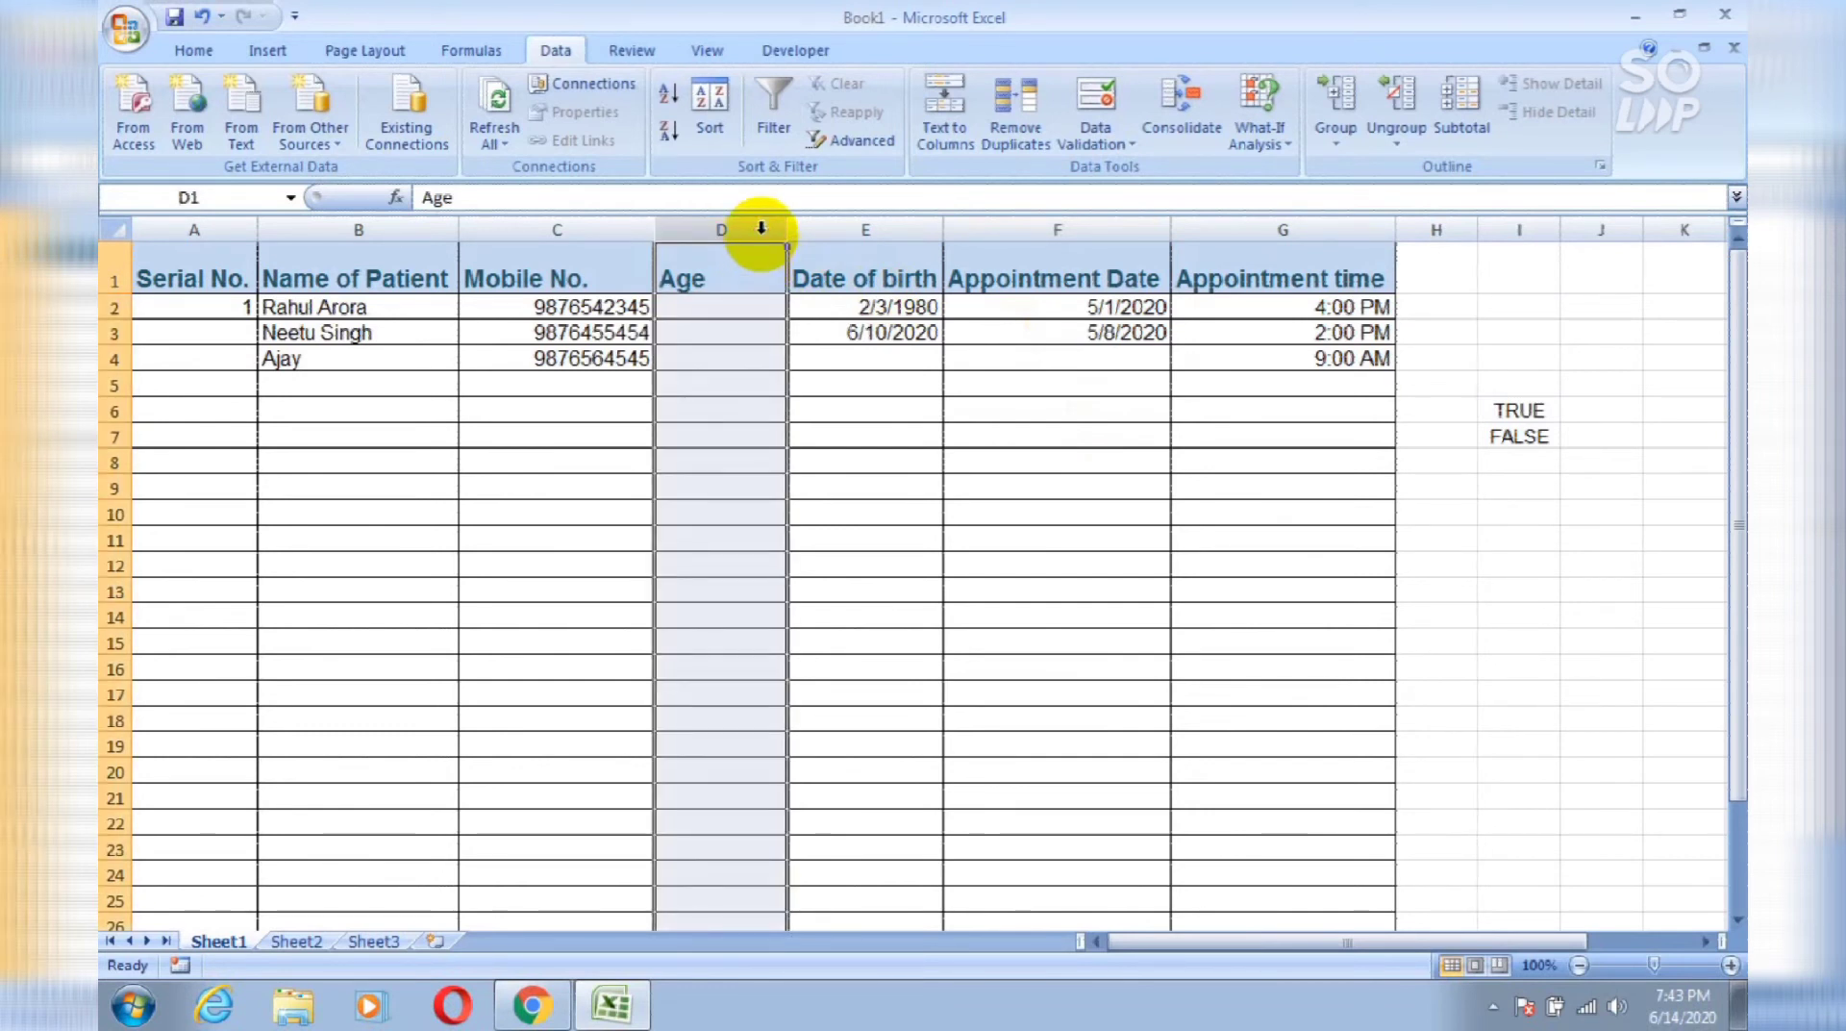
left_click(1097, 91)
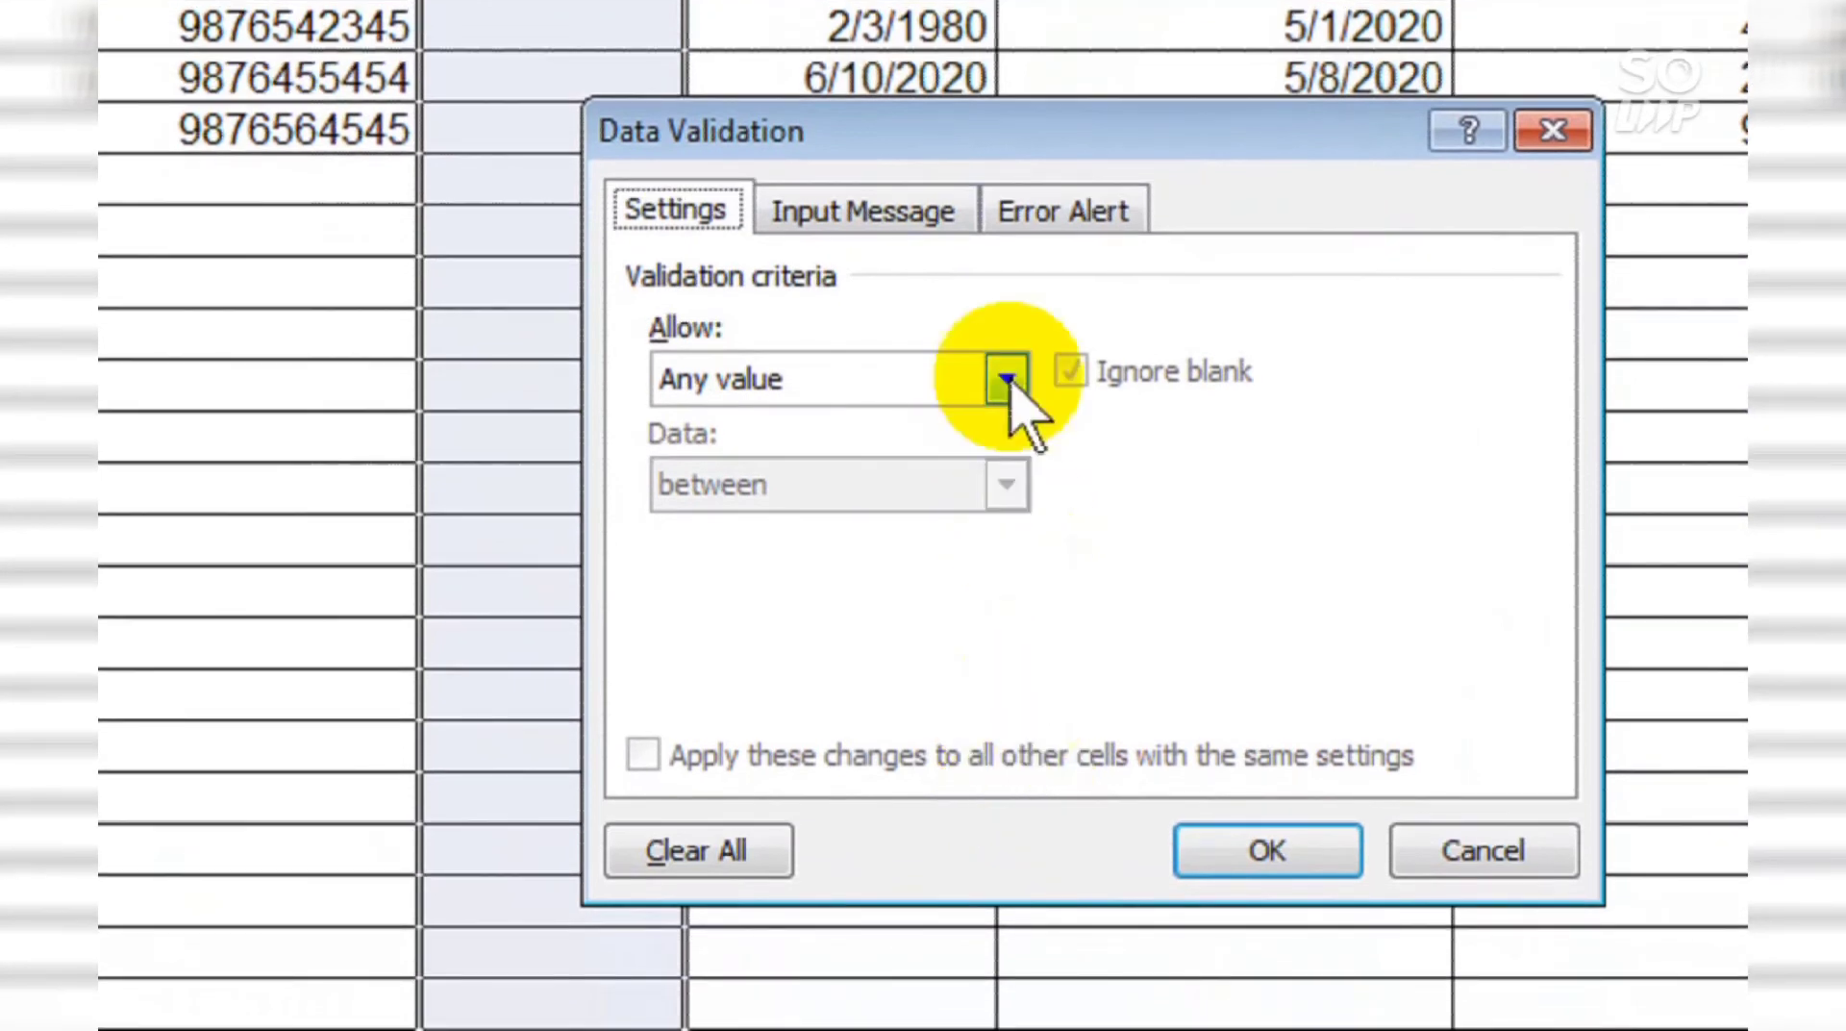
left_click(1007, 379)
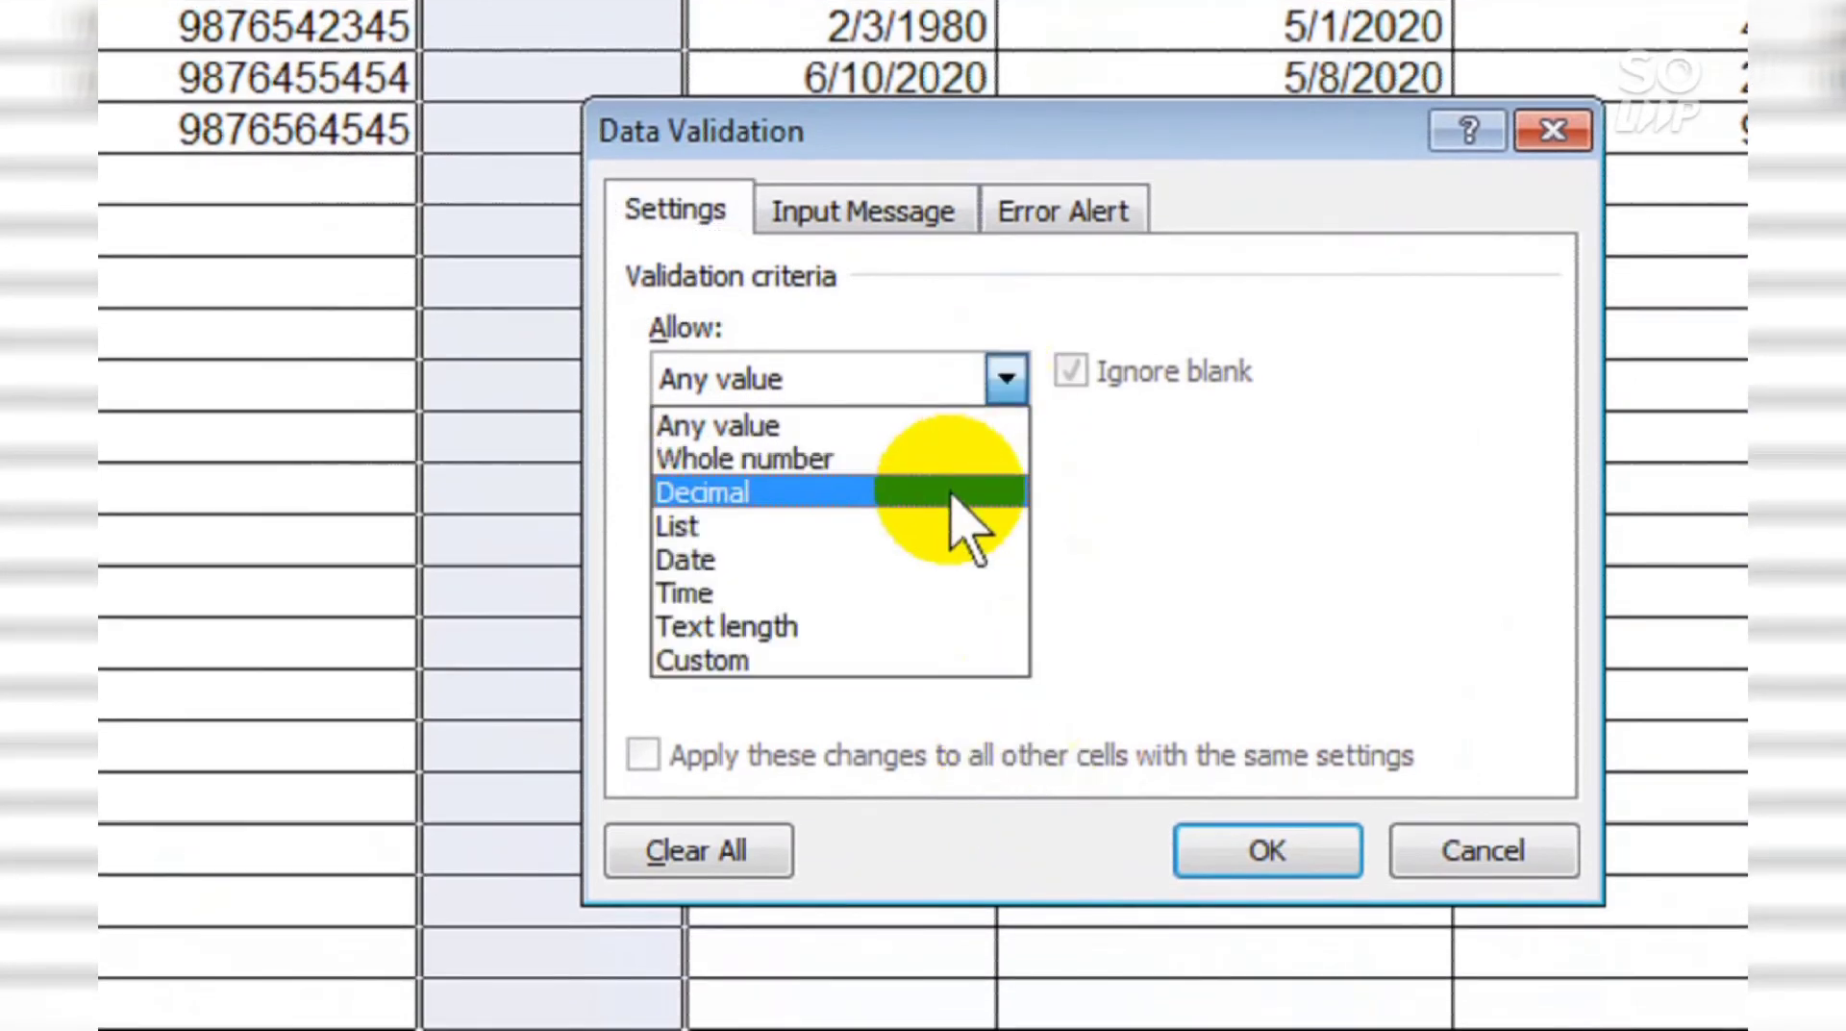
left_click(965, 661)
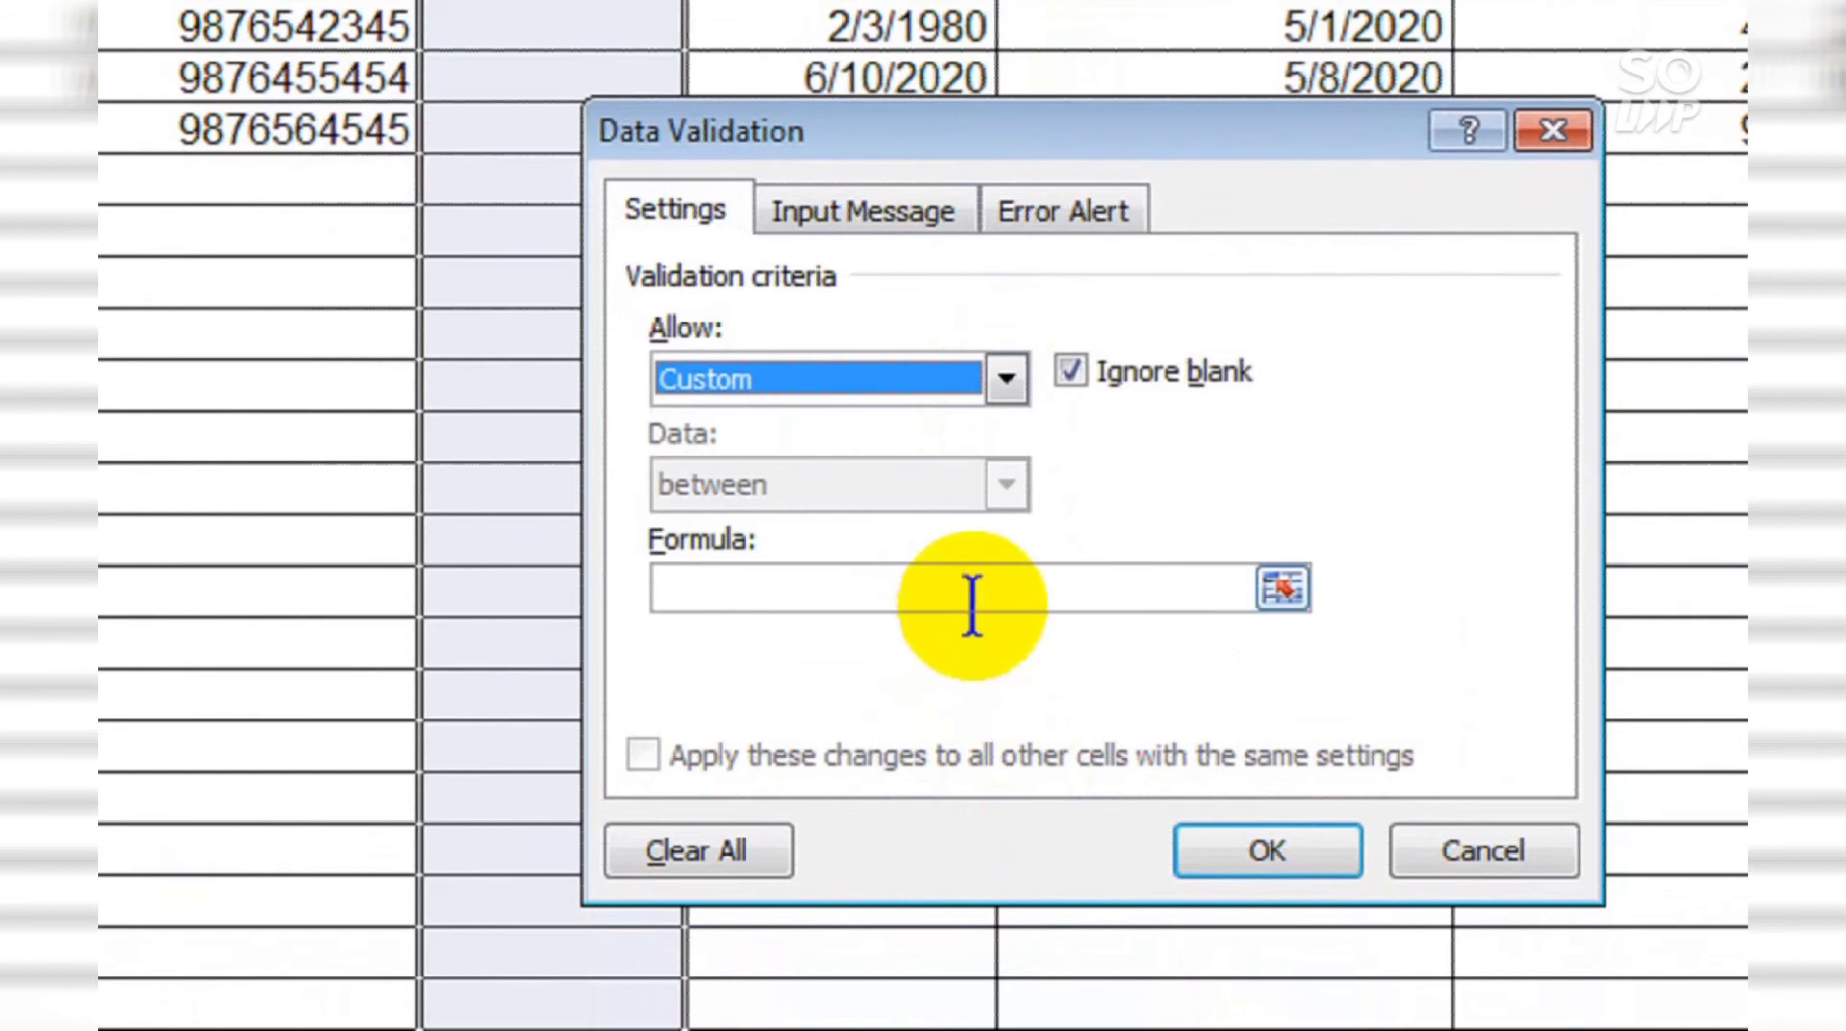
left_click(973, 606)
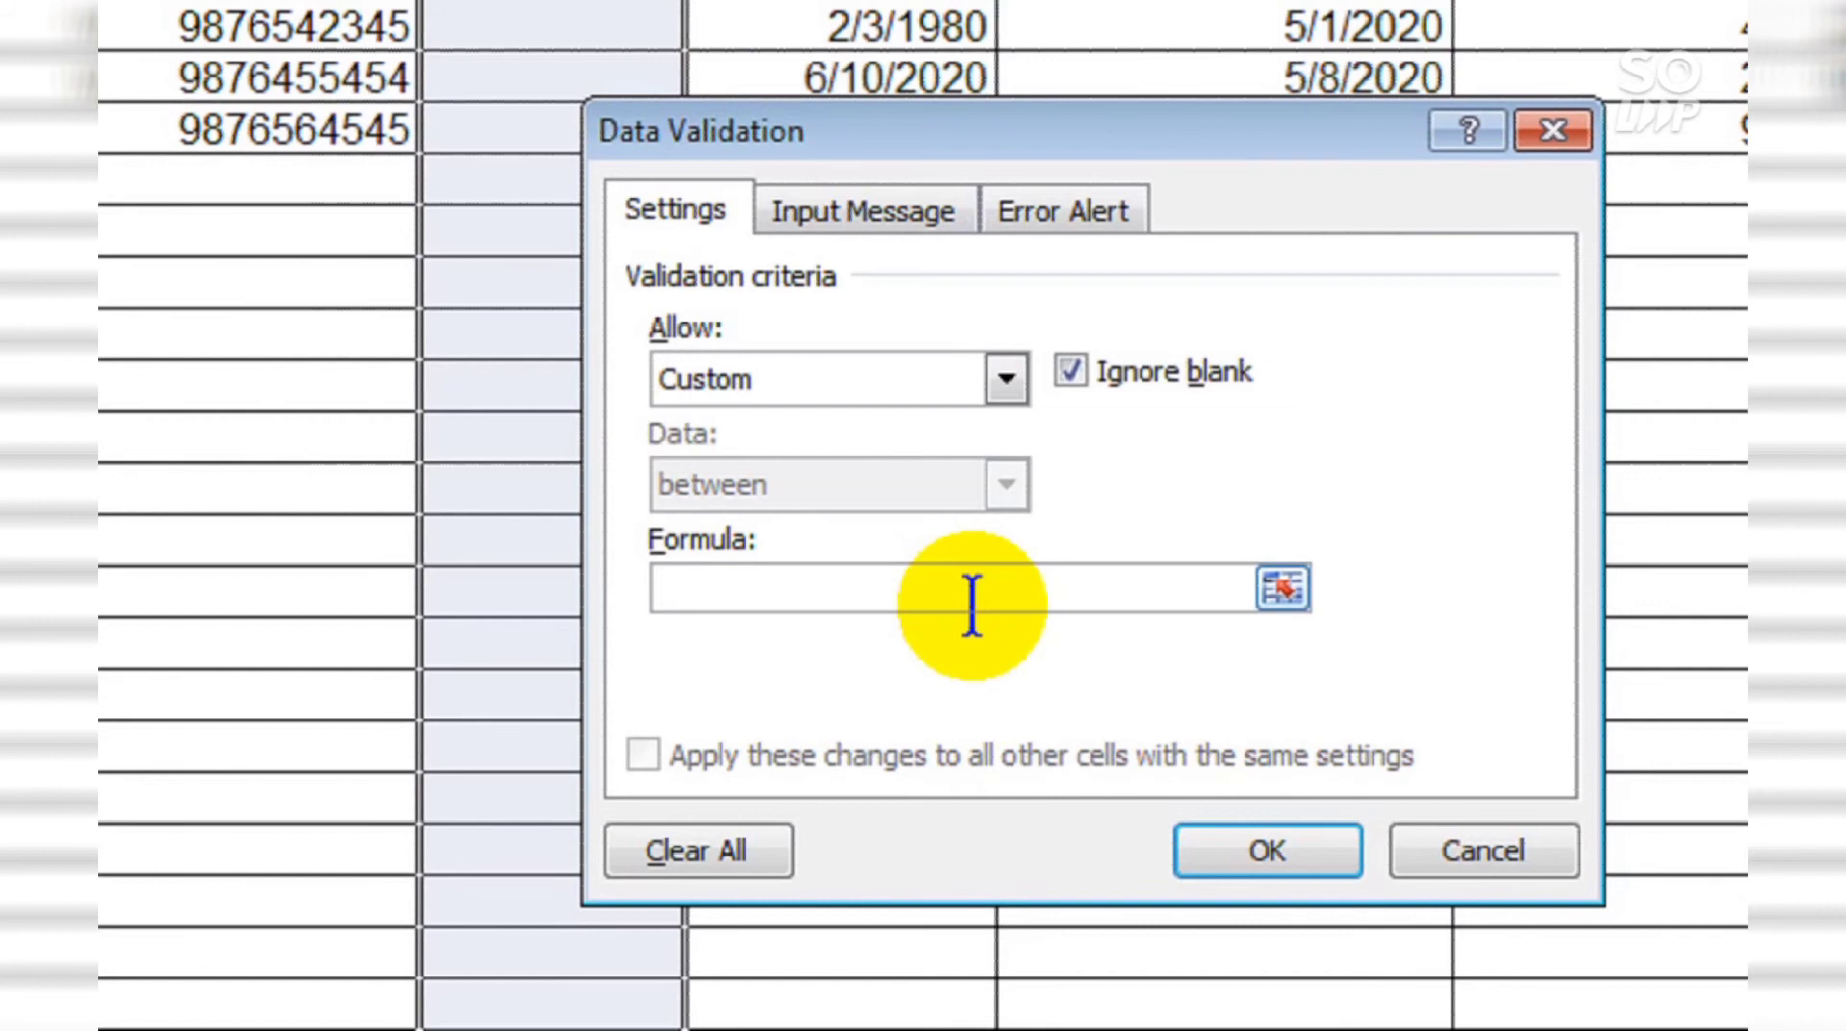
type("=")
key("BackSpace")
type("=isnumber")
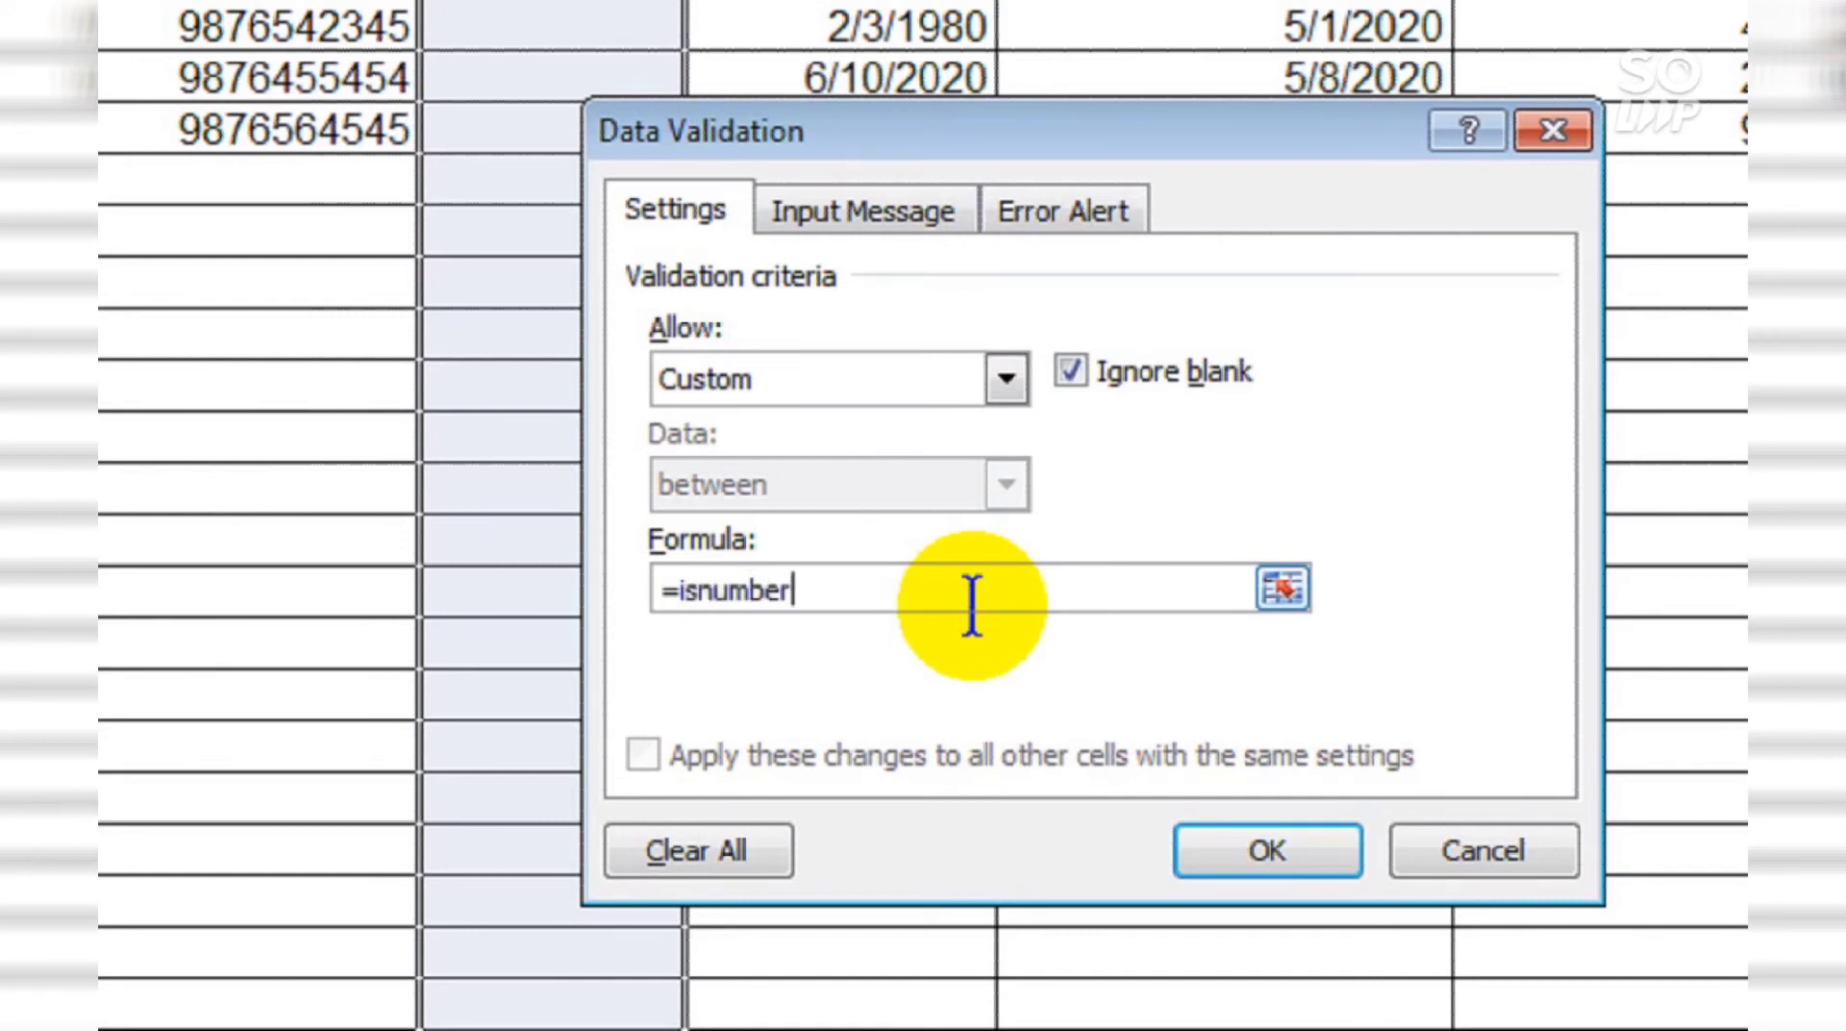
type("(D1)=T")
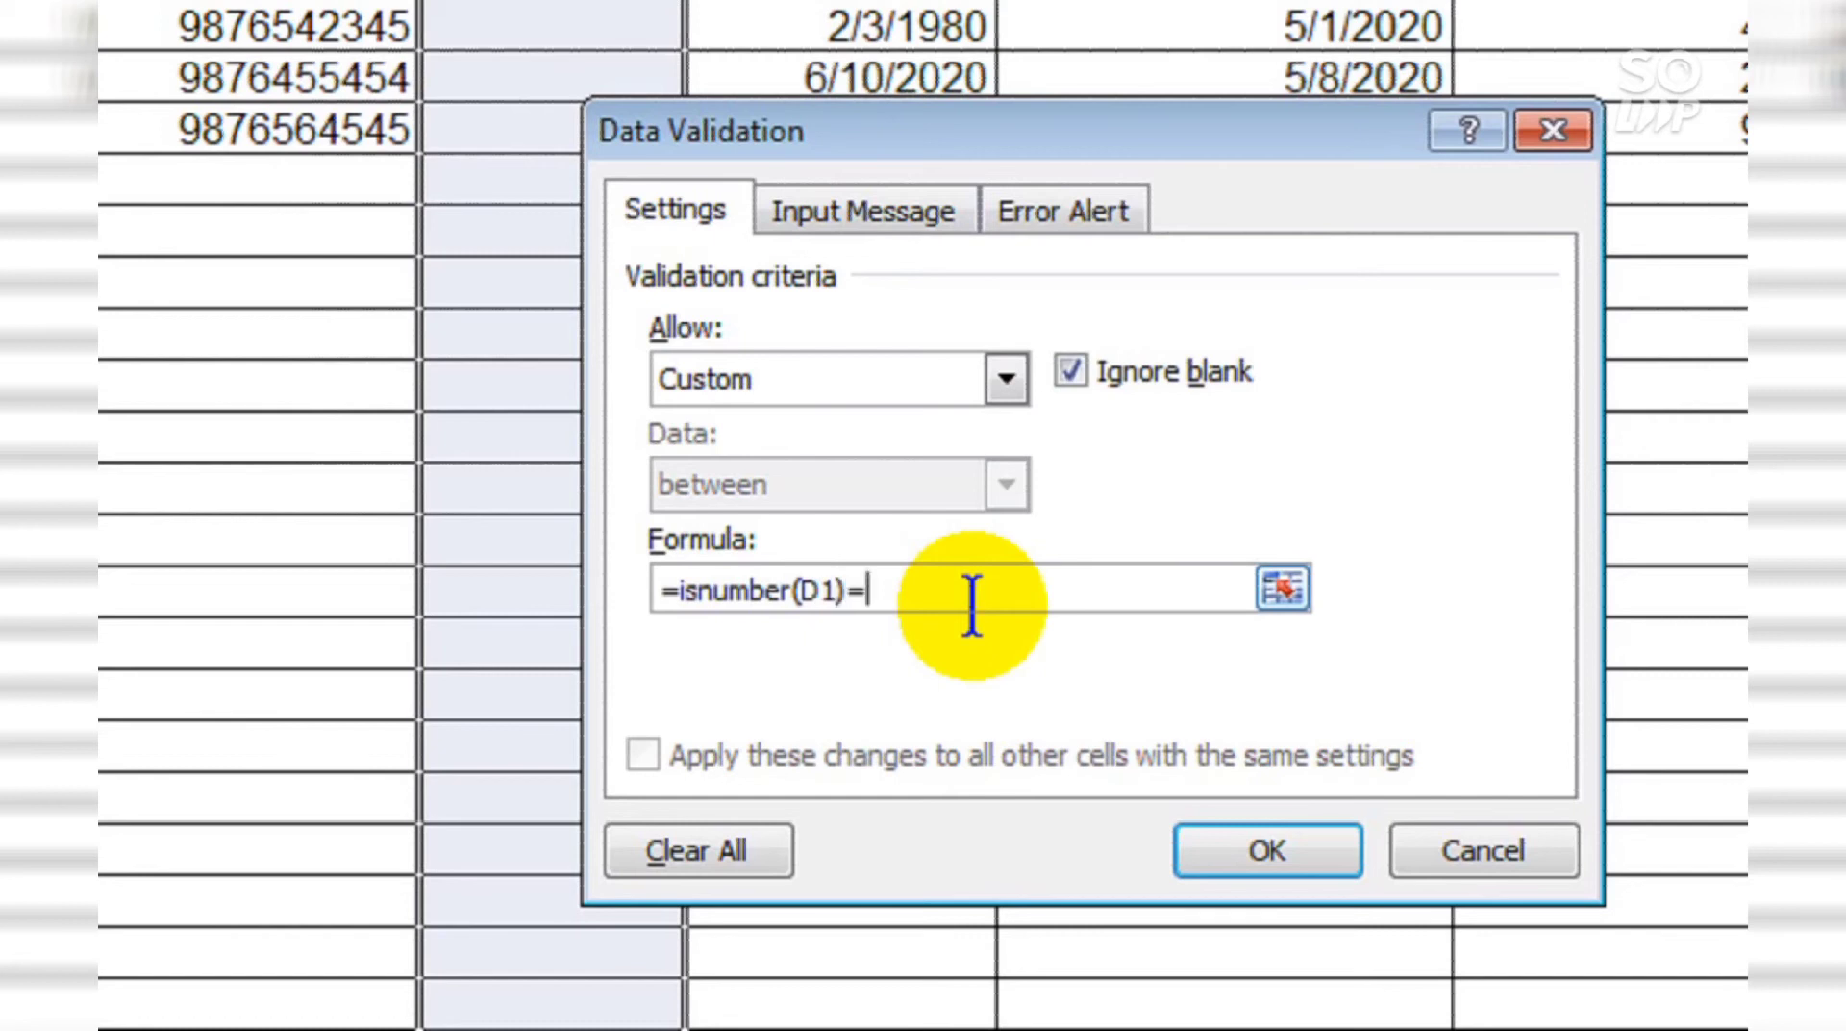
type("rue")
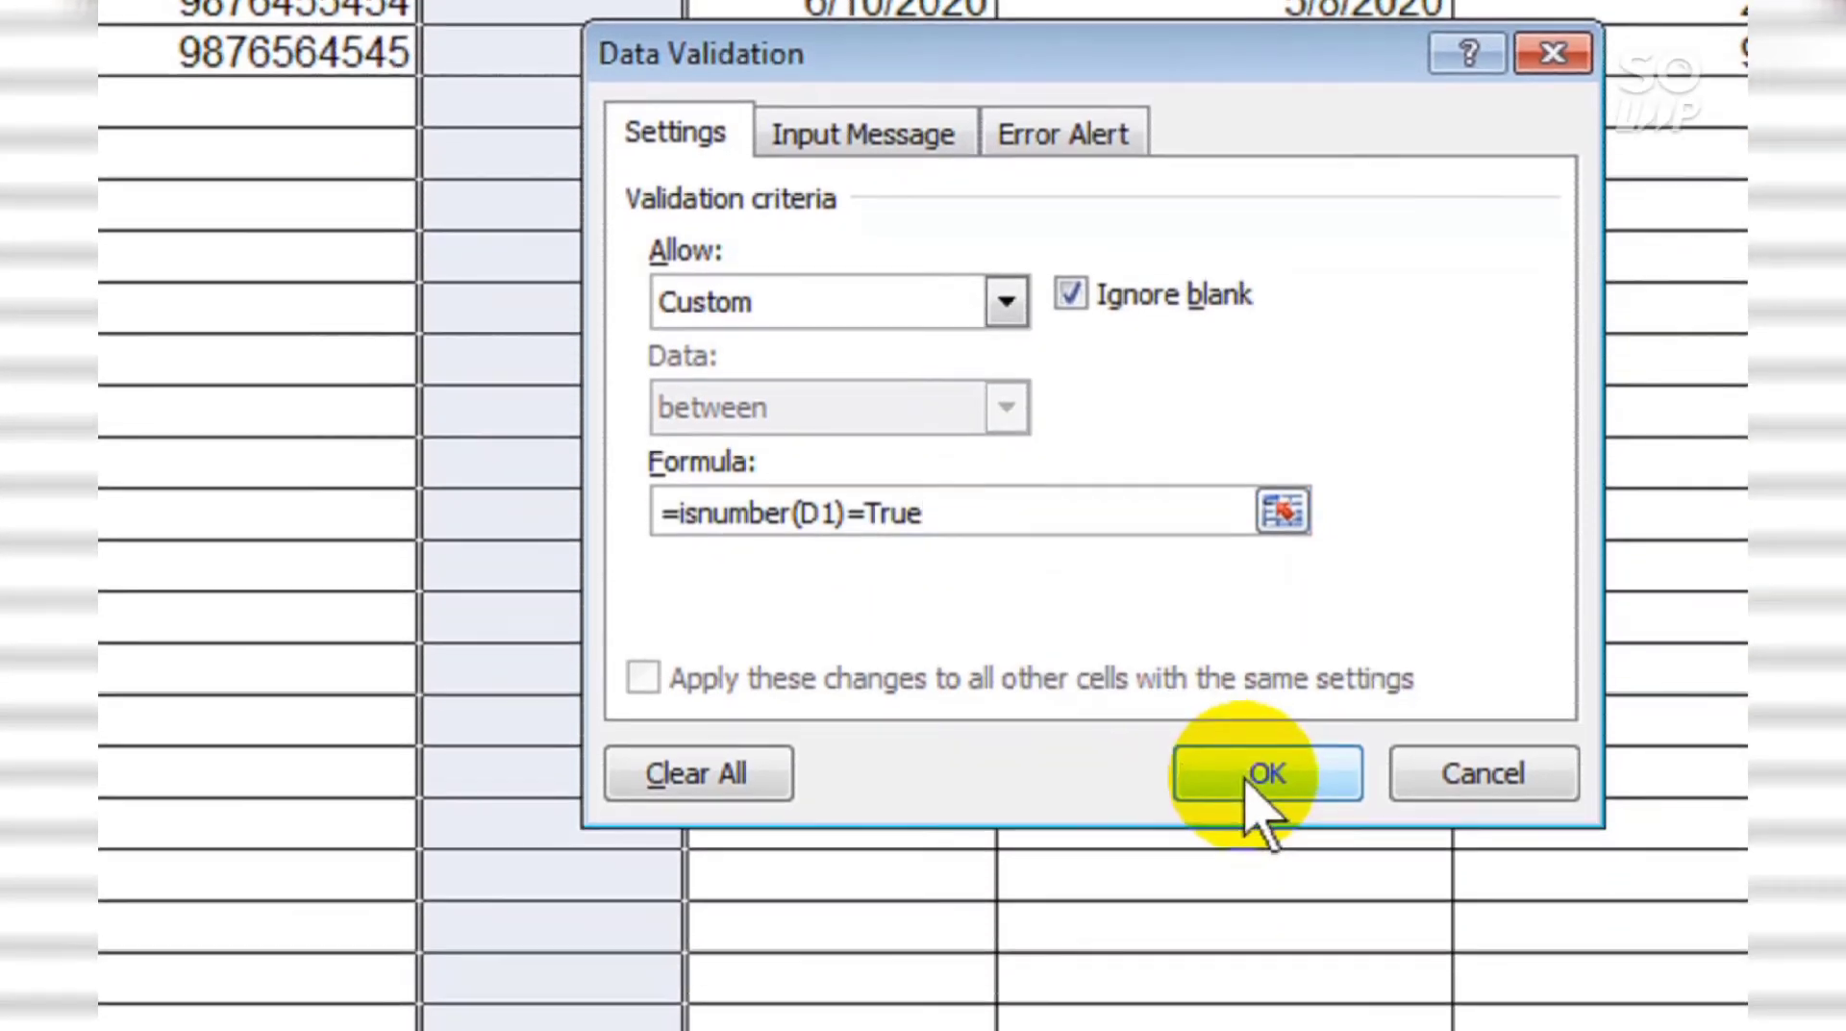
left_click(1248, 779)
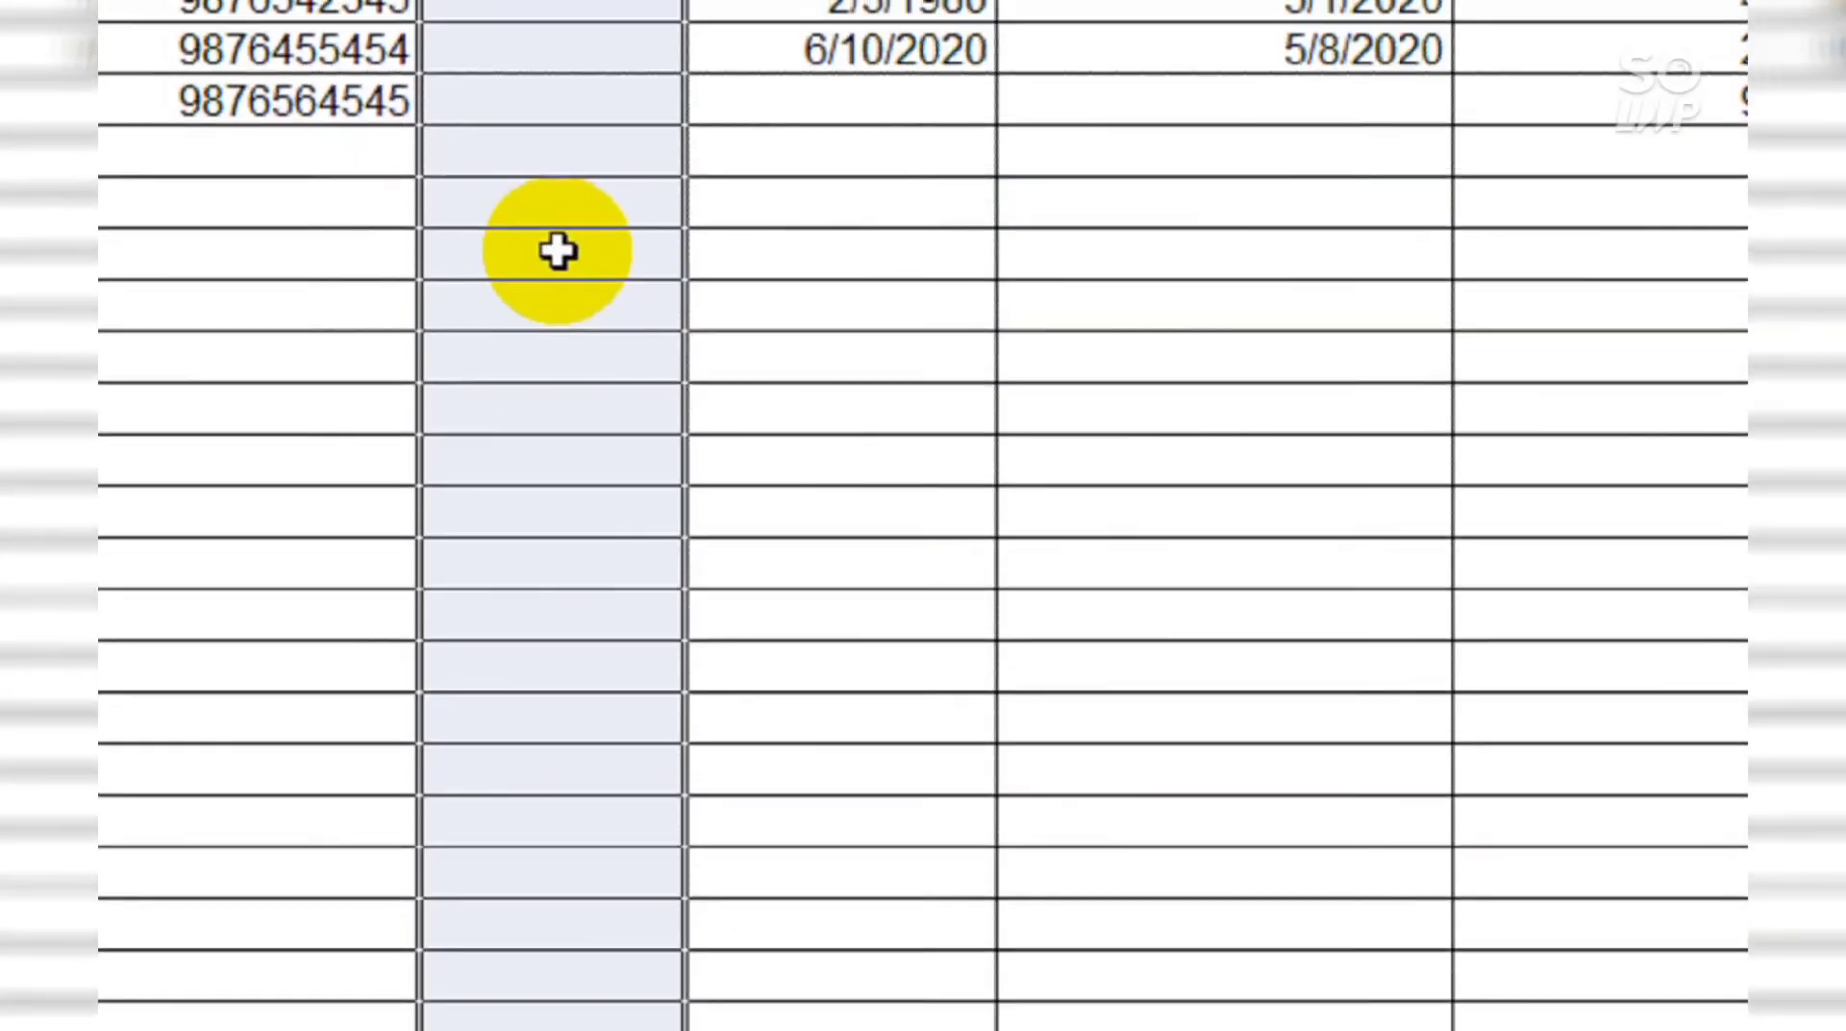
Step: Enter ages 45 and 34 for the first two patients
left_click(555, 206)
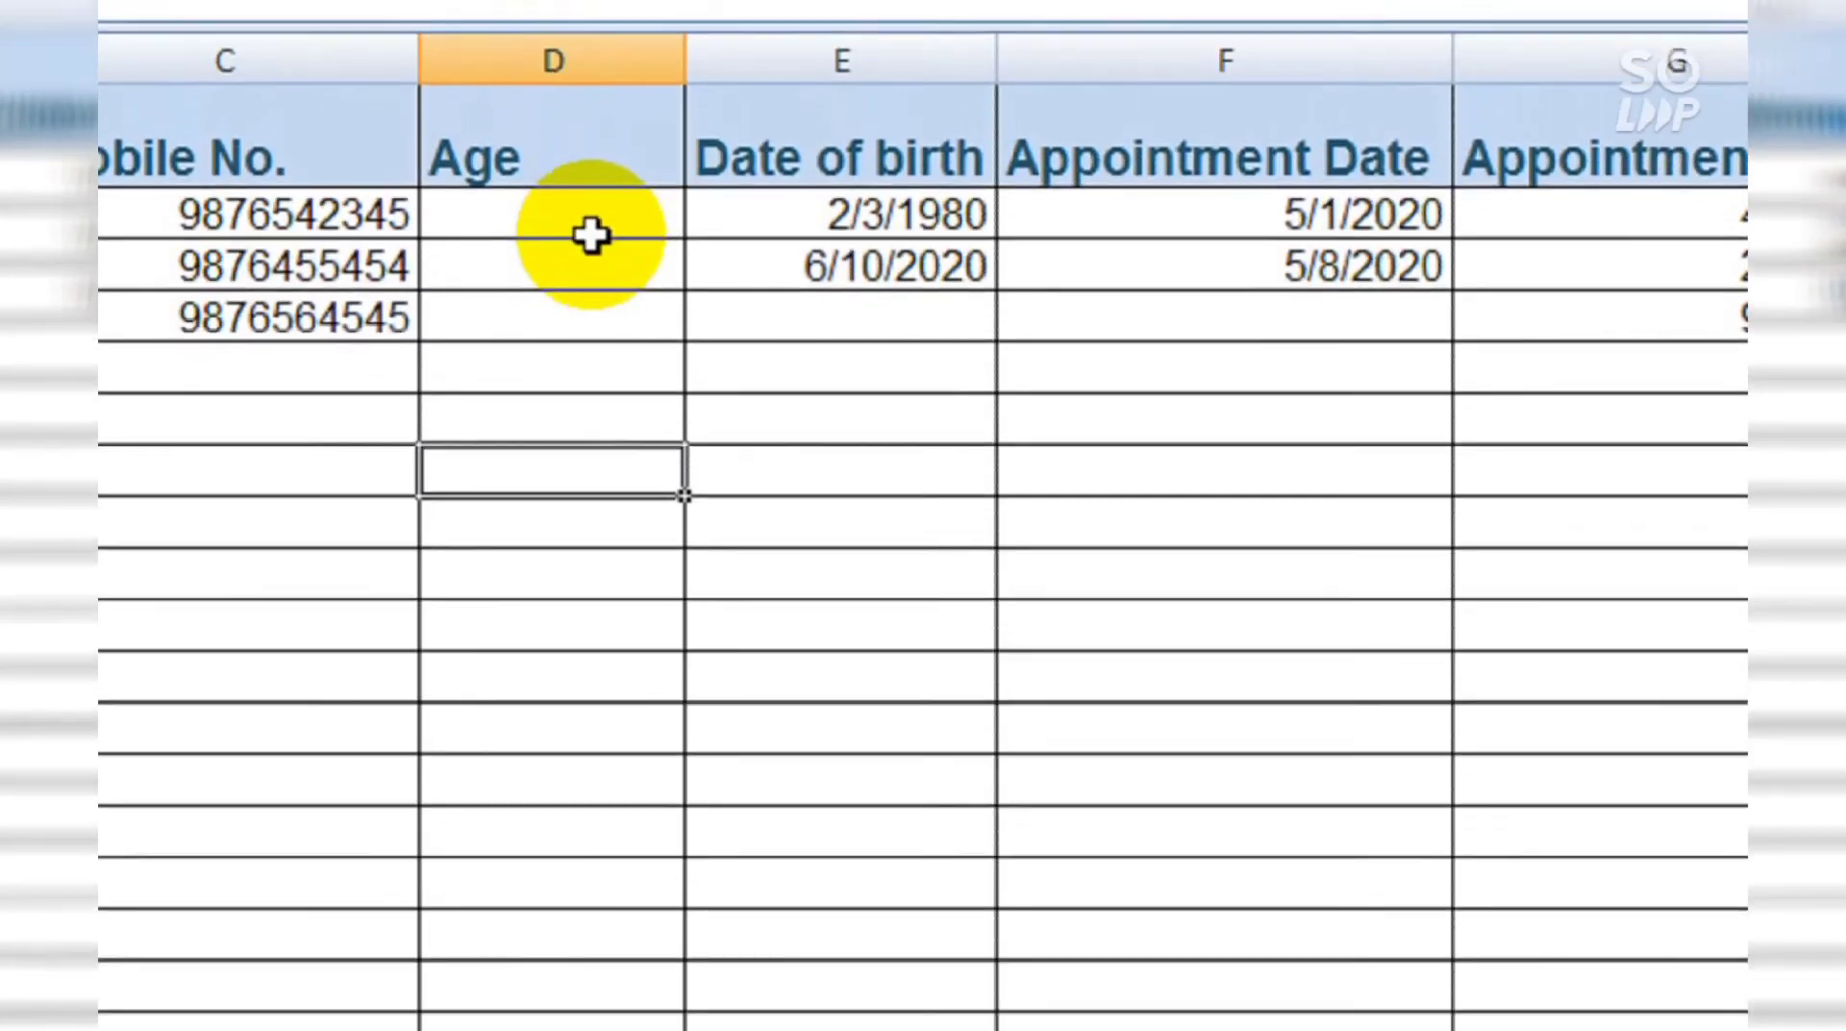
left_click(592, 19)
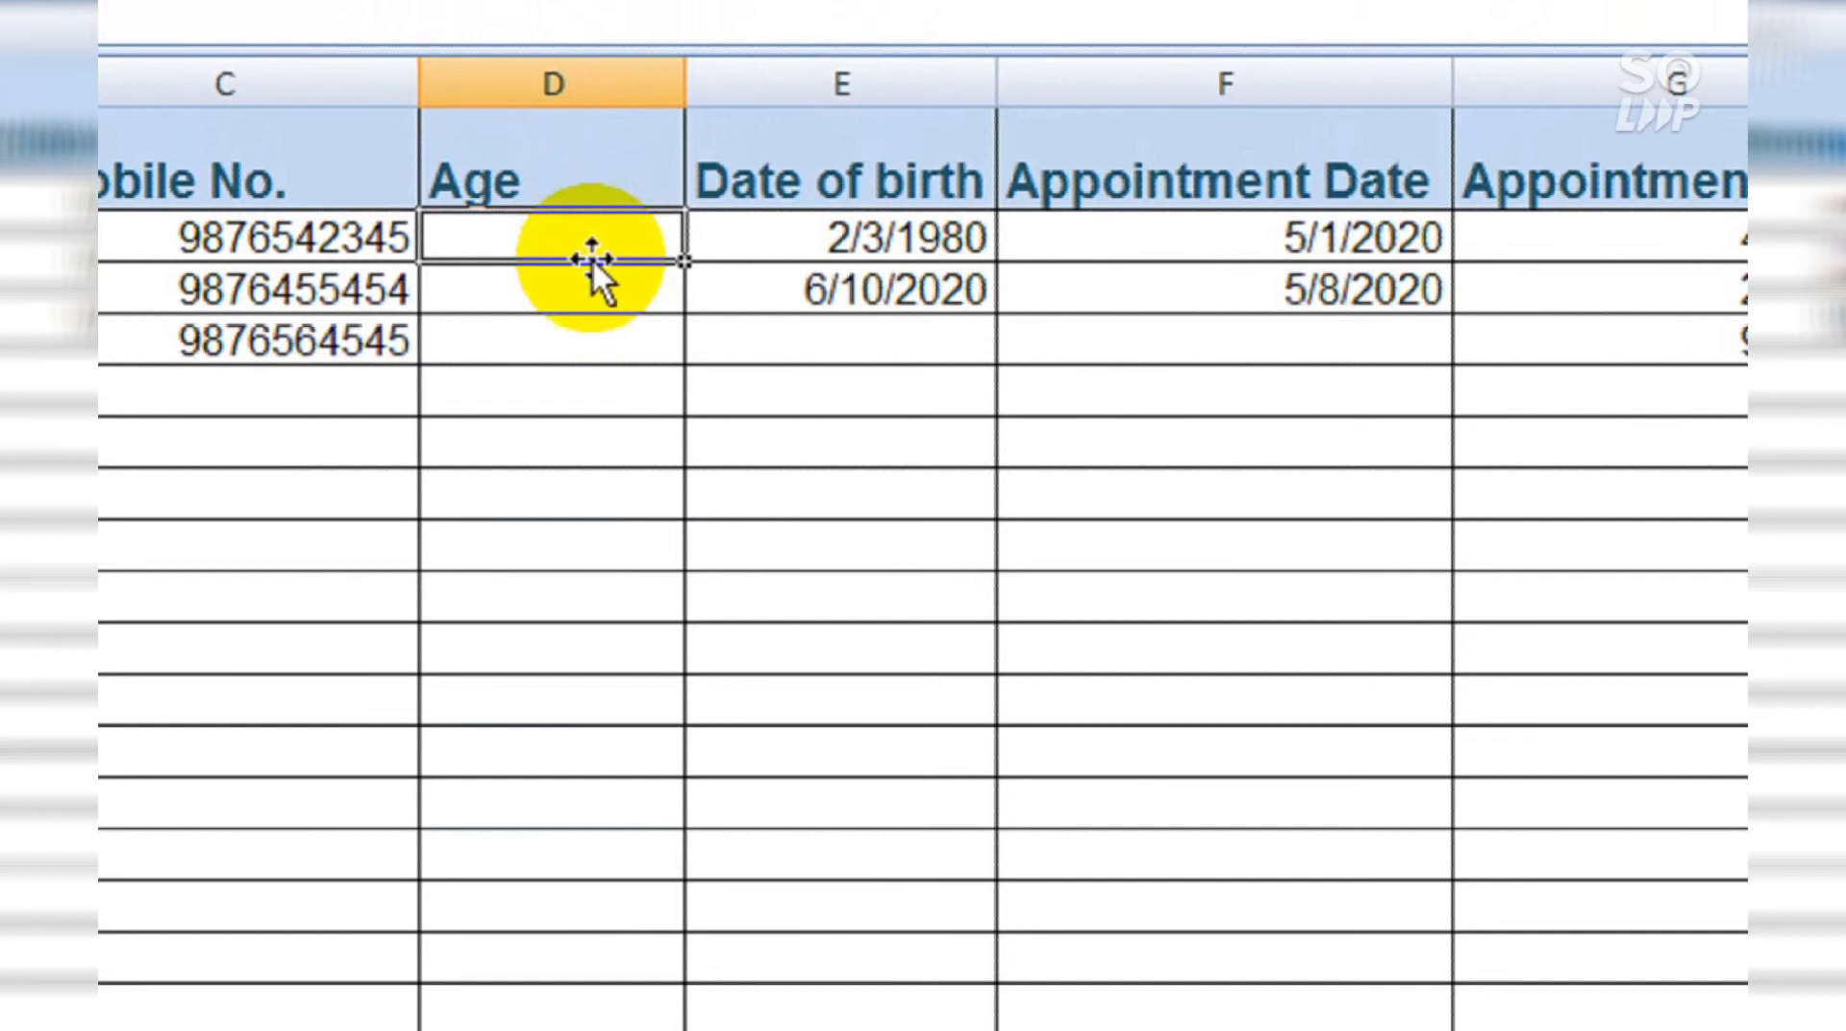
type("45")
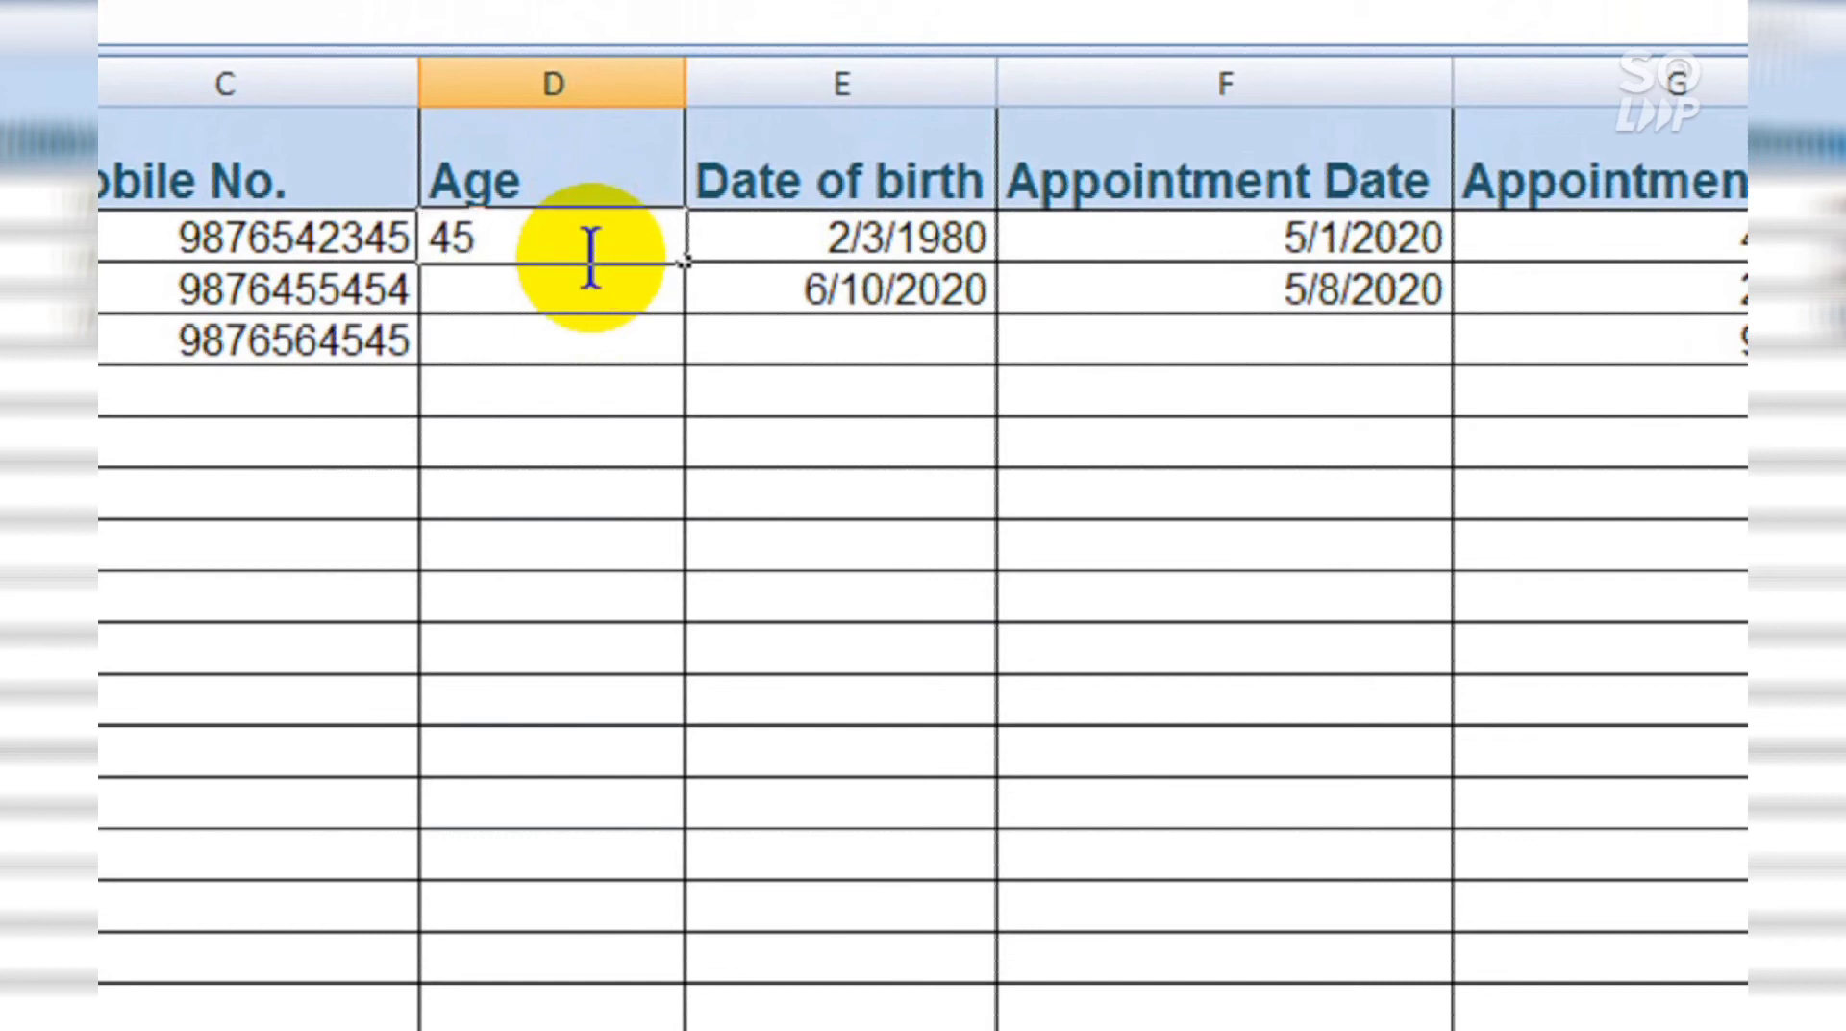
key("Return")
type("34")
key("Return")
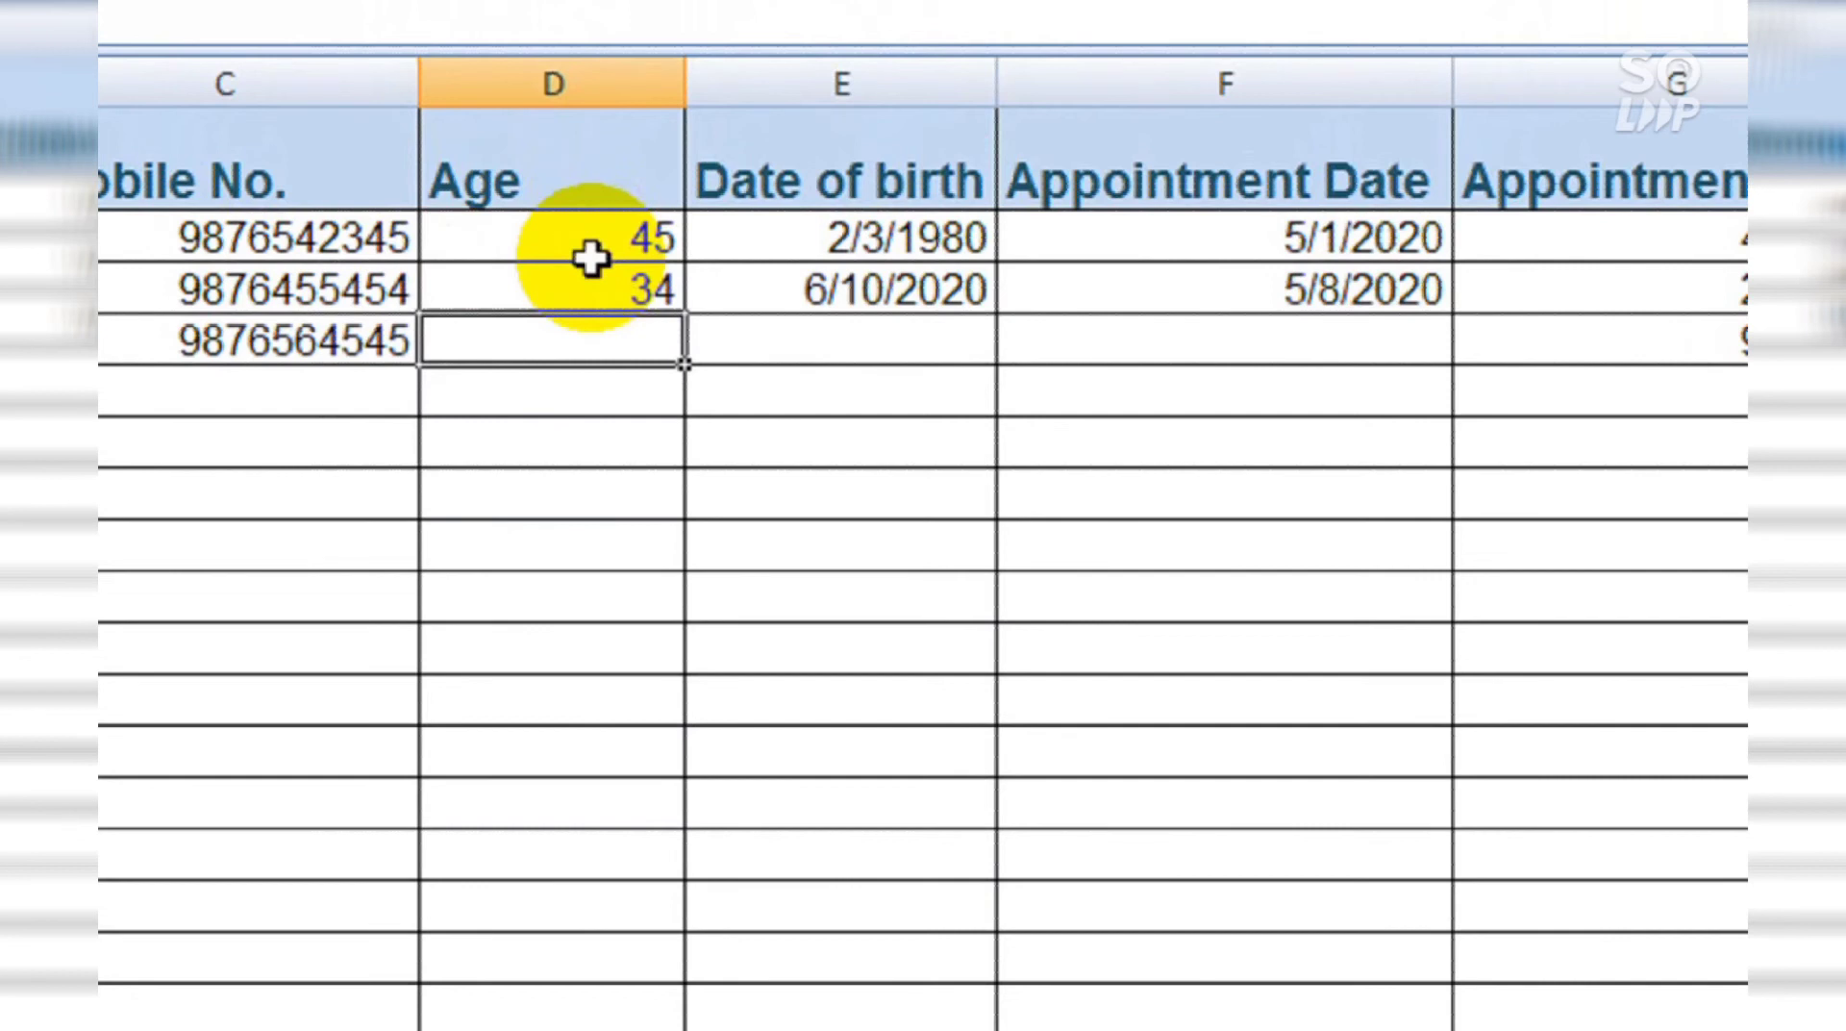
Step: Test a text age in D4, then enter 25 after it is rejected
type("a")
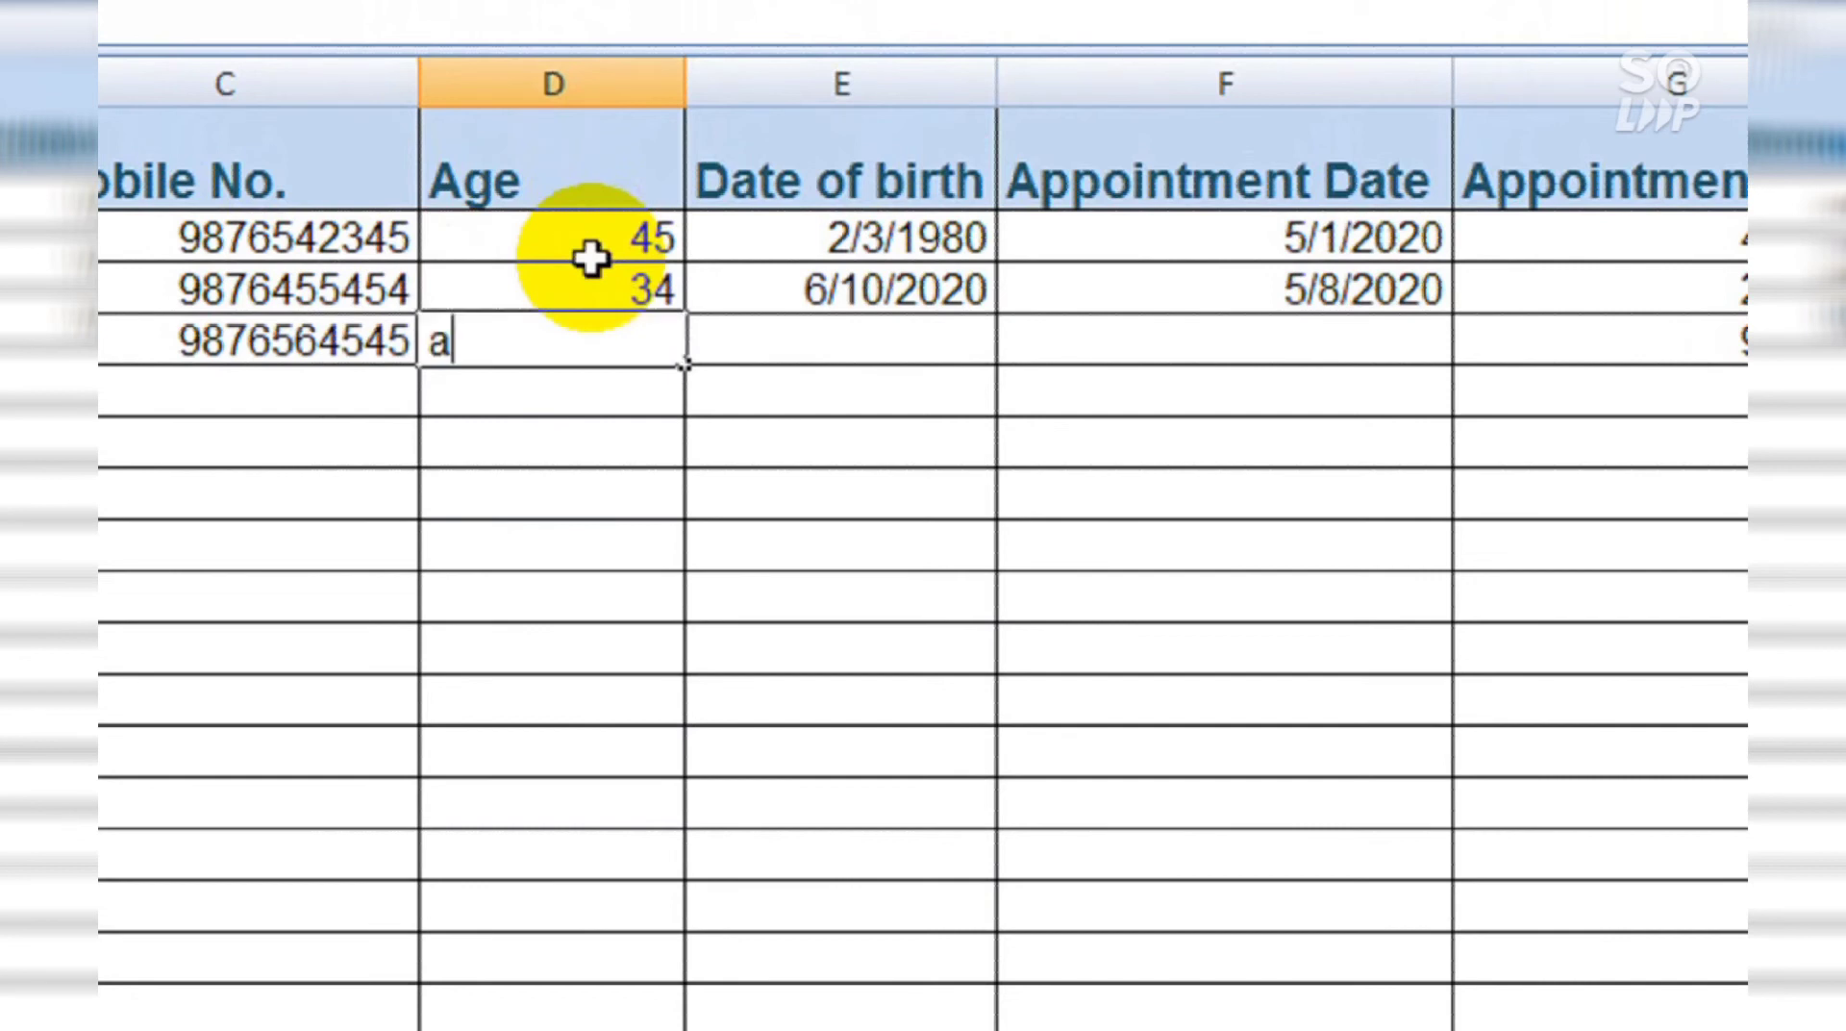
type("jay")
key("Return")
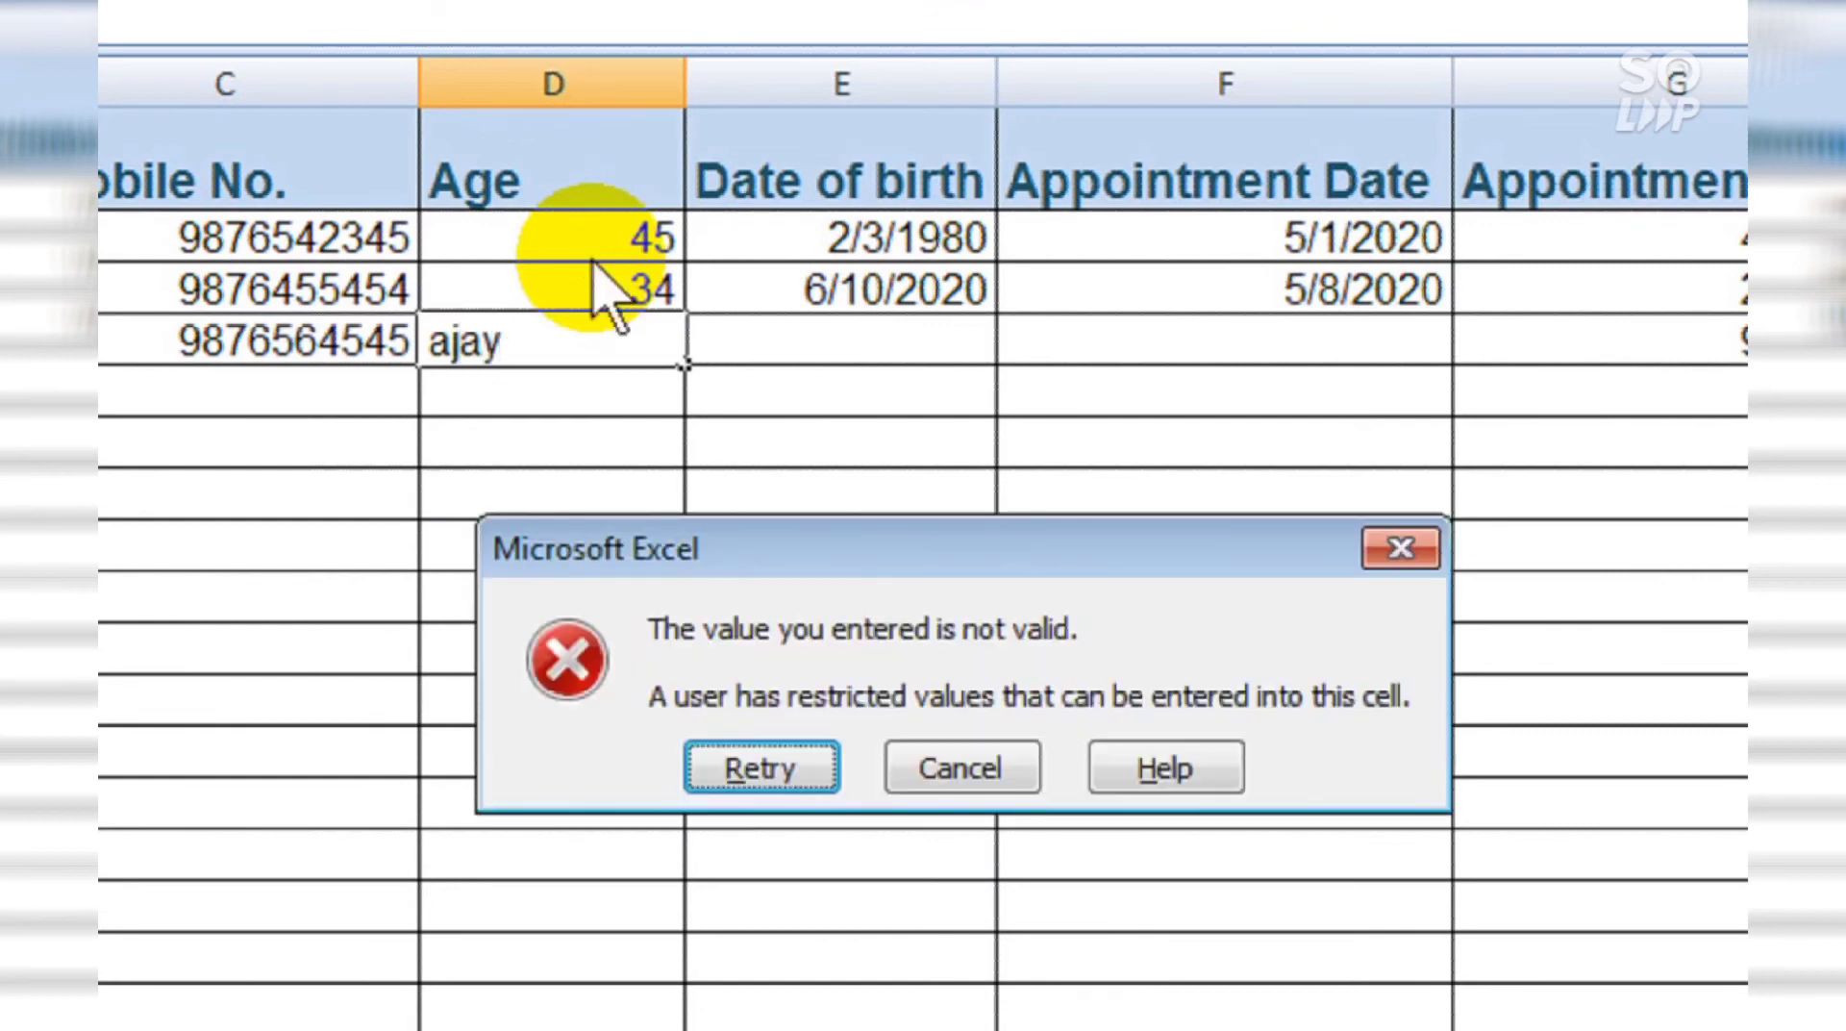
key("Return")
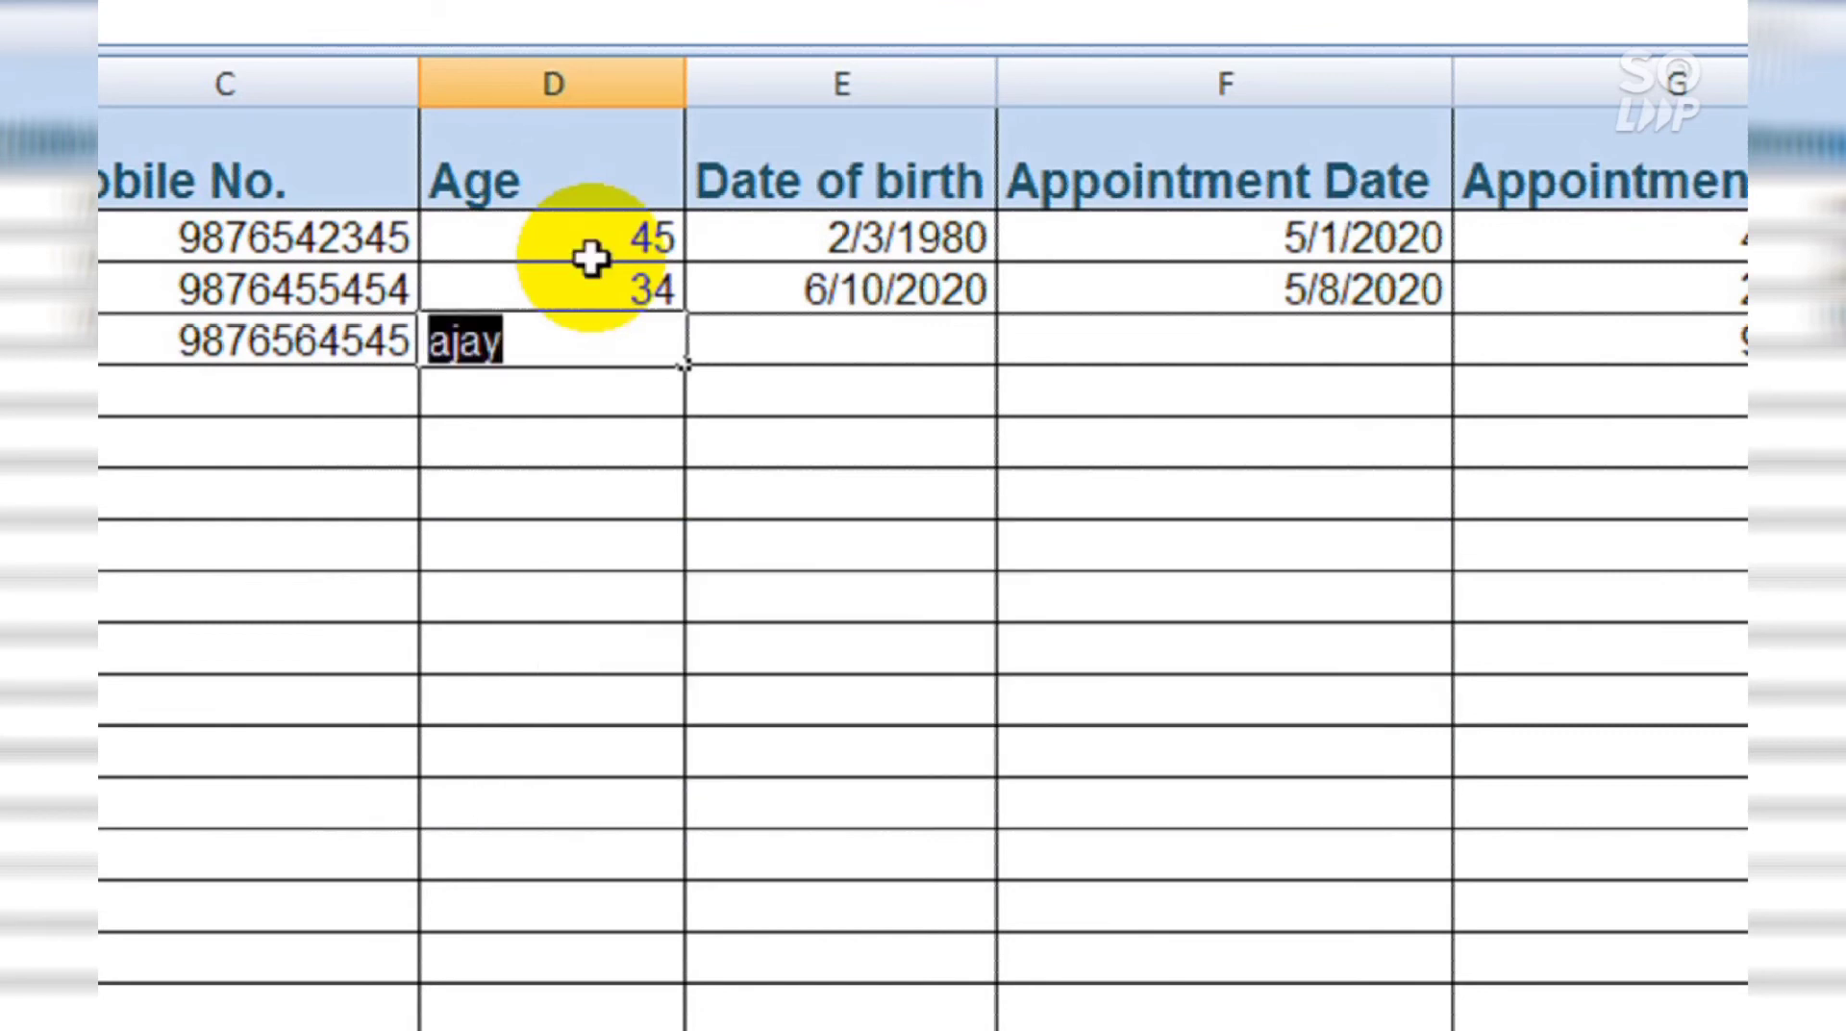
key("Return")
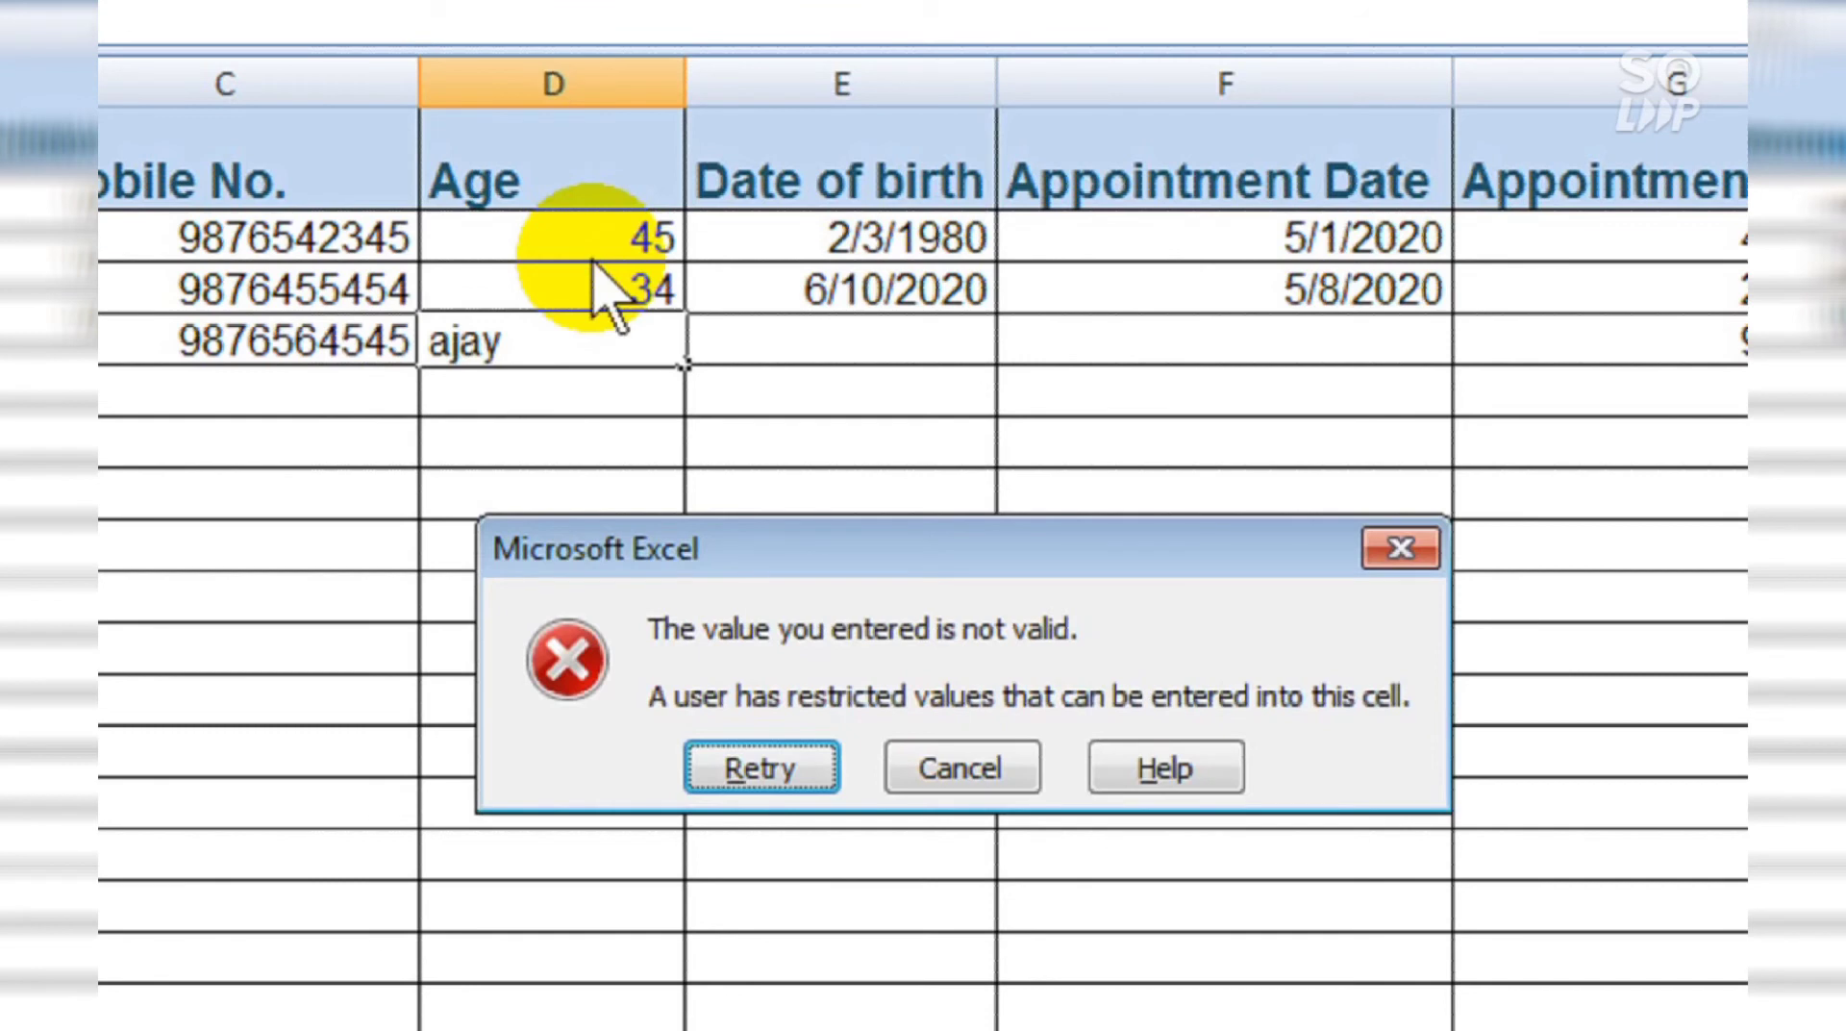
key("Return")
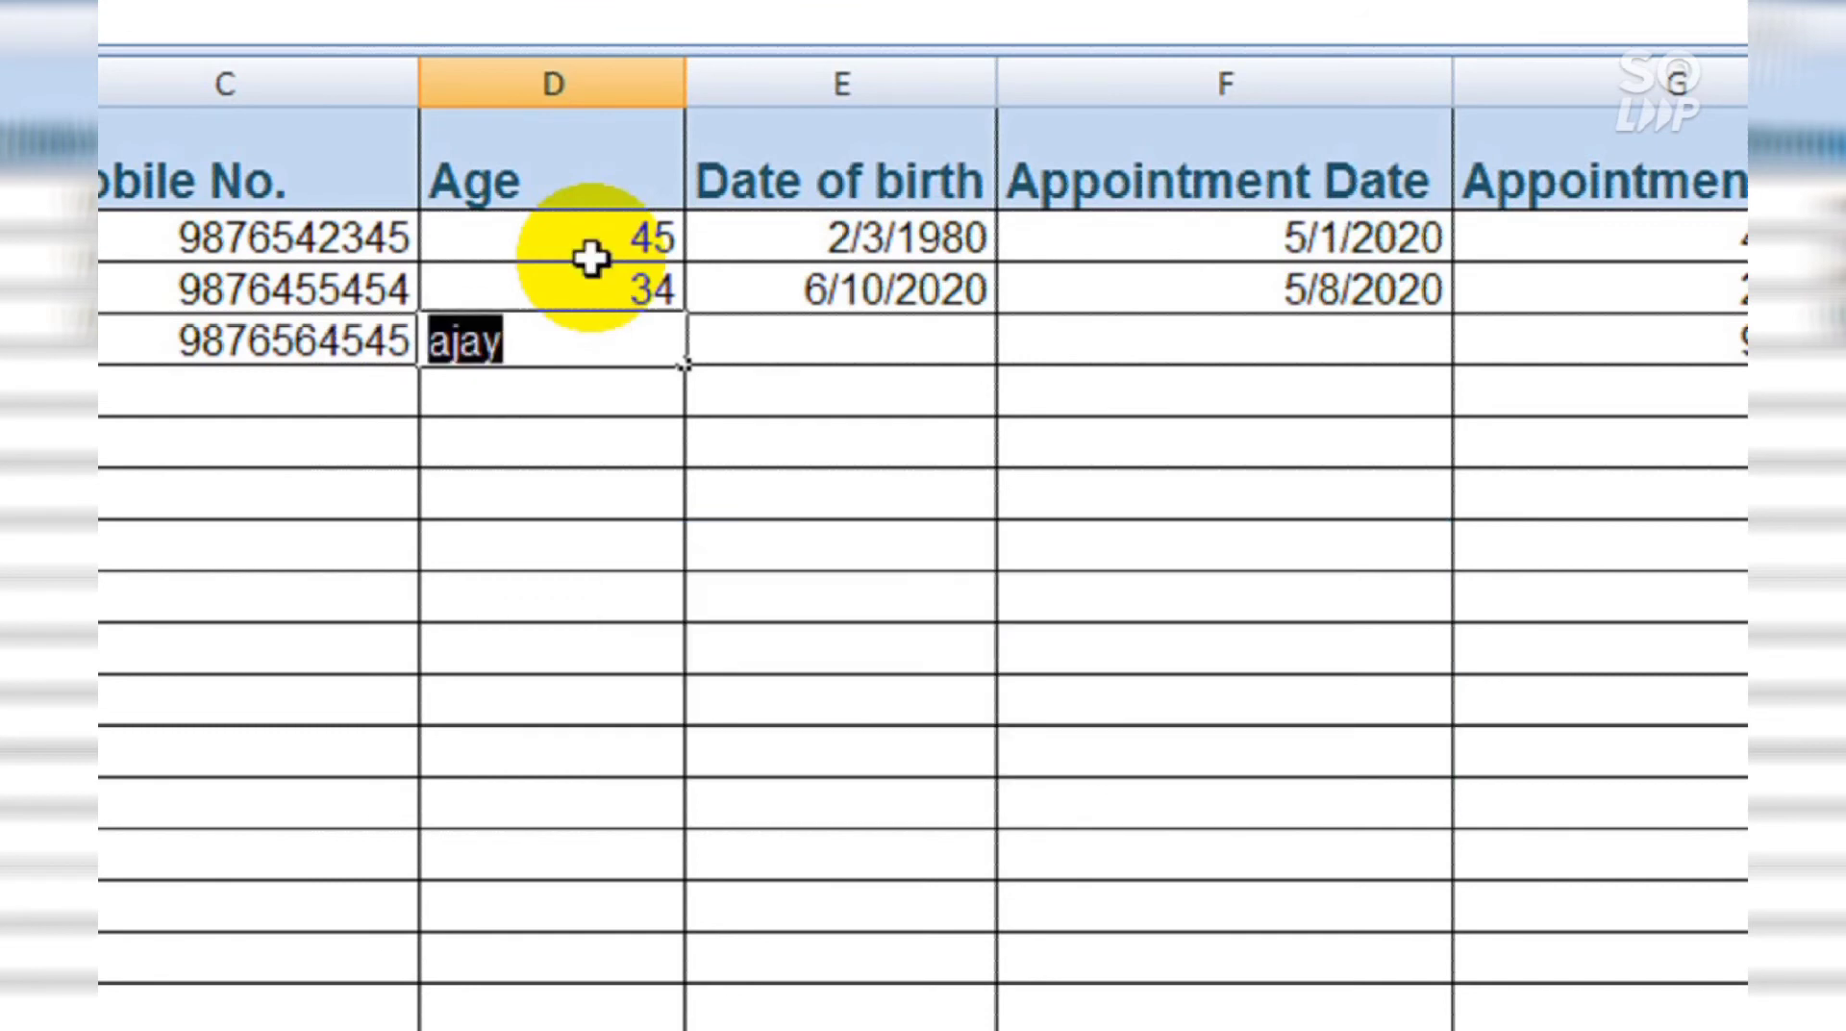
type("25")
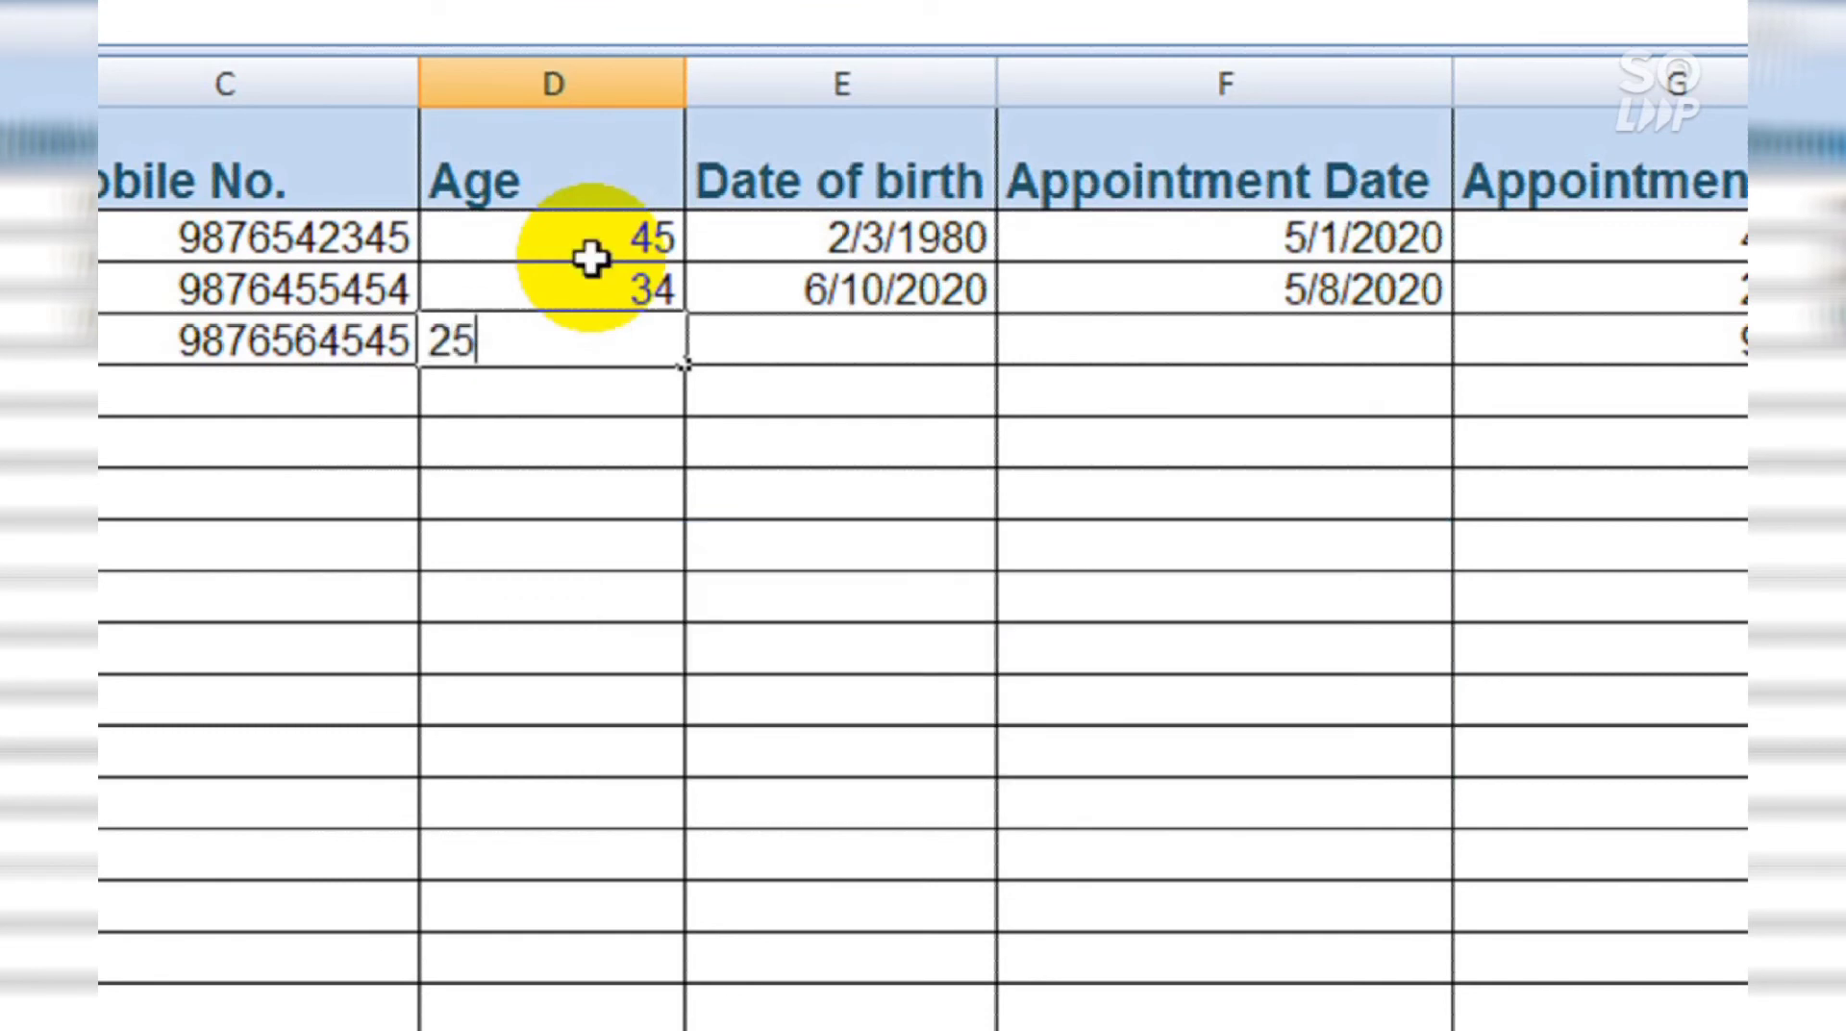
key("Return")
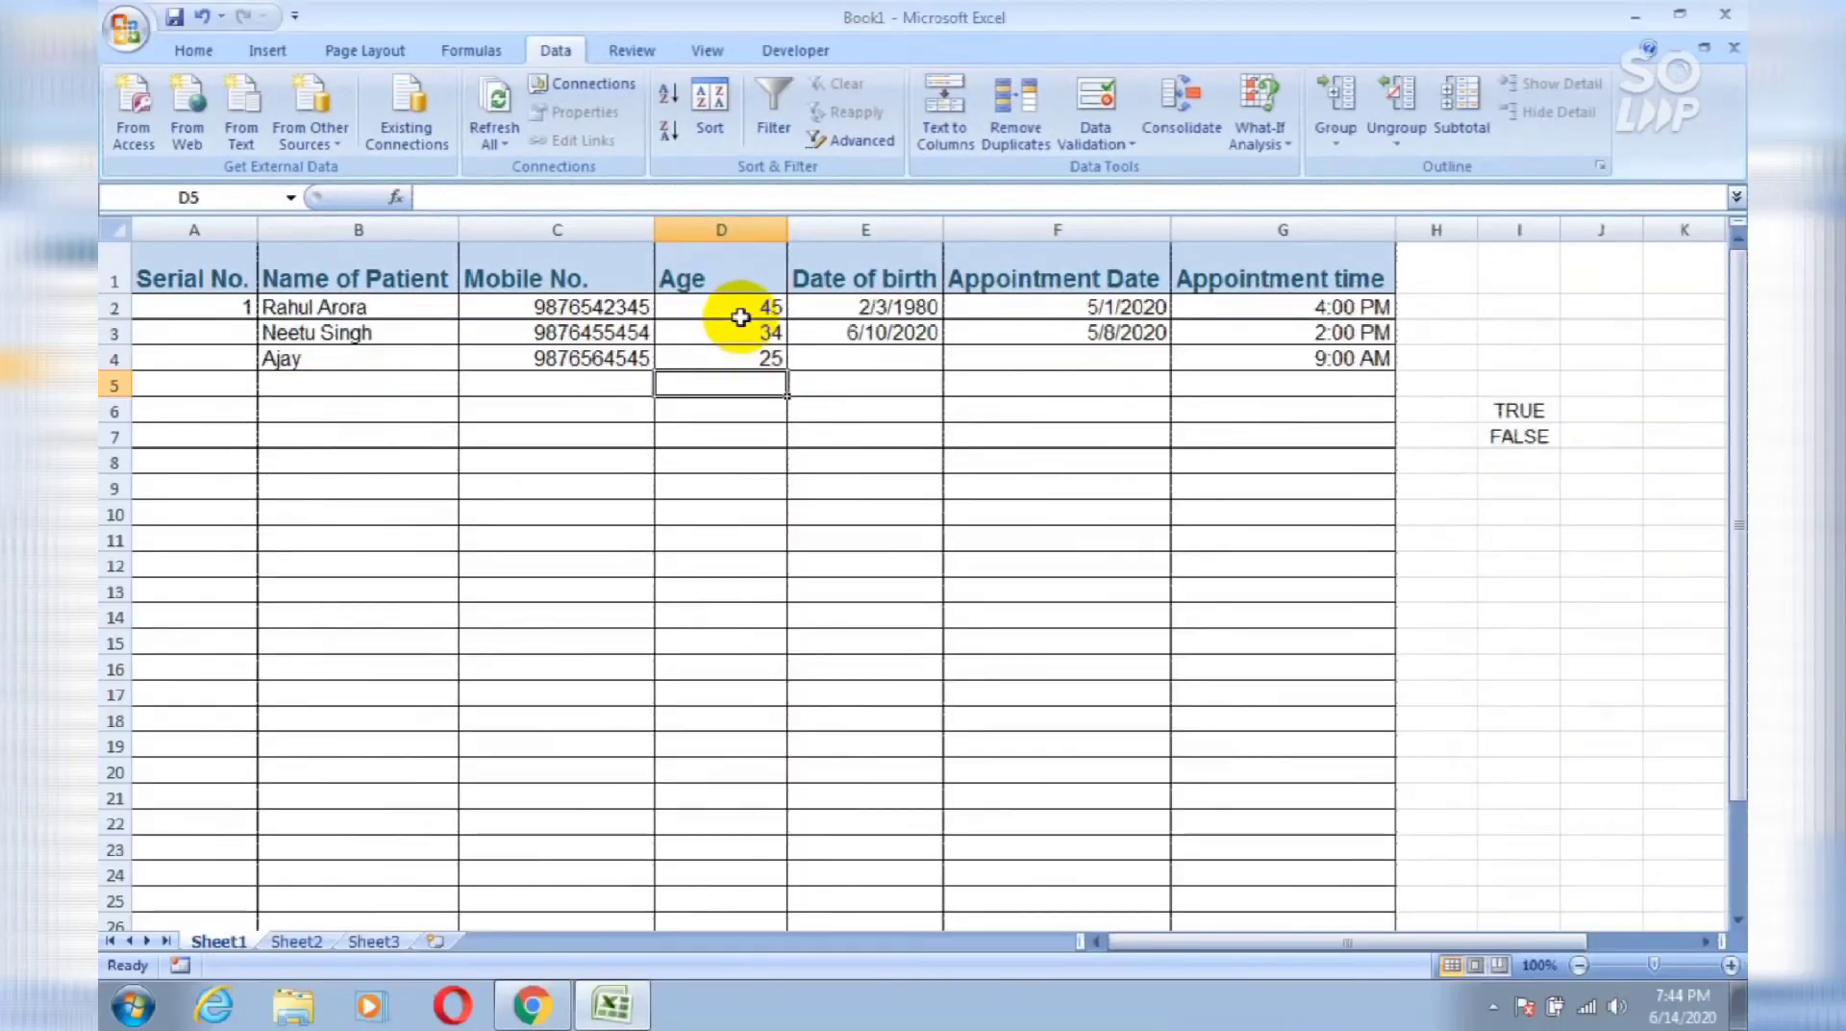
Step: Enter =ISNUMBER(D4) in I9 to test the age value
left_click(1541, 488)
type("=")
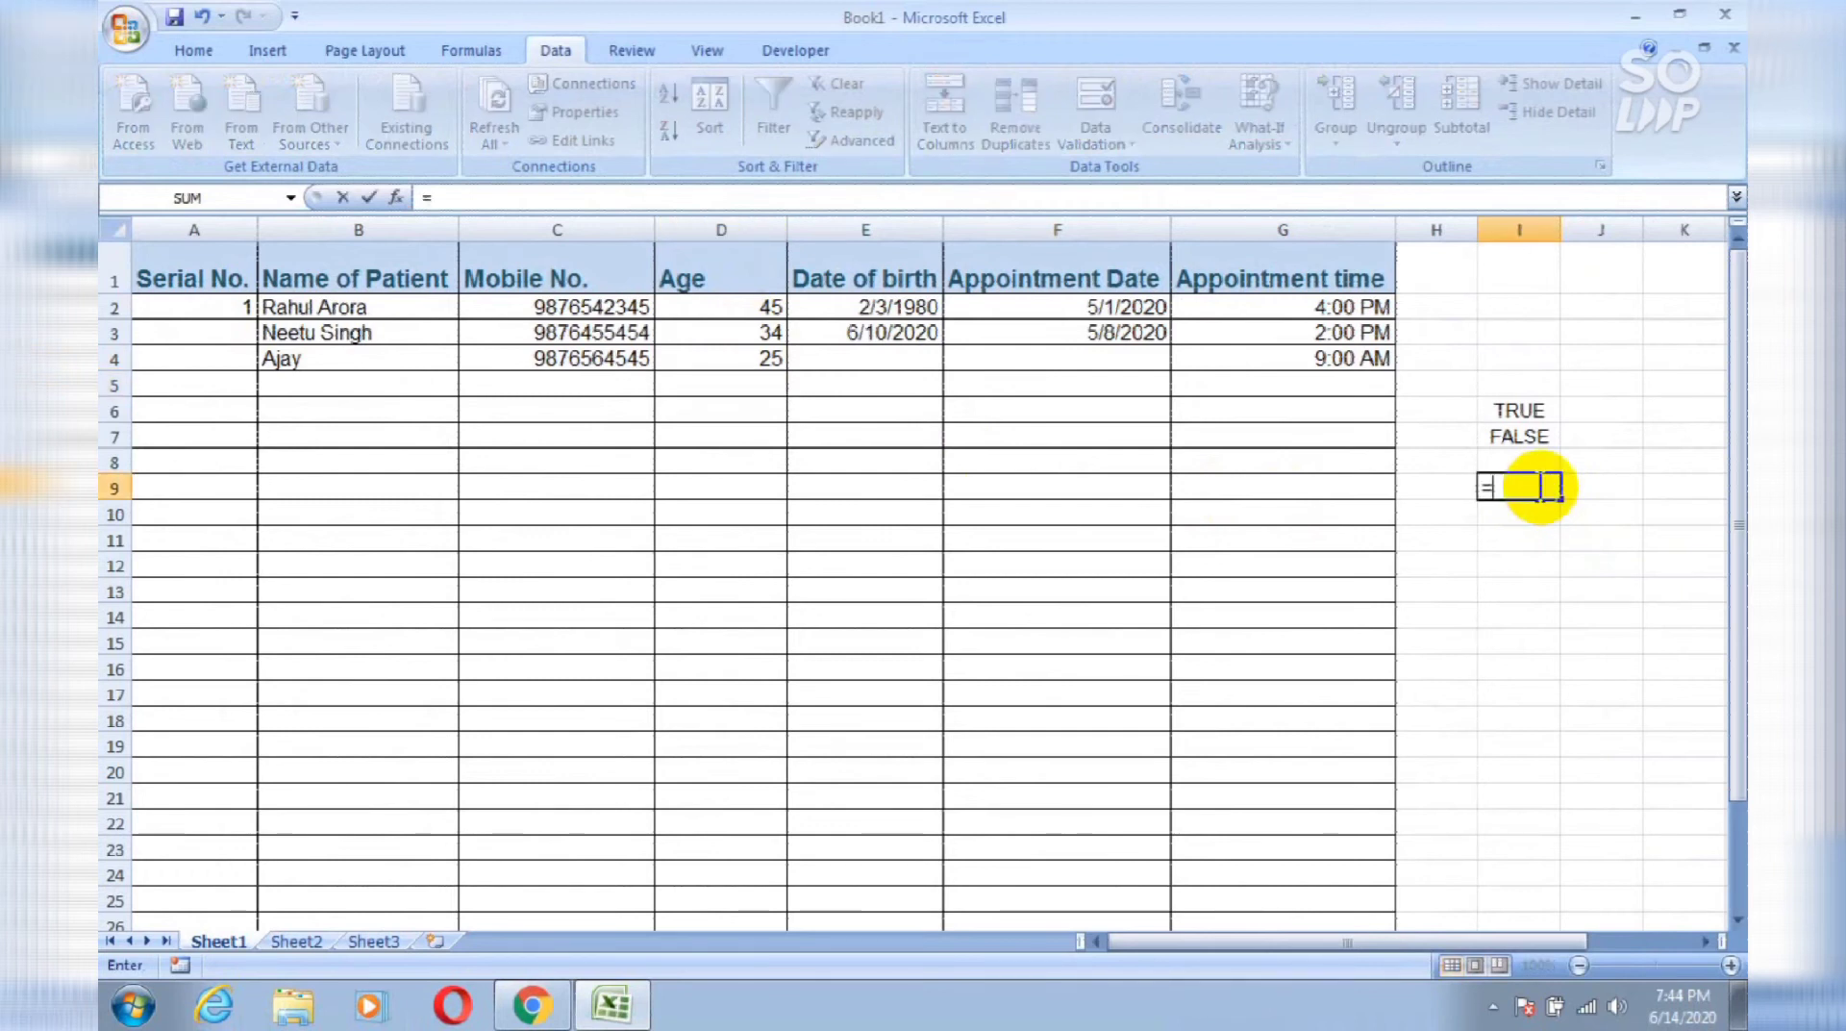
type("isnu")
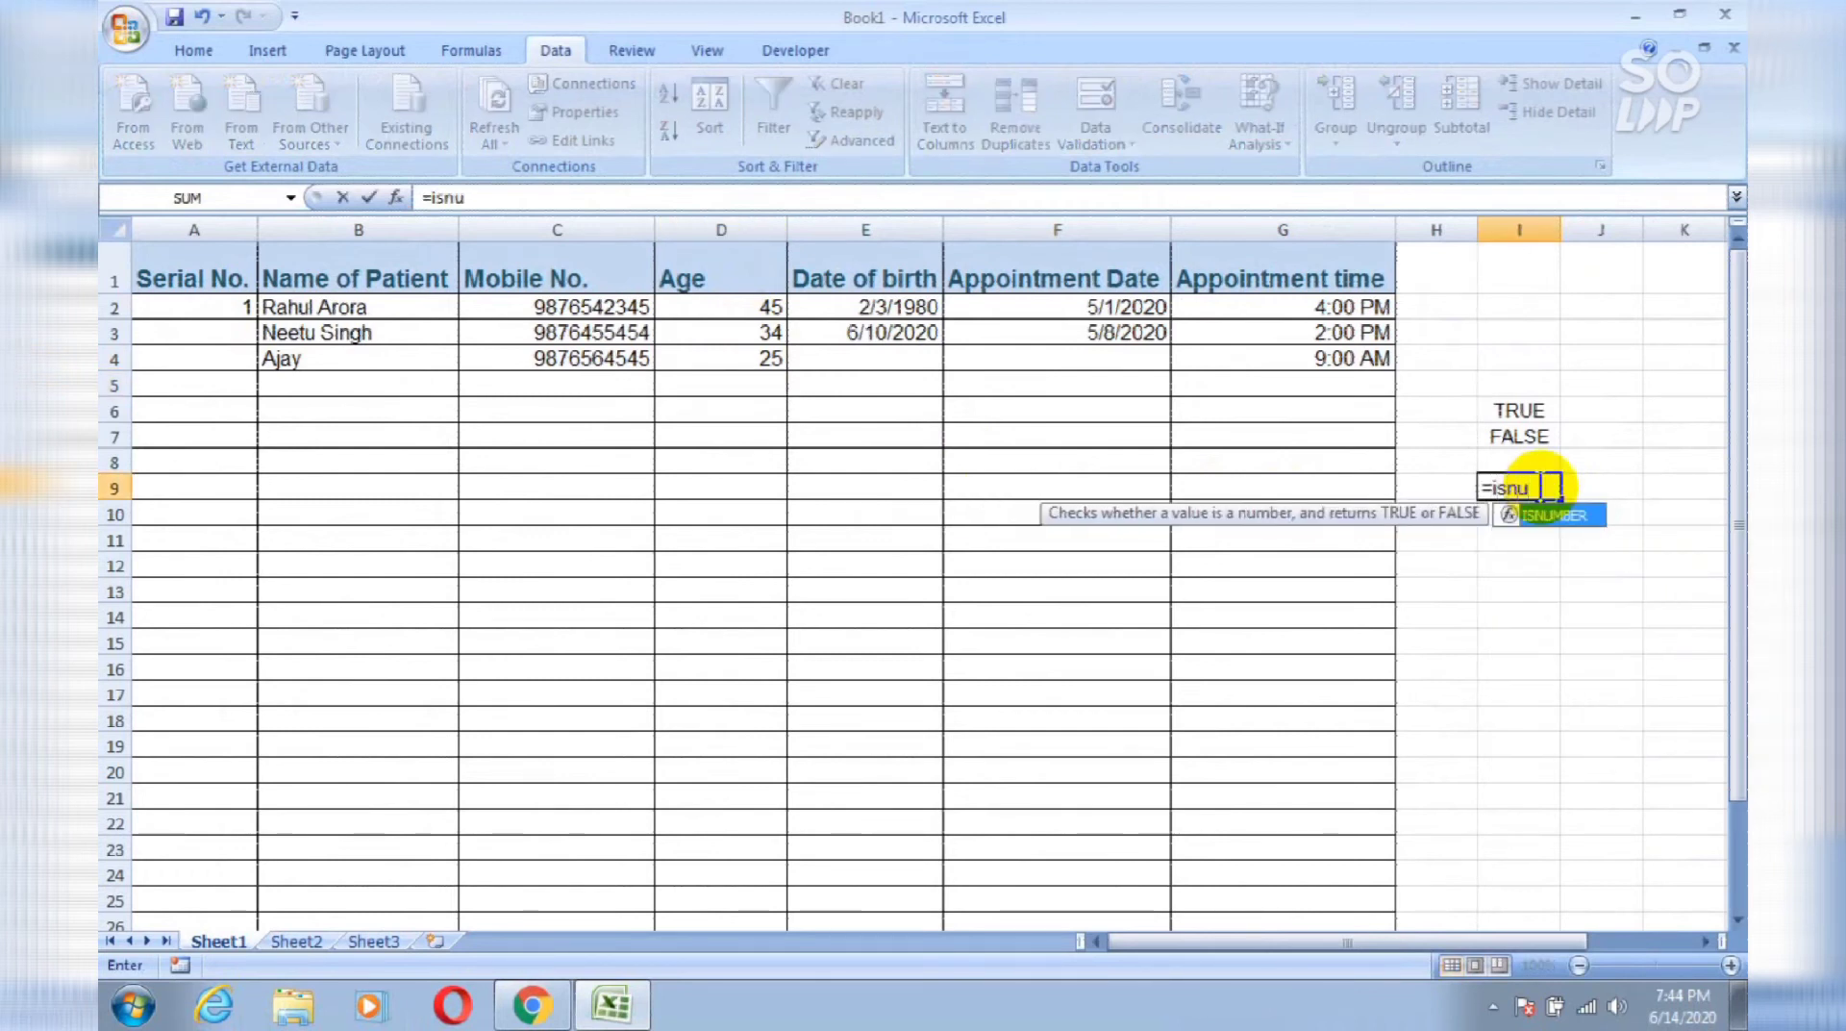
key("Tab")
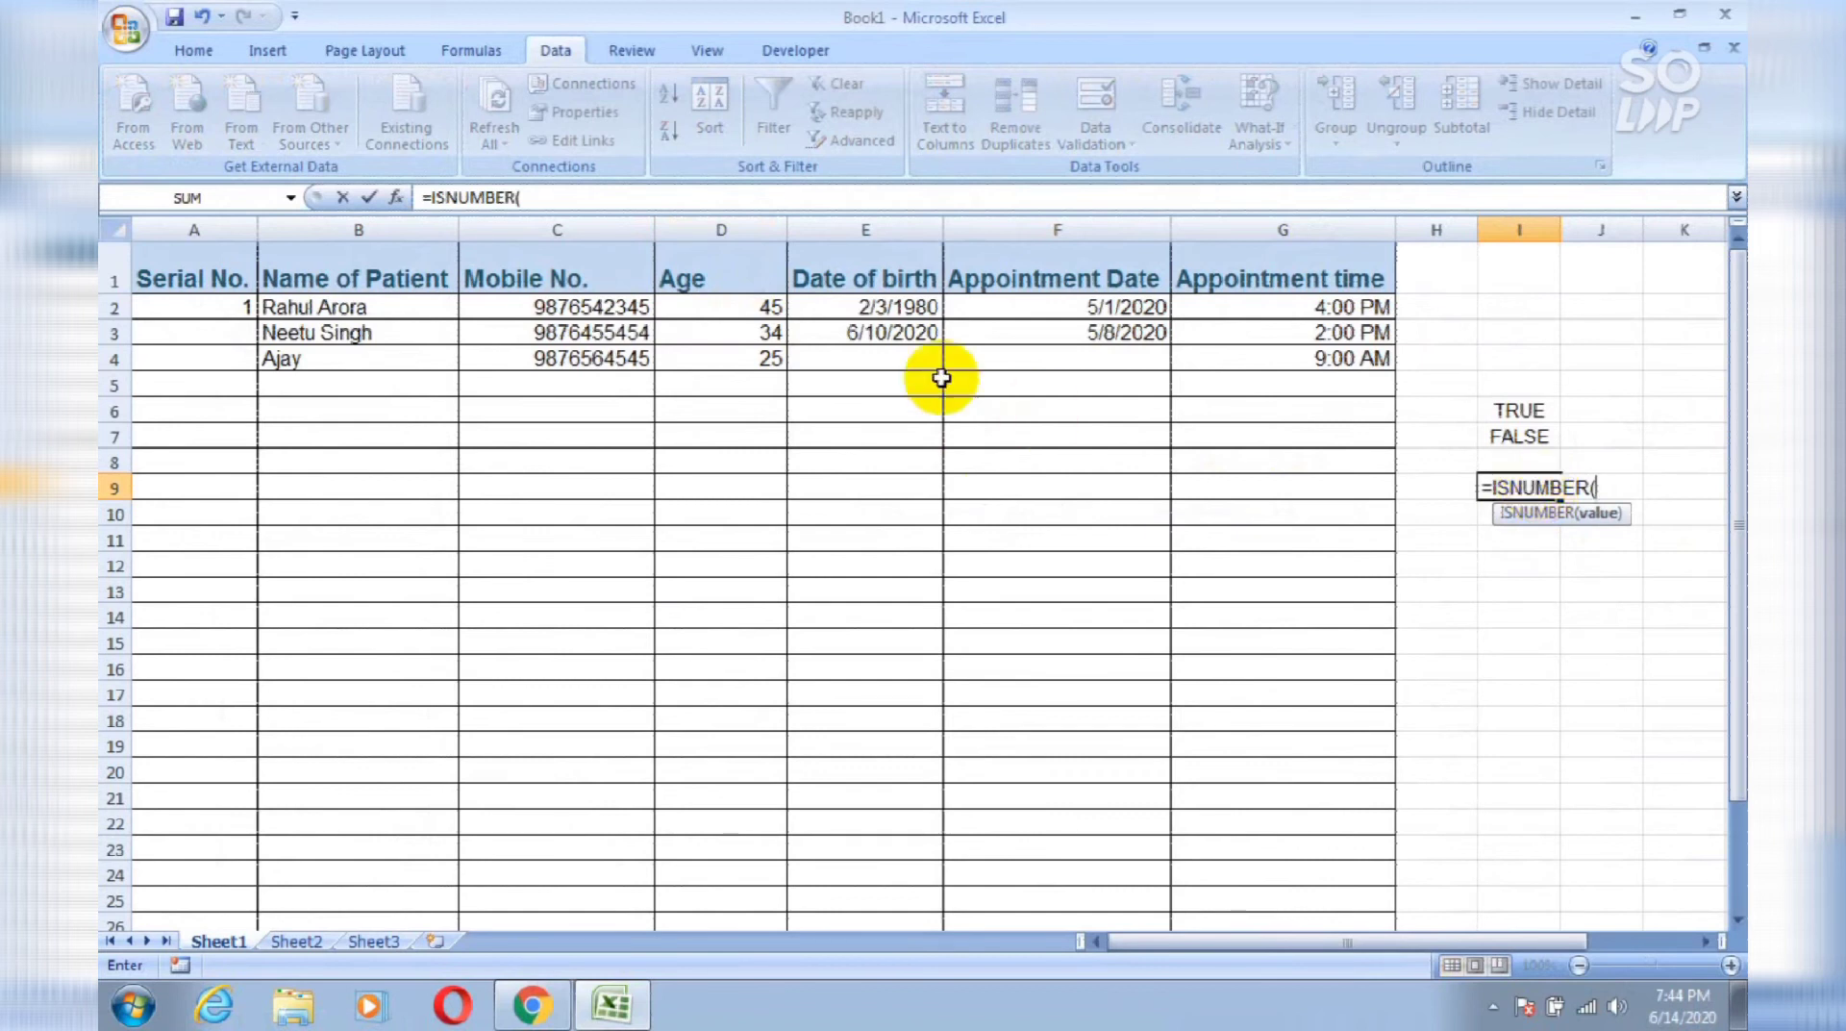
left_click(752, 349)
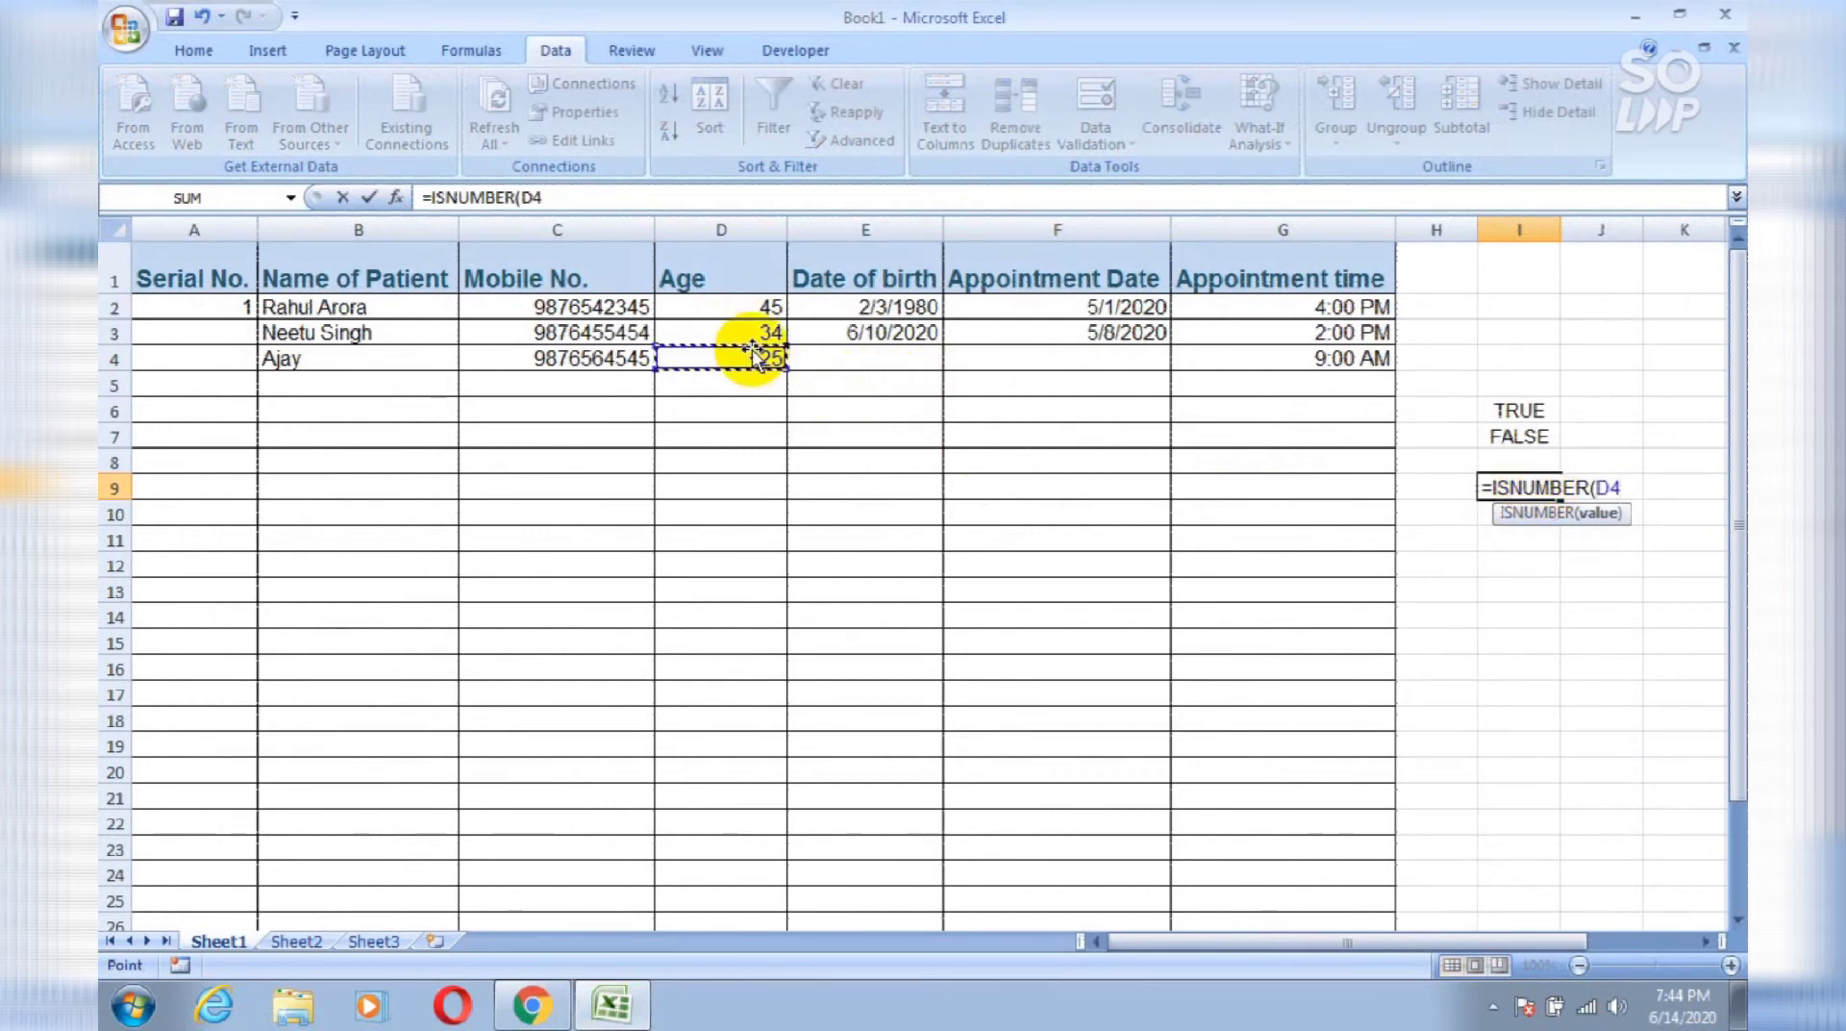
key("Return")
Step: Enter =ISNUMBER(B2) in I11 to test the patient name
key("Down")
type("=isn")
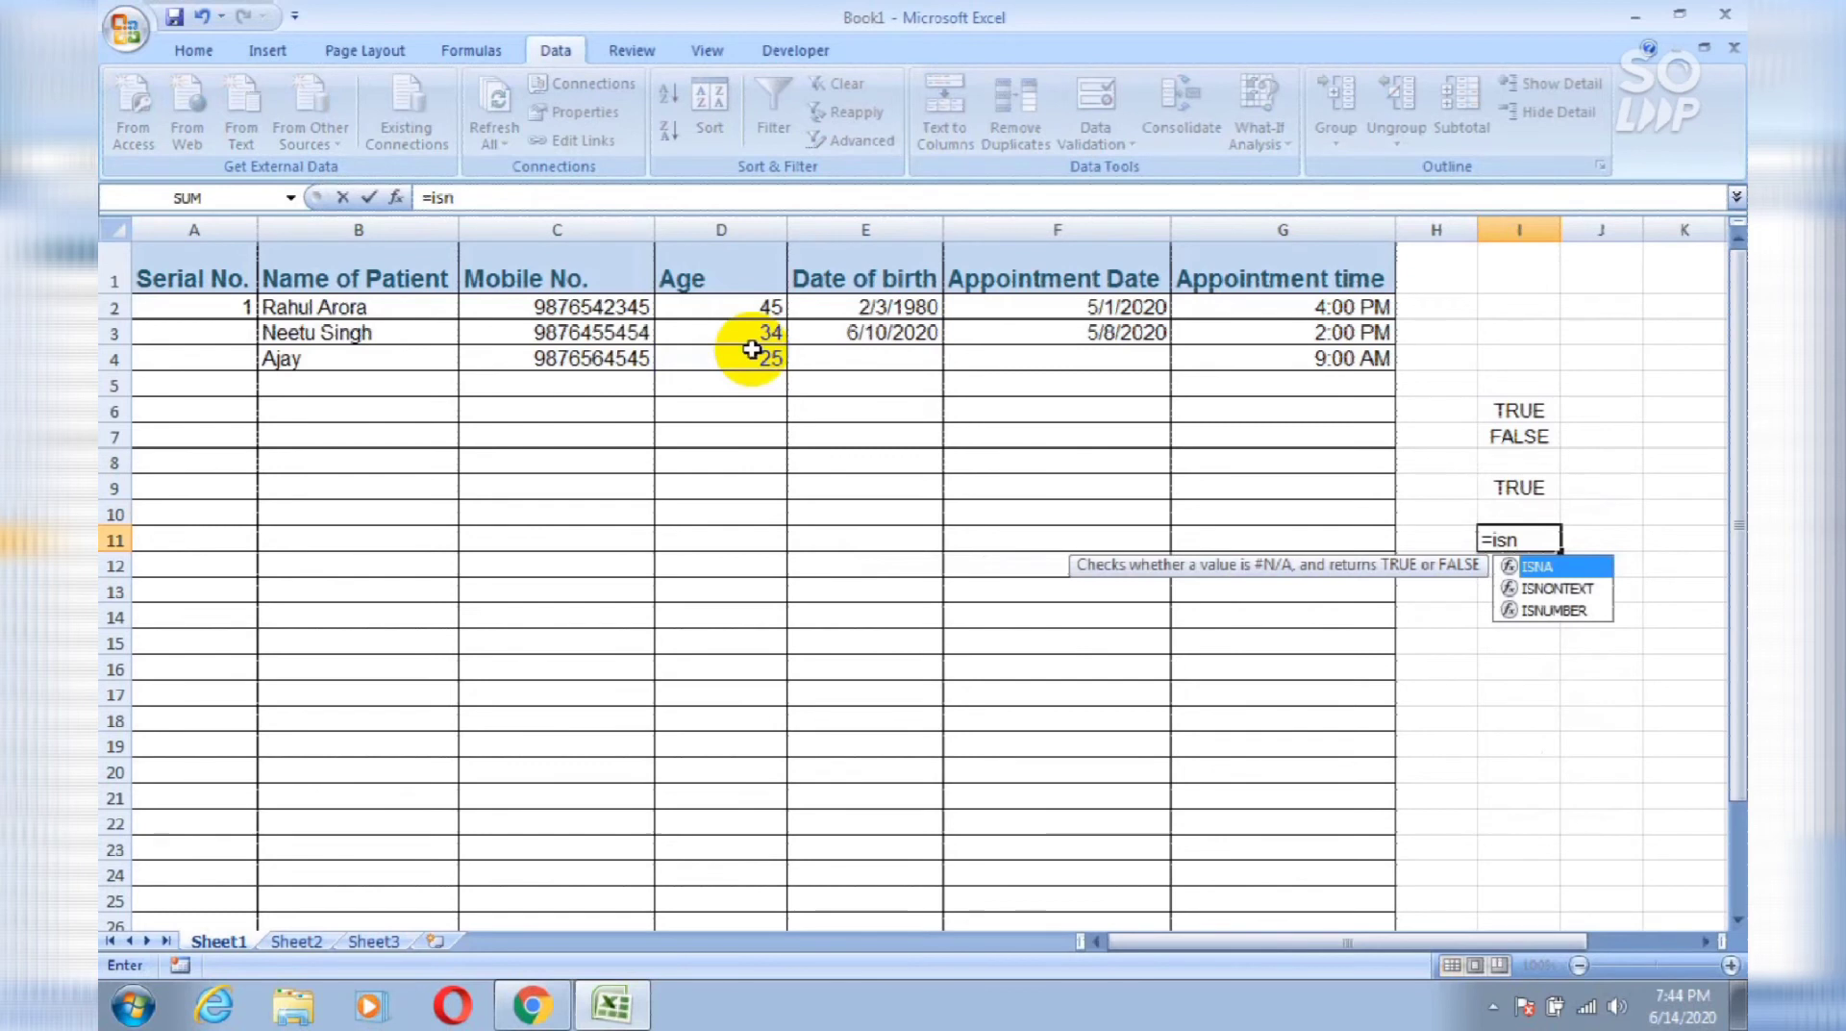
key("Down")
key("Down")
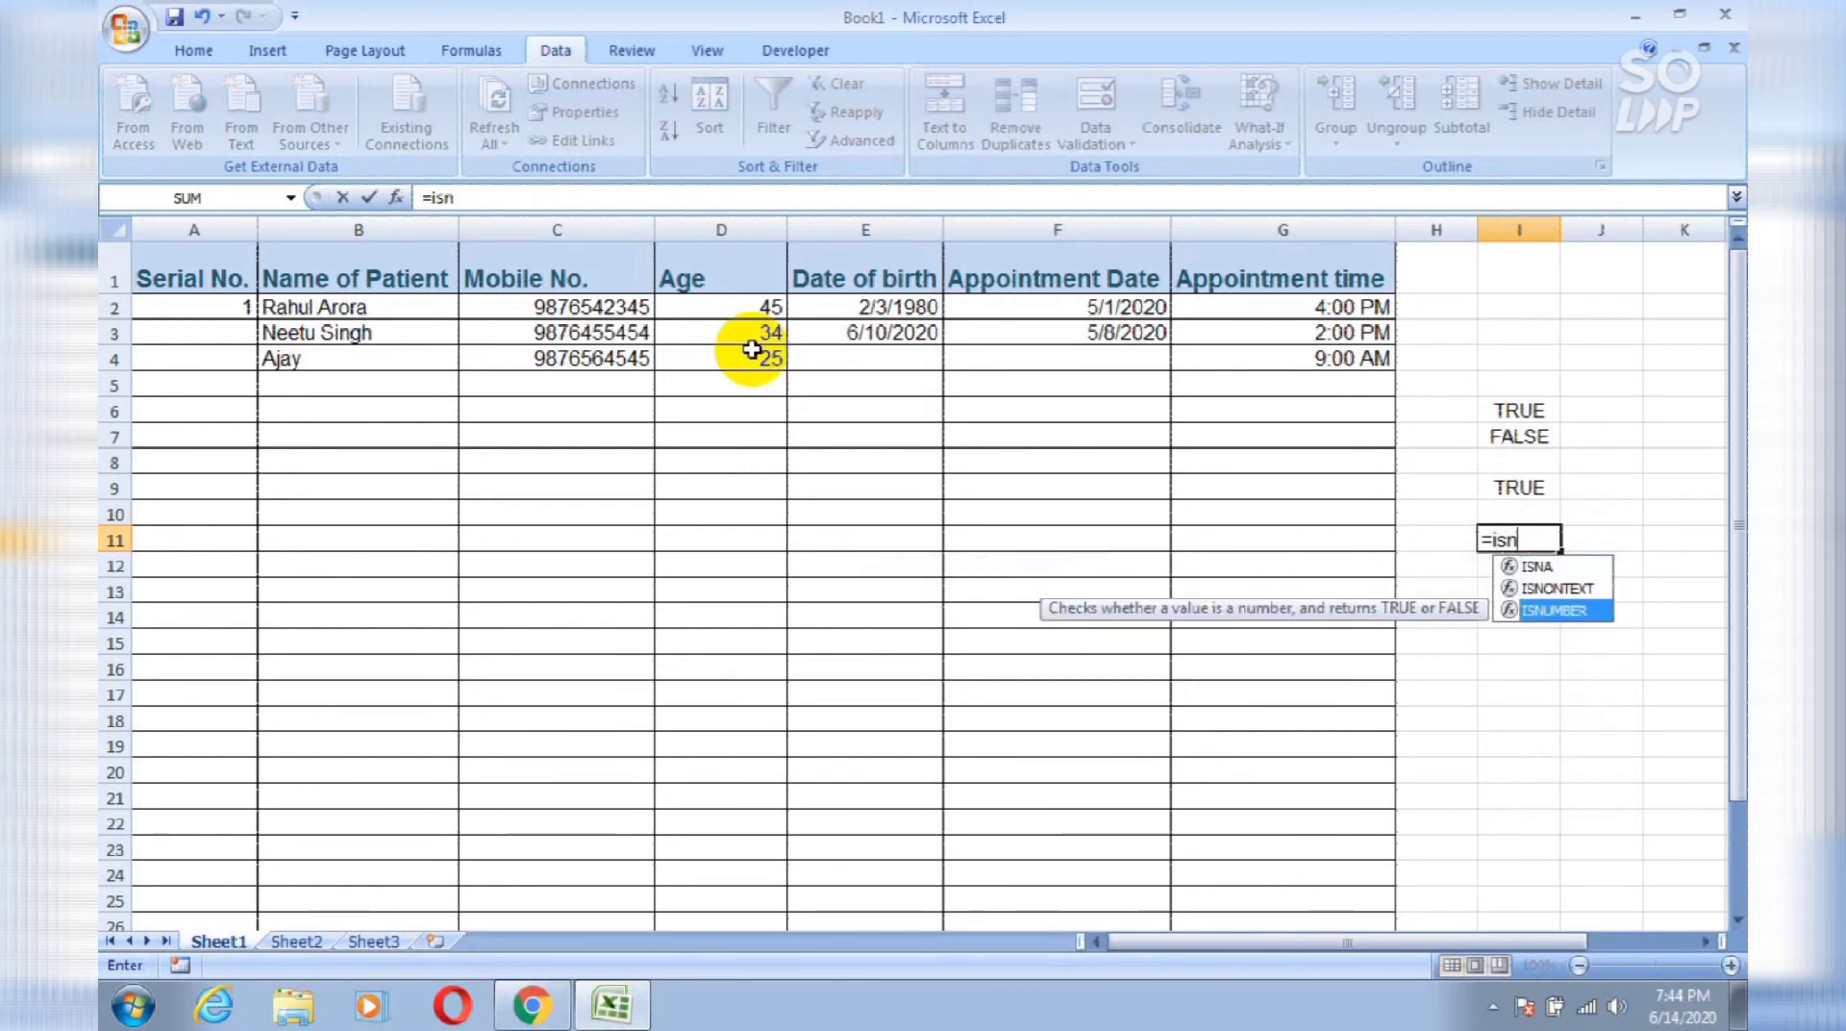
key("Tab")
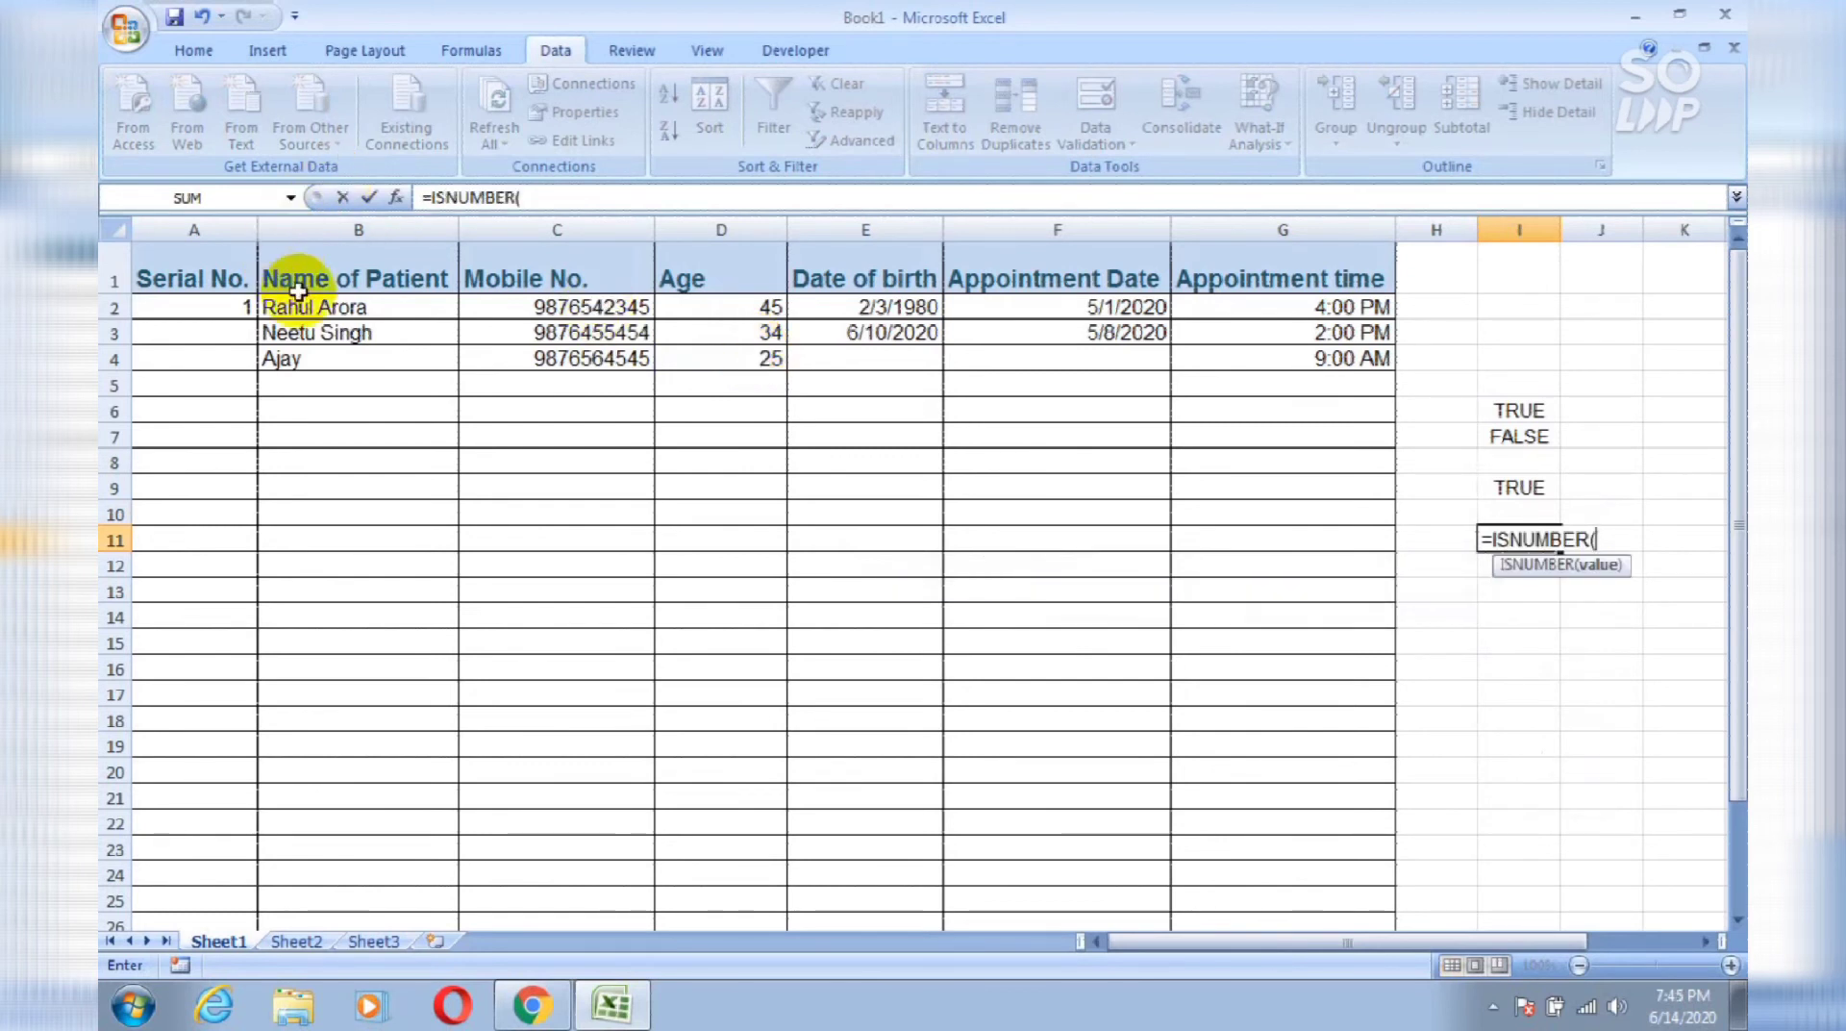
left_click(307, 308)
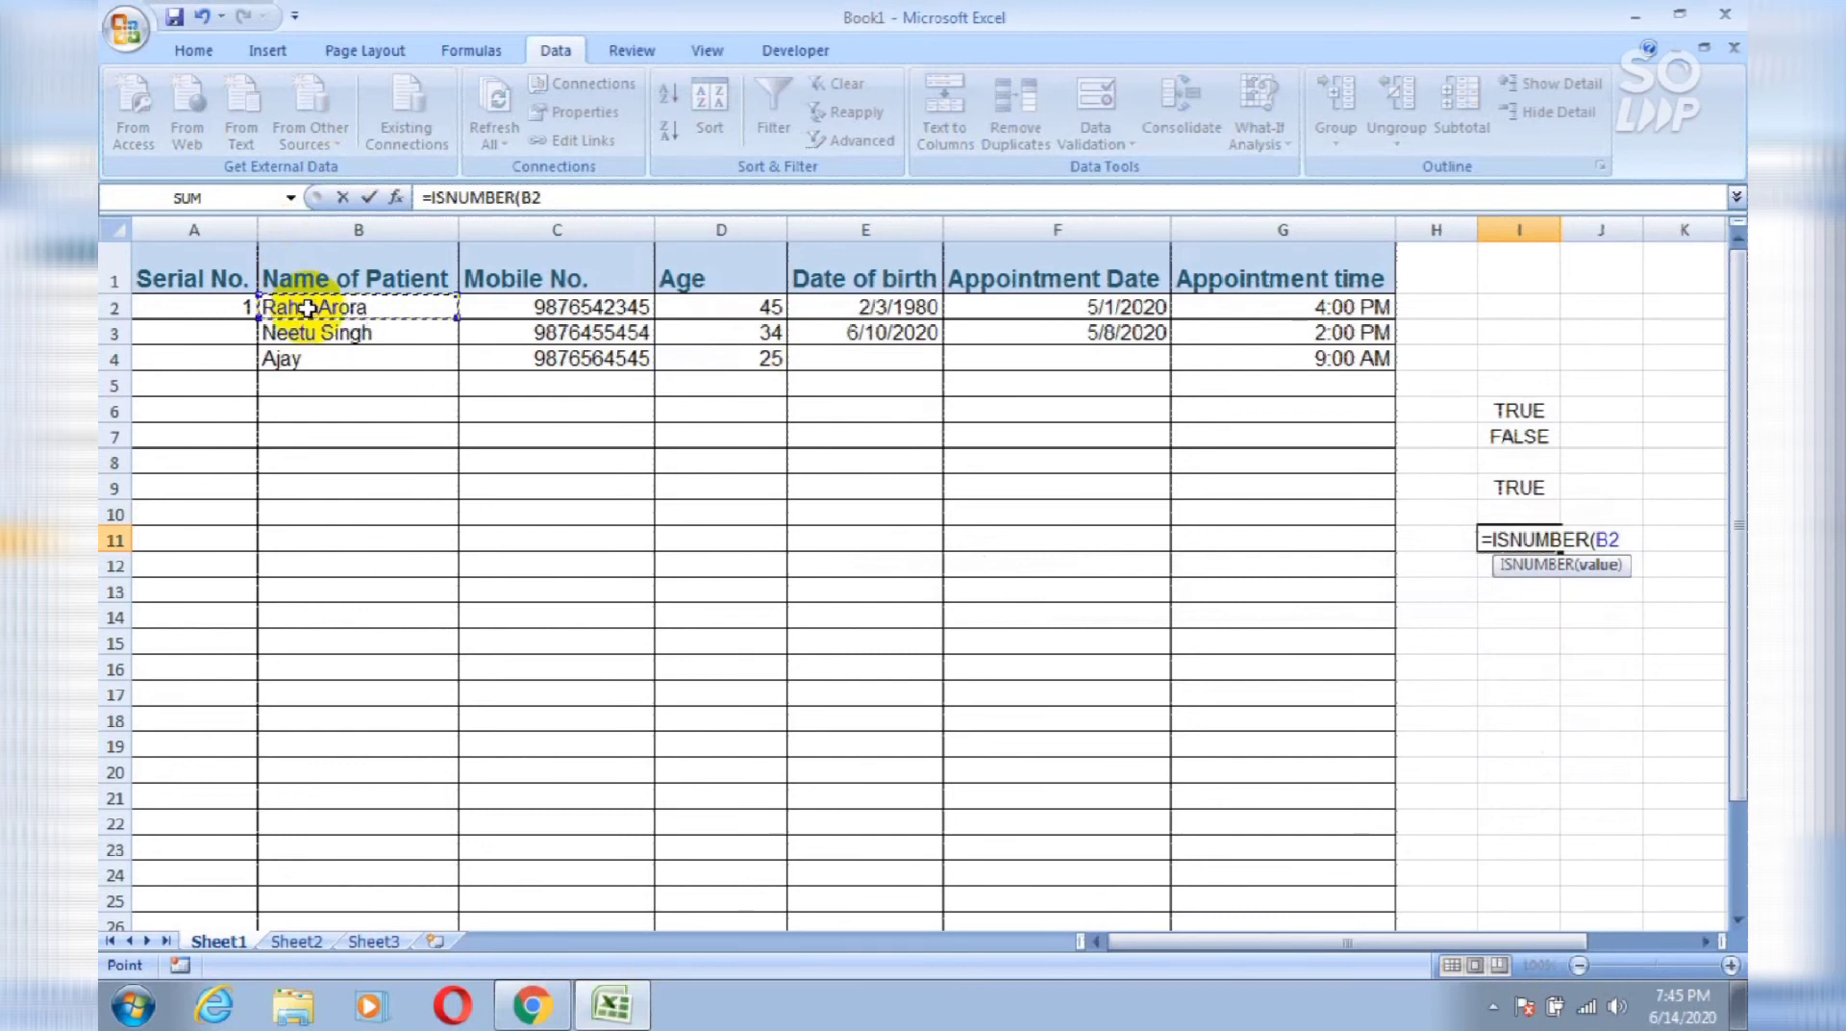
key("Return")
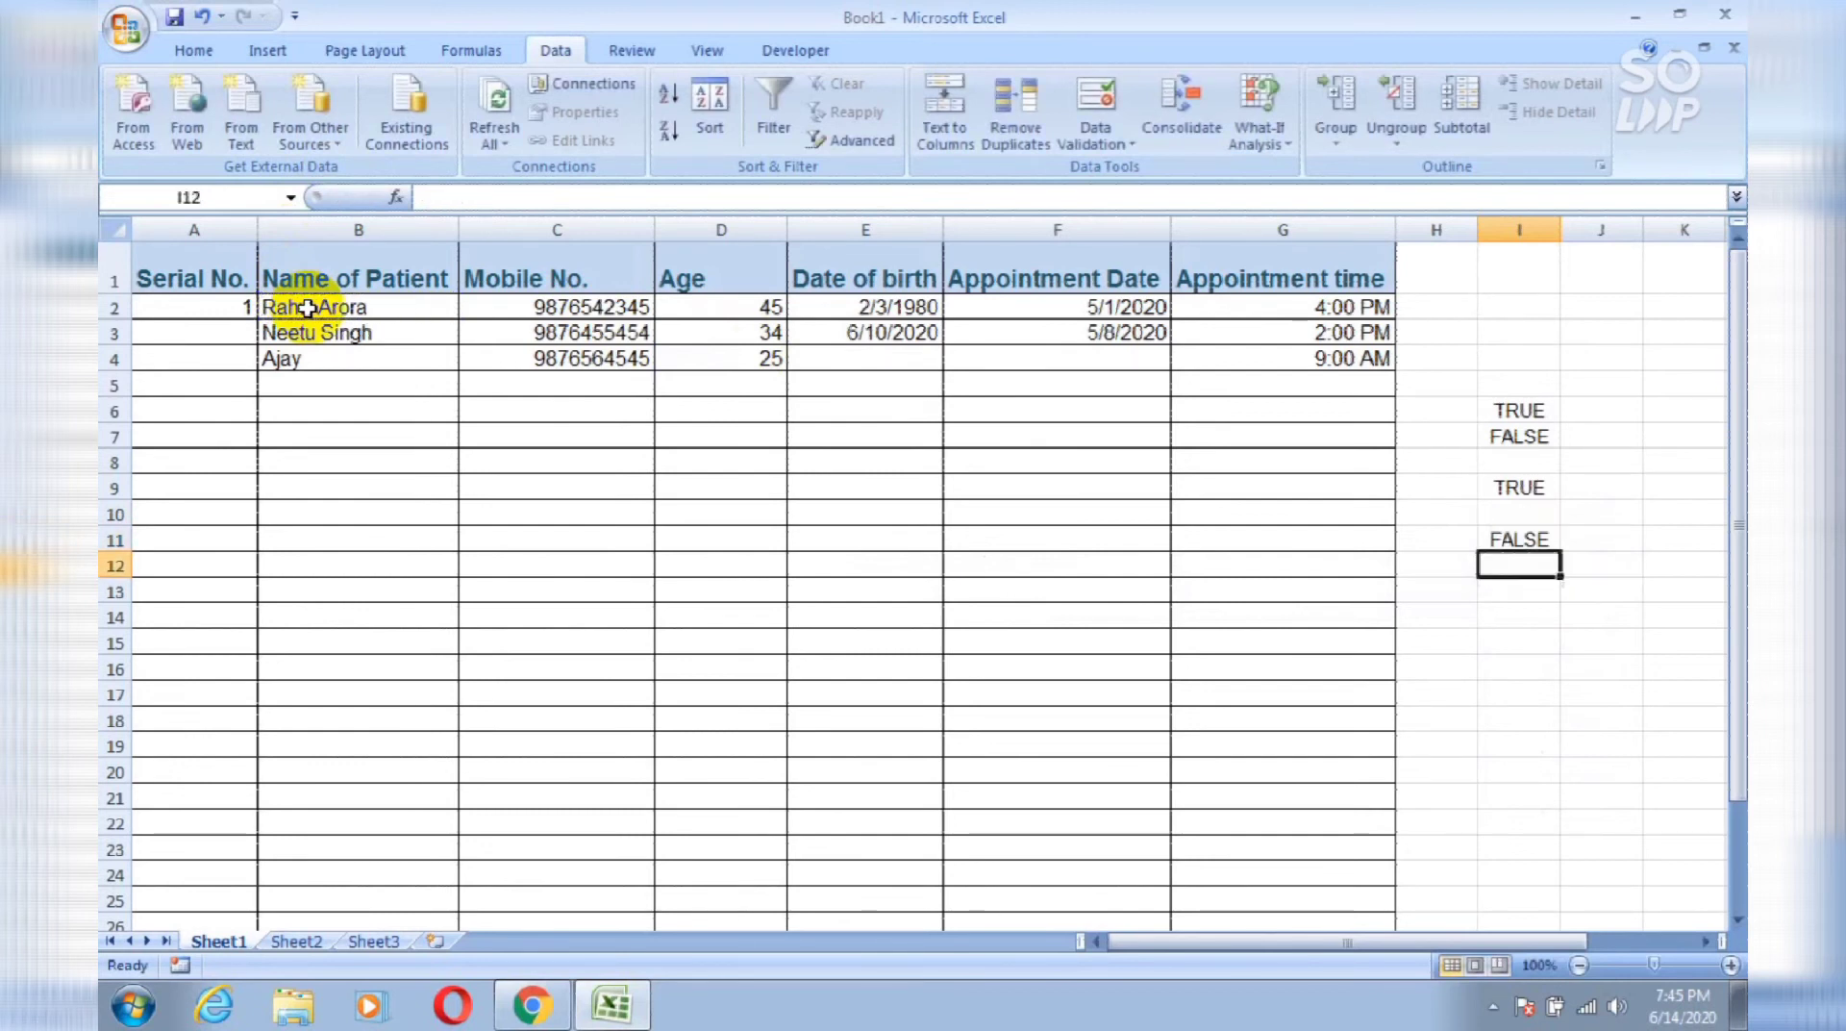
key("Up")
key("Up")
key("Up")
key("Up")
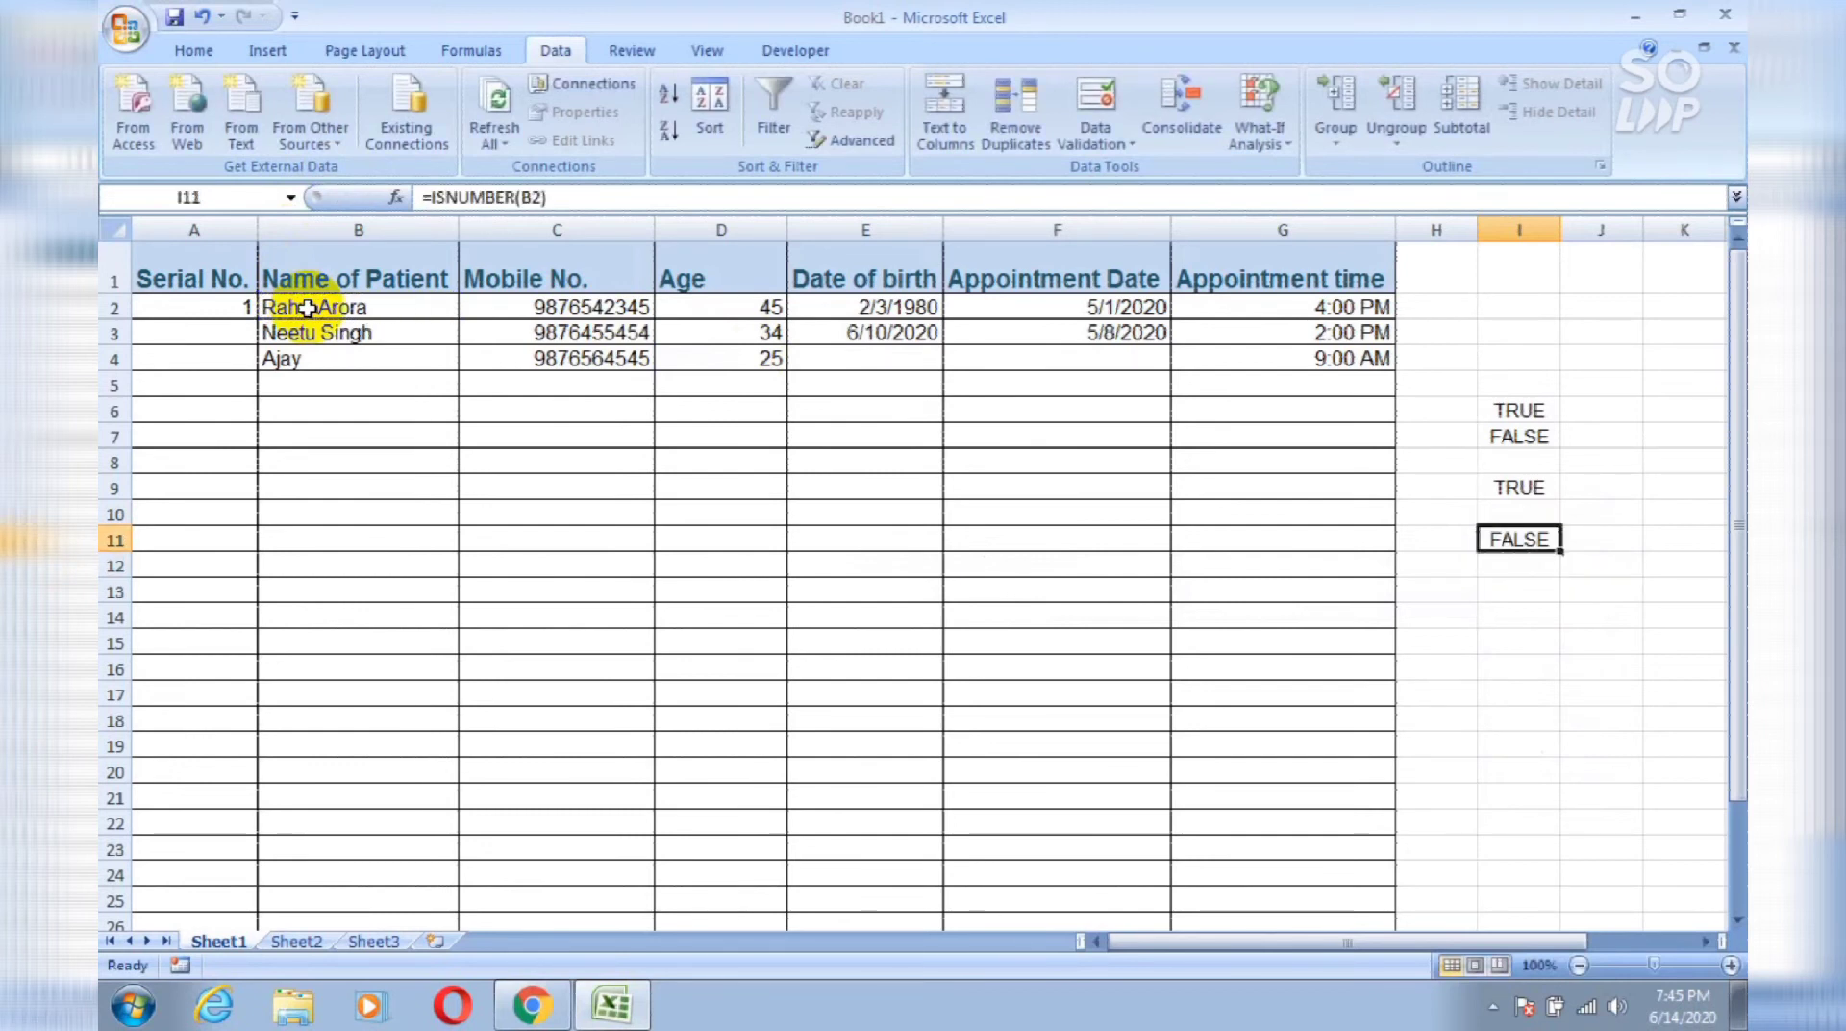
key("Up")
key("Up")
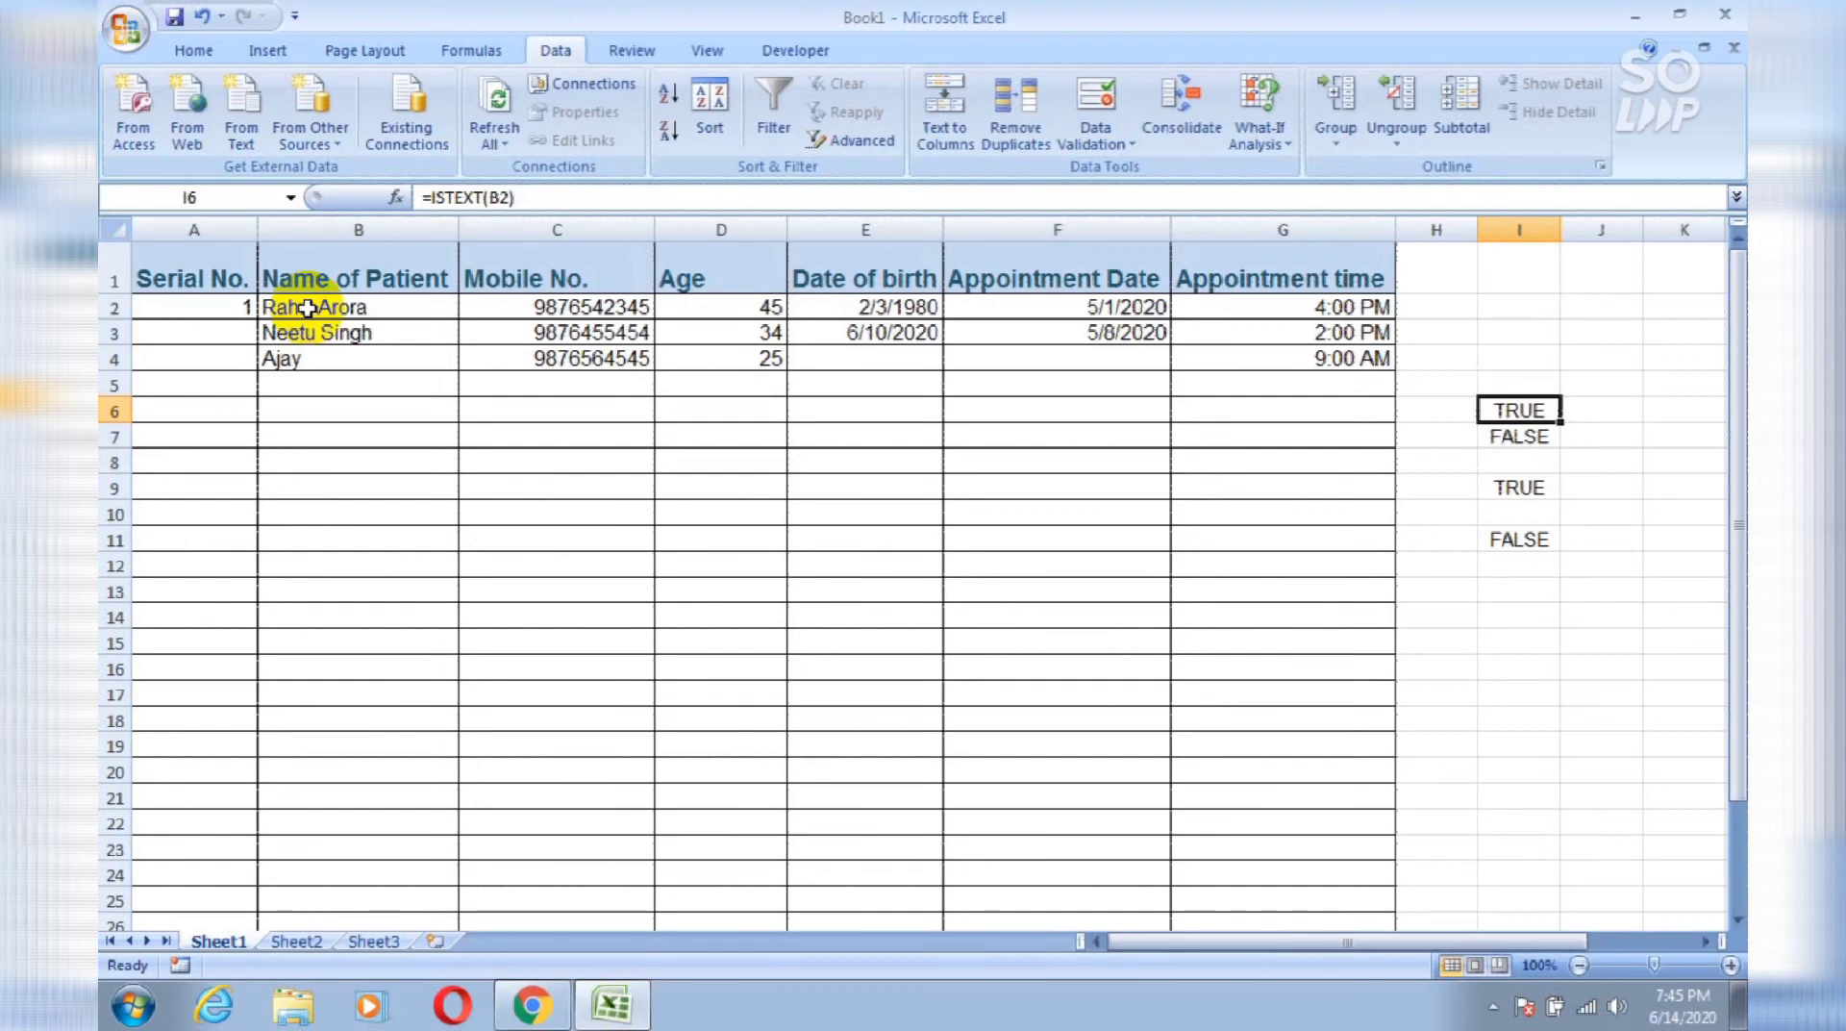
left_click(270, 658)
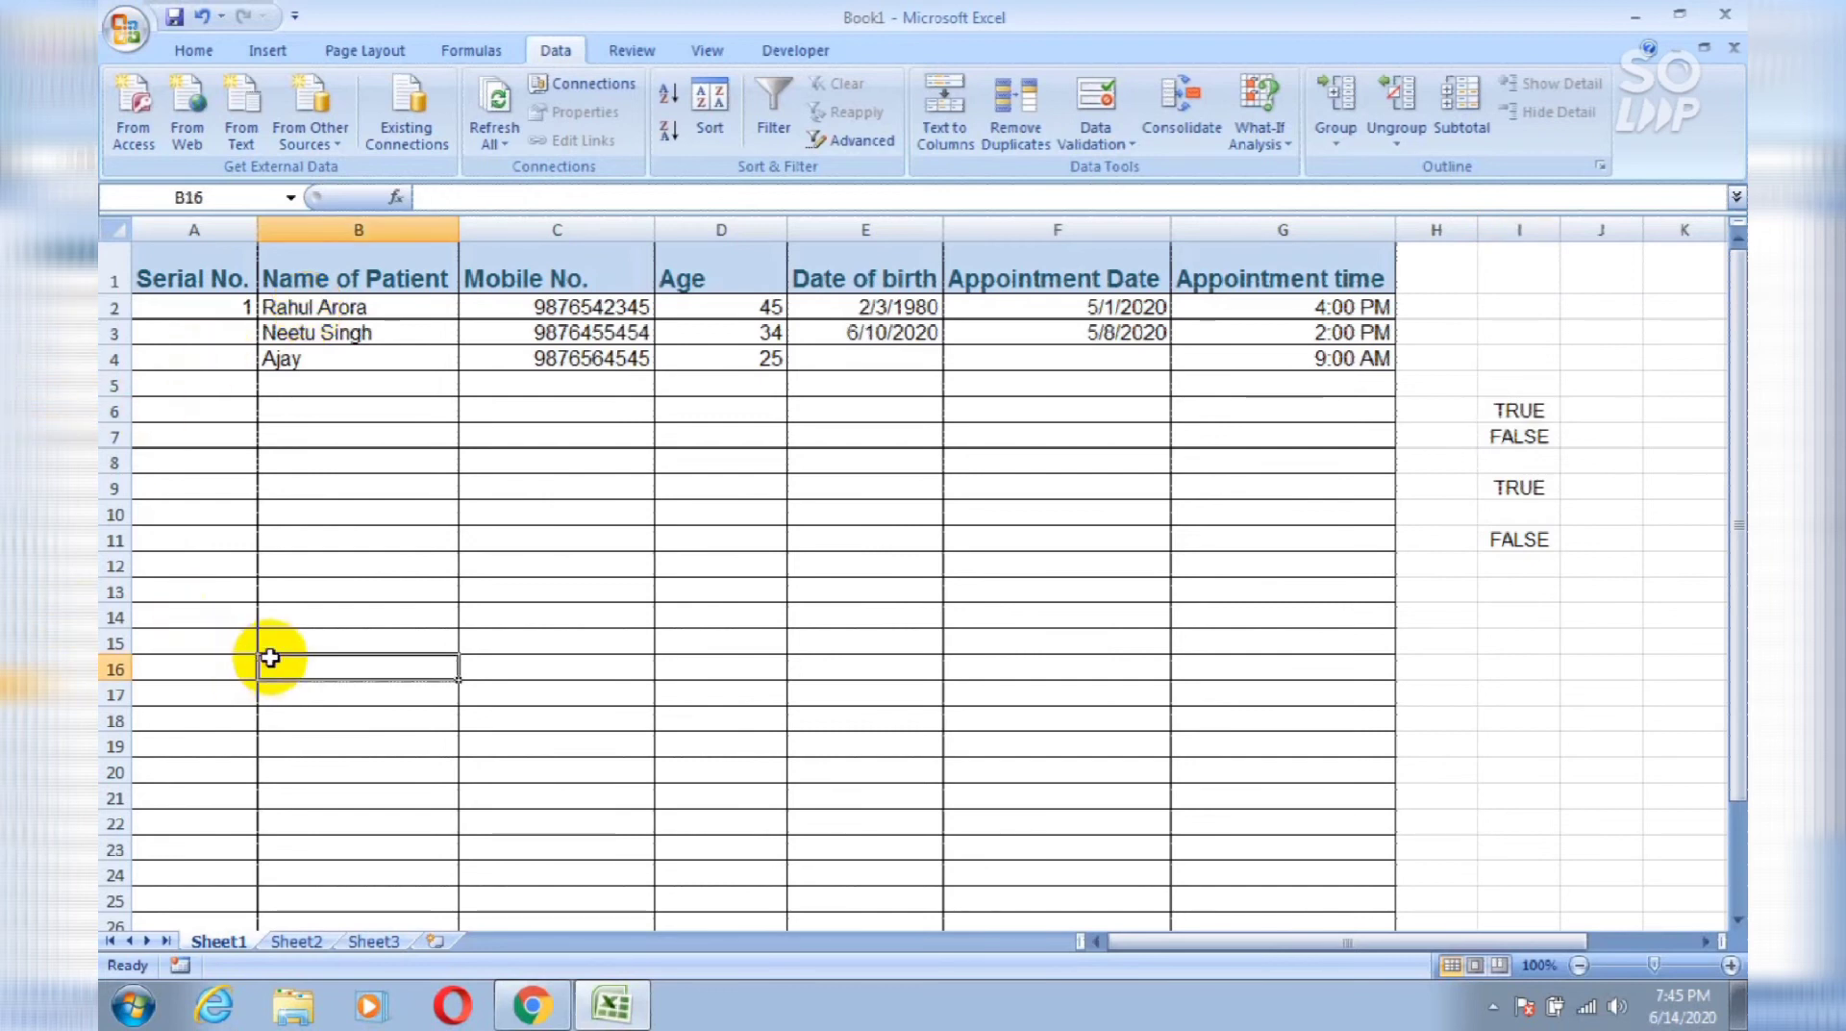
Step: On Sheet2, delete the title row 1 of the customer table
left_click(297, 939)
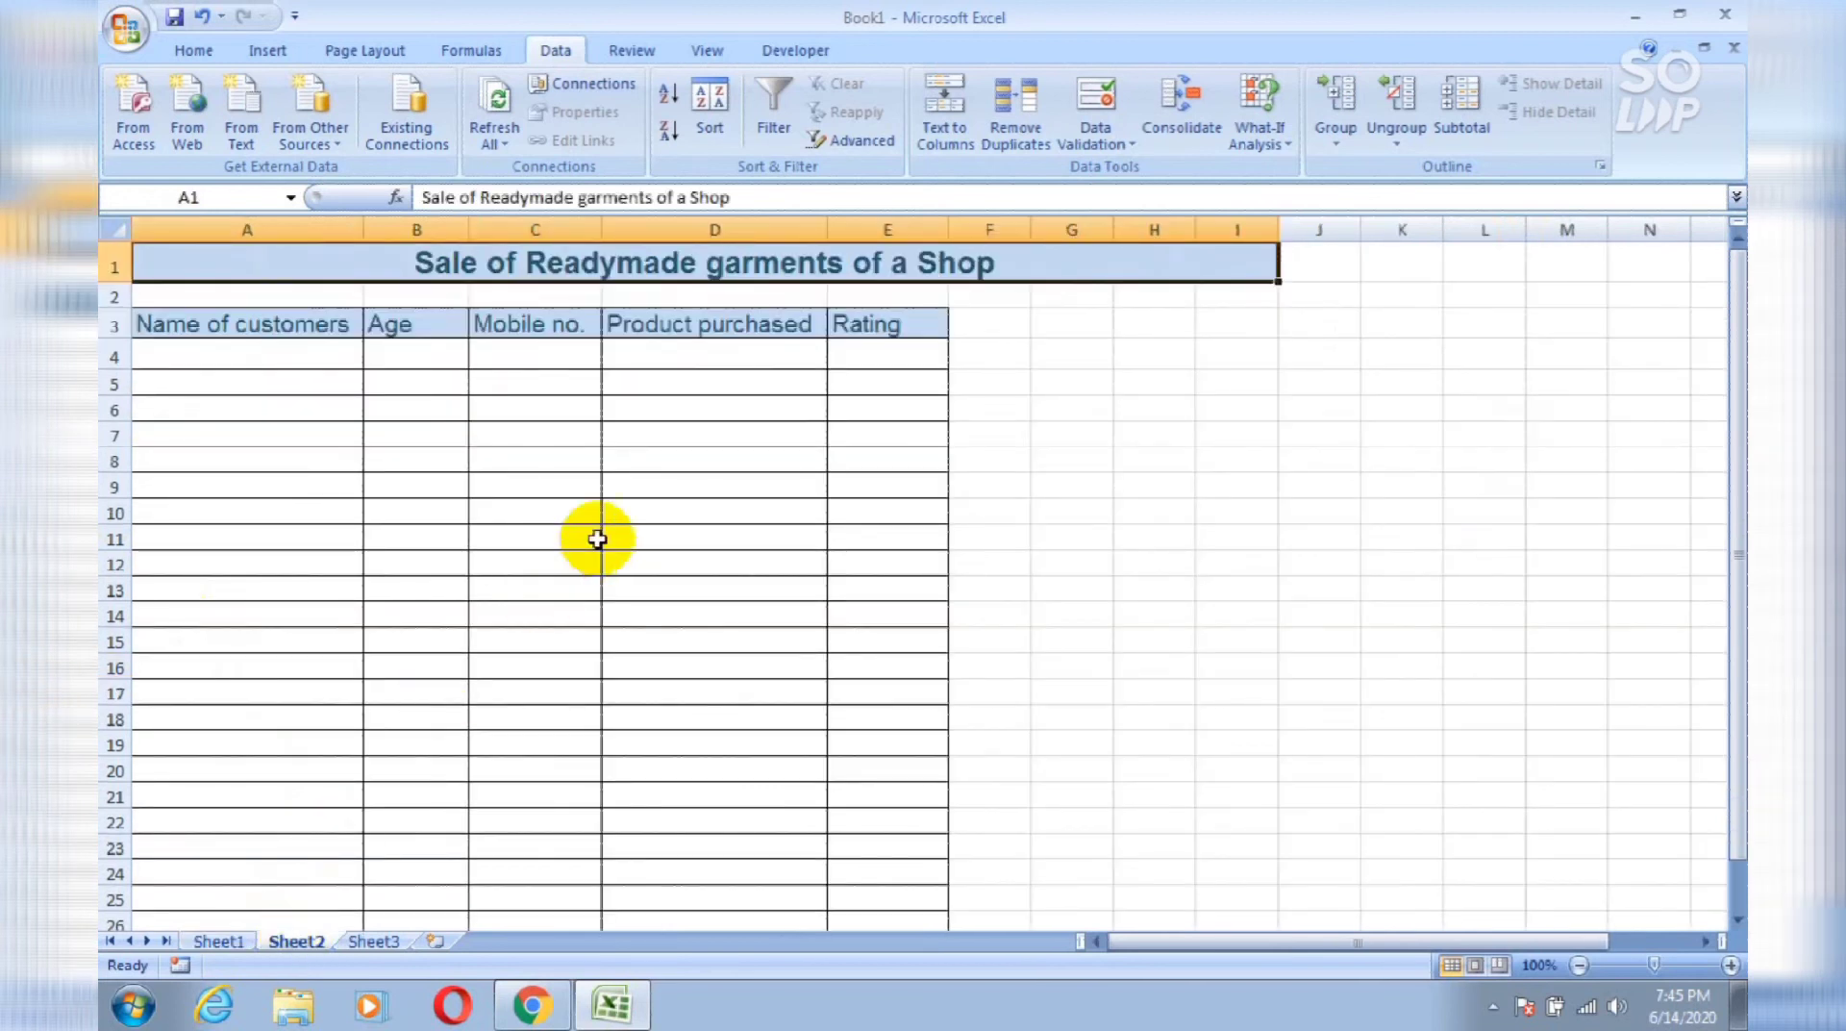
left_click(109, 268)
key("ctrl+minus")
Step: Insert a new column B before Age and head it State in B2
left_click(391, 227)
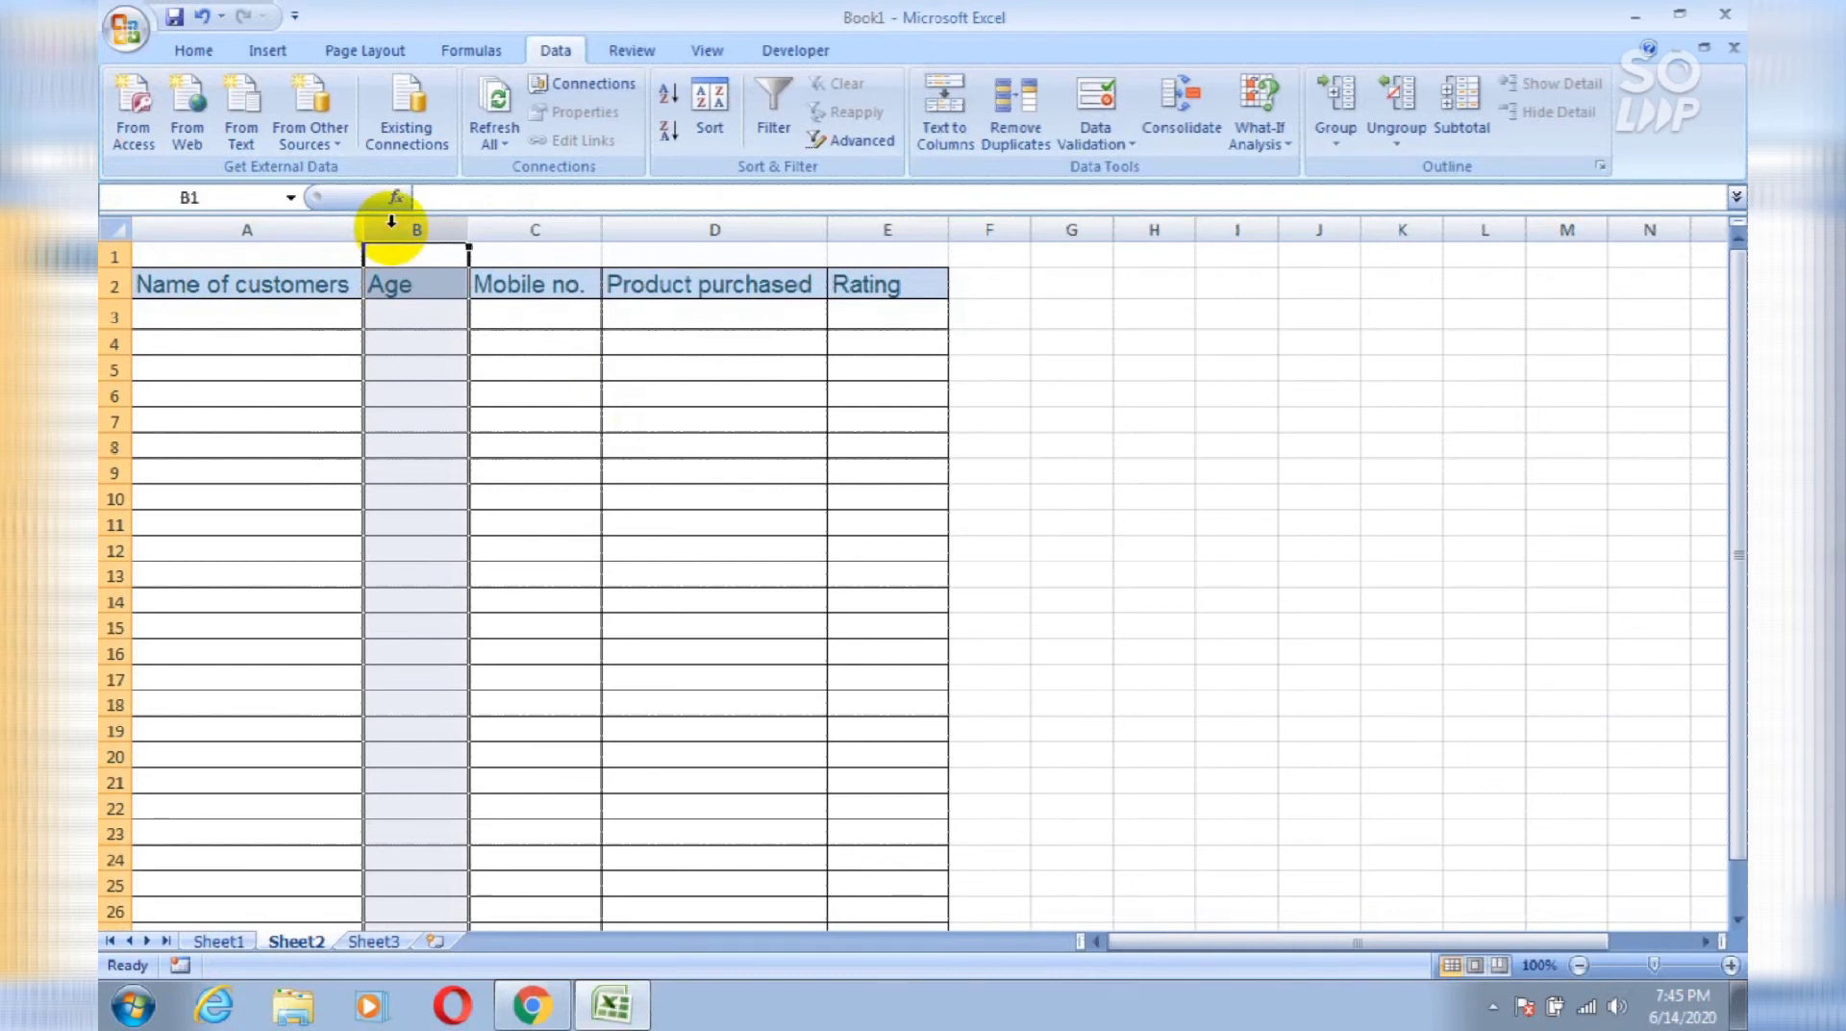
key("ctrl+plus")
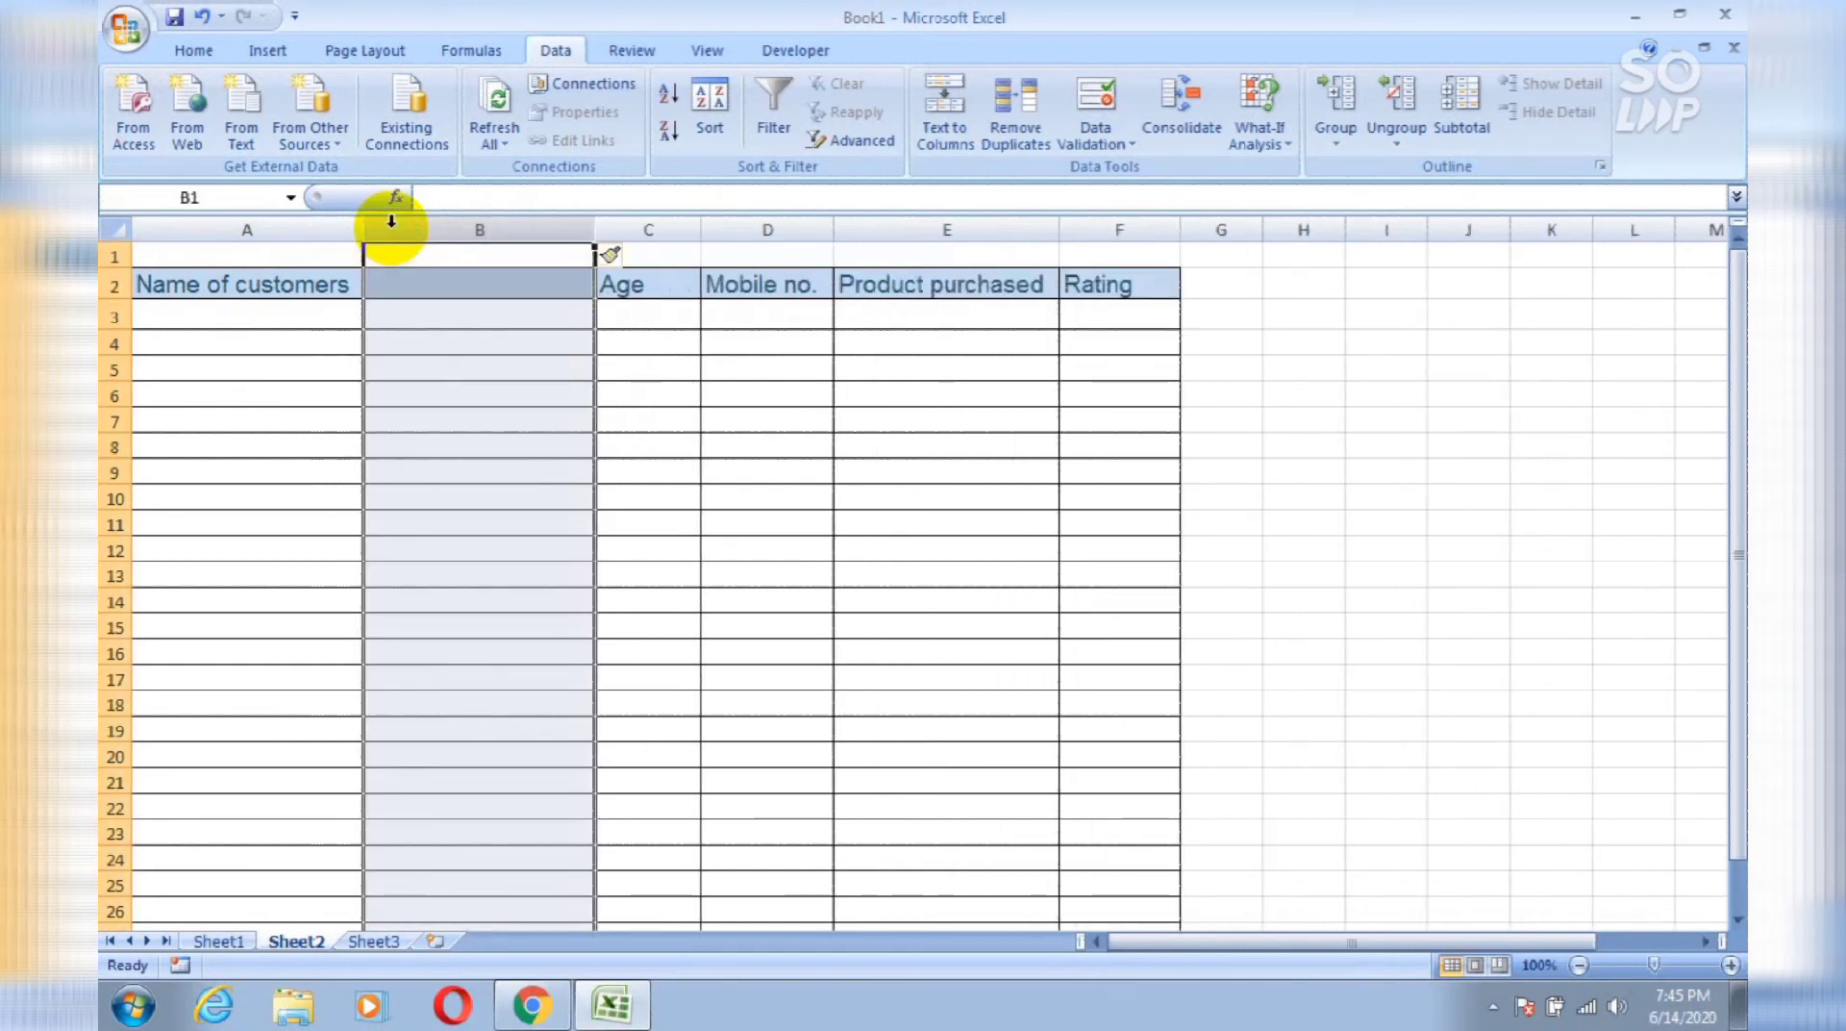
key("Down")
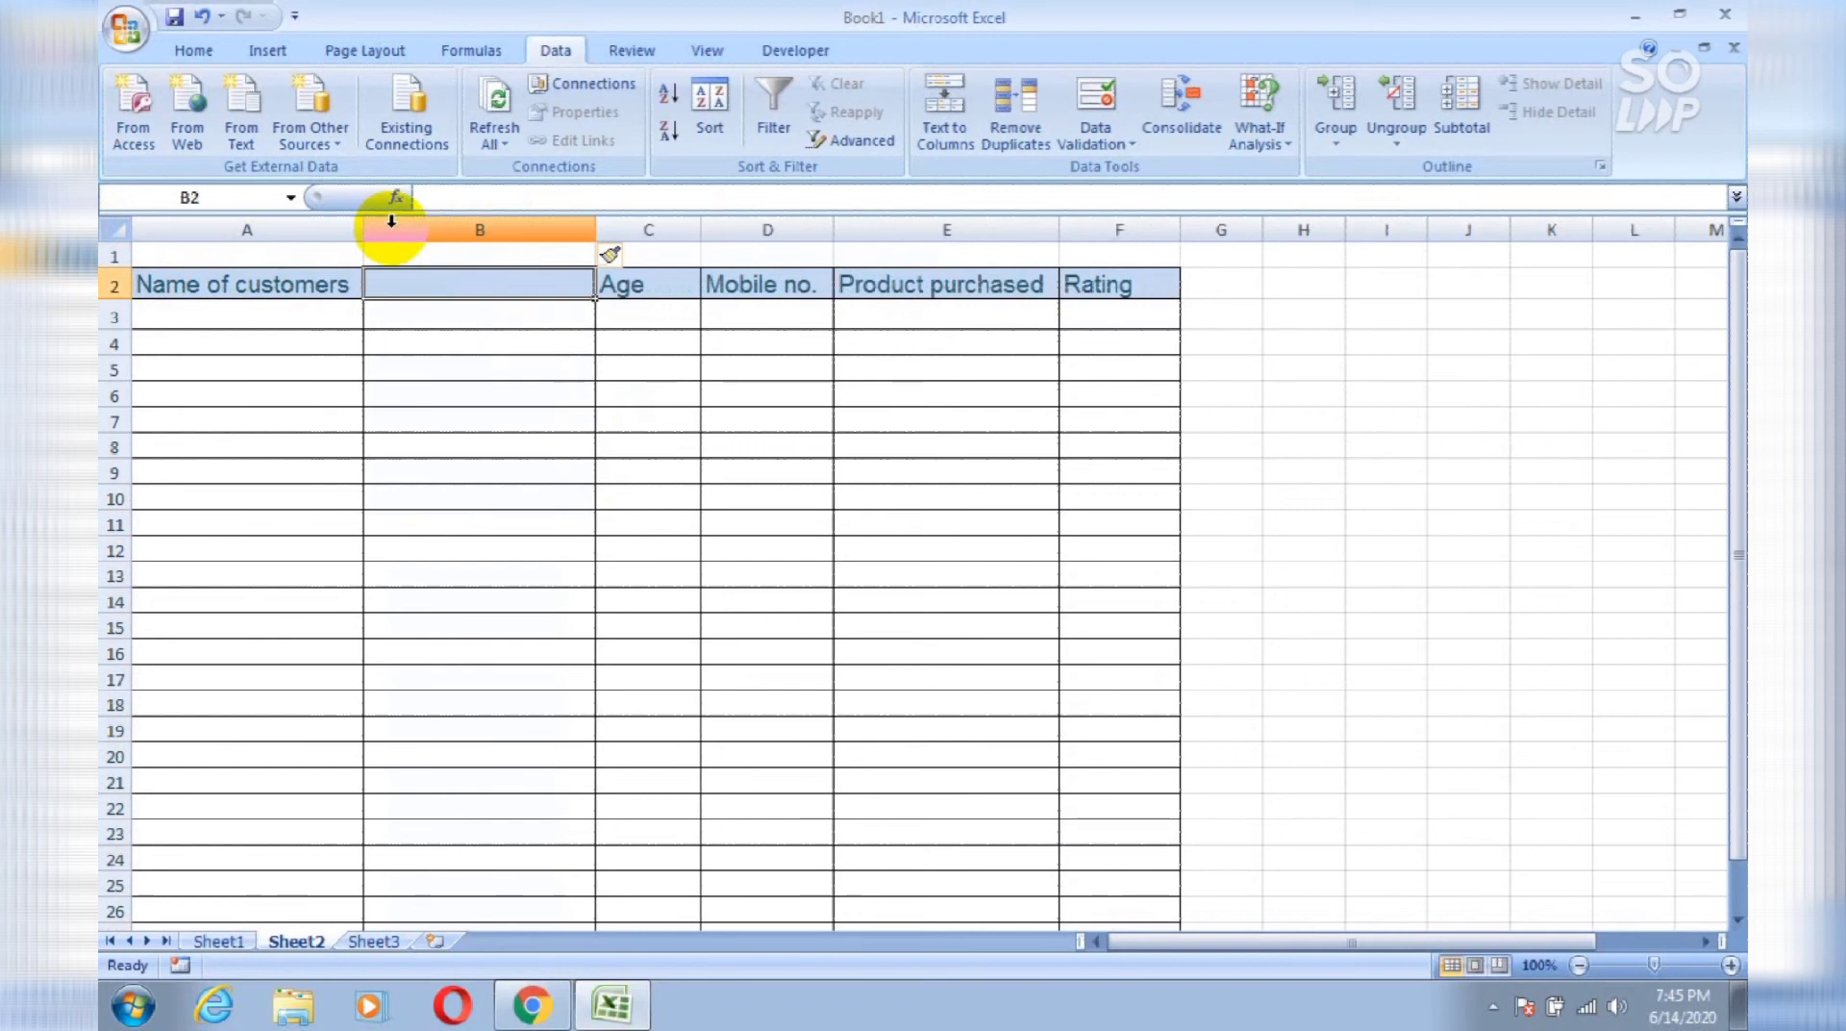
type("s")
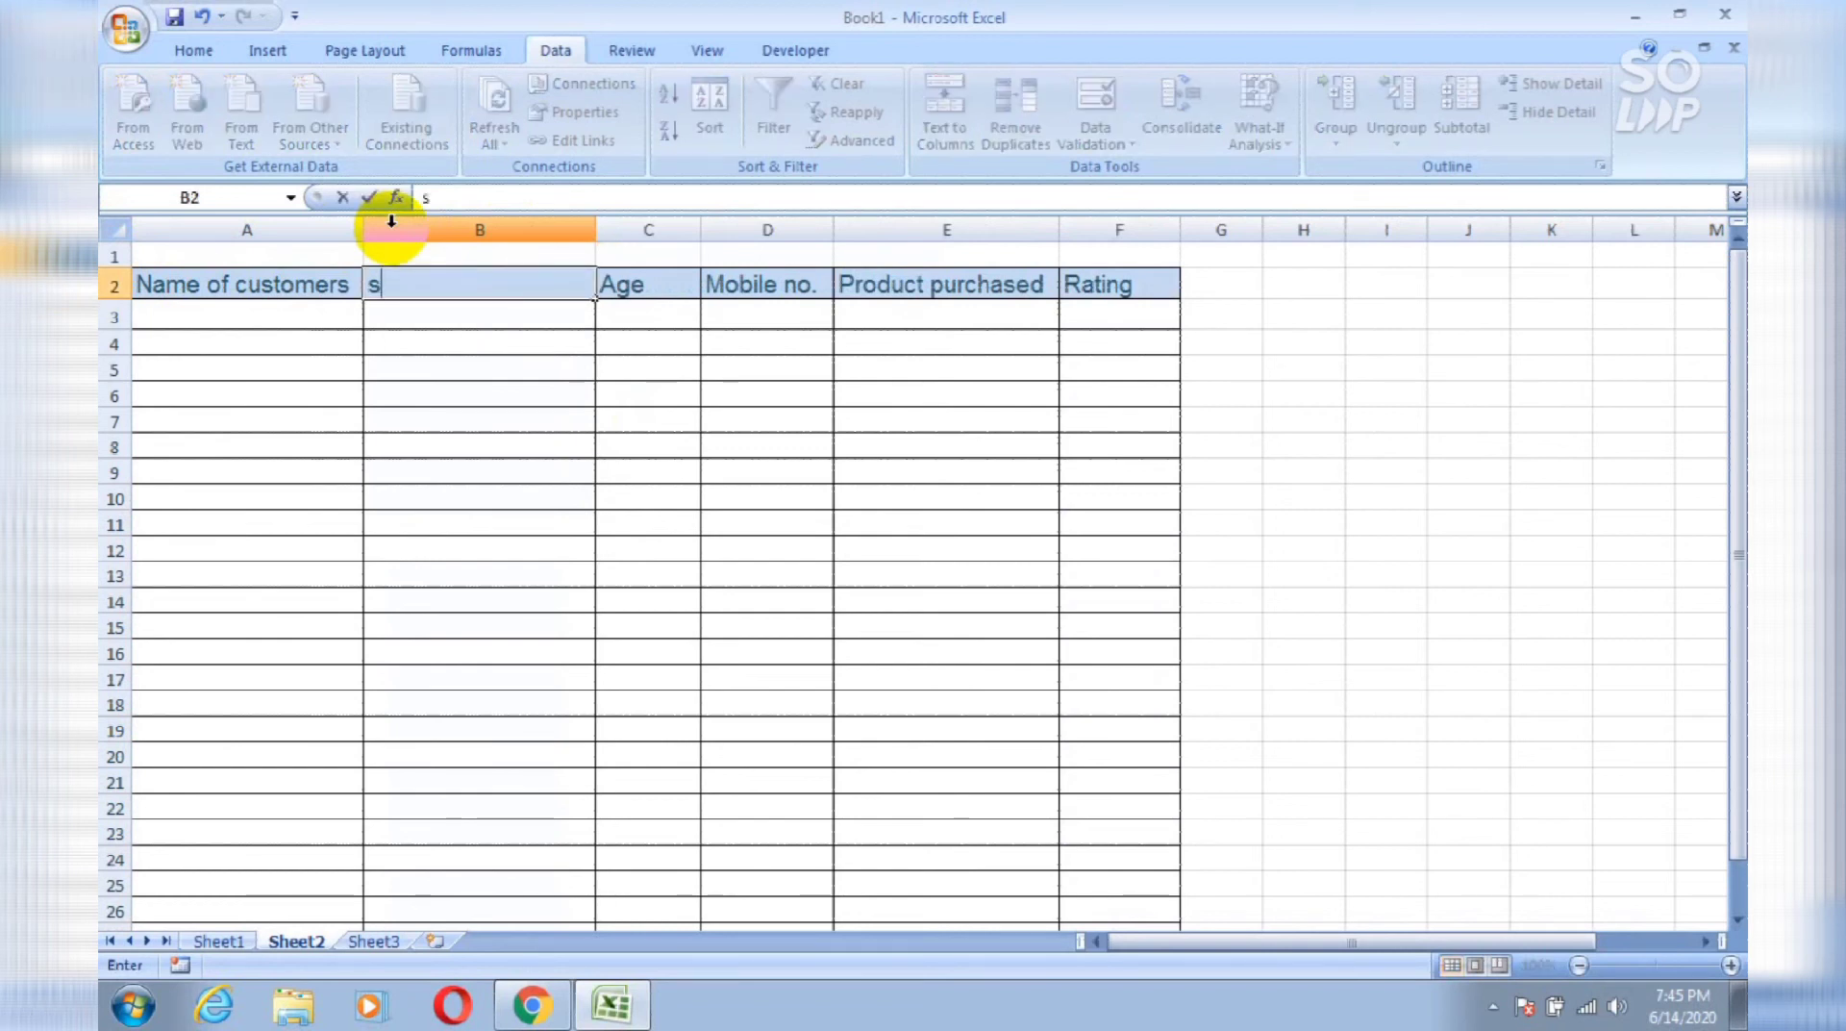
key("BackSpace")
type("State")
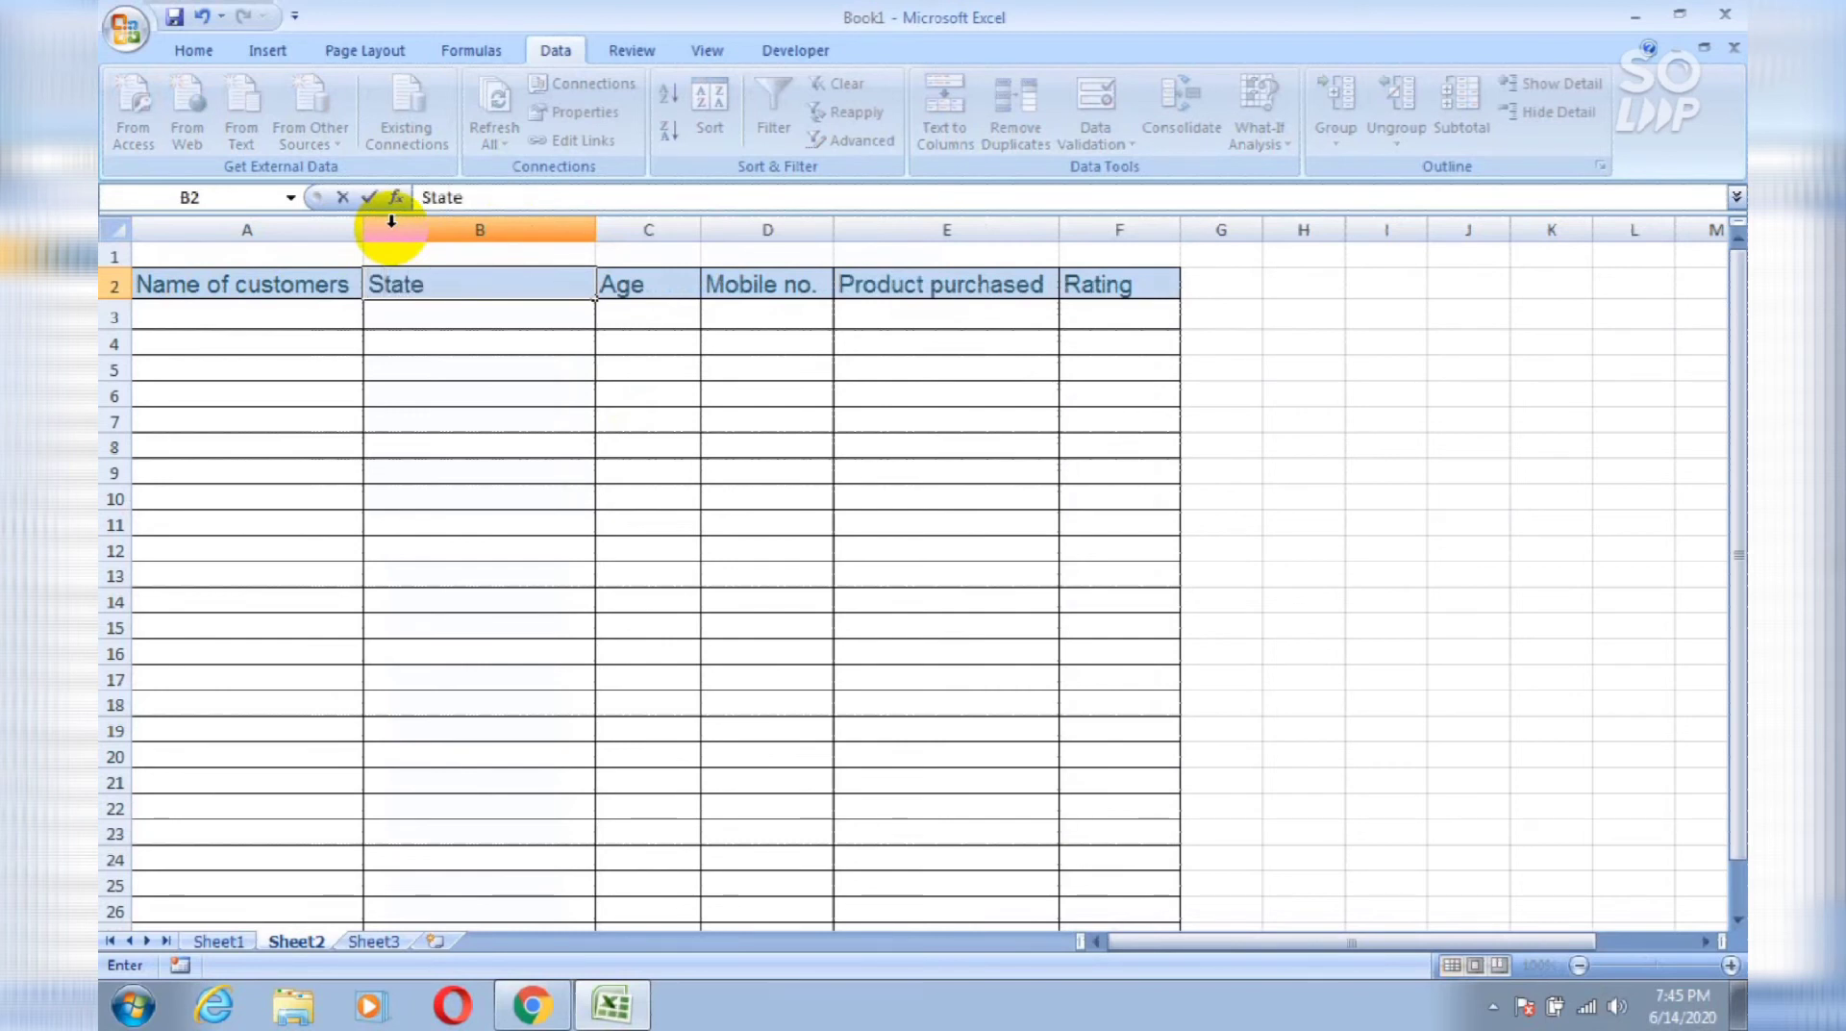
key("Right")
key("Right")
key("Right")
key("Right")
key("Right")
key("Right")
key("Right")
key("Right")
Step: Enter Delhi, Mumbai and Haryana in J4:J6
key("Down")
key("Down")
type("Delhi")
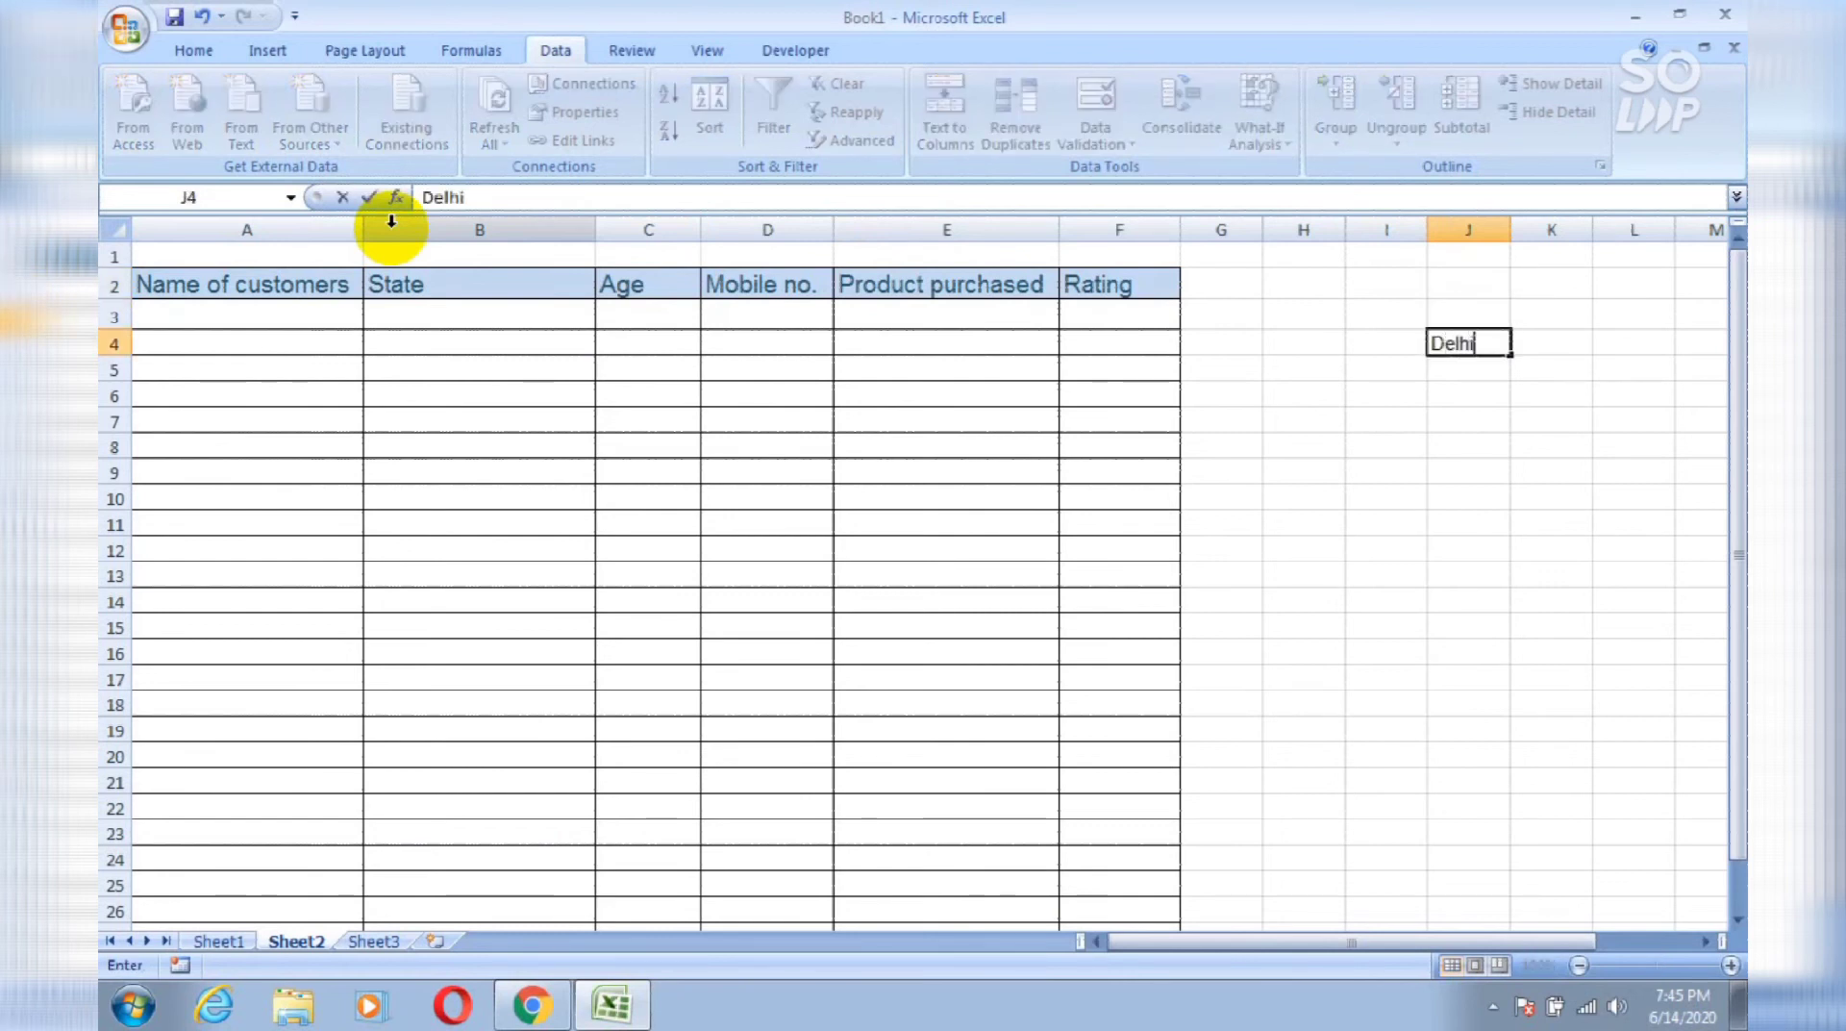
key("Return")
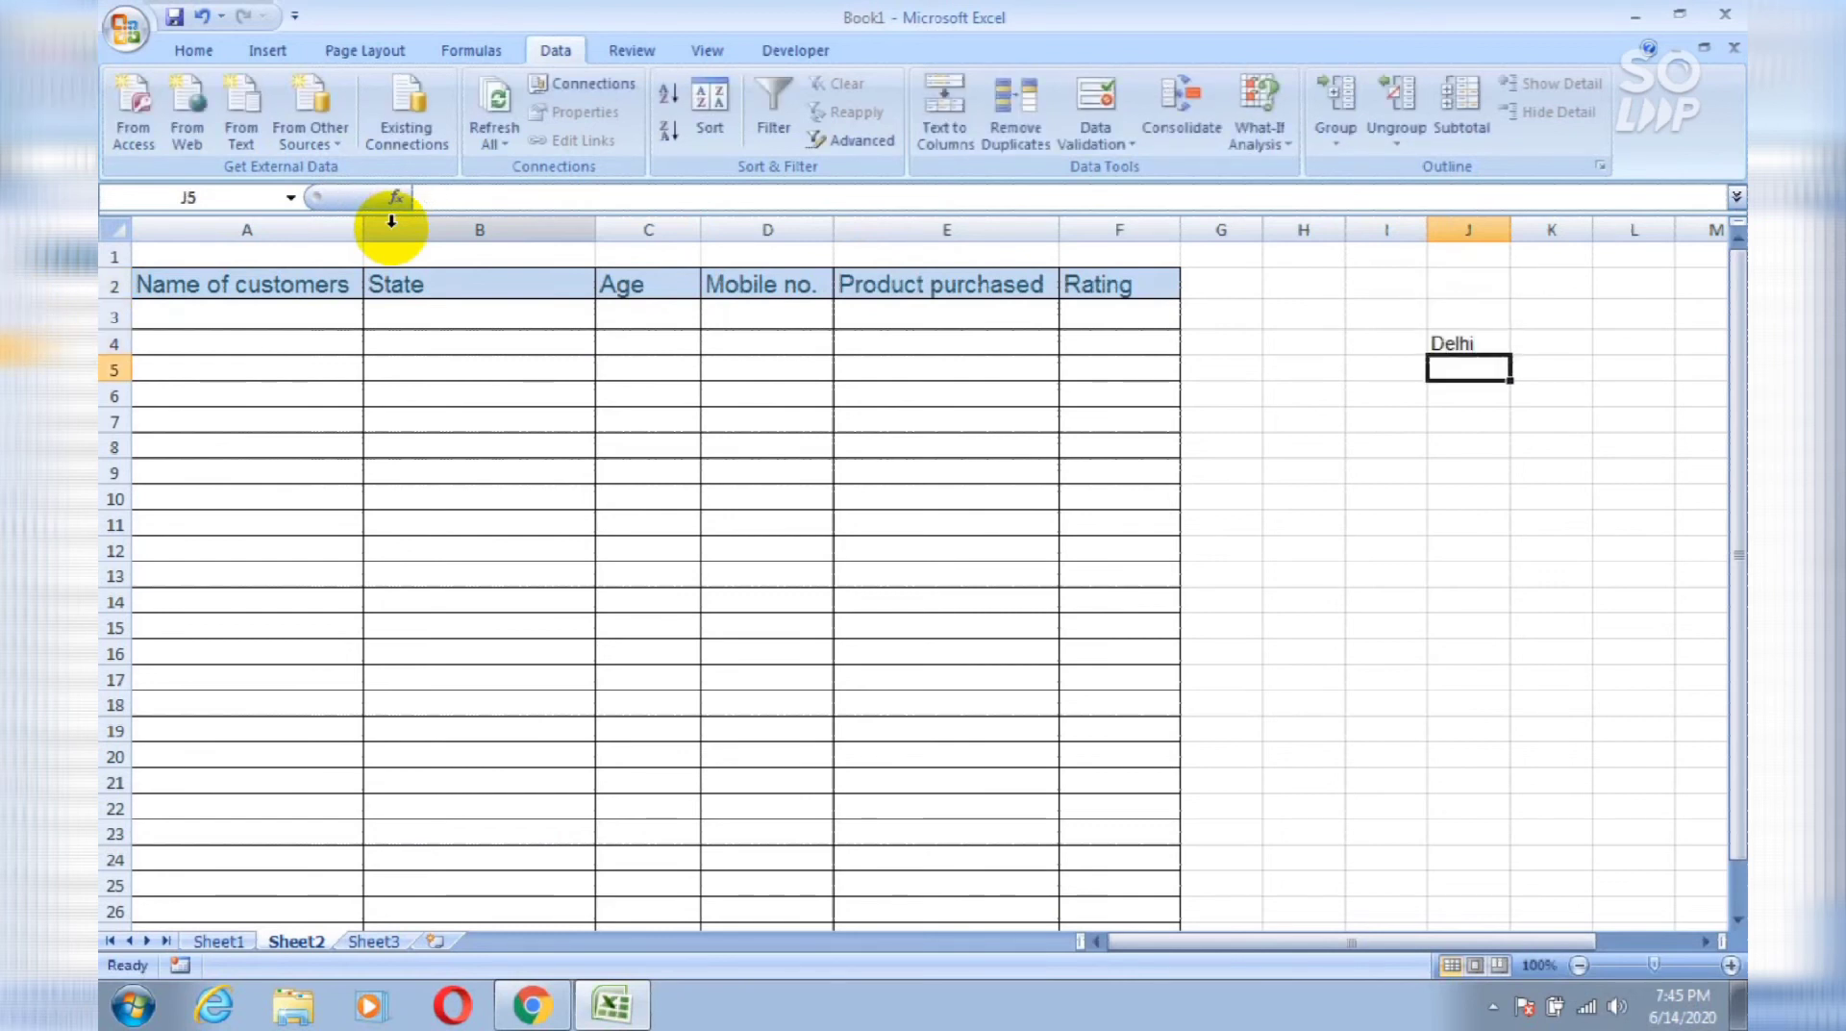
type("Mumbau")
key("BackSpace")
type("i")
key("Return")
type("Har")
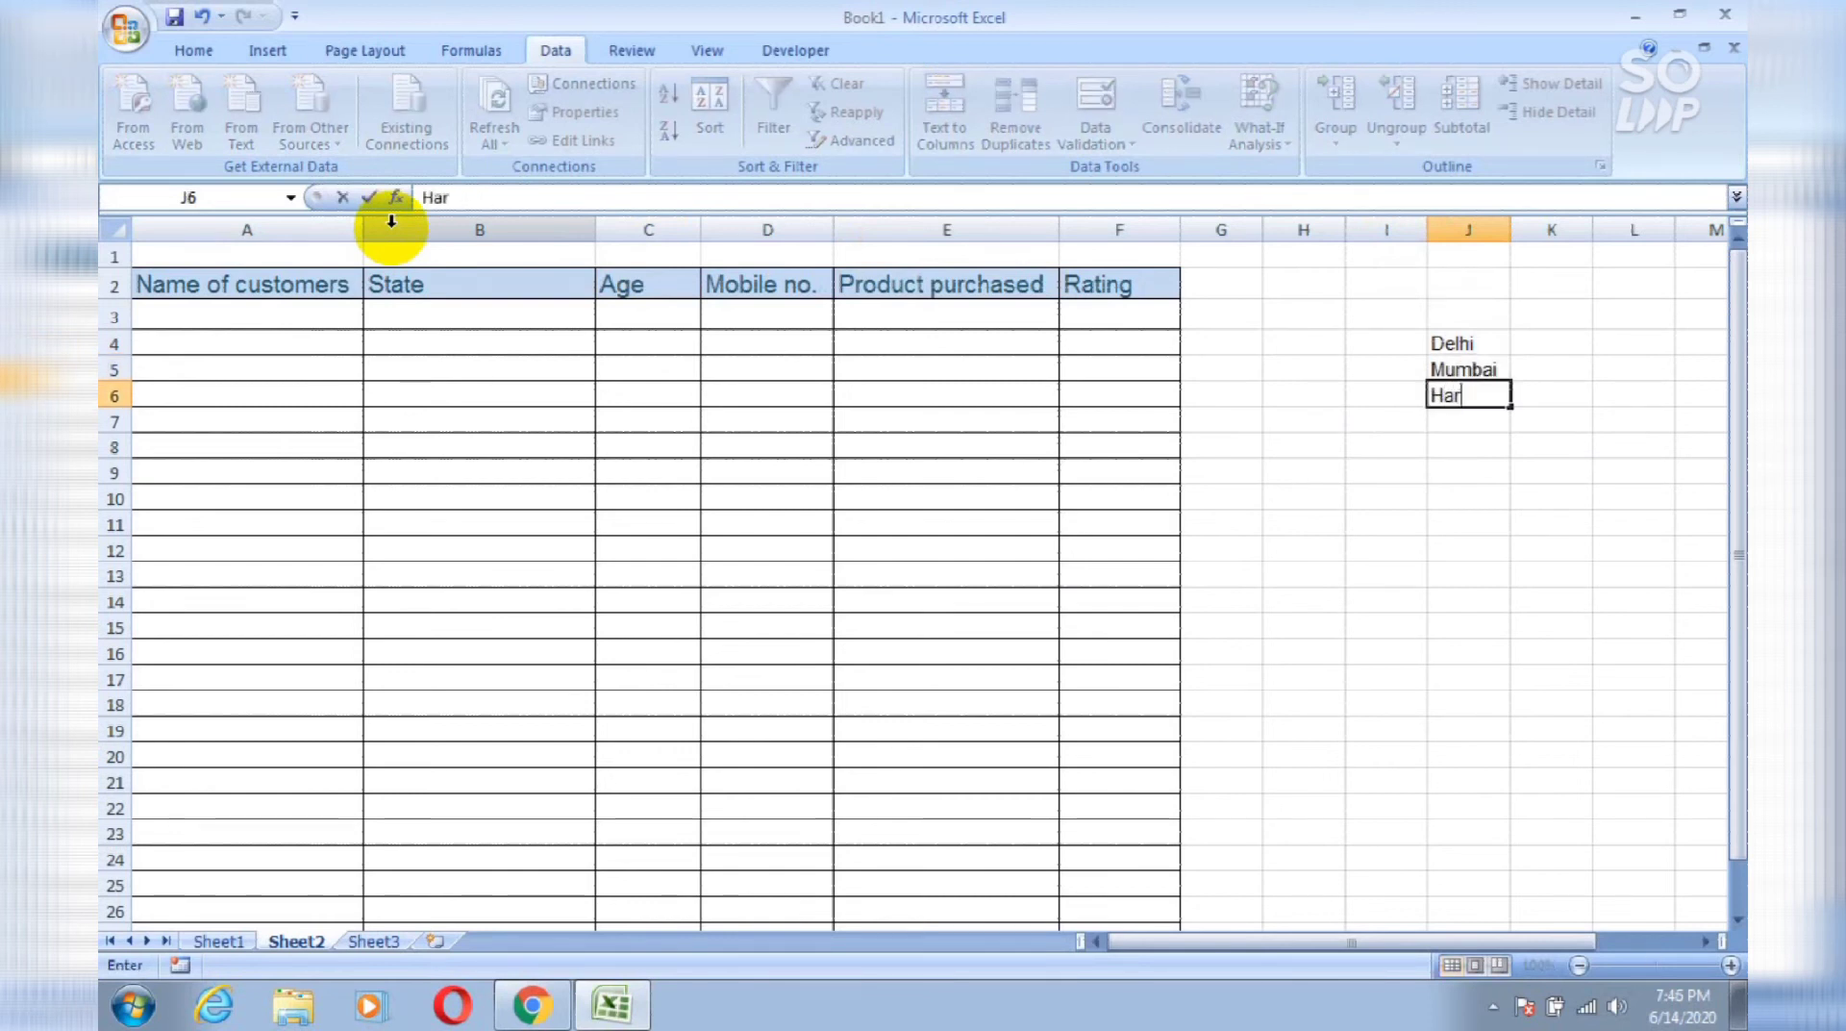
type("yana")
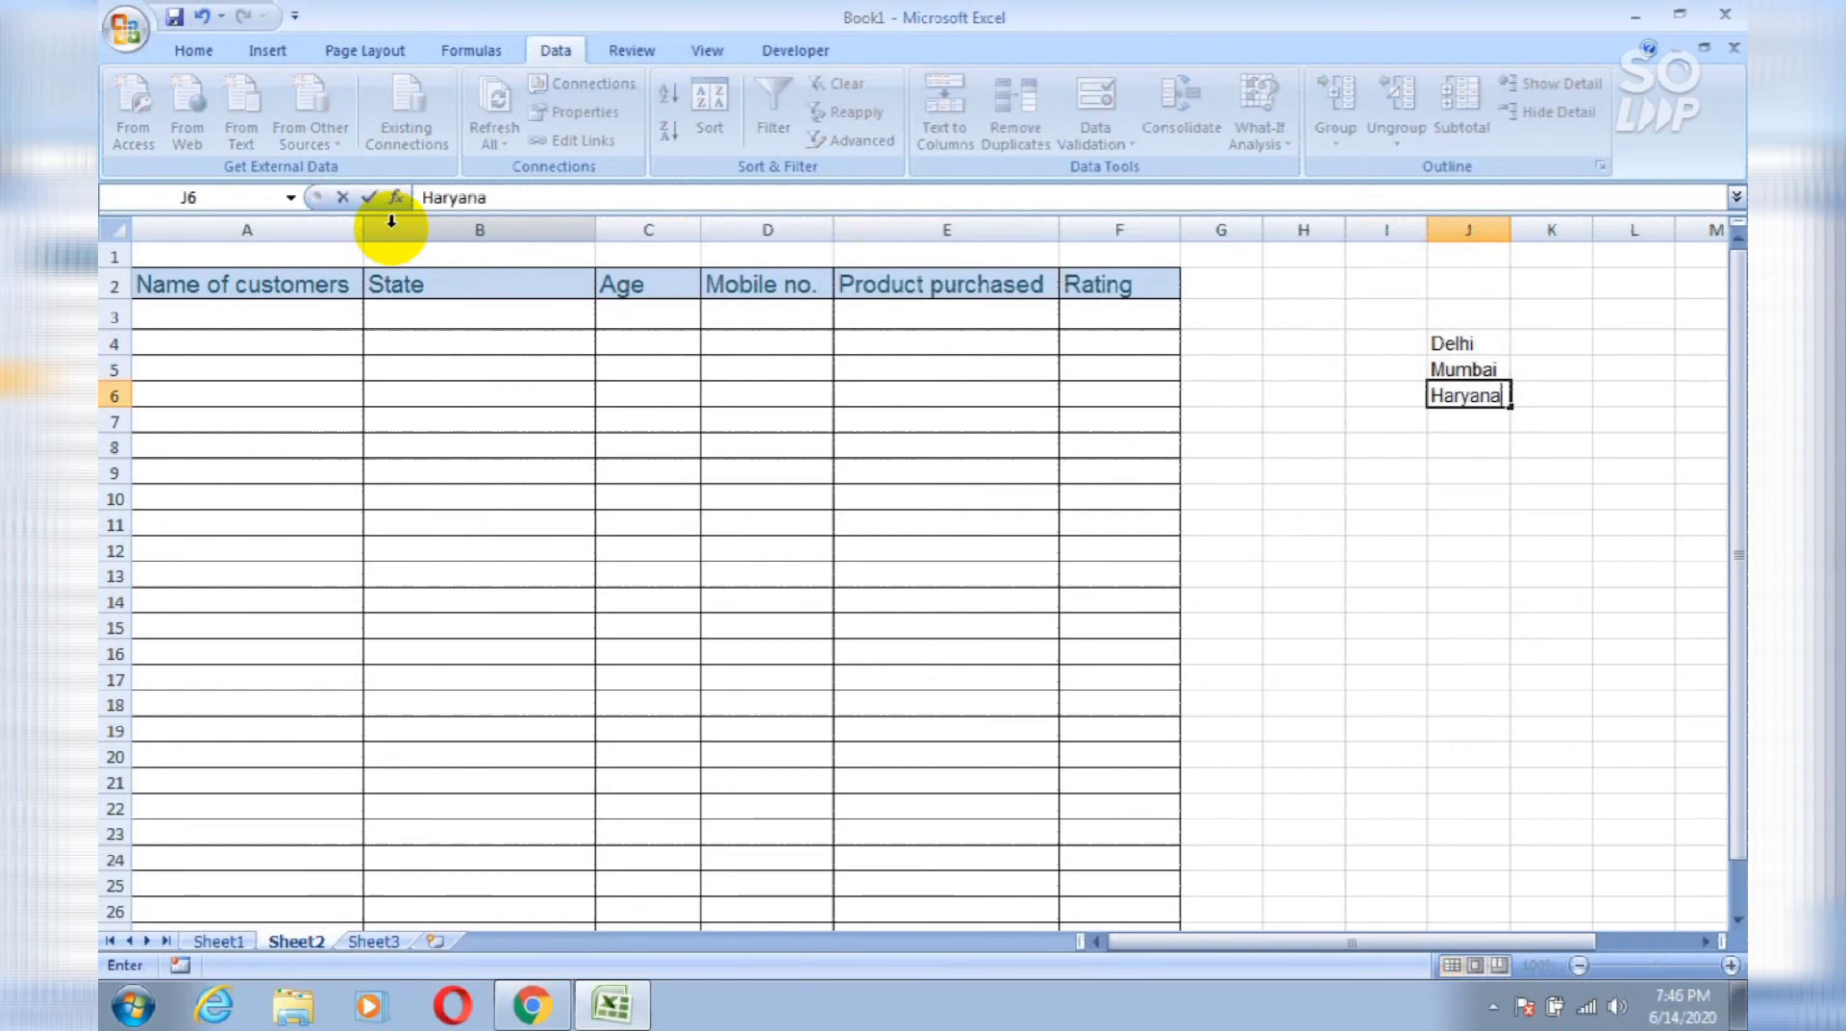
key("Return")
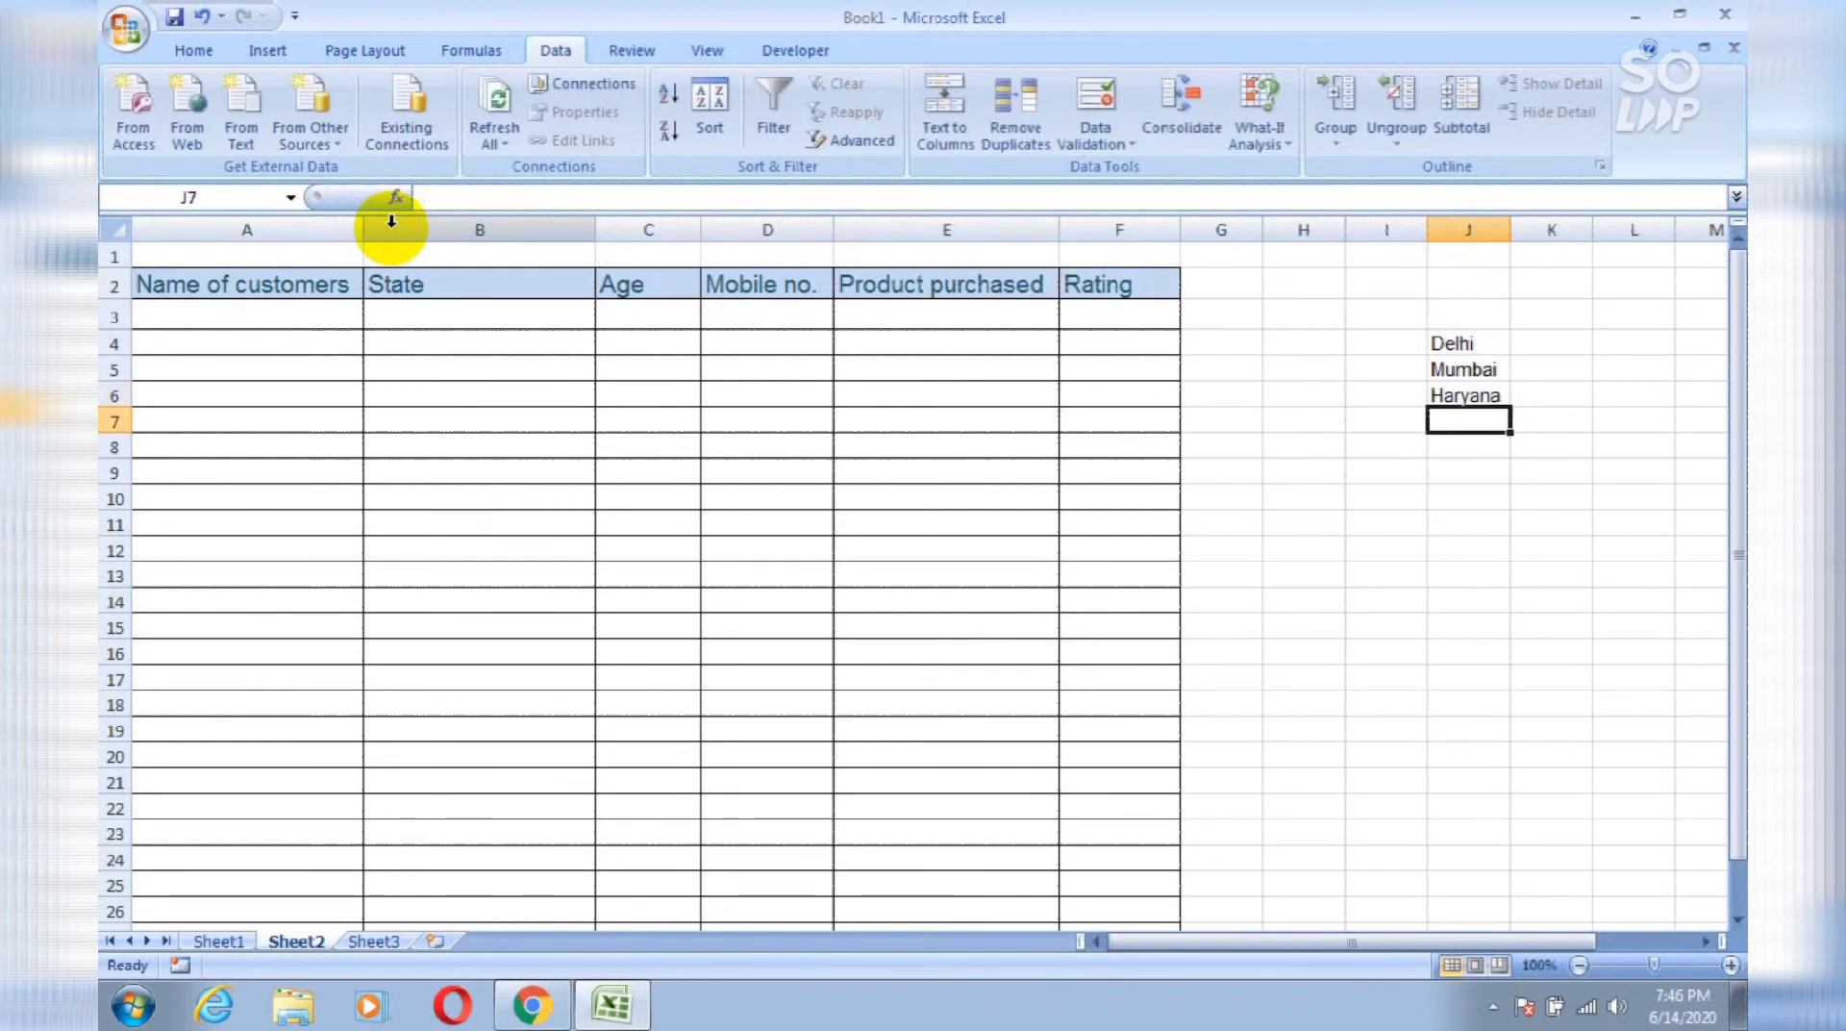
Step: Add Gurgaon in J7 and Noida in J8, then go to cell A3
type("g")
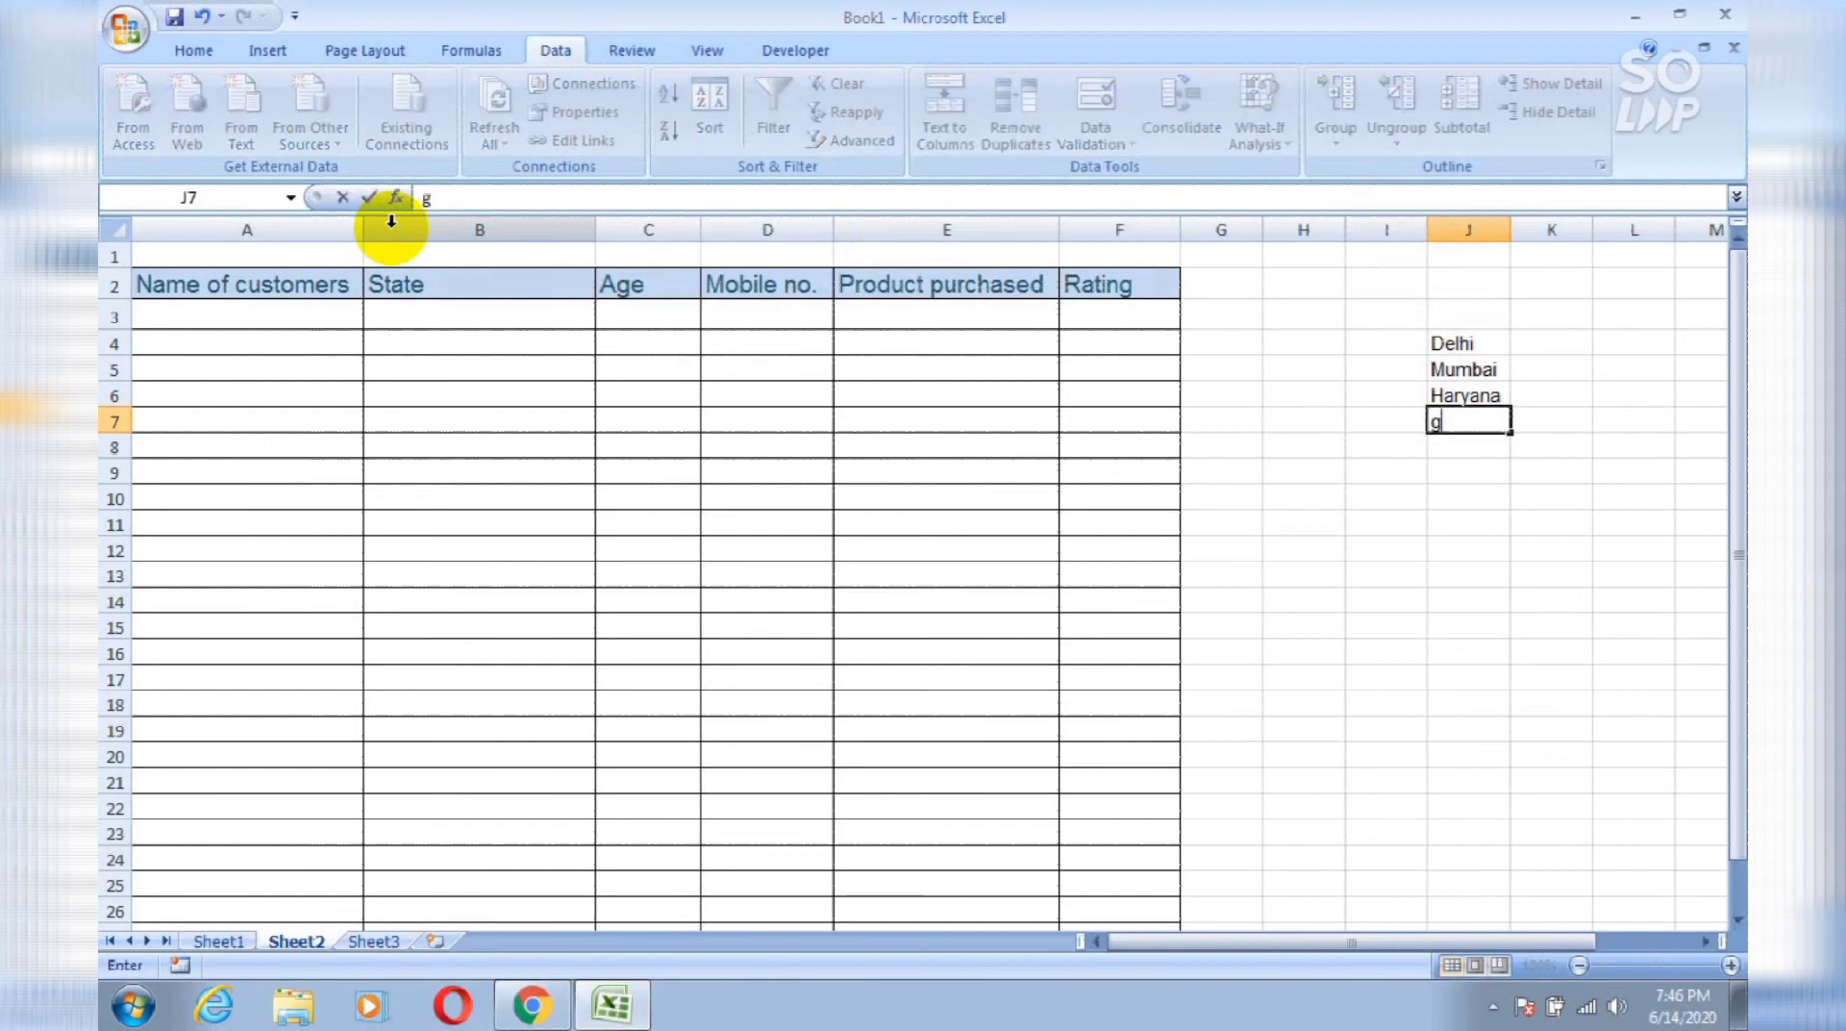
key("BackSpace")
type("Gurgaon")
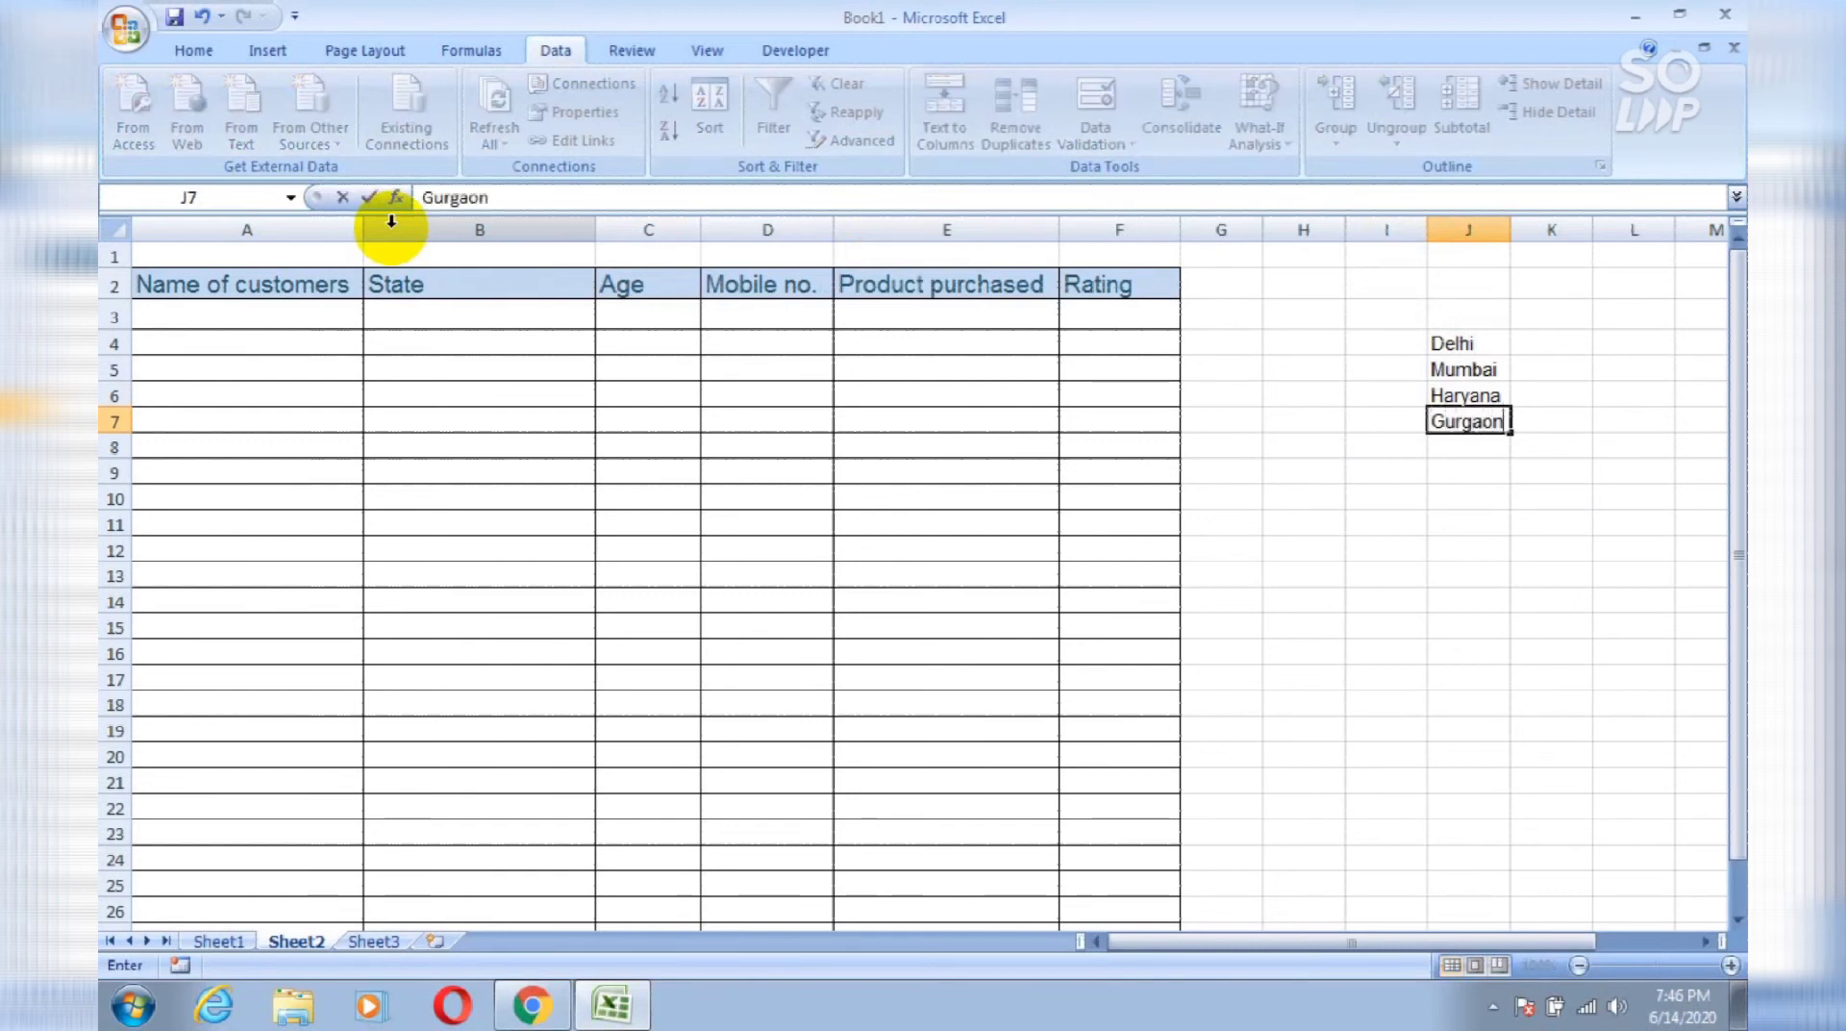
key("Return")
type("Noida")
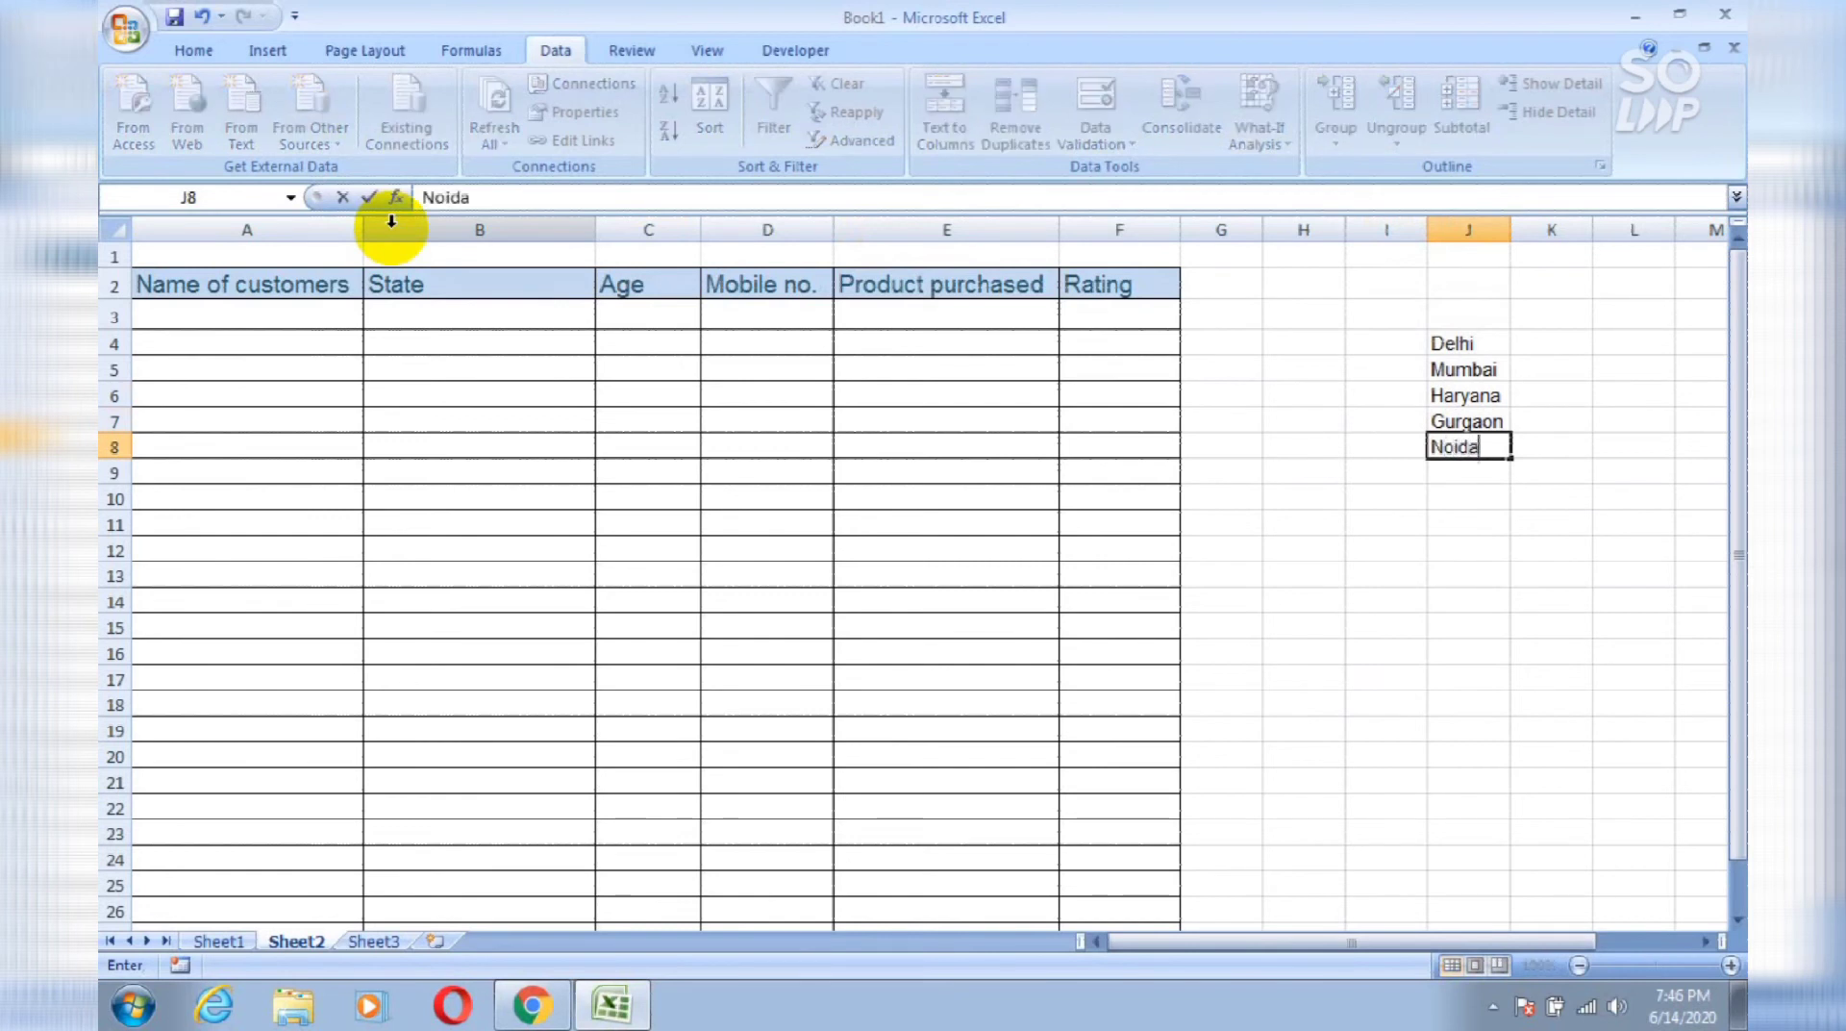
key("Return")
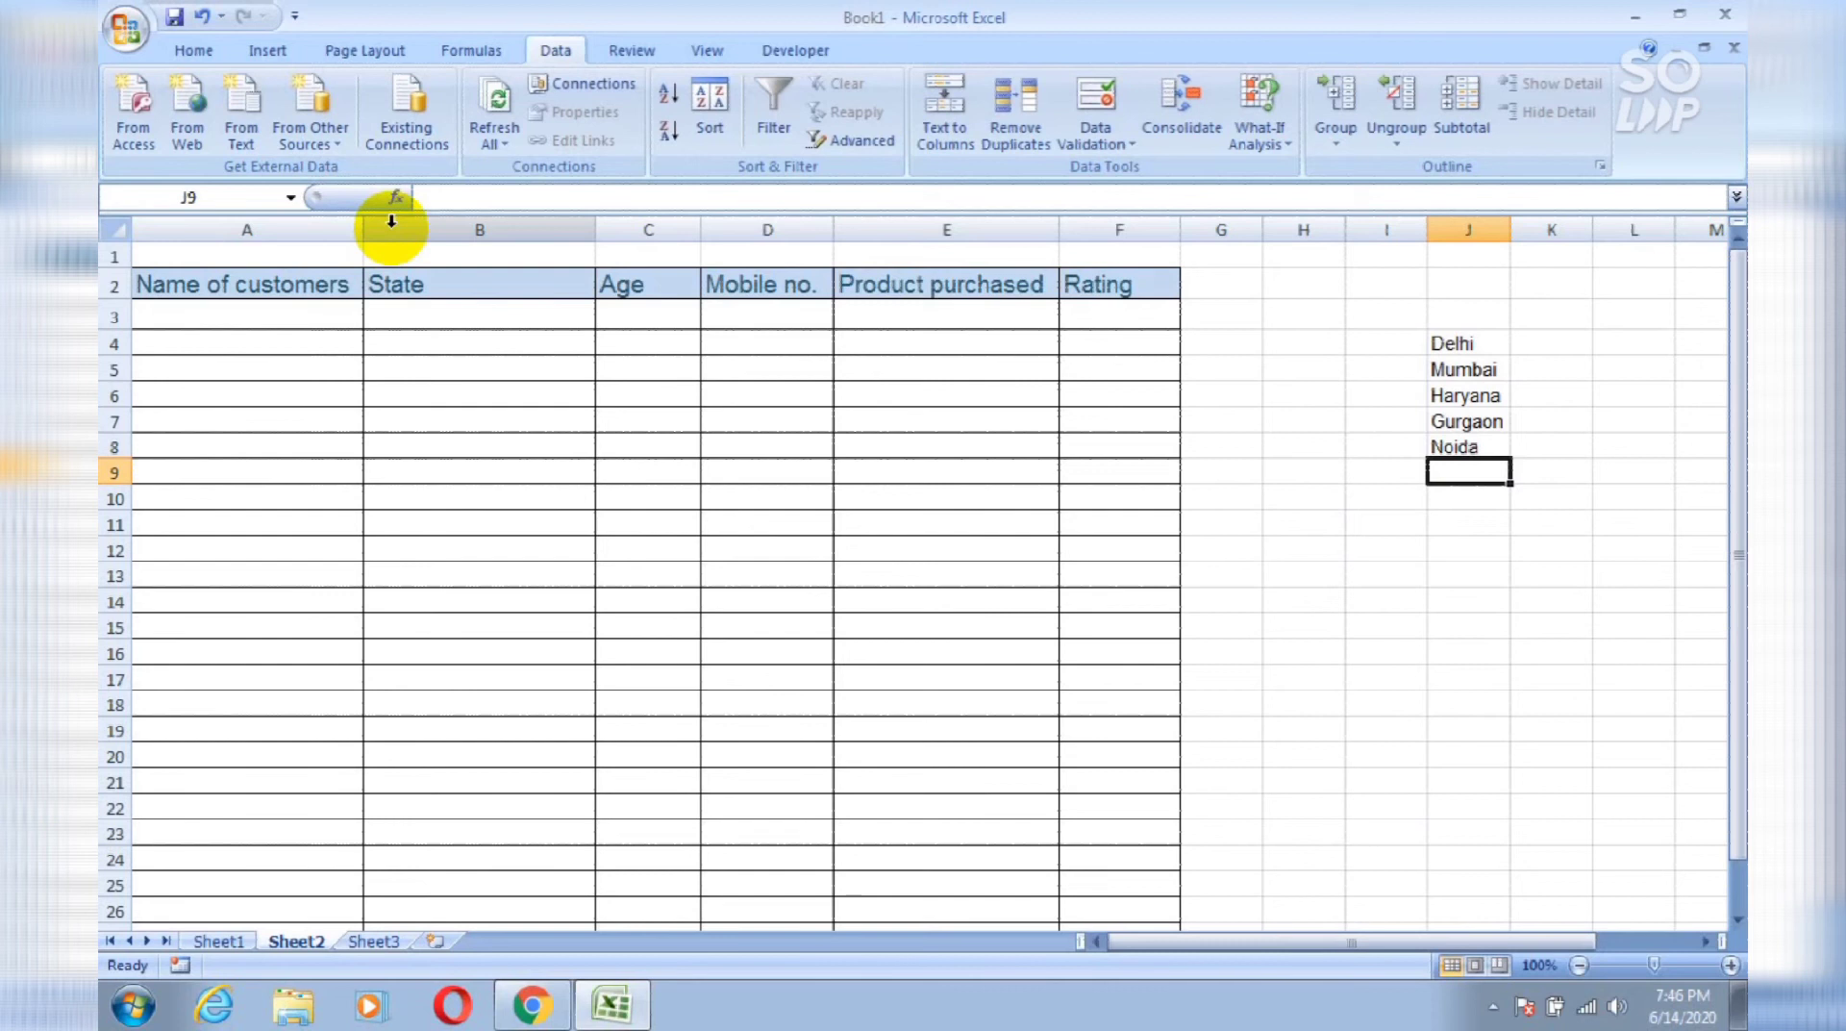
left_click(280, 314)
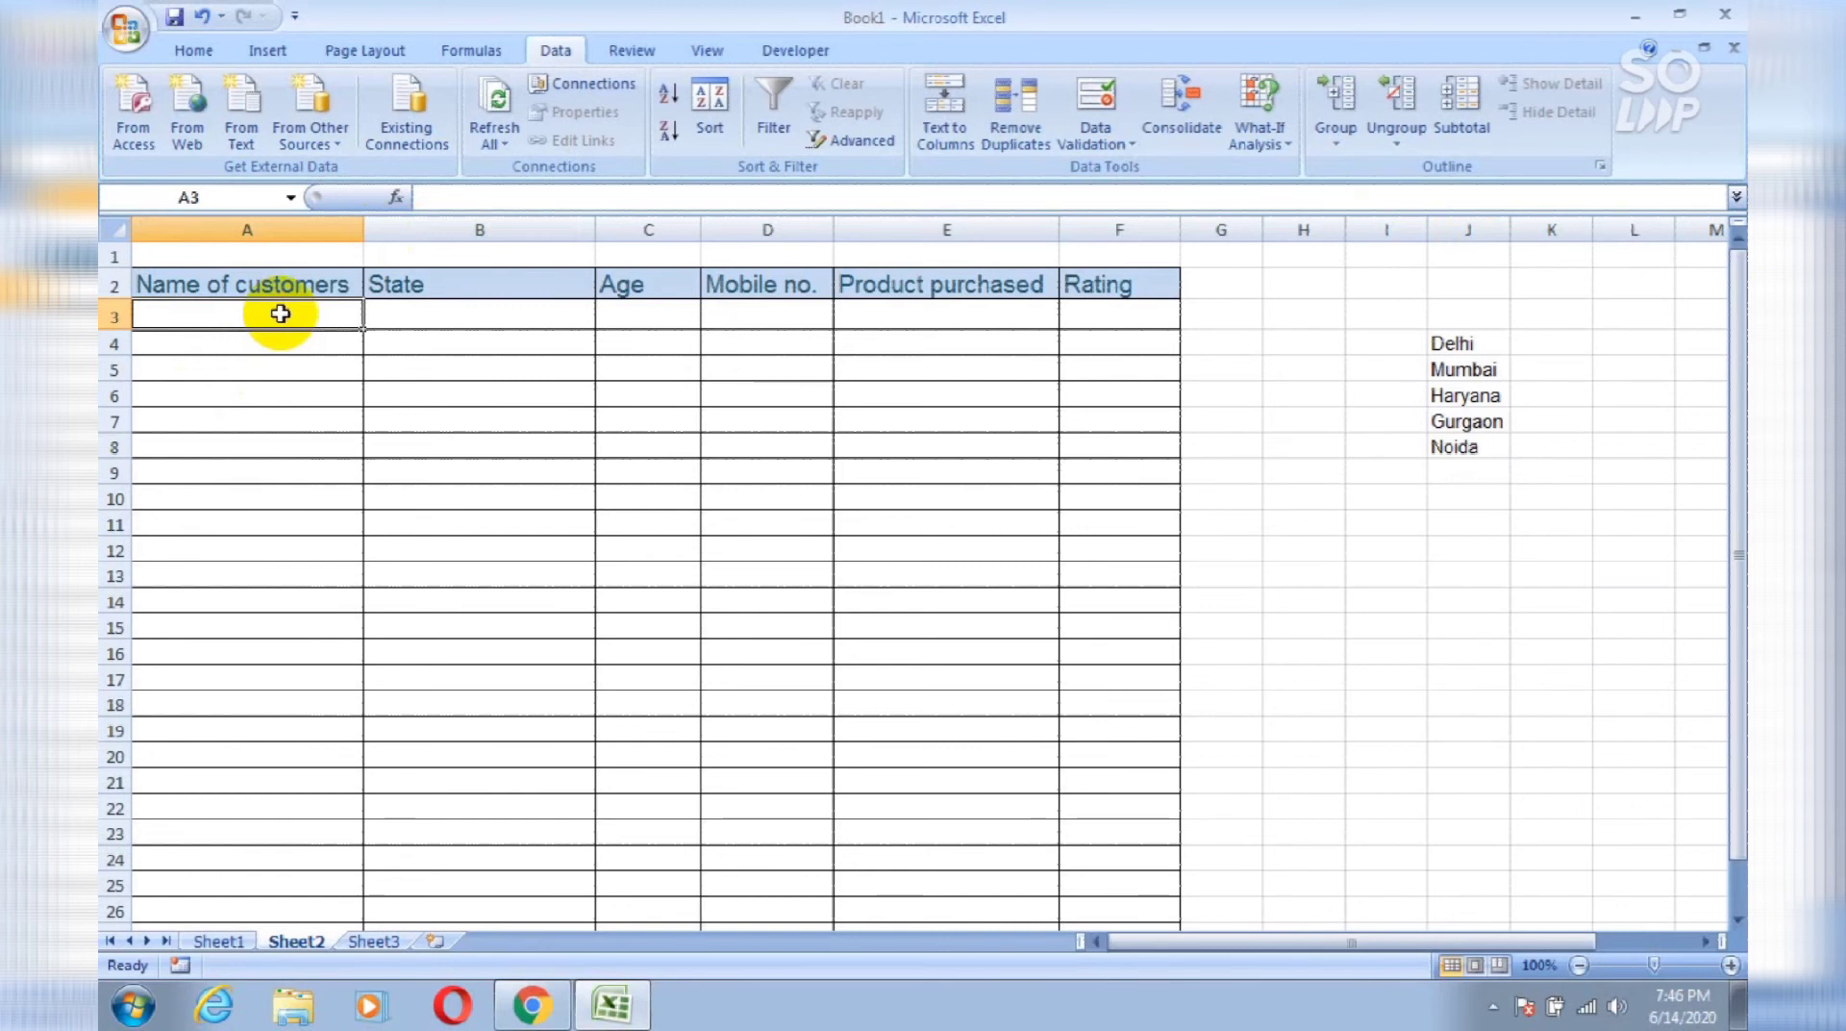
Step: Review Sheet1's patient table, then return to Sheet2 and select the whole State column B
left_click(266, 448)
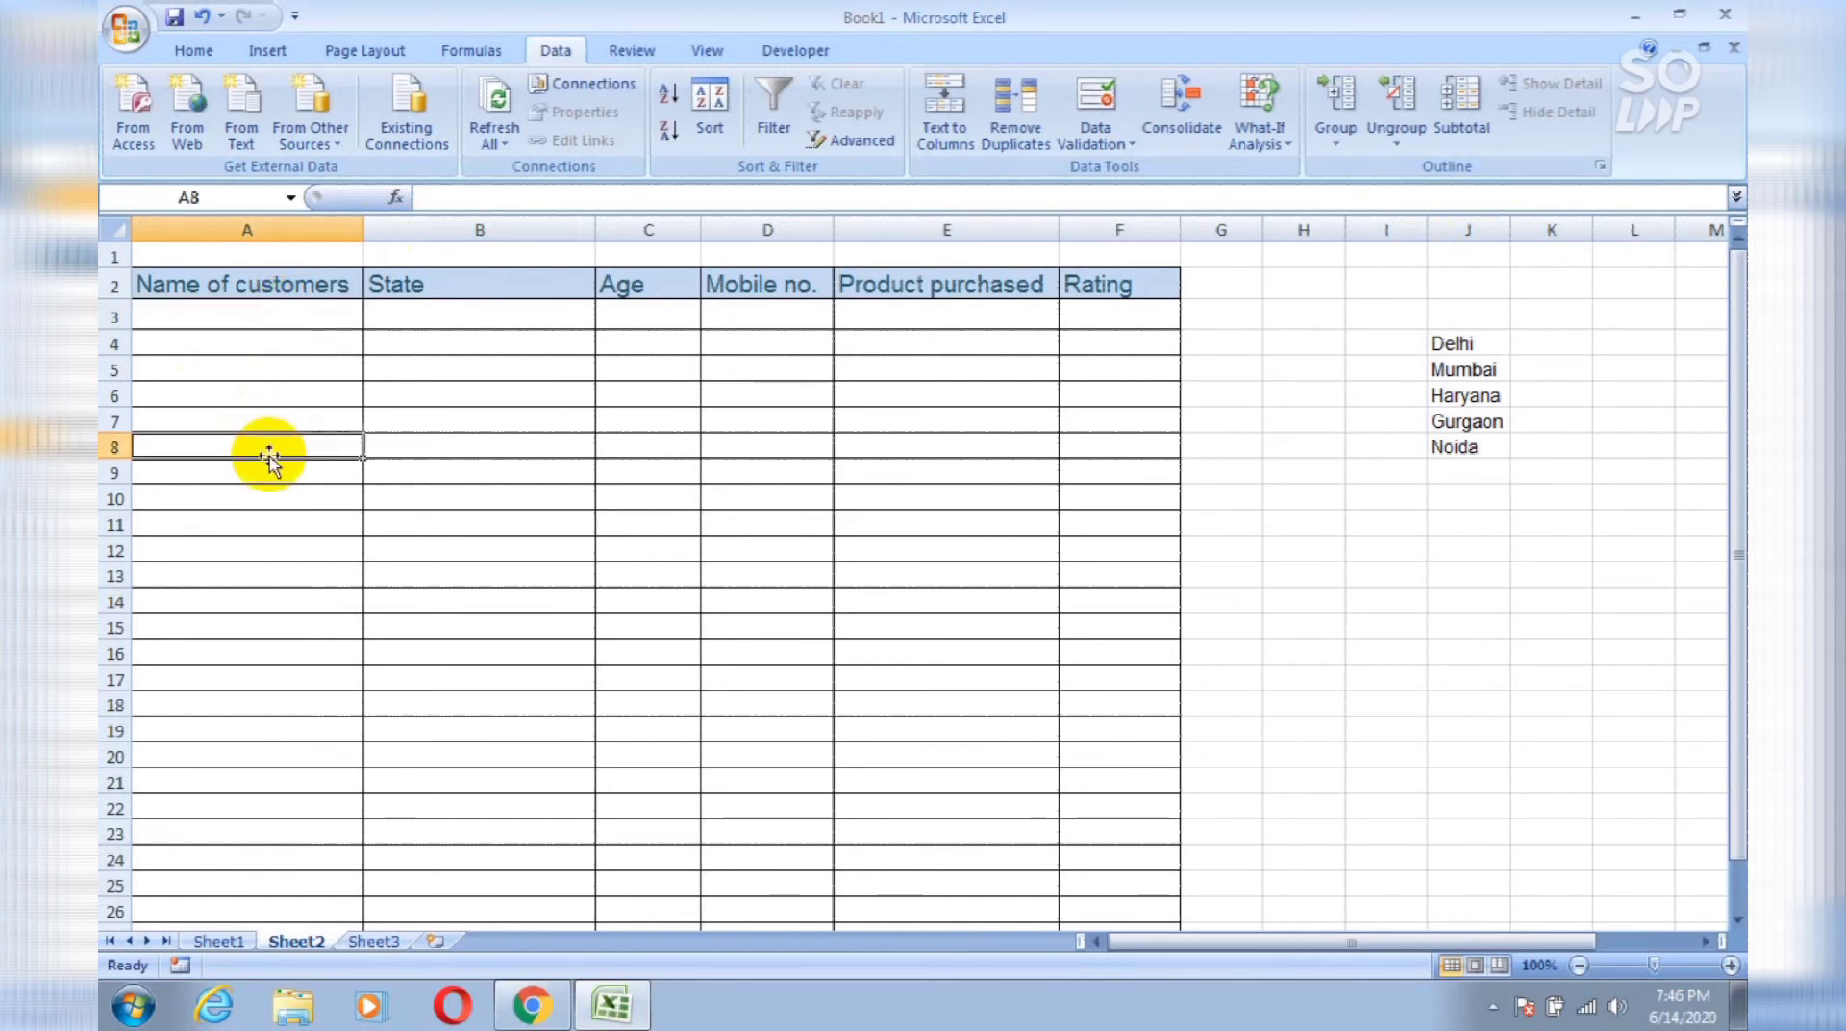
left_click(241, 939)
left_click(408, 463)
left_click(439, 227)
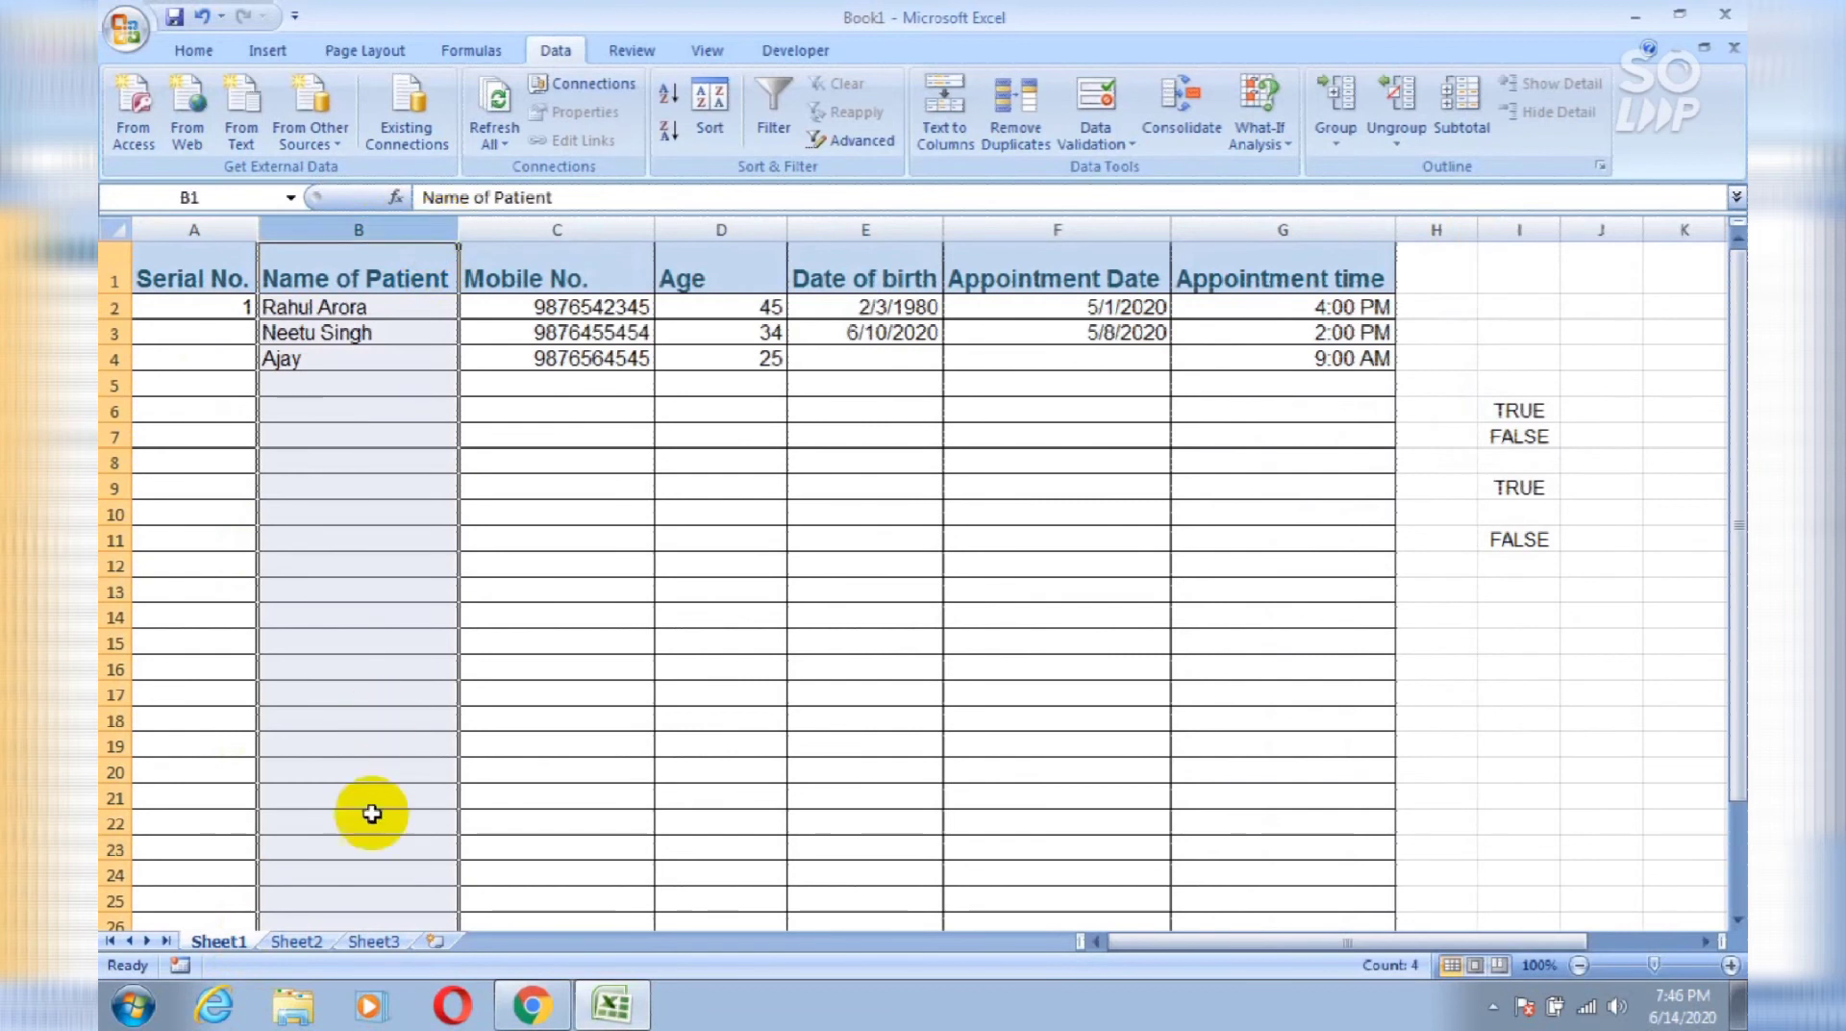
left_click(306, 939)
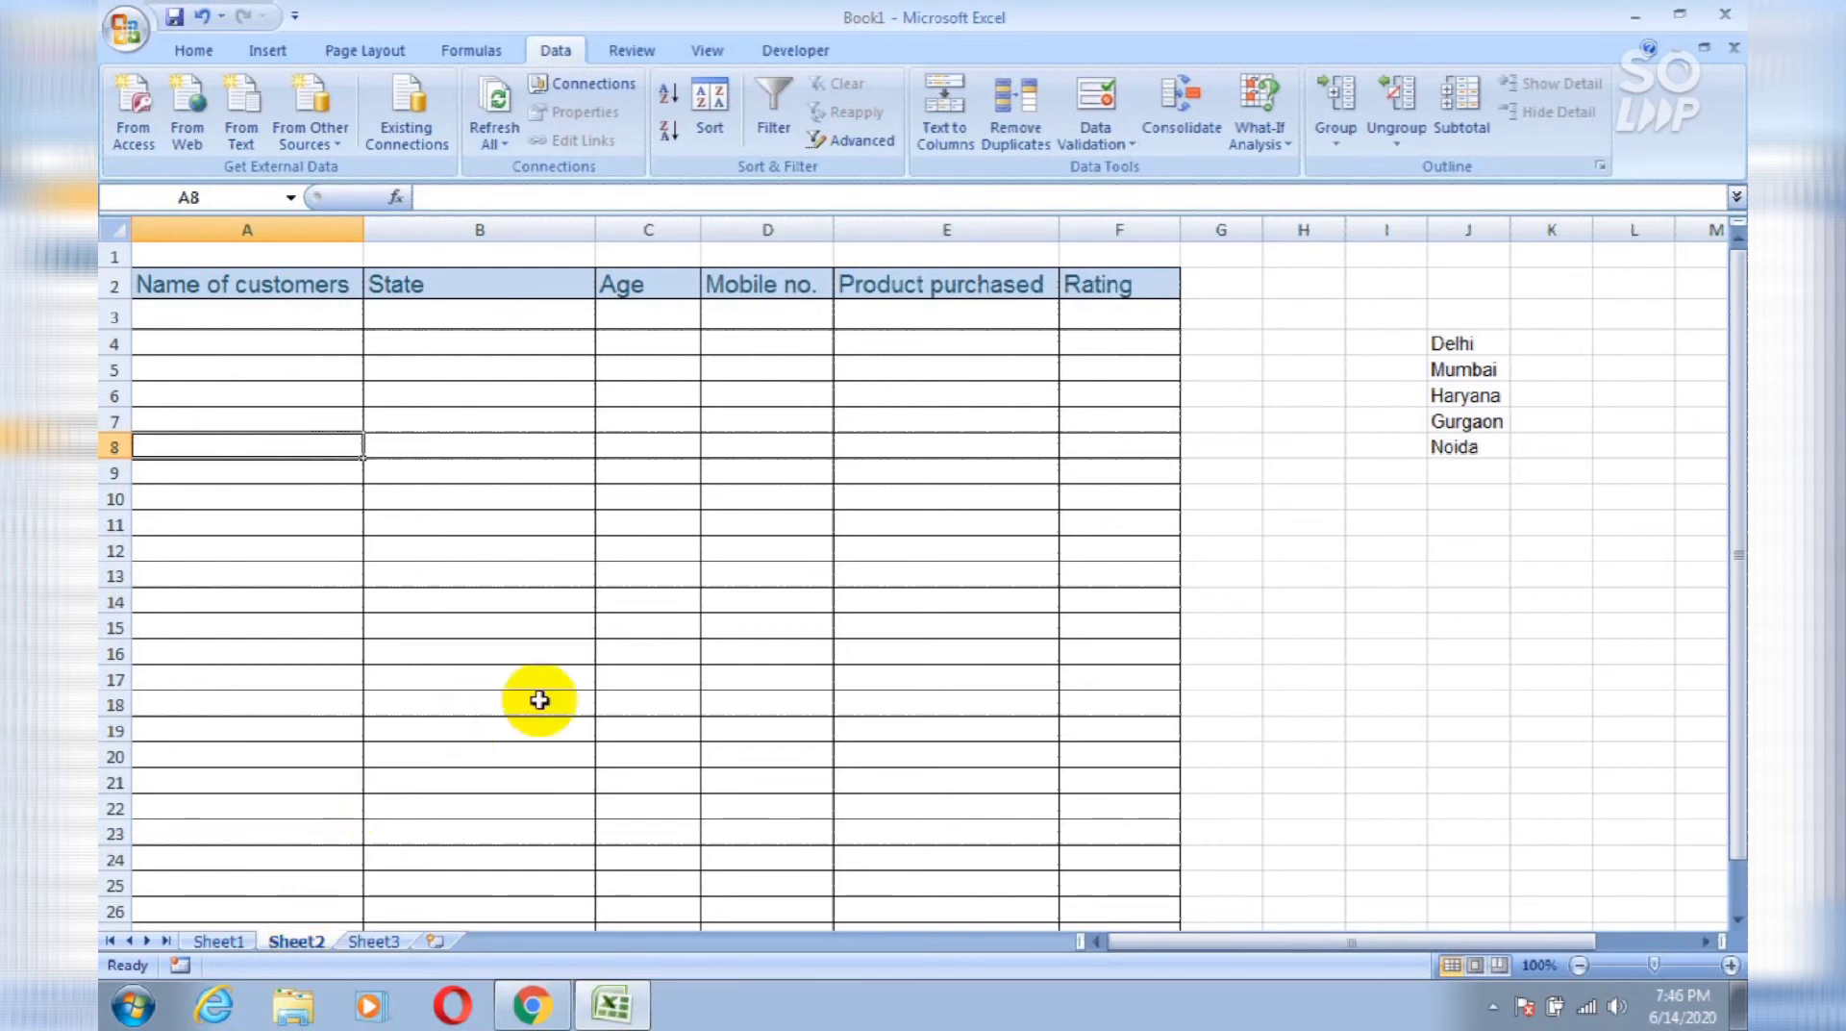
left_click(586, 340)
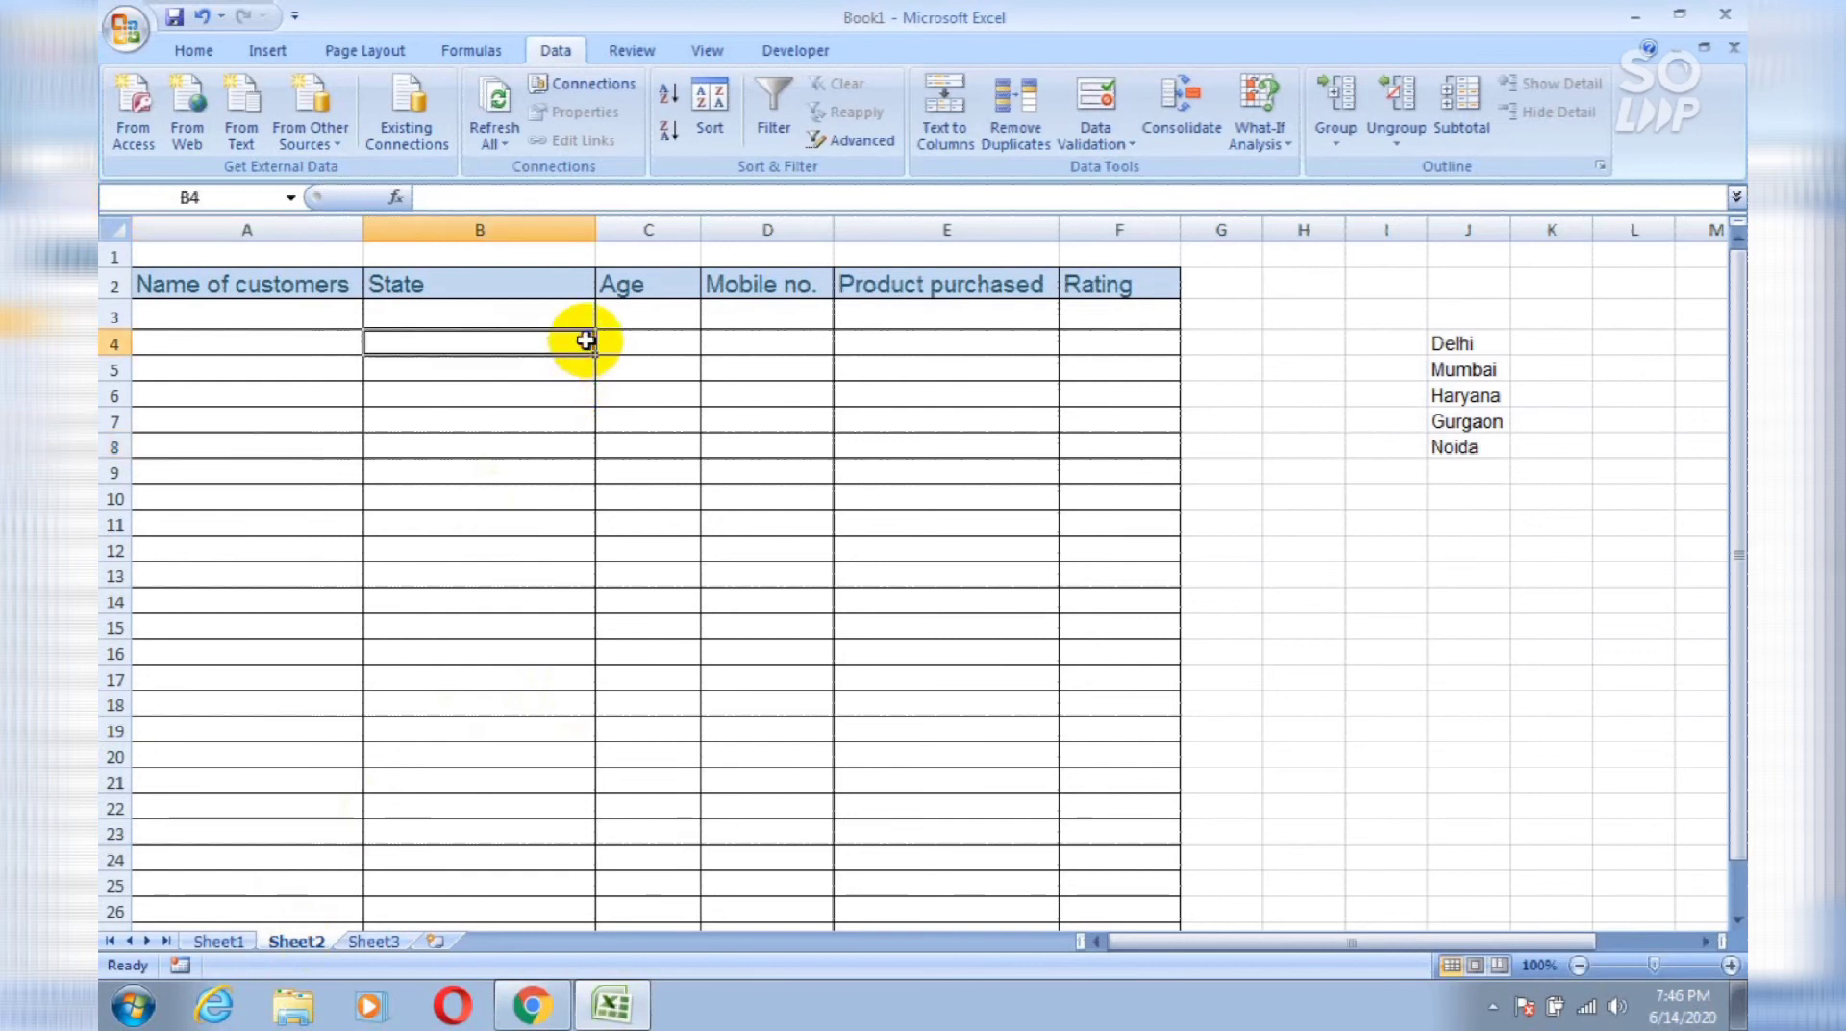
left_click(585, 219)
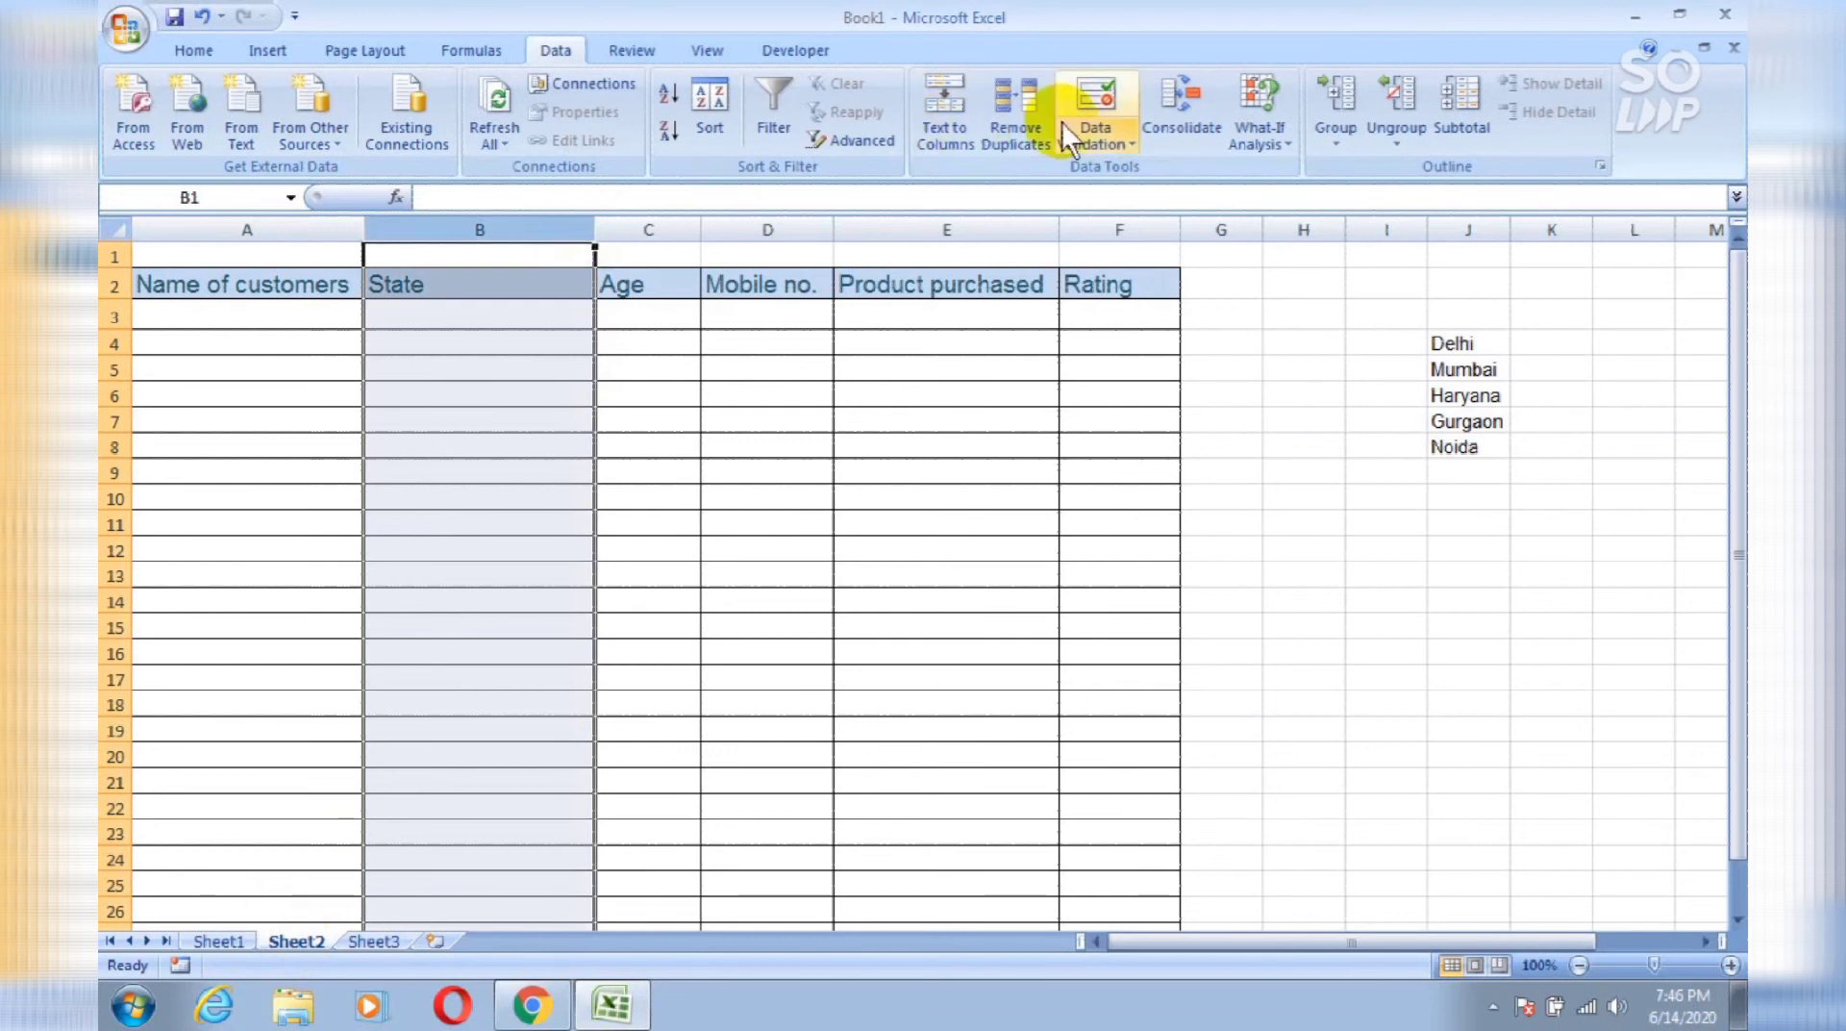
Step: Add a Data Validation List rule to column B with source =$J$4:$J$8
left_click(1082, 102)
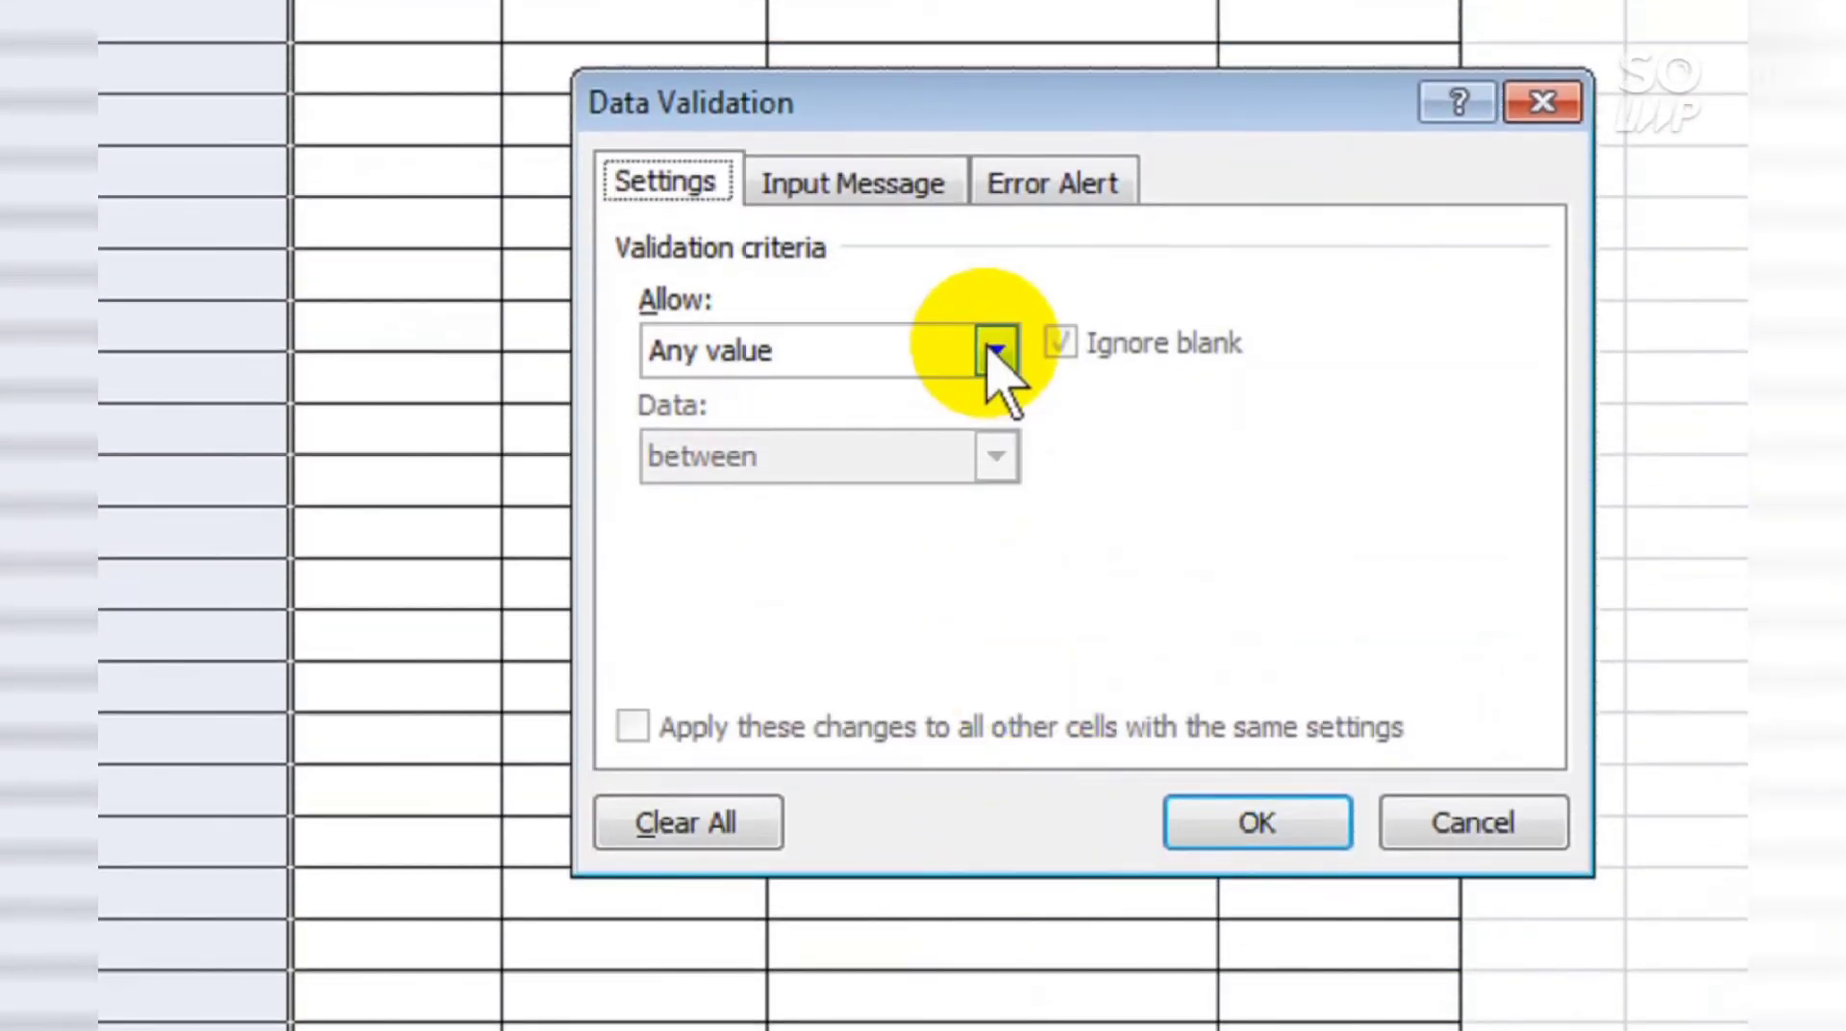
left_click(997, 776)
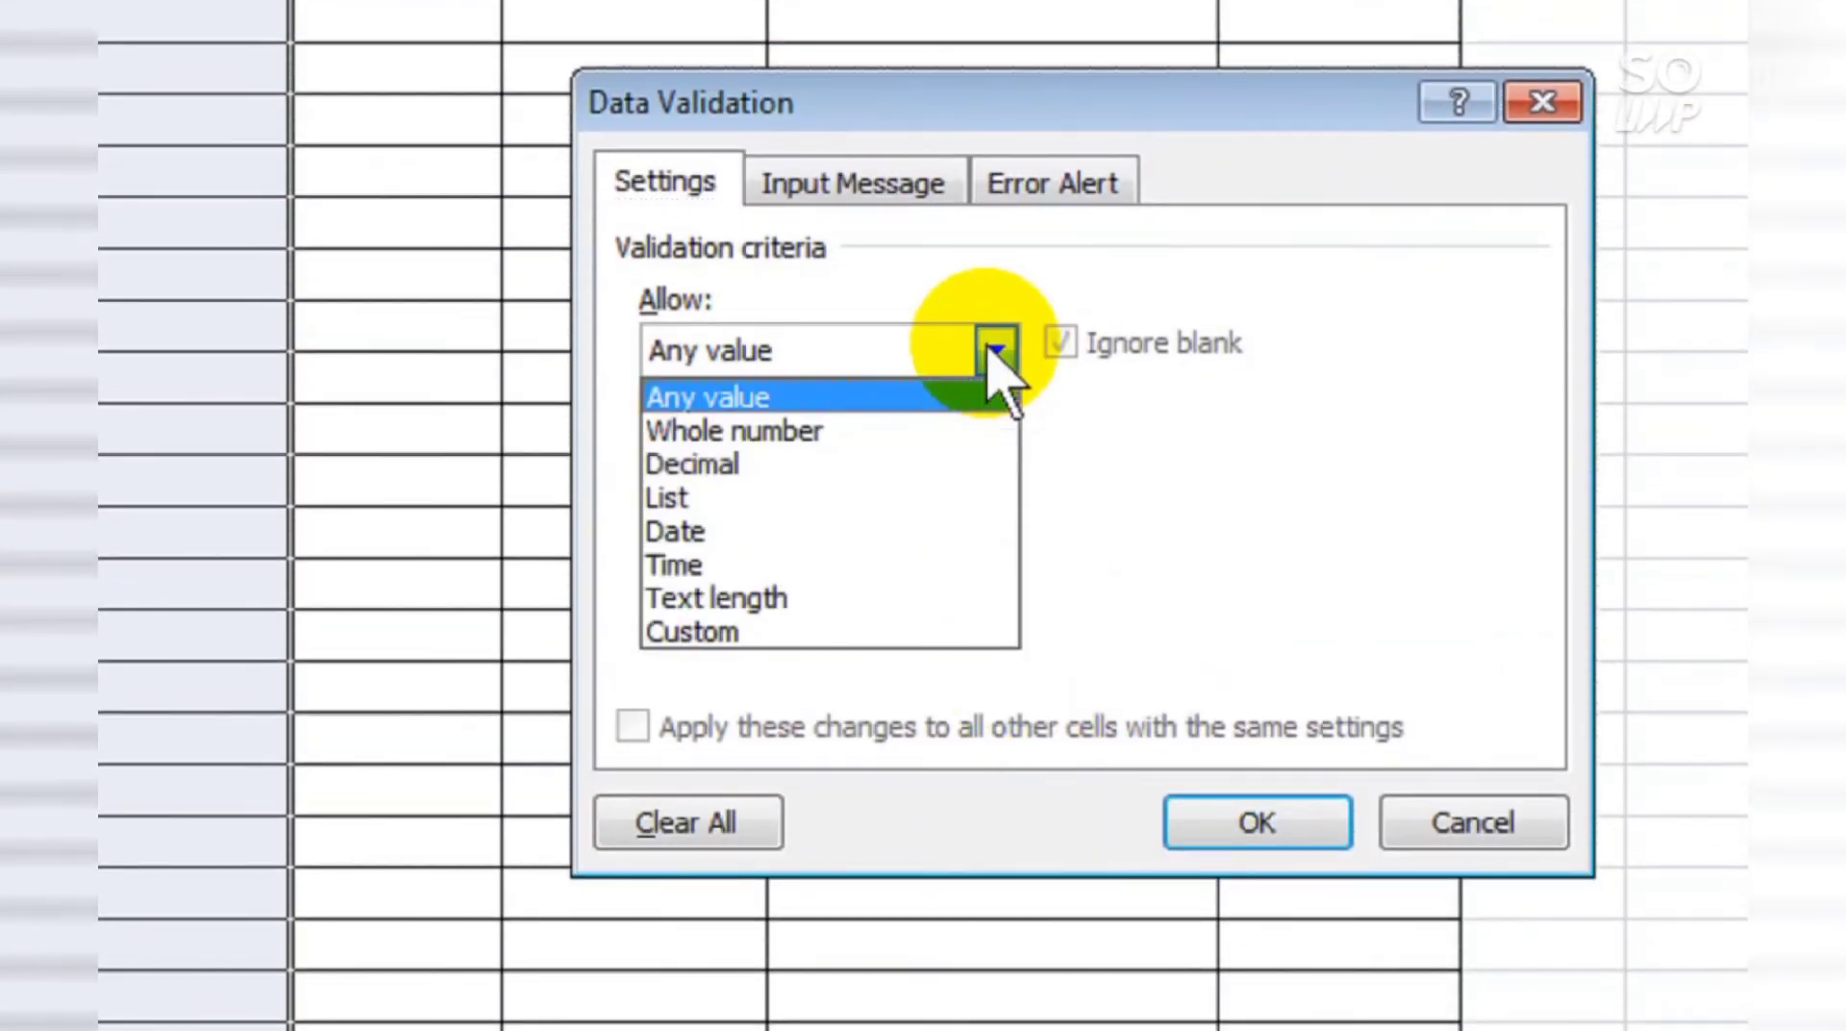
left_click(973, 499)
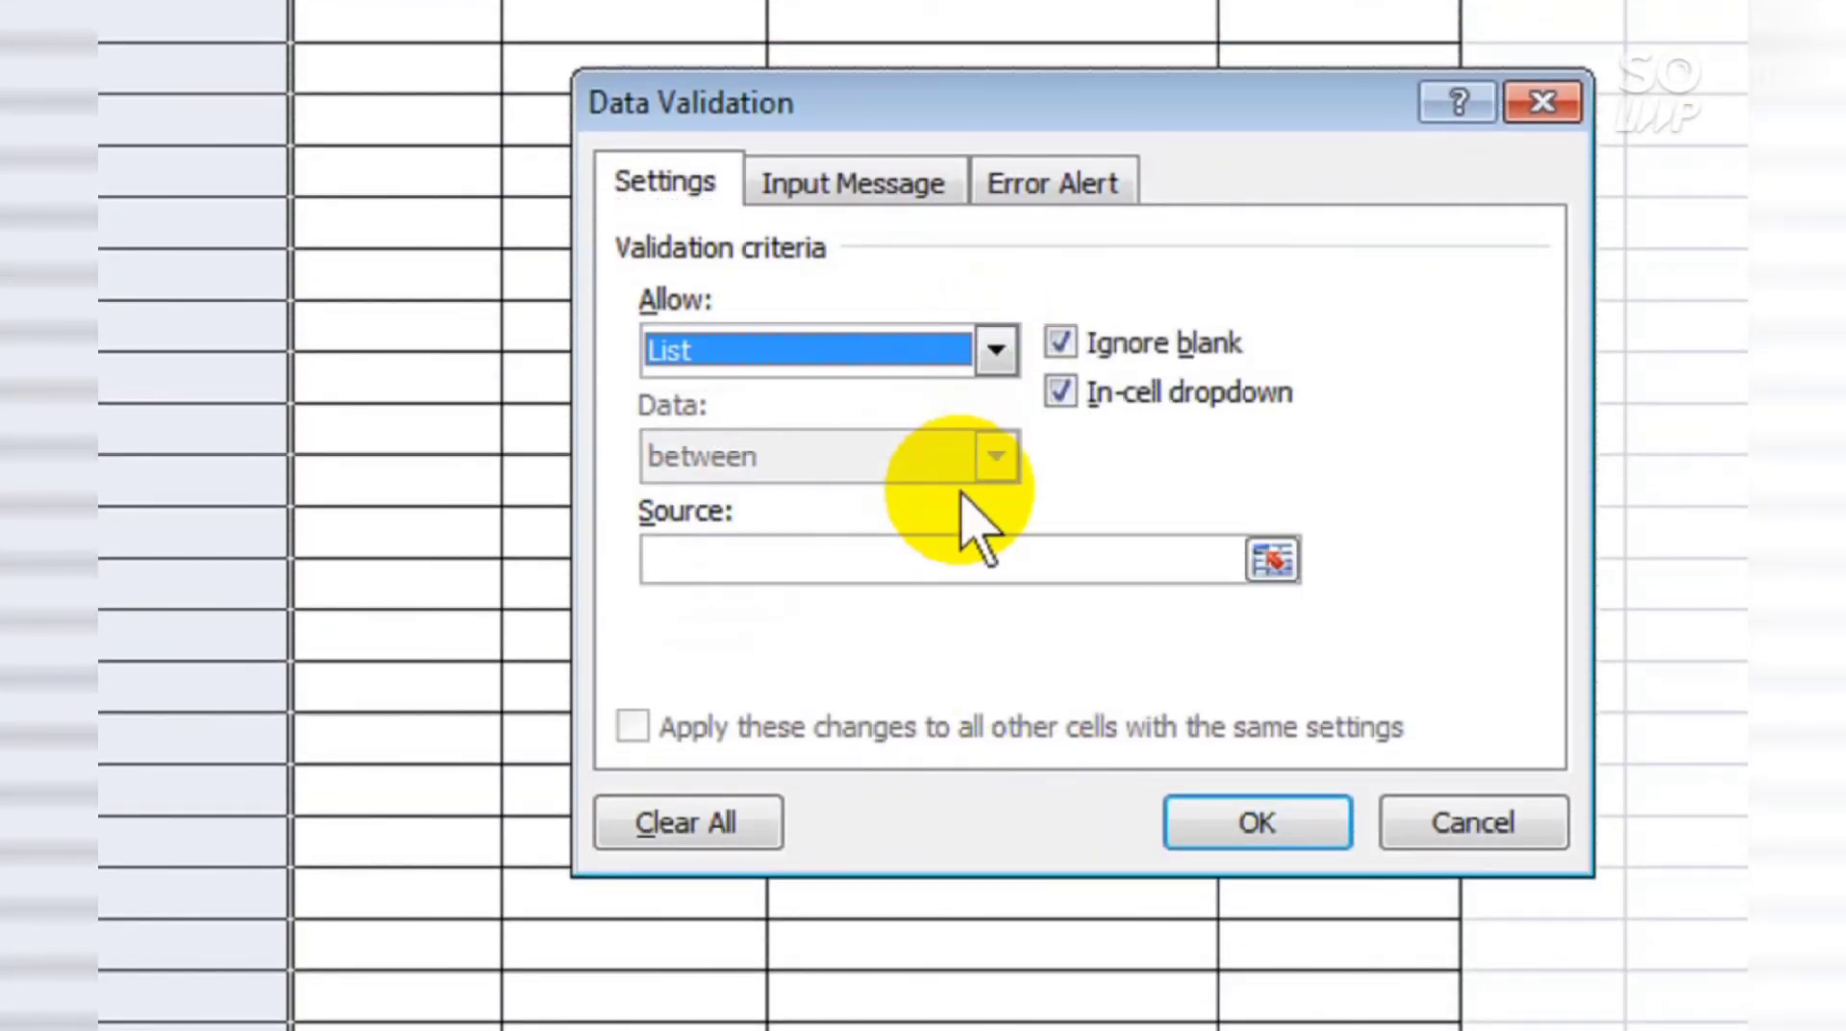
left_click(976, 544)
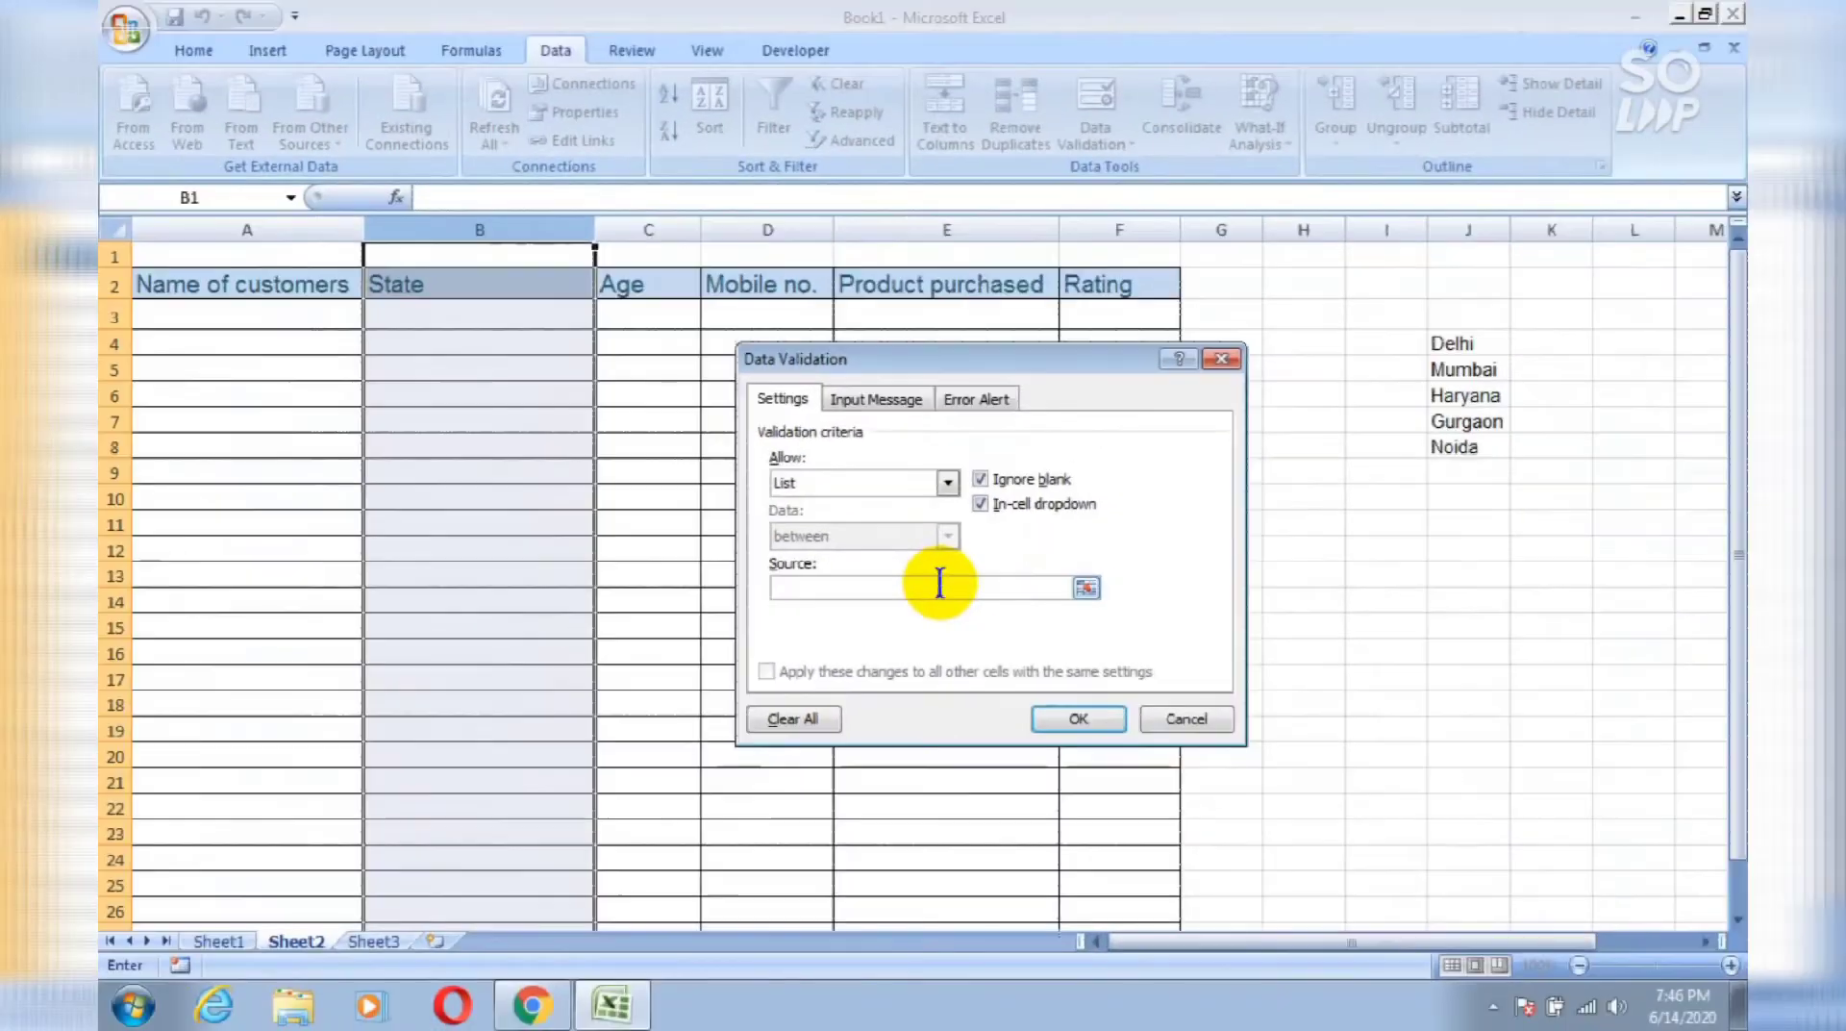
left_click(1454, 344)
key("shift+Down")
key("shift+Down")
key("shift+Down")
key("shift+Down")
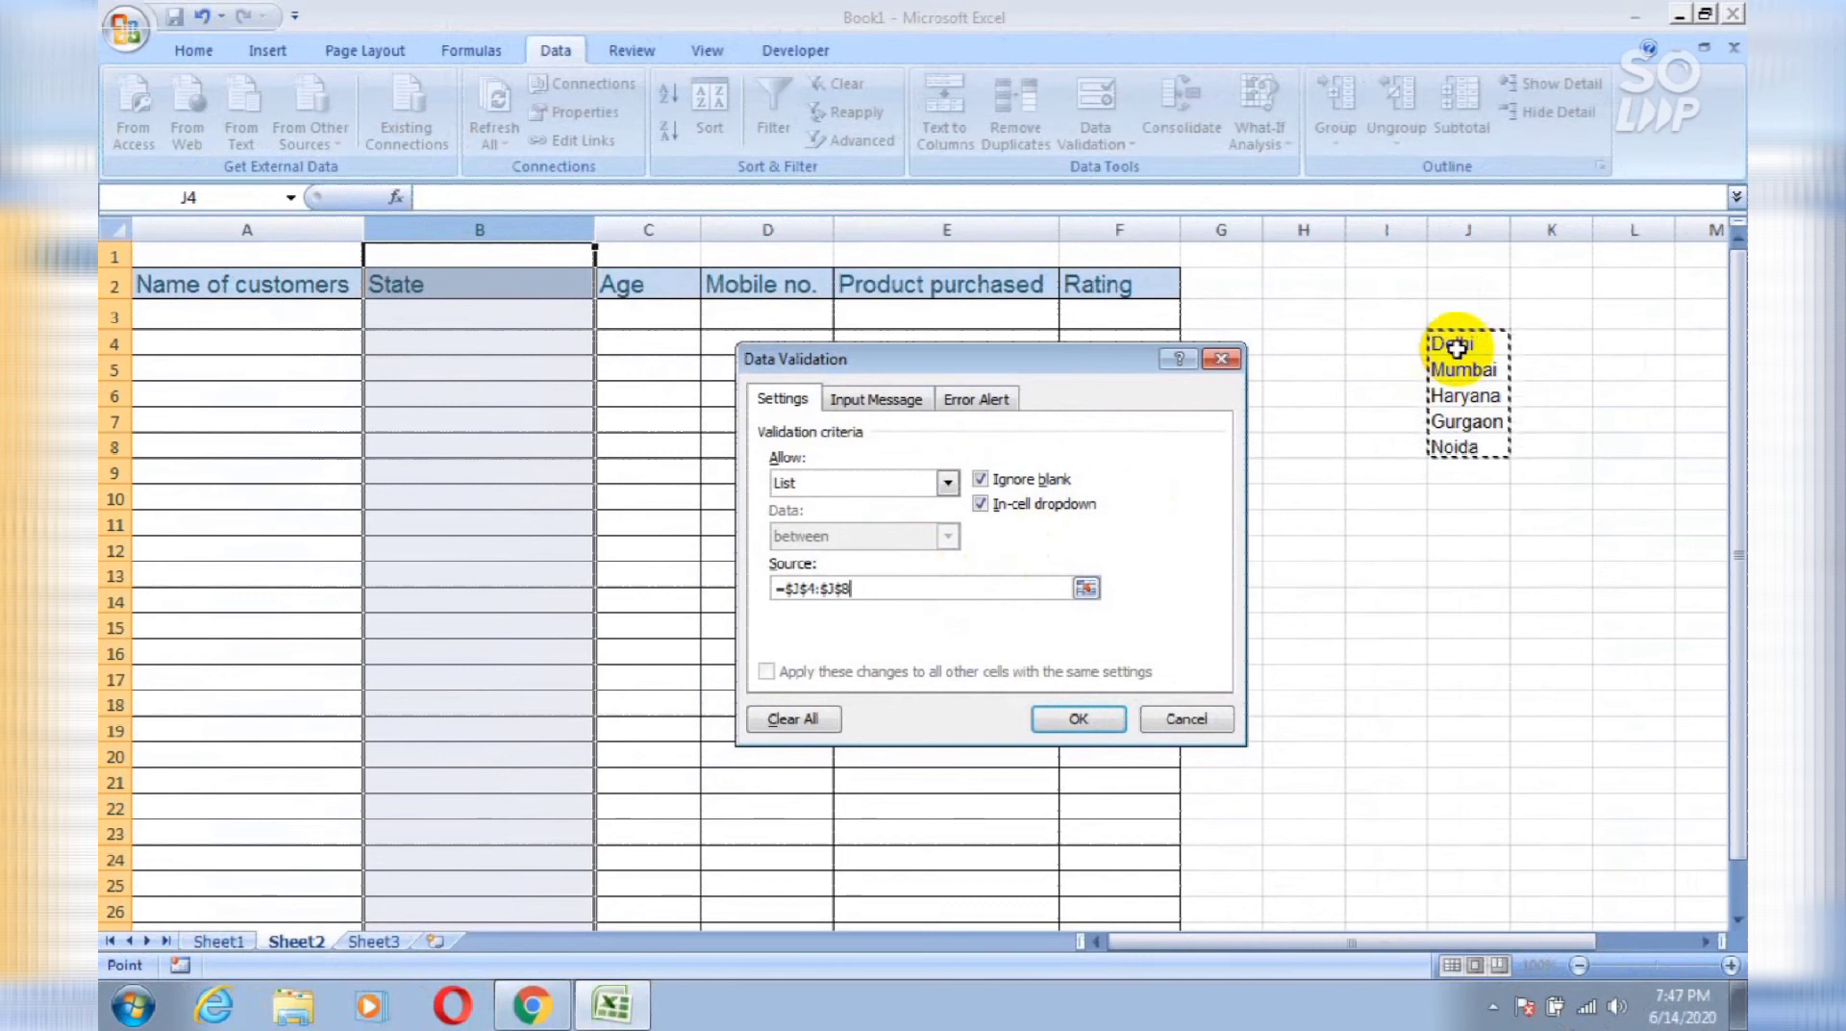
left_click(1074, 721)
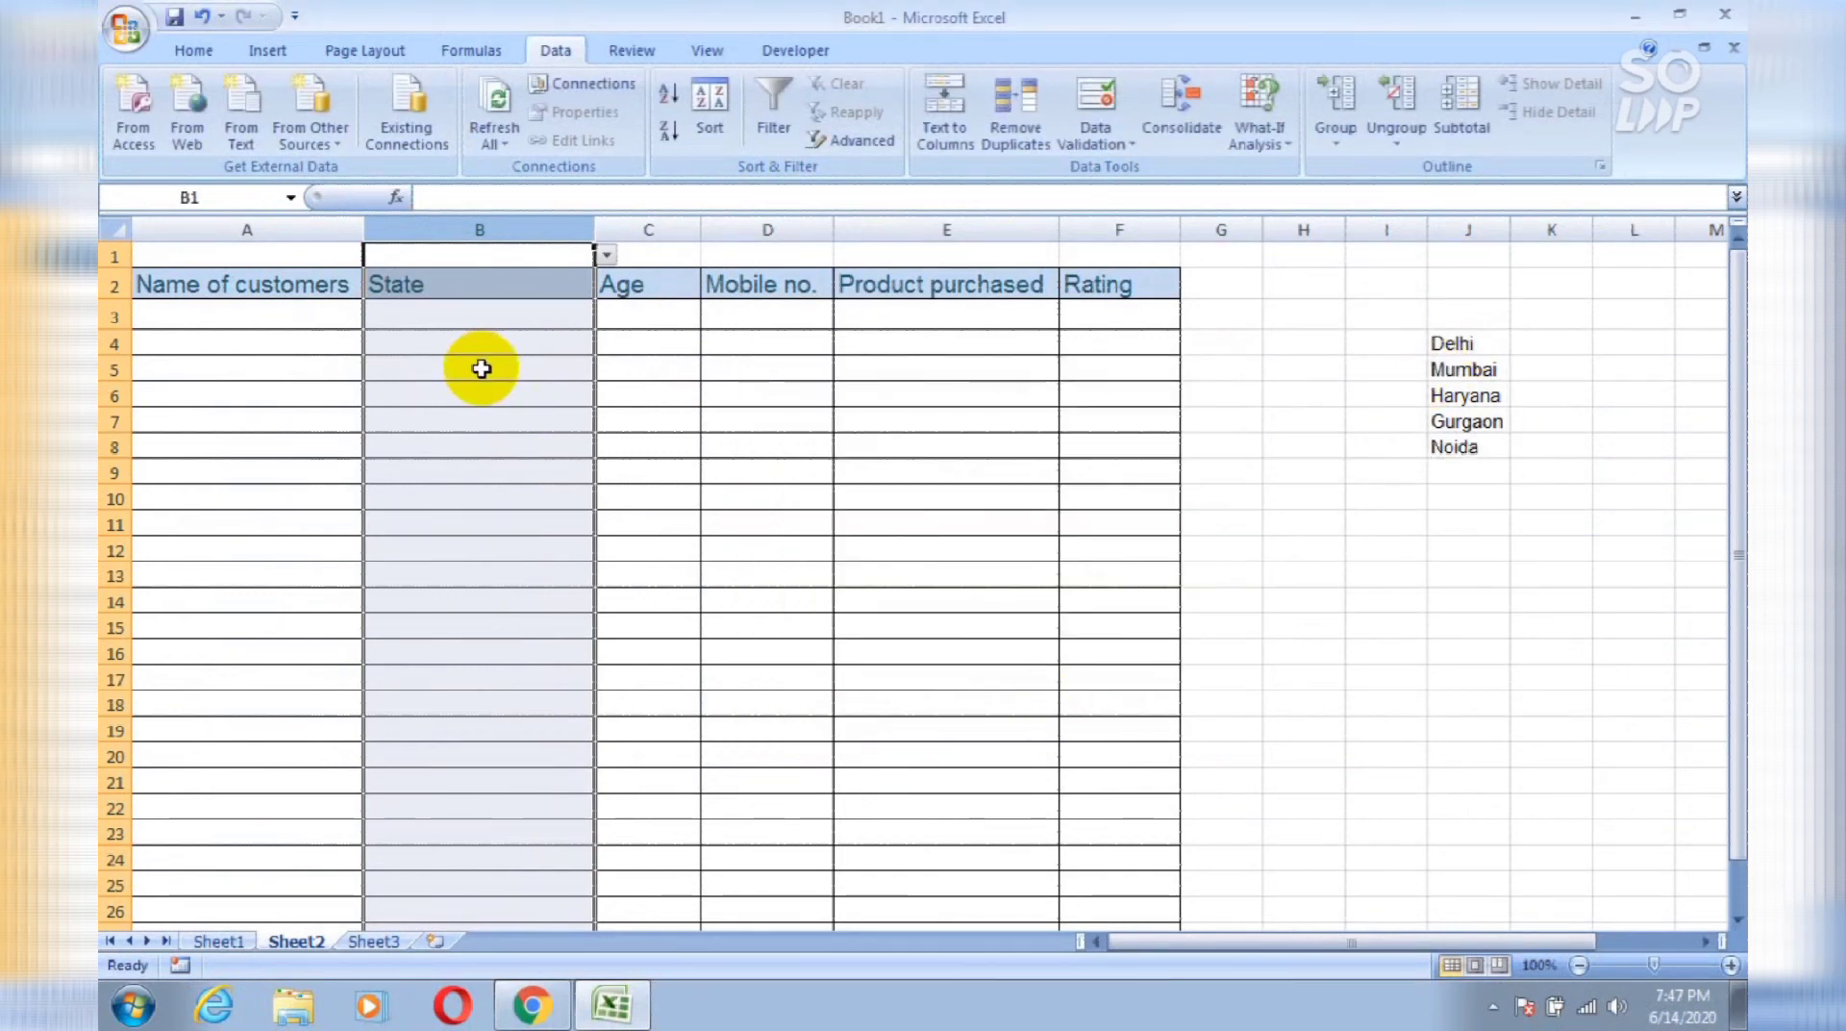
Step: Pick Haryana from the State dropdown for cells B3 and B5
left_click(523, 320)
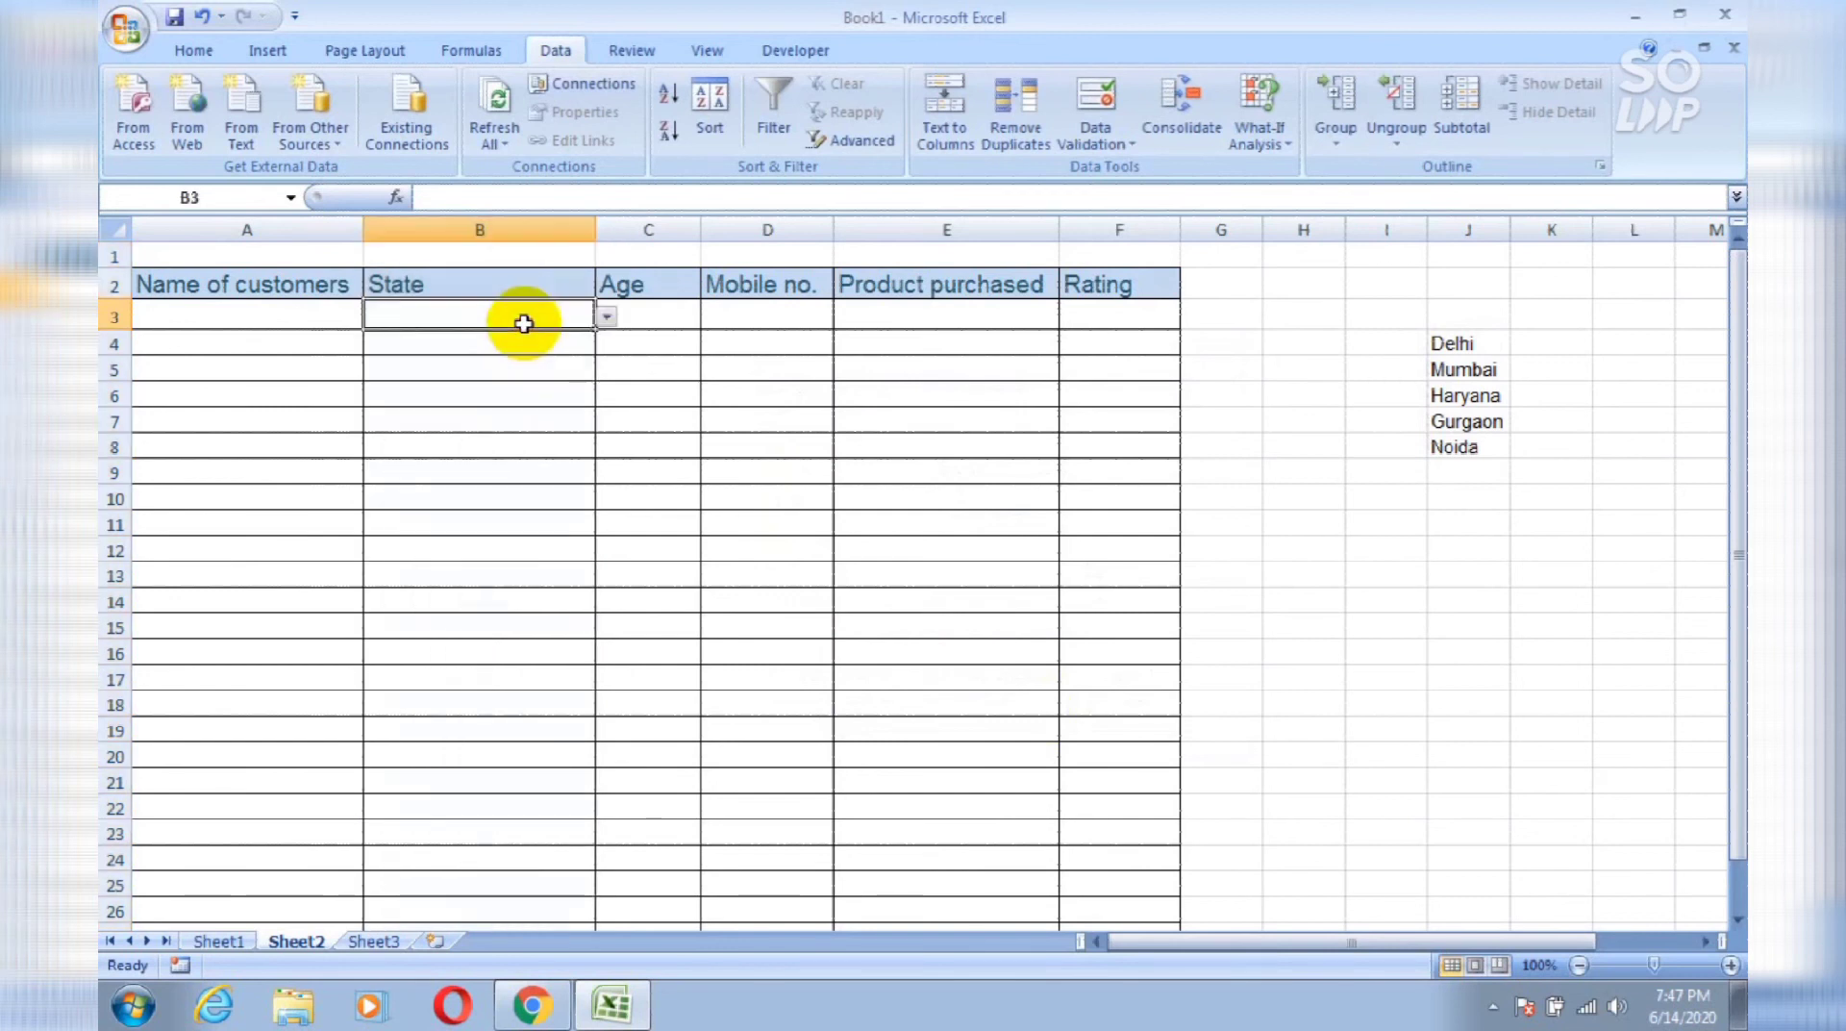
left_click(604, 318)
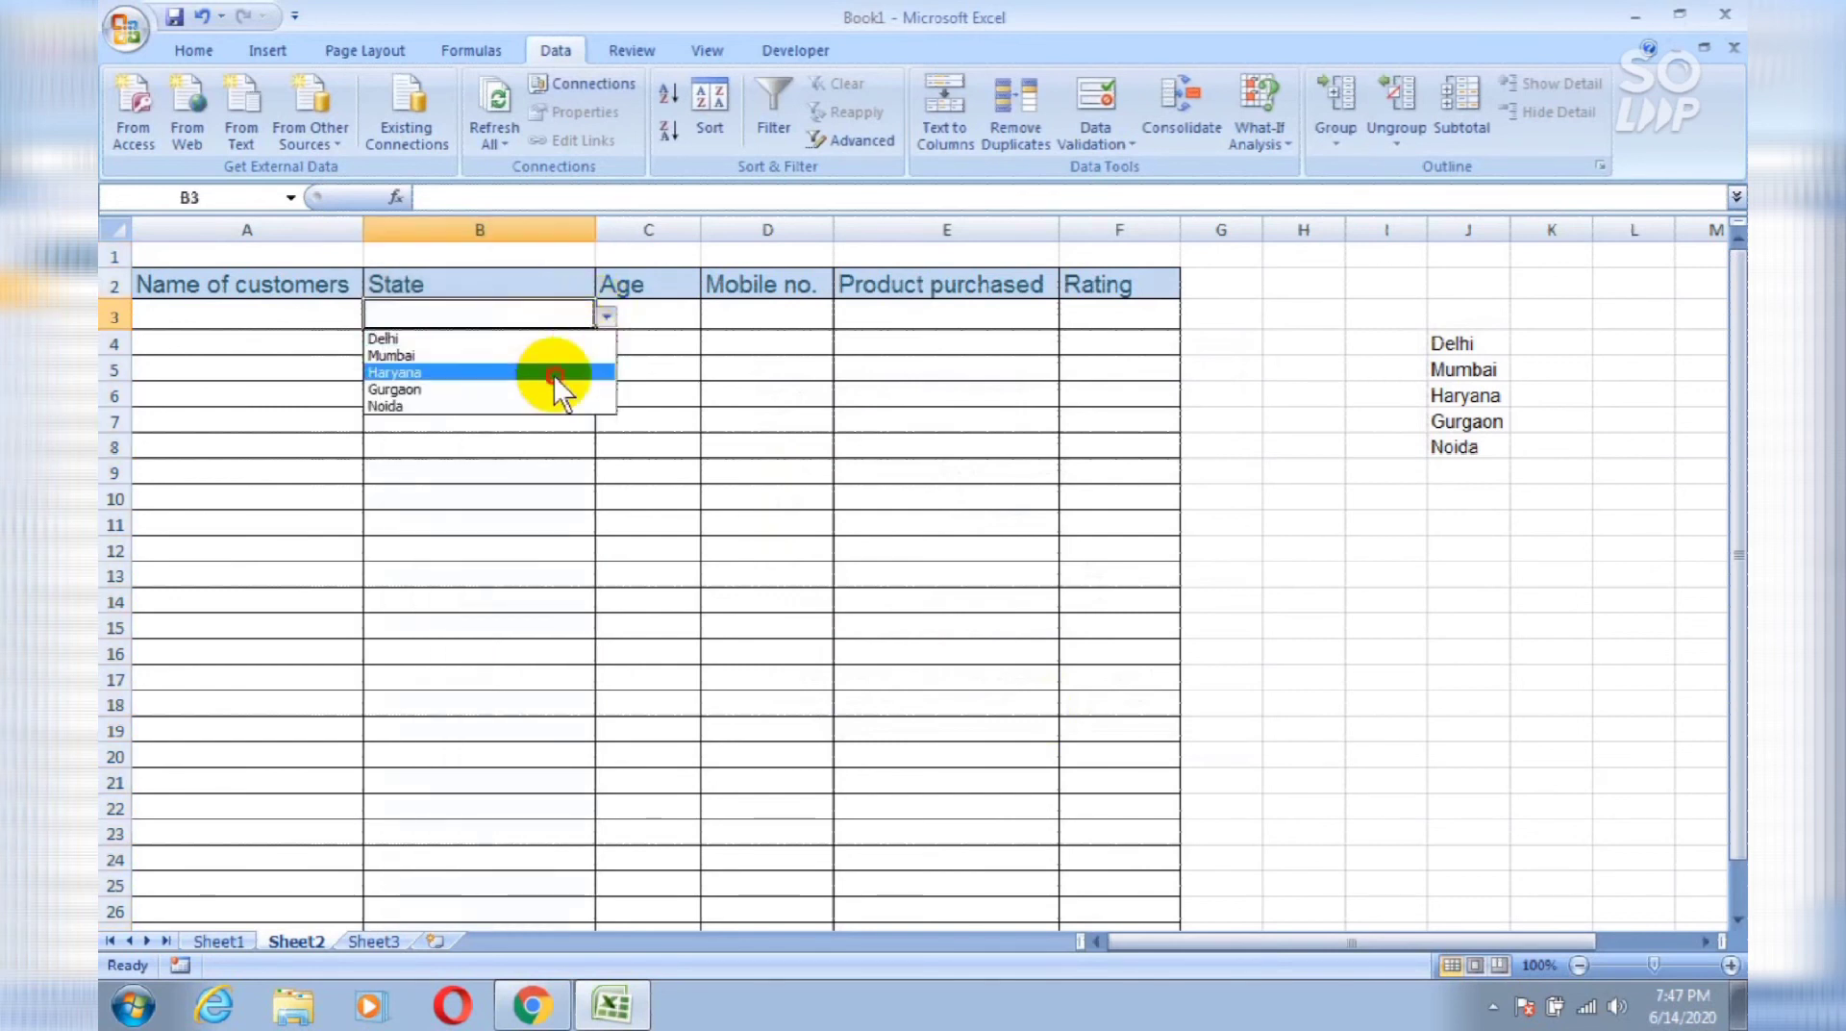
left_click(554, 375)
left_click(559, 361)
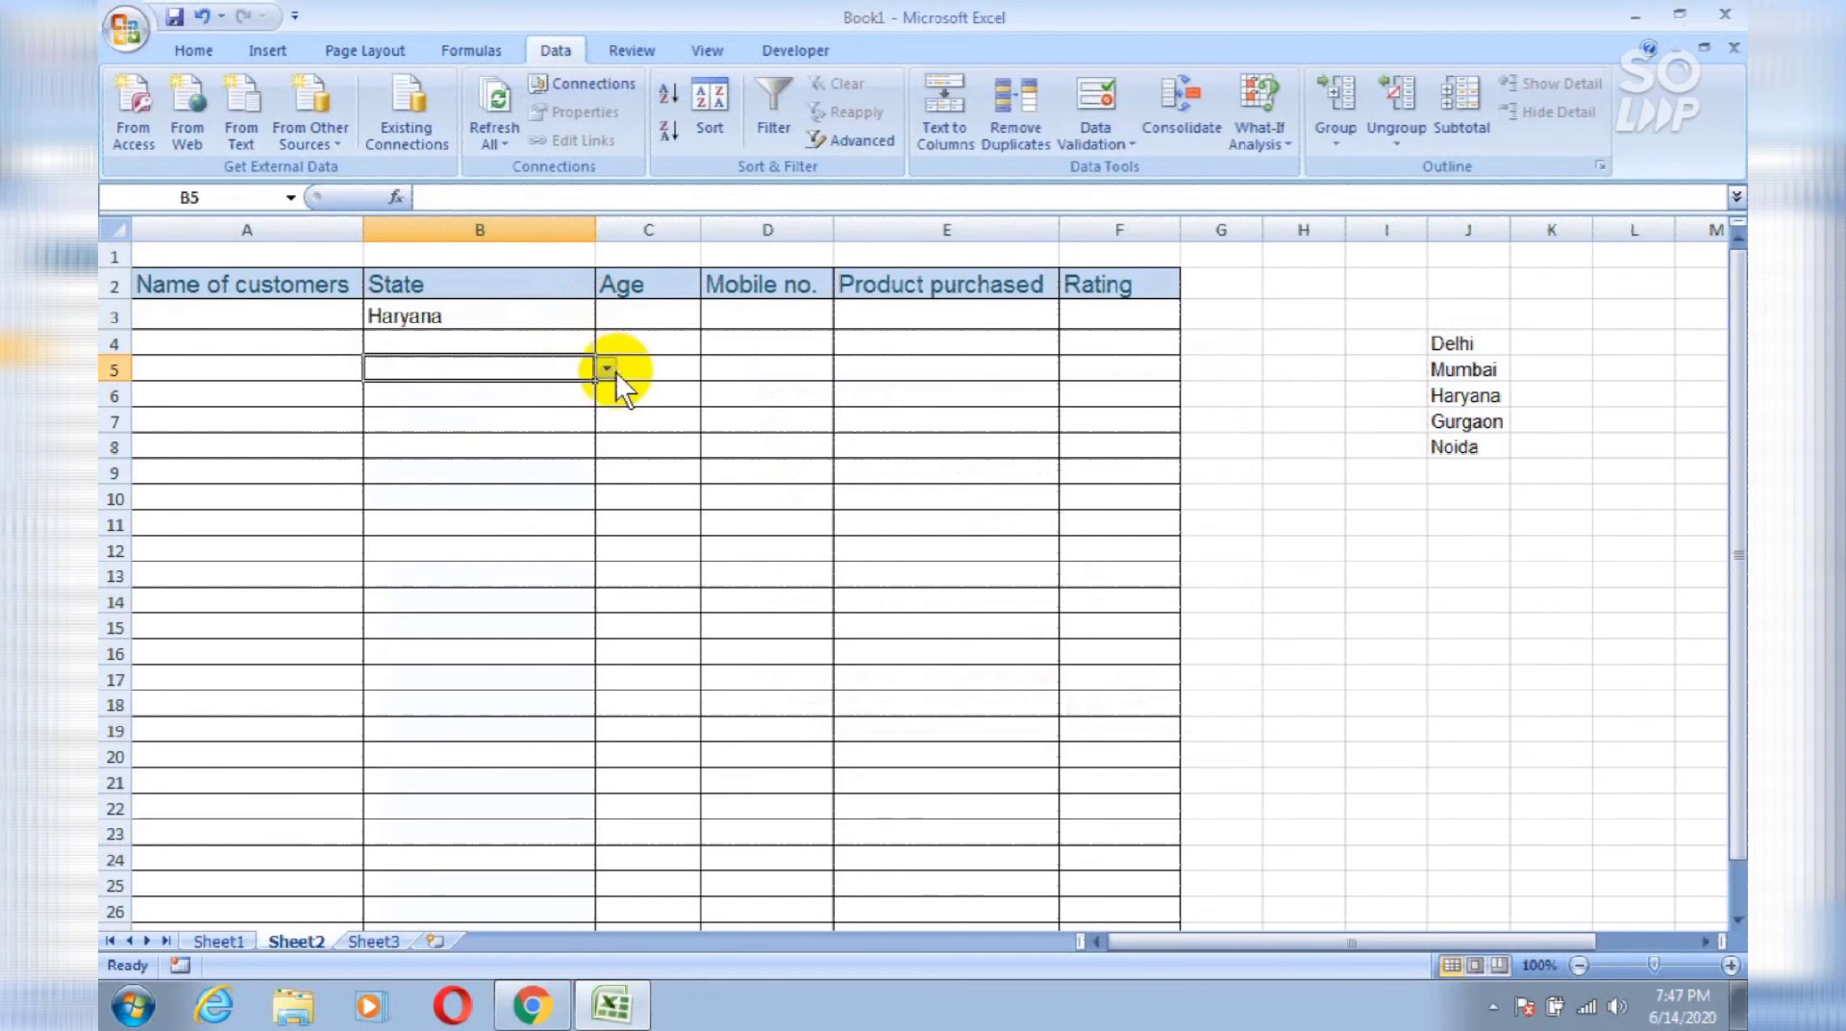
left_click(608, 371)
left_click(604, 428)
left_click(523, 449)
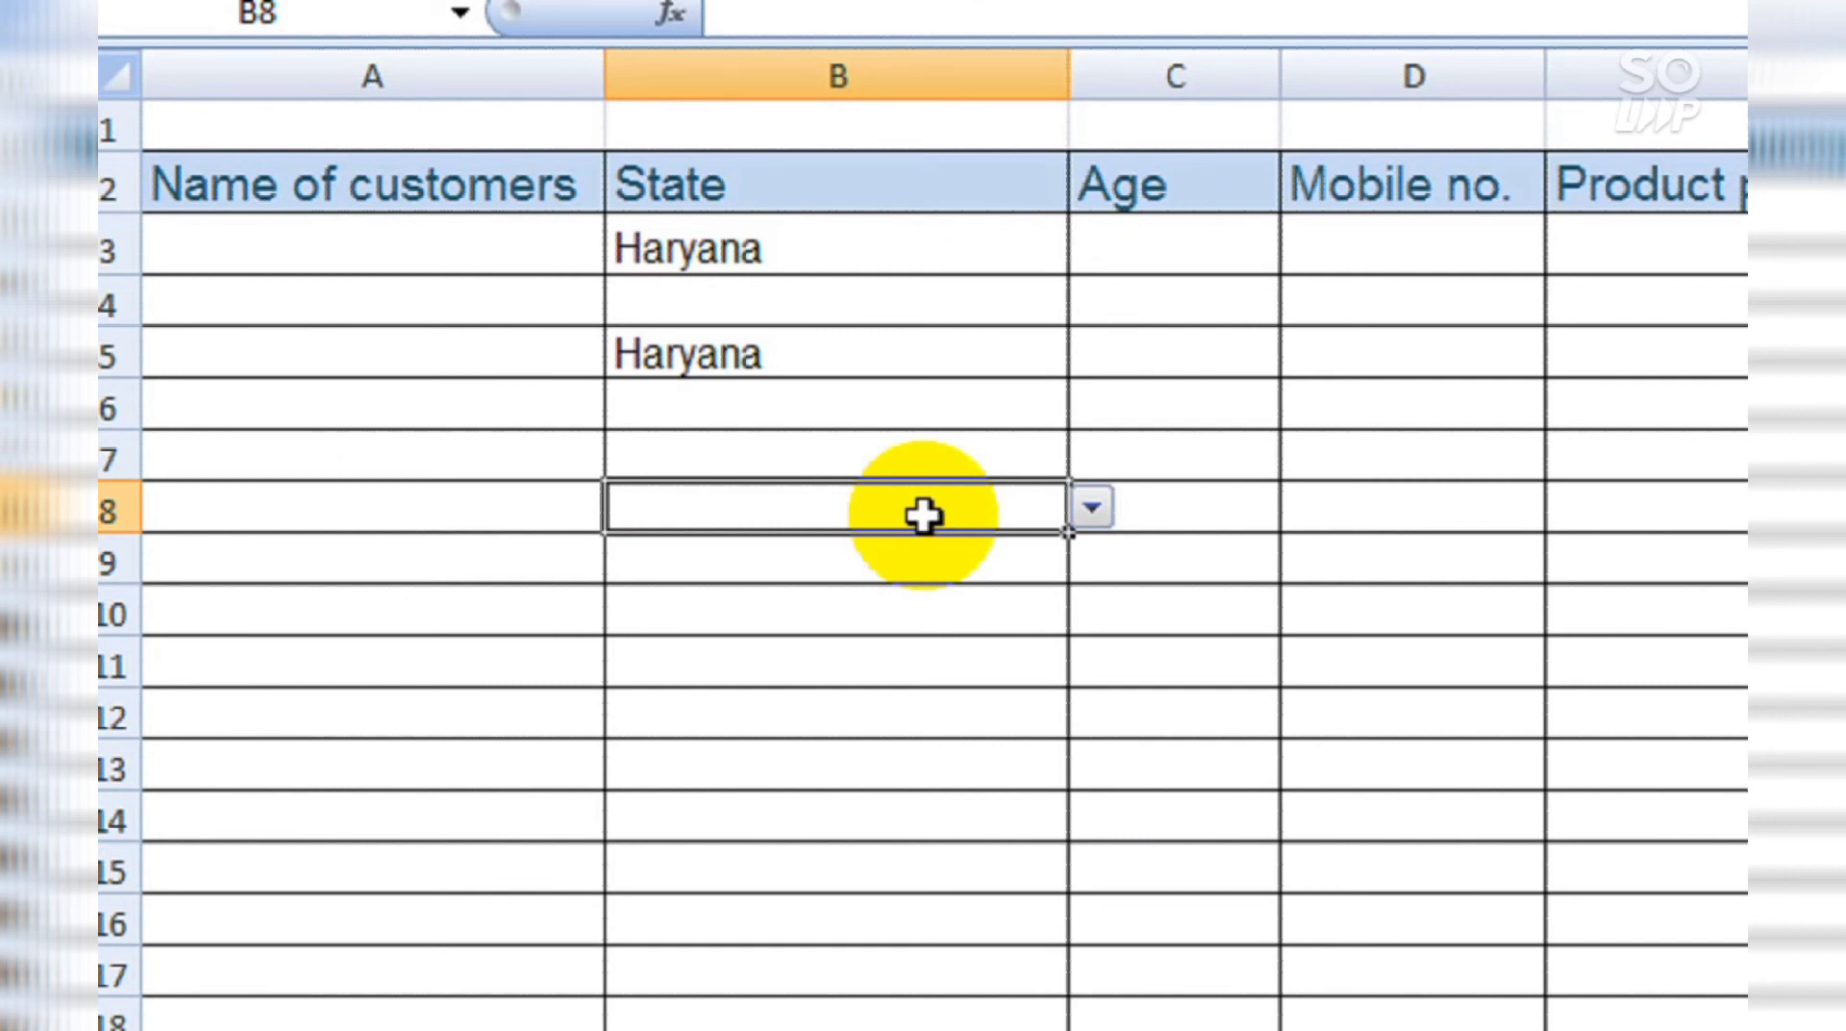
Step: Test the validation with maharashtra in B8, then retry and enter noida instead
type("maha")
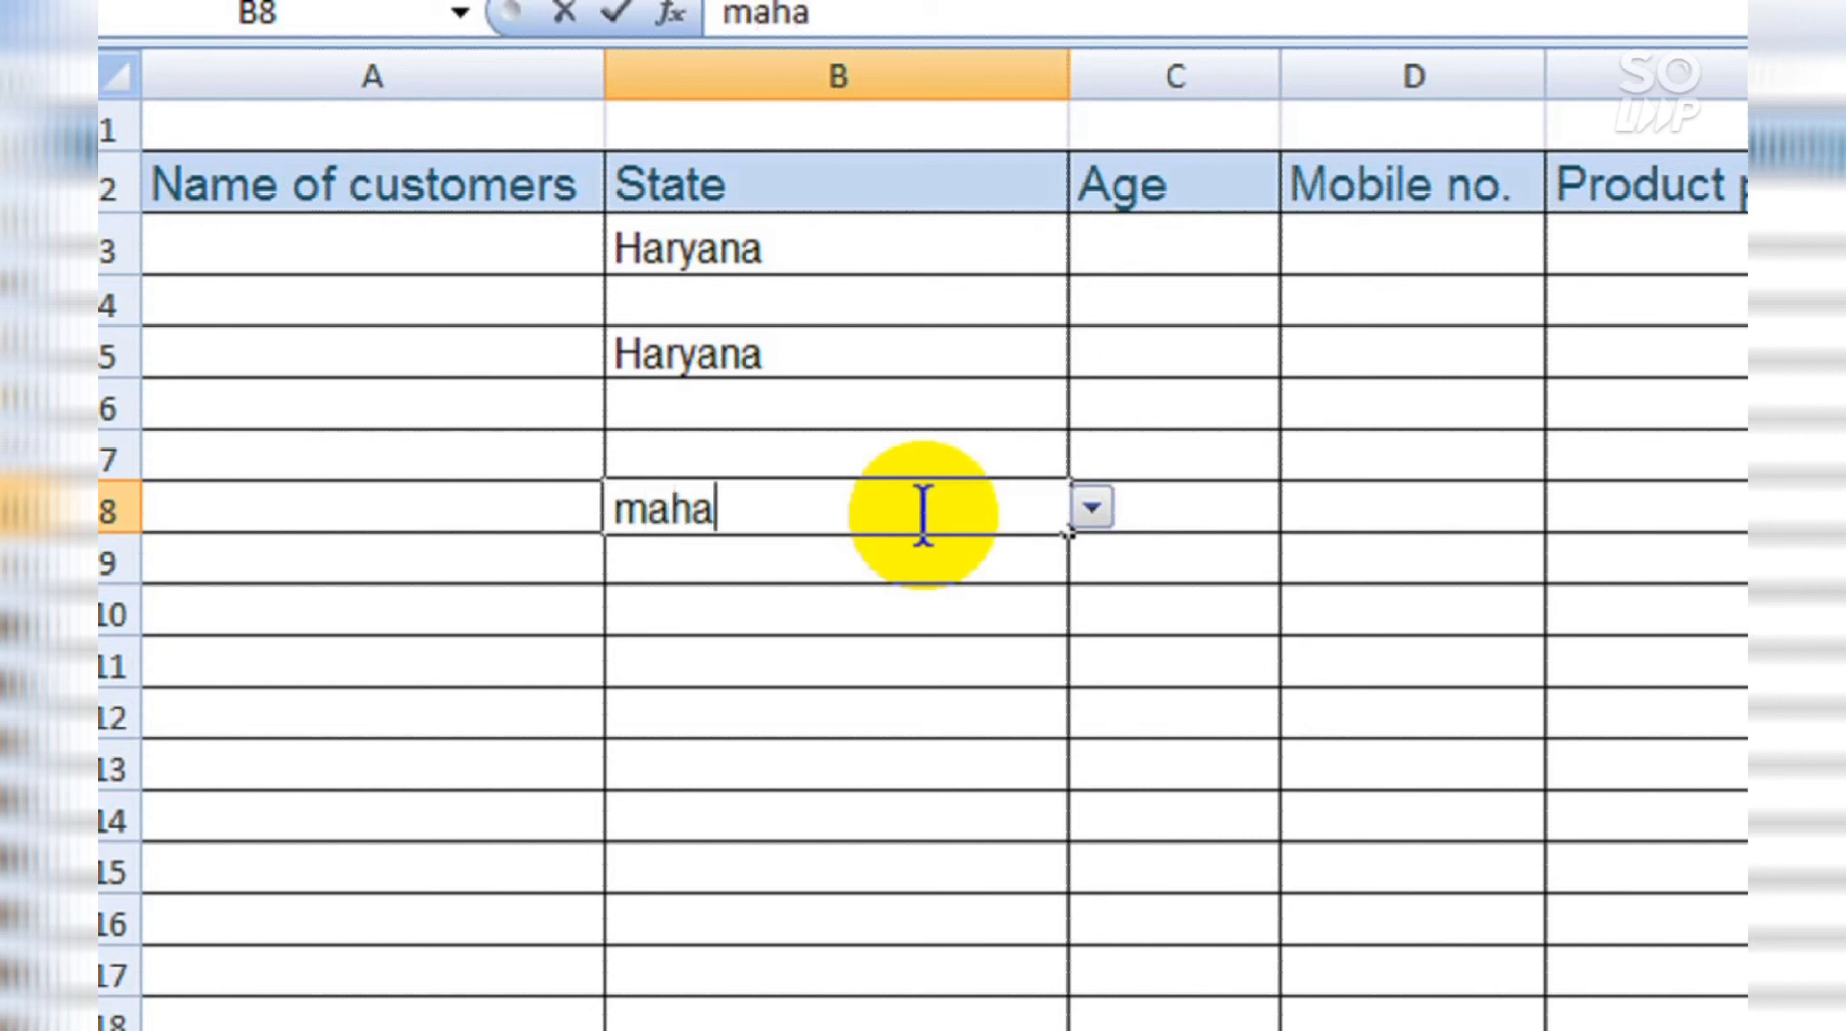
type("ra")
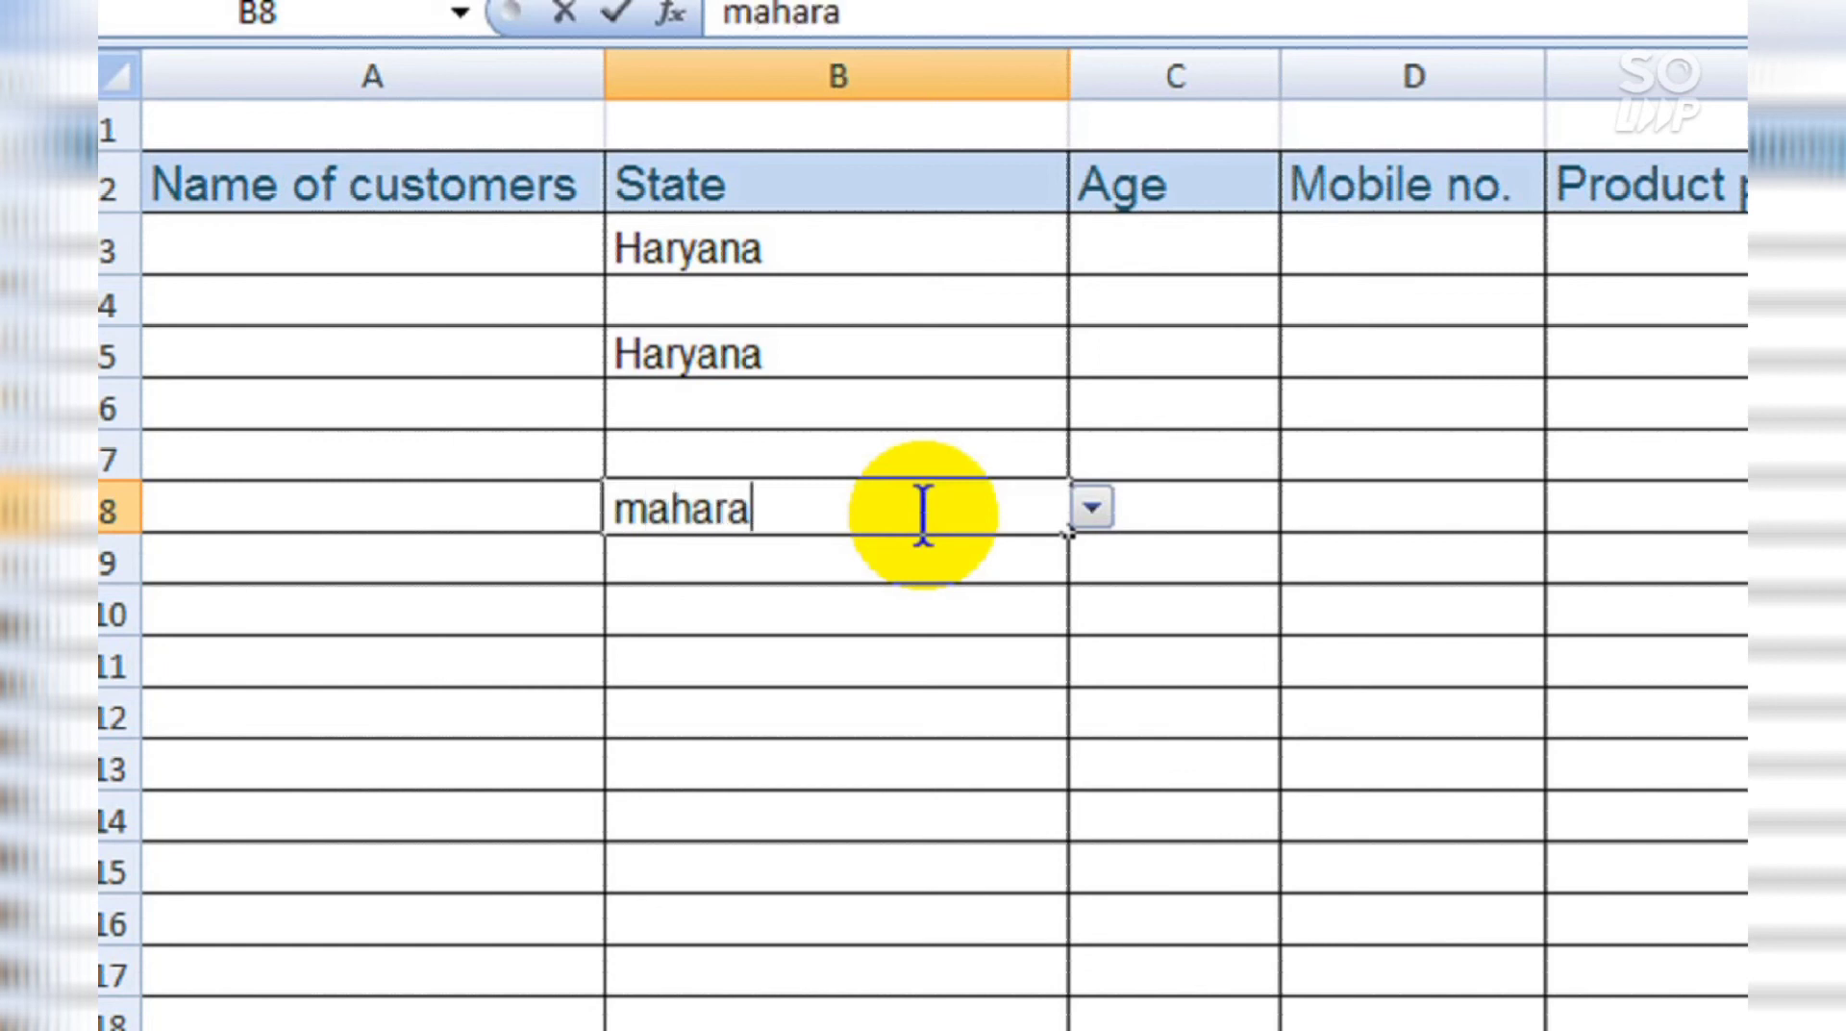
type("shtra")
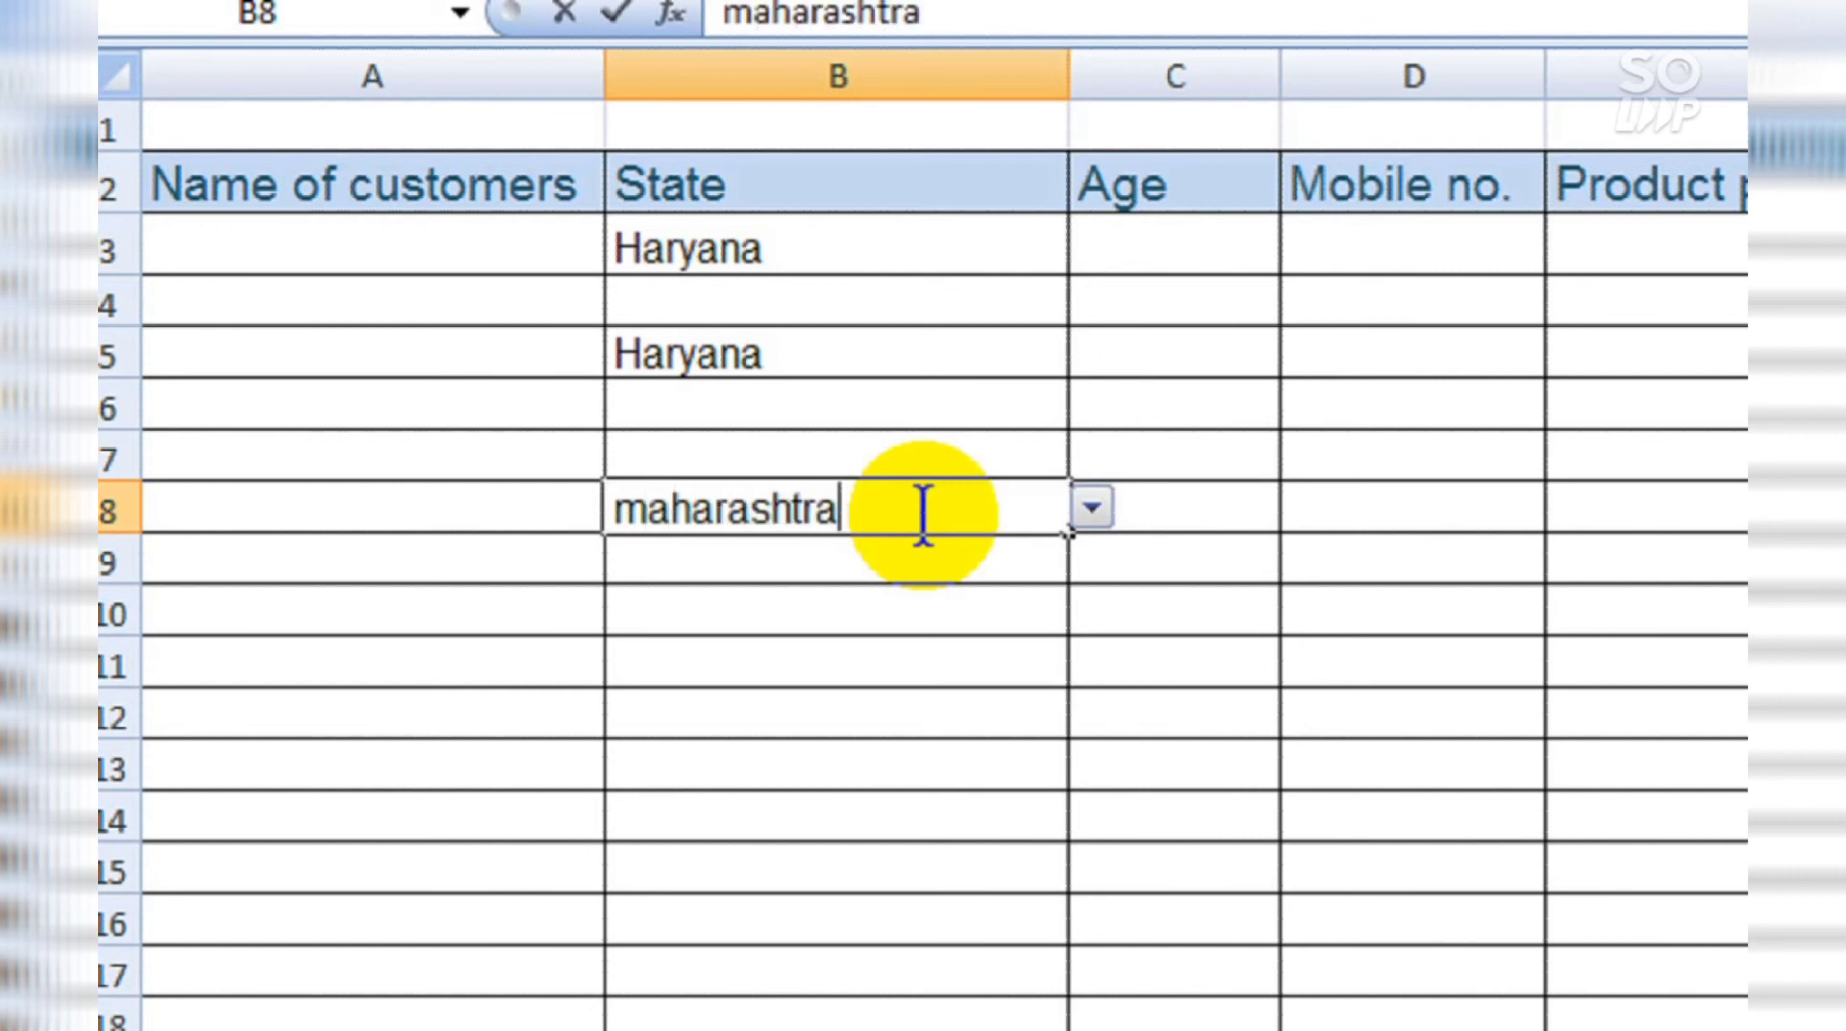
key("Return")
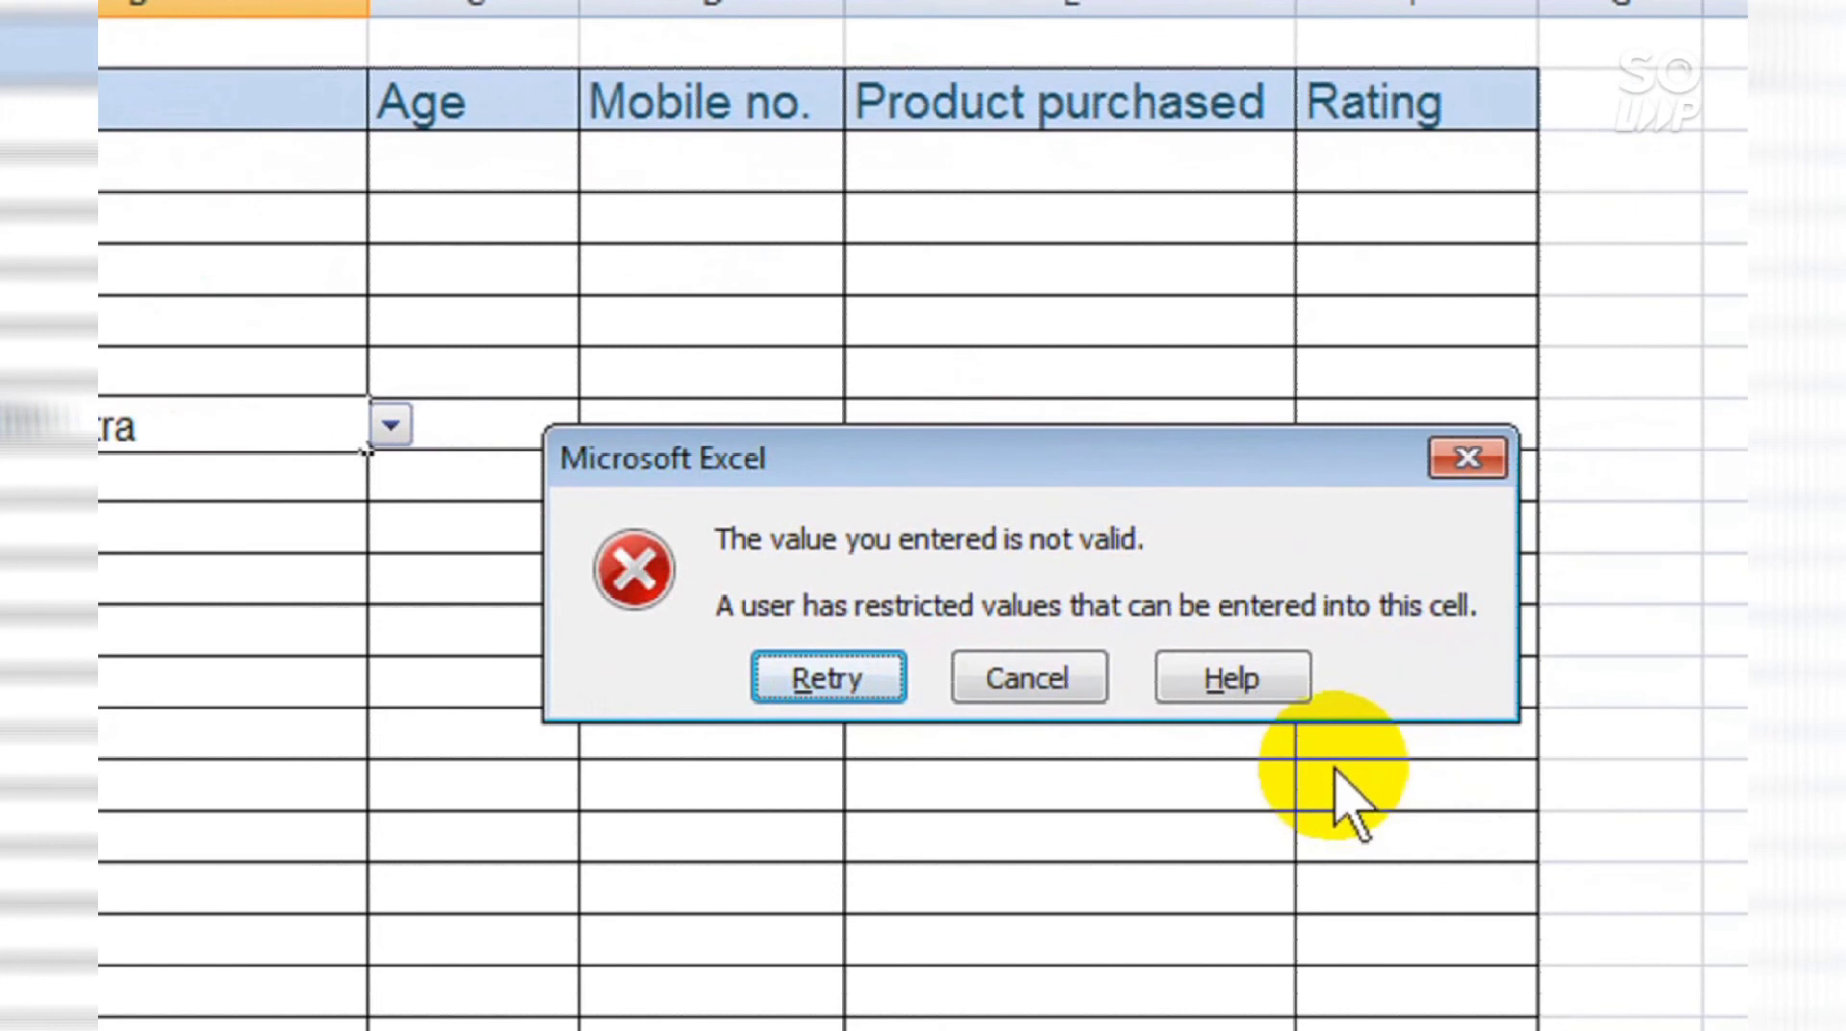
key("Return")
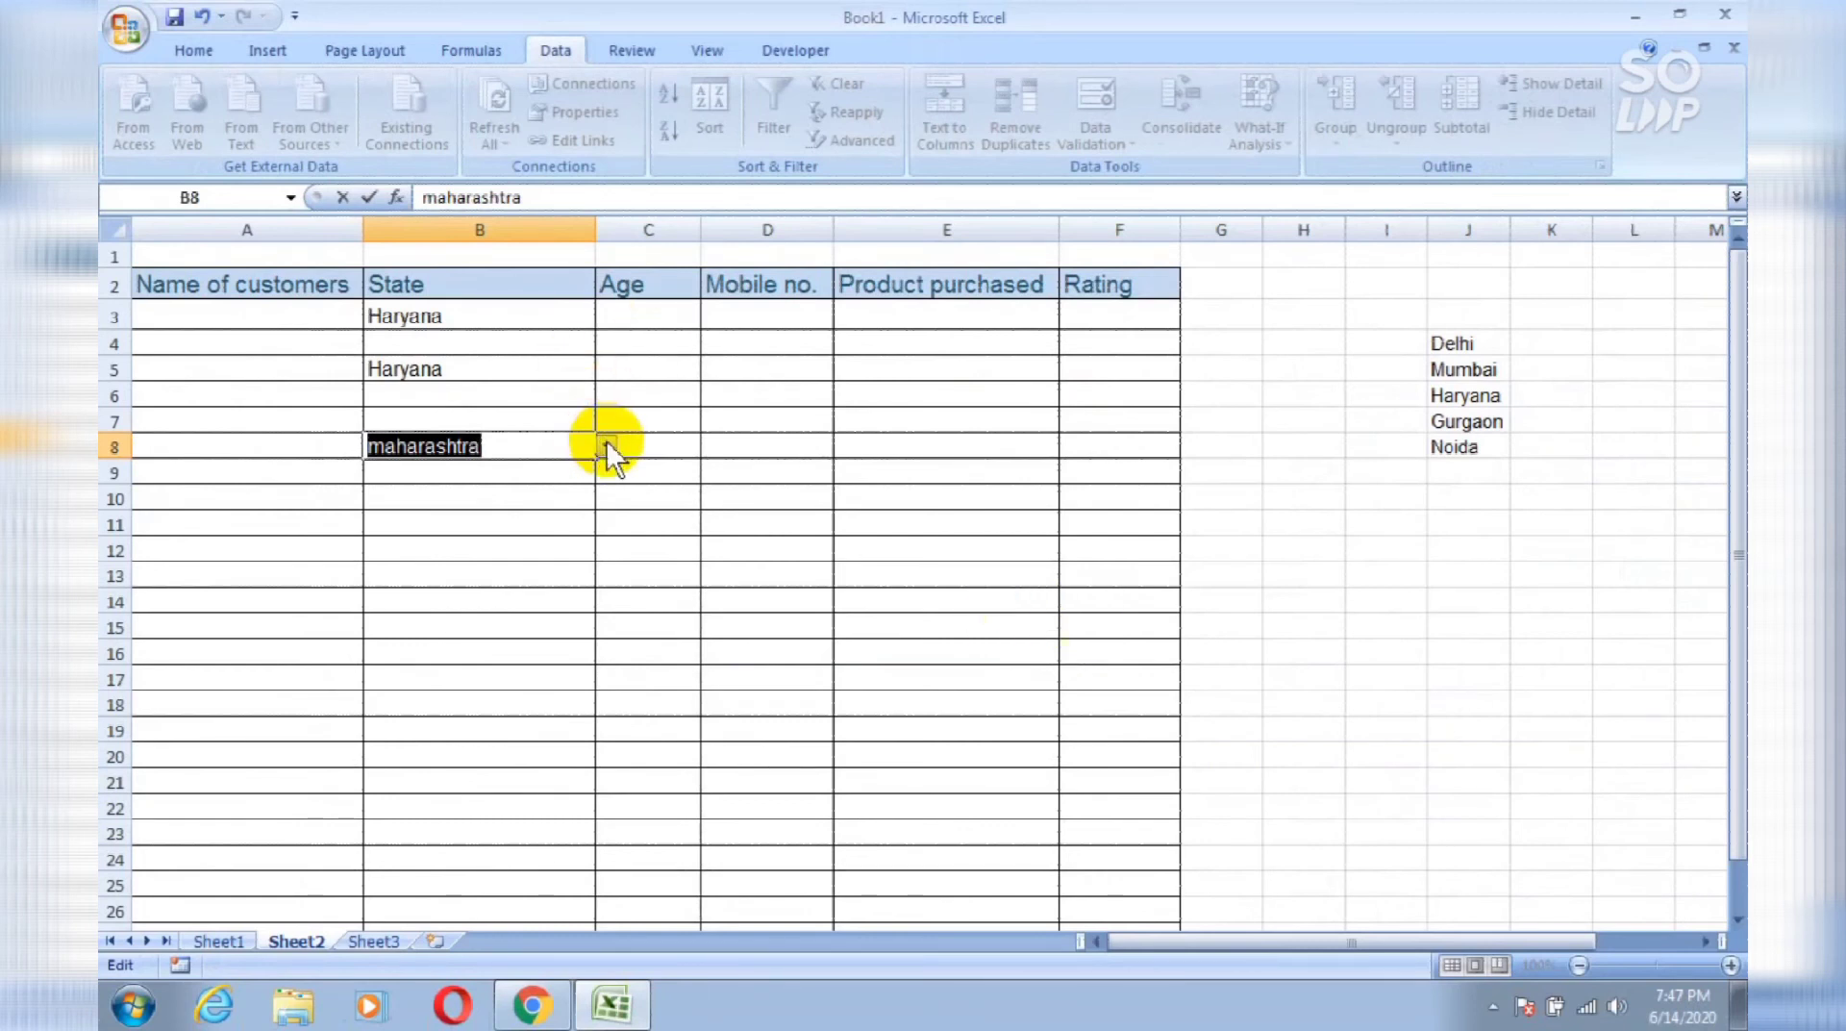
left_click(606, 443)
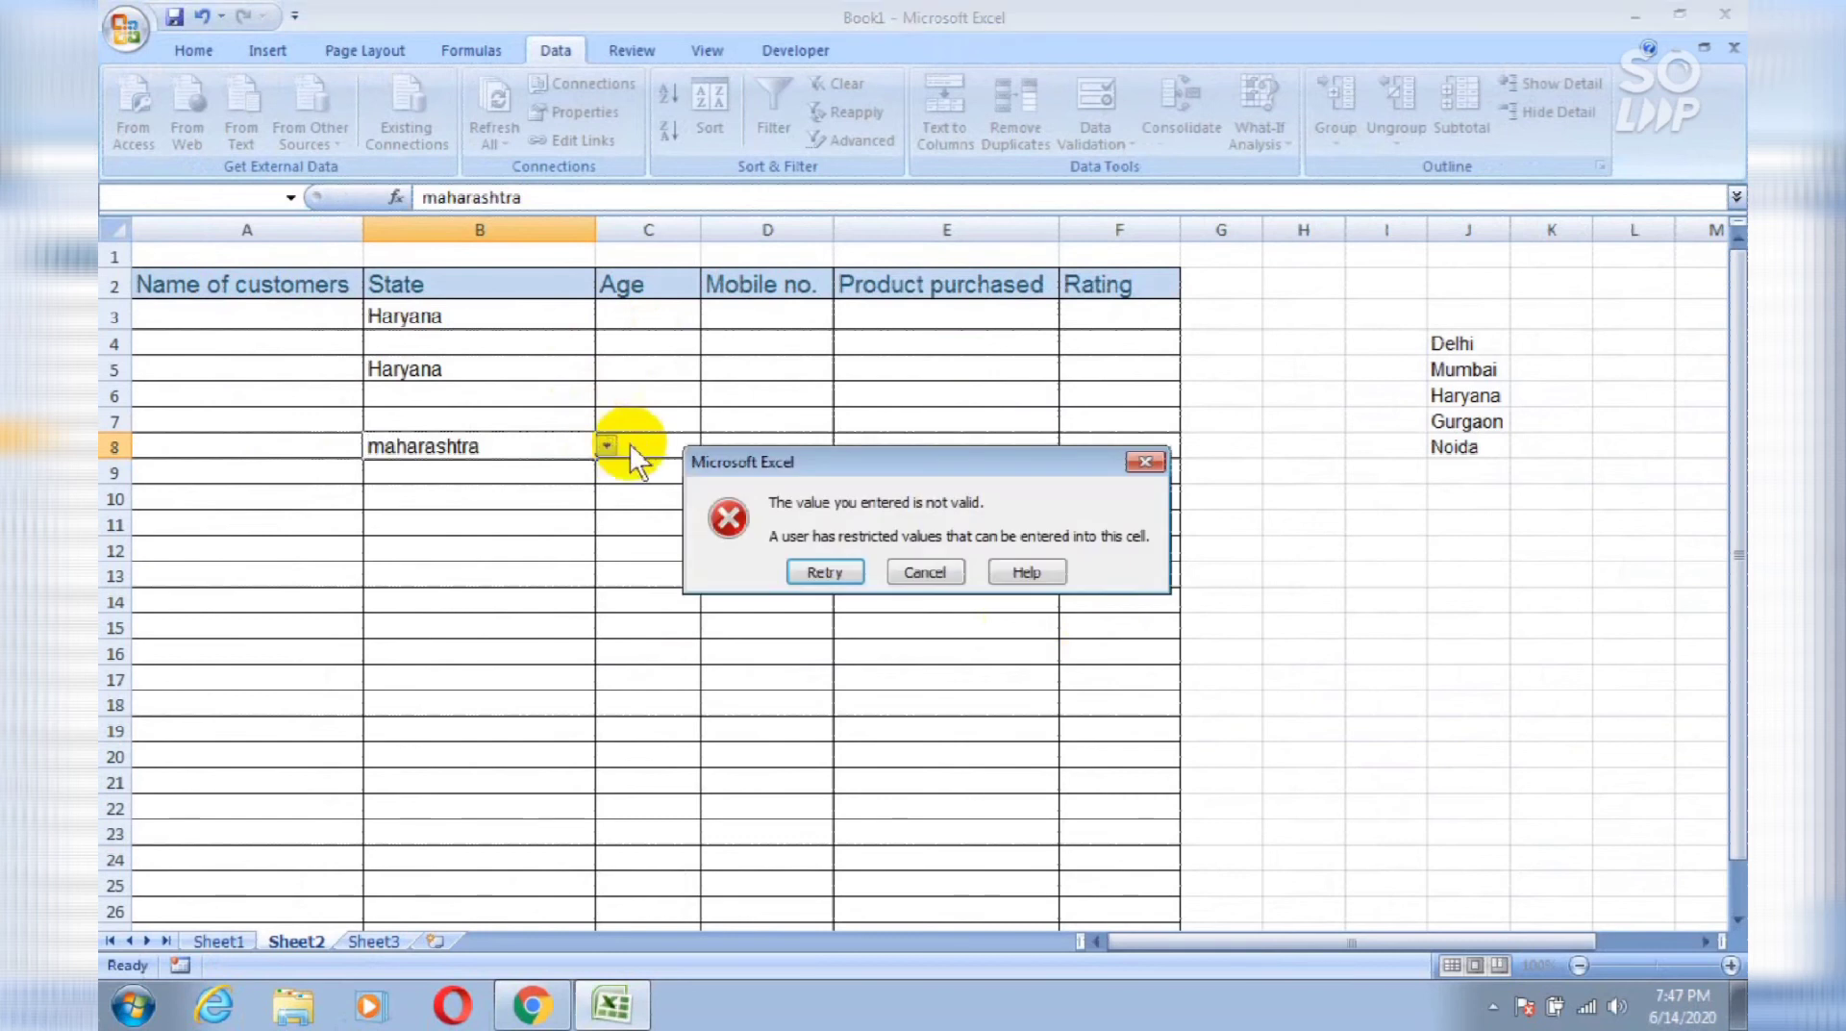
left_click(824, 572)
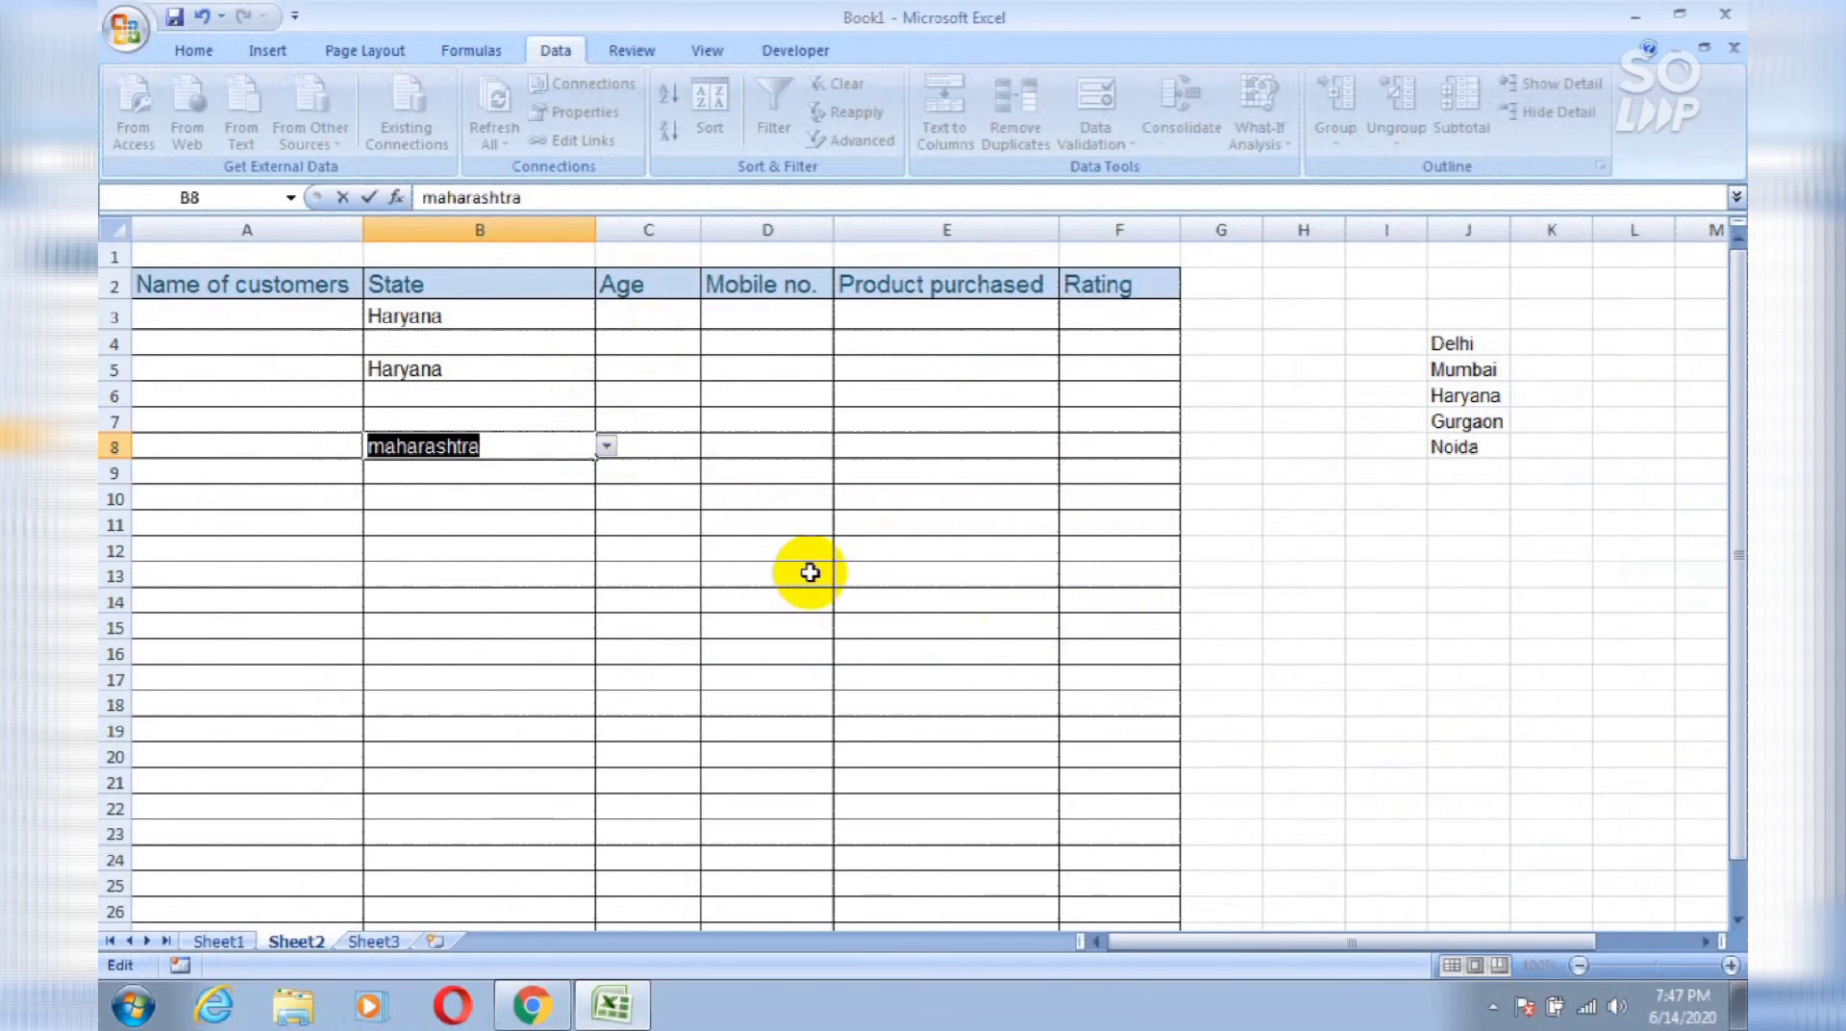
type("noida")
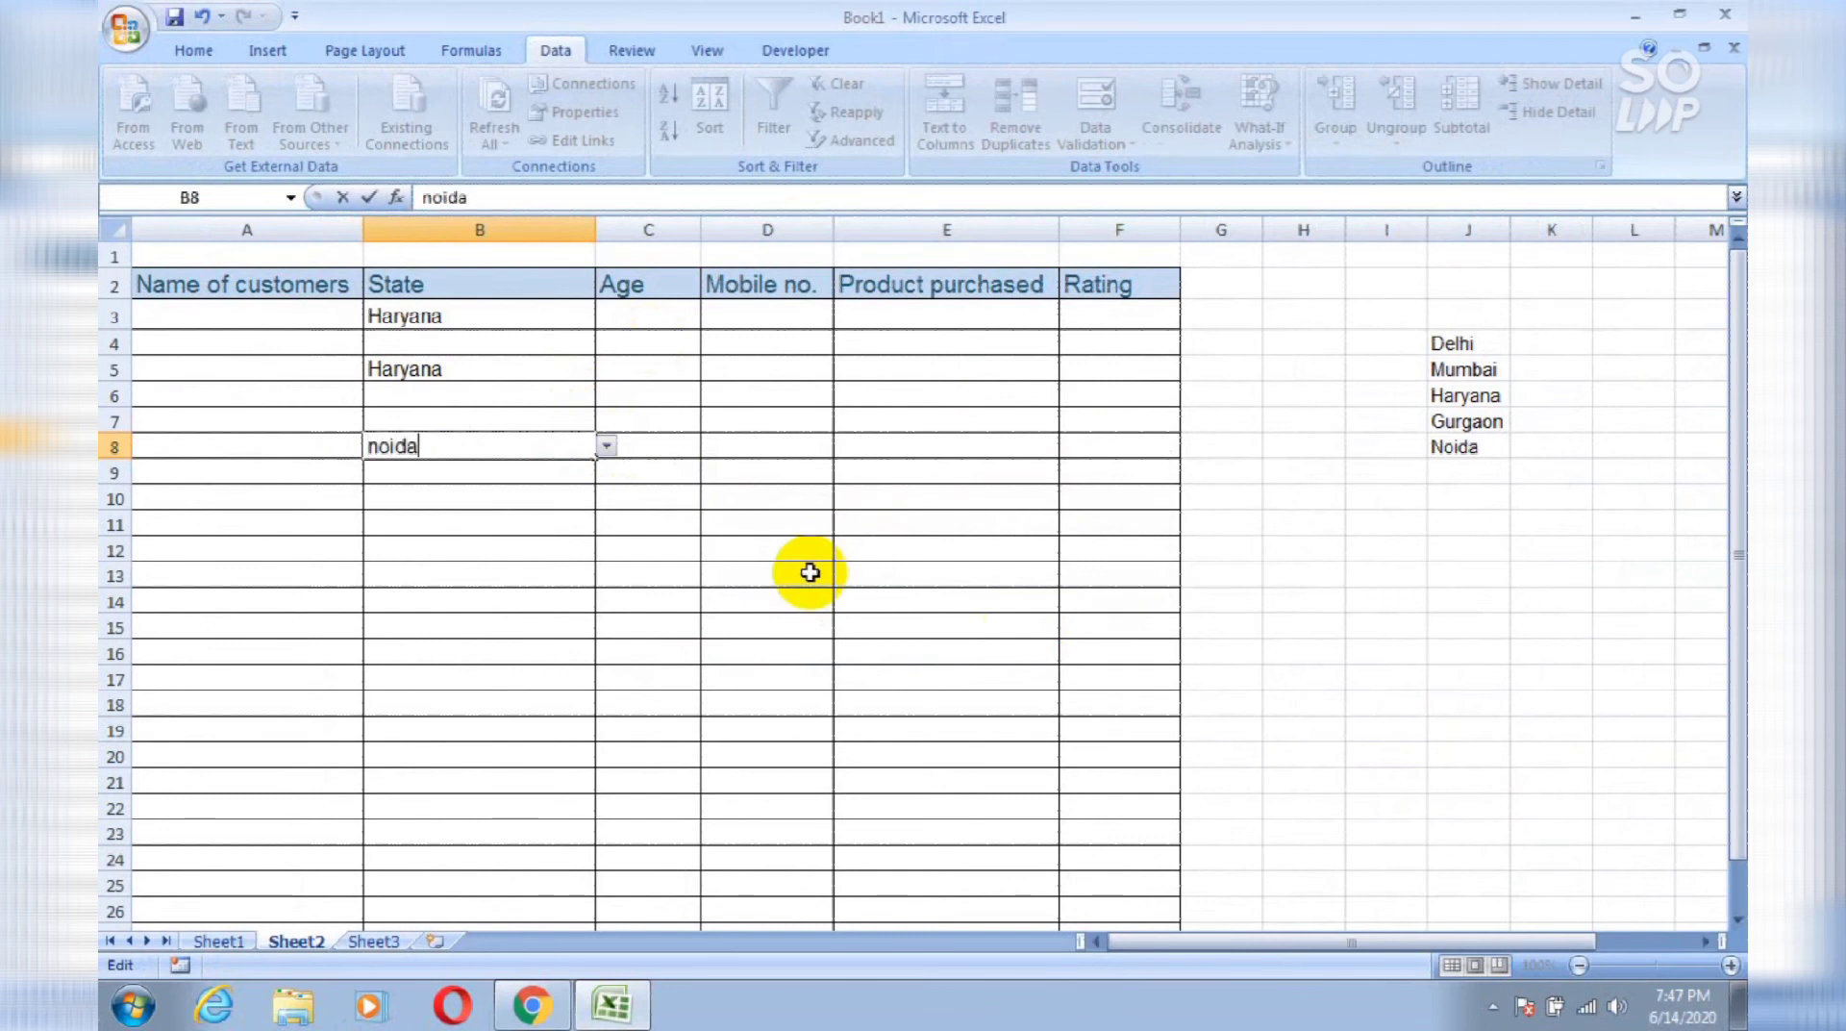
key("Return")
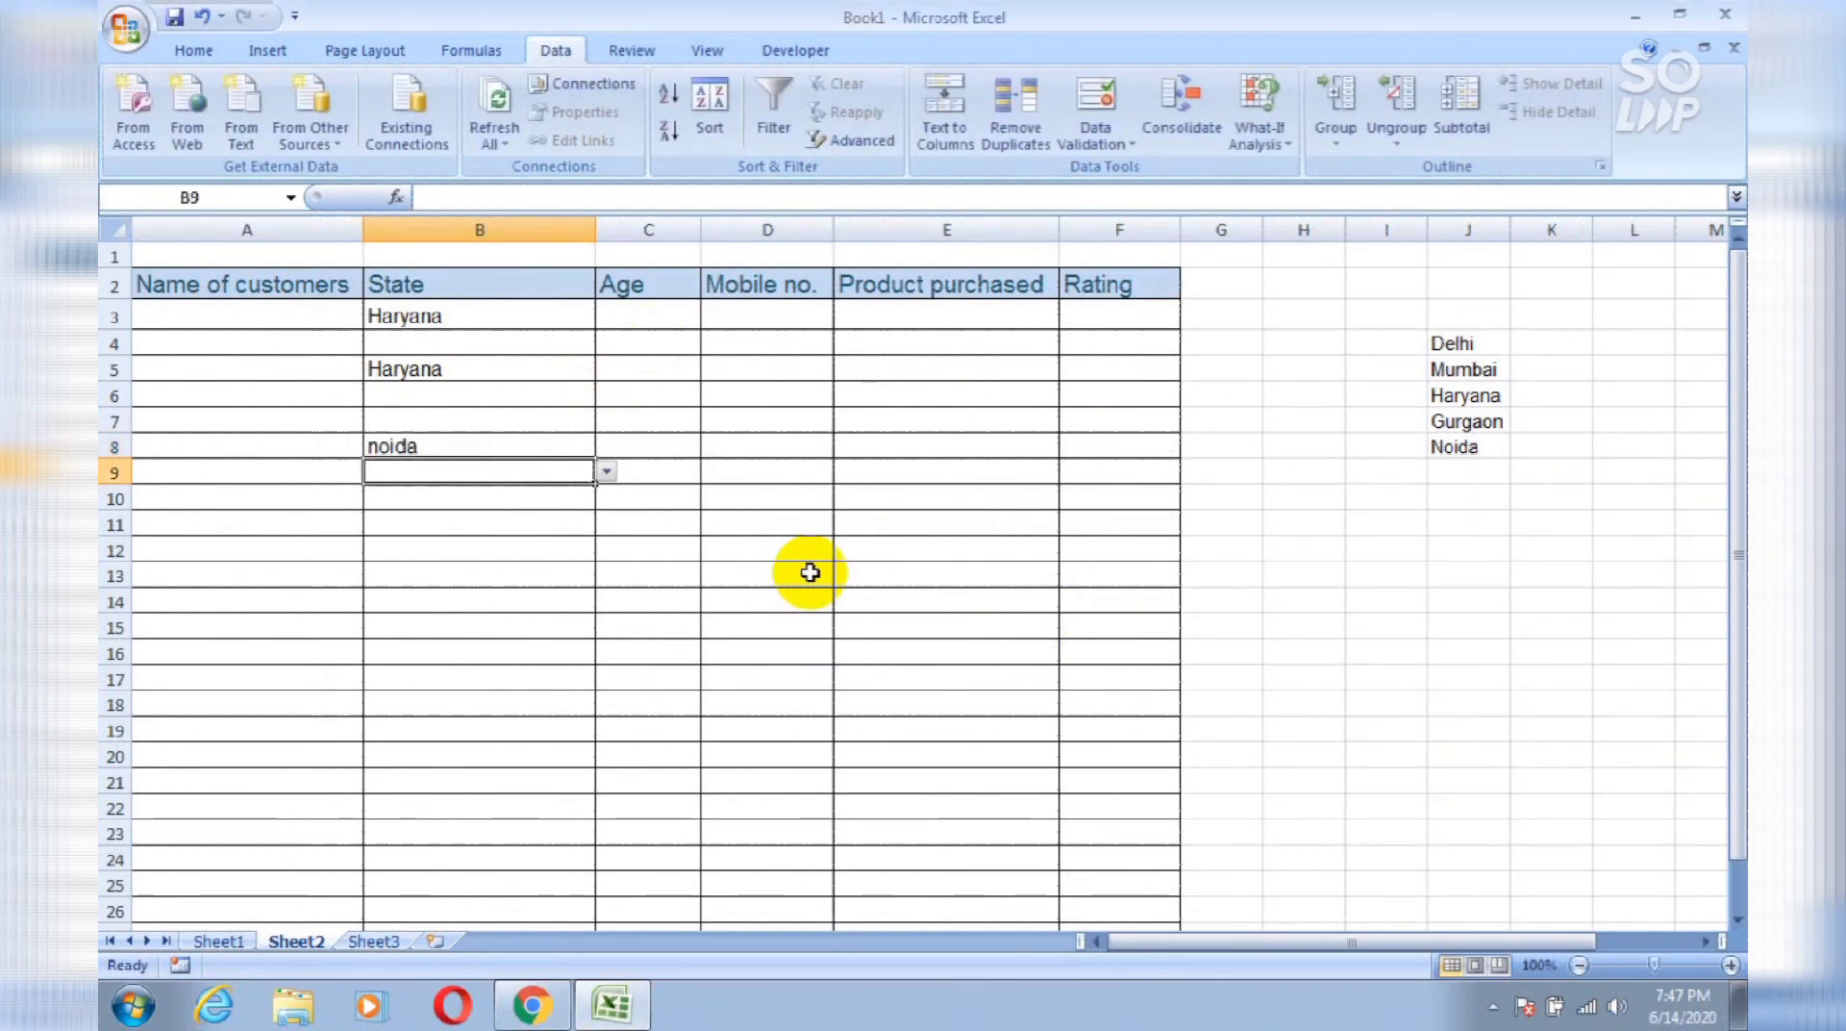
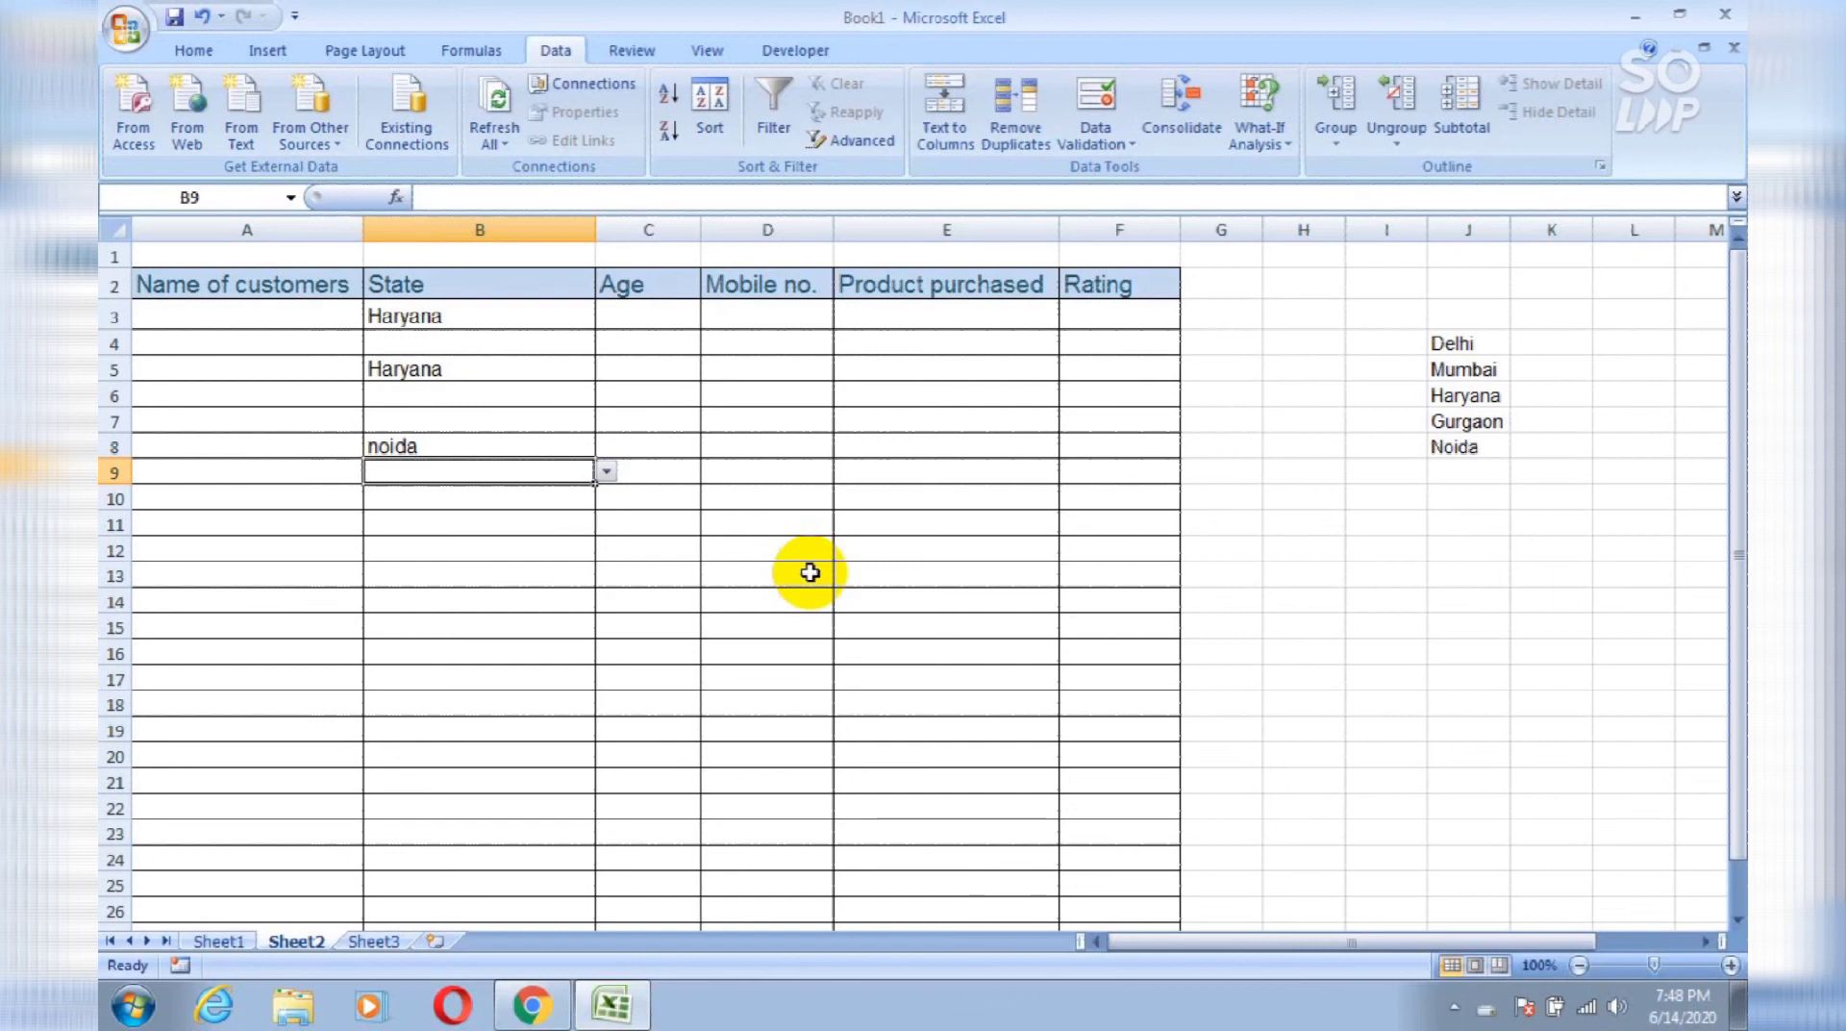
Step: Compare the Mobile no. column on Sheet2 with the Mobile No. column of Sheet1's patient table
left_click(803, 231)
left_click(1484, 913)
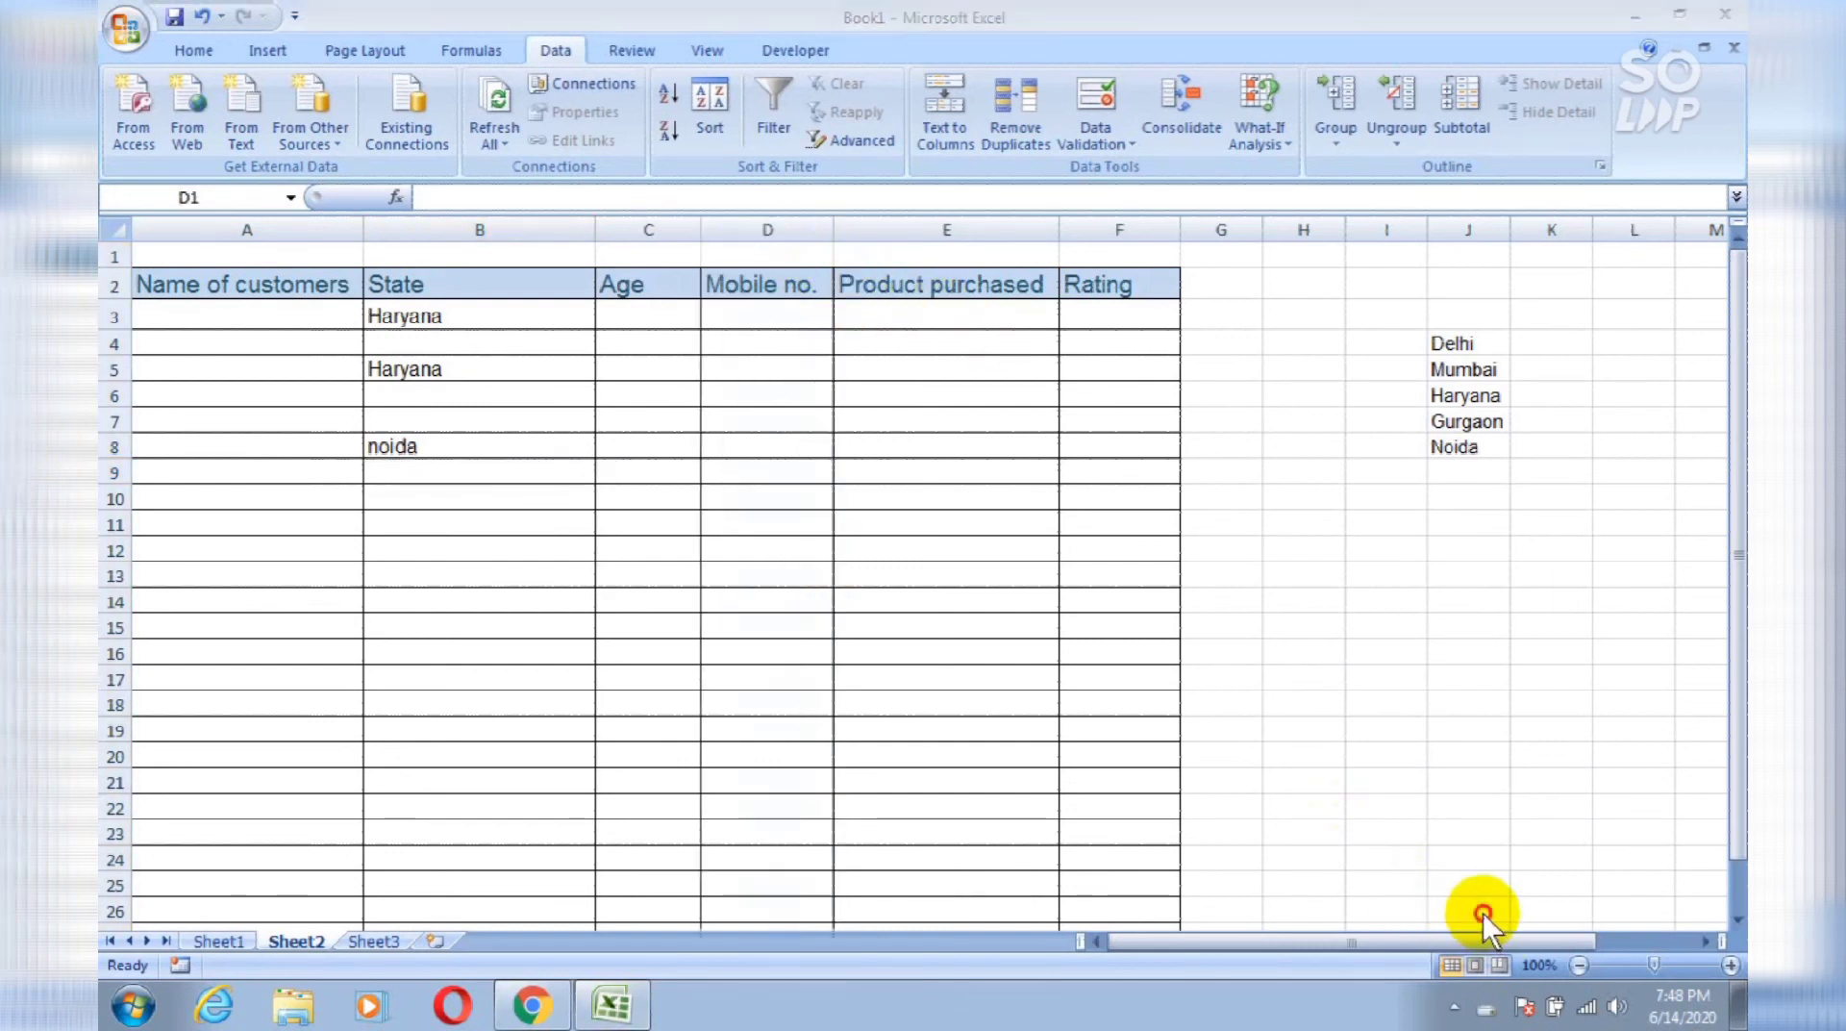
left_click(772, 231)
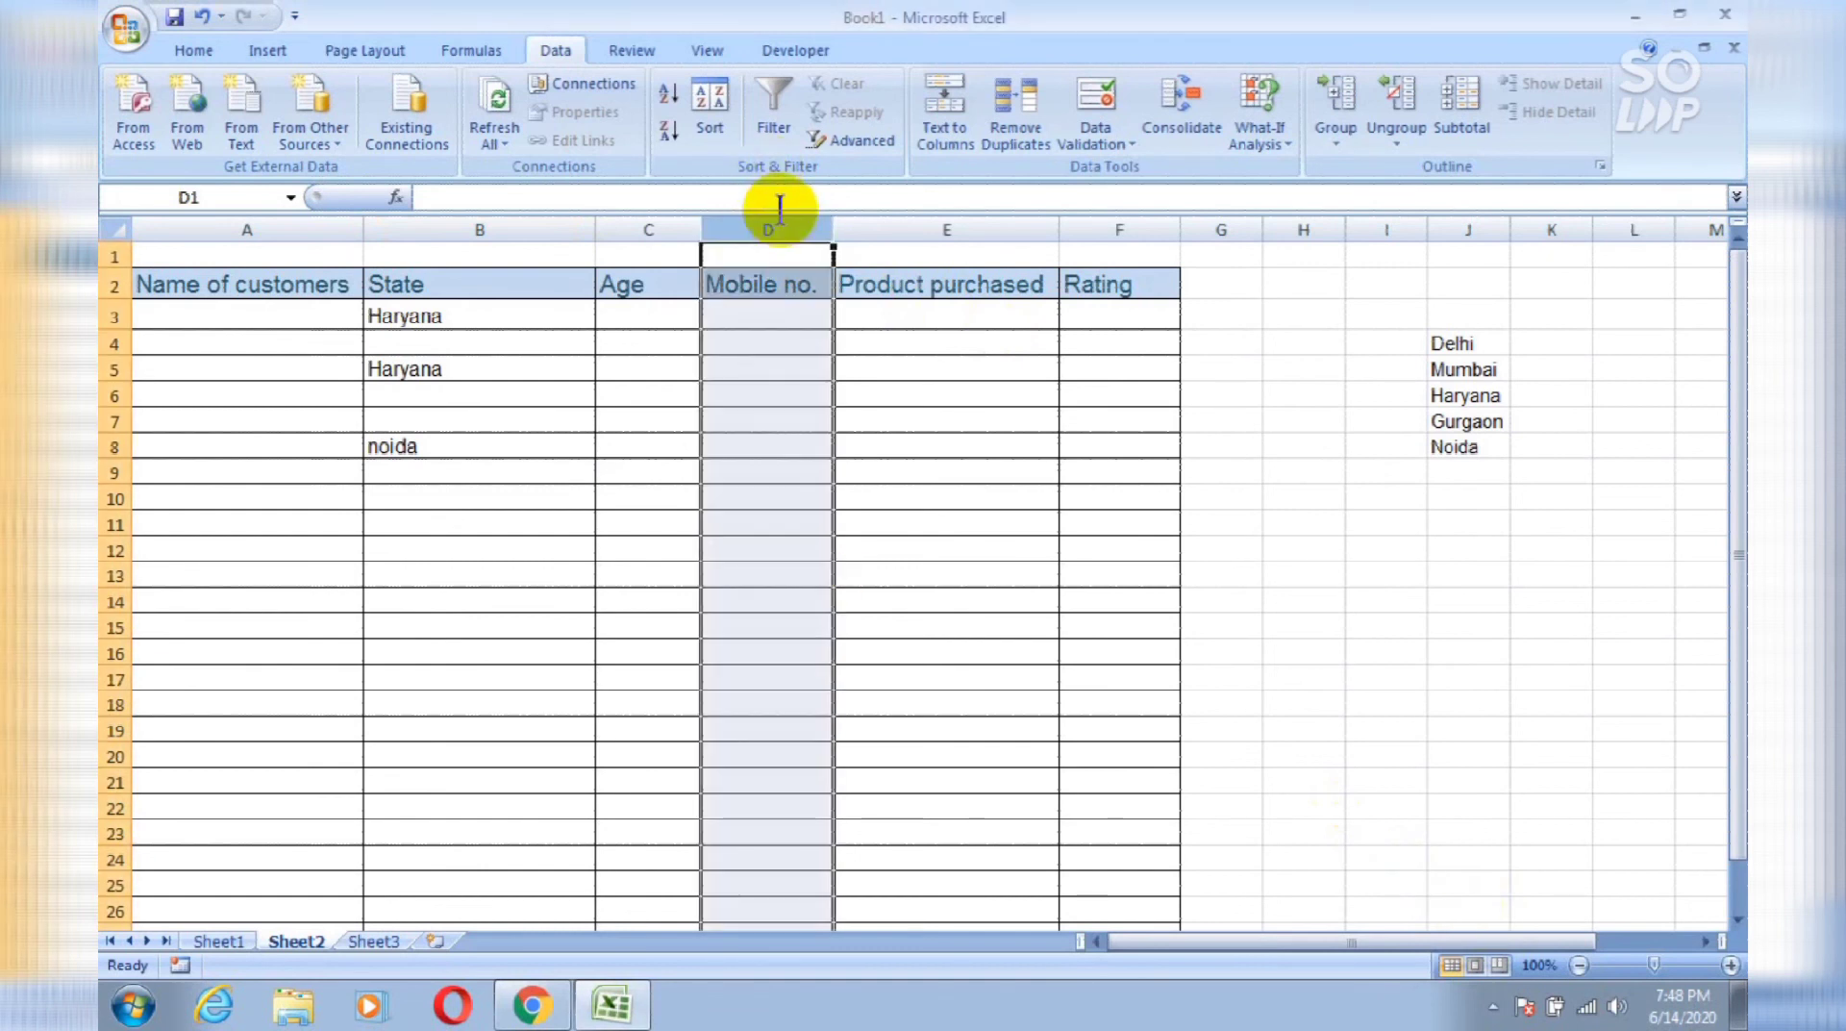
left_click(231, 941)
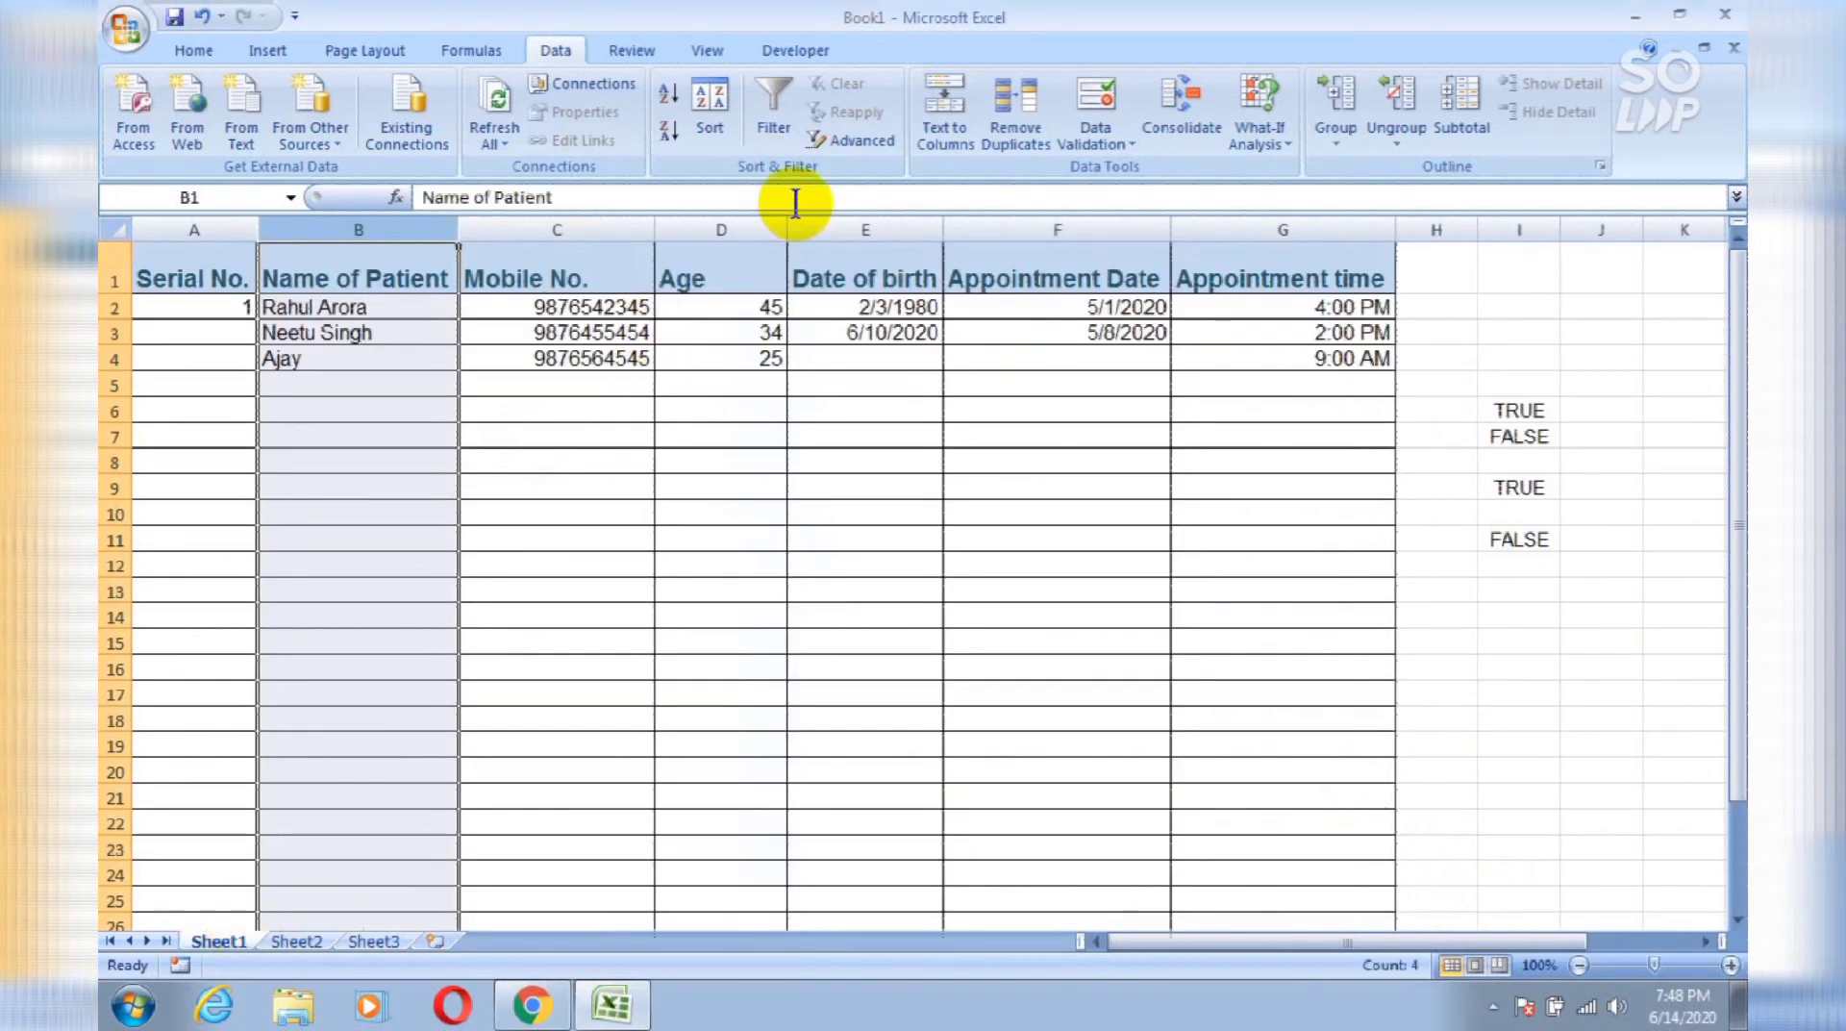
left_click(548, 229)
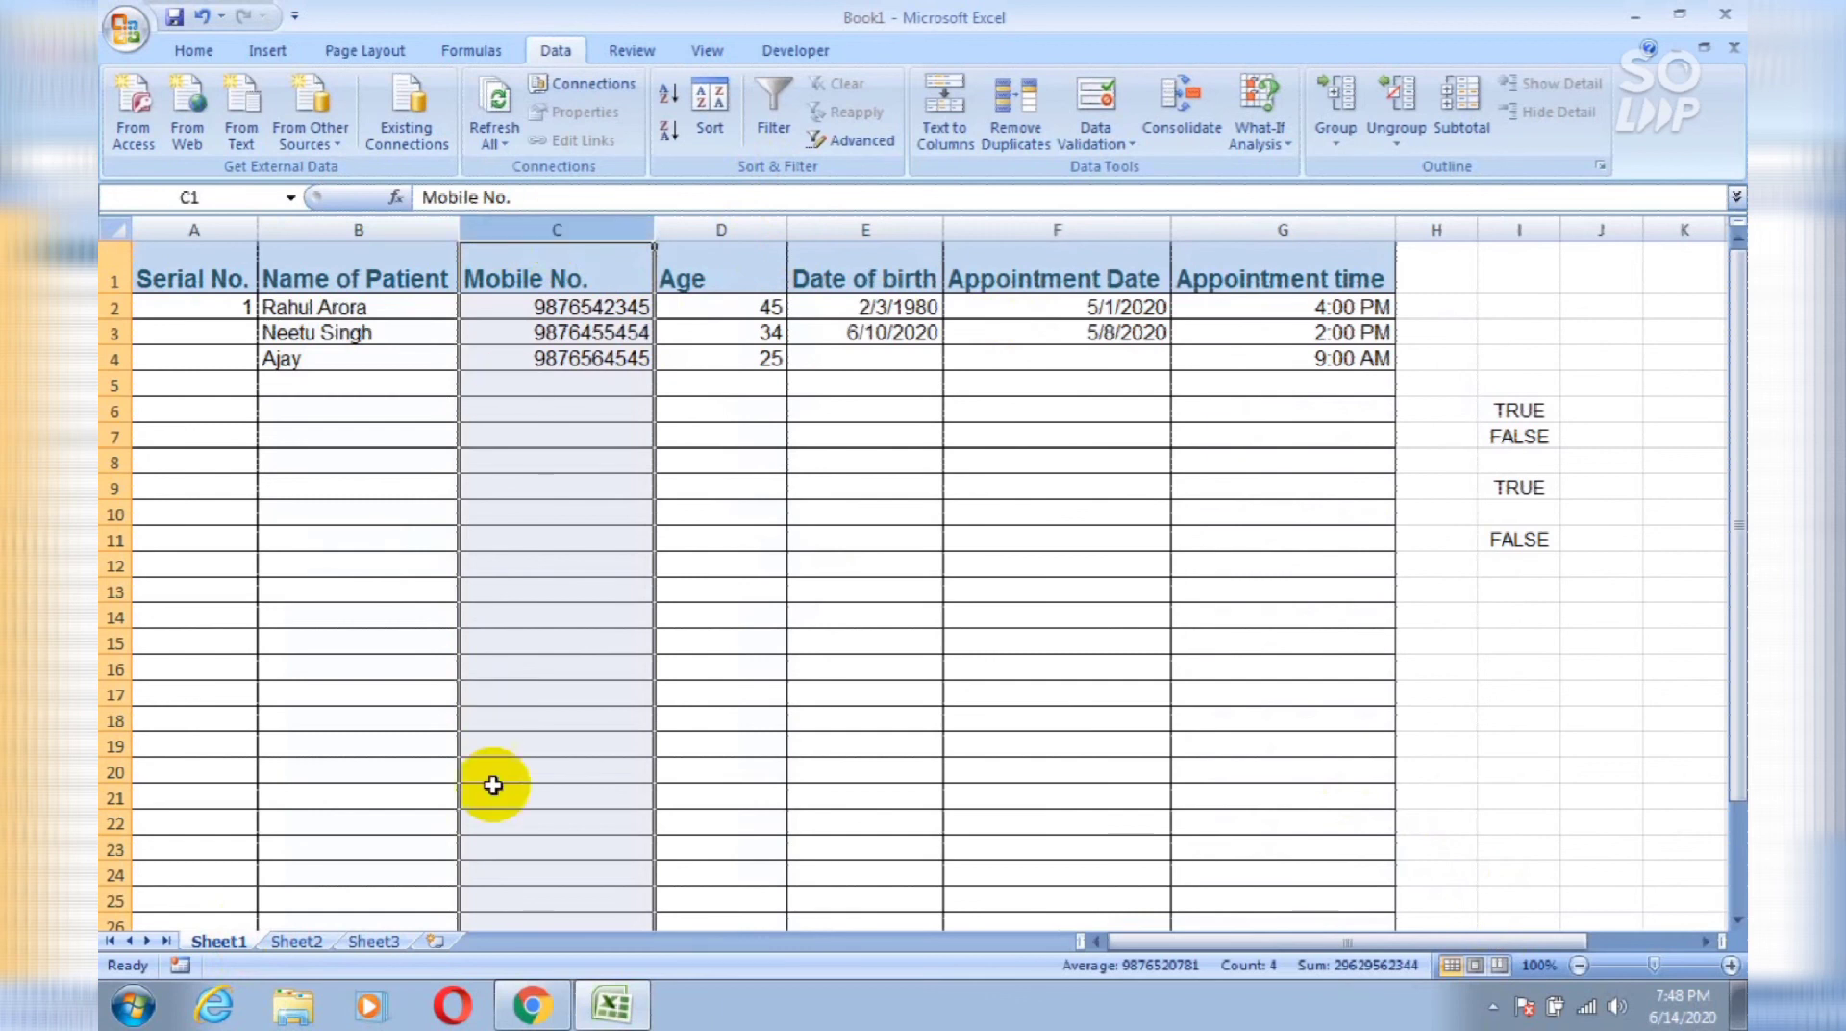
left_click(296, 941)
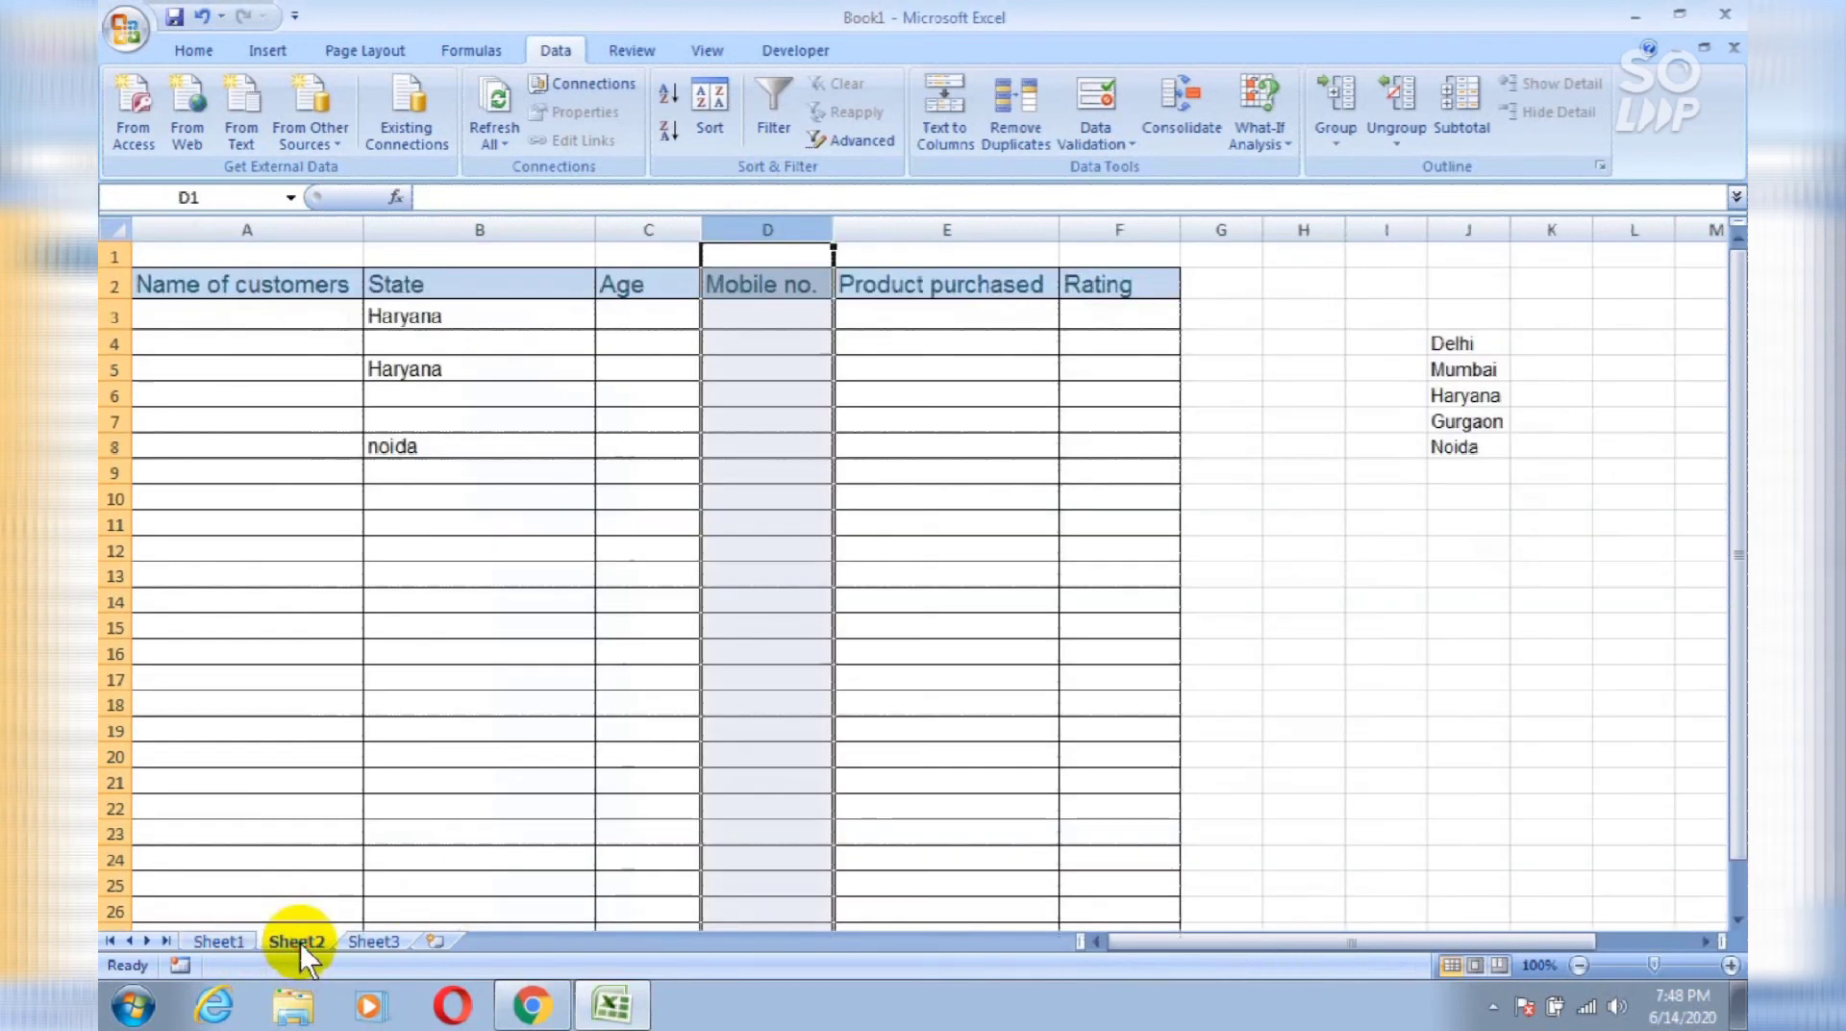
left_click(802, 479)
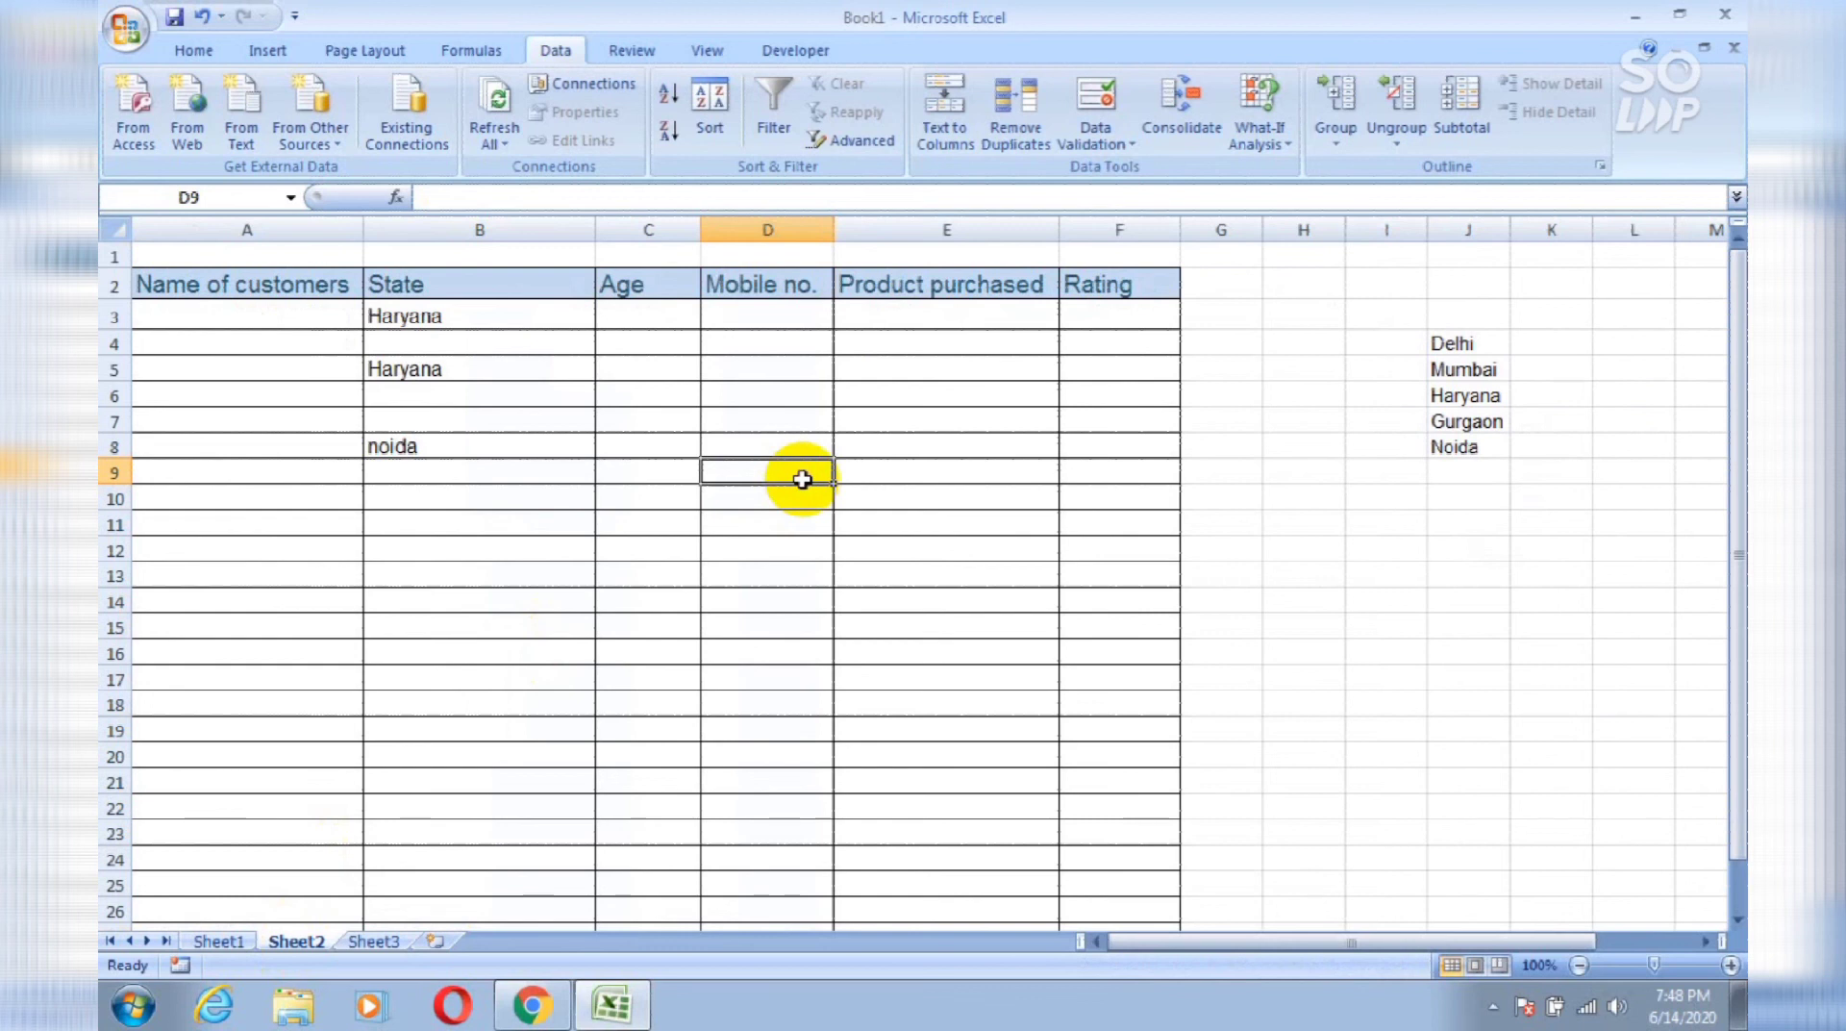
Step: Enter Jeans, Shirts and Trouser in cells E3 to E5 under Product purchased
left_click(1129, 322)
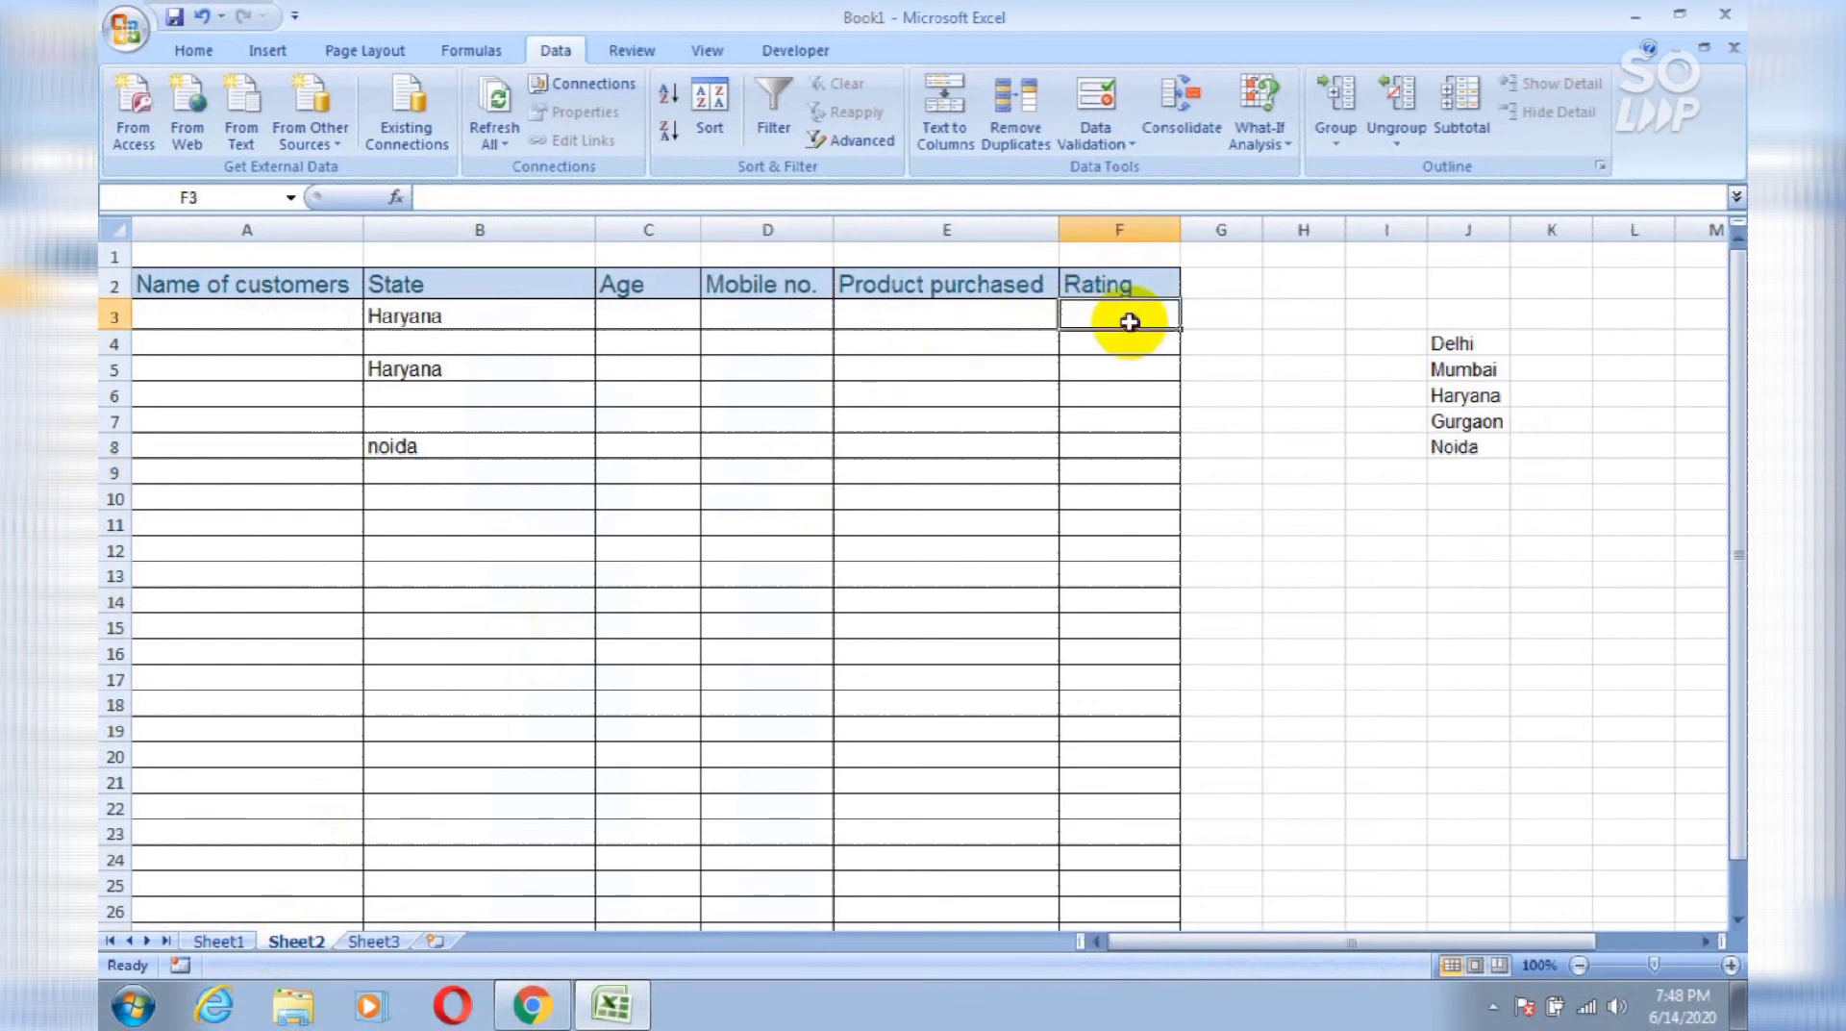
left_click(977, 306)
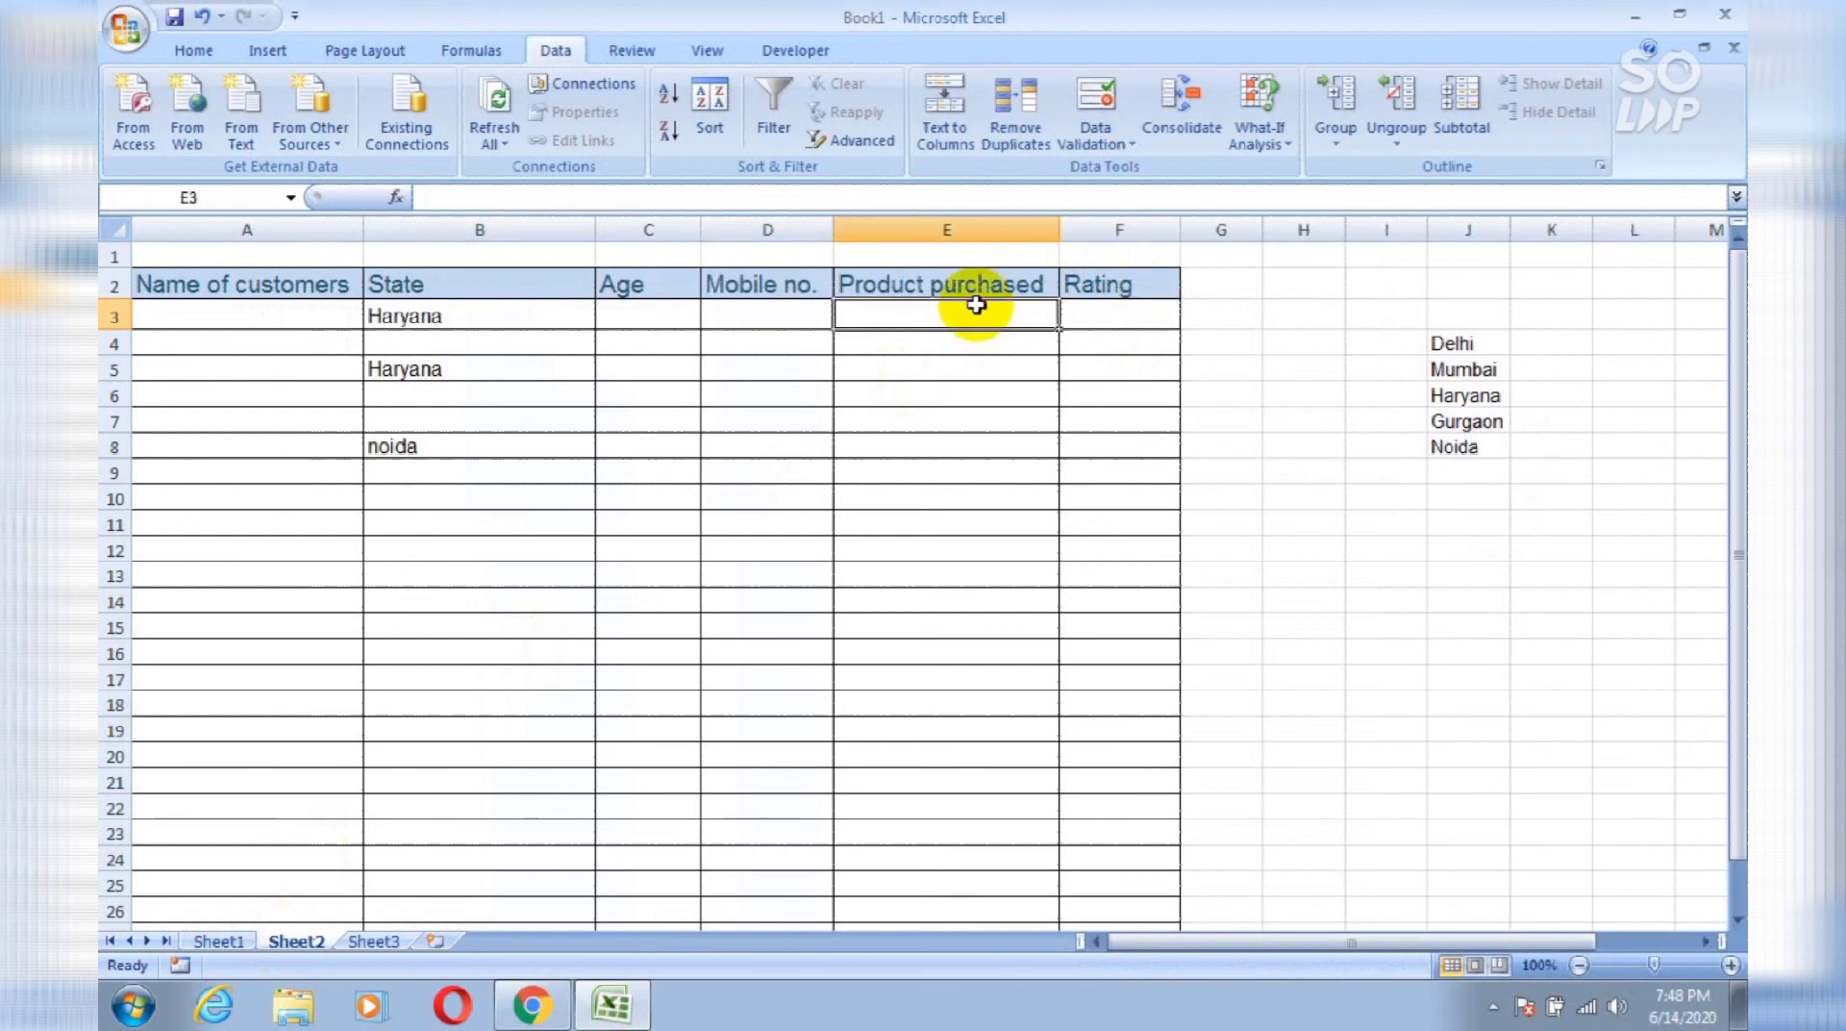
type("Jeans")
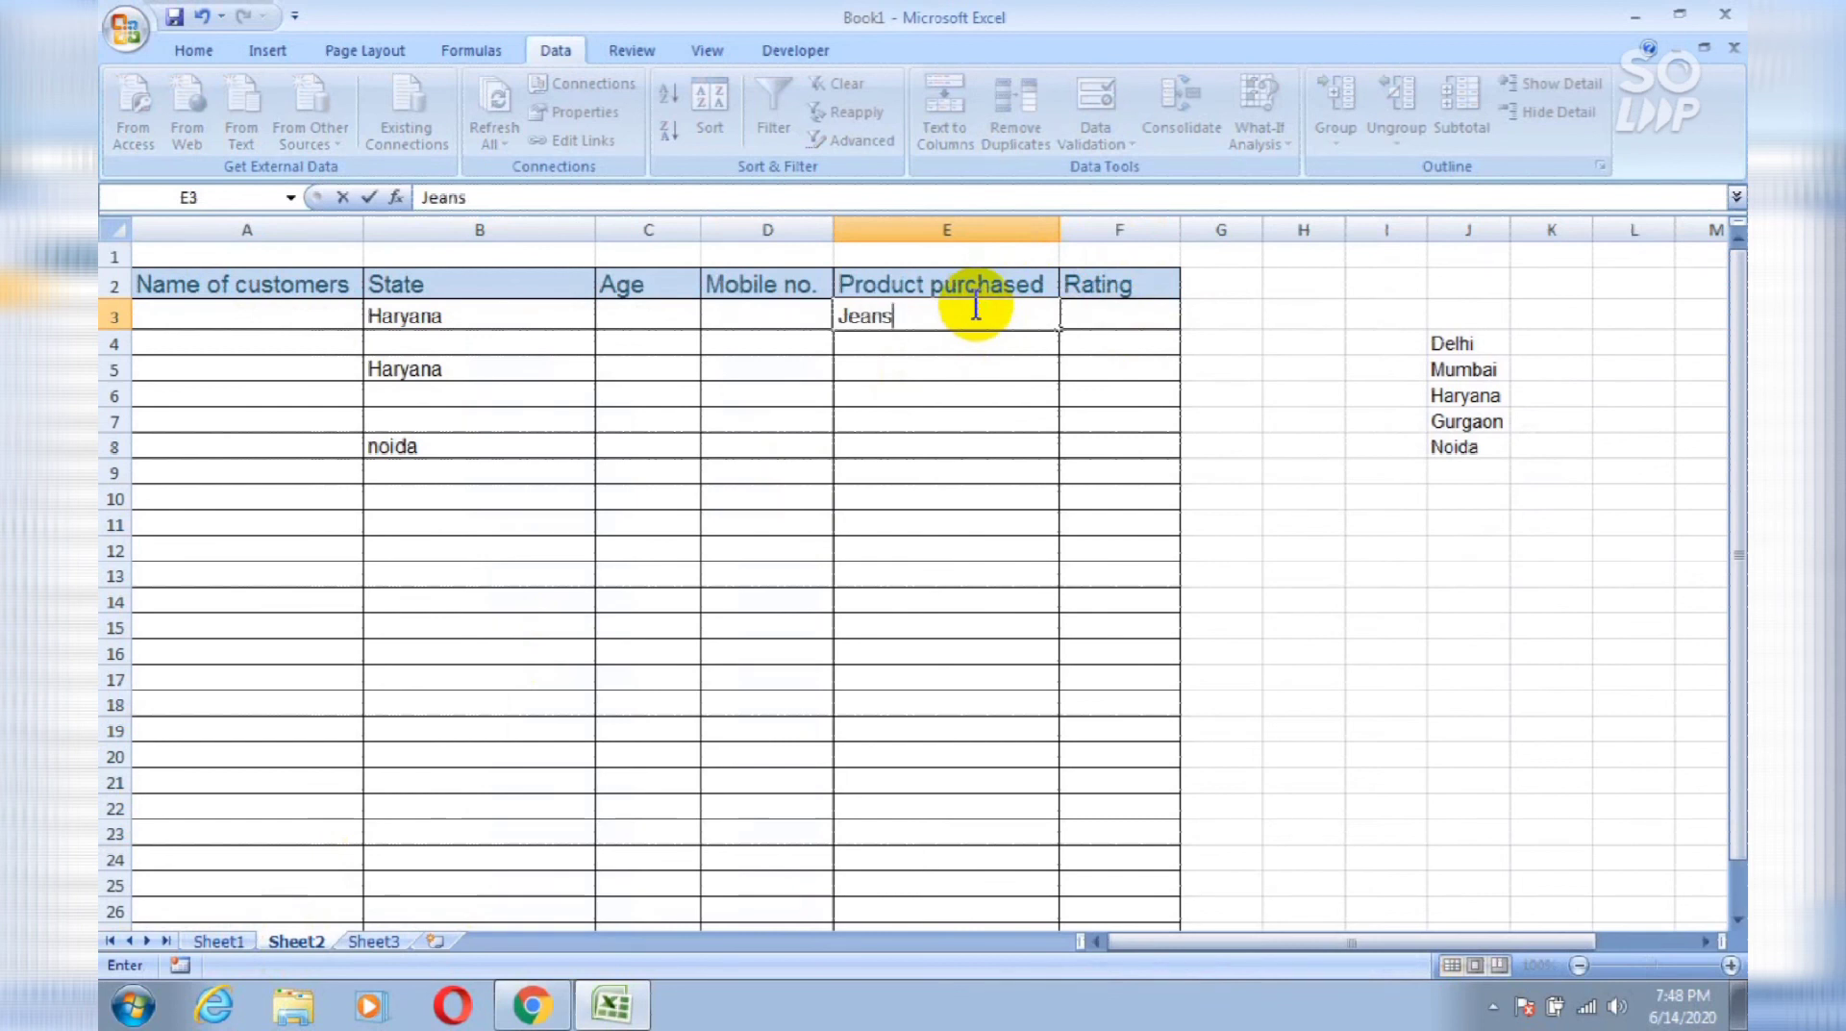
key("Return")
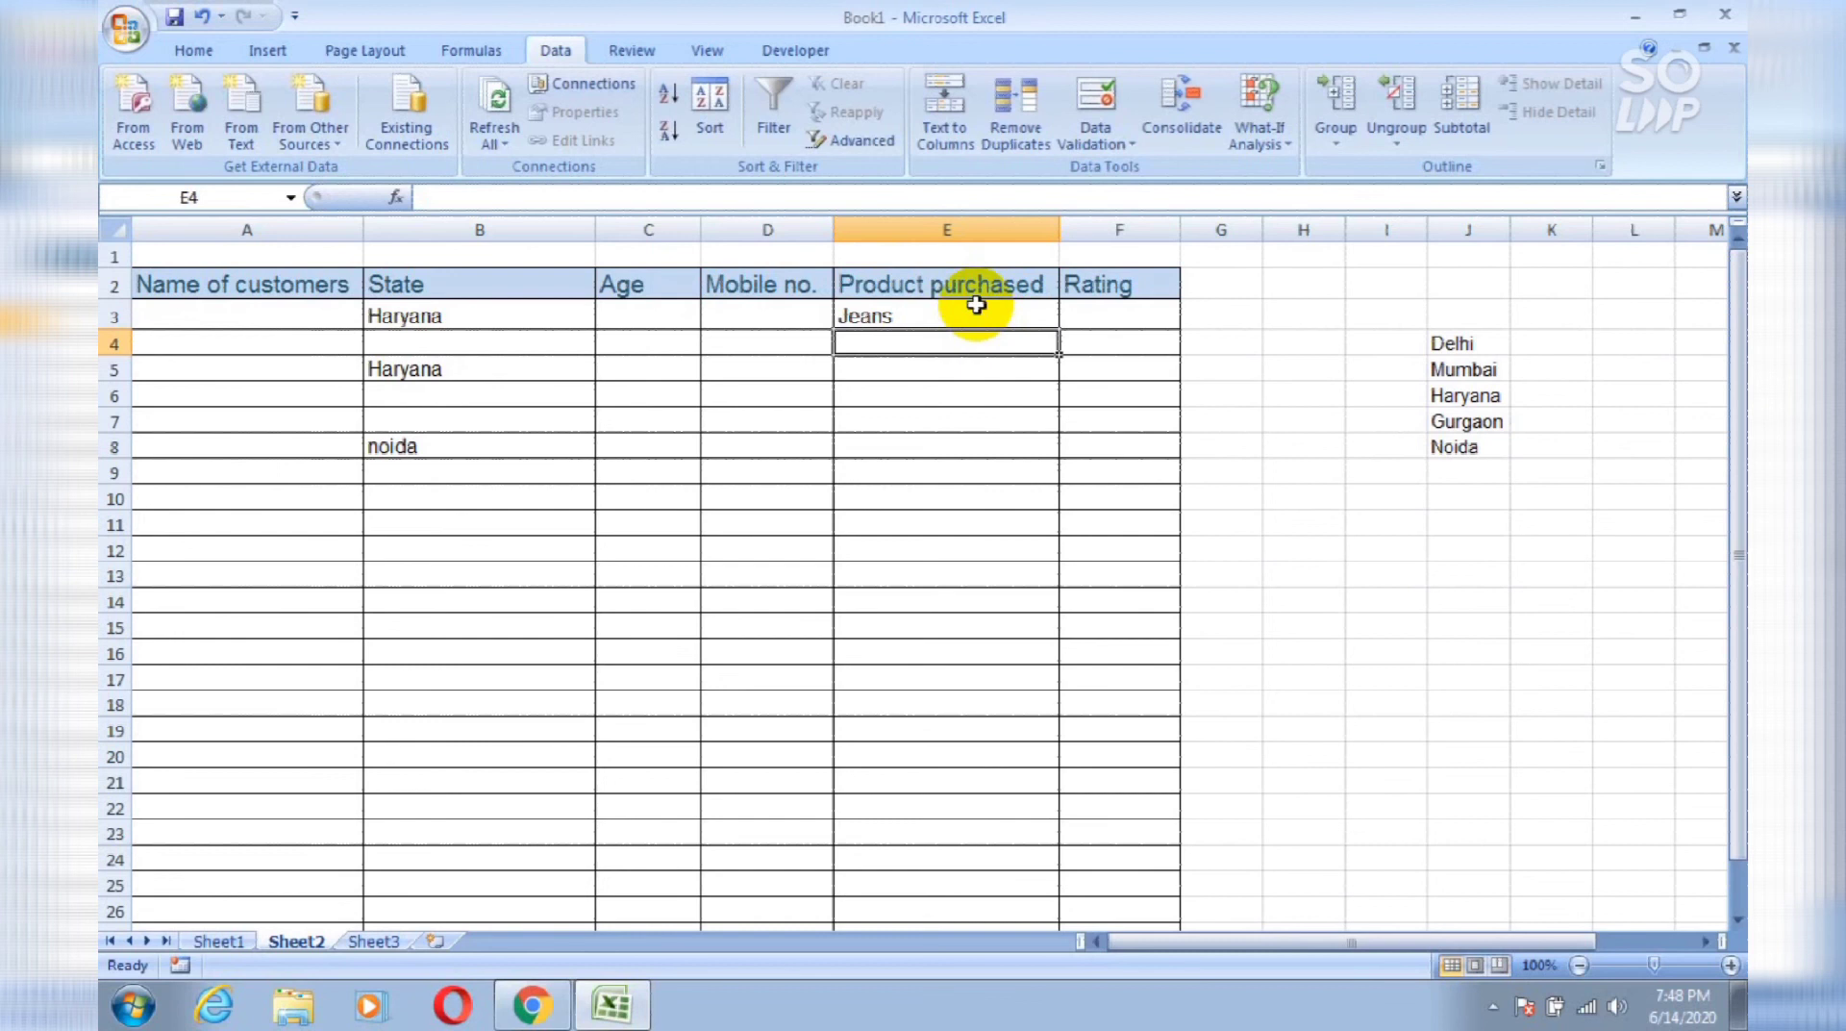
type("Shirts")
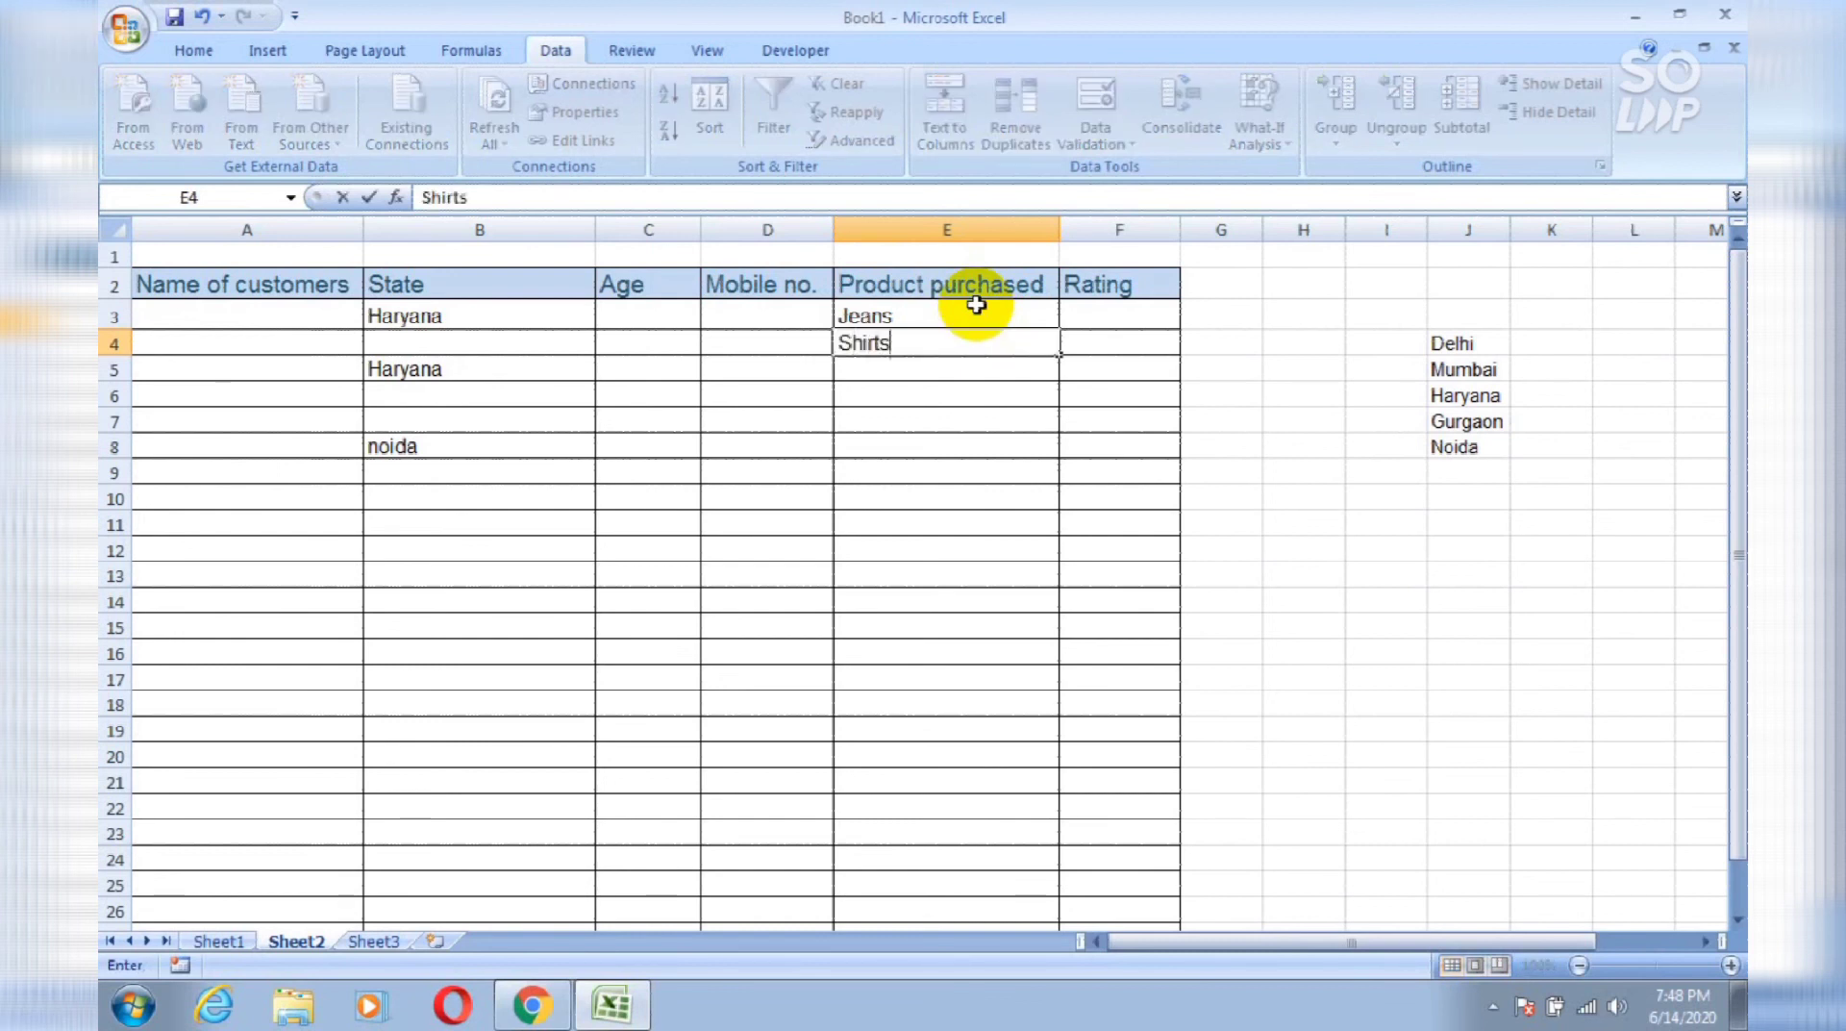
key("Return")
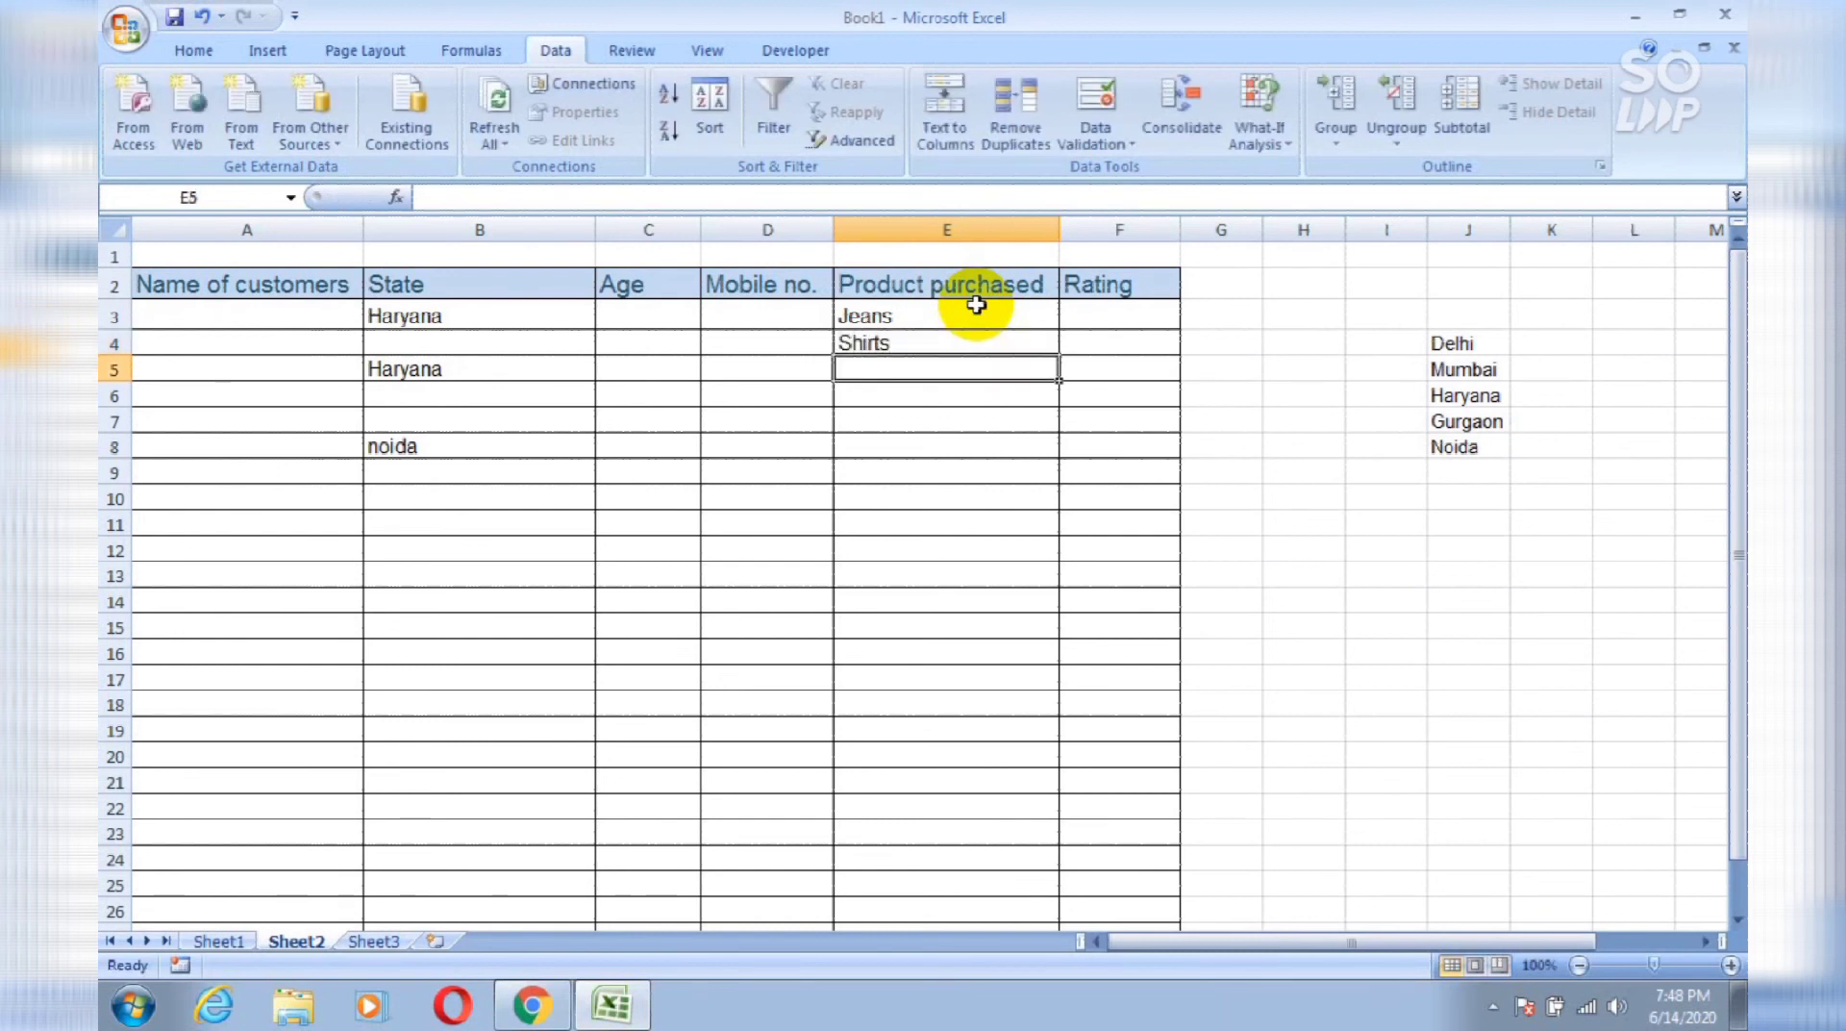
type("Trouser")
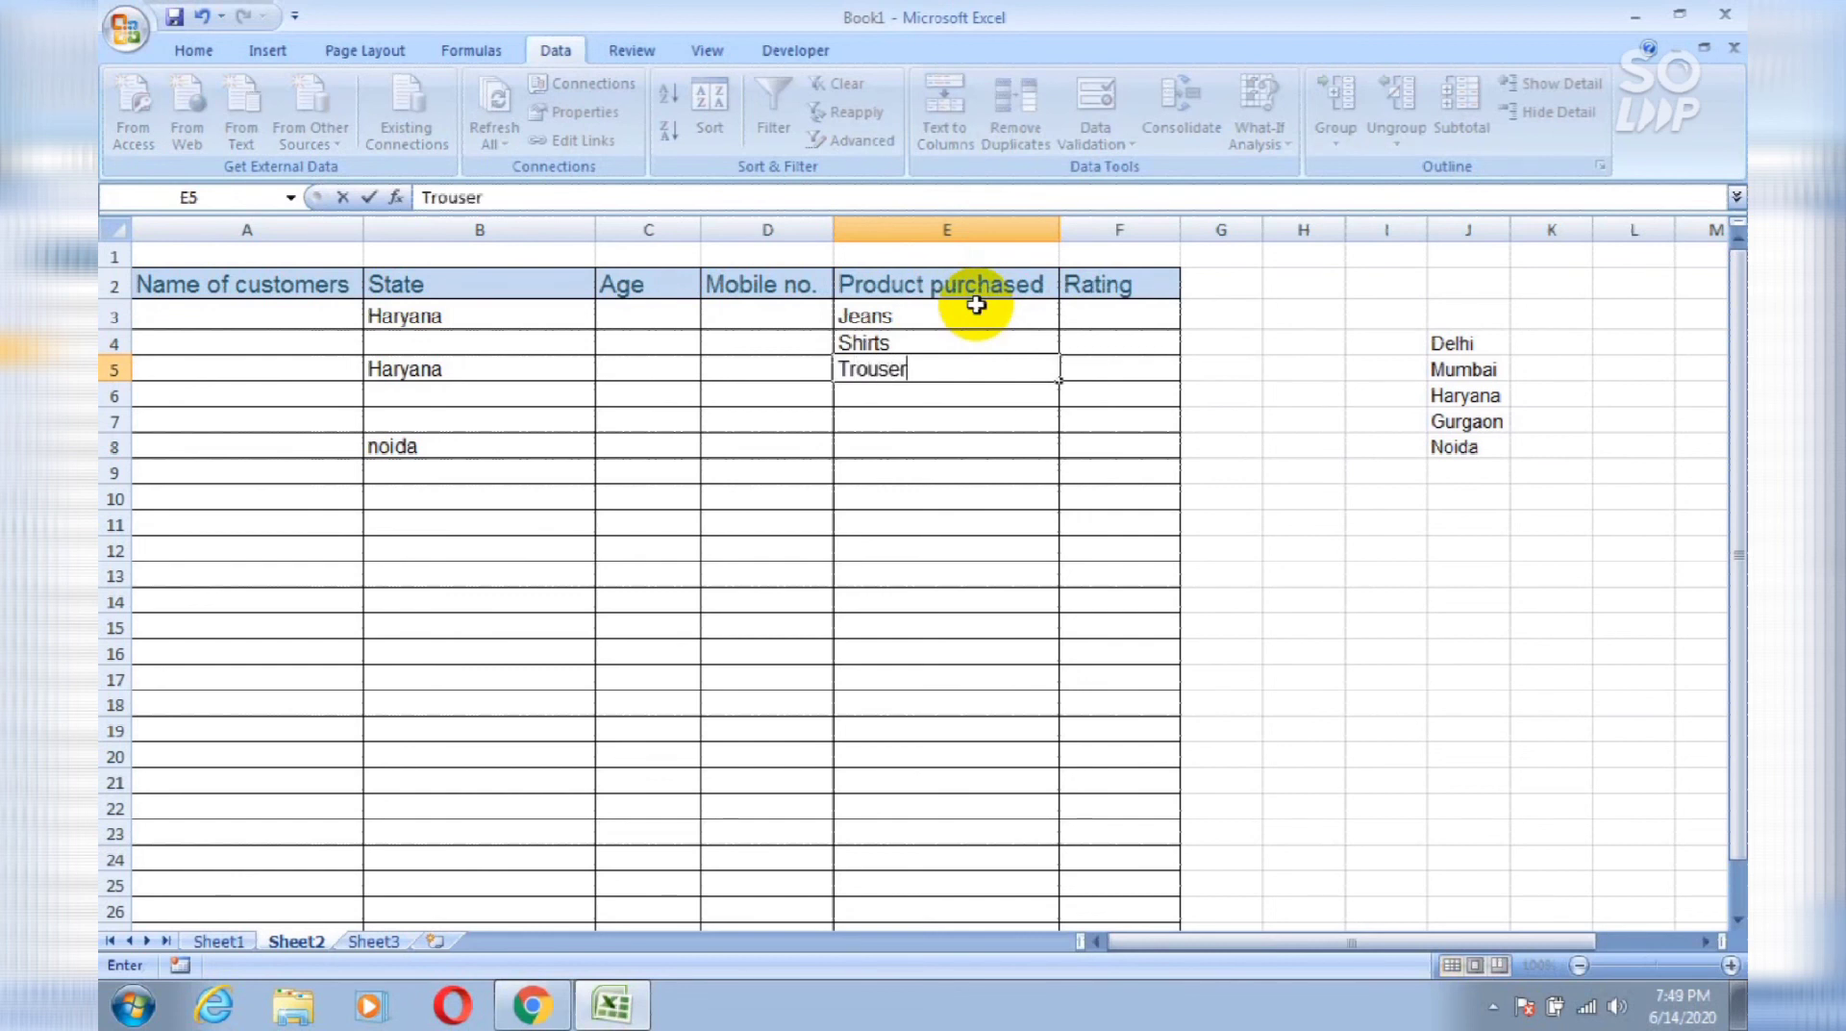
key("Return")
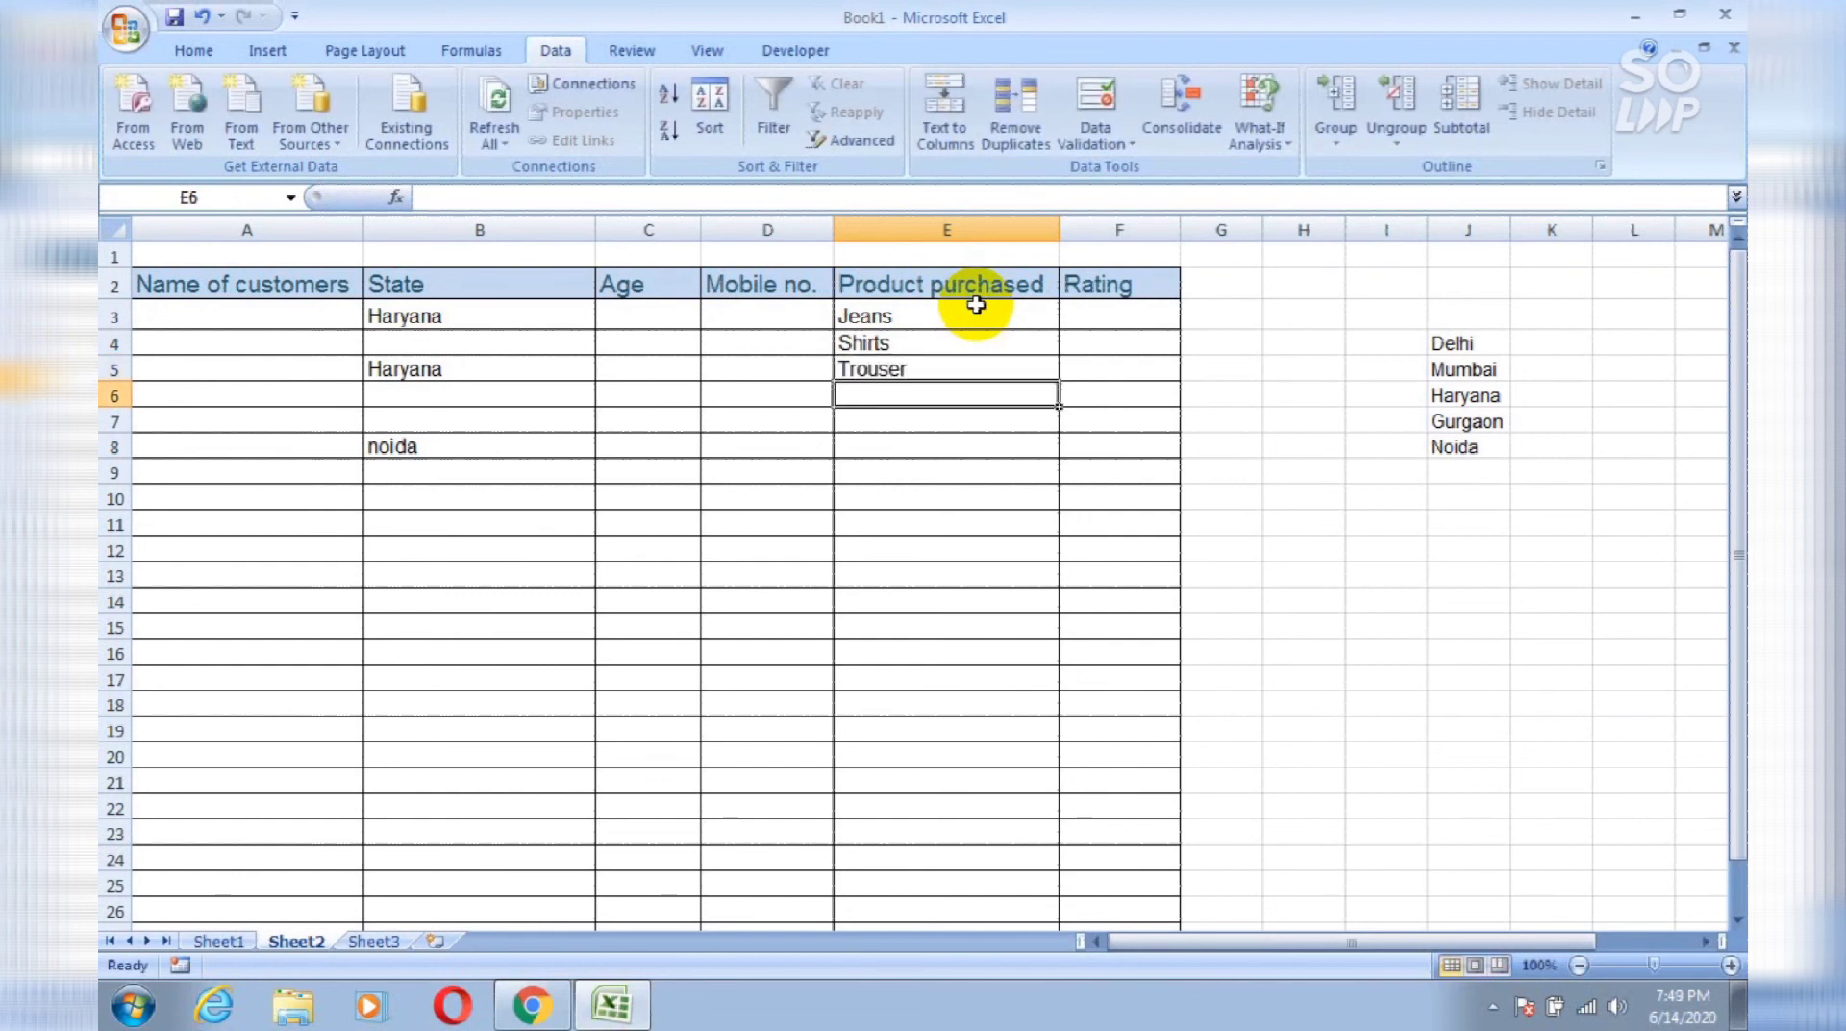
key("Right")
key("Up")
key("Up")
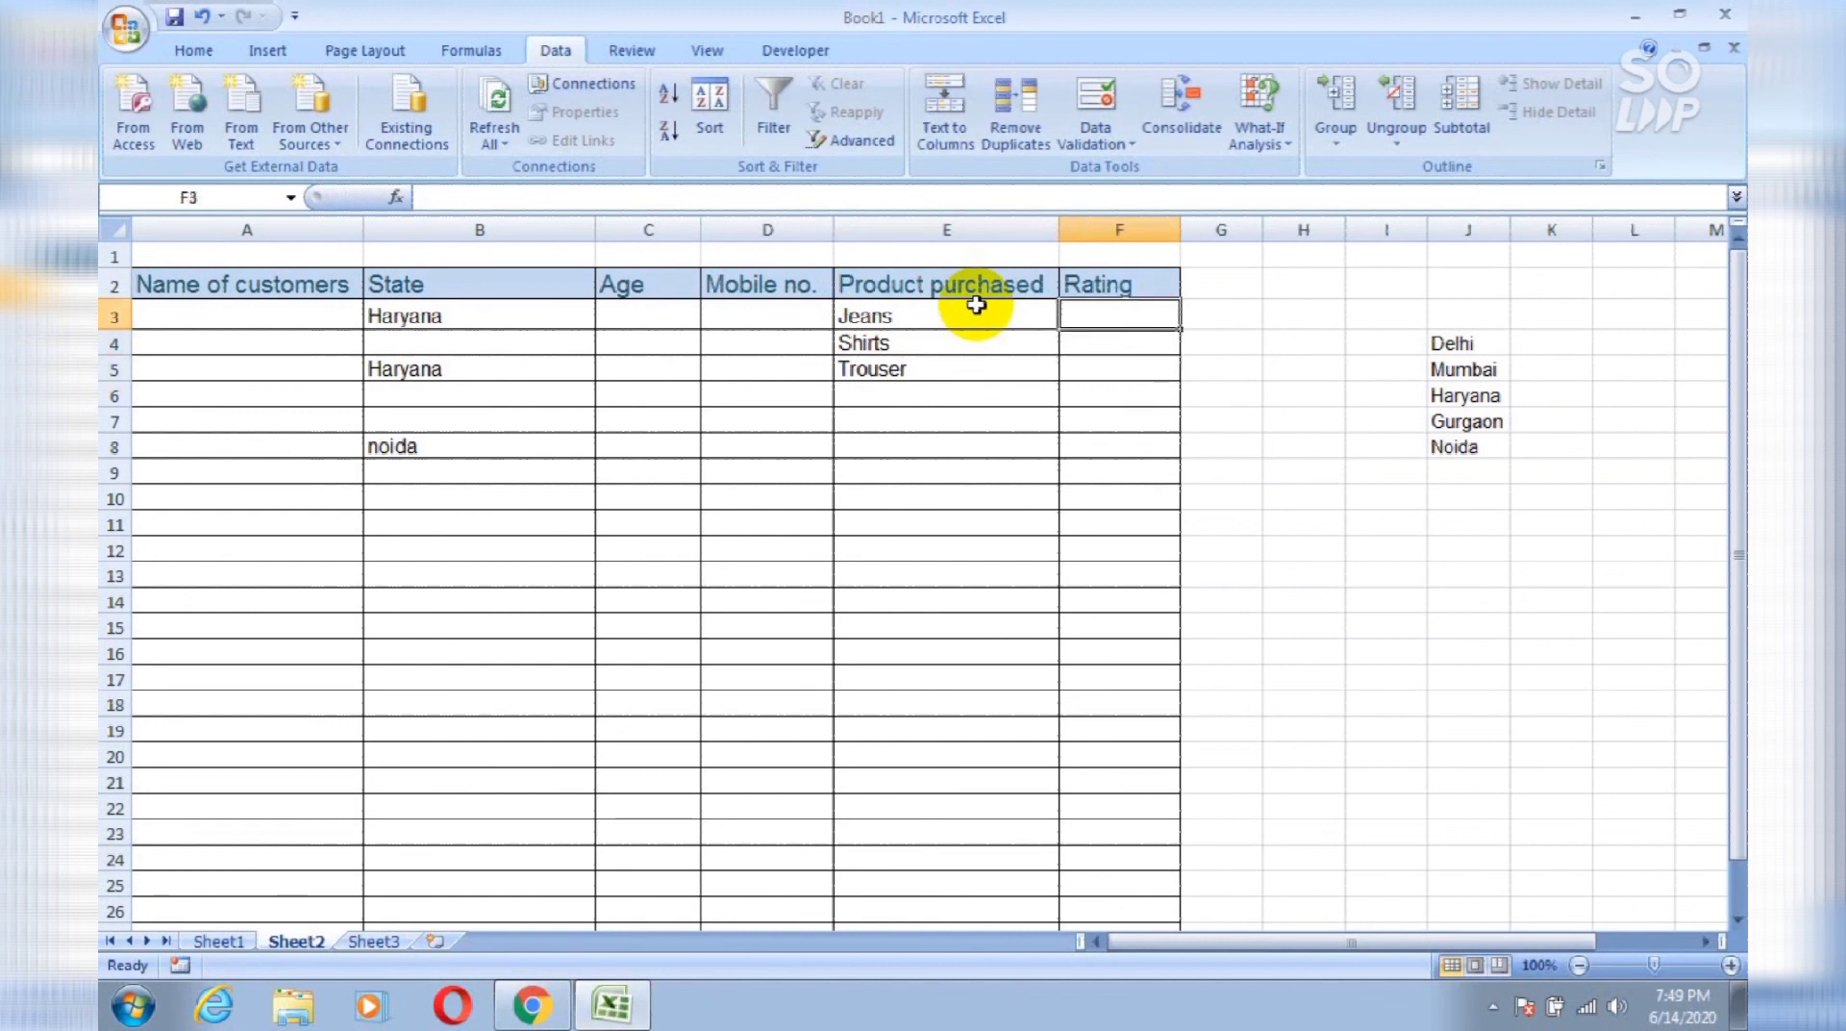
Step: Add a Data Validation rule to column F allowing whole numbers between 0 and 10
left_click(1142, 225)
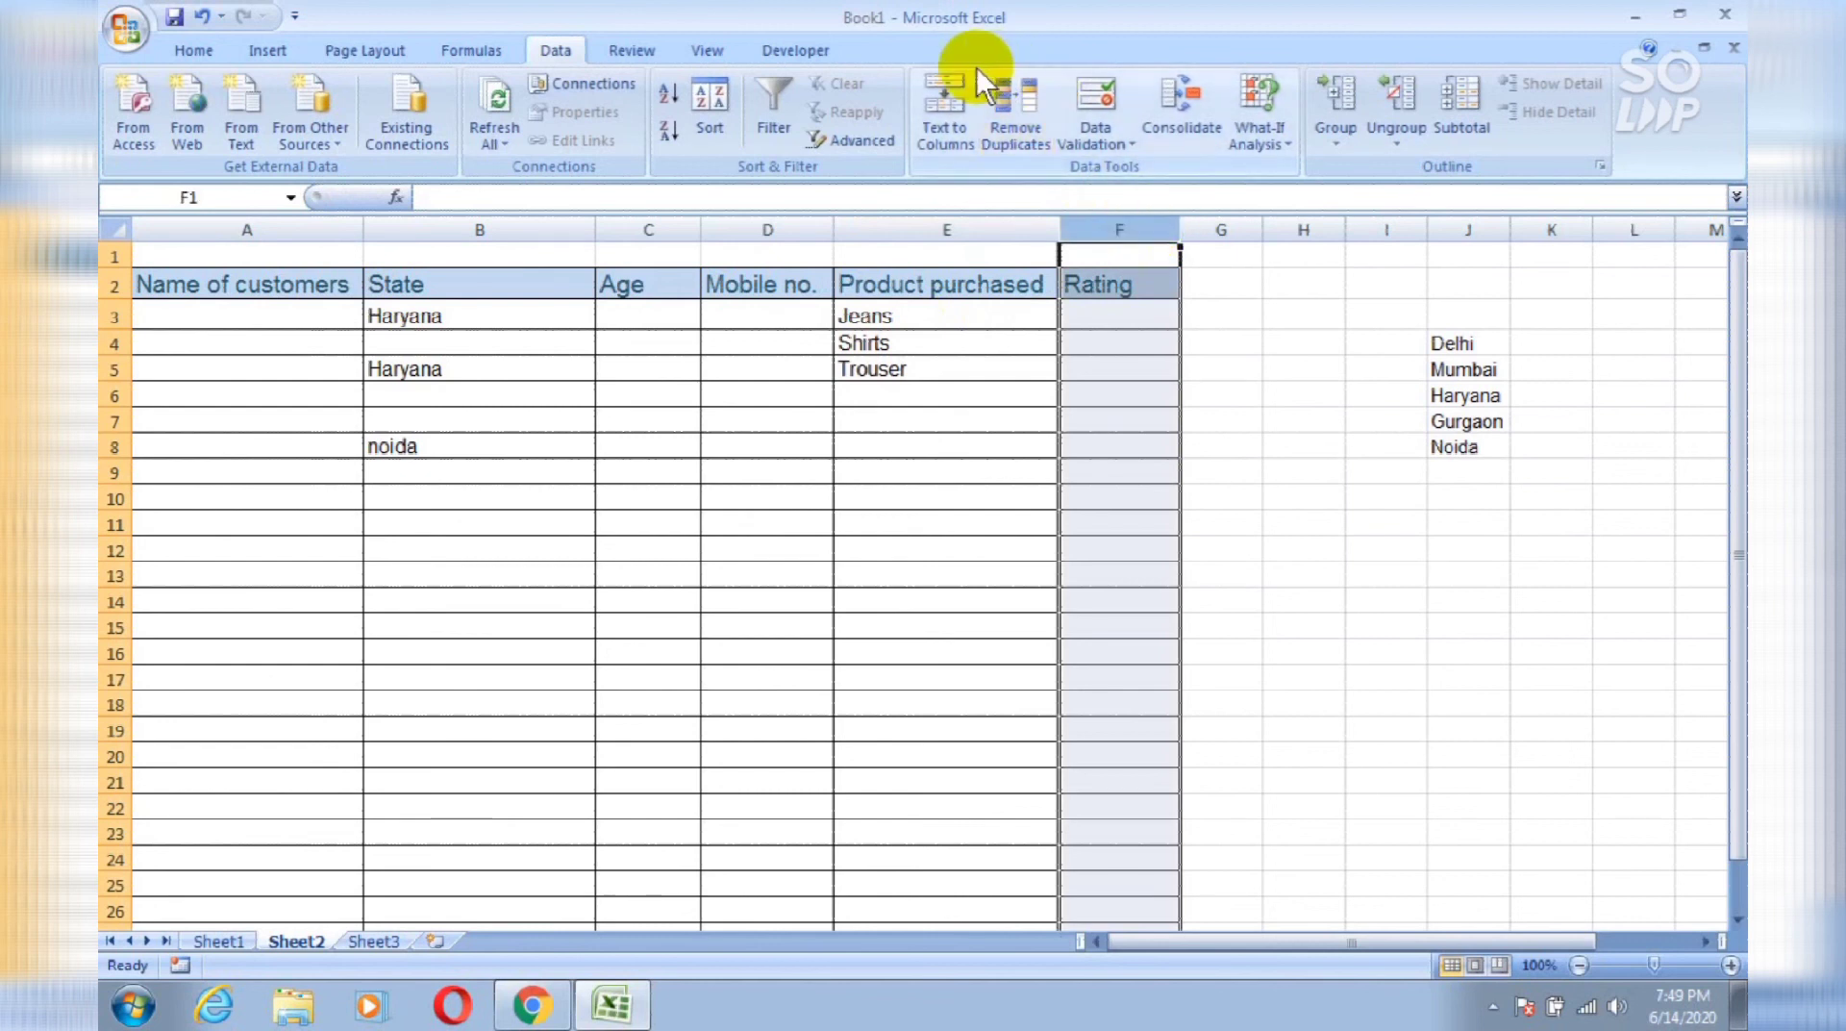
left_click(1076, 85)
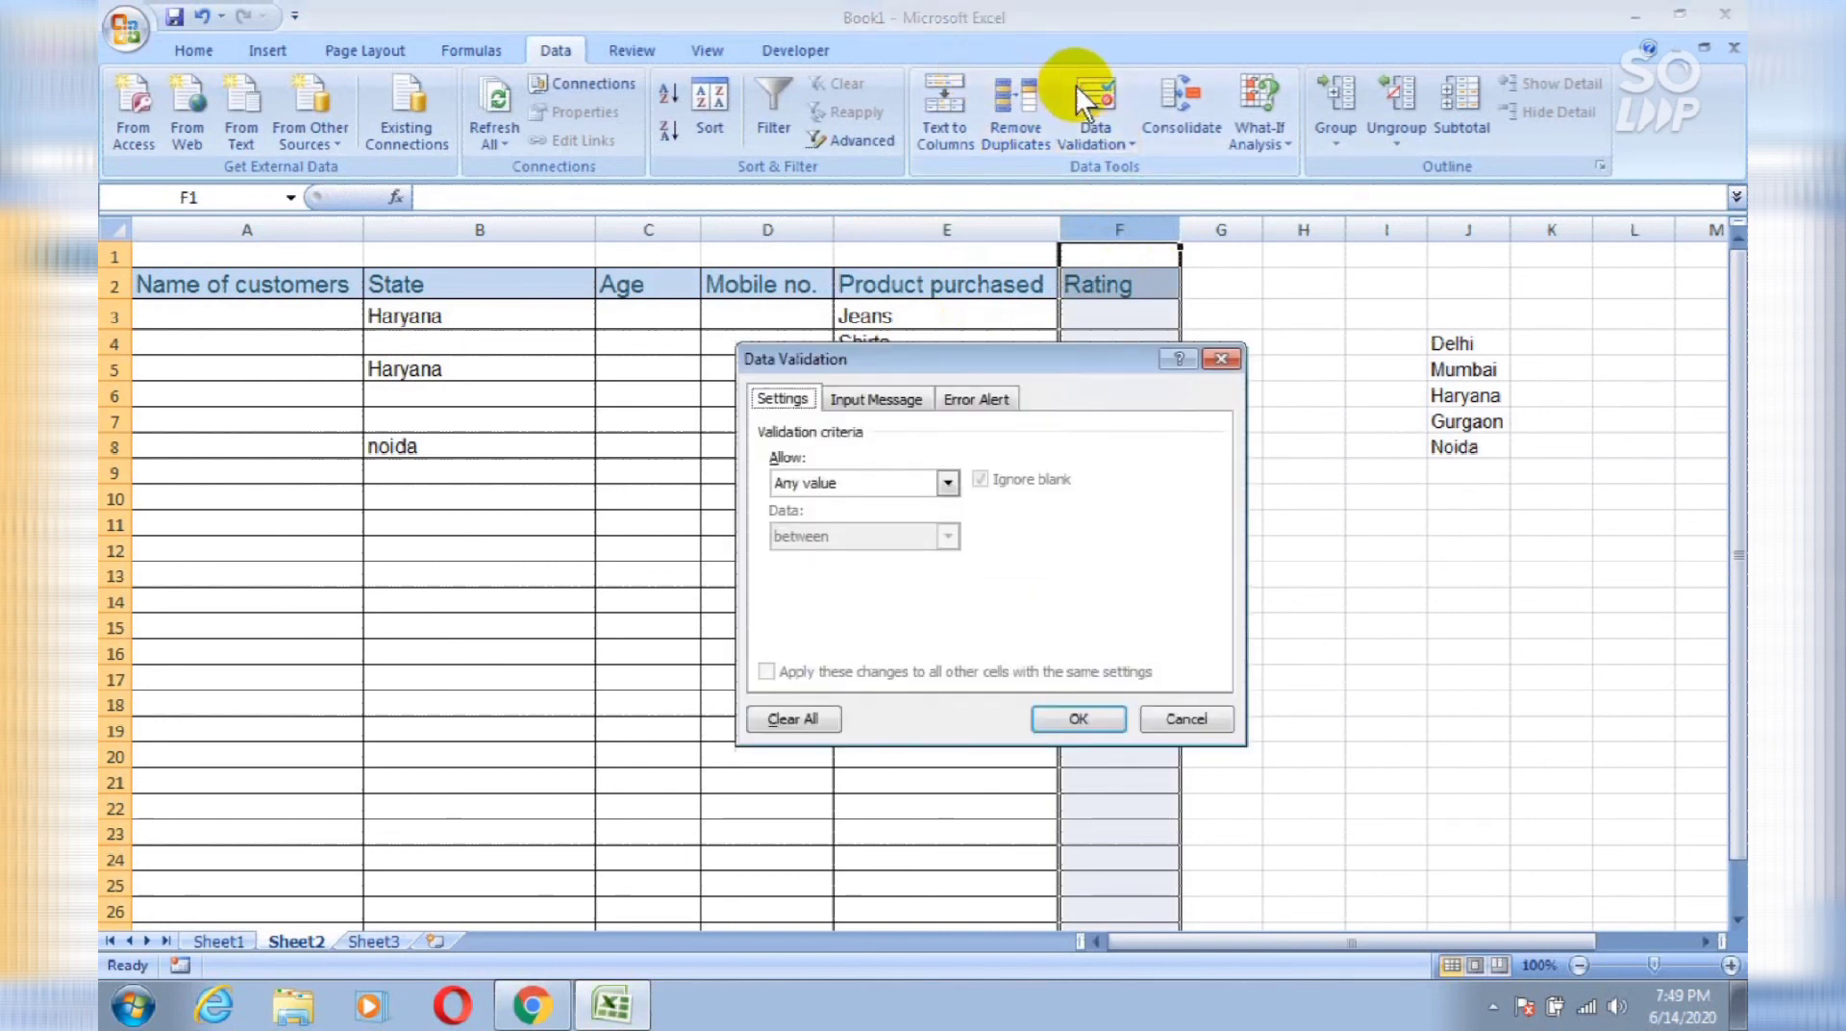
left_click(952, 478)
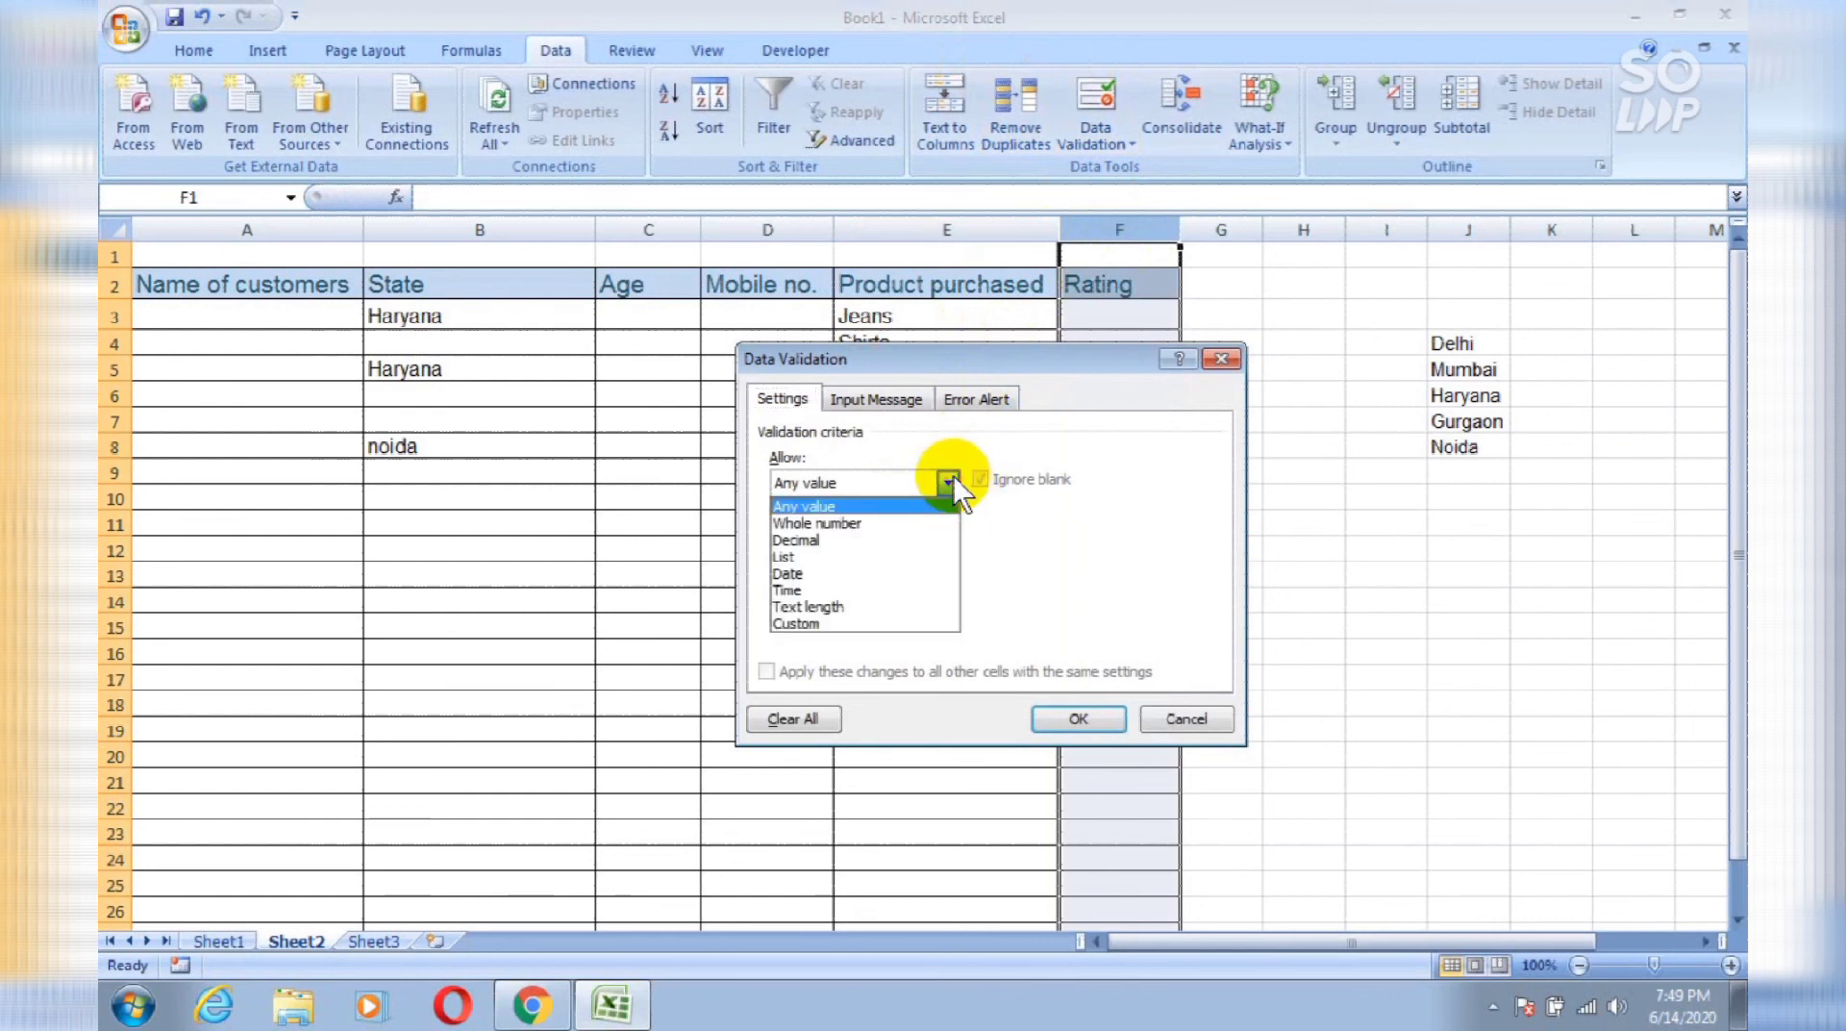
left_click(937, 524)
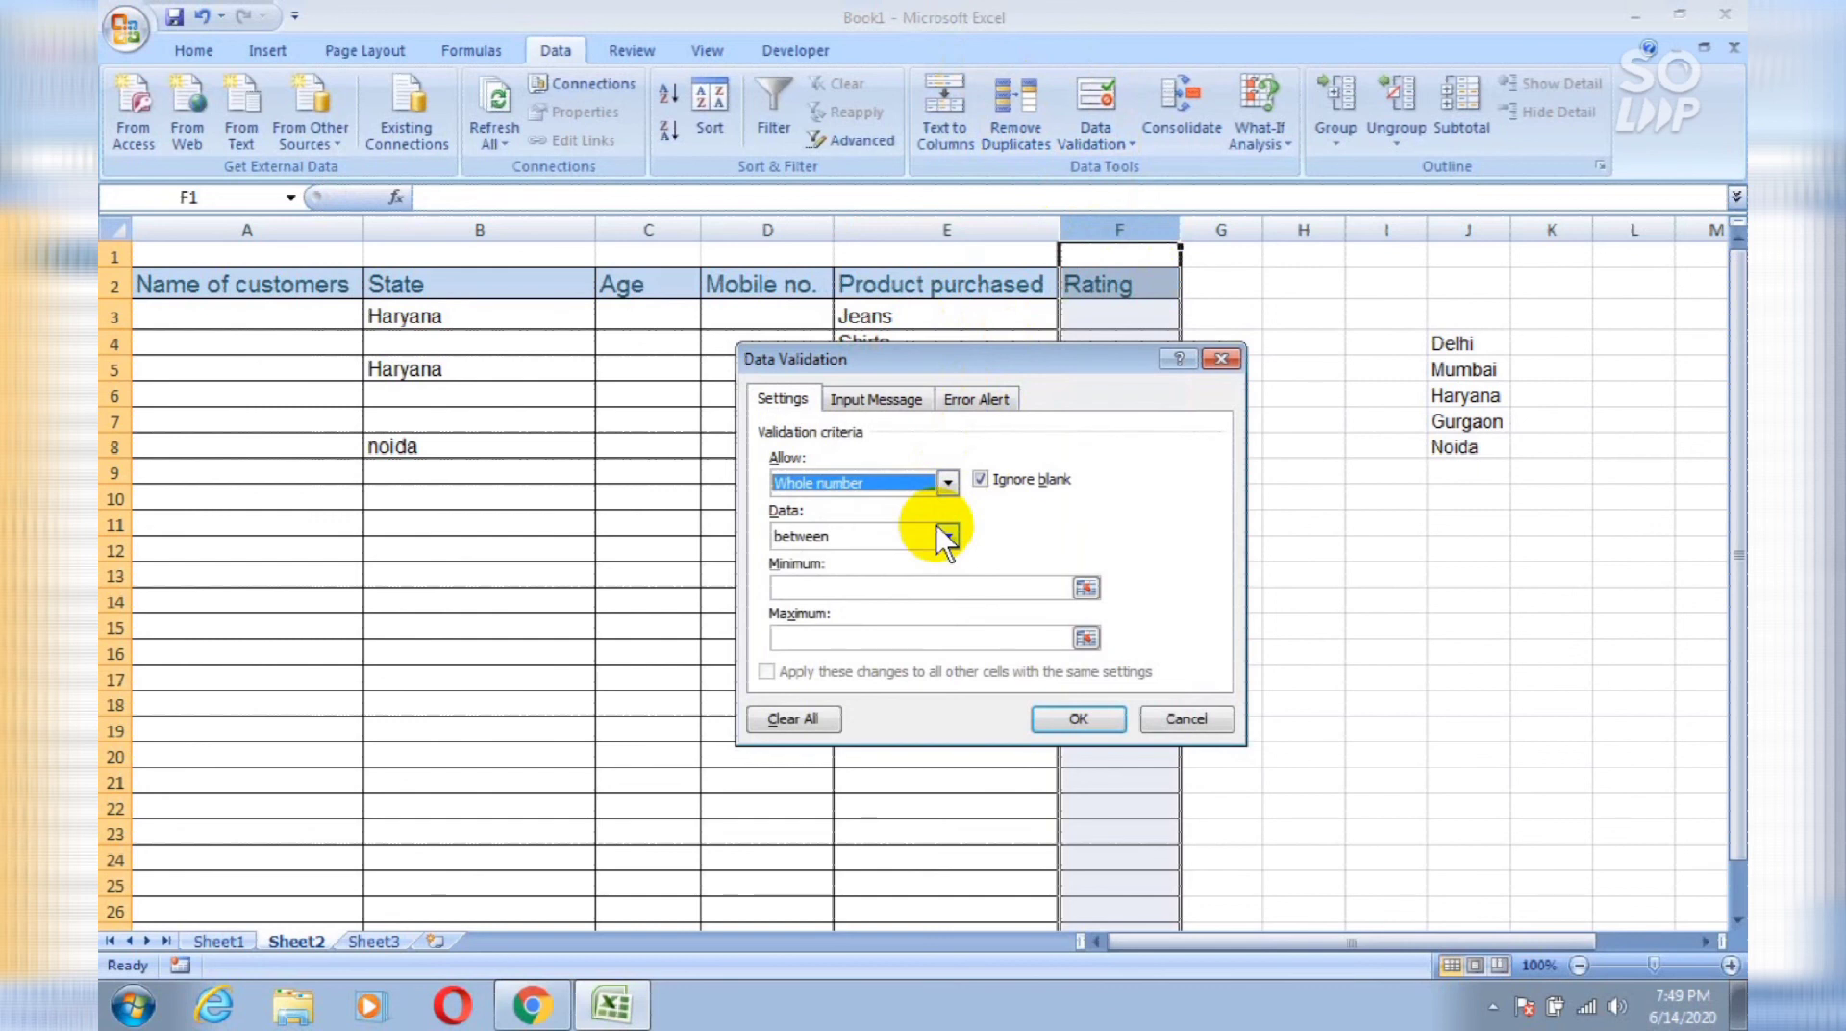
left_click(957, 588)
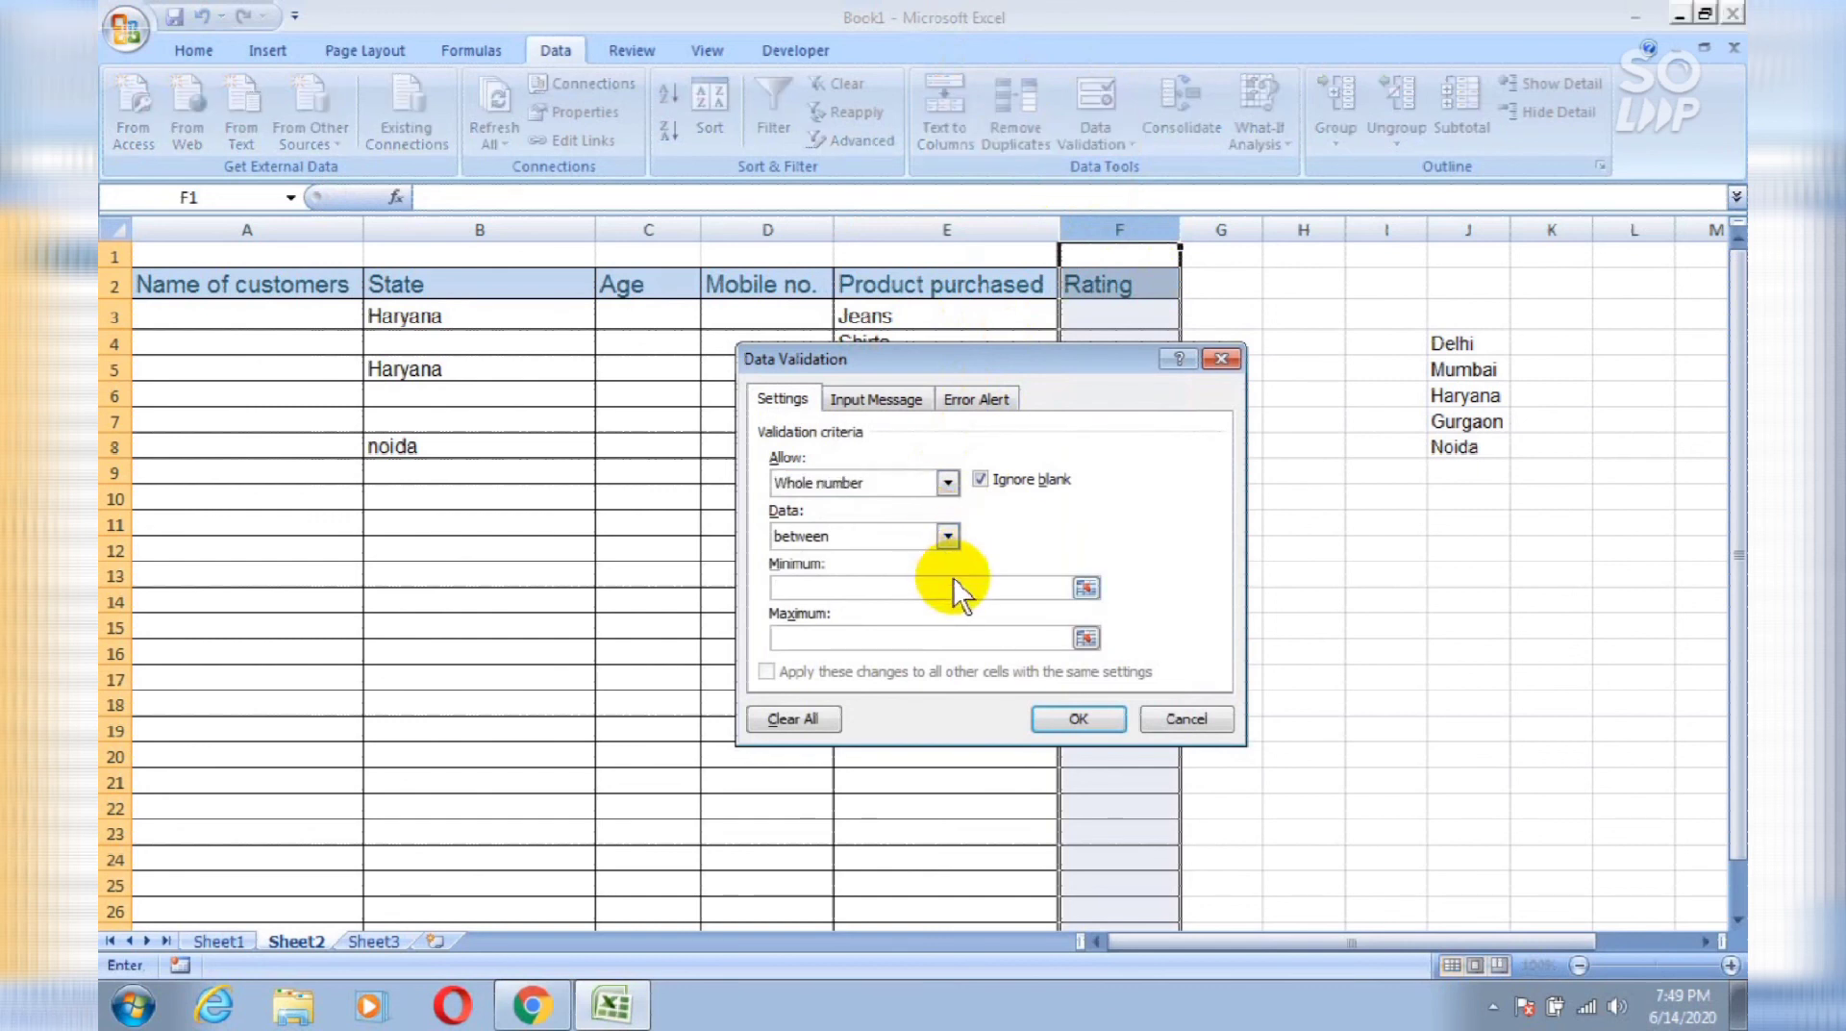
type("0")
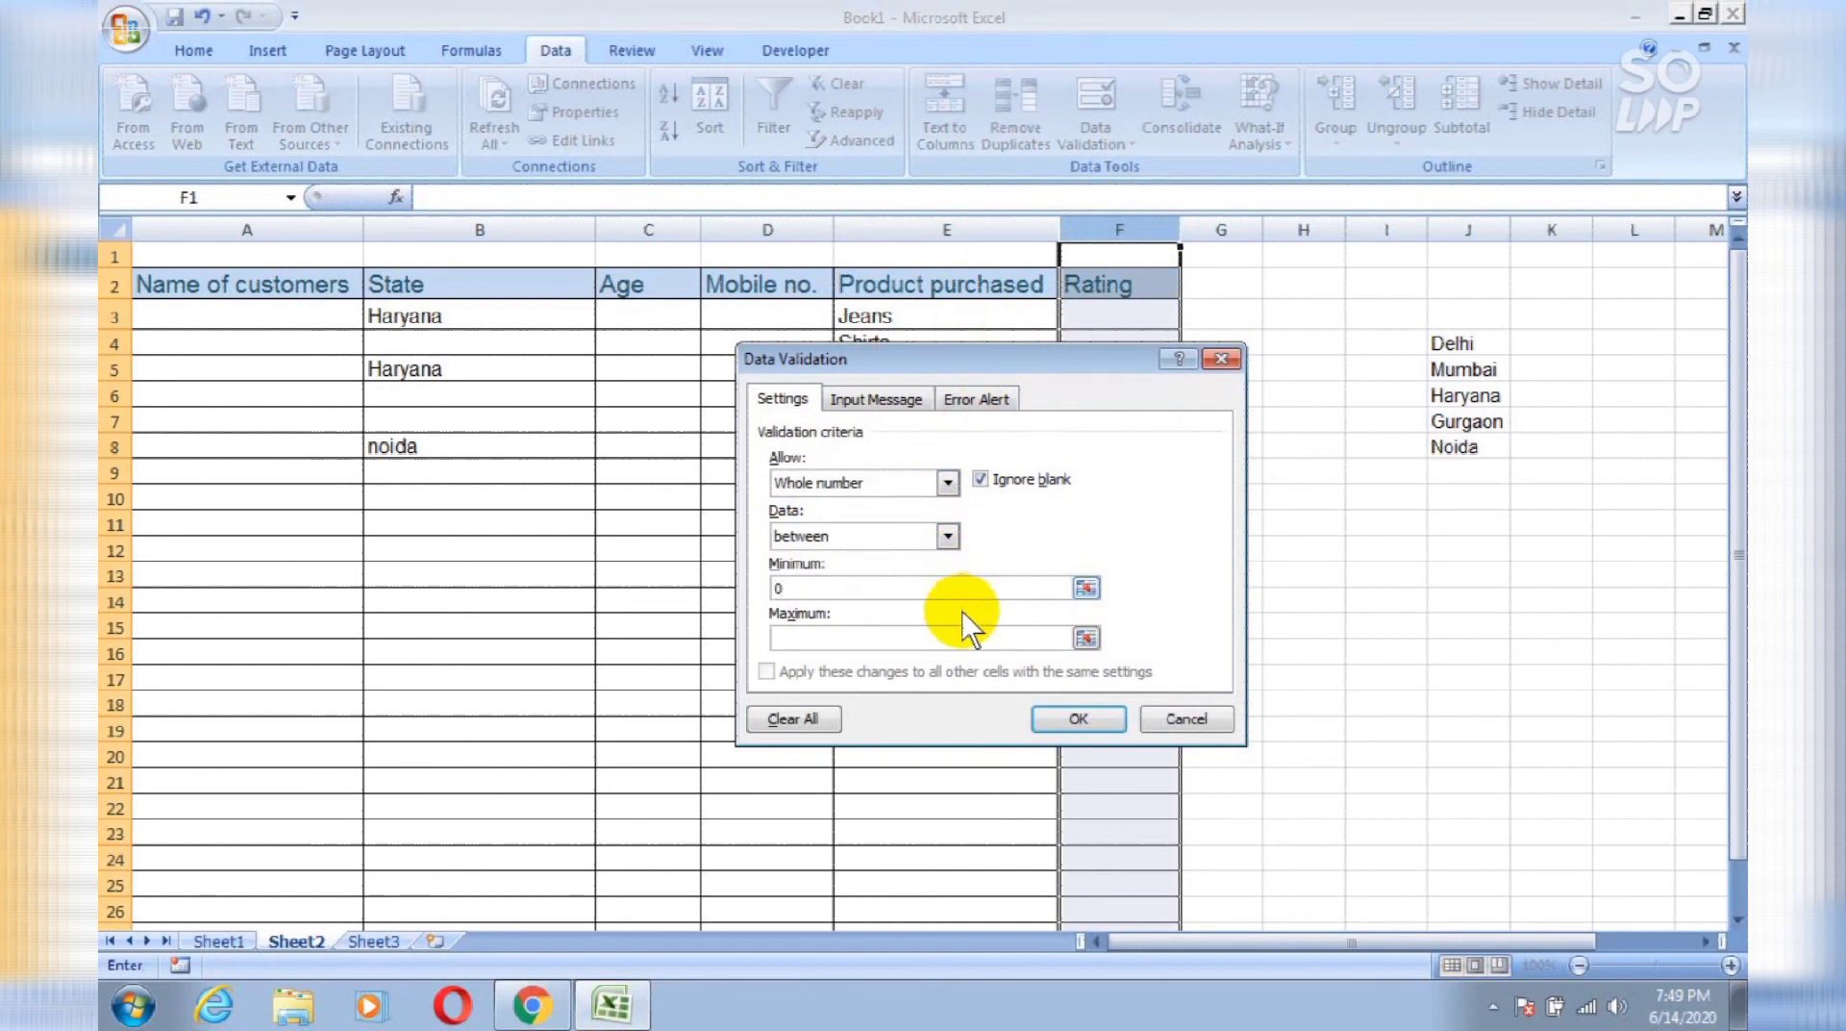
left_click(975, 631)
type("10")
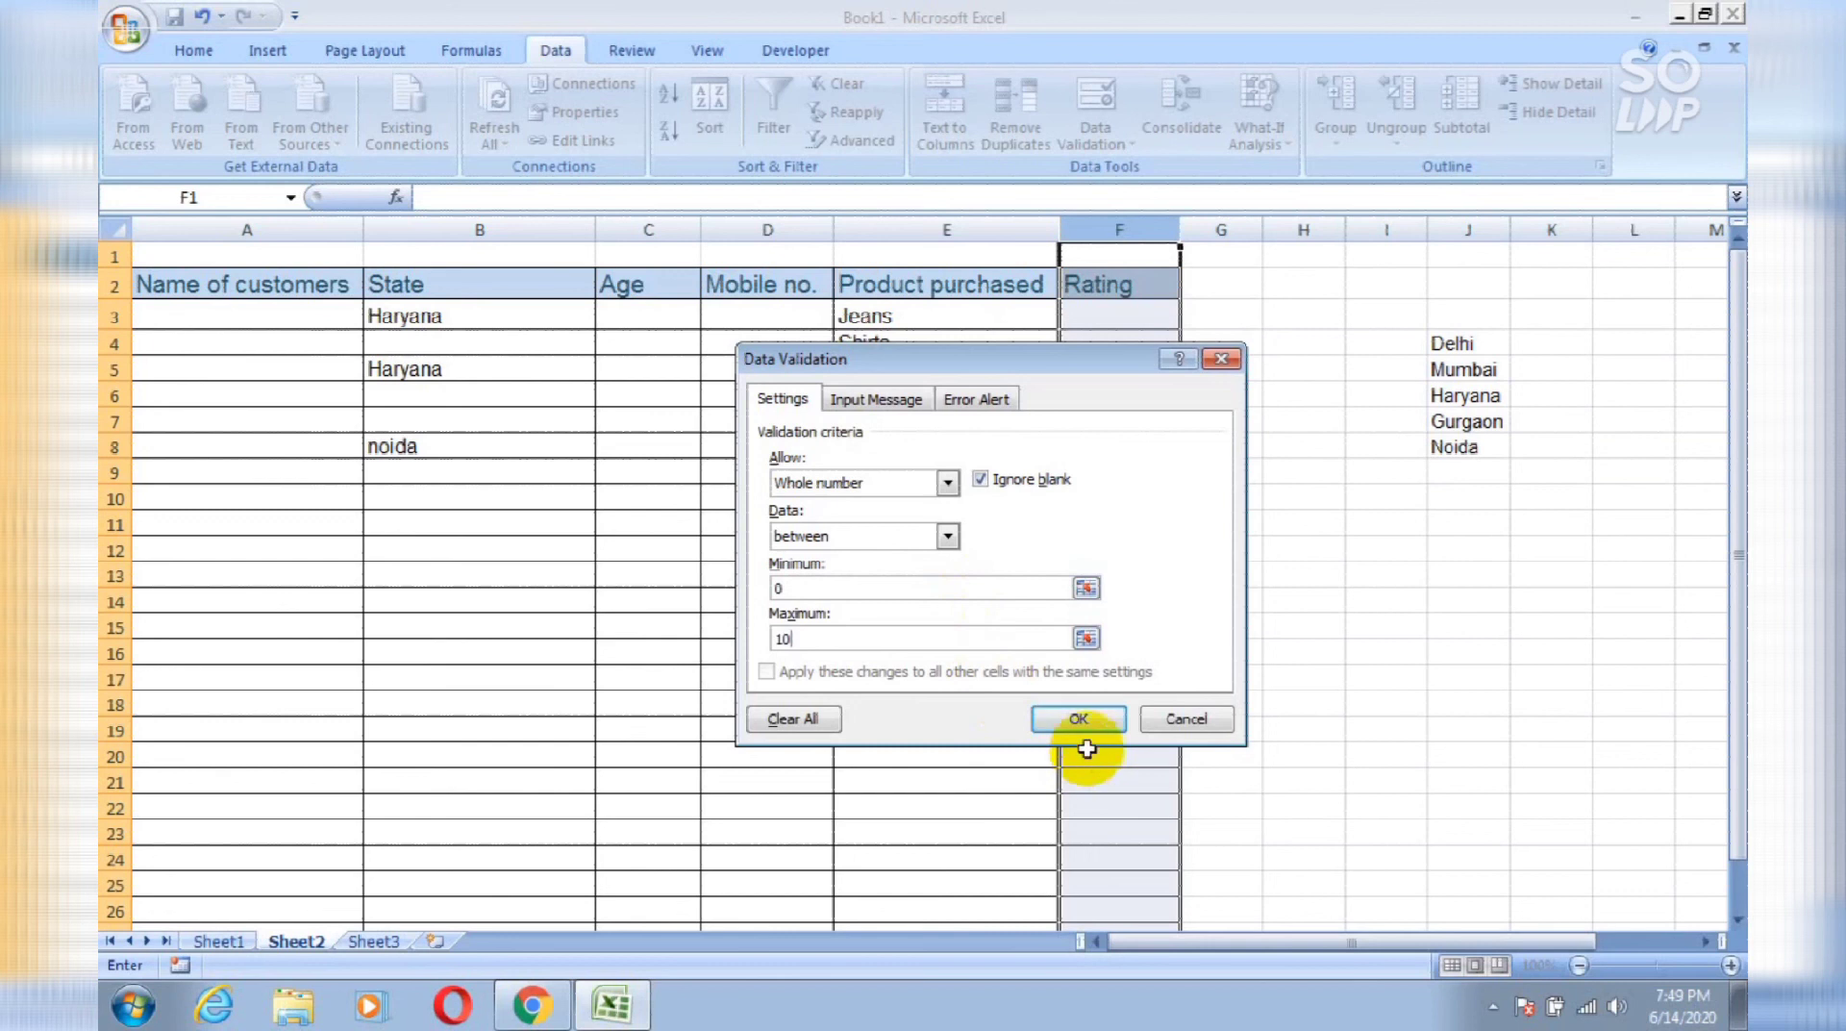
left_click(1078, 719)
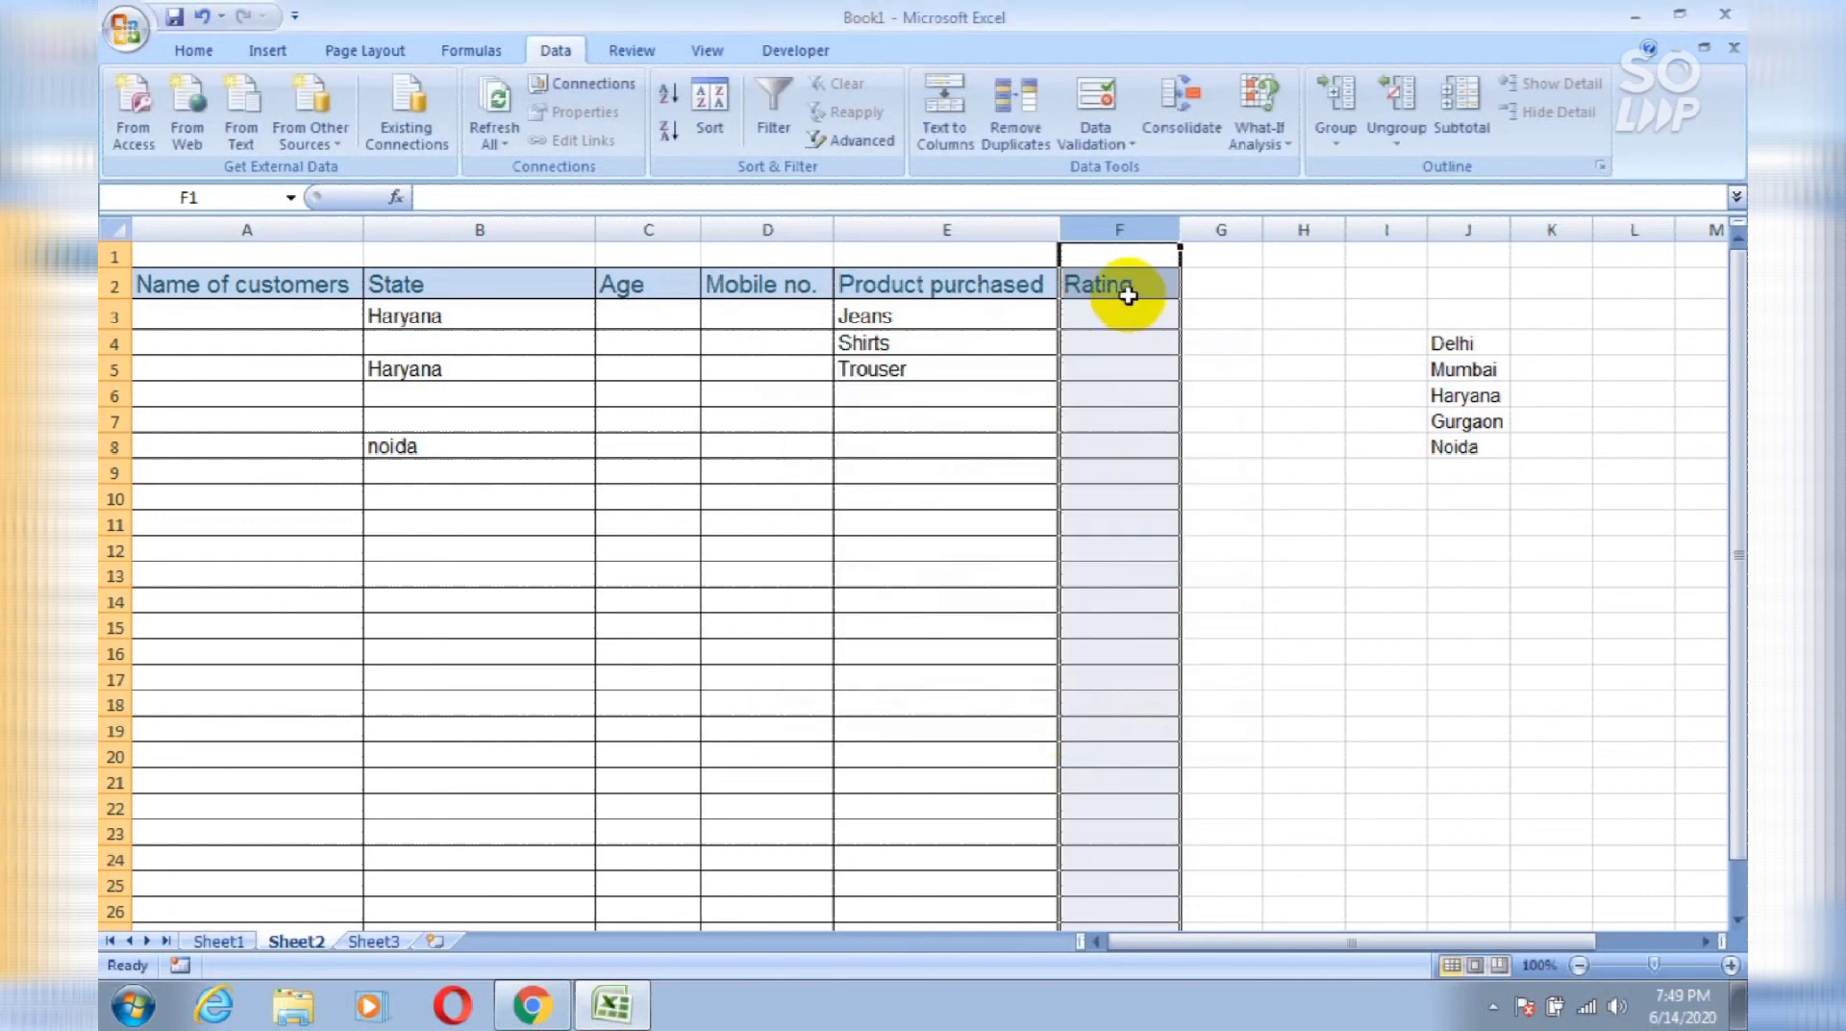
Step: Enter ratings 9 and 8 in F3 and F4
left_click(1134, 310)
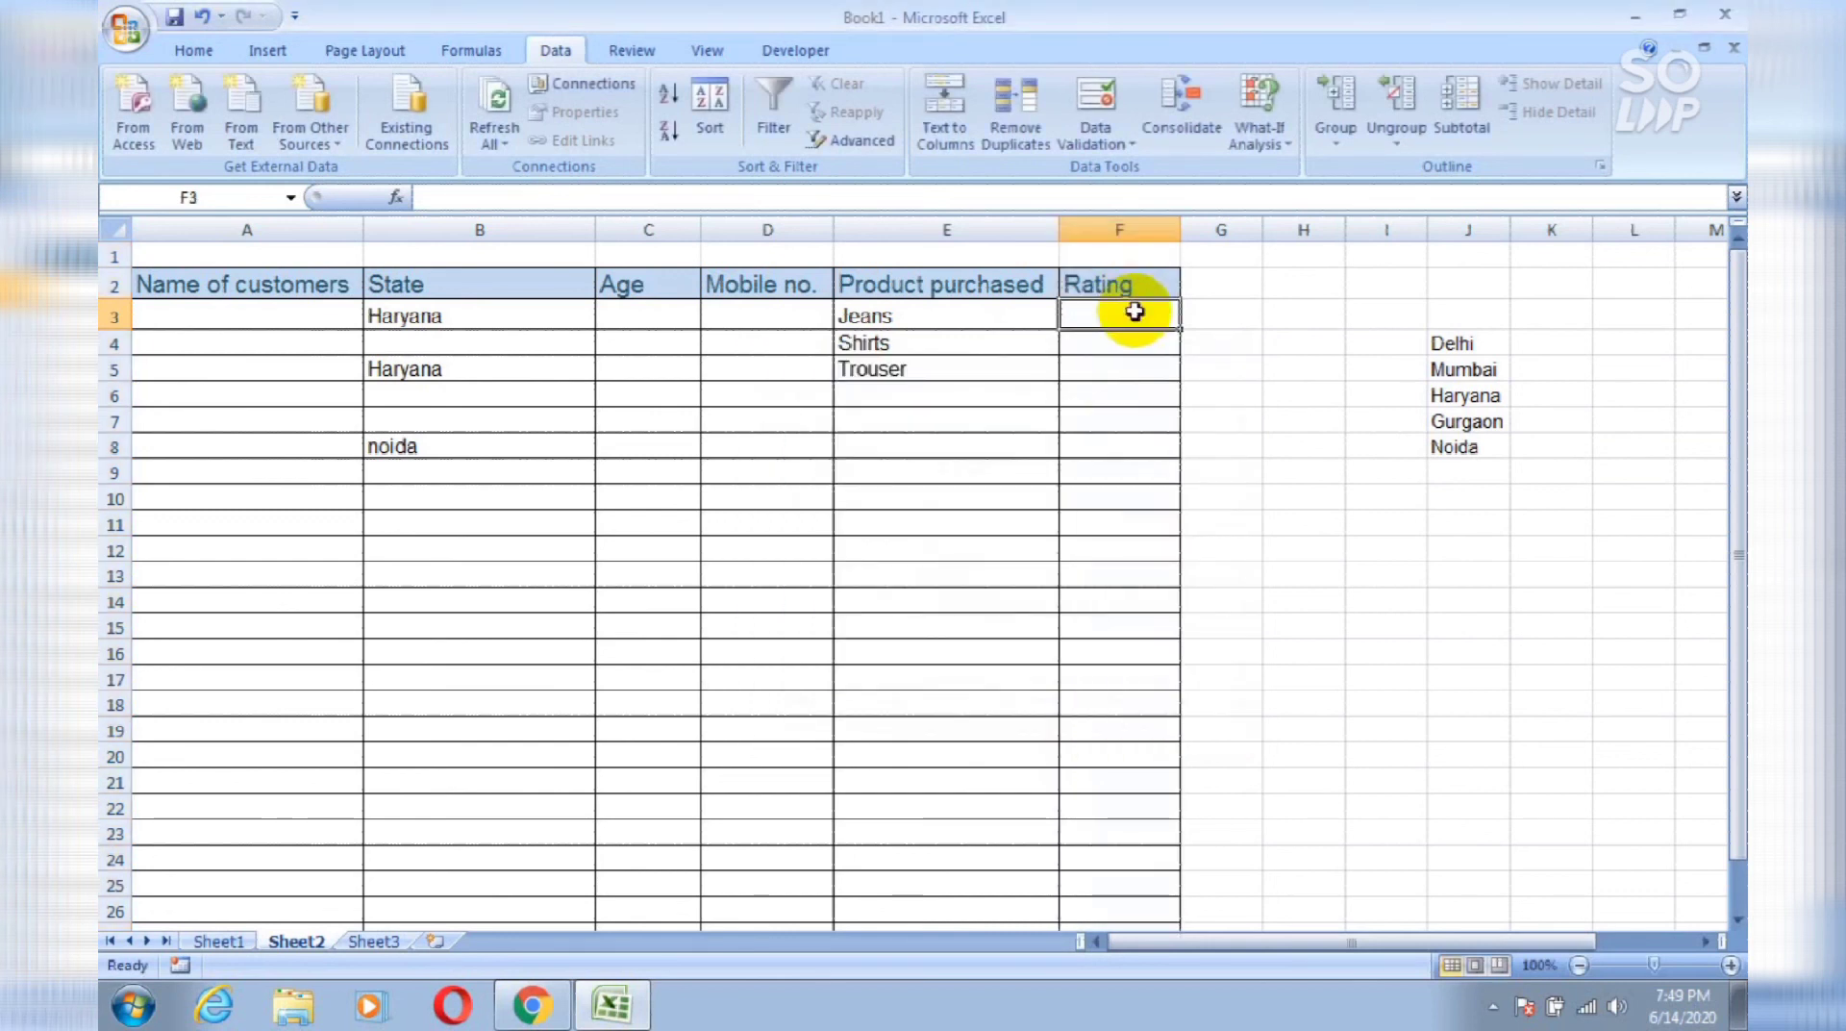
type("9")
key("Return")
type("8")
key("Return")
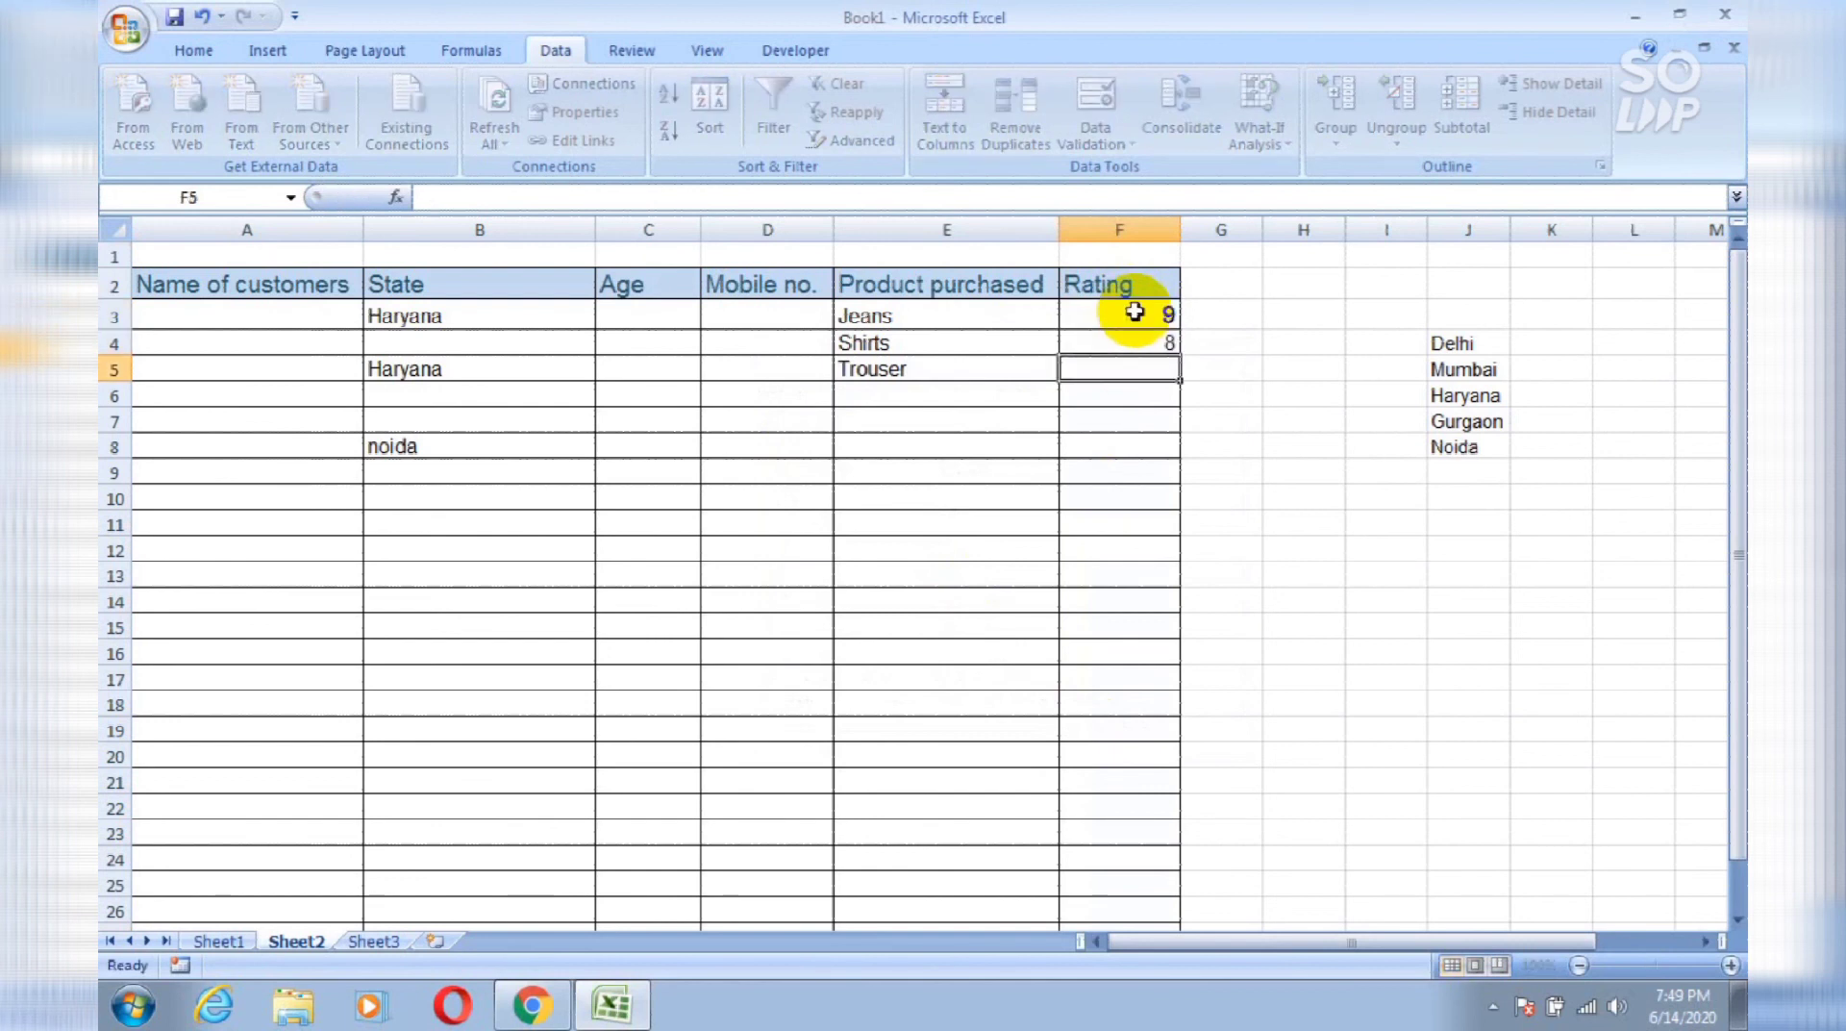
Step: Try a rating of 11 for Trouser in F5, see it rejected, and enter 8 instead
type("11")
key("Return")
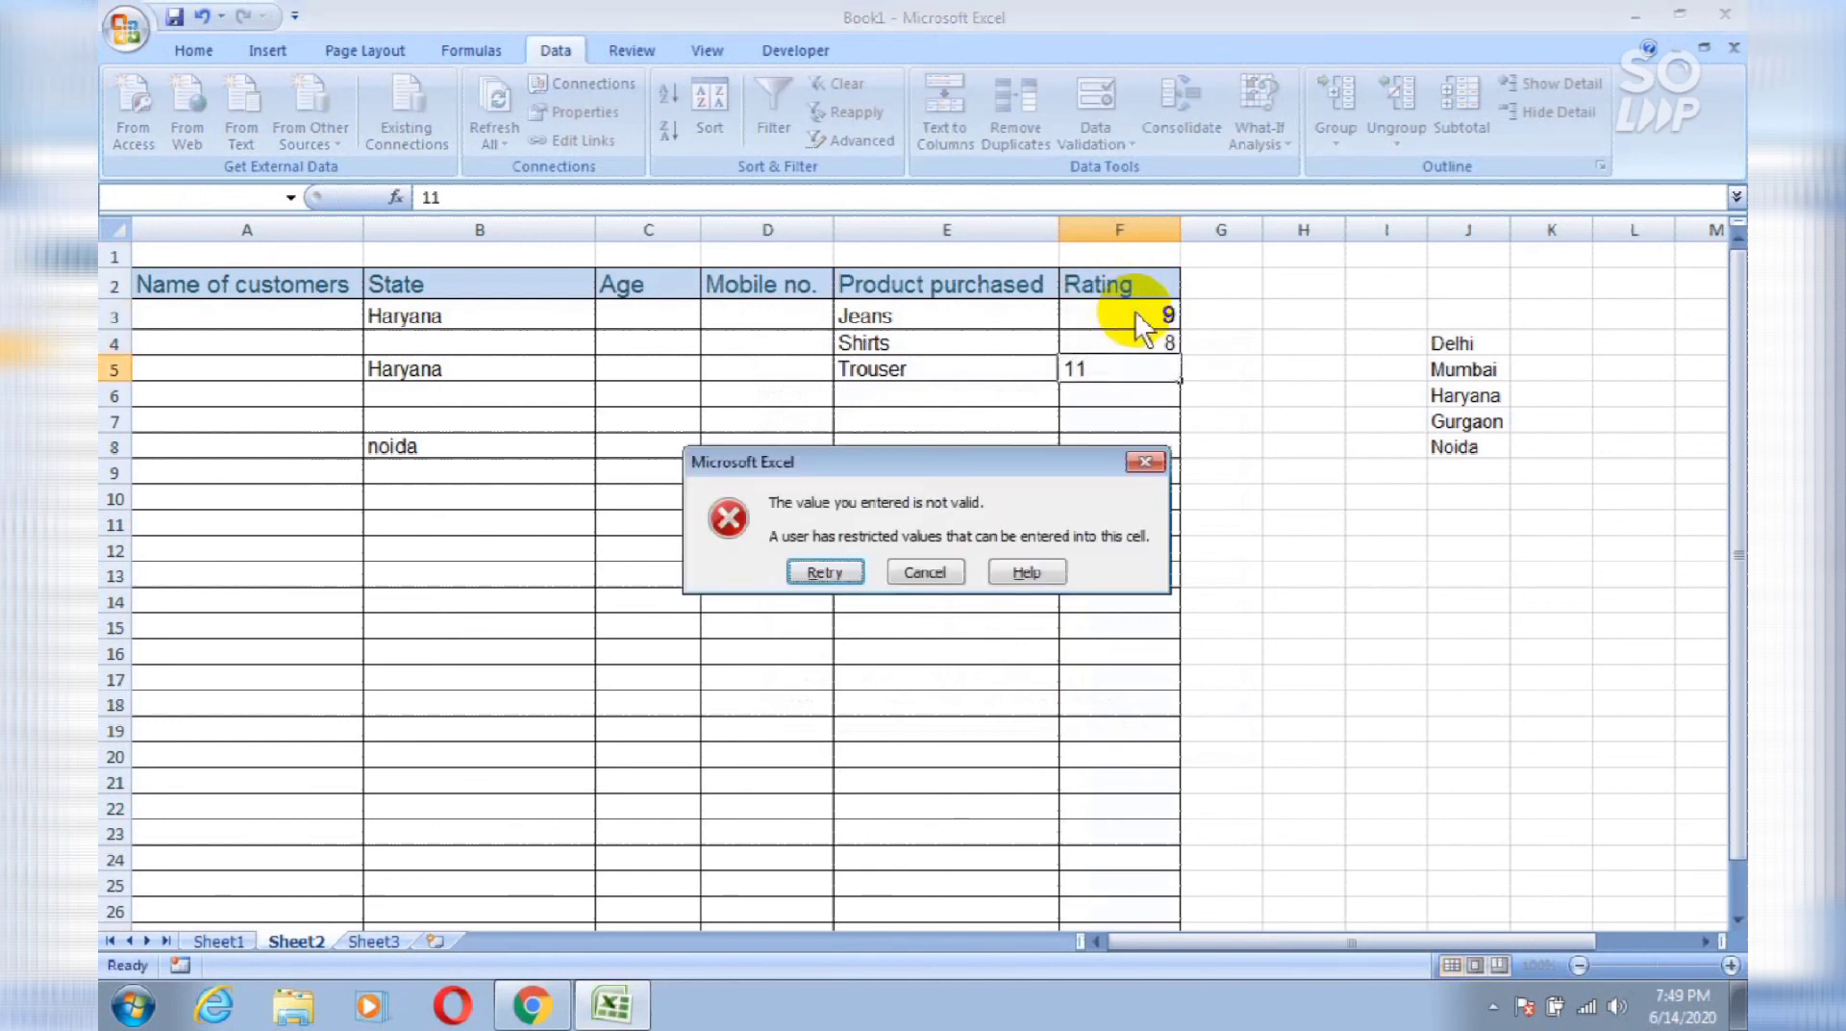
key("Return")
key("Return")
key("Return")
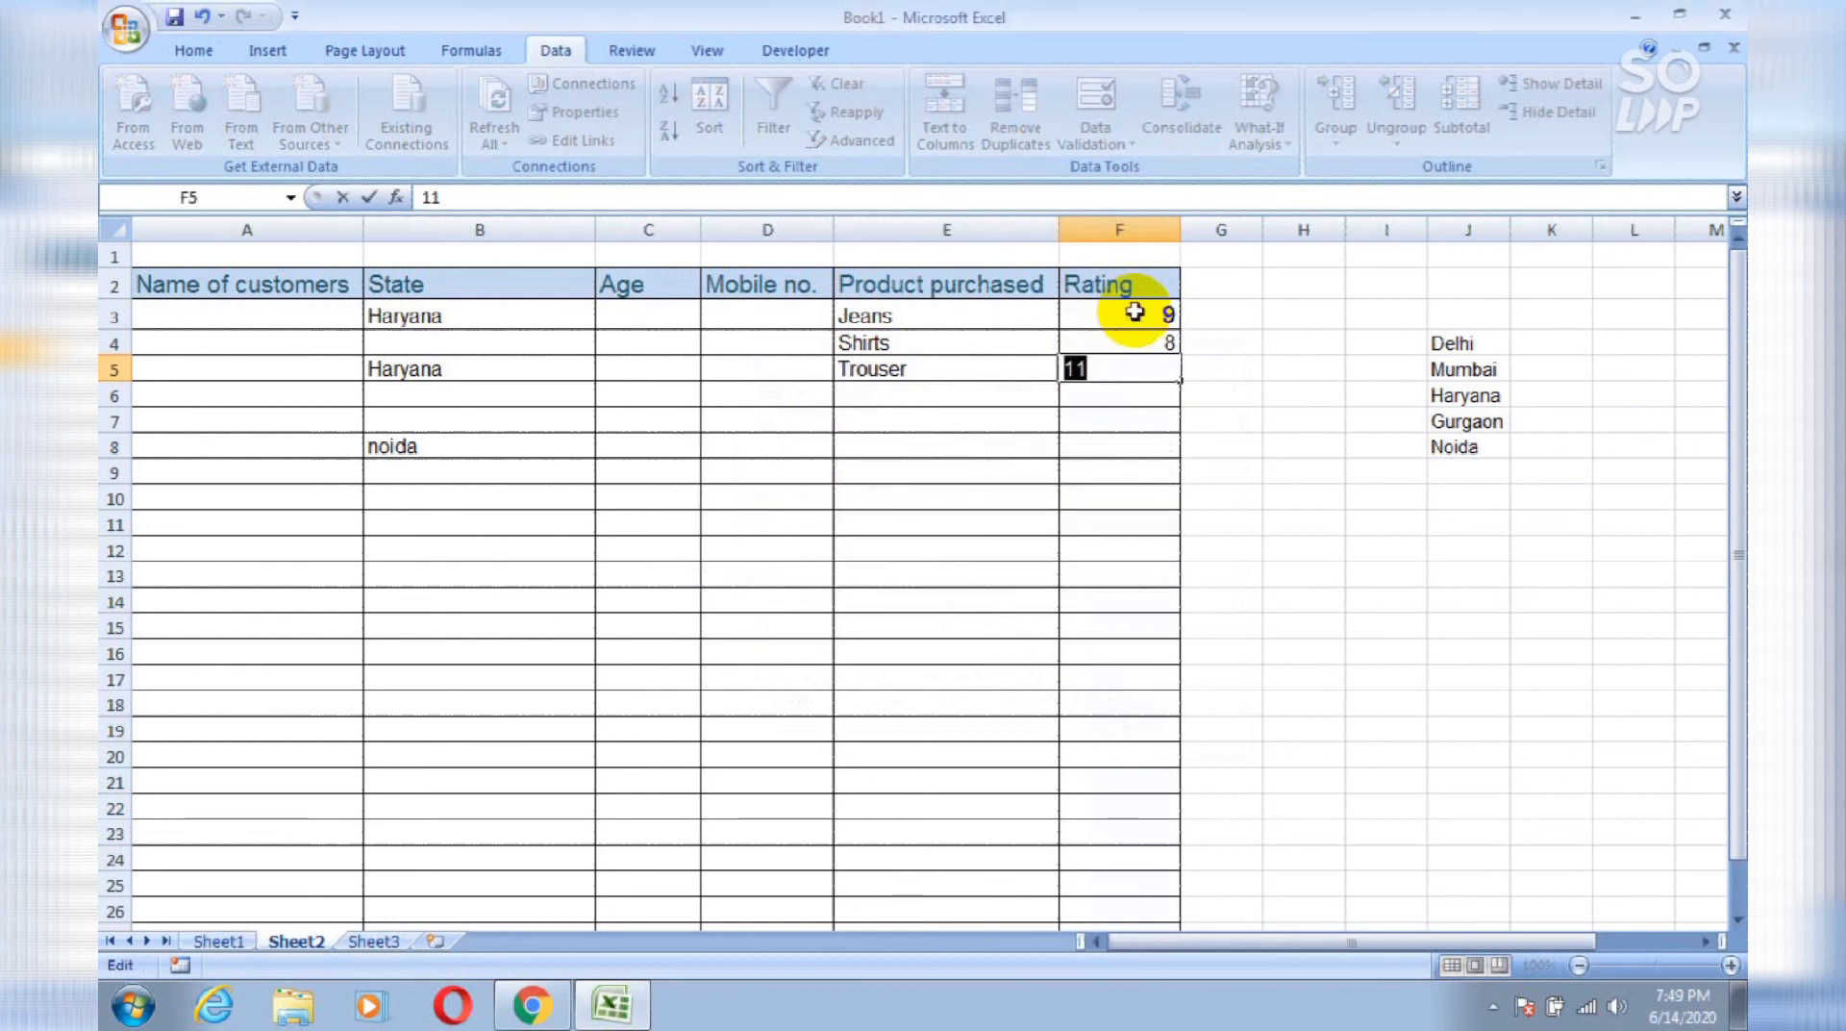
key("Return")
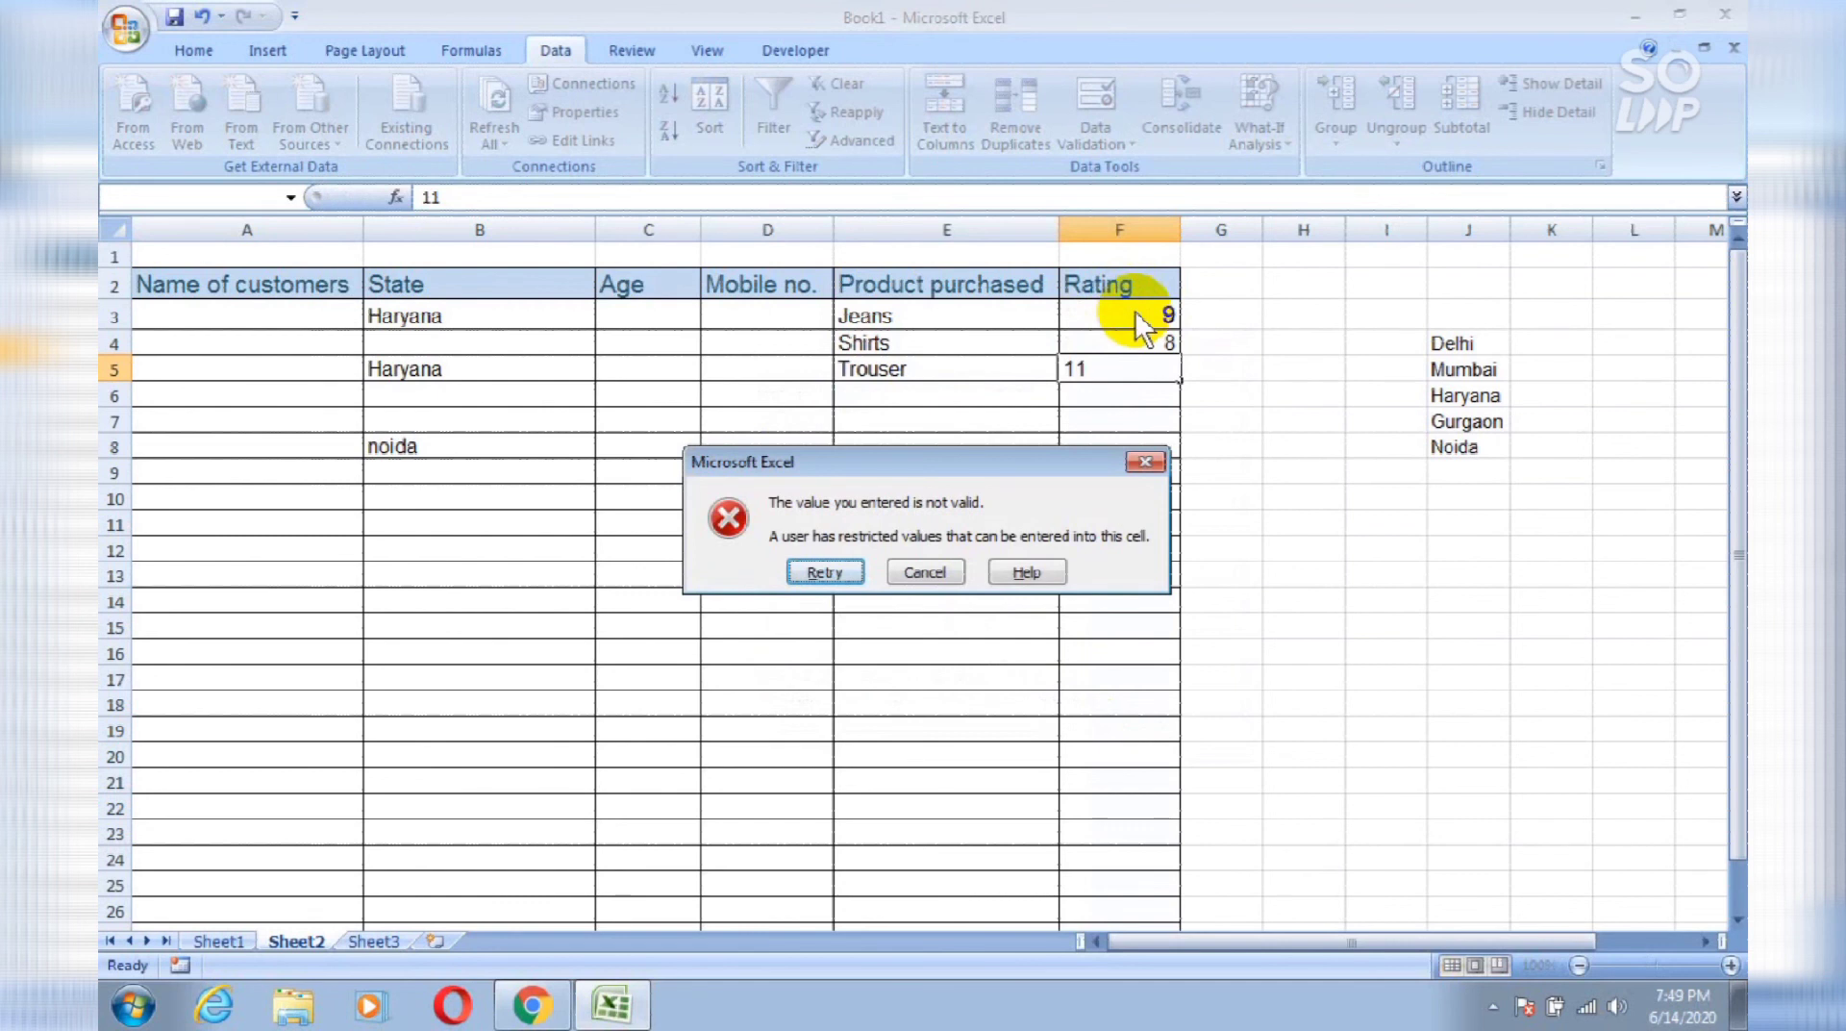
key("Return")
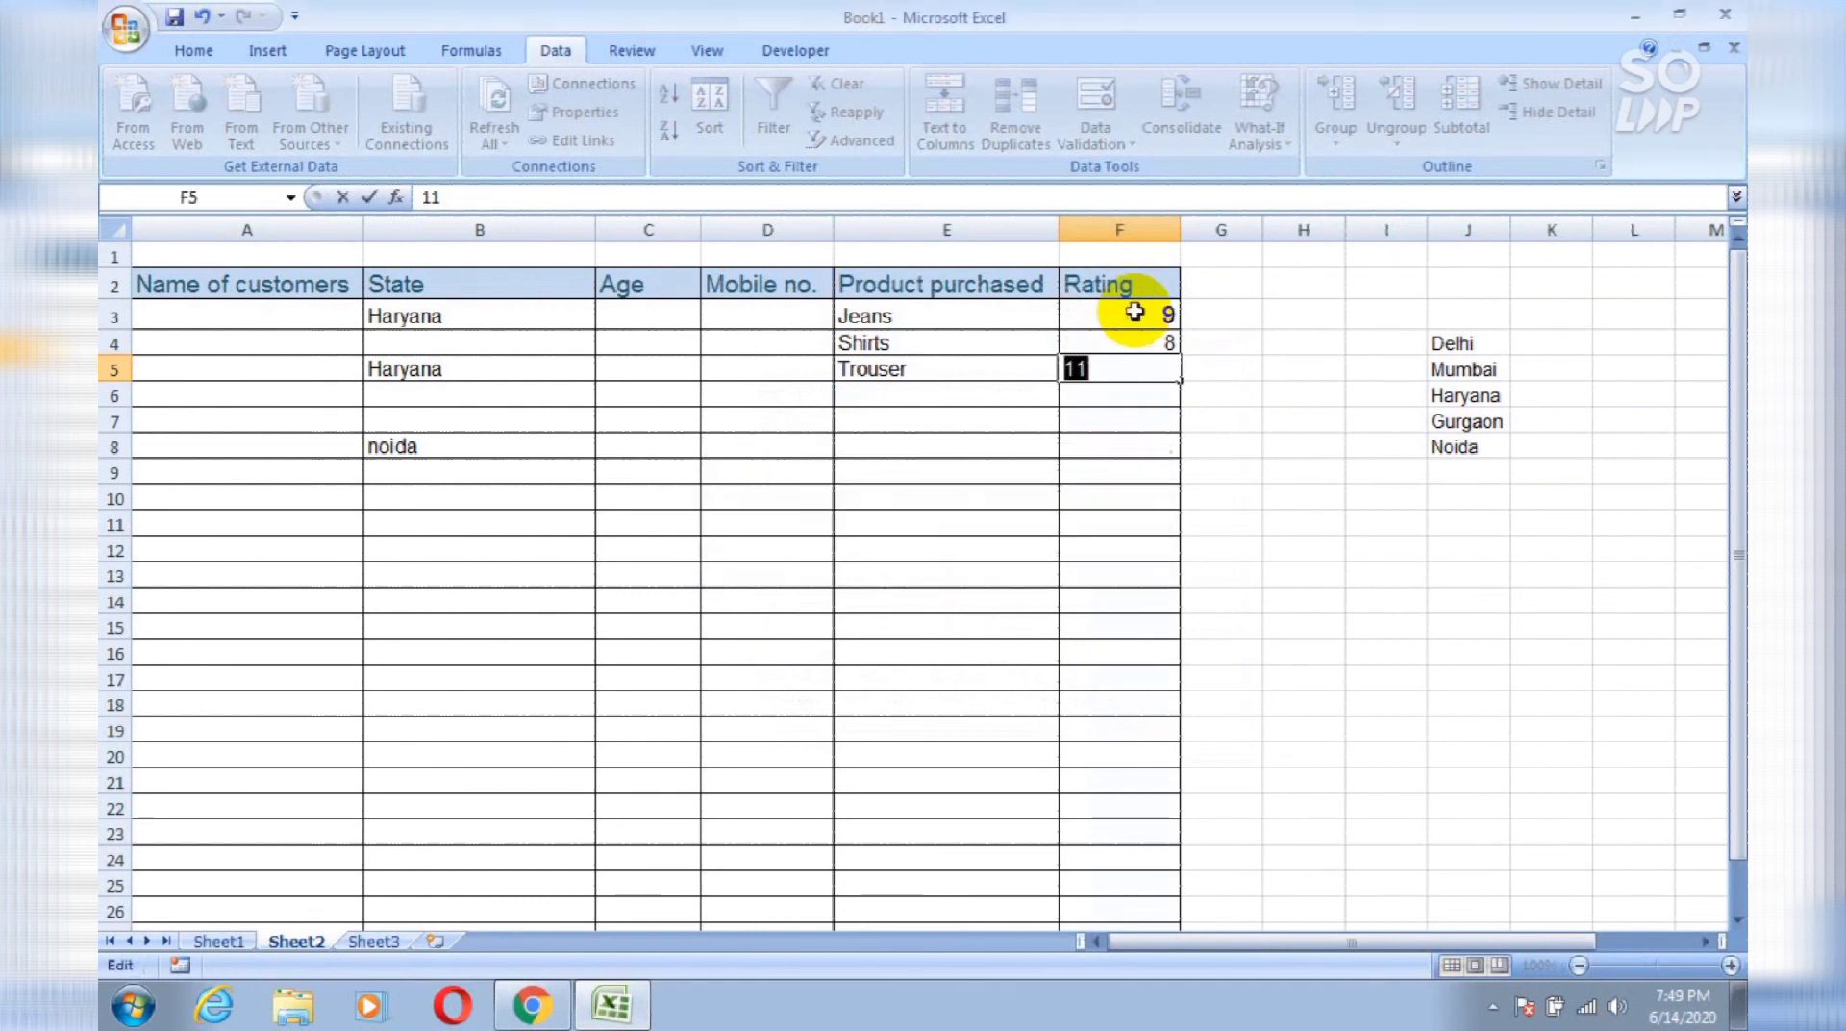
type("8")
key("Return")
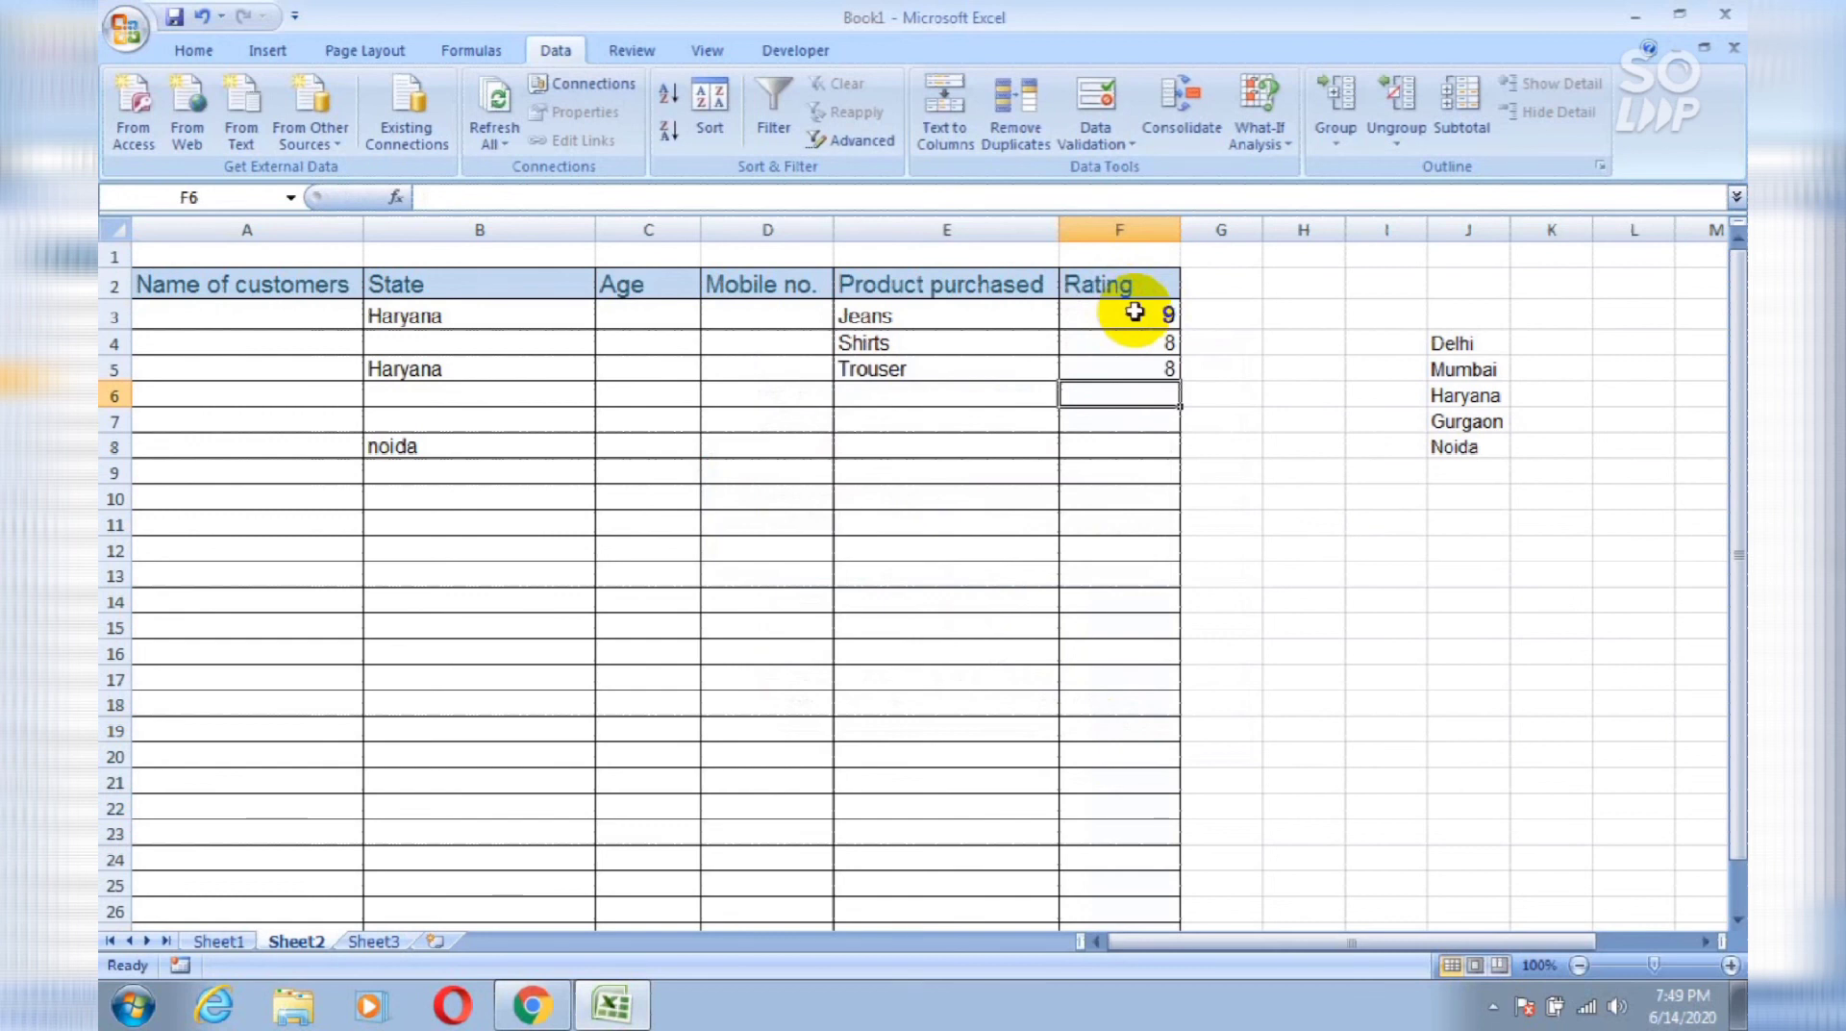
left_click(1208, 289)
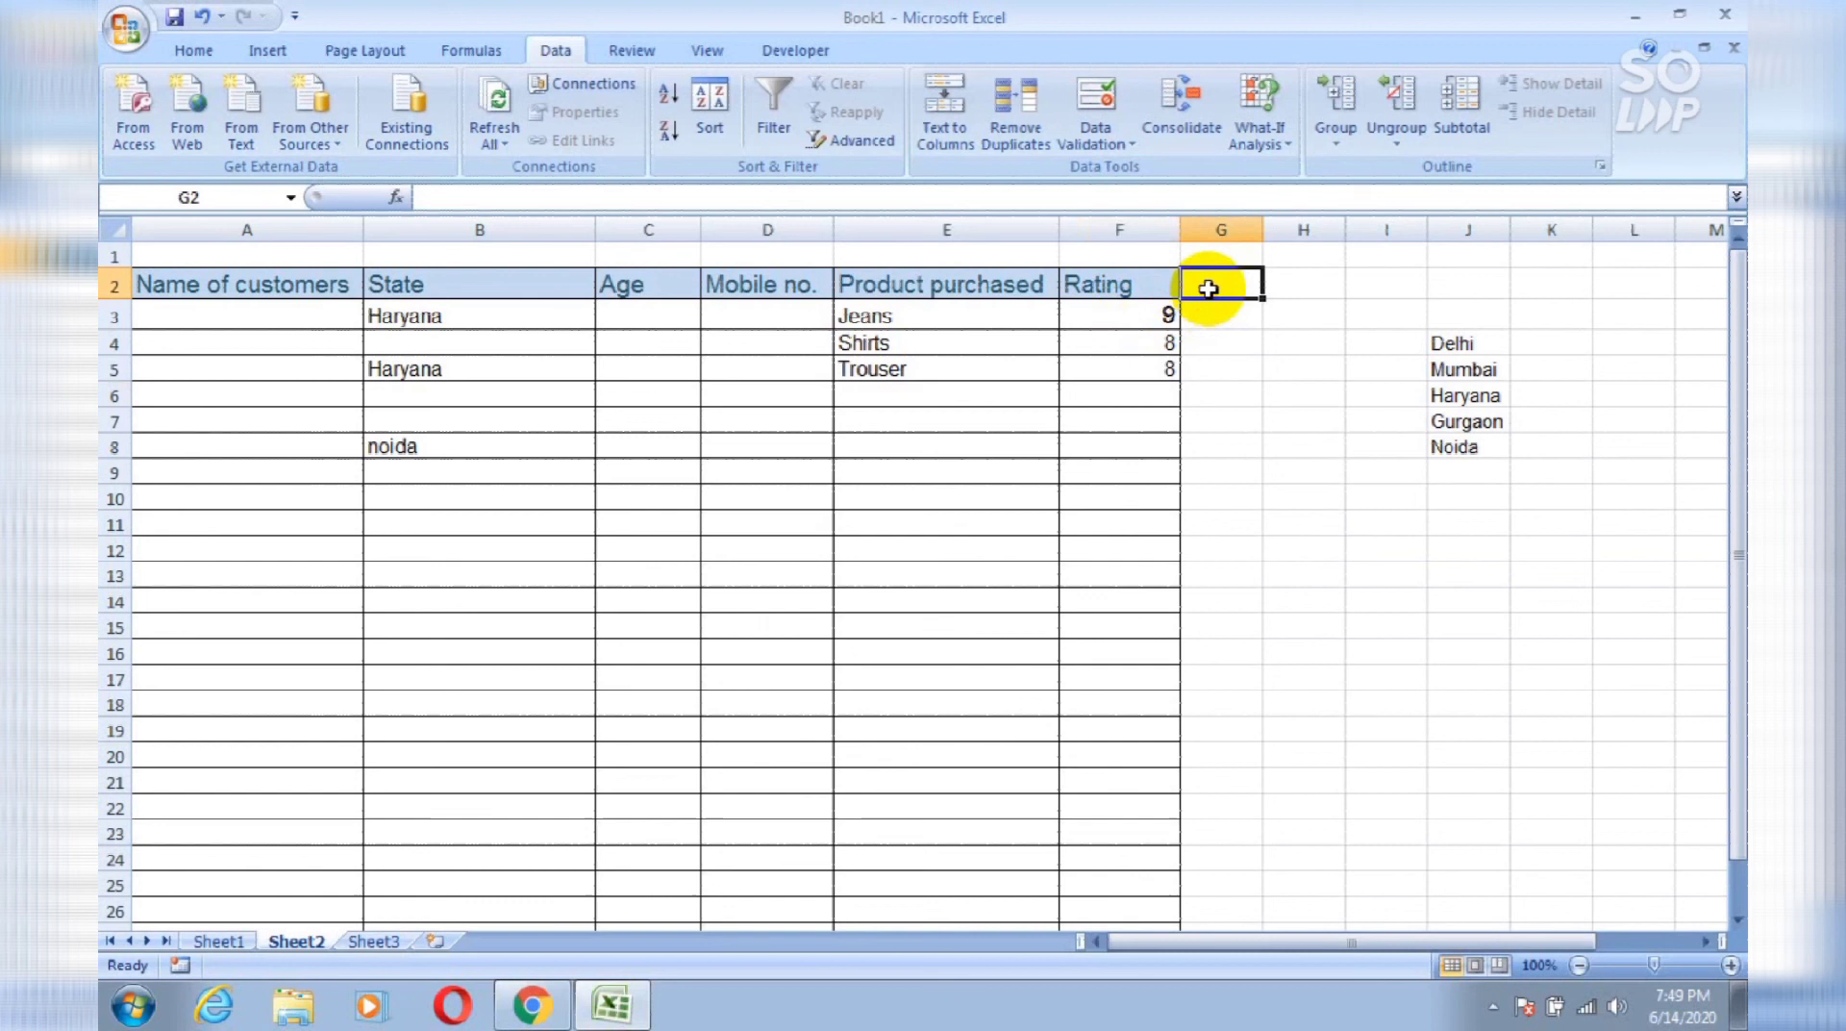
Step: Type the heading Decimal in cell H2
left_click(1276, 291)
type("Decimal")
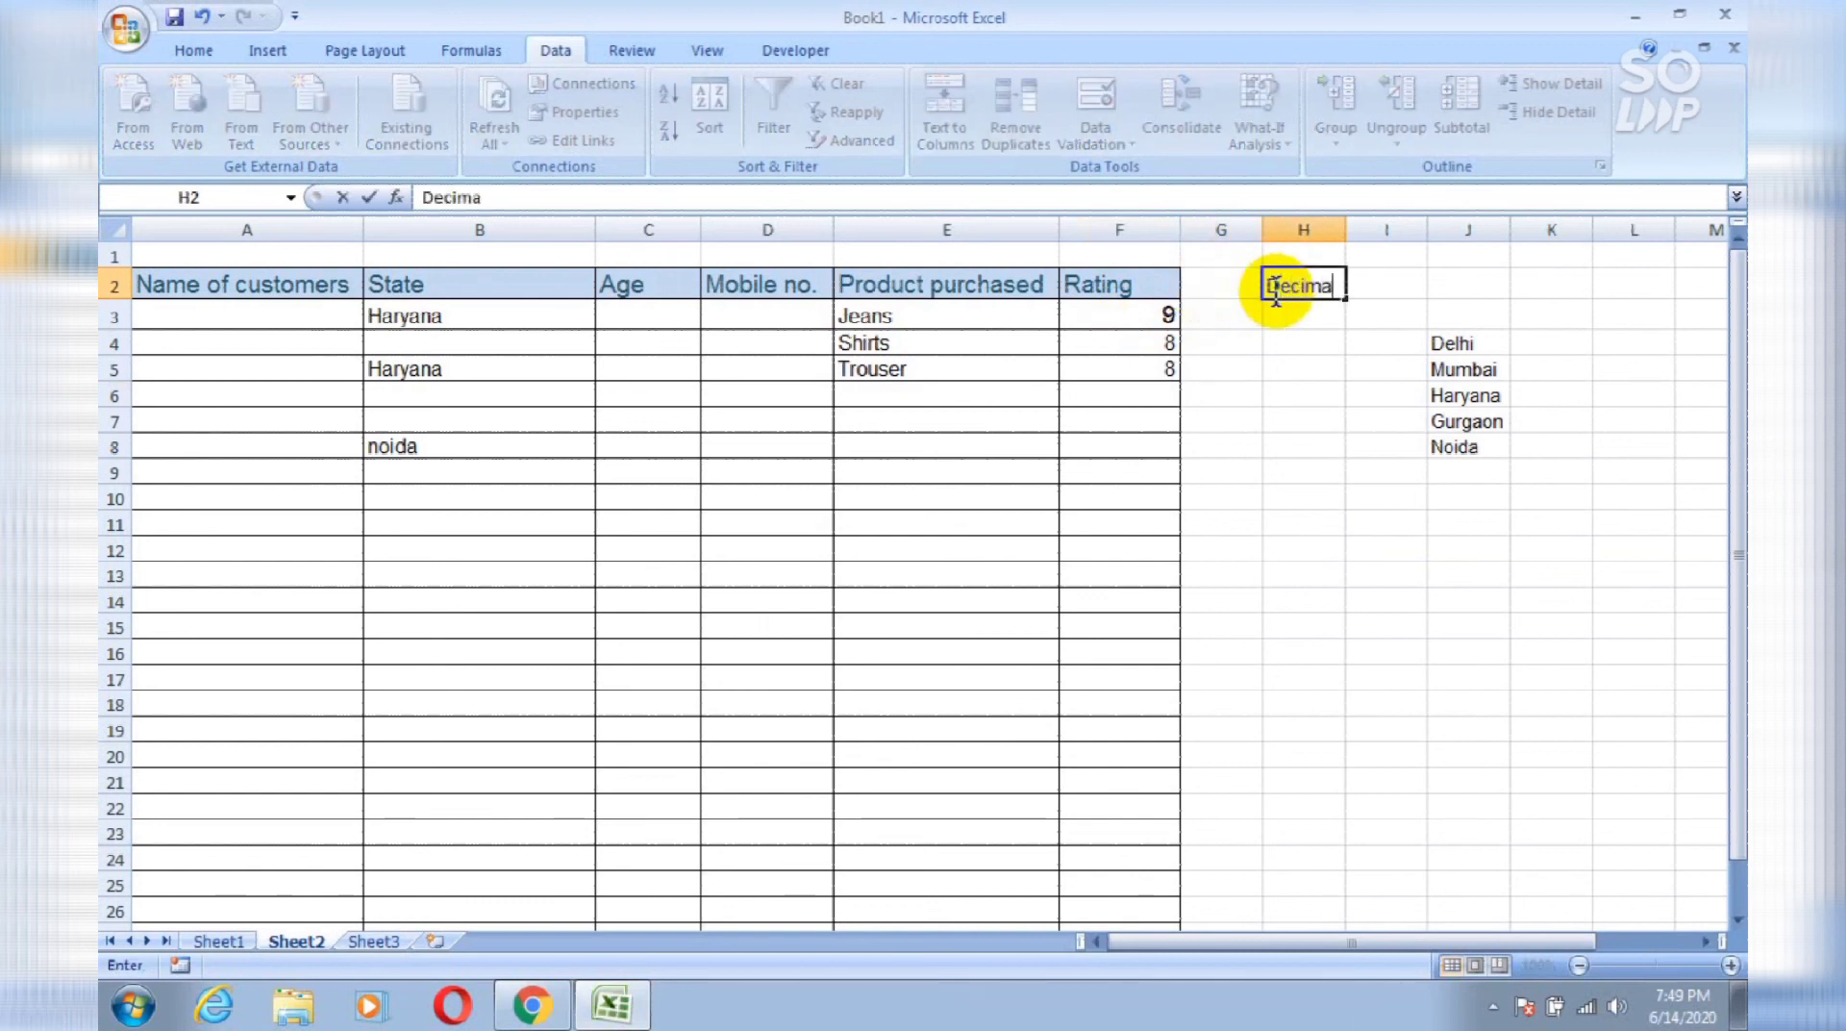
key("Return")
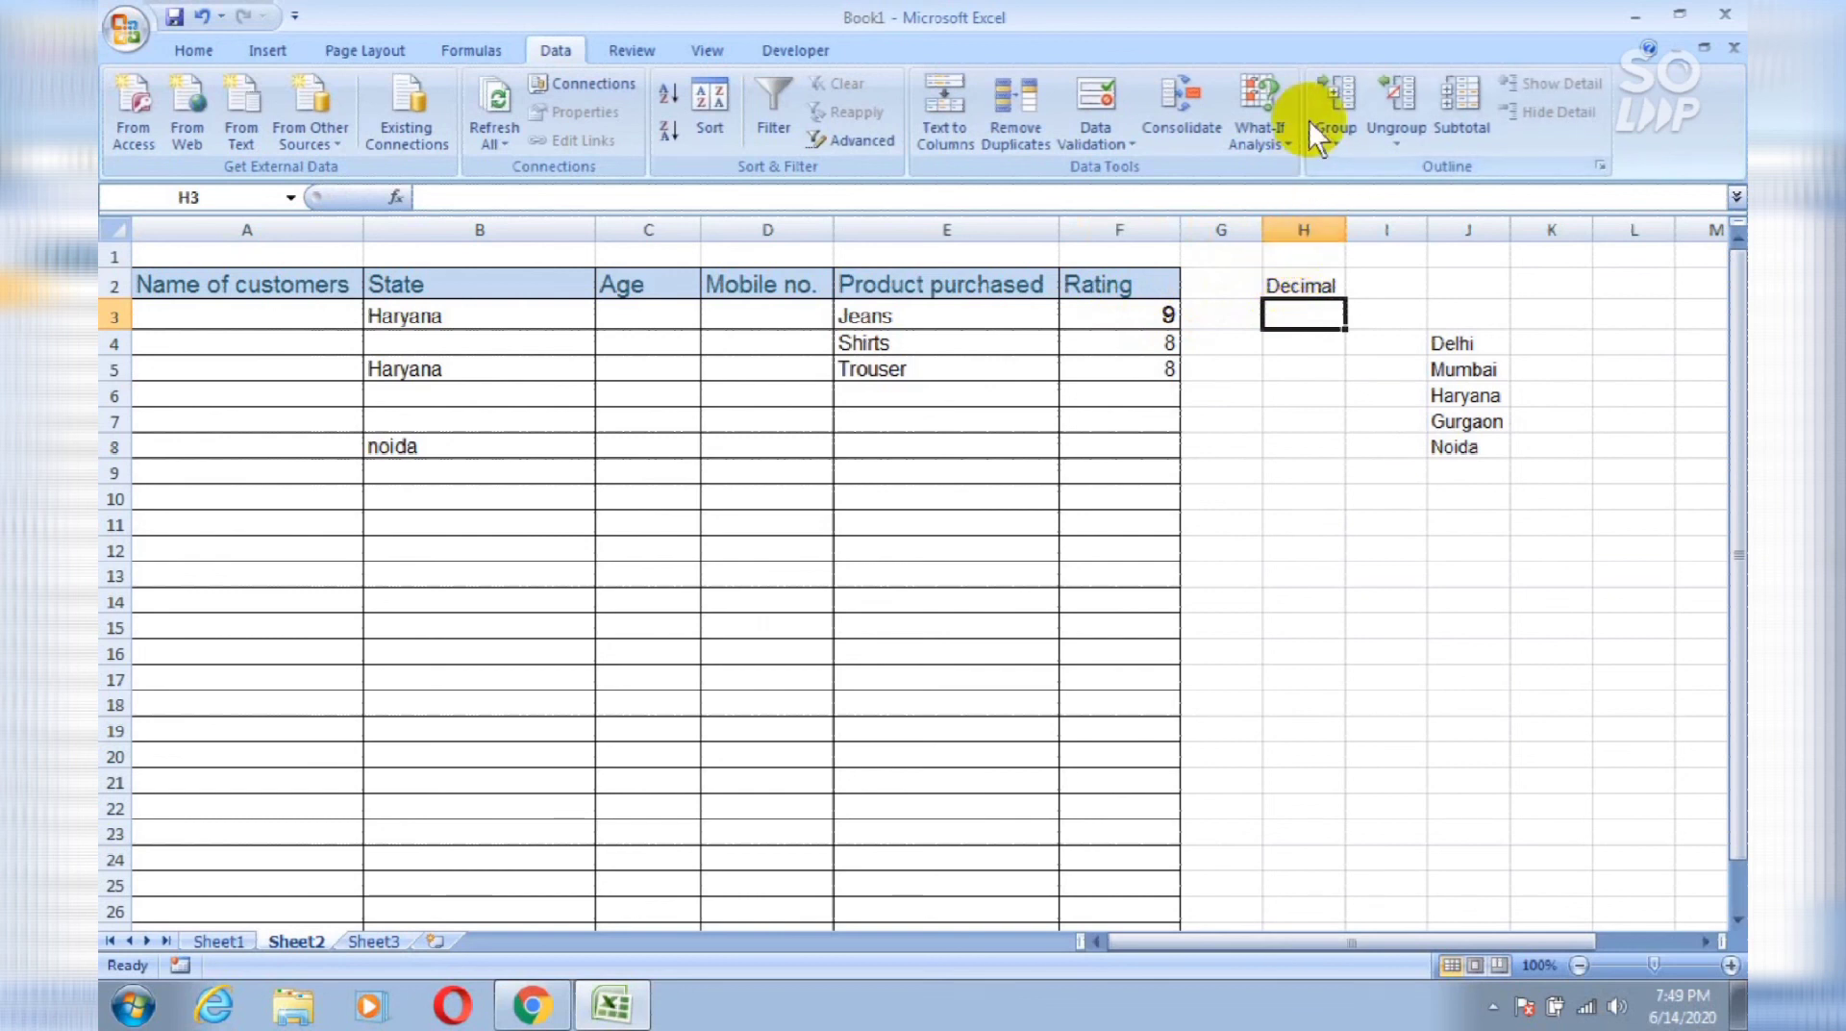
Step: Set up a Data Validation rule on column H allowing decimals between 1.5 and 10.8
left_click(1305, 229)
left_click(1089, 95)
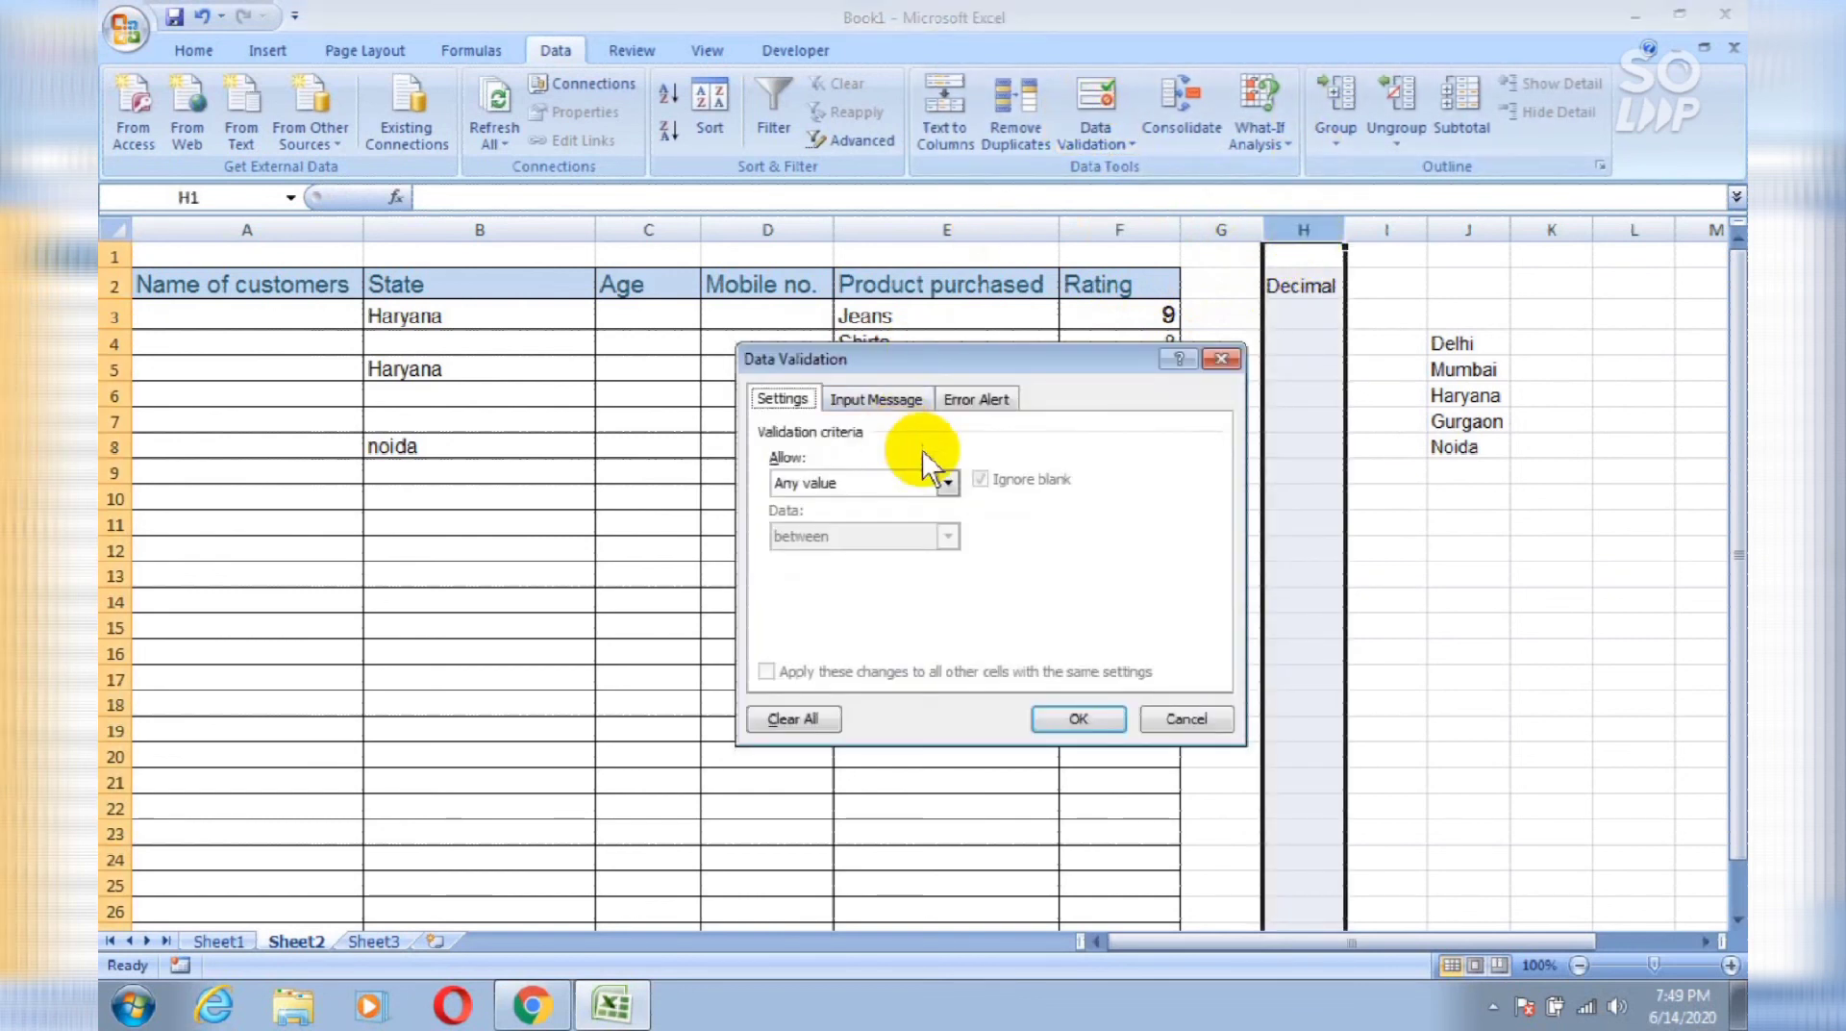
left_click(948, 481)
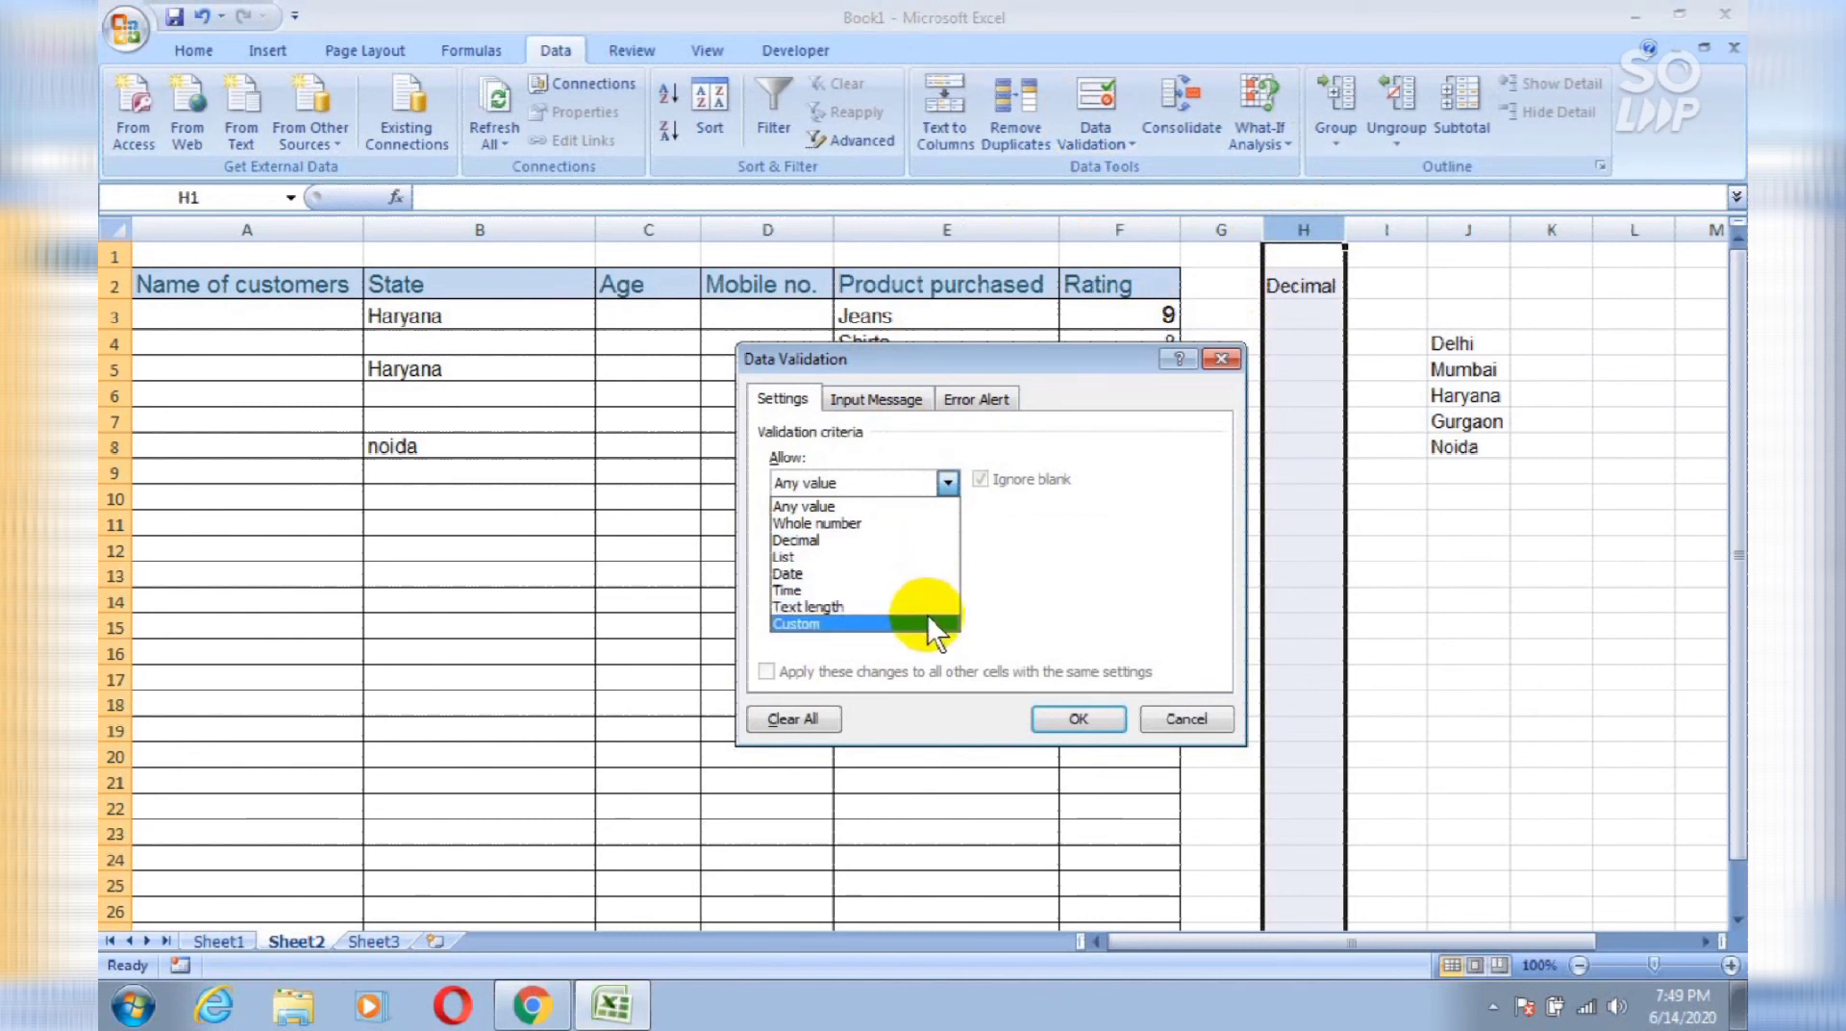
left_click(917, 537)
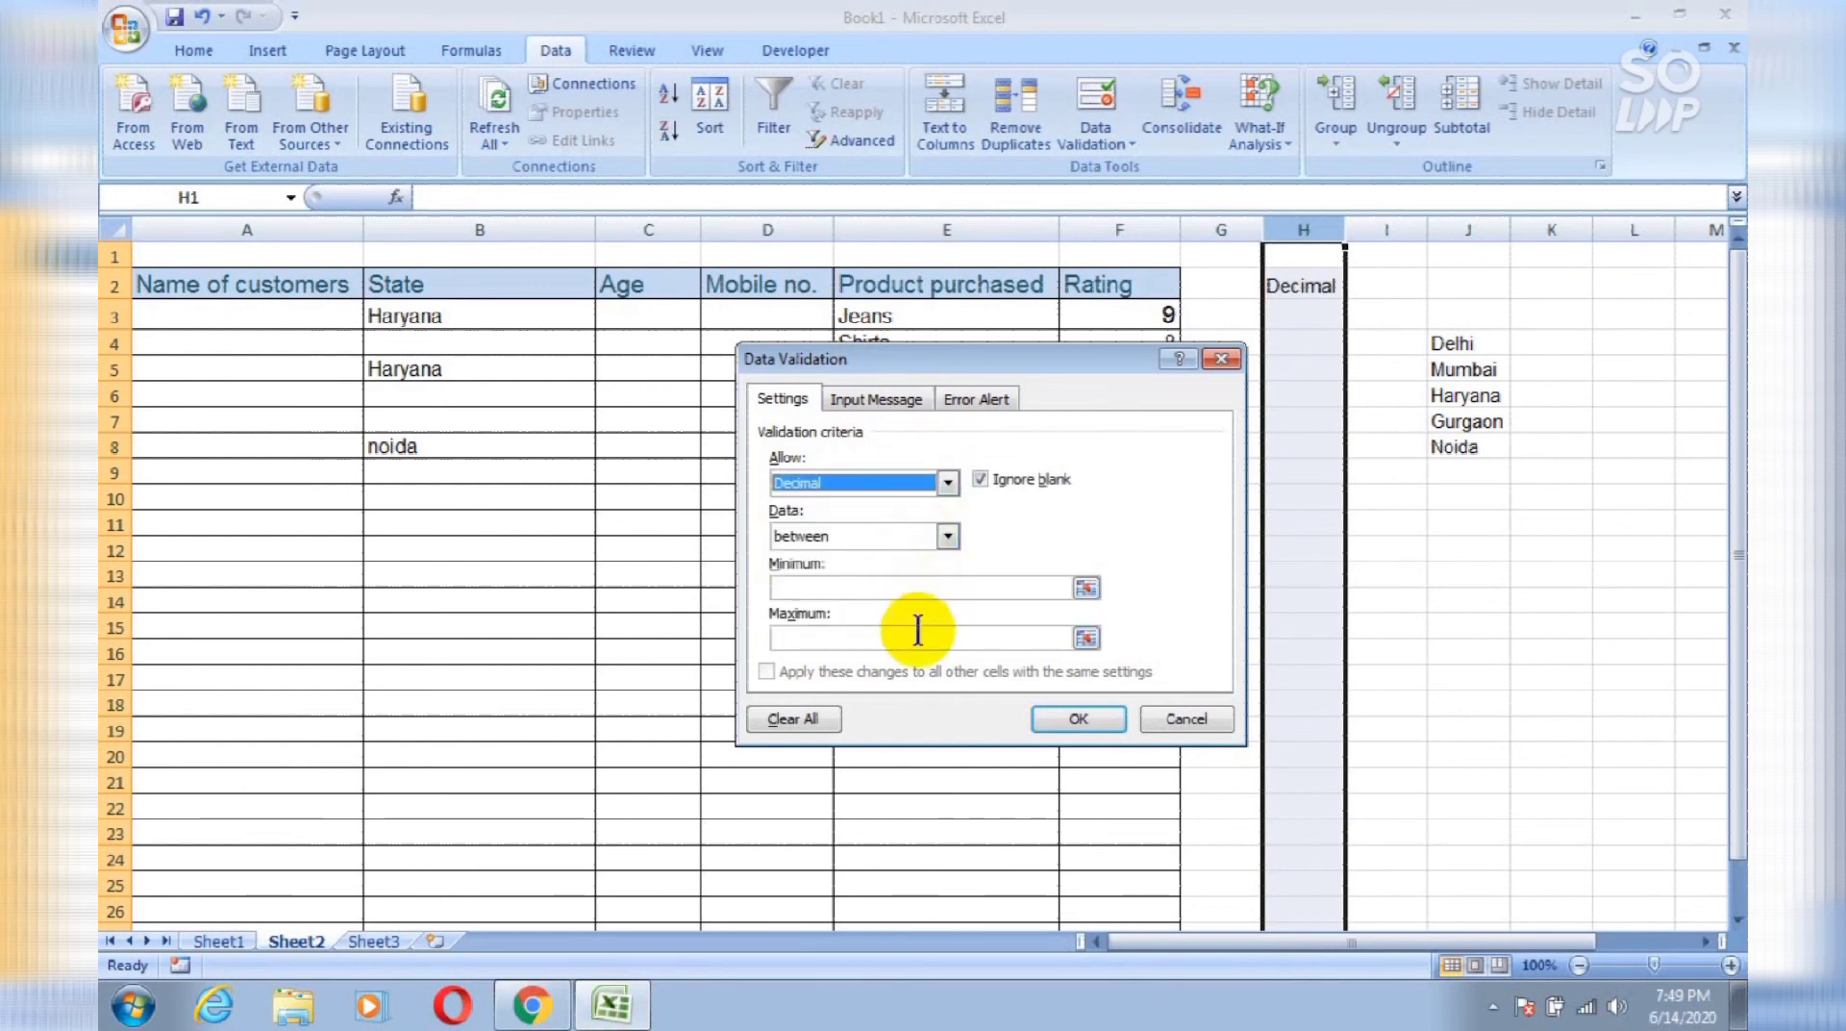
left_click(915, 588)
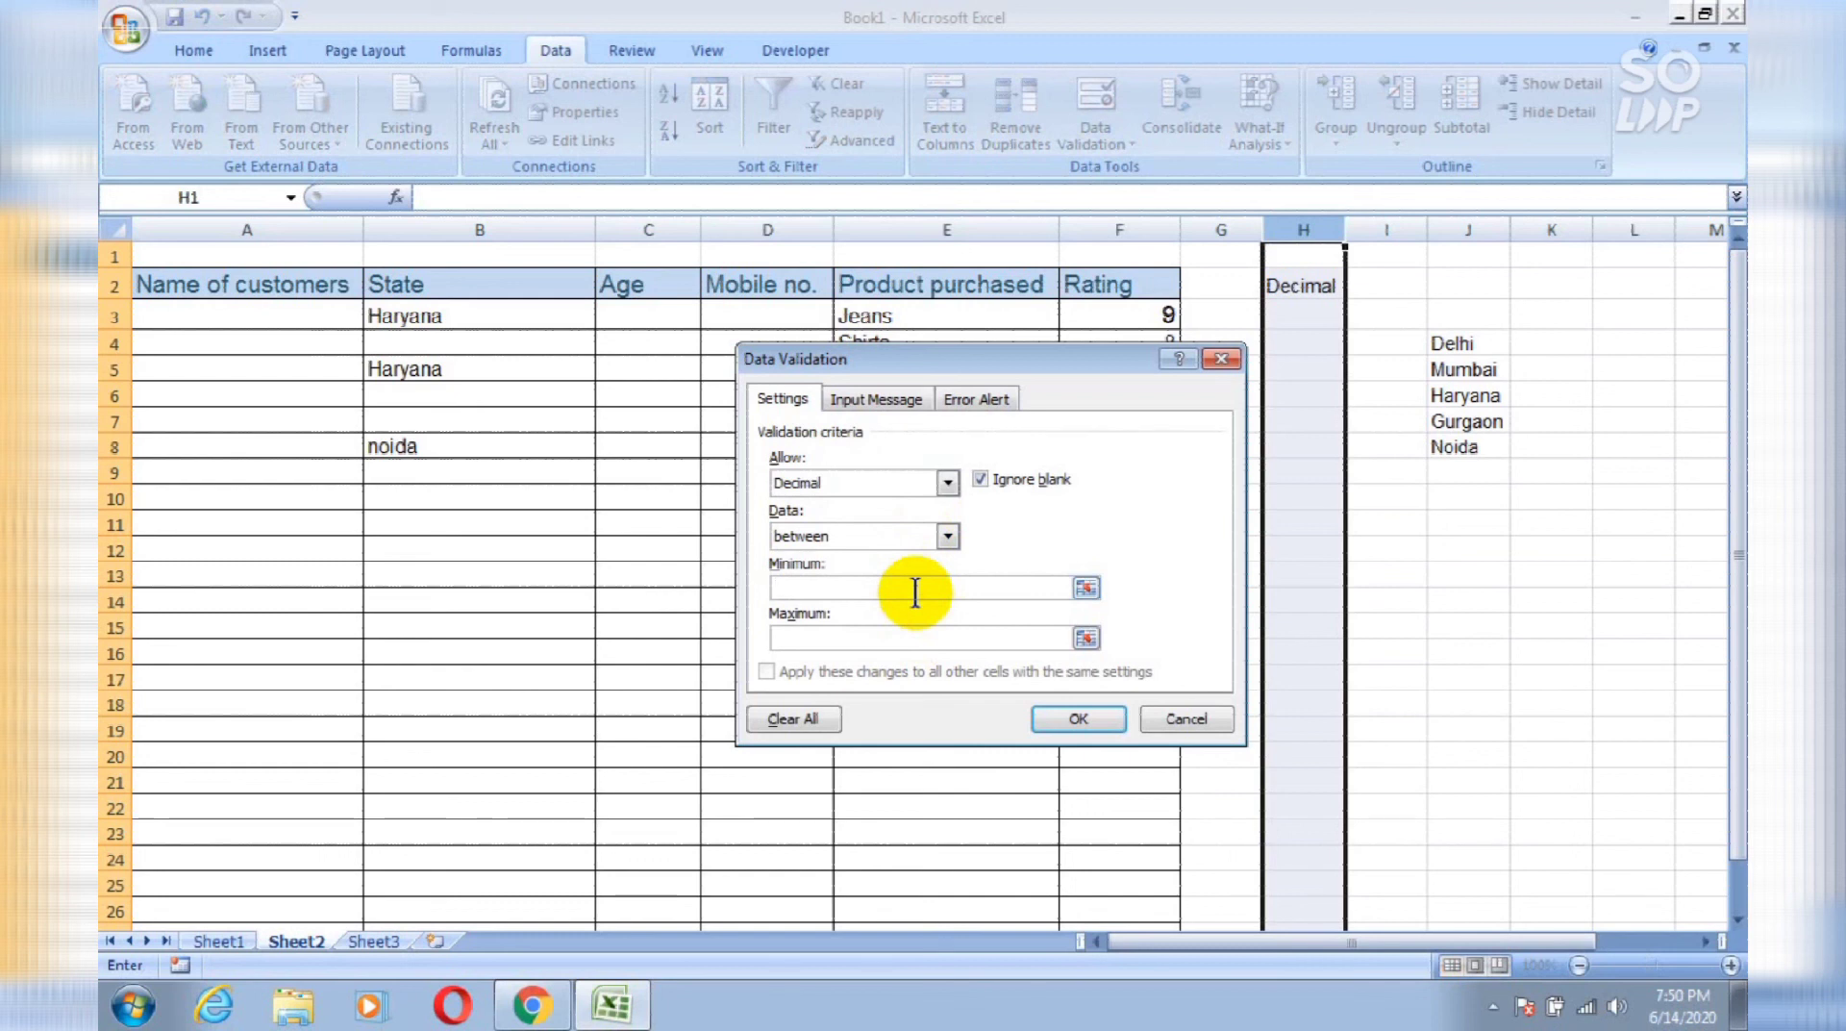
left_click(946, 537)
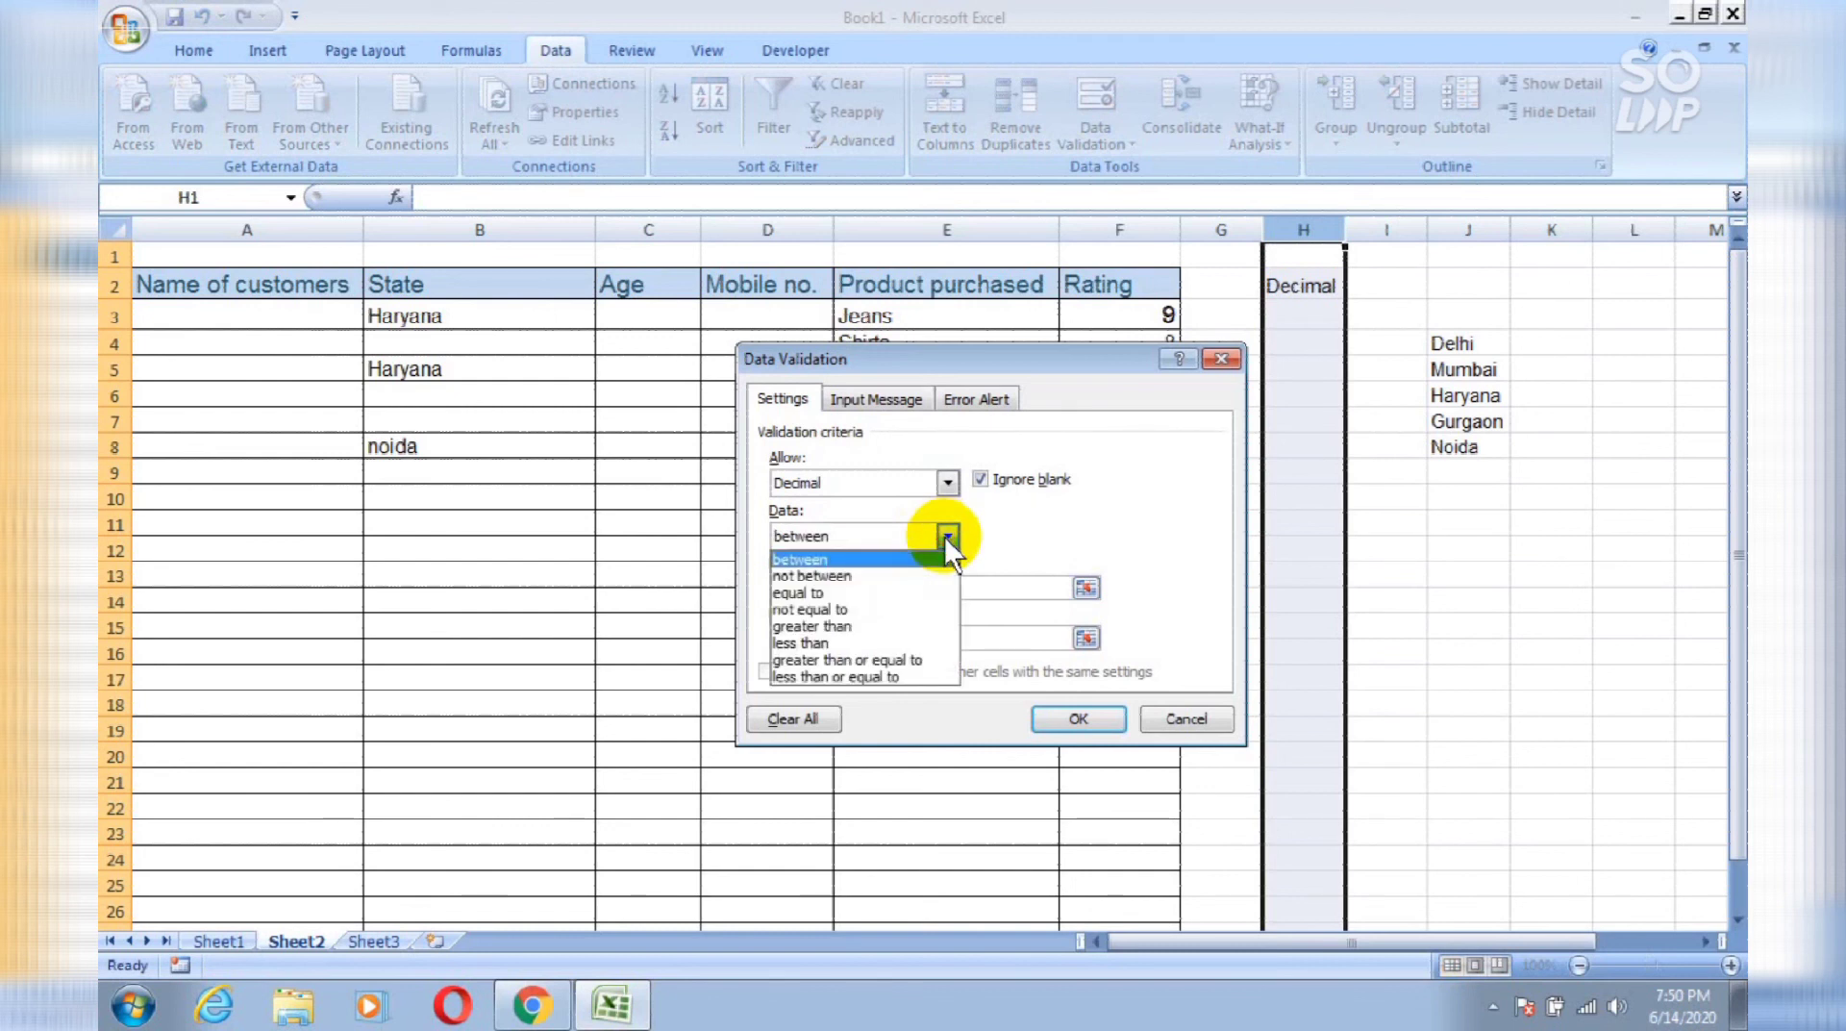
left_click(947, 537)
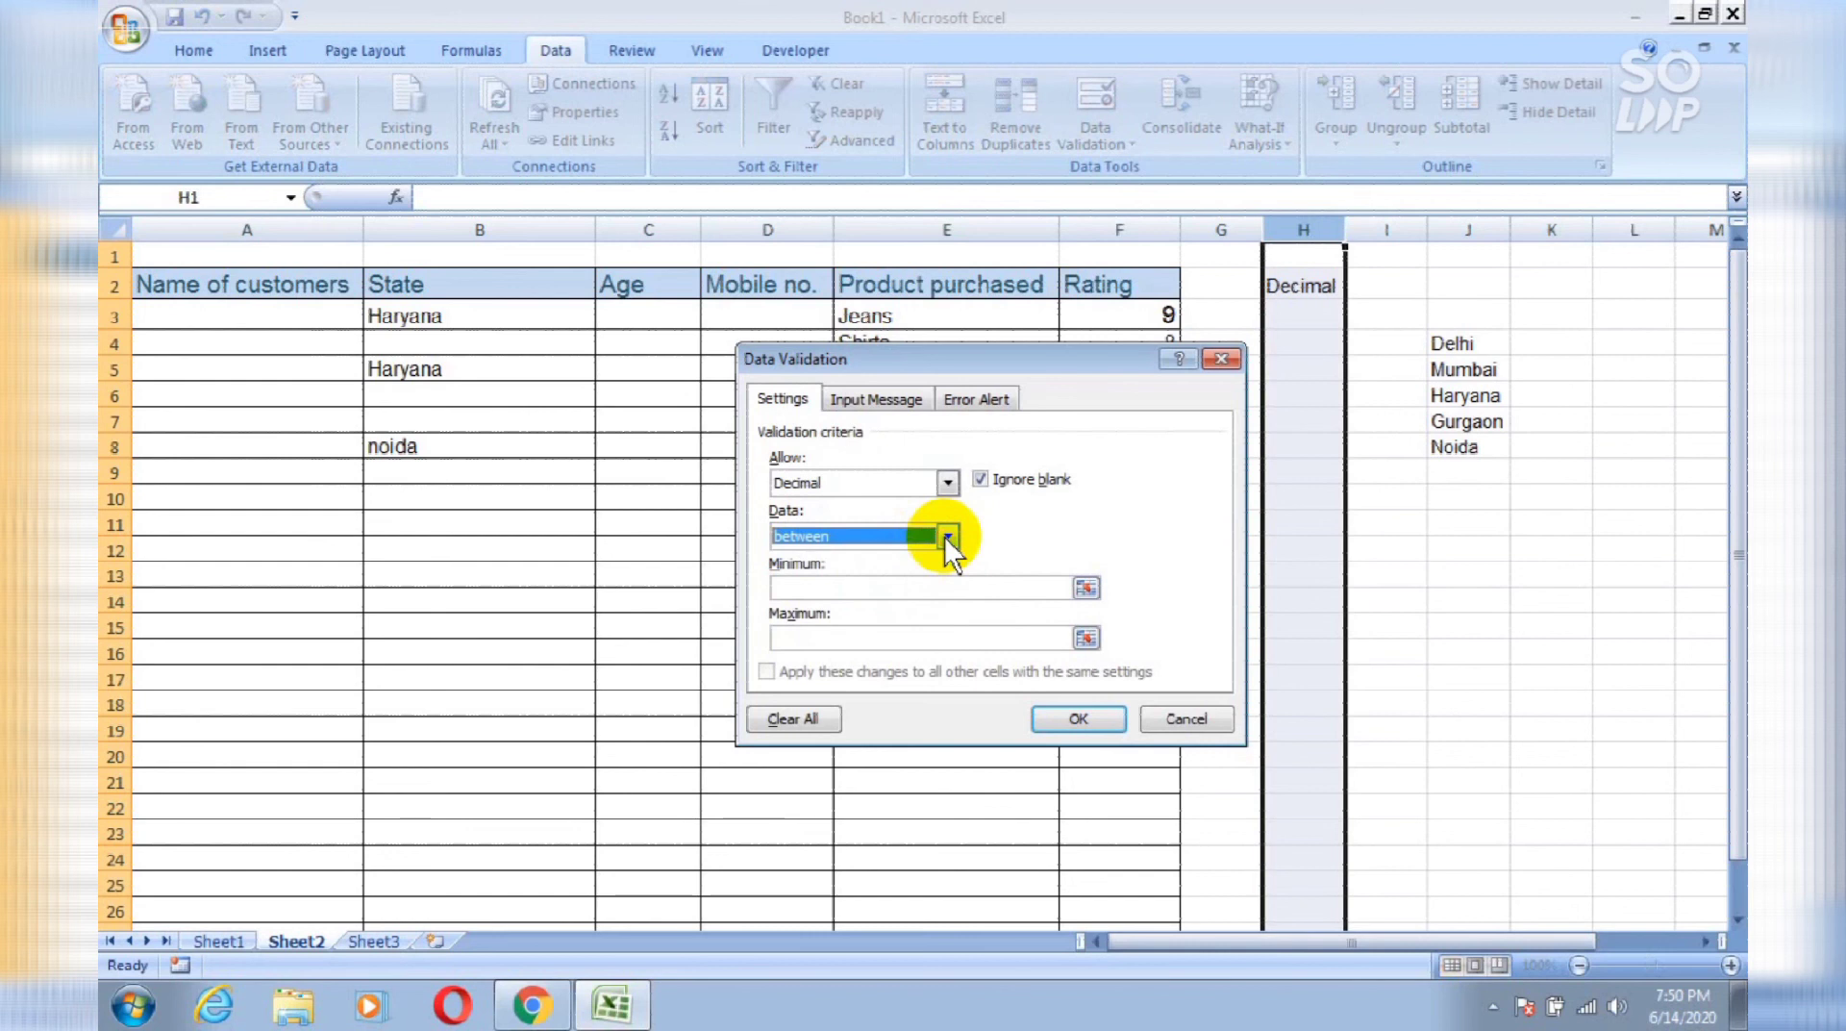
left_click(921, 588)
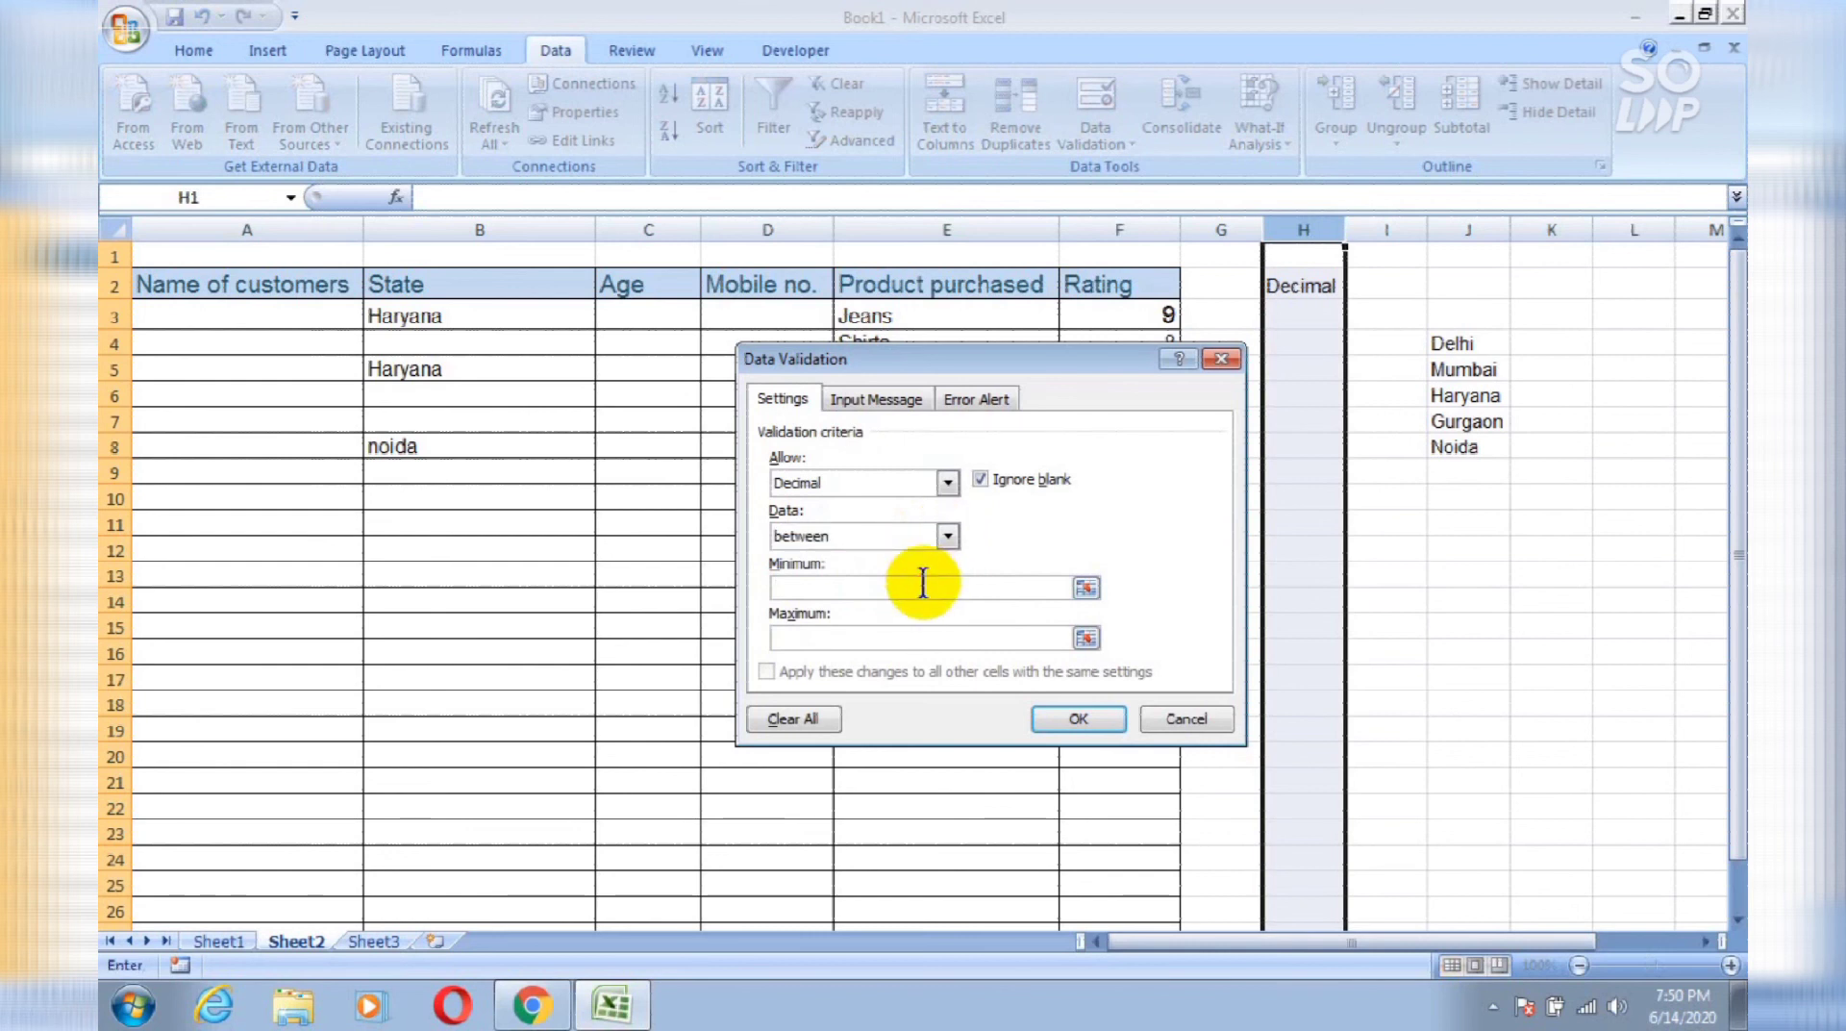
type("1.5")
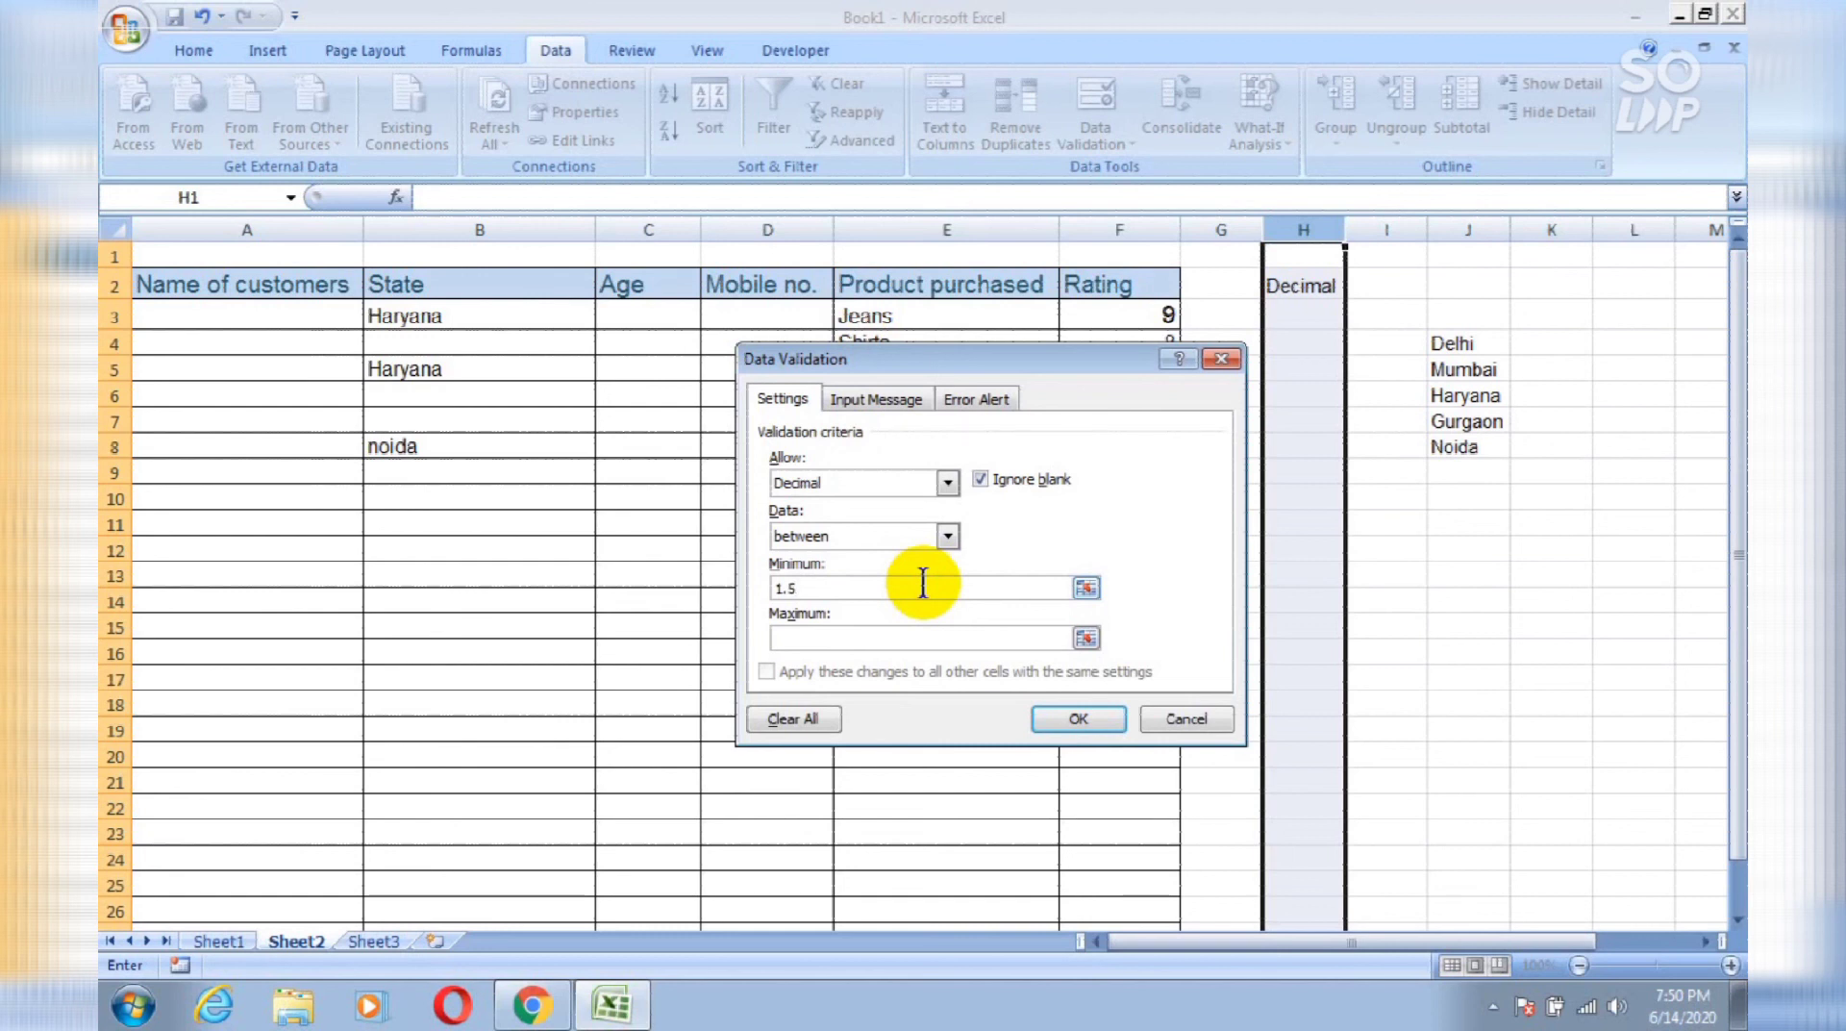
left_click(944, 635)
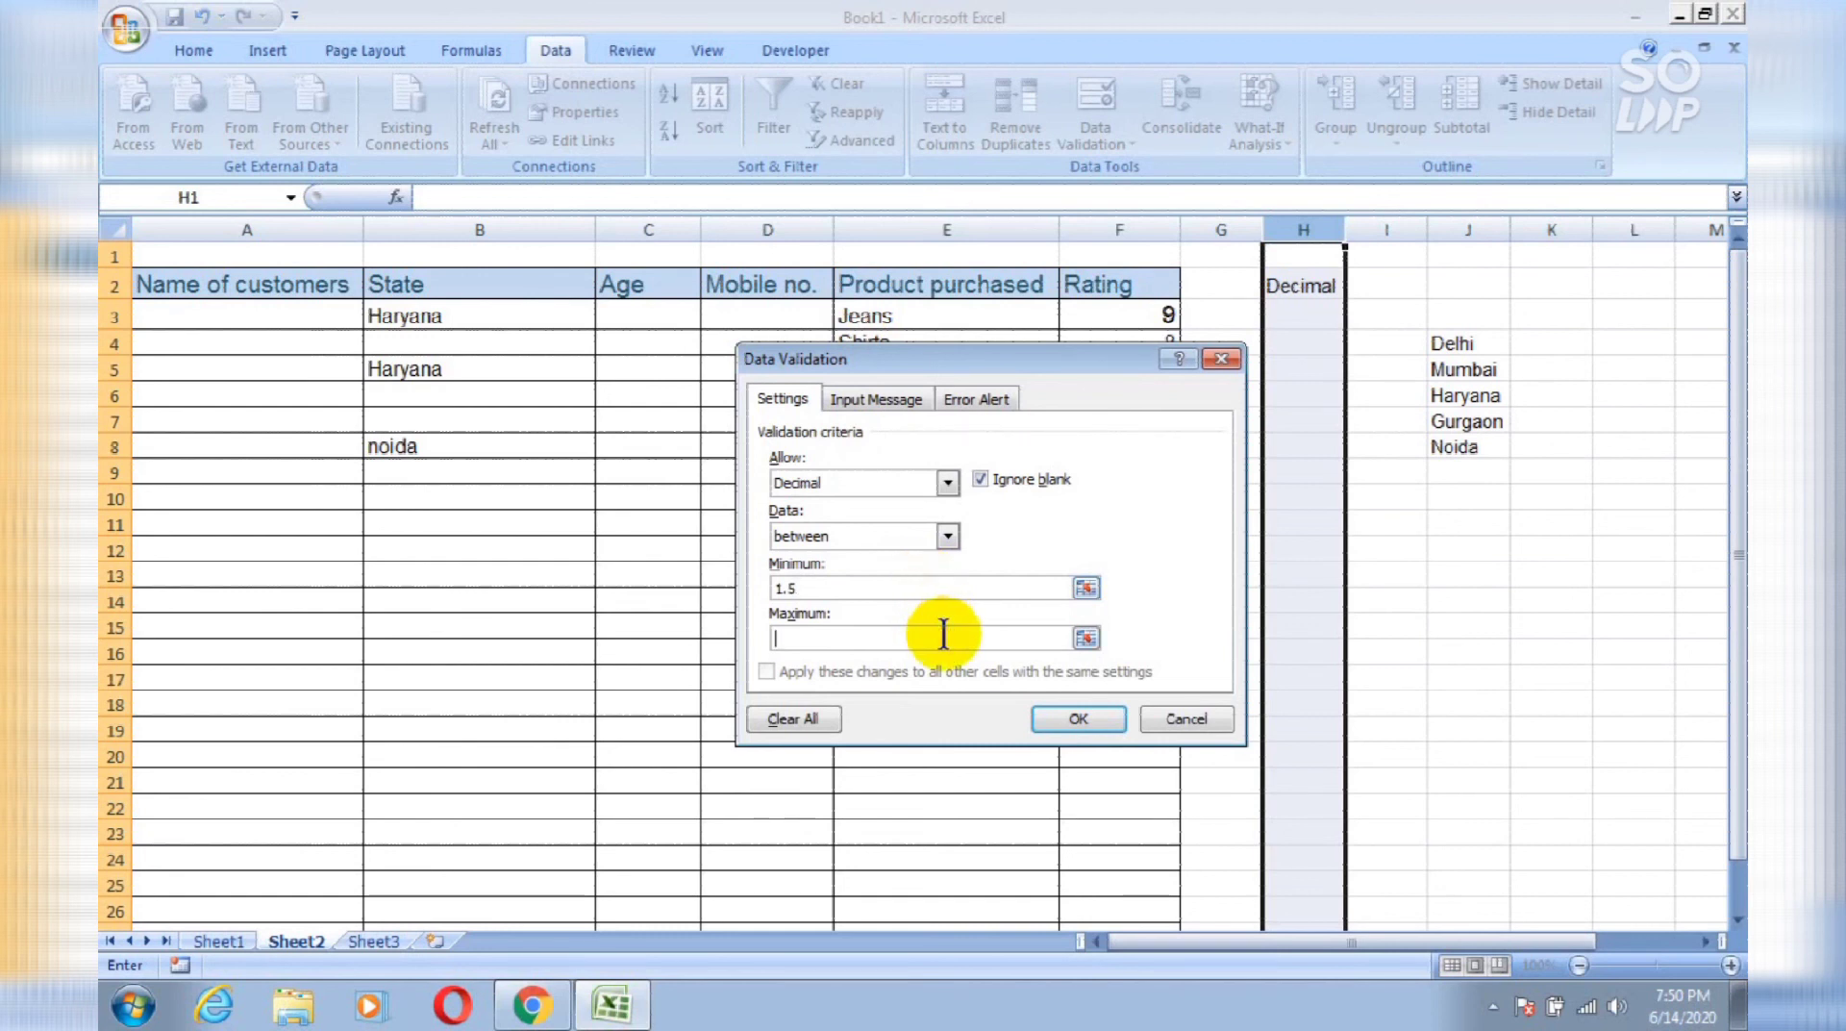
type("8.")
key("BackSpace")
key("BackSpace")
type("10.8")
Step: Apply the decimal rule and enter 1.6 in H3
left_click(1050, 724)
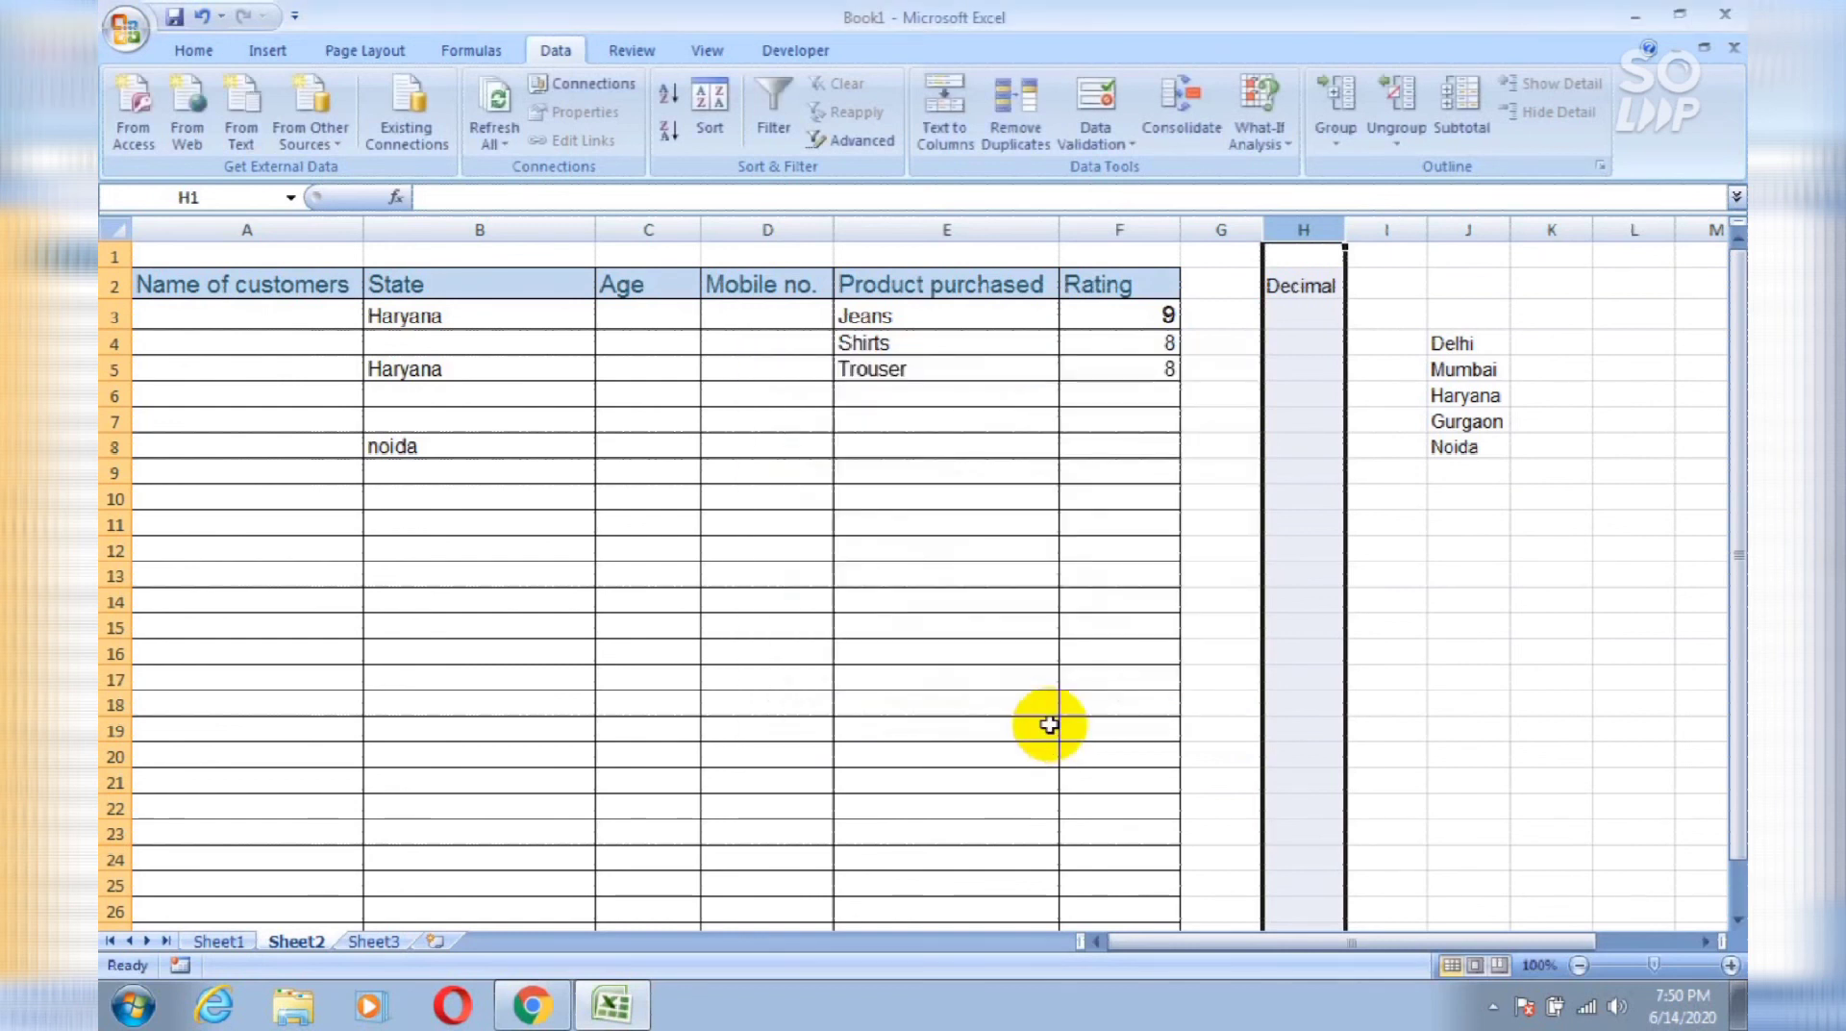
left_click(1301, 318)
type("1")
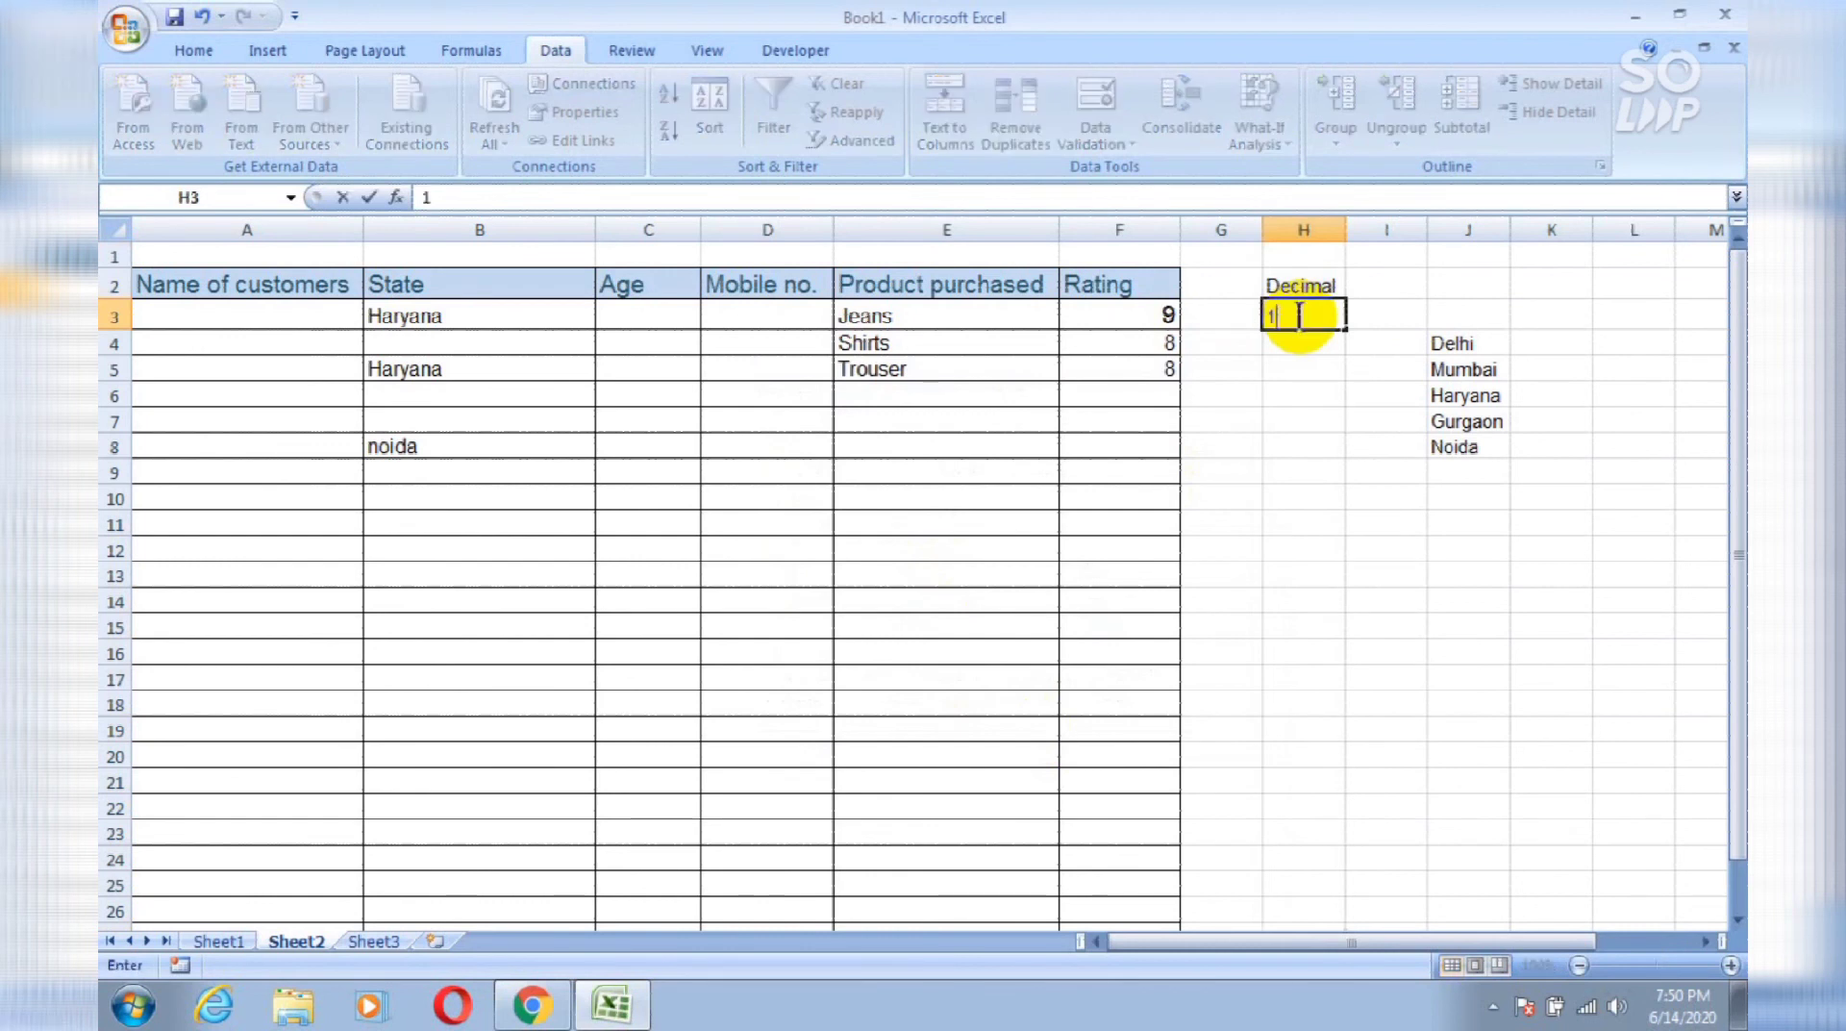
type(".6")
key("Return")
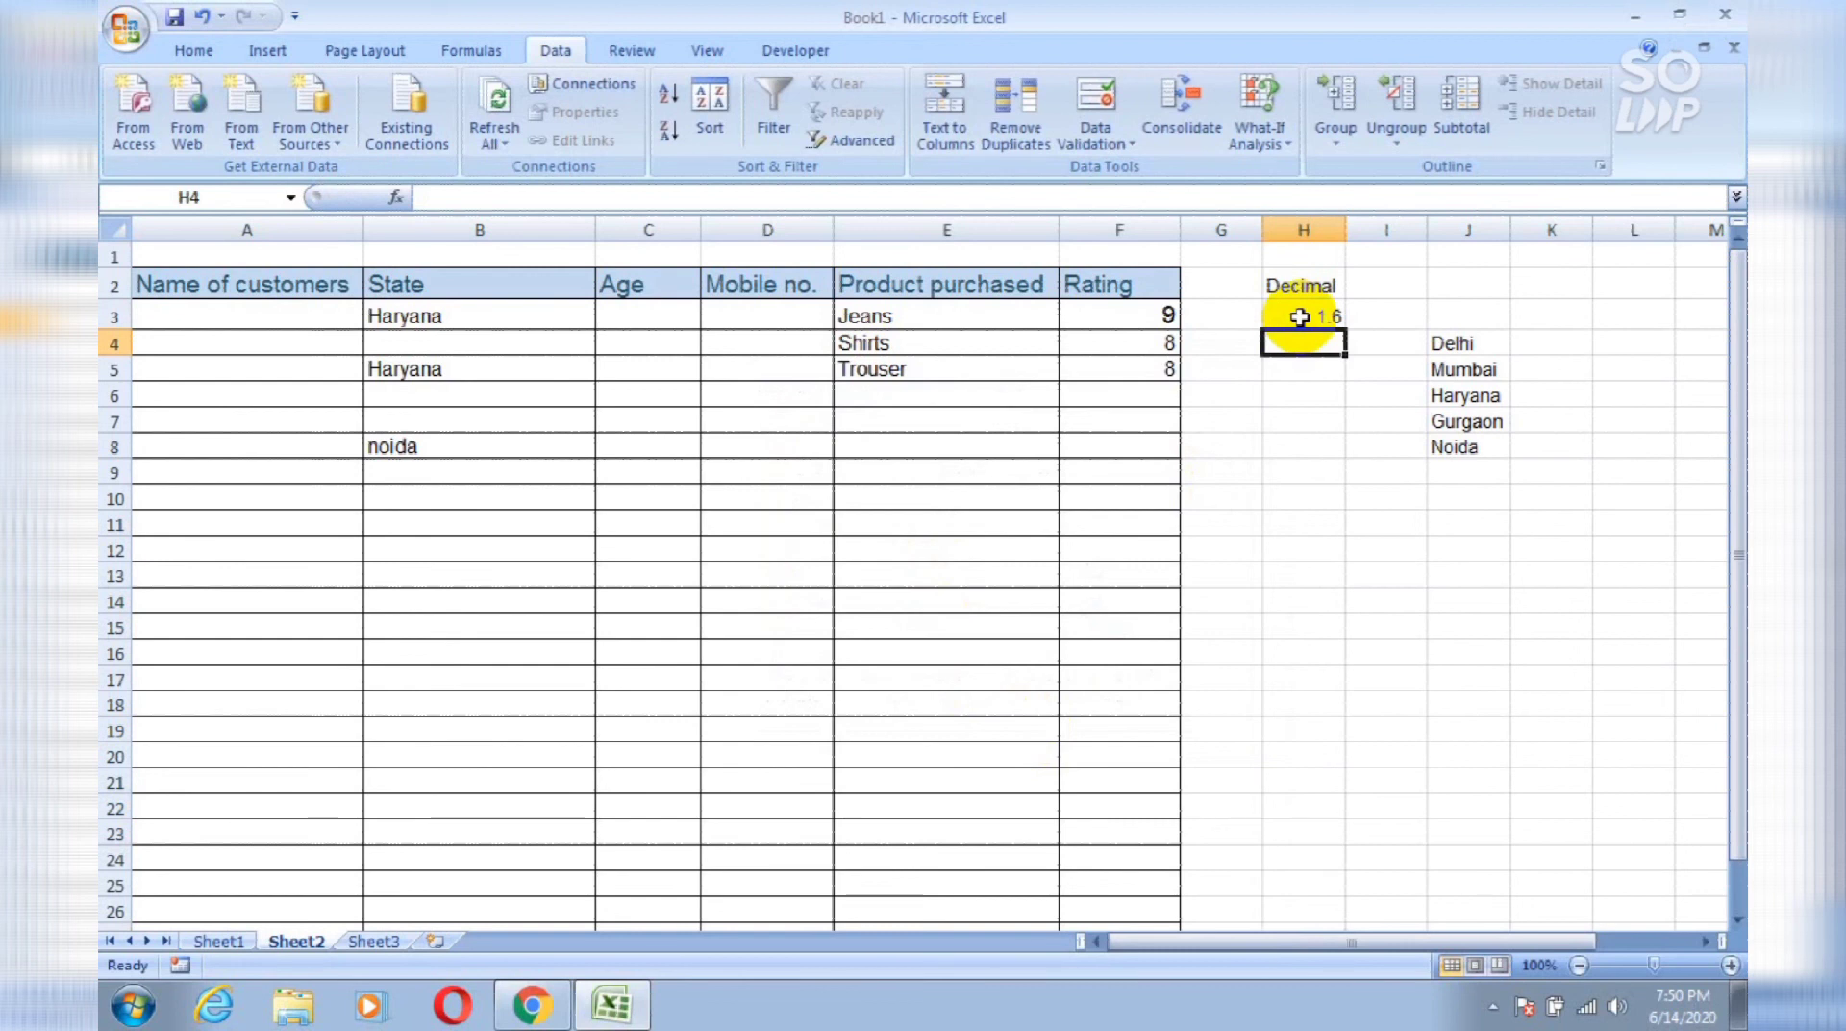
Step: Enter 11.8 in H4 and retry after it is rejected as invalid
type("11")
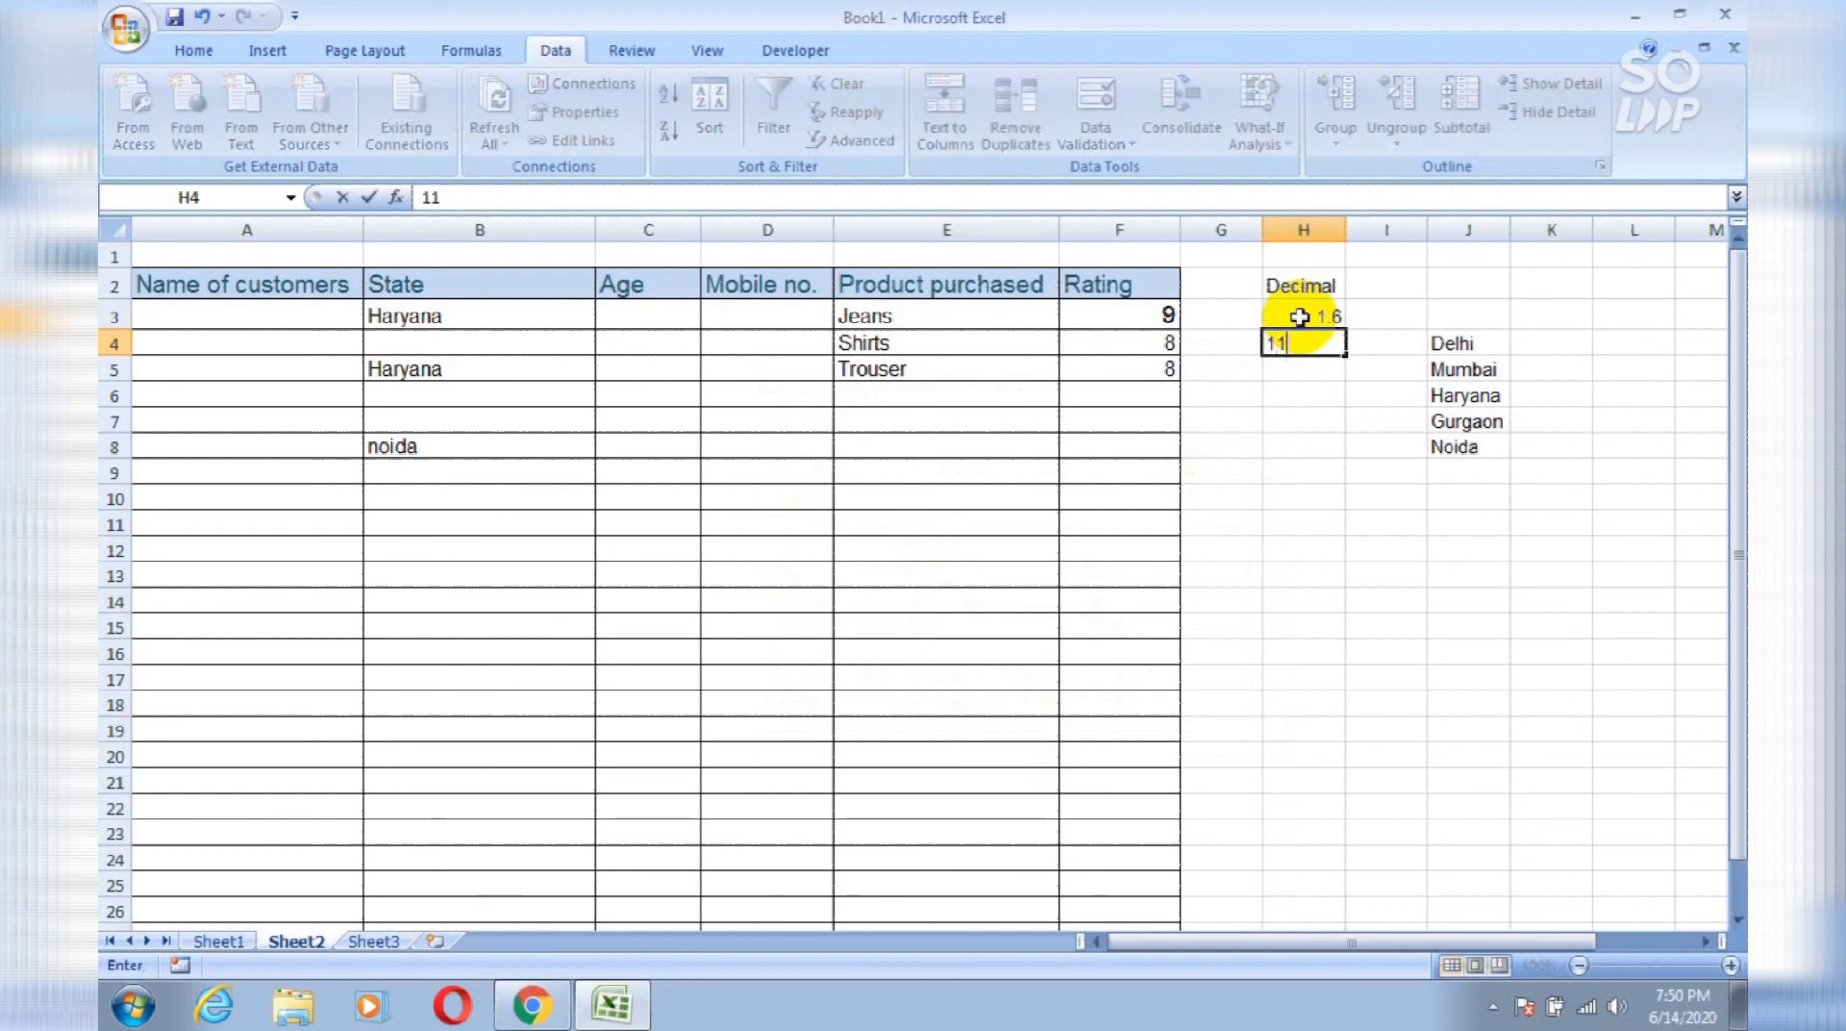
type(".8")
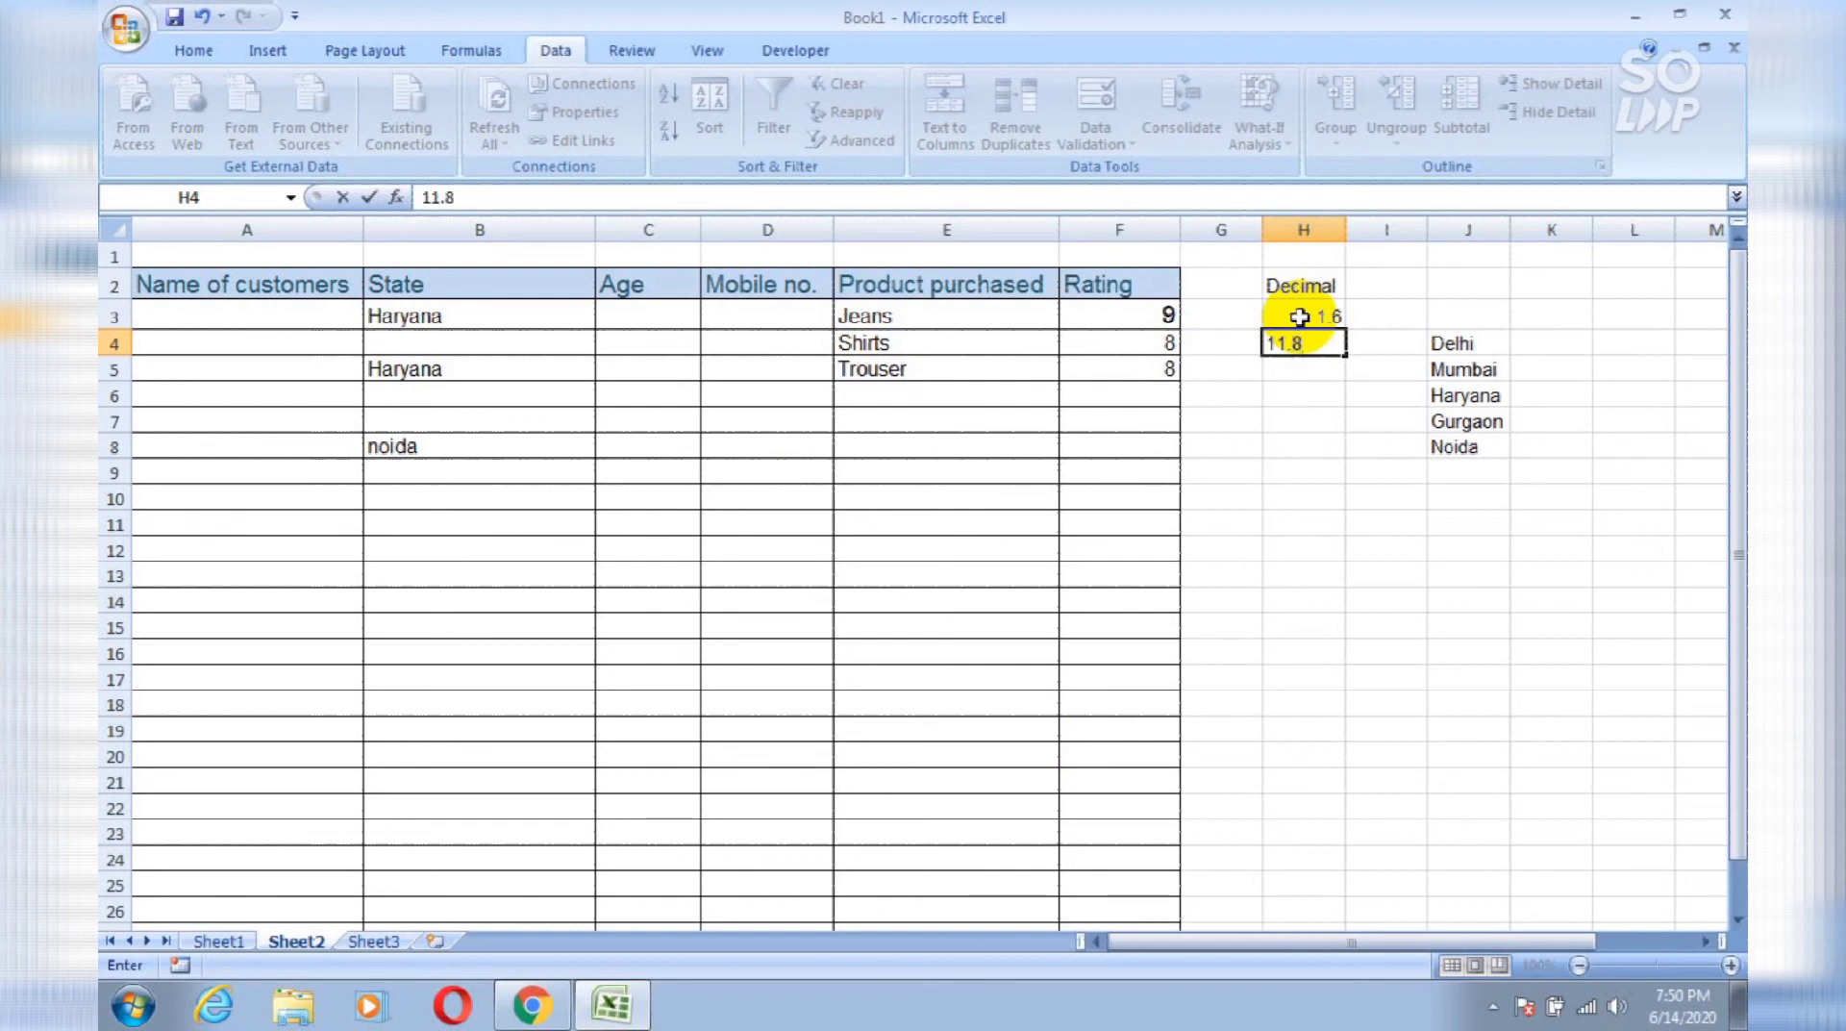
key("Return")
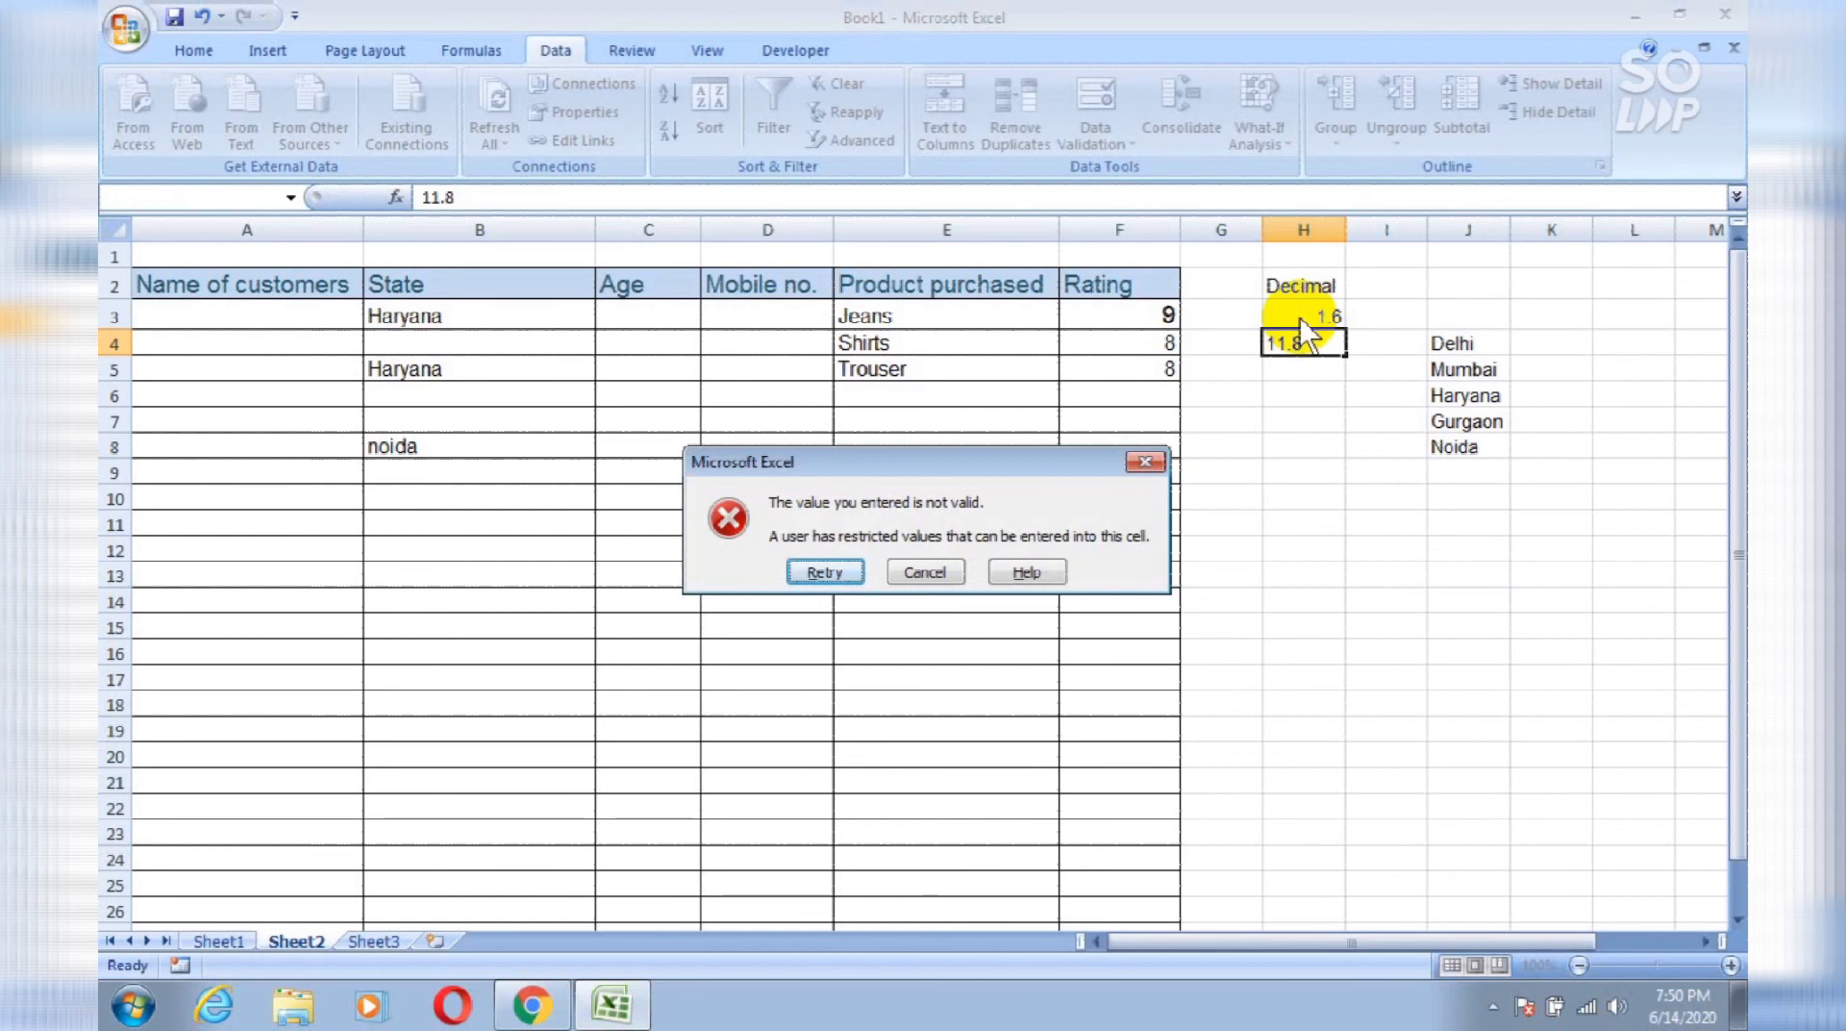
key("Return")
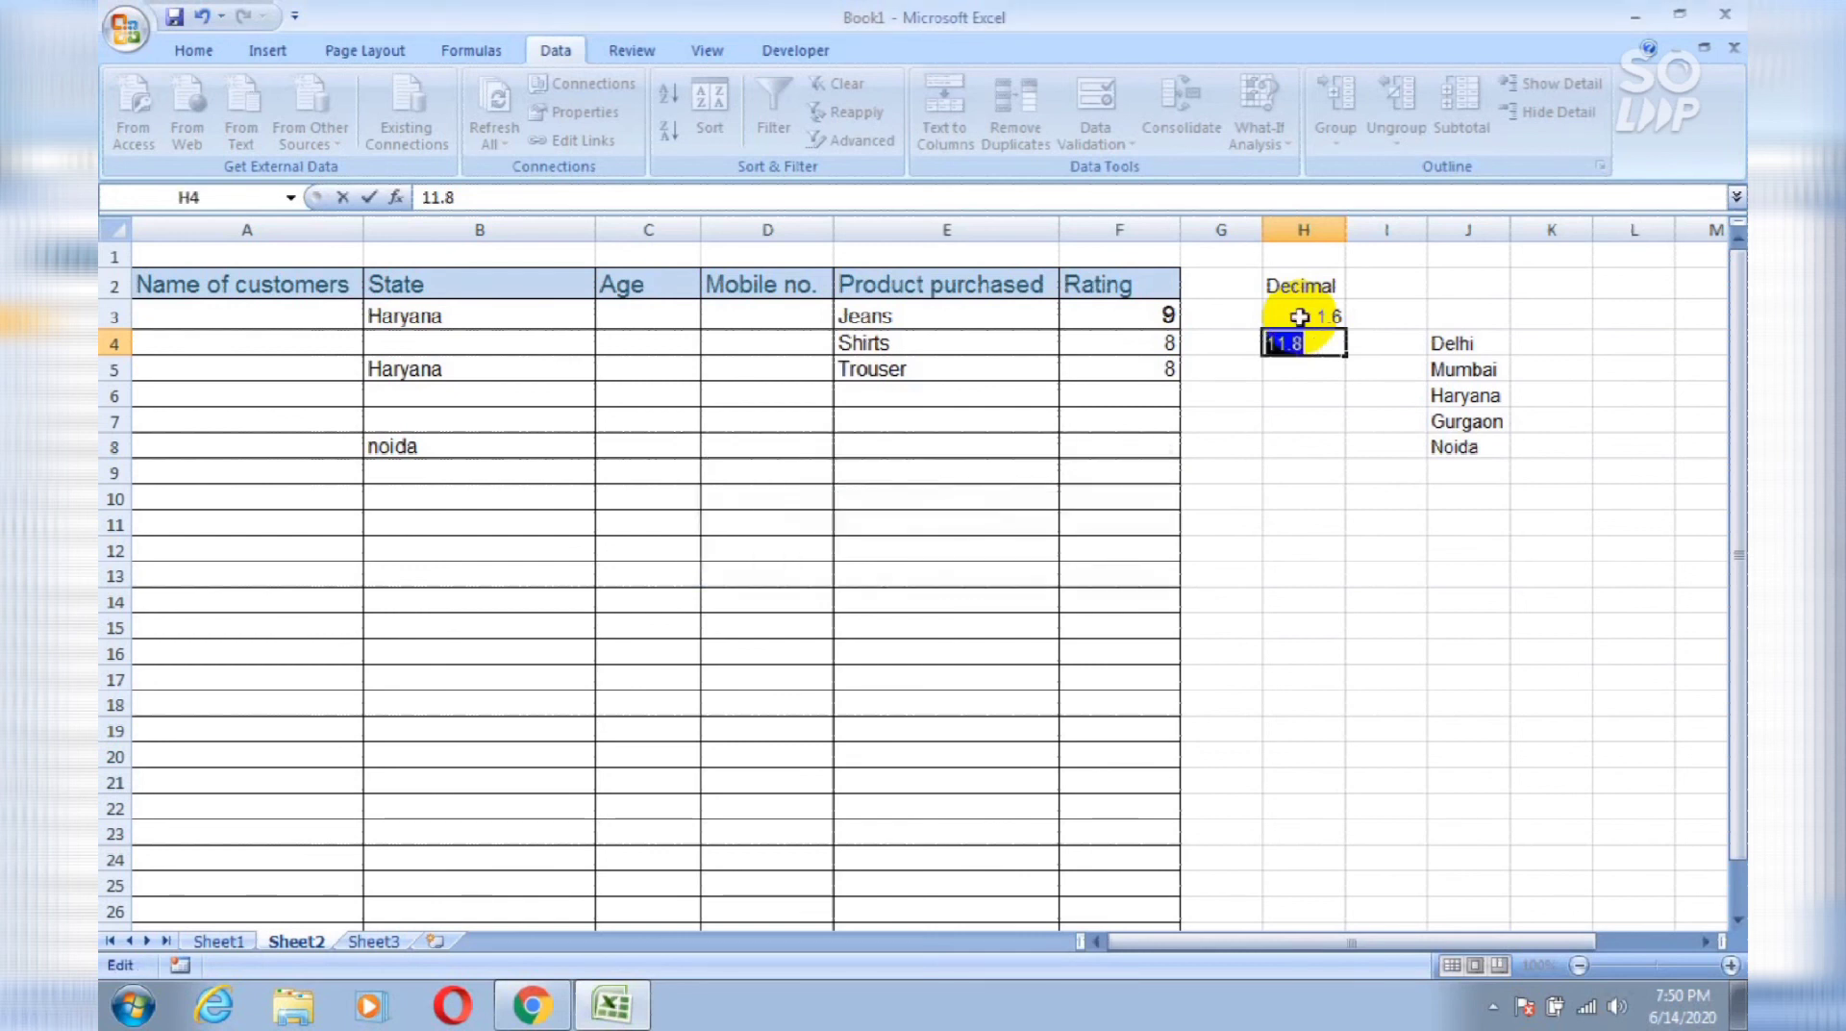
key("Return")
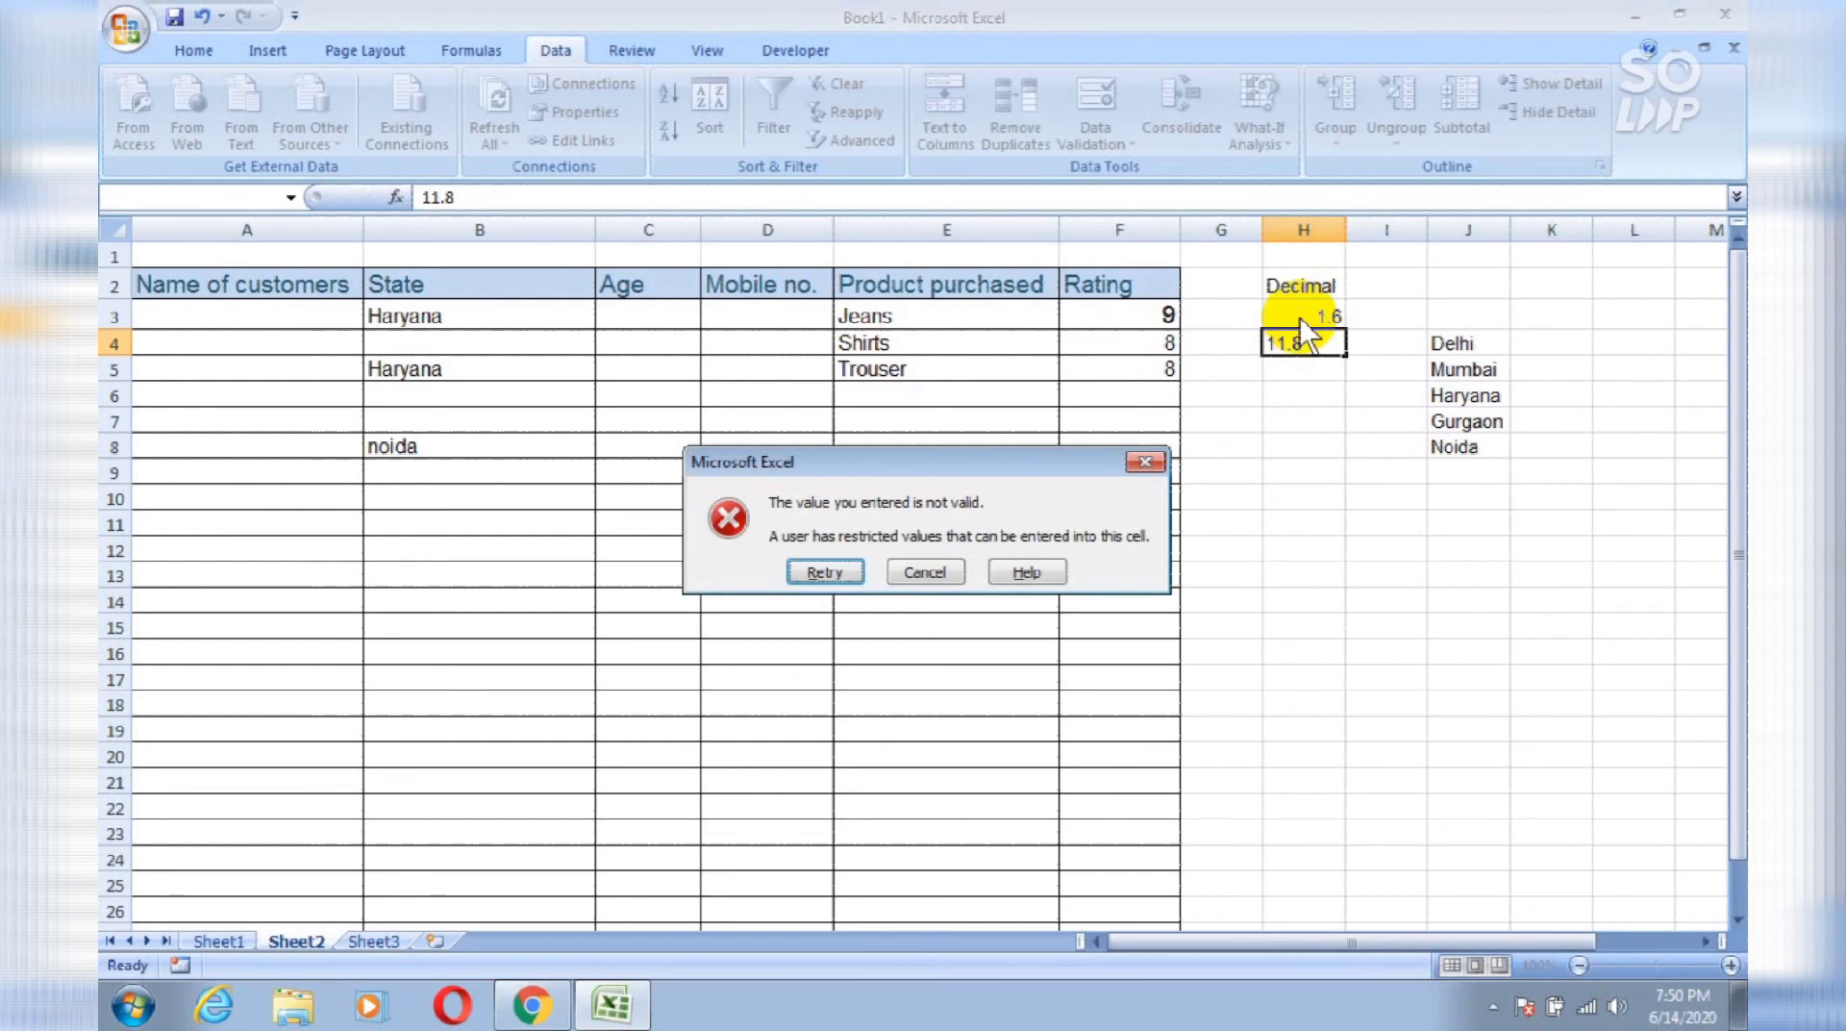
key("Return")
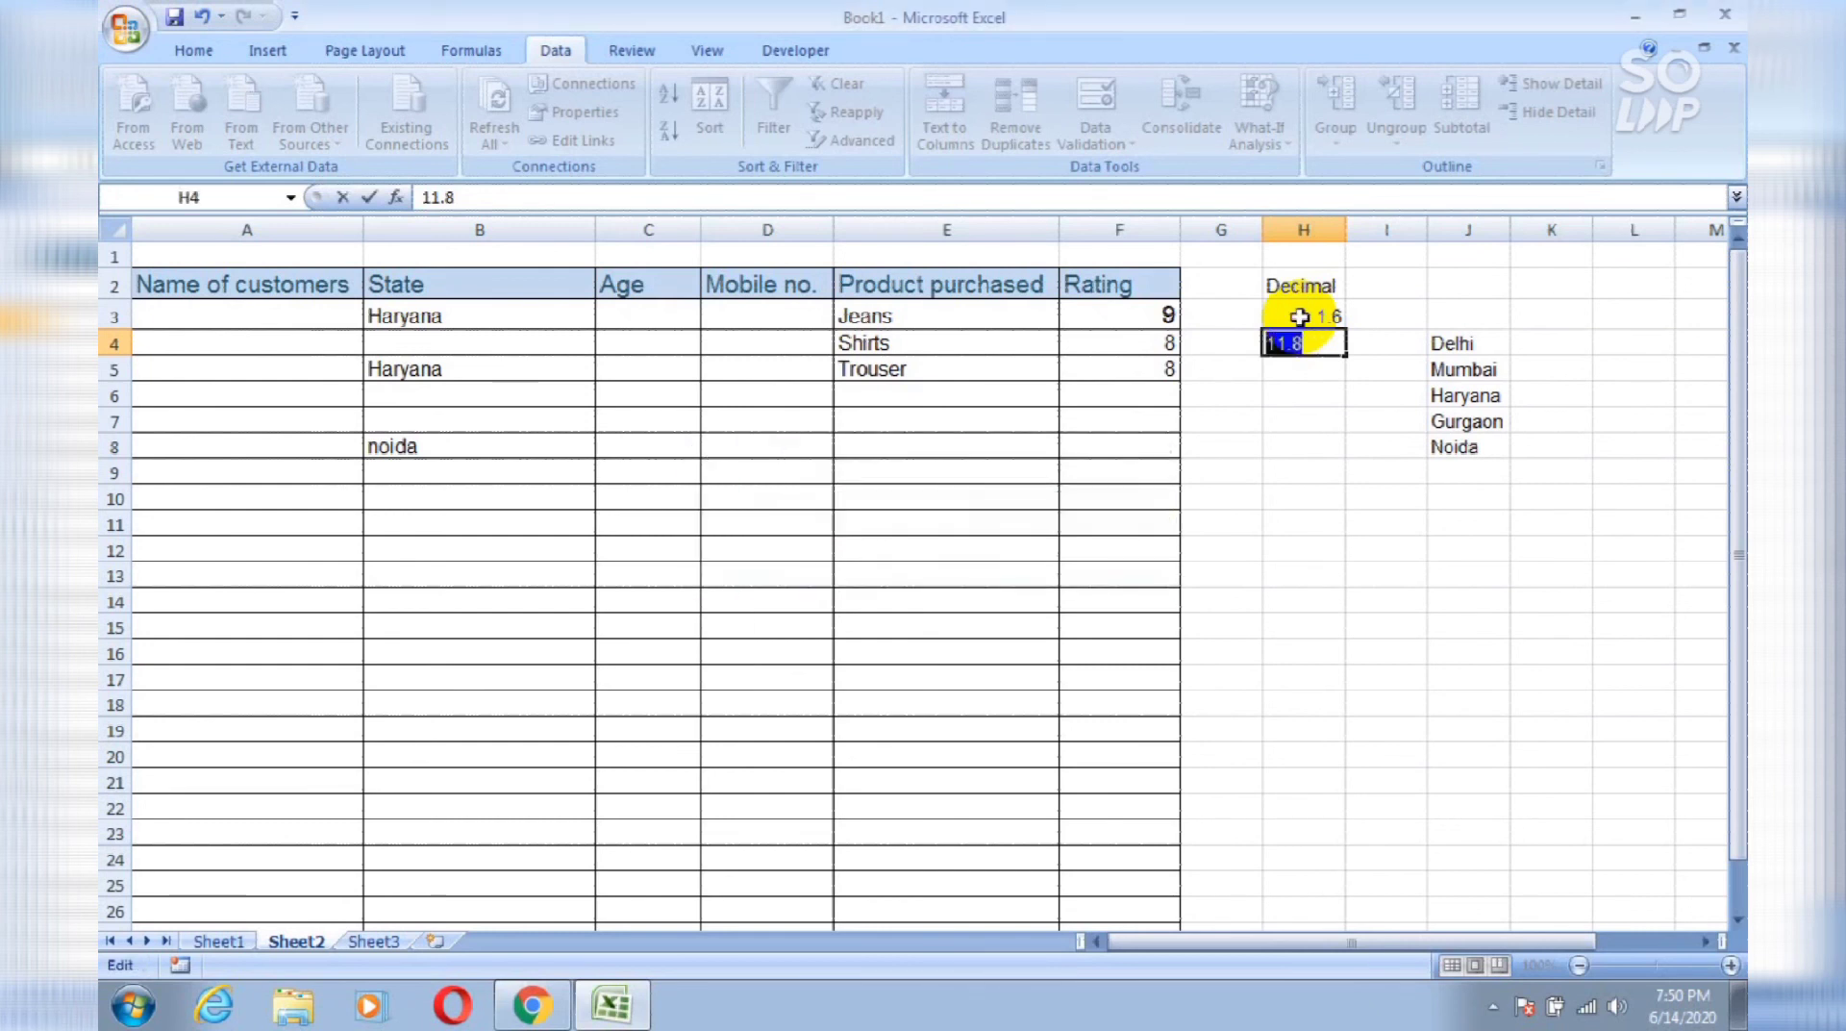